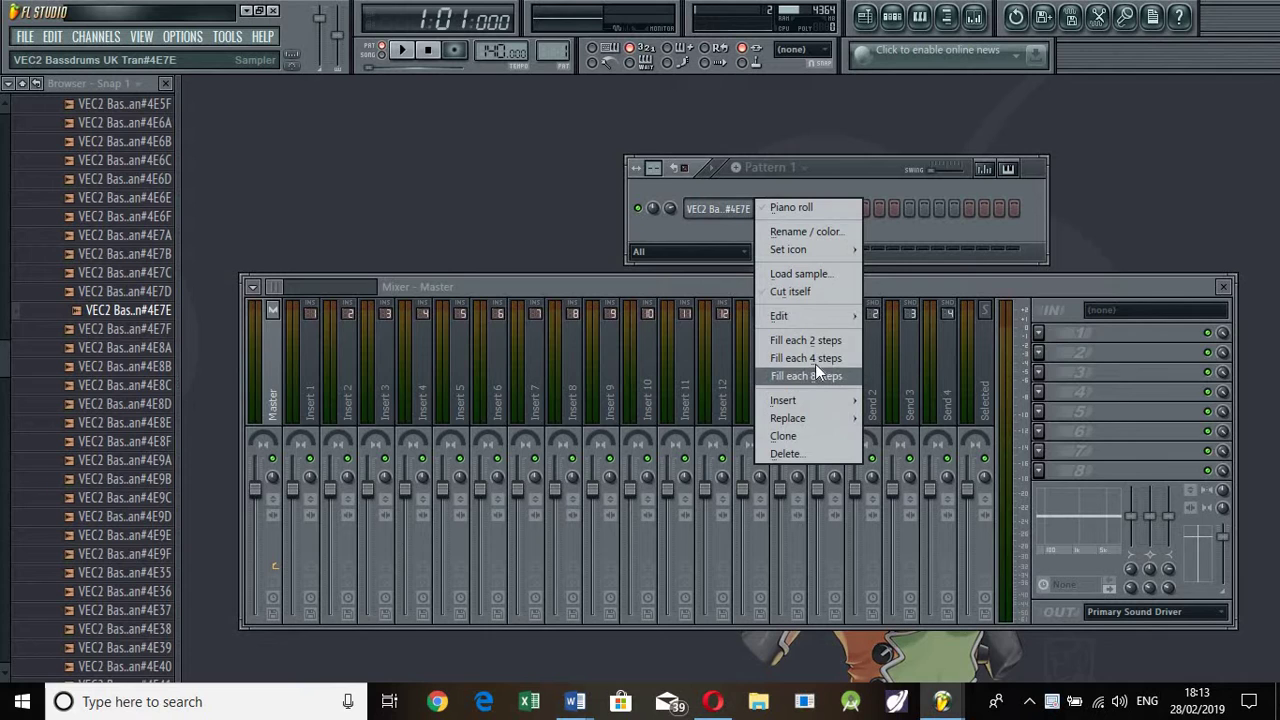
- Fill the kick sample channel on every 4 steps, move the channel rack clear of the mixer, and play the pattern
{"action": "left_click", "coordinate": [812, 358]}
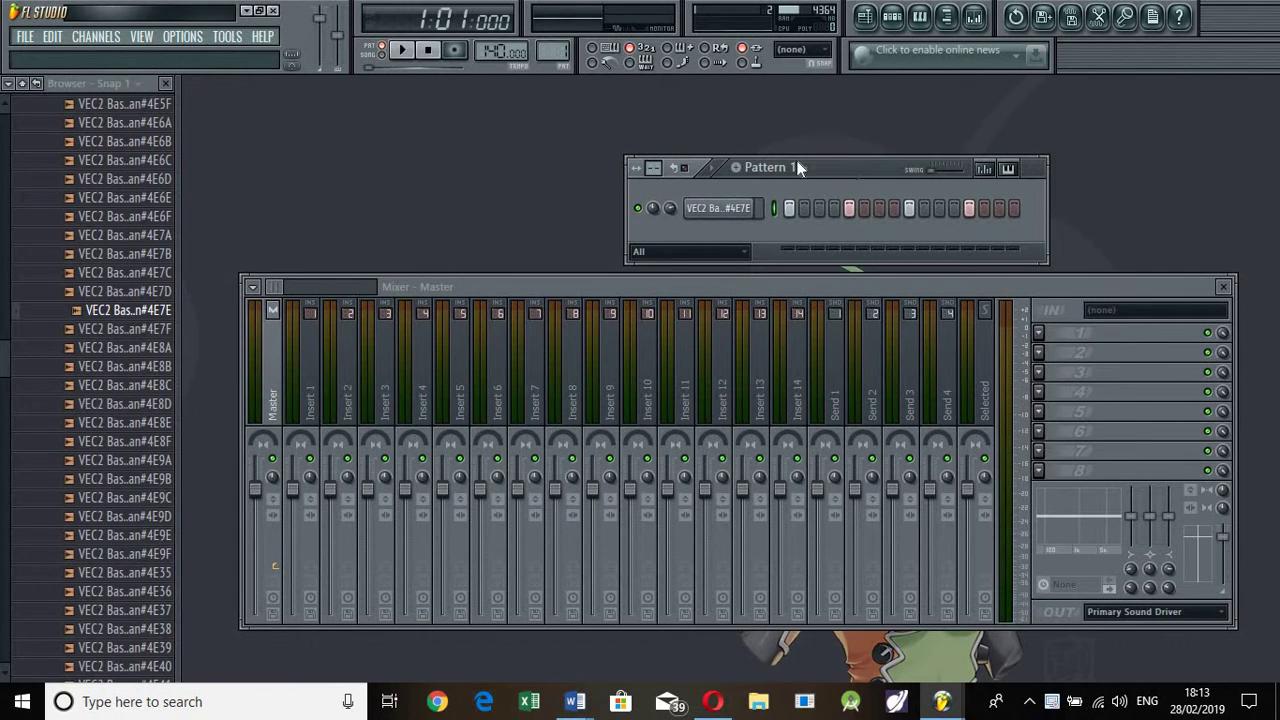
{"action": "left_click_drag", "start_coordinate": [797, 167], "coordinate": [621, 115]}
{"action": "key", "text": "space"}
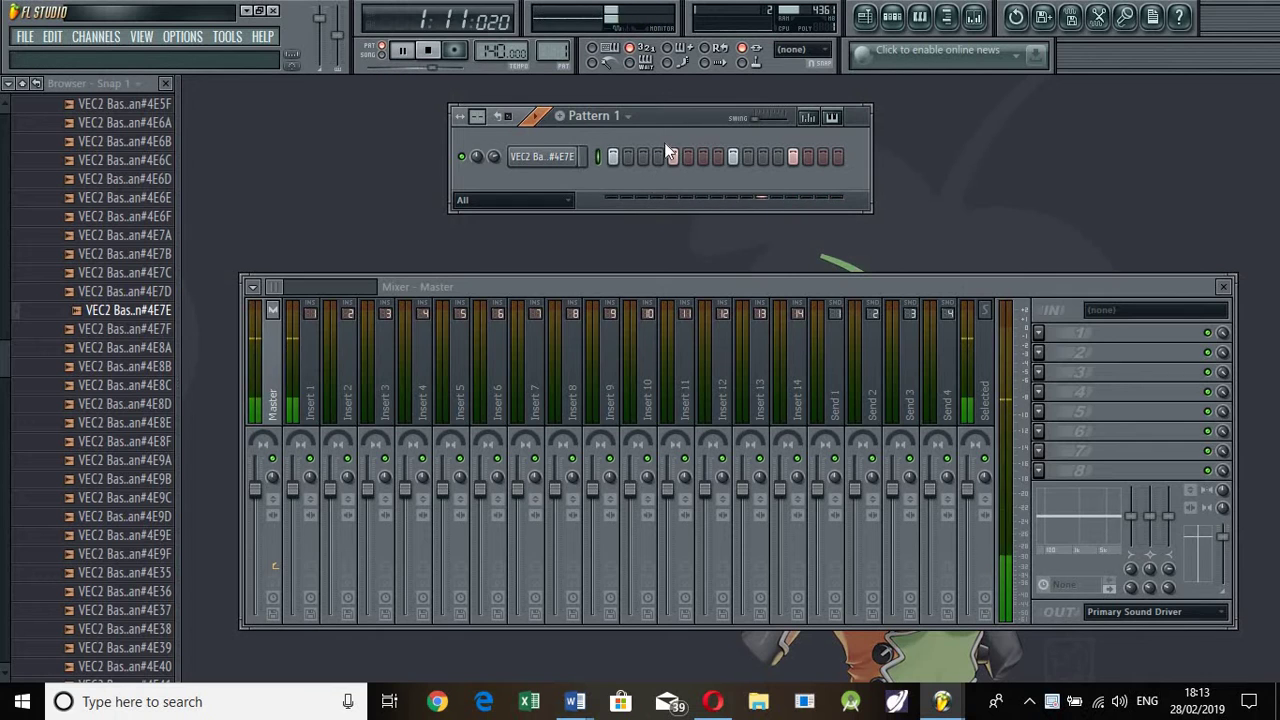
{"action": "left_click_drag", "start_coordinate": [679, 117], "coordinate": [676, 147]}
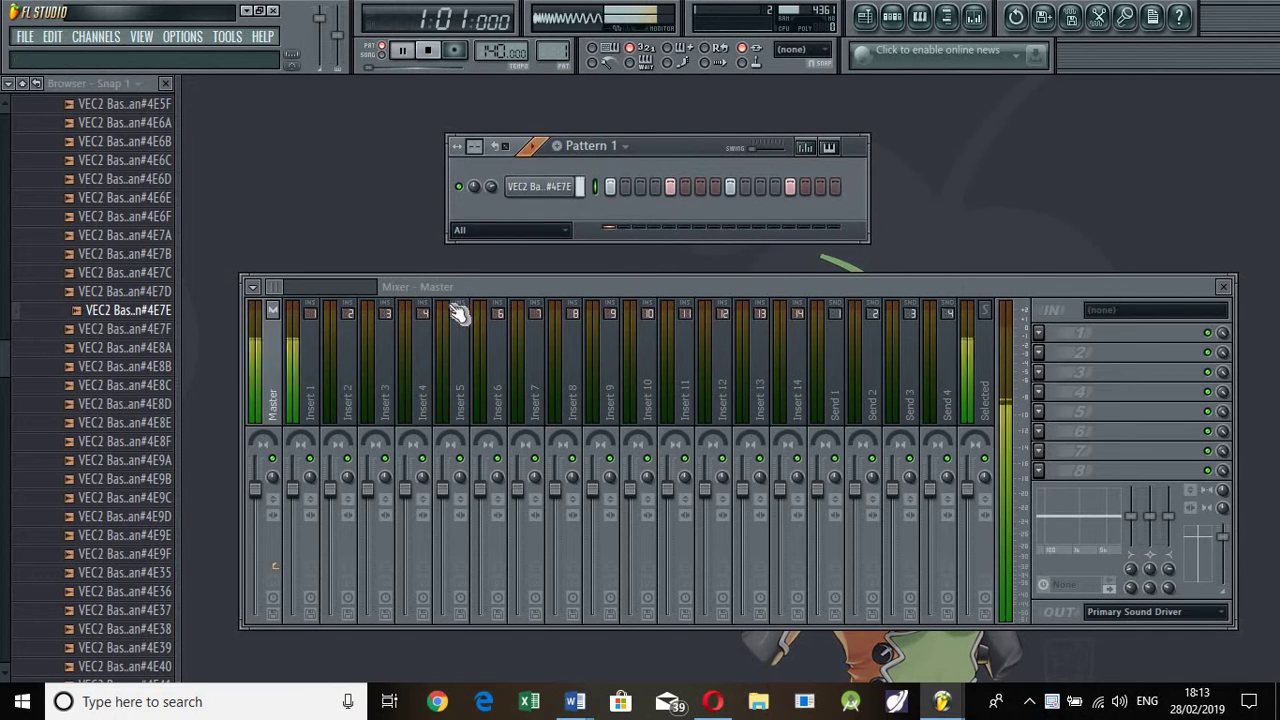
- Replace the channel's sample with VEC2 Bassdrums UK Tran#4E6F, audition it, and add the same sample as a second channel
{"action": "left_click", "coordinate": [128, 218]}
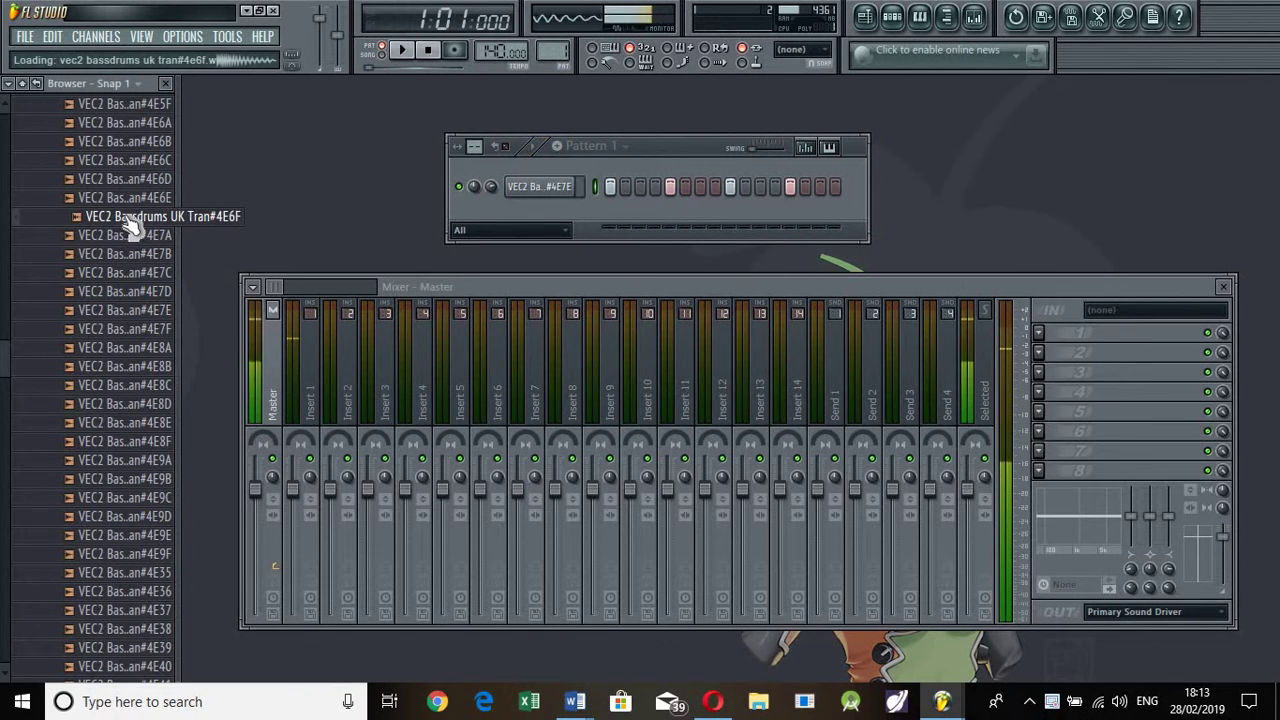
{"action": "left_click_drag", "start_coordinate": [130, 226], "coordinate": [540, 188]}
{"action": "key", "text": "space"}
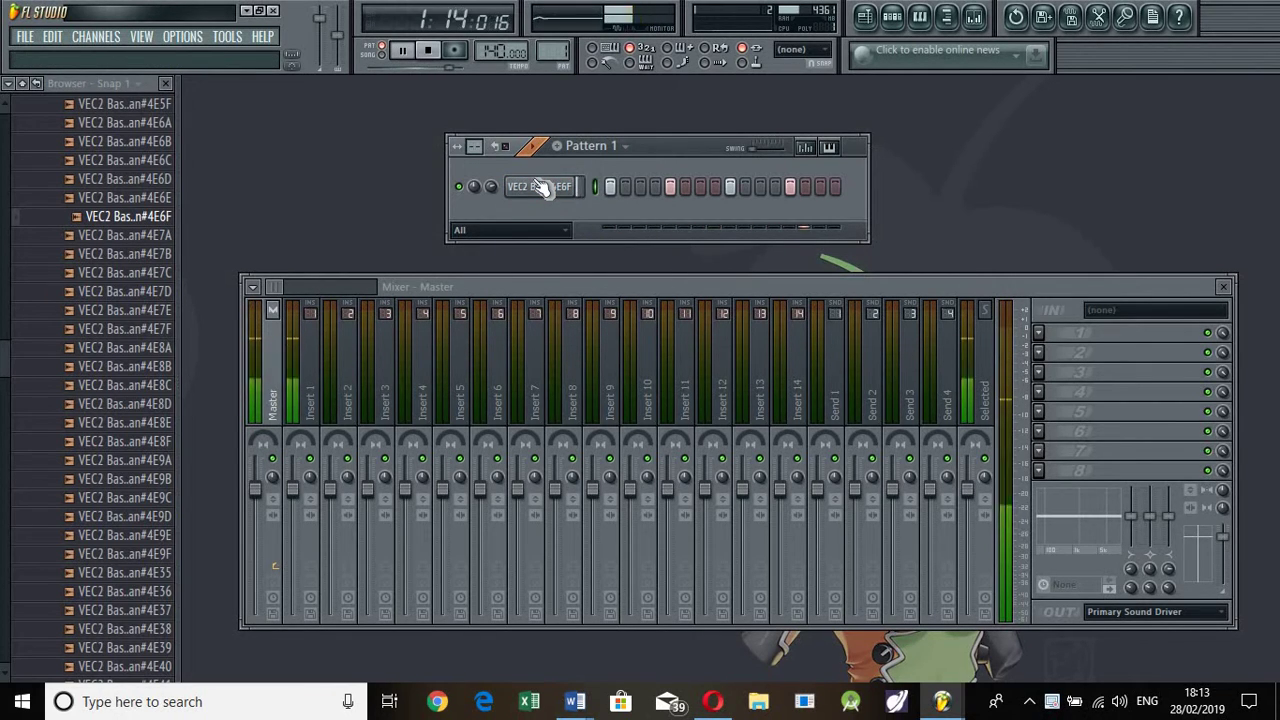
{"action": "key", "text": "space"}
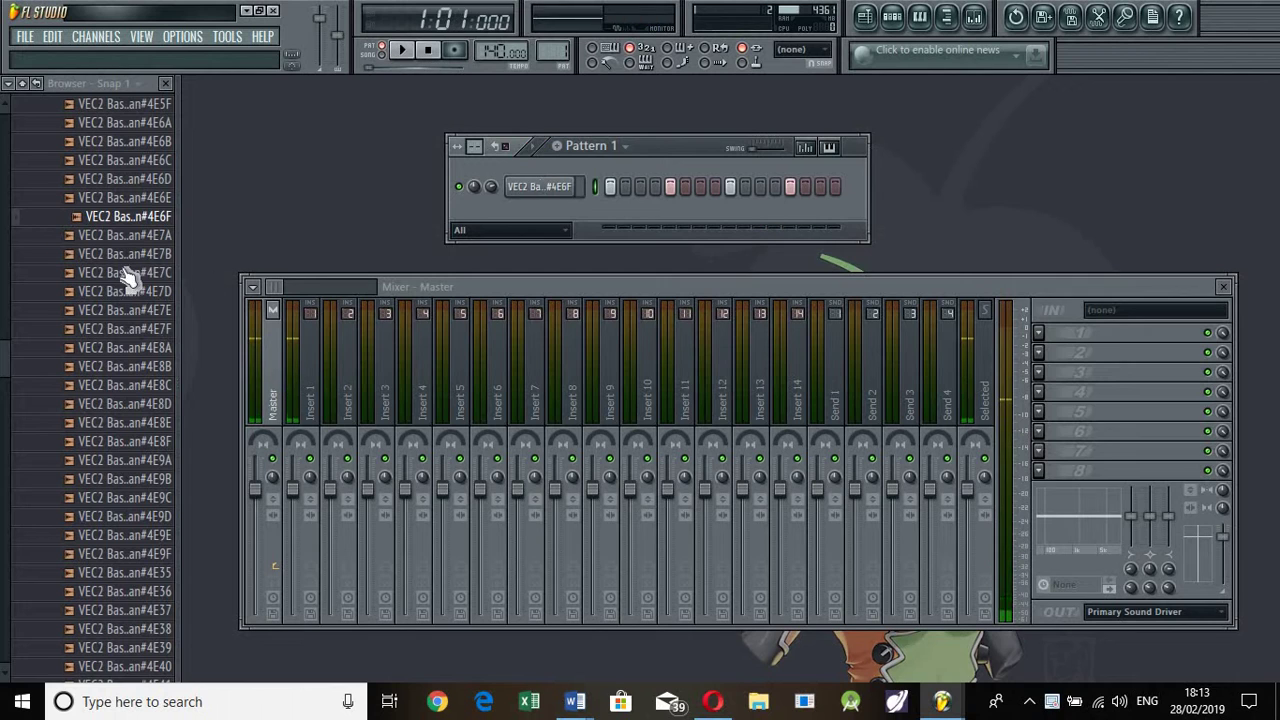
{"action": "left_click_drag", "start_coordinate": [128, 216], "coordinate": [530, 210]}
- Rename the first channel SC, colour it green, and start playback
{"action": "right_click", "coordinate": [535, 187]}
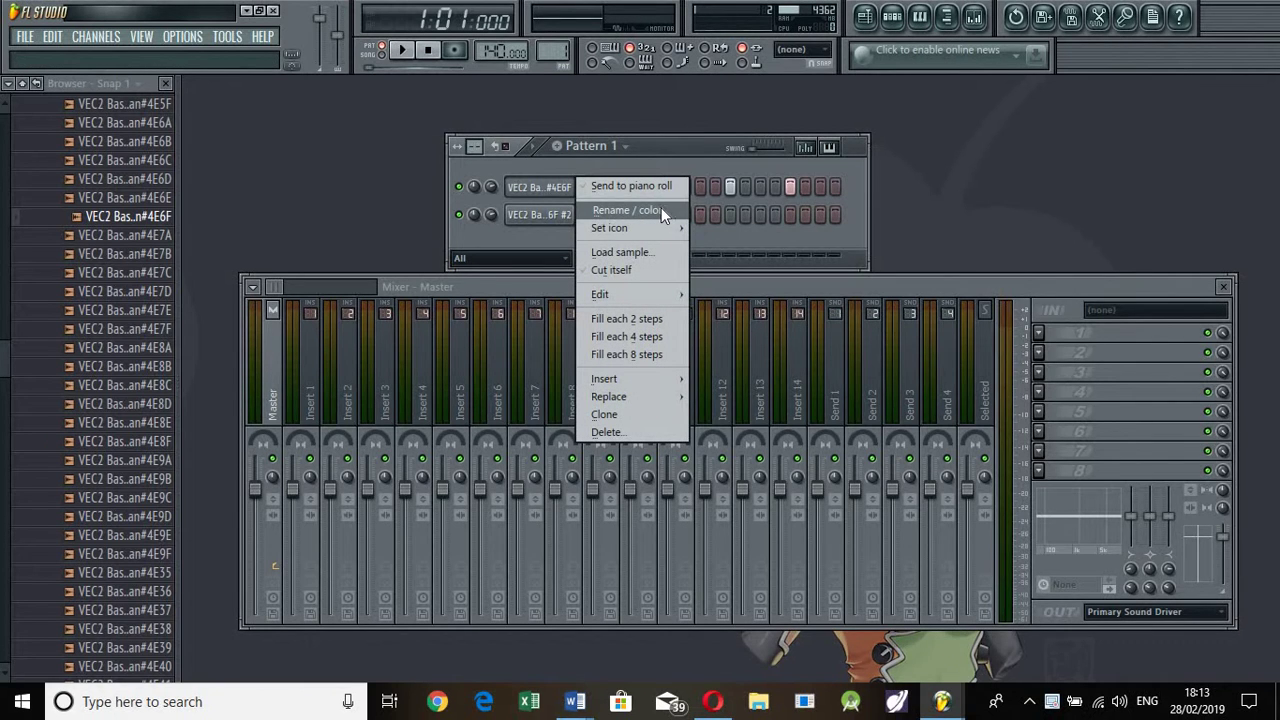
{"action": "left_click", "coordinate": [663, 210]}
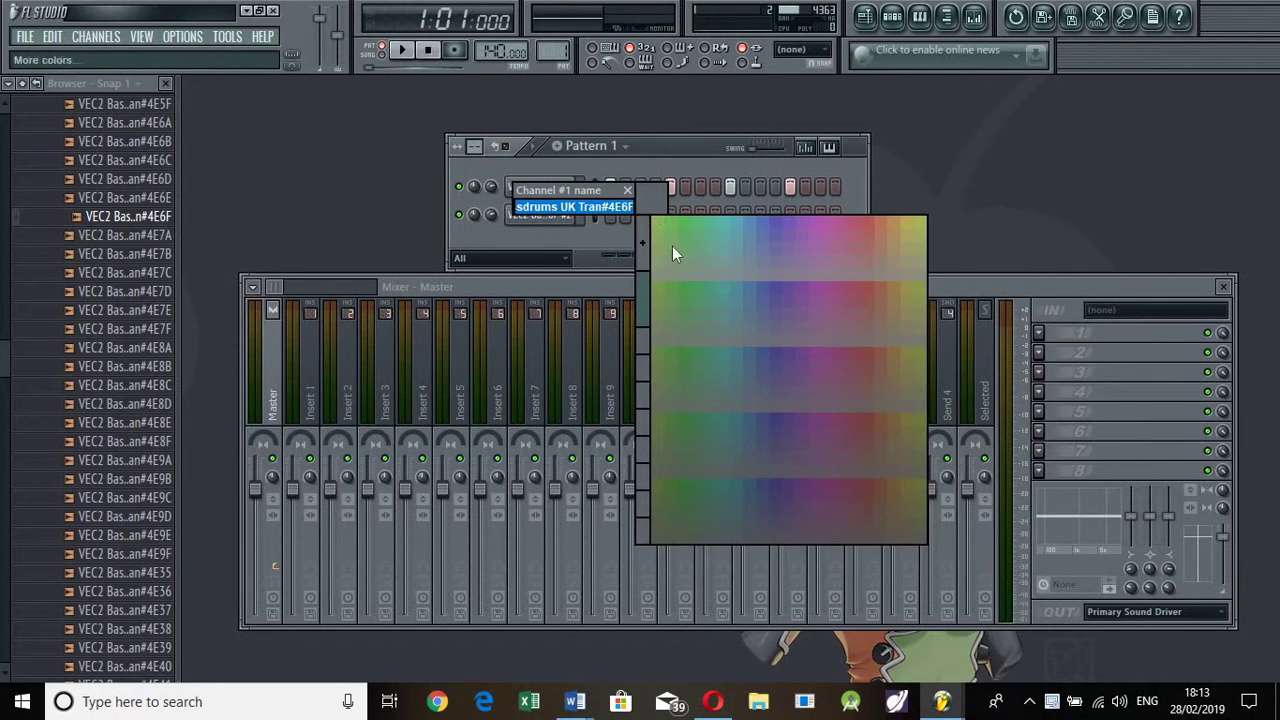
{"action": "left_click", "coordinate": [676, 222]}
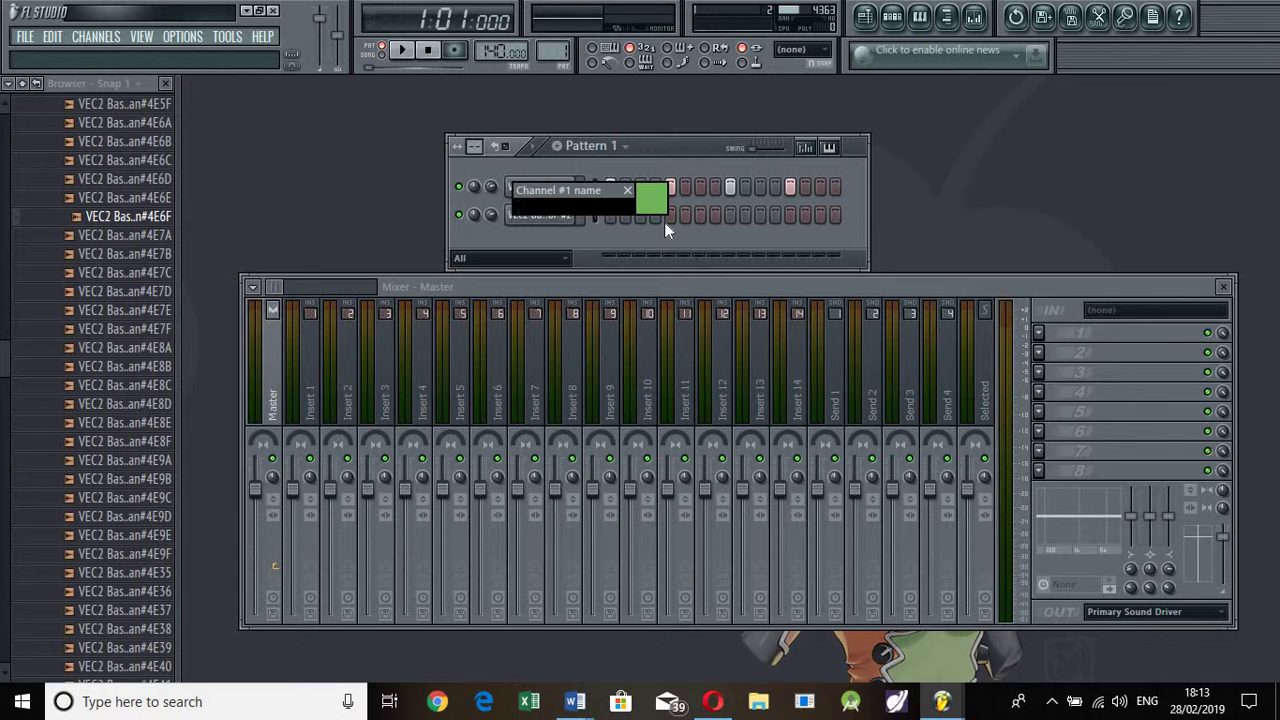
{"action": "type", "text": "SC"}
{"action": "key", "text": "Return"}
{"action": "key", "text": "space"}
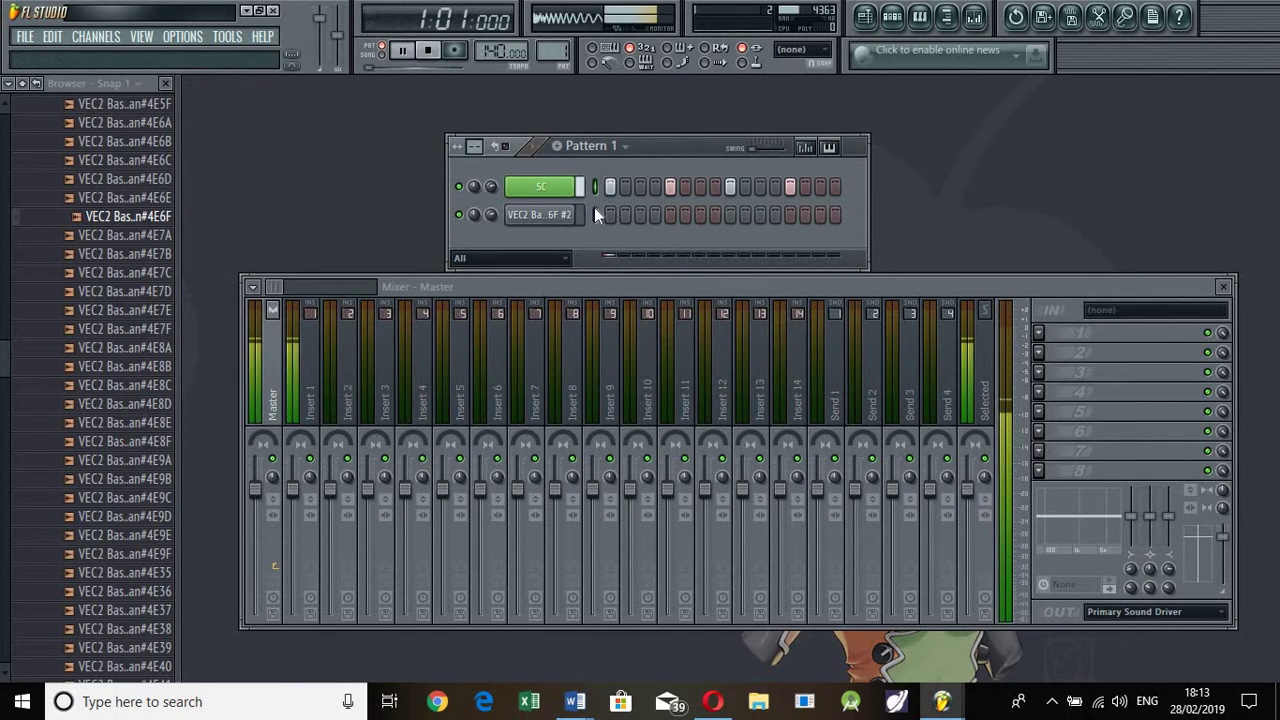
- Rename the second channel kICK and colour it blue
{"action": "right_click", "coordinate": [544, 218]}
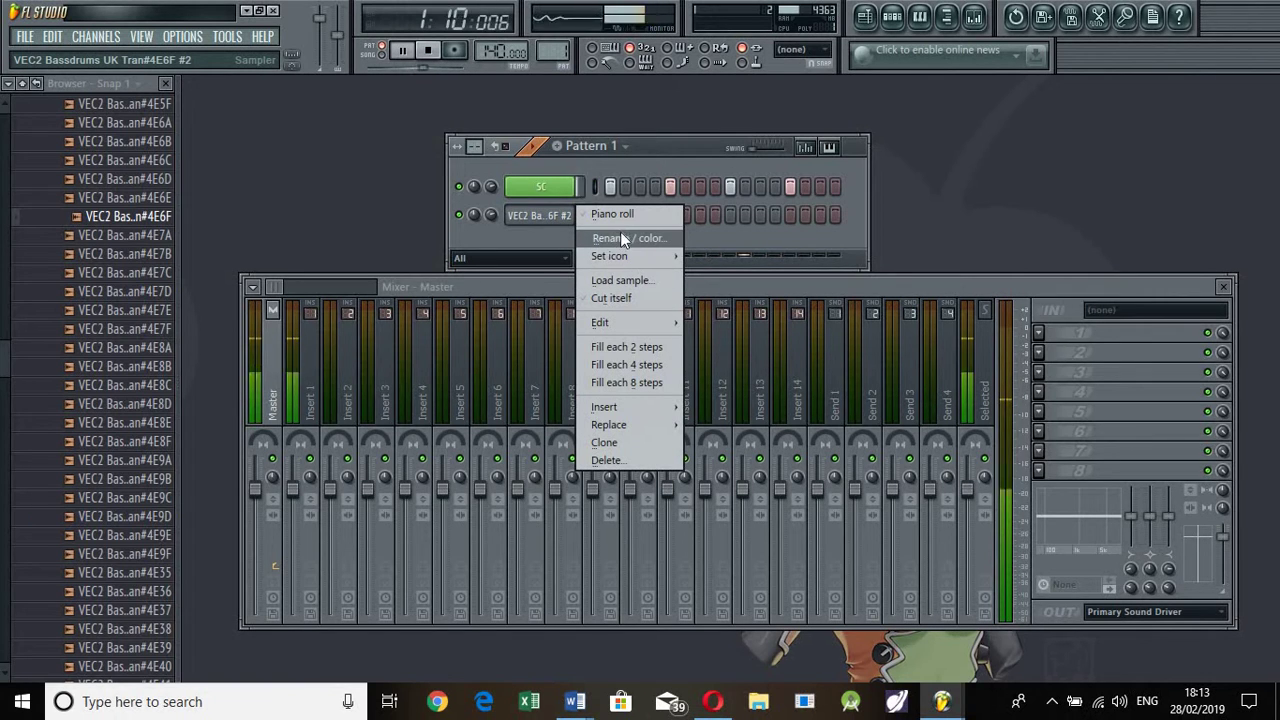
{"action": "left_click", "coordinate": [626, 237]}
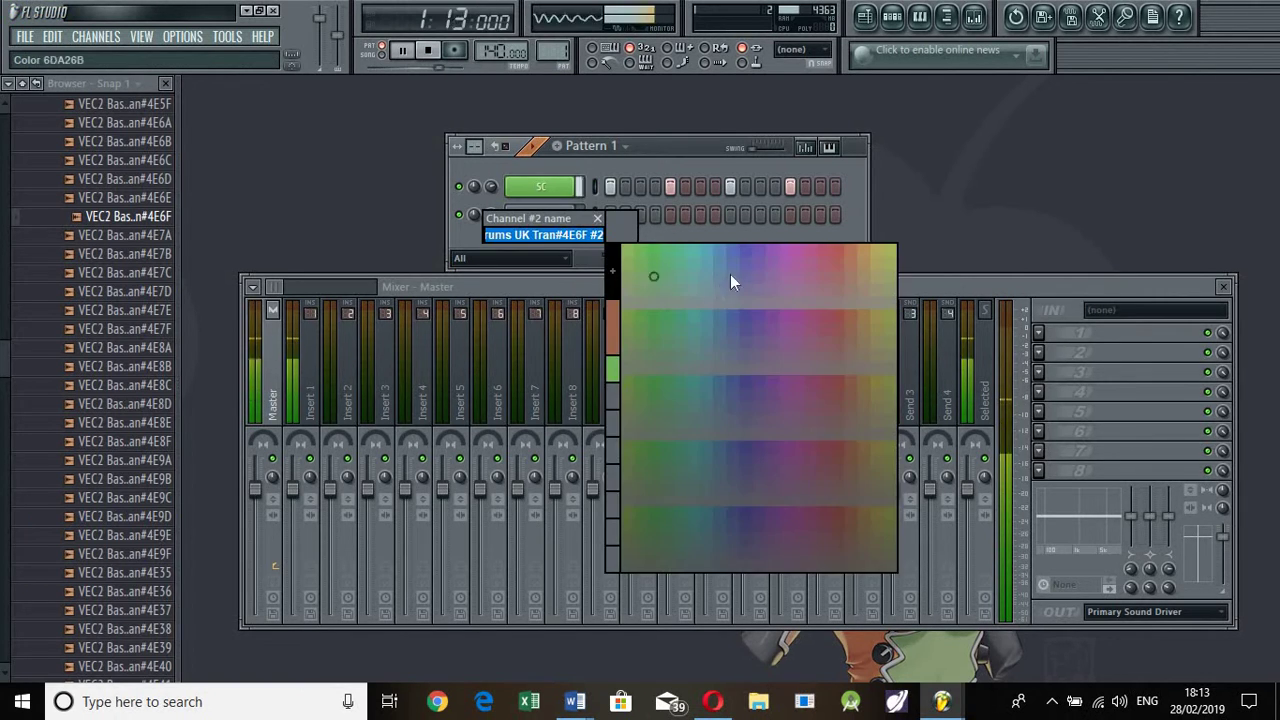
{"action": "left_click", "coordinate": [735, 262]}
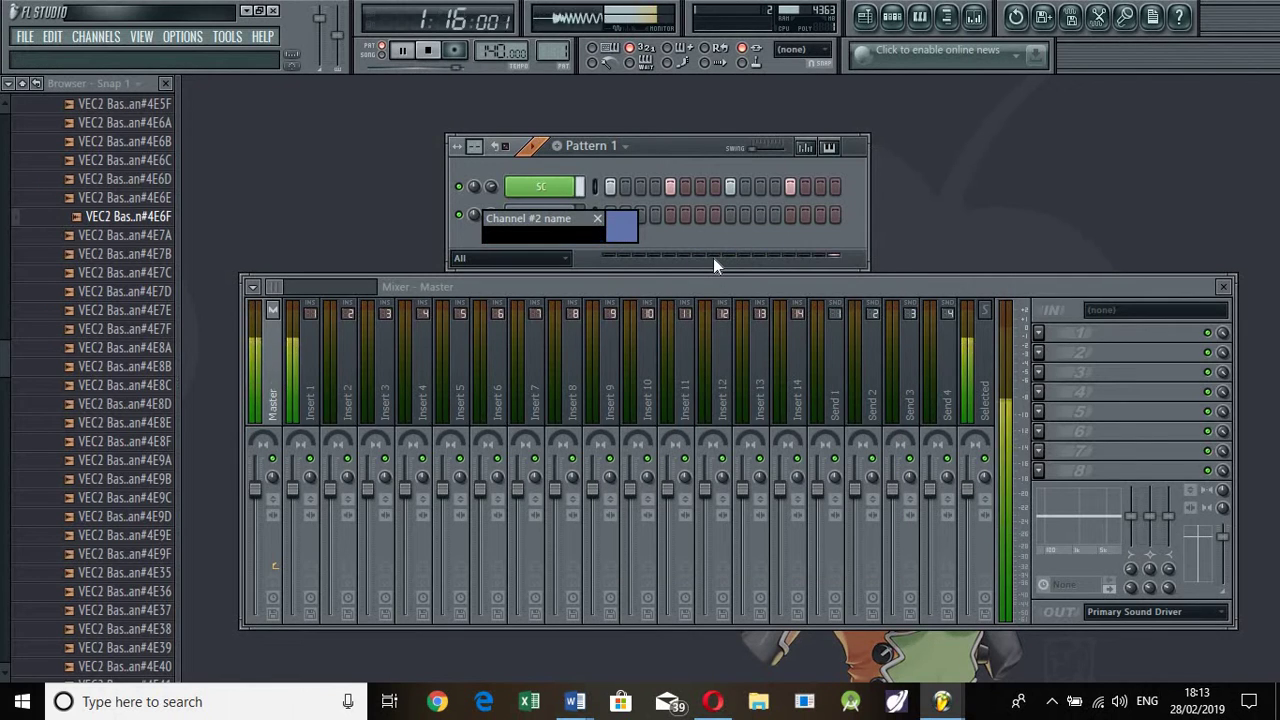
{"action": "type", "text": "k"}
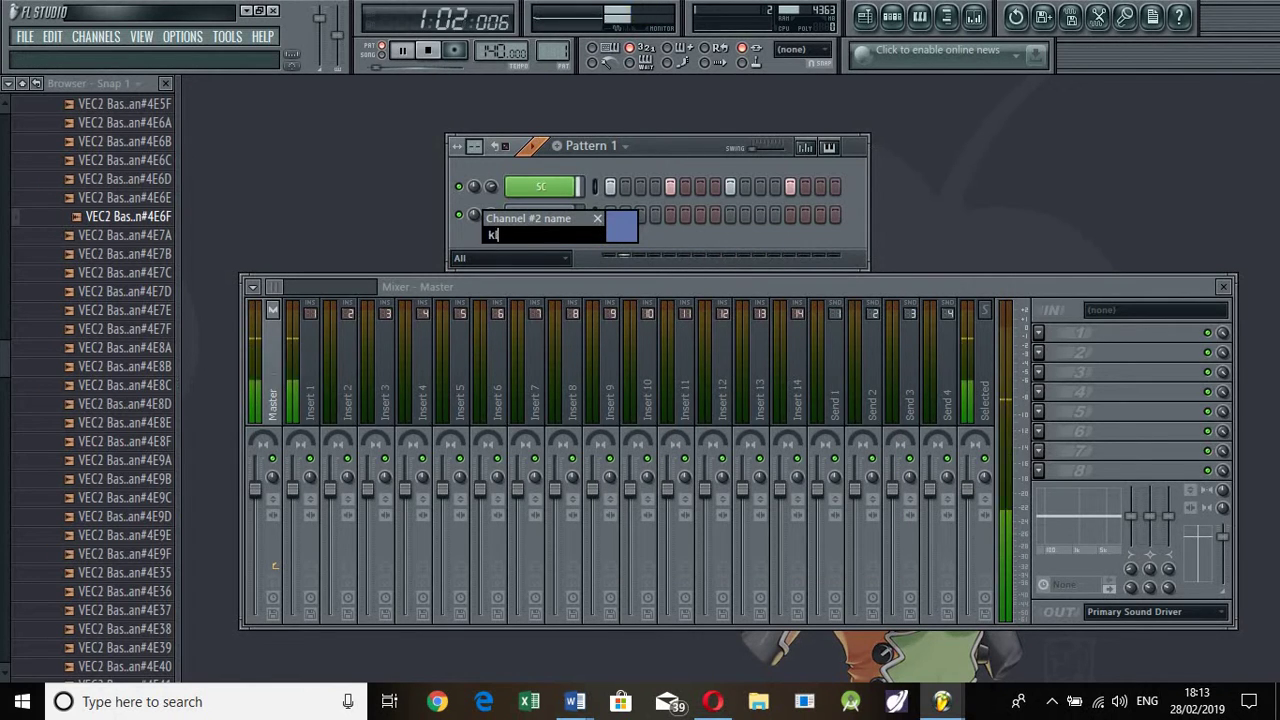
{"action": "type", "text": "ICK"}
{"action": "key", "text": "Return"}
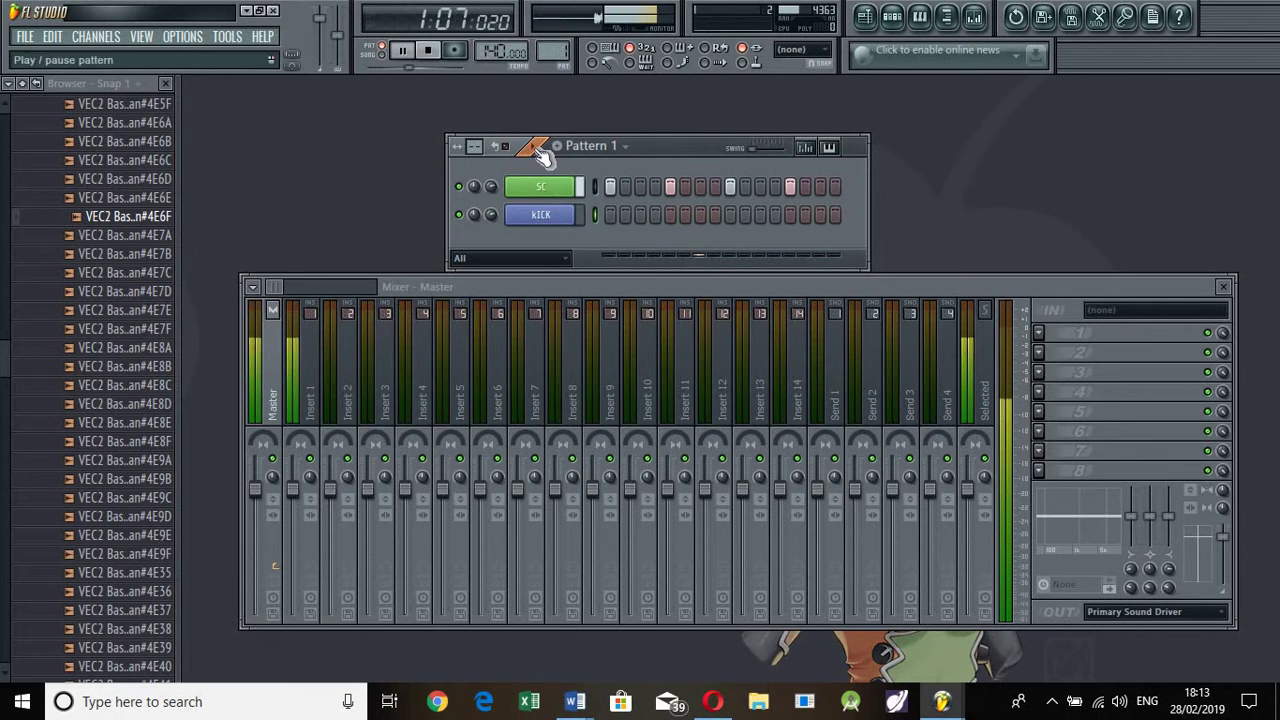
- Fill the kICK channel on every 4 steps, mute the SC channel, and stop playback
{"action": "right_click", "coordinate": [577, 212]}
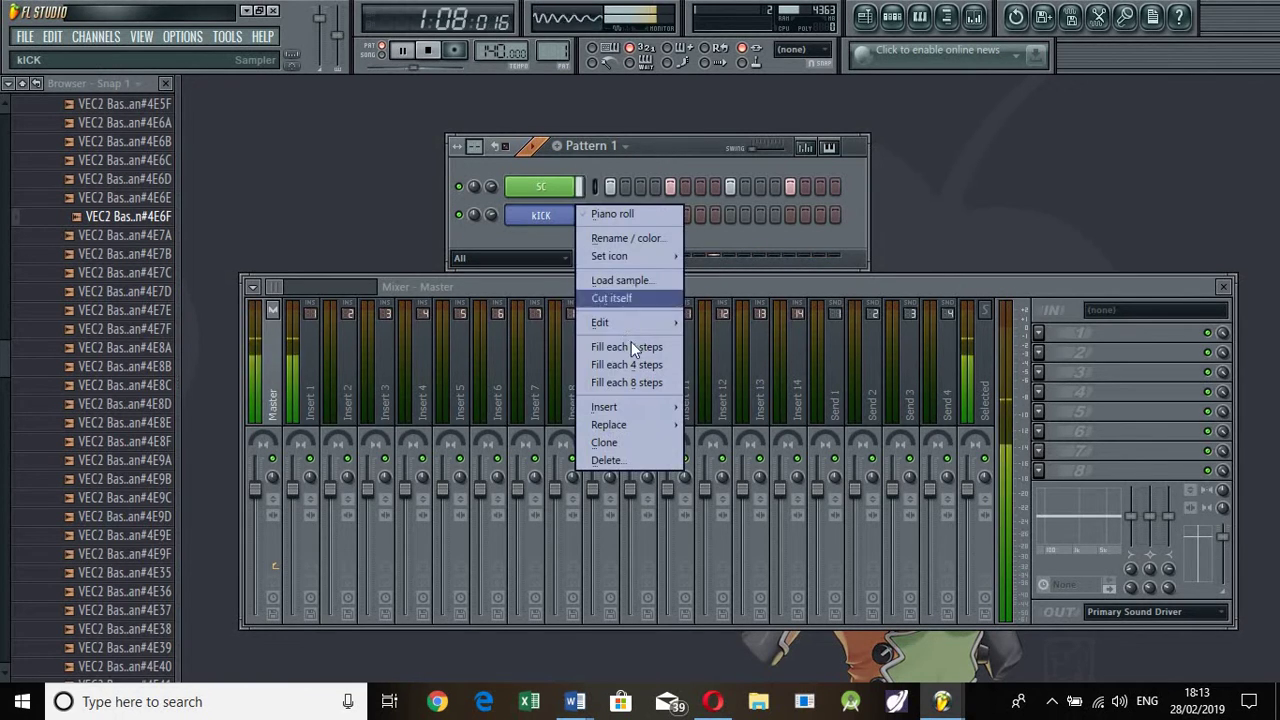
{"action": "left_click", "coordinate": [637, 364]}
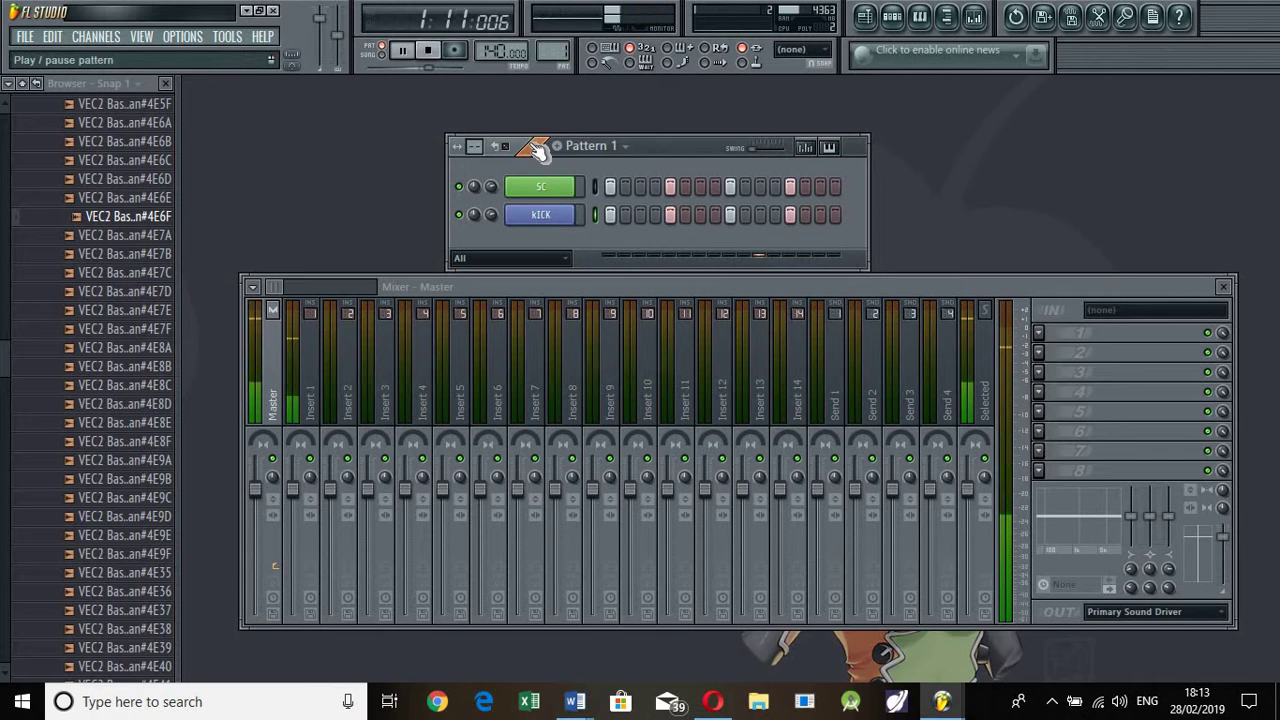
{"action": "key", "text": "space"}
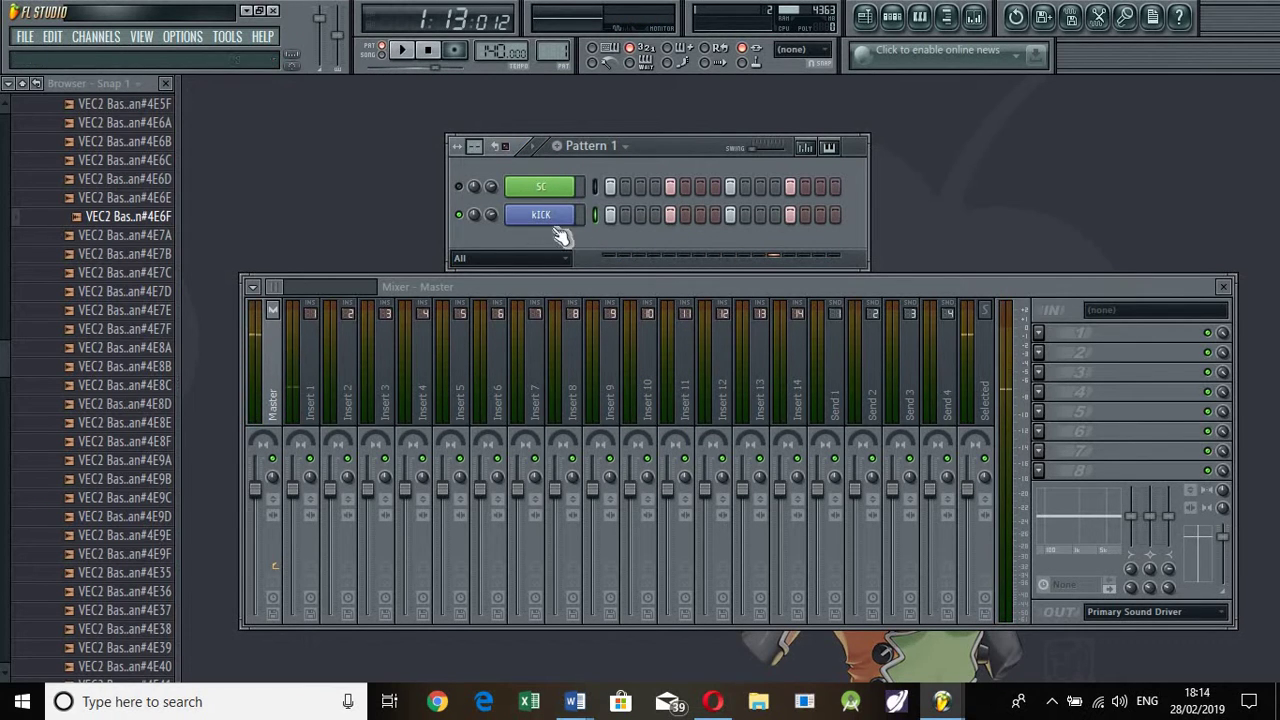
- Add a Sylenth1 channel and initialise its preset to Init
{"action": "left_click", "coordinate": [98, 40]}
{"action": "left_click", "coordinate": [455, 234]}
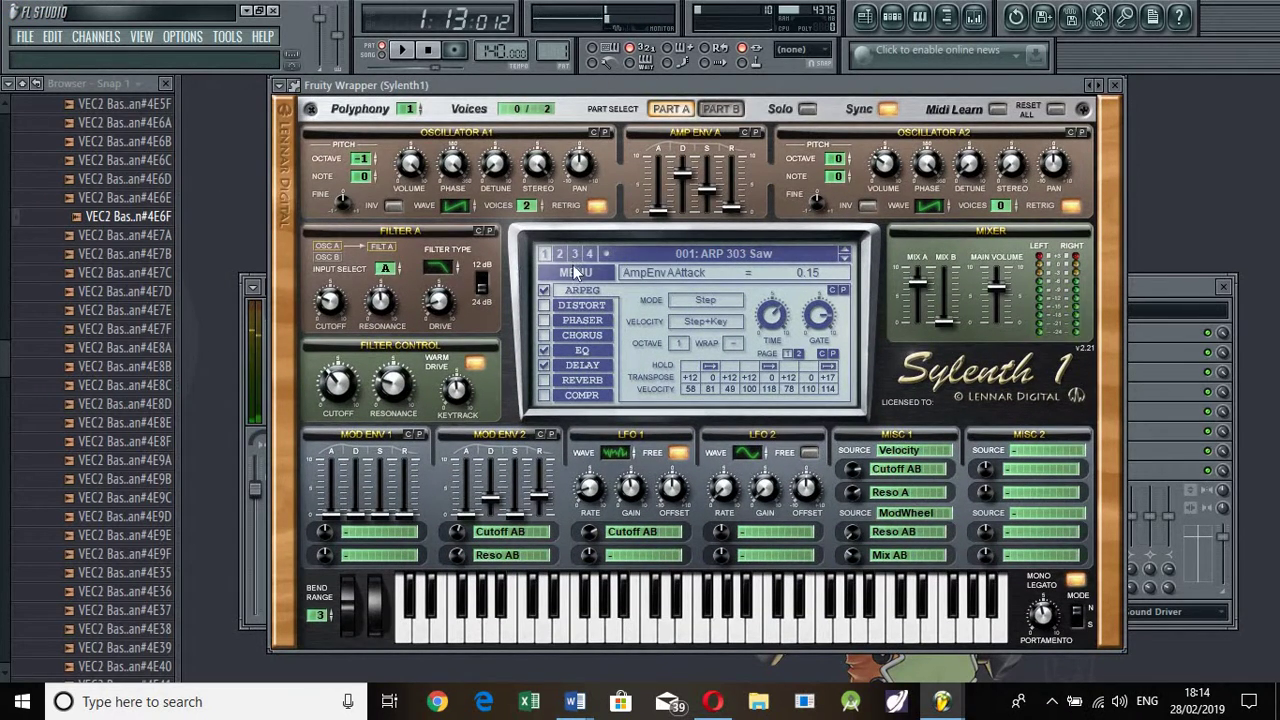
{"action": "left_click", "coordinate": [575, 272]}
{"action": "left_click", "coordinate": [580, 486]}
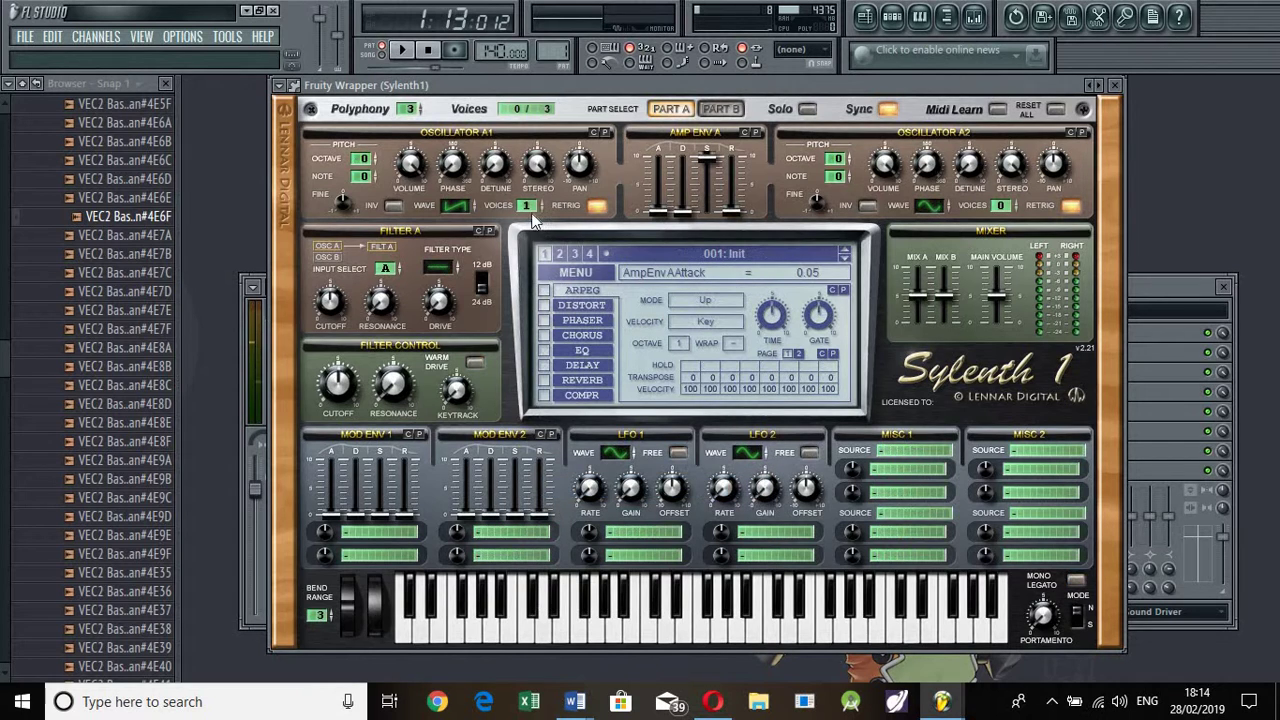
- Set Oscillator A1 to 8 voices and octave -2 in Sylenth1, auditioning notes on its keyboard
{"action": "left_click_drag", "start_coordinate": [526, 205], "coordinate": [530, 170]}
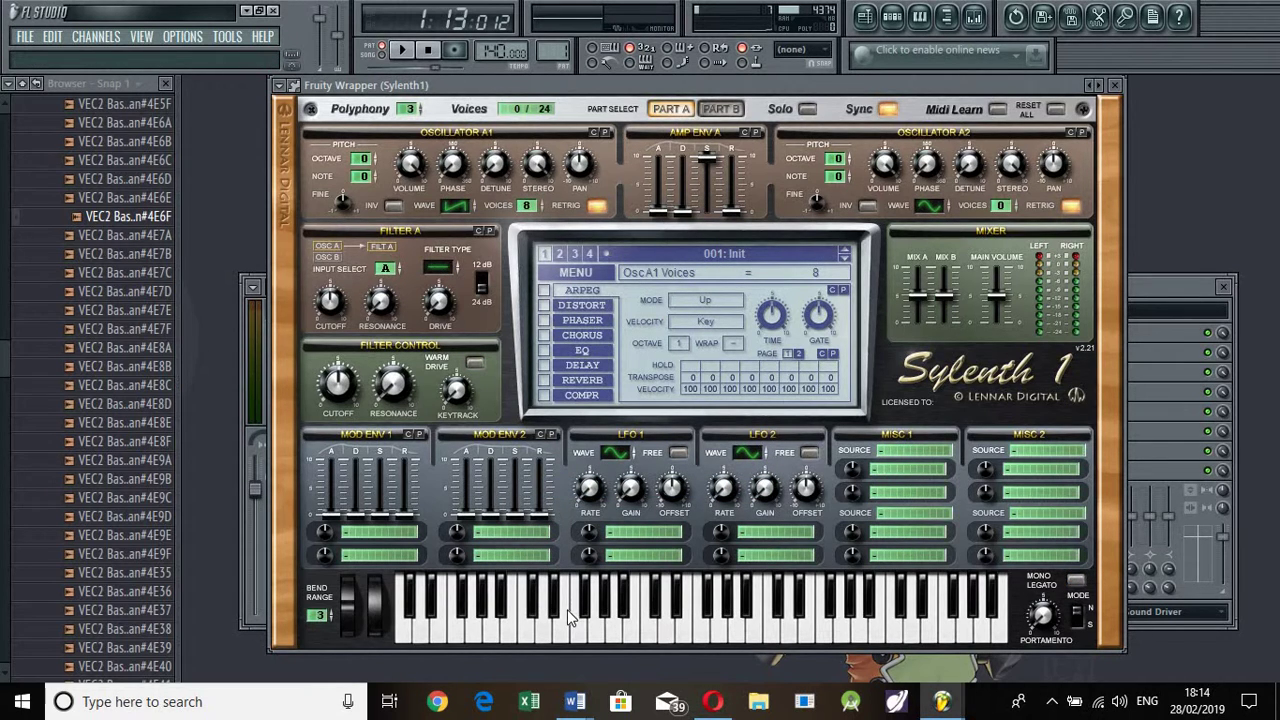
{"action": "left_click", "coordinate": [510, 612]}
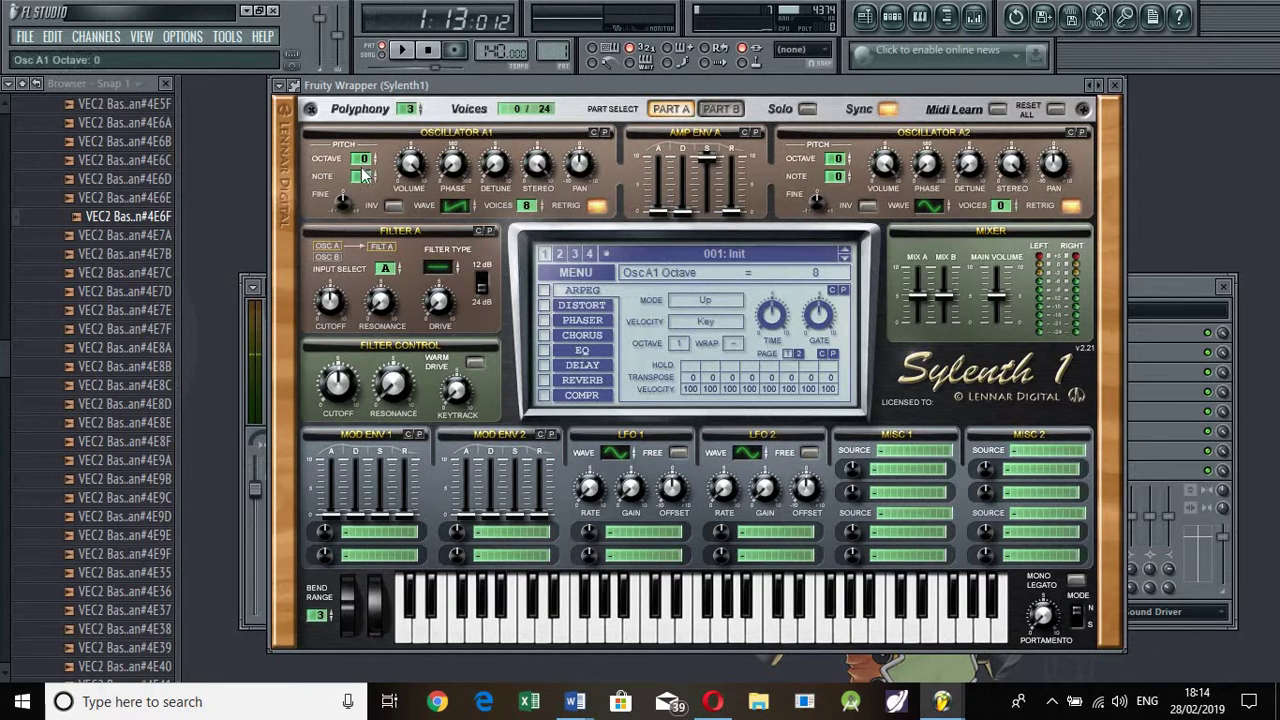
{"action": "left_click", "coordinate": [549, 632]}
{"action": "left_click", "coordinate": [598, 628]}
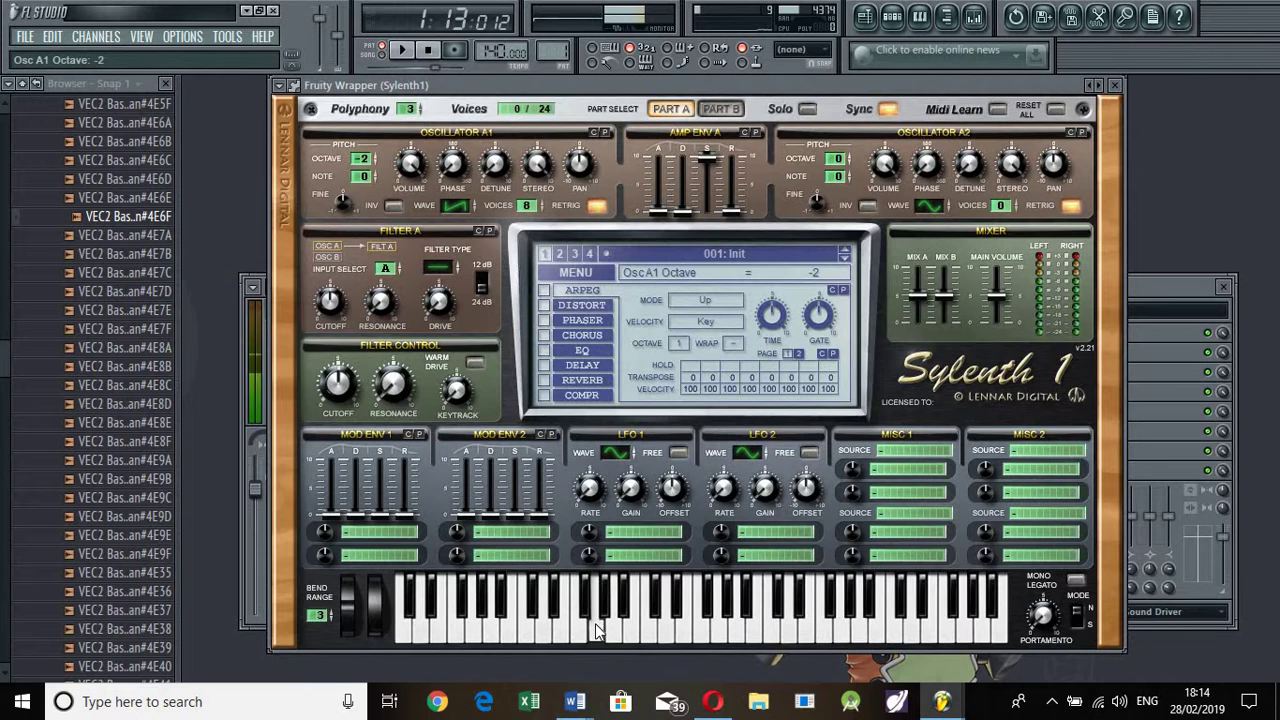
{"action": "left_click", "coordinate": [593, 625]}
{"action": "left_click", "coordinate": [591, 626]}
{"action": "left_click", "coordinate": [588, 625]}
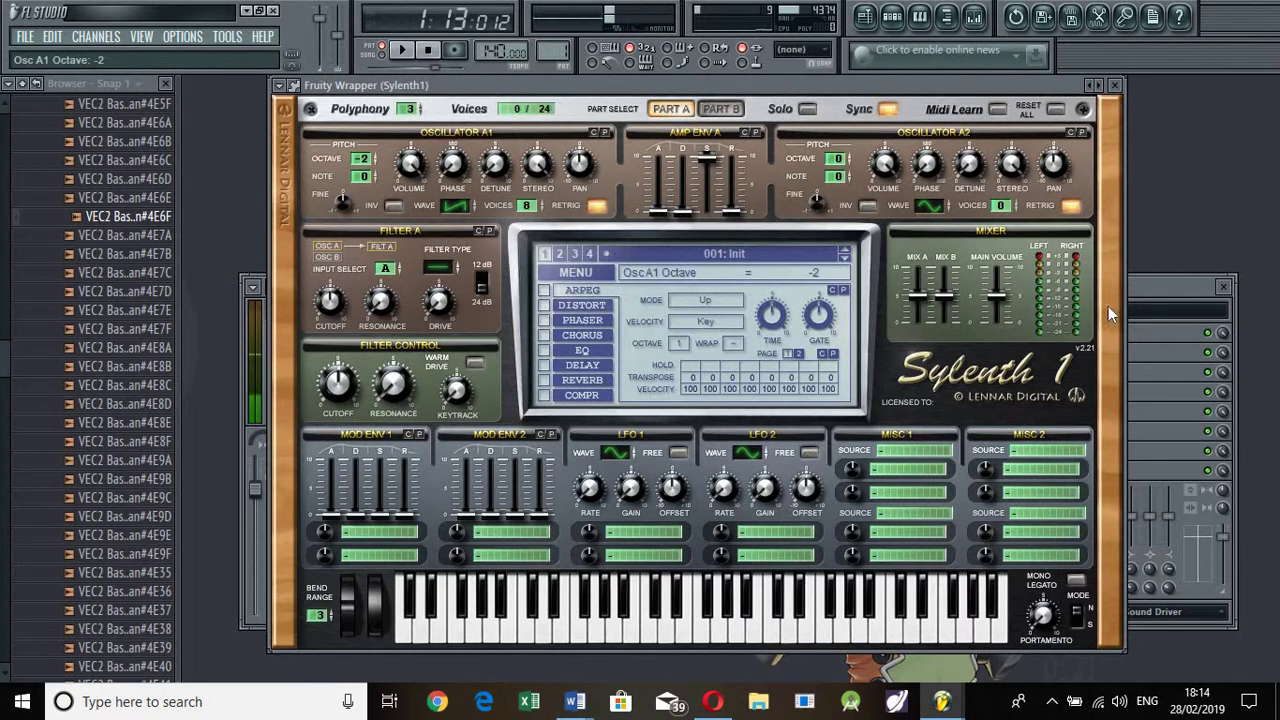
- Place a one-beat F4 note at the start of bar 1 in the Sylenth1 channel's piano roll
{"action": "key", "text": "F6"}
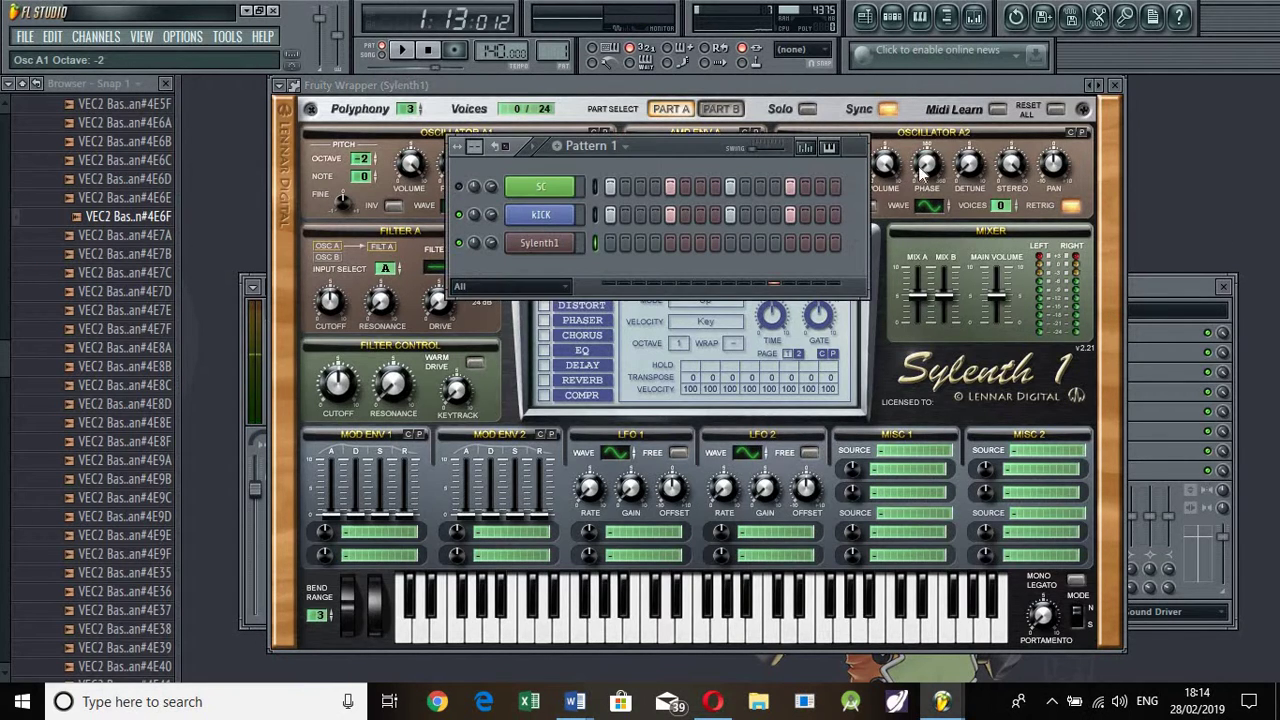
{"action": "right_click", "coordinate": [540, 243]}
{"action": "left_click", "coordinate": [600, 242]}
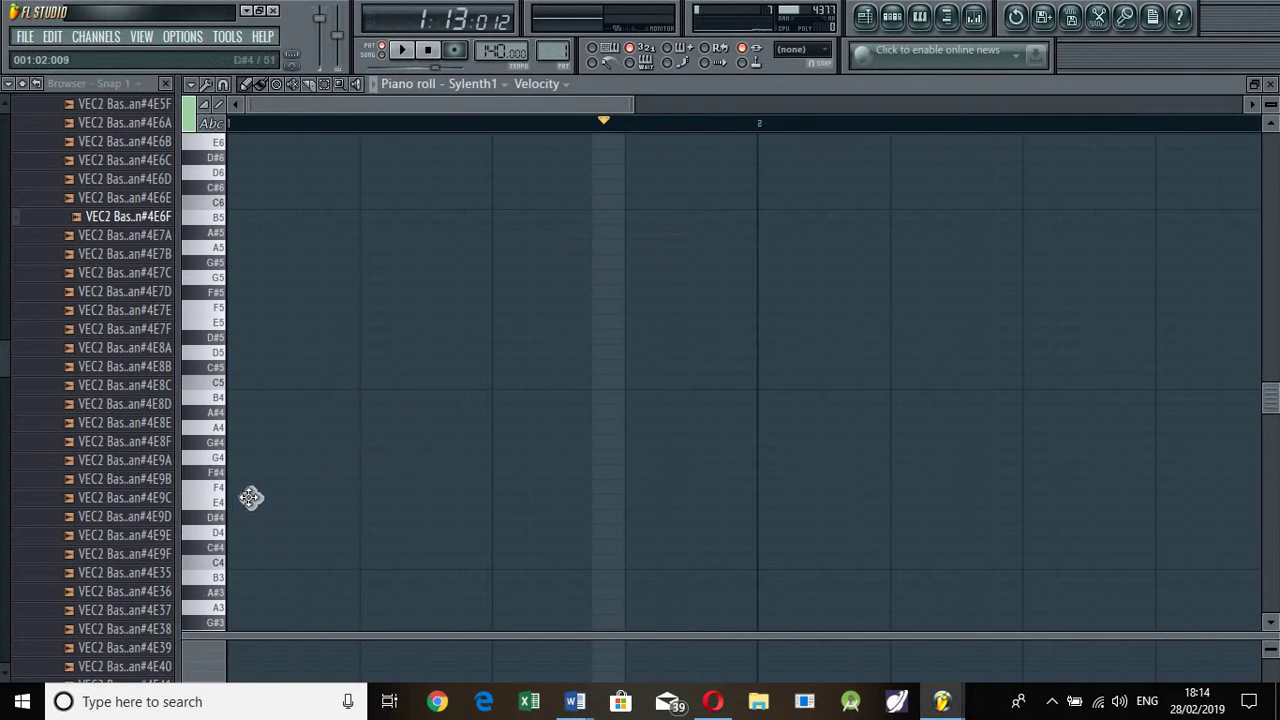
{"action": "left_click_drag", "start_coordinate": [232, 497], "coordinate": [243, 549]}
{"action": "left_click", "coordinate": [213, 532]}
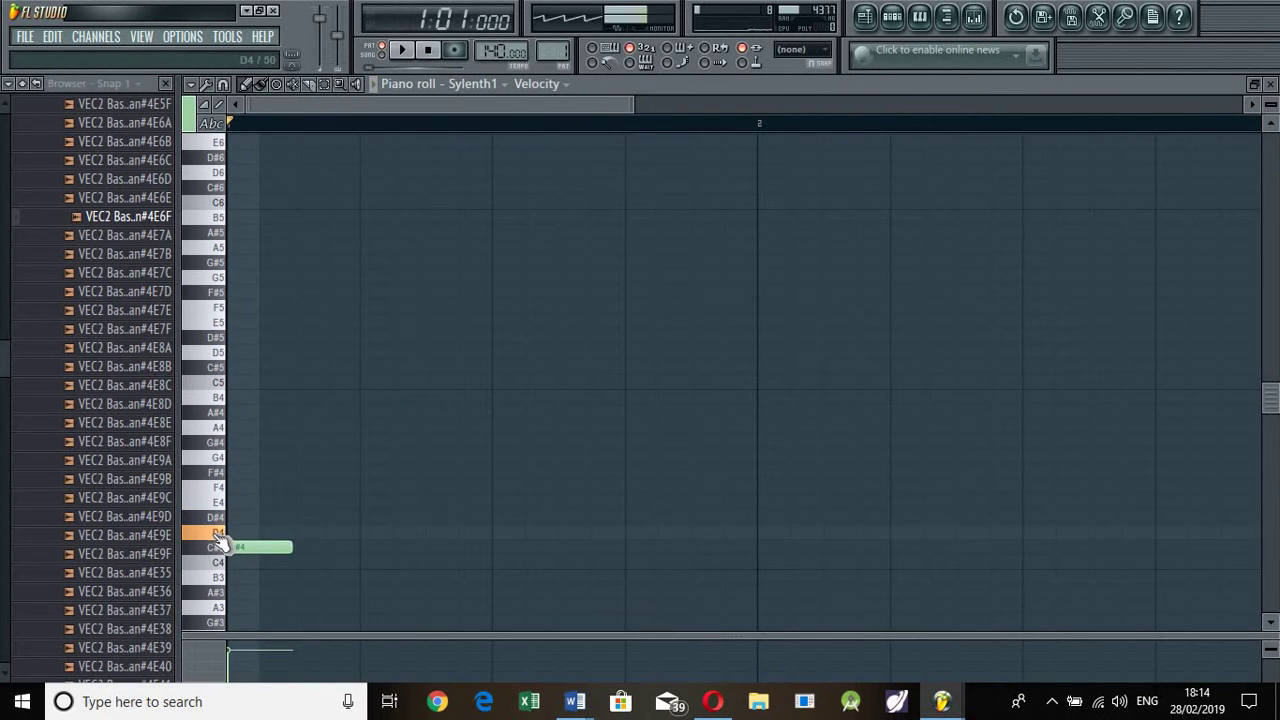
{"action": "left_click", "coordinate": [214, 489]}
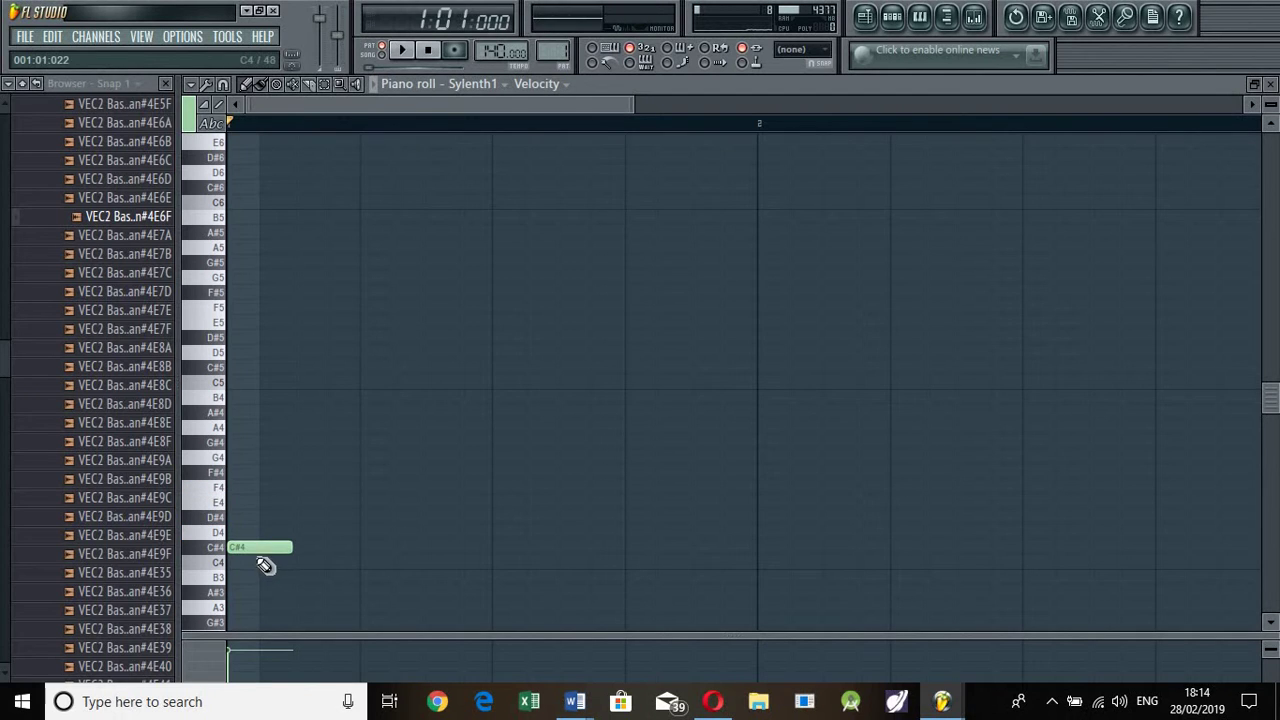
{"action": "left_click_drag", "start_coordinate": [258, 550], "coordinate": [240, 489]}
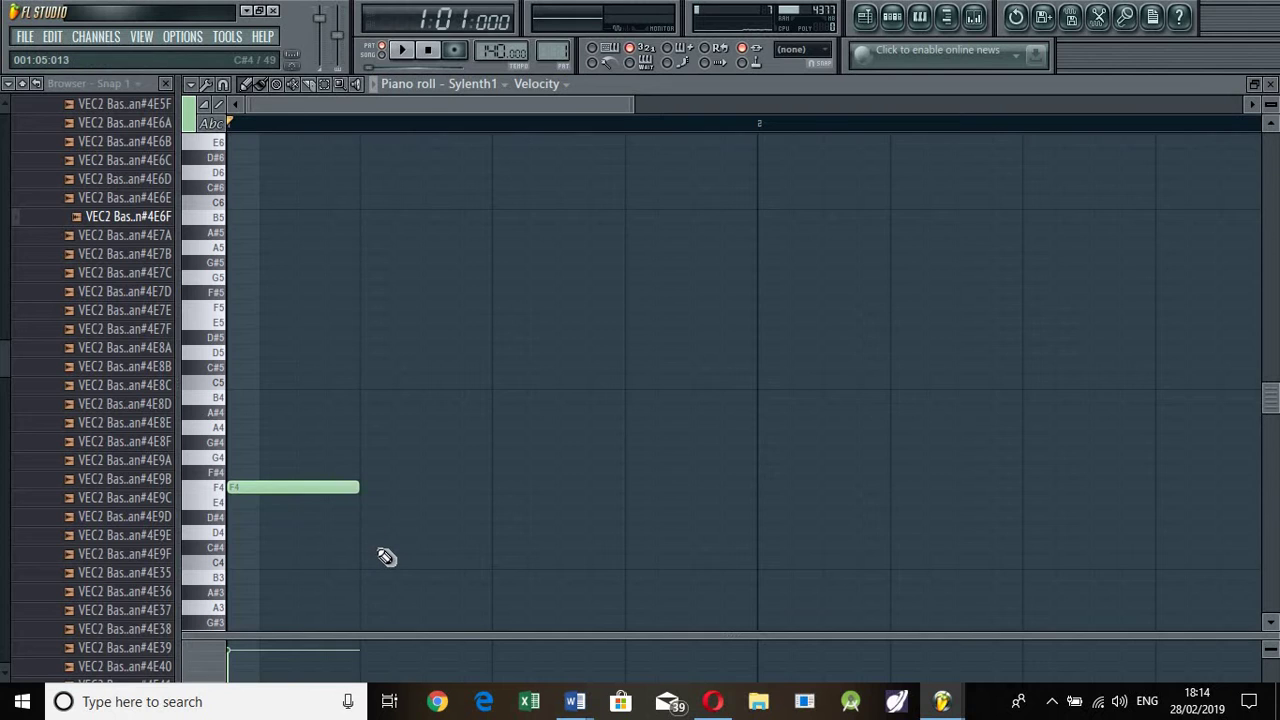
- Duplicate the F4 note three times to fill bar 1 and start playback
{"action": "key", "text": "ctrl+b"}
{"action": "key", "text": "ctrl+b"}
{"action": "key", "text": "ctrl+b"}
{"action": "key", "text": "space"}
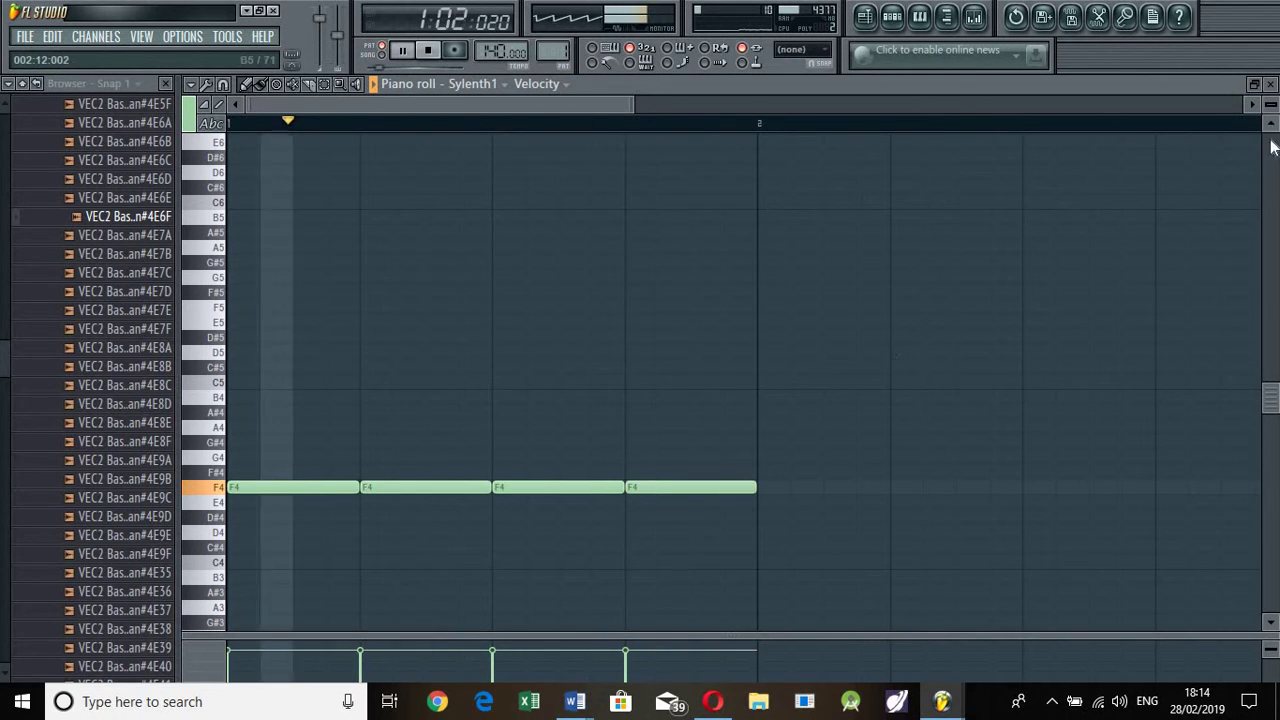
- Close the piano roll and play the Sylenth1 pattern with the kICK channel muted
{"action": "left_click", "coordinate": [1270, 84]}
{"action": "key", "text": "space"}
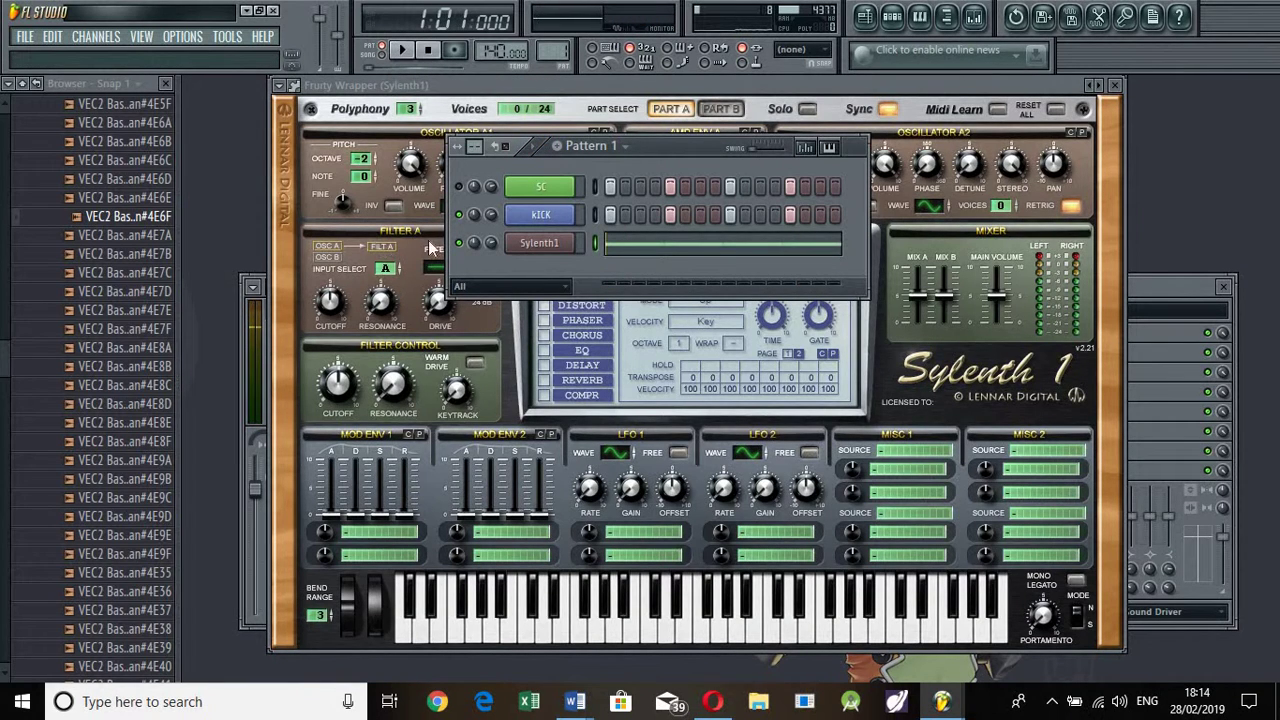
{"action": "key", "text": "space"}
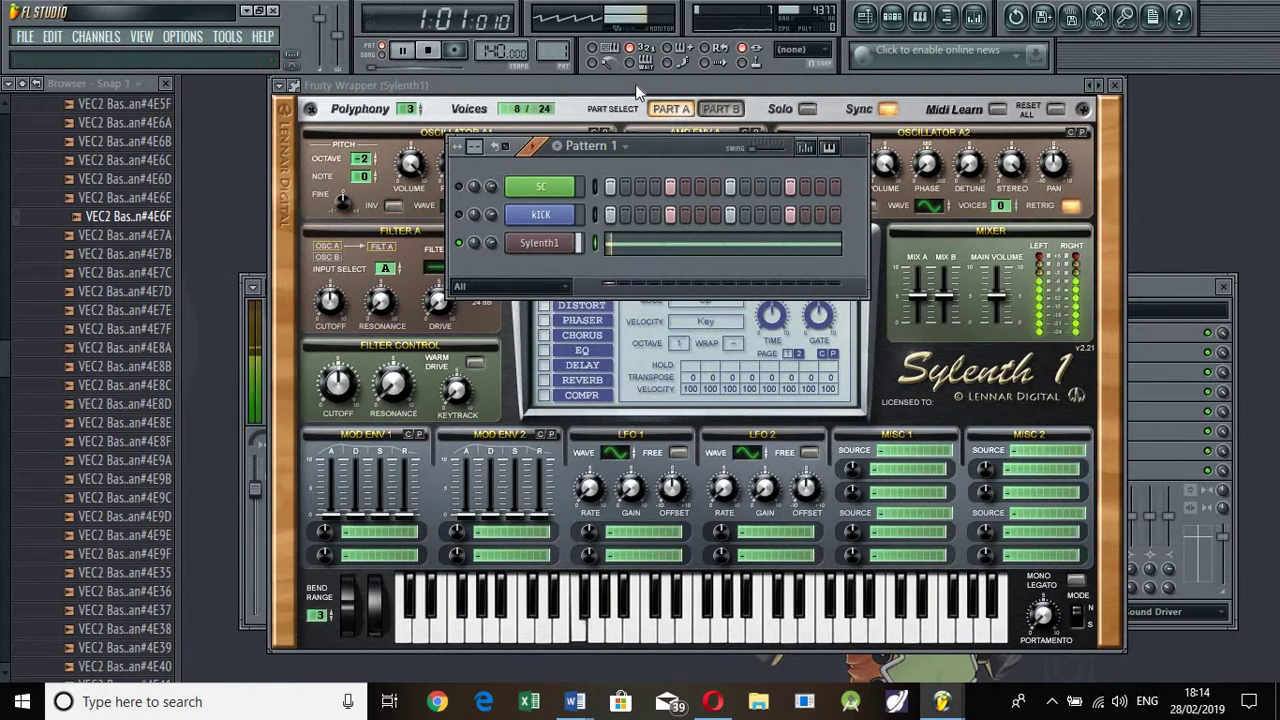
- Set Sylenth1's Filter A type to Lowpass and the Filter Control cutoff to 246.36 Hz
{"action": "left_click", "coordinate": [580, 198]}
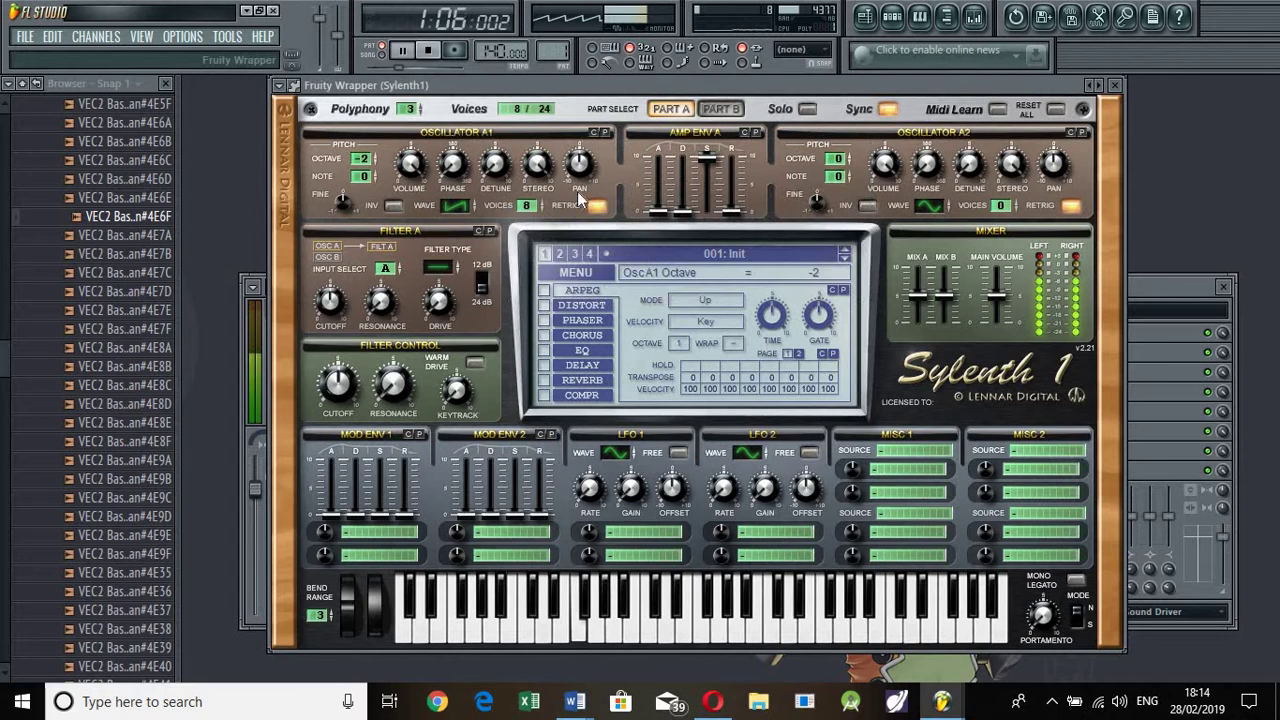
{"action": "left_click", "coordinate": [447, 277]}
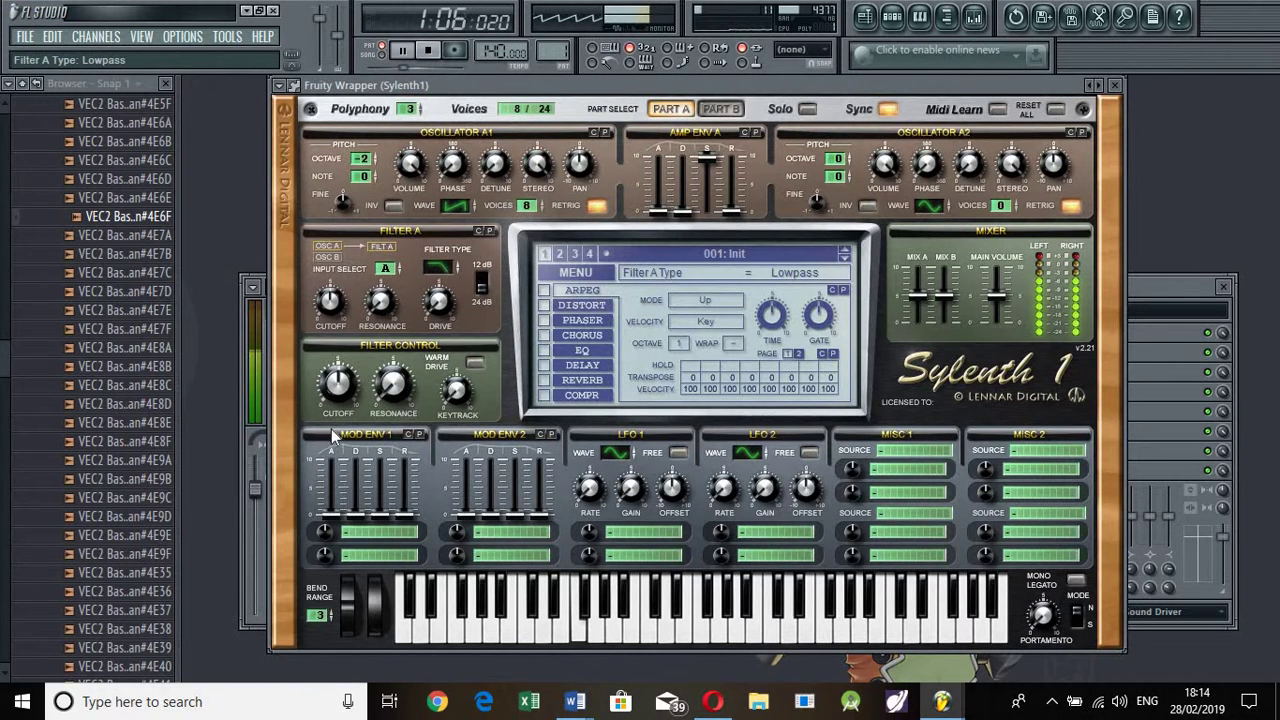
{"action": "mouse_move", "coordinate": [342, 392]}
{"action": "left_mouse_down"}
{"action": "mouse_move", "coordinate": [340, 410]}
{"action": "mouse_move", "coordinate": [346, 261]}
{"action": "mouse_move", "coordinate": [343, 385]}
{"action": "left_mouse_up"}
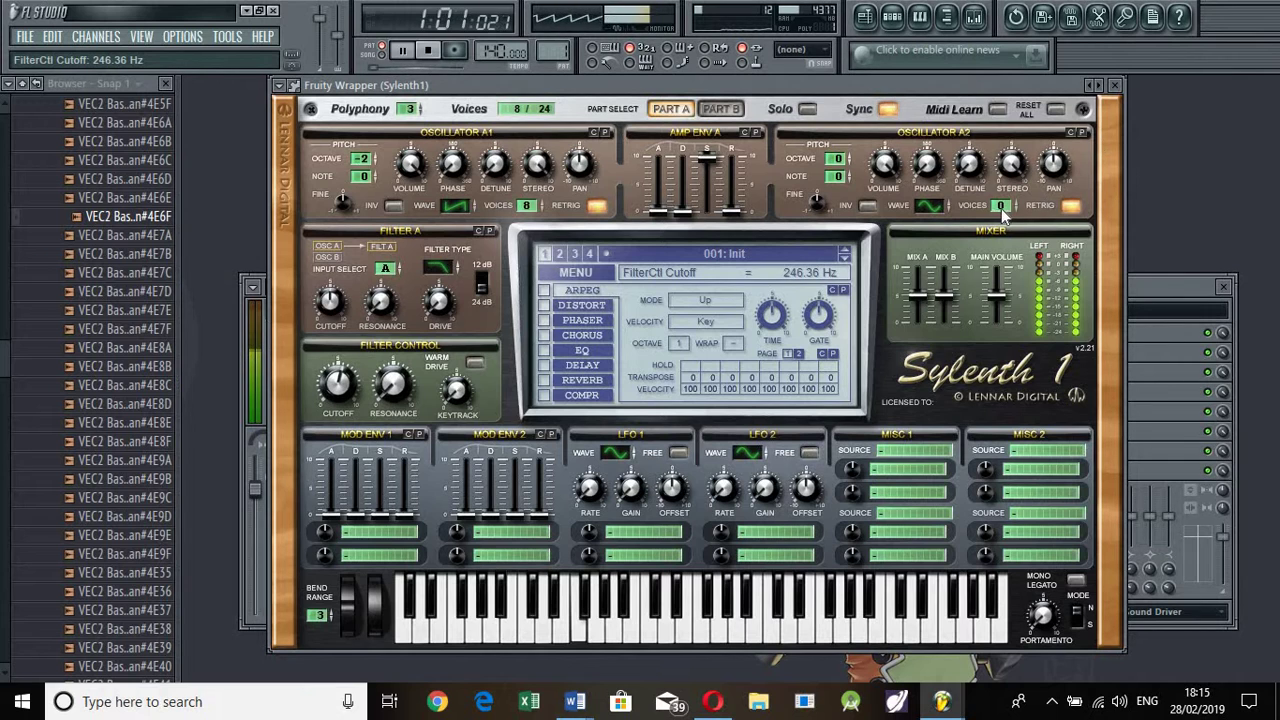
- Set Oscillator A2 to 8 voices with its octave at 0
{"action": "left_click_drag", "start_coordinate": [1003, 207], "coordinate": [1013, 193]}
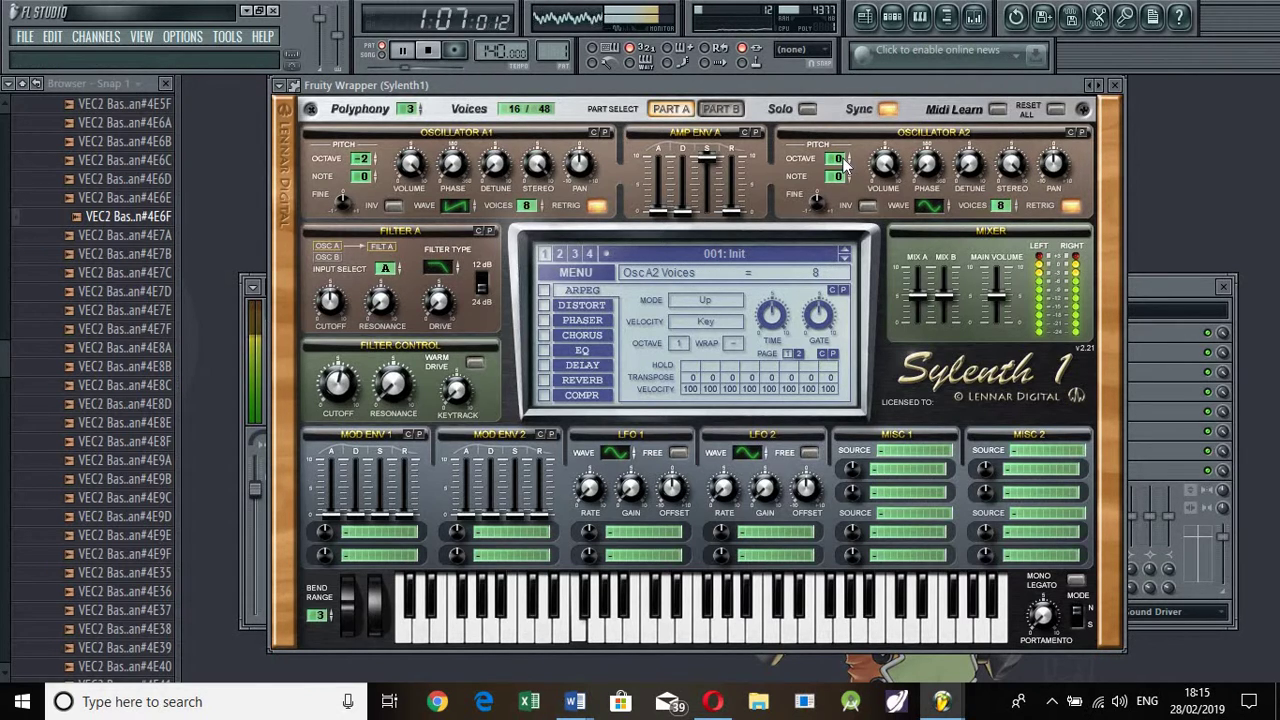
{"action": "left_click_drag", "start_coordinate": [844, 165], "coordinate": [845, 178]}
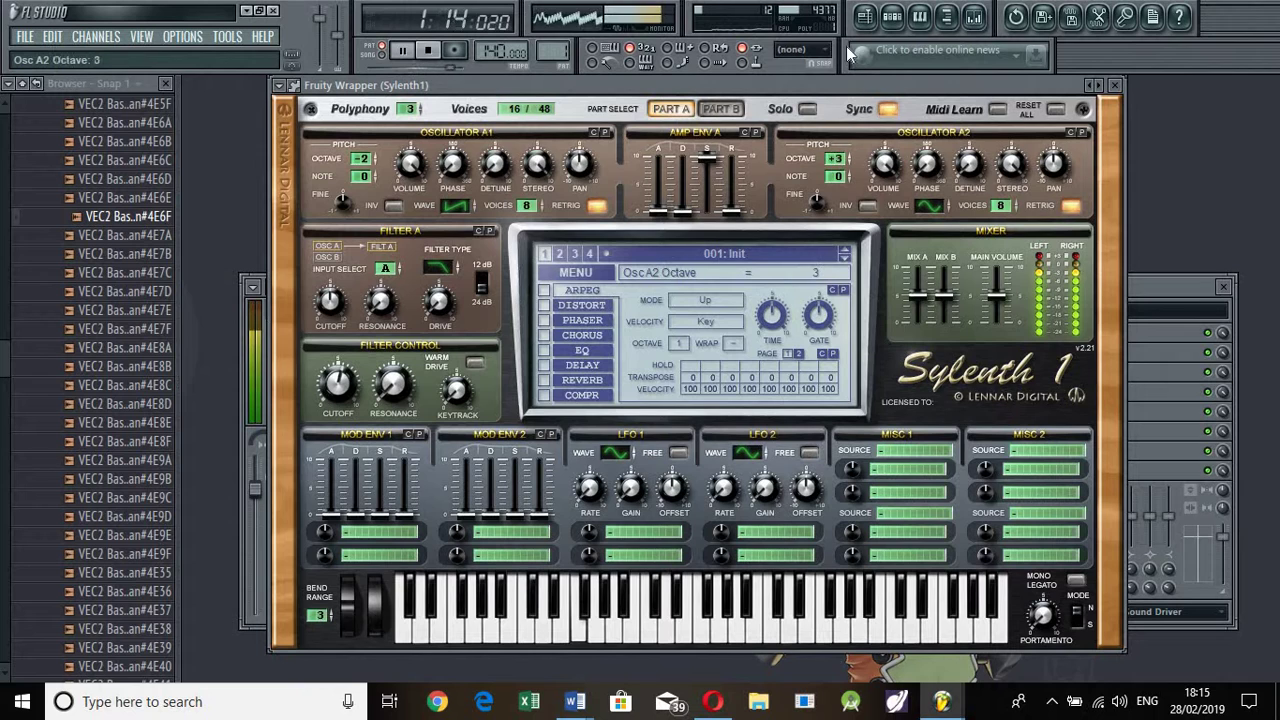
{"action": "left_click_drag", "start_coordinate": [837, 121], "coordinate": [838, 149]}
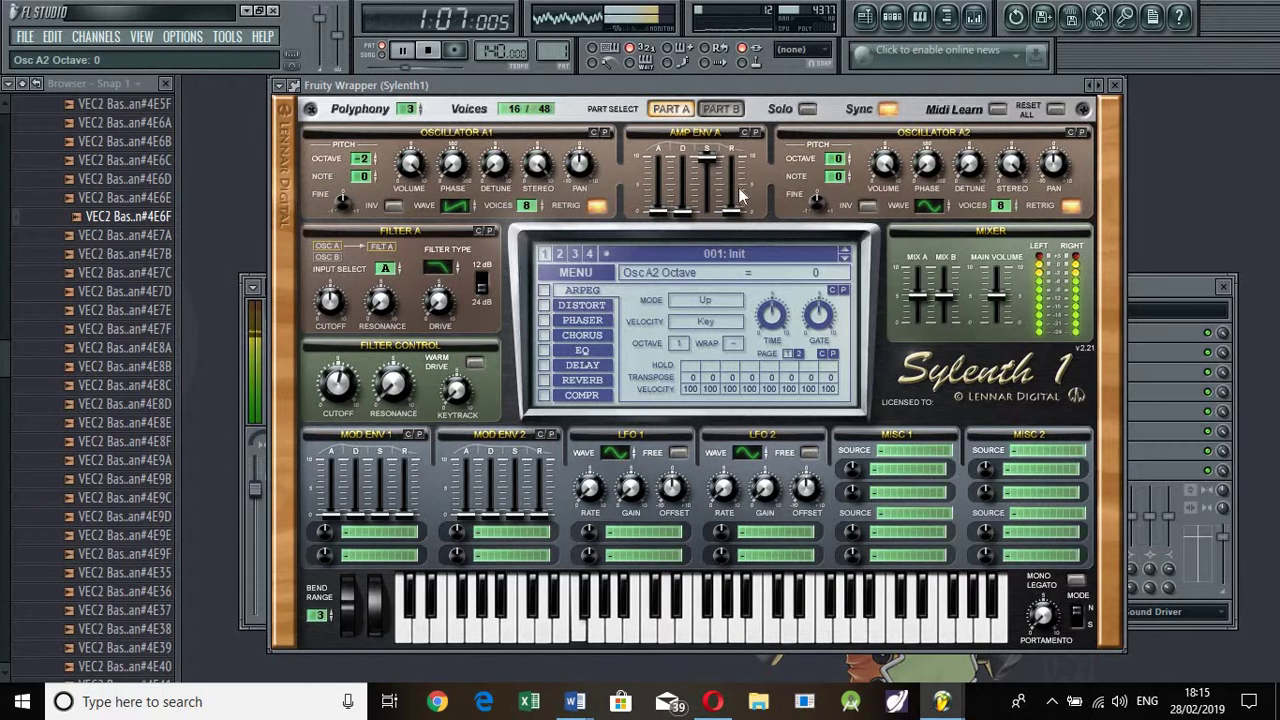
- Raise Amp Env A's release, adjust the Filter Control keytrack, and close Sylenth1 with playback stopped
{"action": "mouse_move", "coordinate": [740, 195]}
{"action": "left_mouse_down"}
{"action": "mouse_move", "coordinate": [745, 150]}
{"action": "mouse_move", "coordinate": [745, 195]}
{"action": "left_mouse_up"}
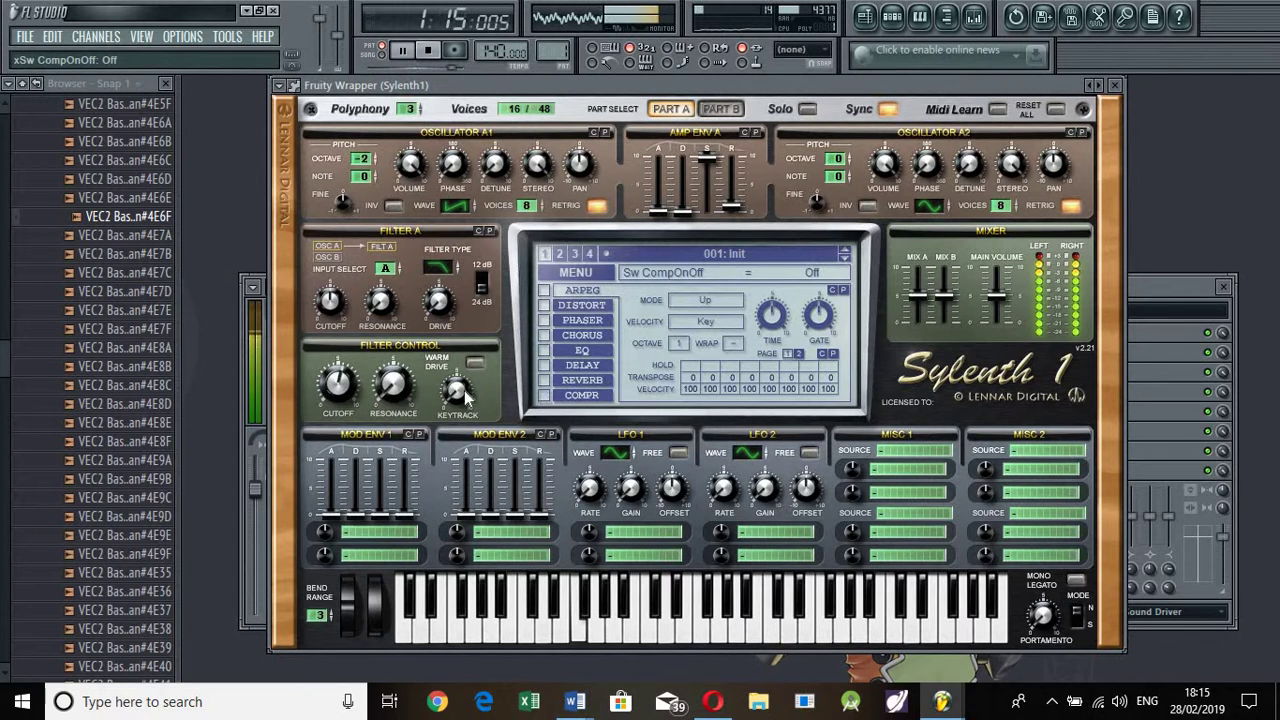
{"action": "left_click_drag", "start_coordinate": [465, 392], "coordinate": [440, 321]}
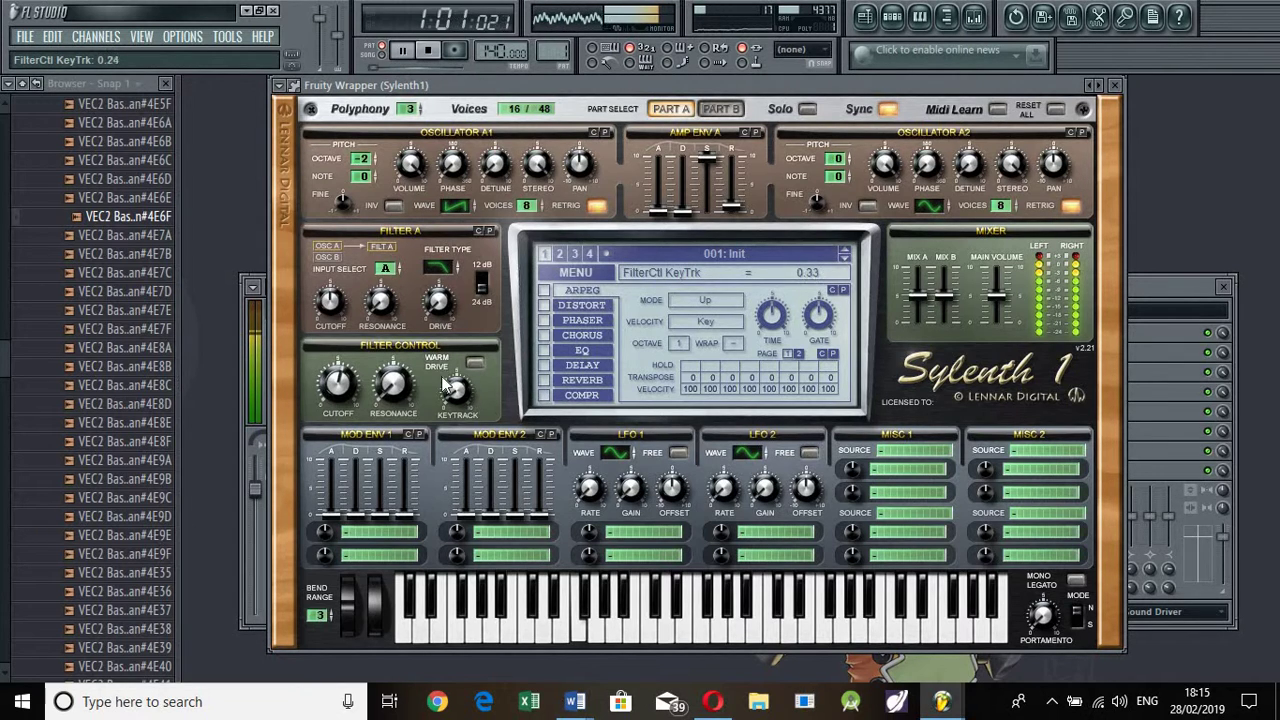
{"action": "left_click", "coordinate": [1115, 85]}
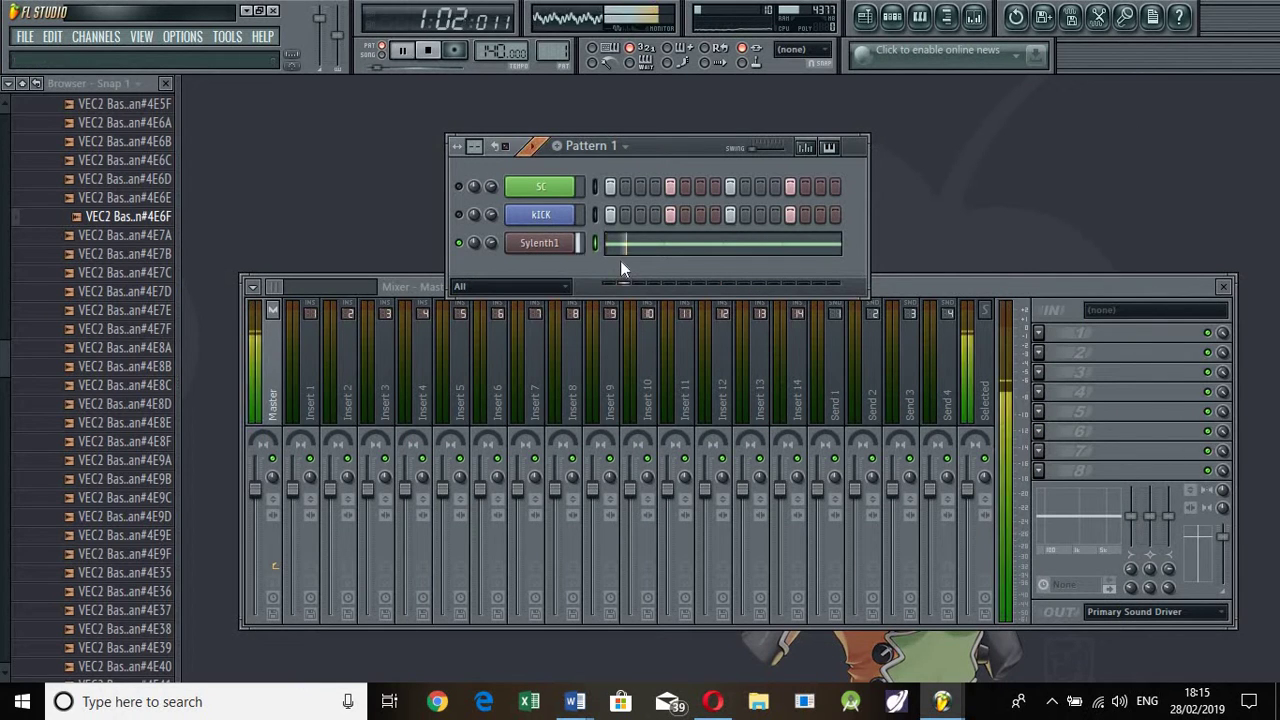
{"action": "key", "text": "space"}
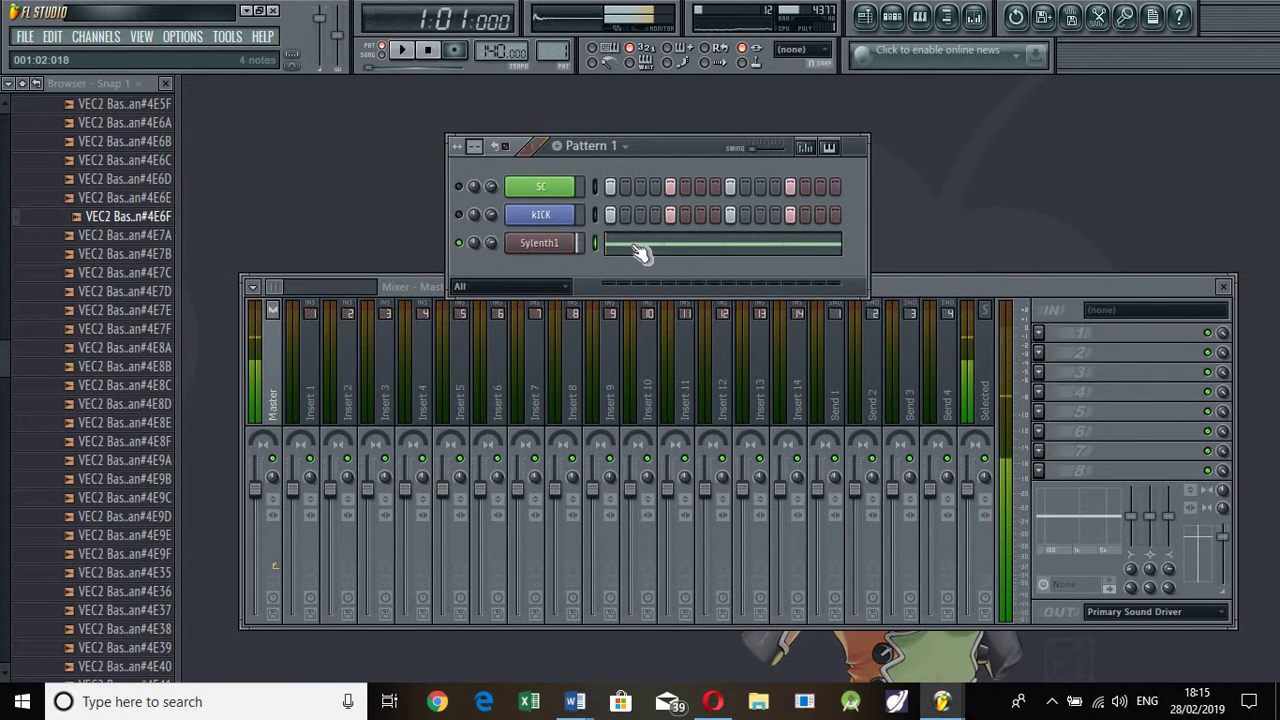
- With the Sylenth1 piano roll's snap at 1/6 step, shorten all four F4 notes to 000:03:020 and audition them
{"action": "left_click", "coordinate": [640, 252]}
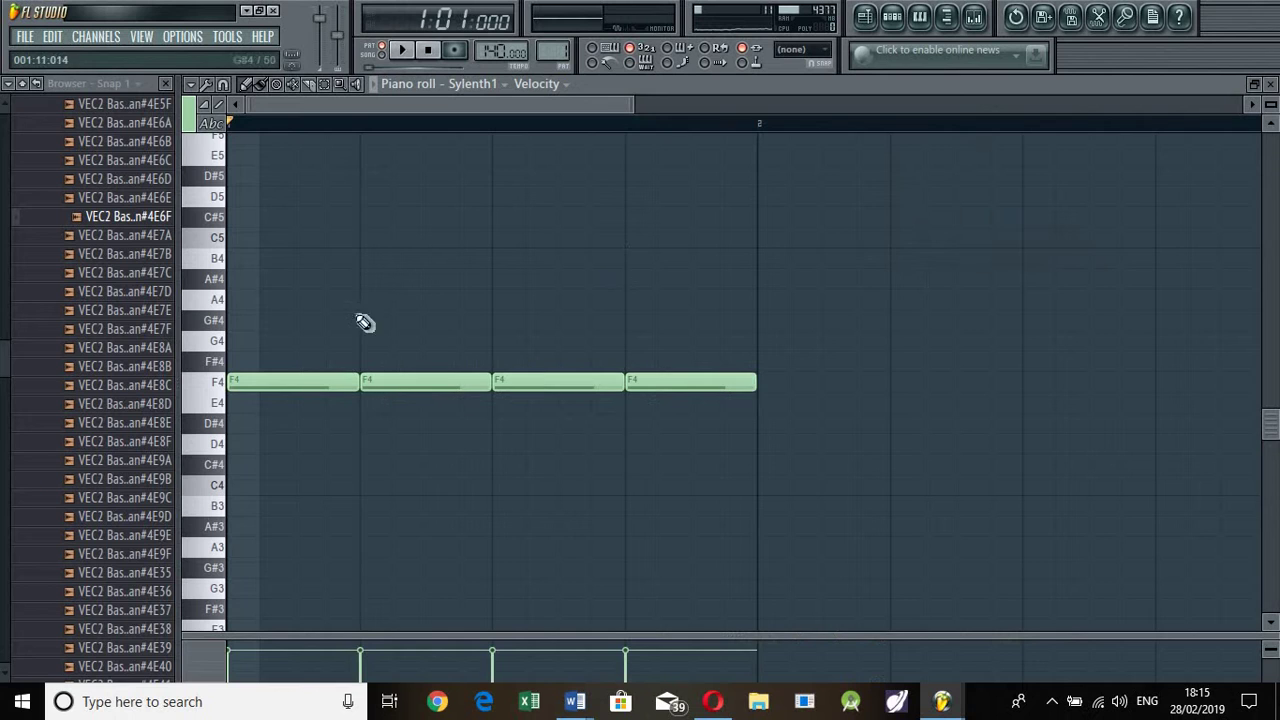
{"action": "left_click", "coordinate": [191, 84]}
{"action": "mouse_move", "coordinate": [238, 190]}
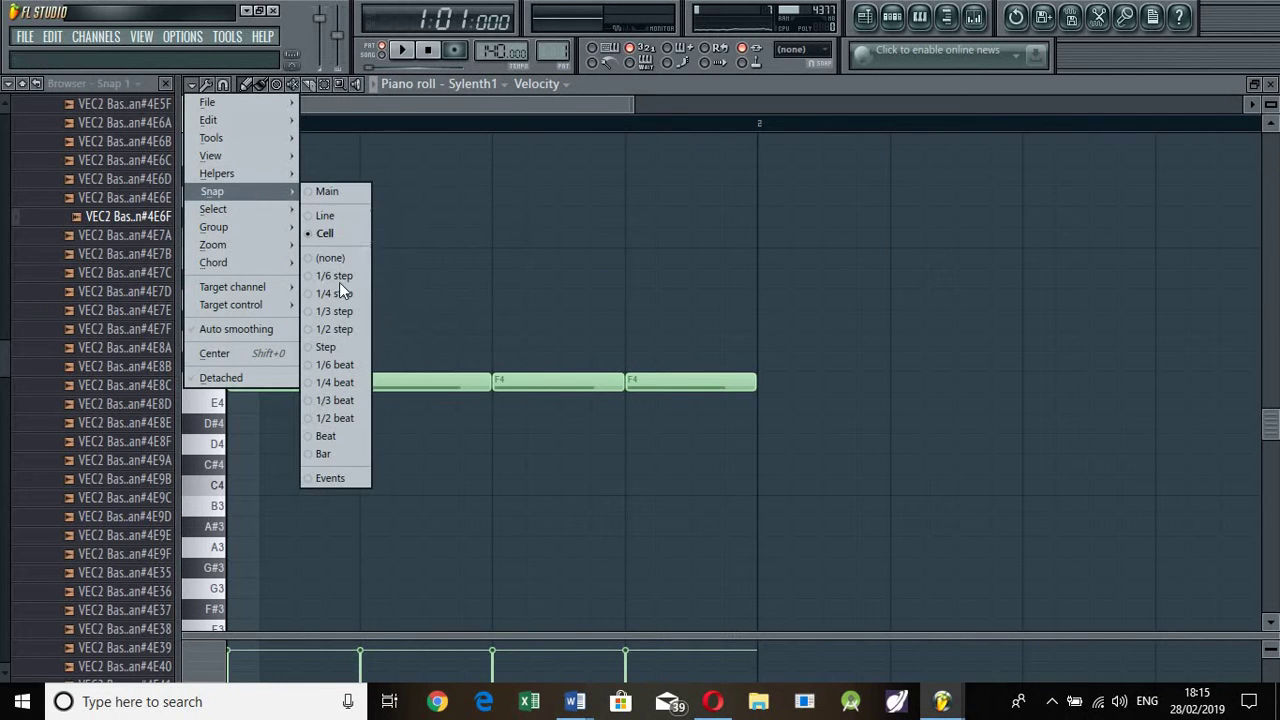
{"action": "left_click", "coordinate": [345, 292]}
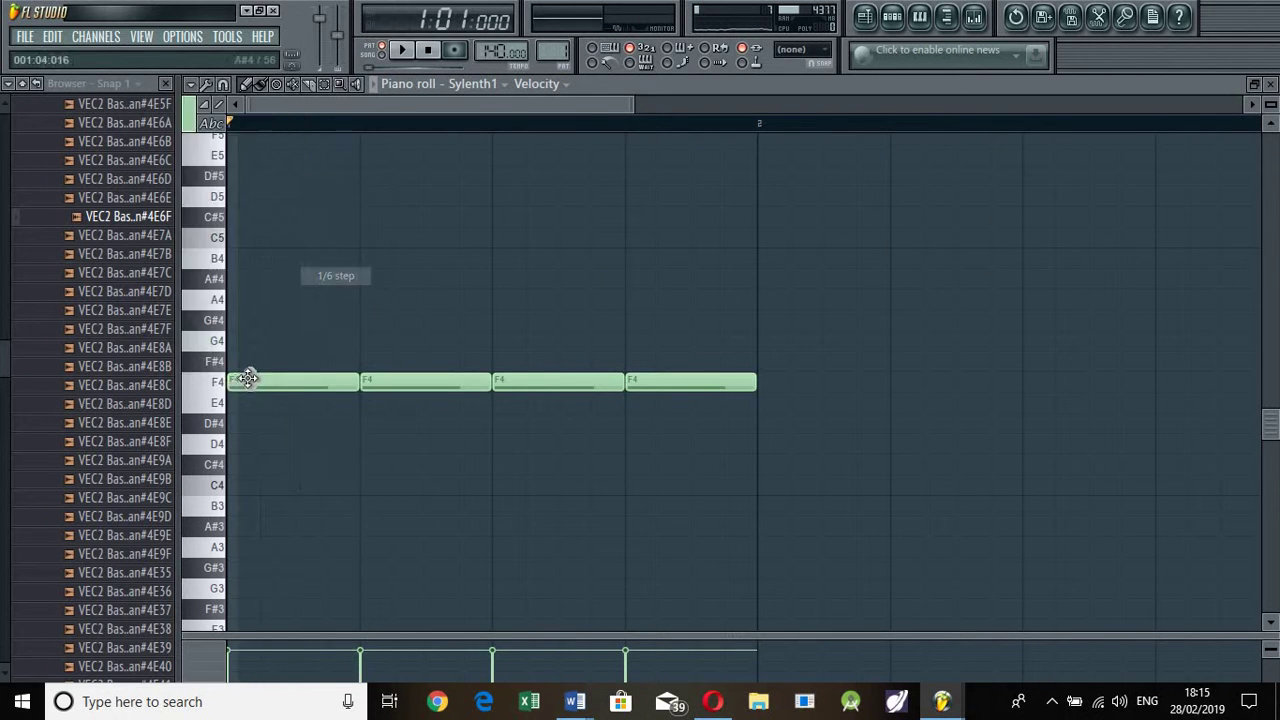
{"action": "key", "text": "ctrl+a"}
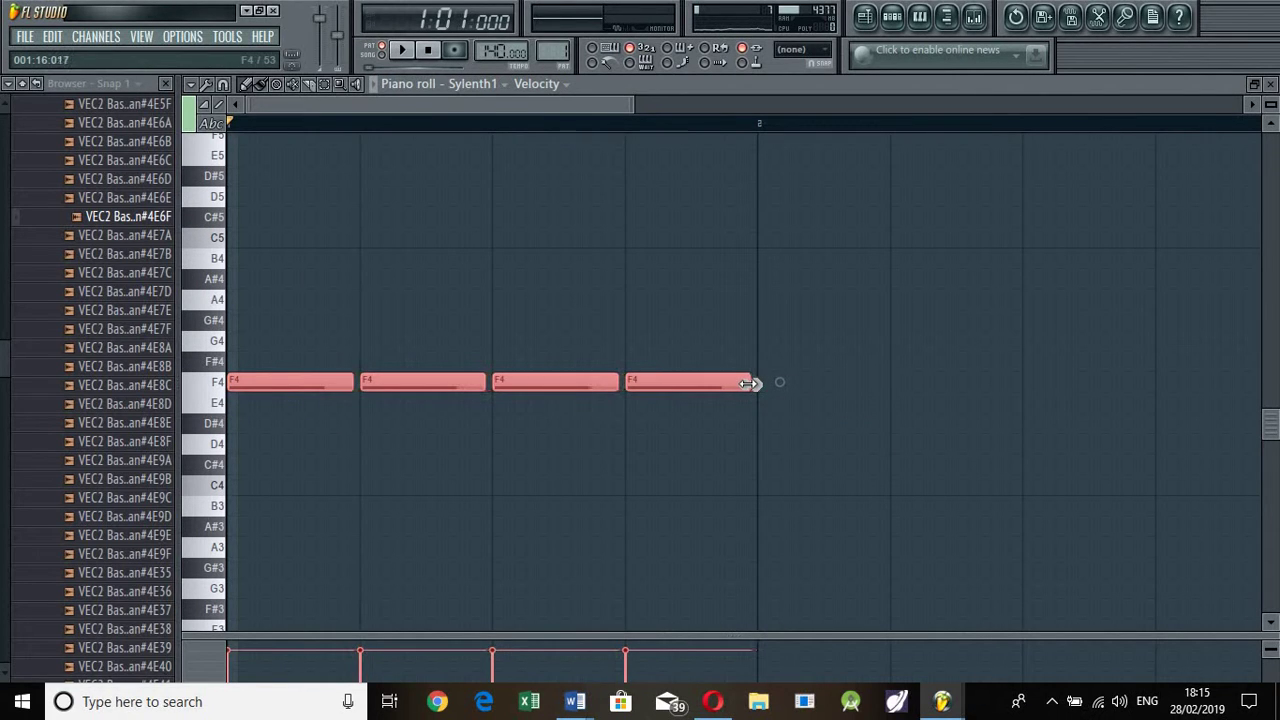
{"action": "key", "text": "space"}
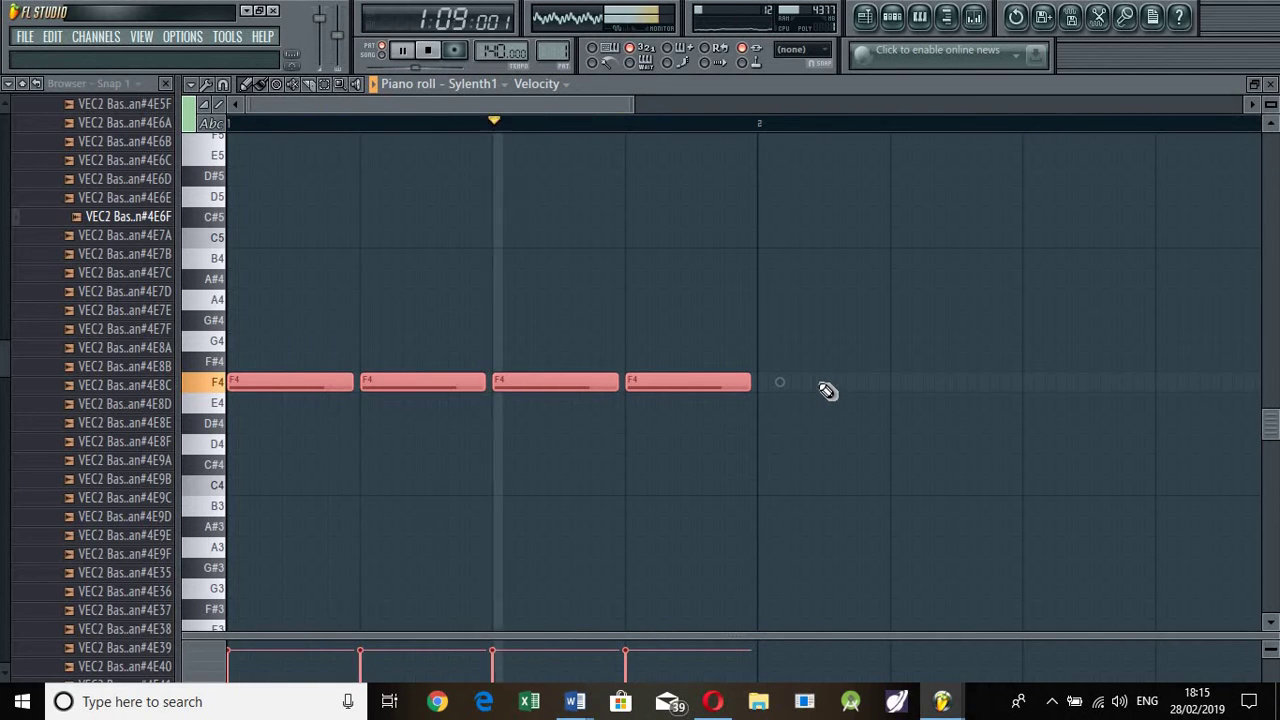
{"action": "key", "text": "space"}
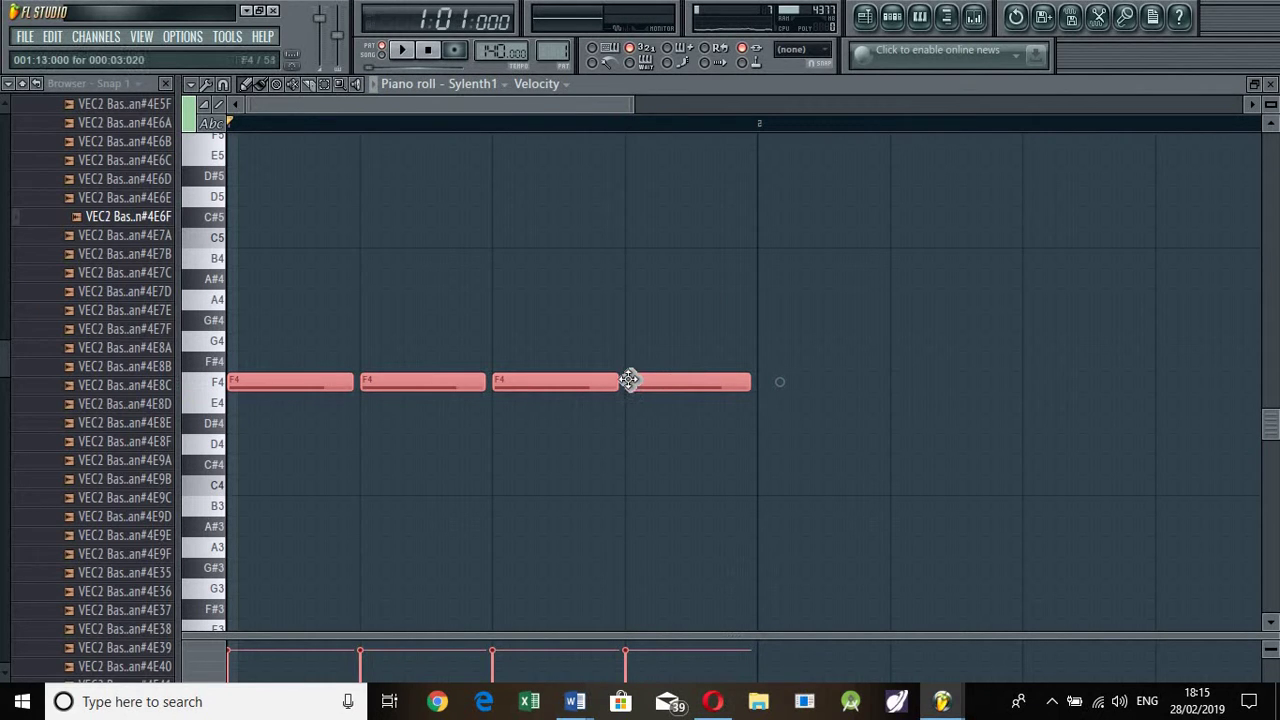
- Try moving the fourth F4 note up to F5, off the beat, and delete it
{"action": "right_click", "coordinate": [669, 448]}
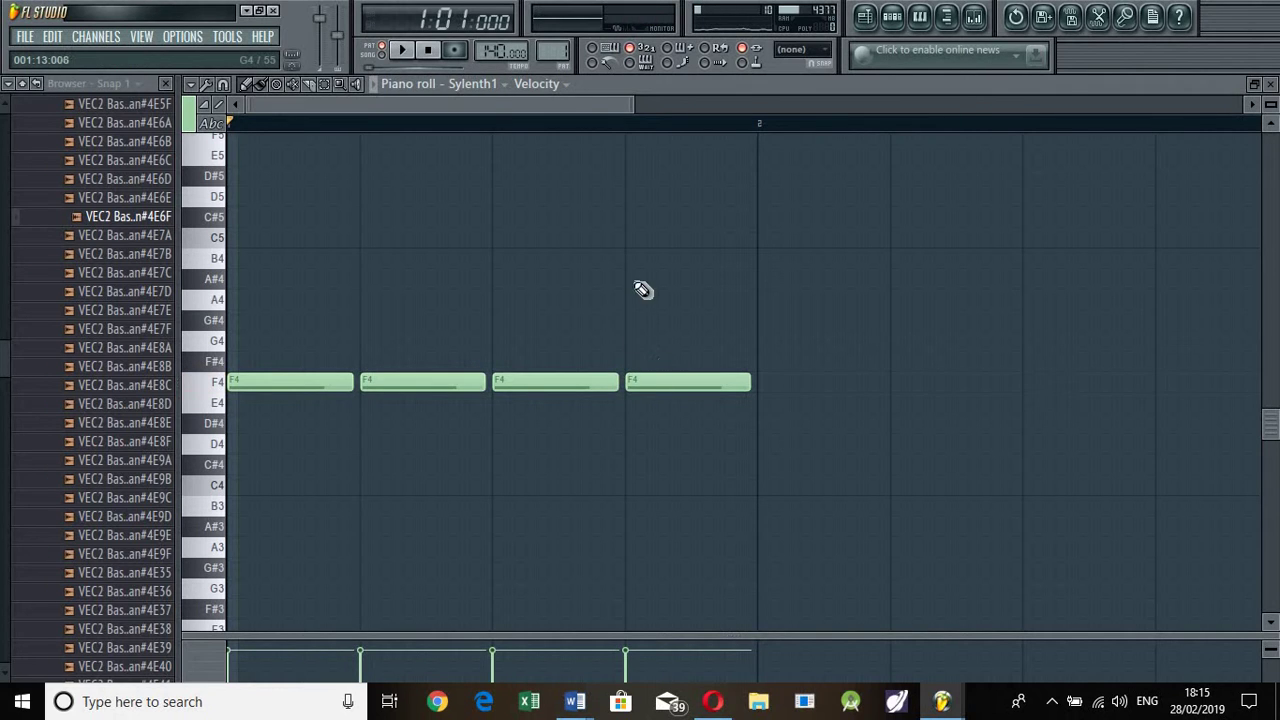
{"action": "left_click_drag", "start_coordinate": [654, 150], "coordinate": [652, 200]}
{"action": "right_click", "coordinate": [724, 204]}
{"action": "scroll", "coordinate": [734, 462], "scroll_direction": "up", "scroll_amount": 1}
{"action": "scroll", "coordinate": [741, 469], "scroll_direction": "up", "scroll_amount": 4}
{"action": "left_click_drag", "start_coordinate": [673, 512], "coordinate": [715, 258]}
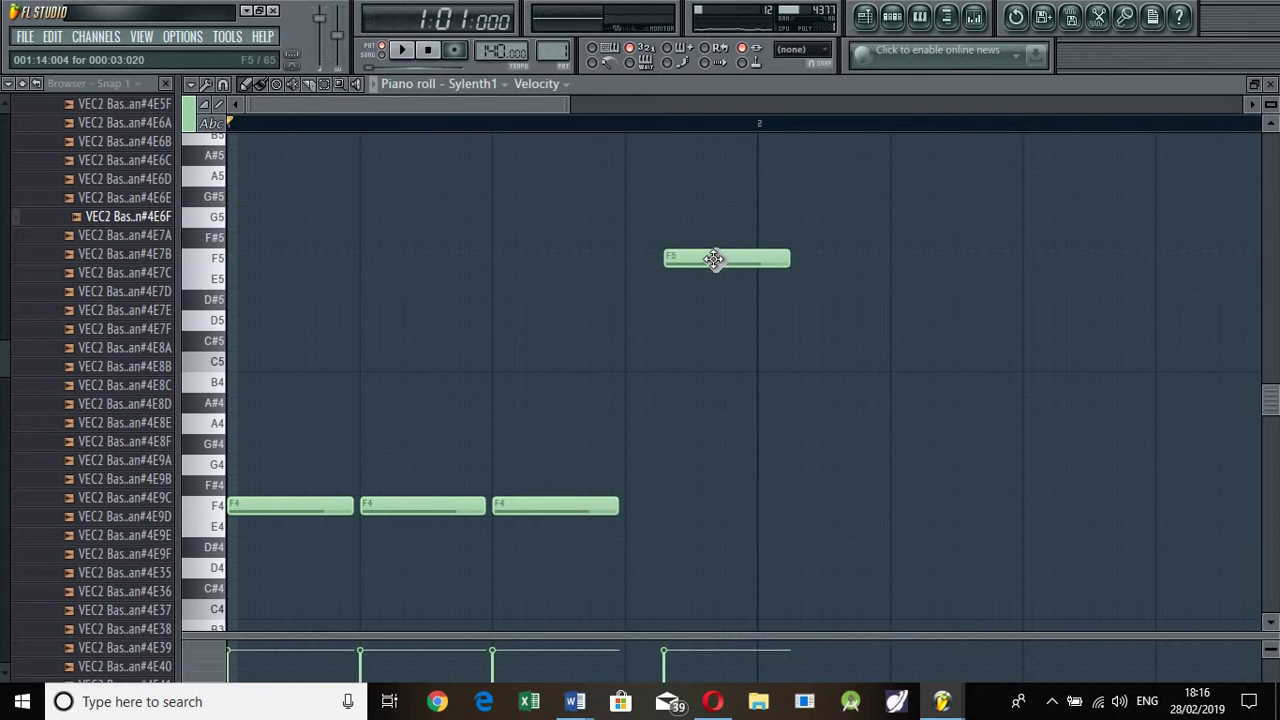
{"action": "right_click", "coordinate": [722, 259]}
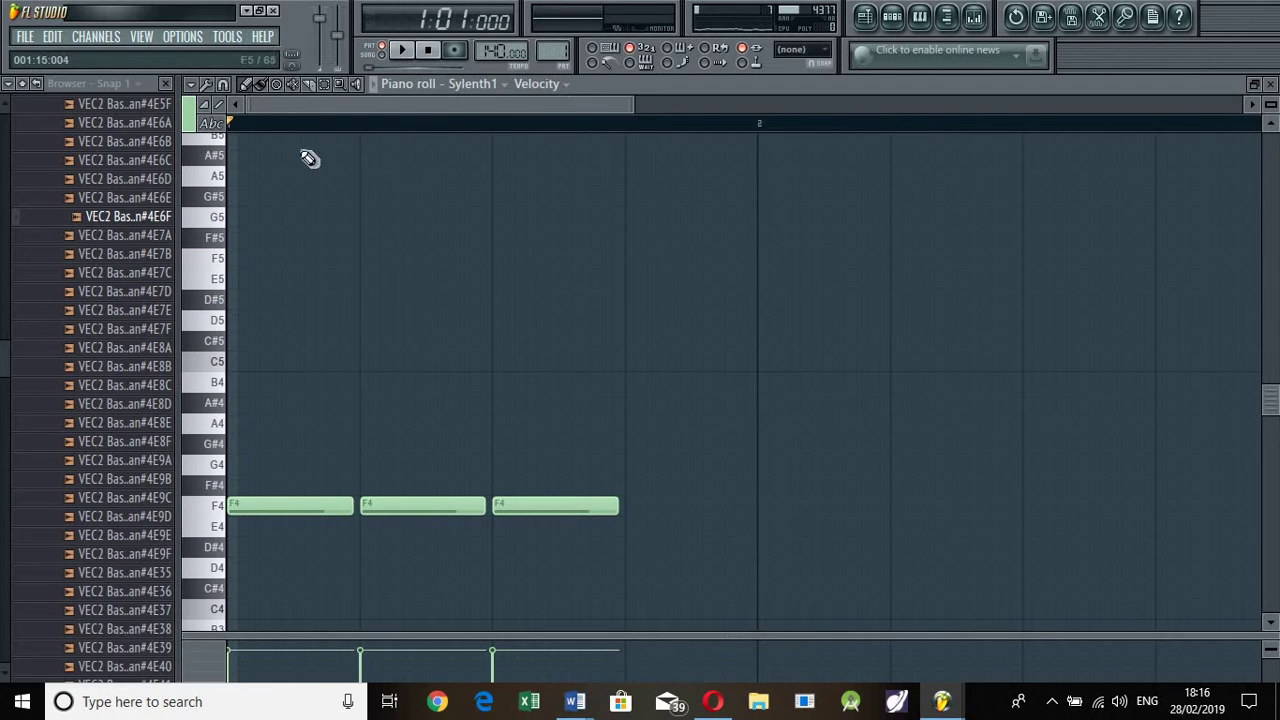
- Set the piano roll snap to Cell, place an F5 note at the start of beat 4, and audition the pattern
{"action": "left_click", "coordinate": [191, 85]}
{"action": "mouse_move", "coordinate": [233, 193]}
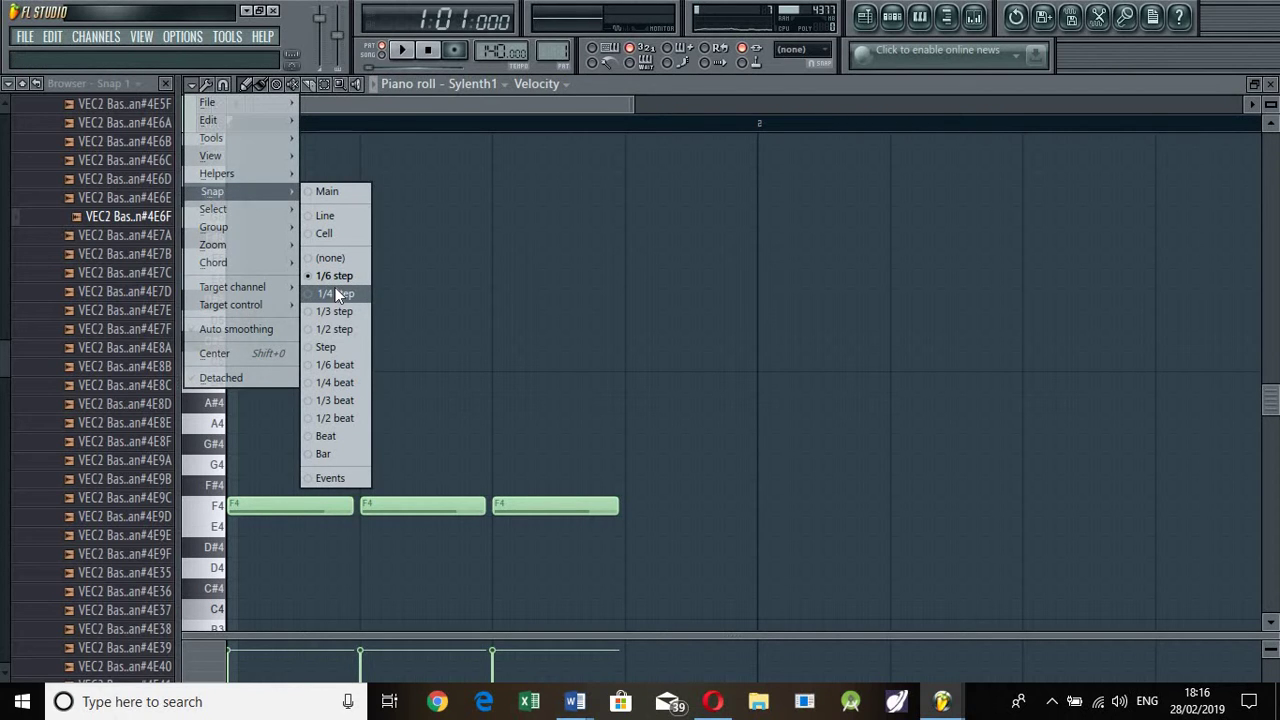
{"action": "left_click", "coordinate": [355, 235]}
{"action": "mouse_move", "coordinate": [810, 282]}
{"action": "left_mouse_down"}
{"action": "mouse_move", "coordinate": [757, 243]}
{"action": "mouse_move", "coordinate": [640, 243]}
{"action": "left_mouse_up"}
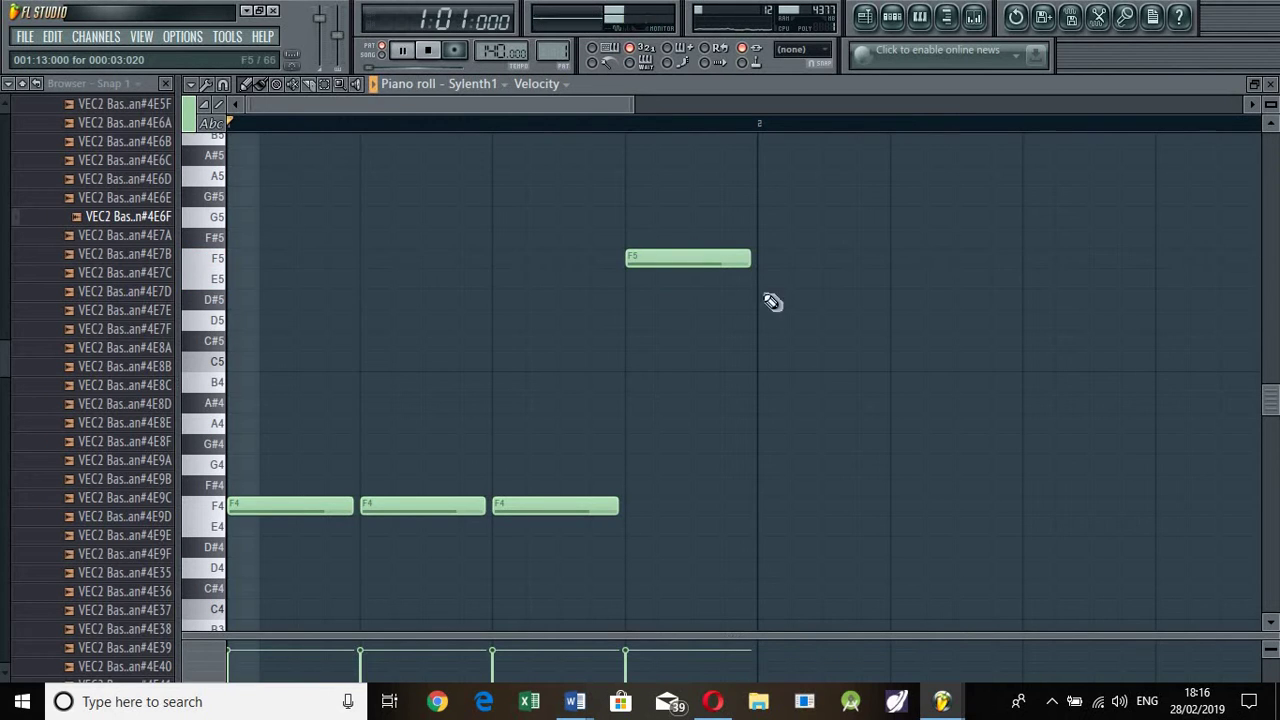
{"action": "key", "text": "space"}
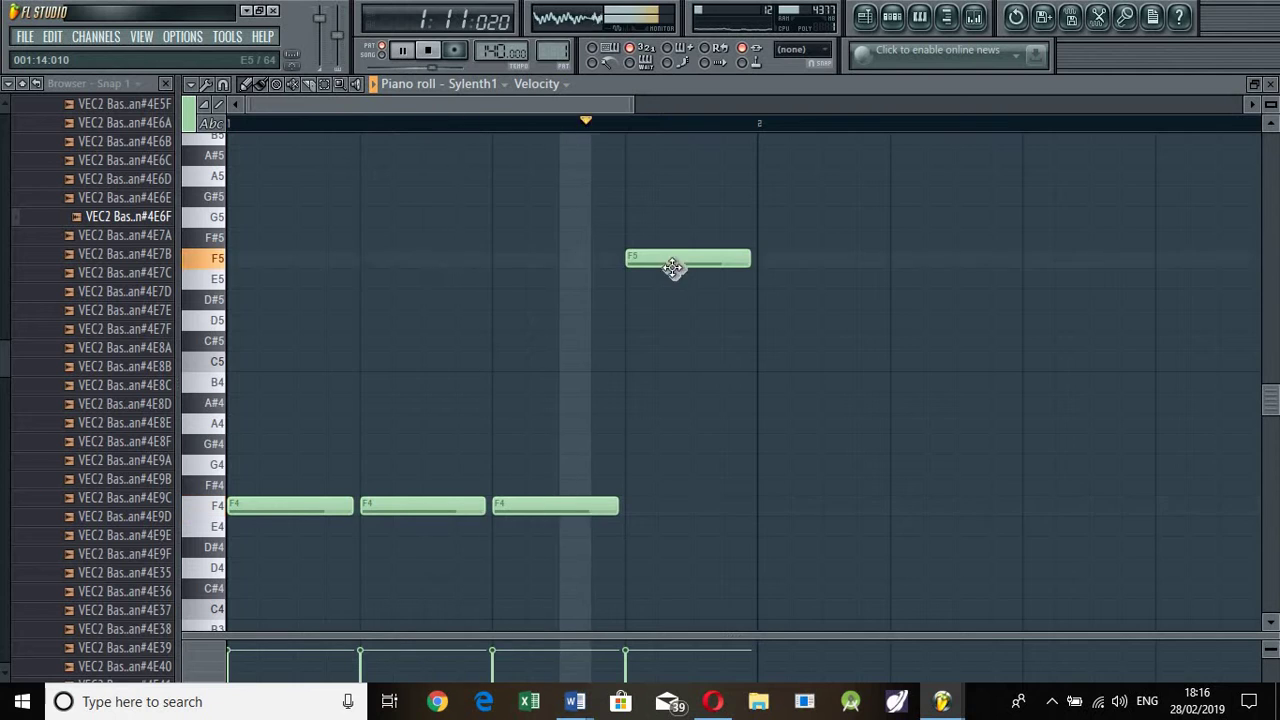
{"action": "key", "text": "space"}
- Move the beat 4 note down to F4, shorten it to under one step, and add an F5 note at step 14
{"action": "left_click_drag", "start_coordinate": [658, 262], "coordinate": [663, 505]}
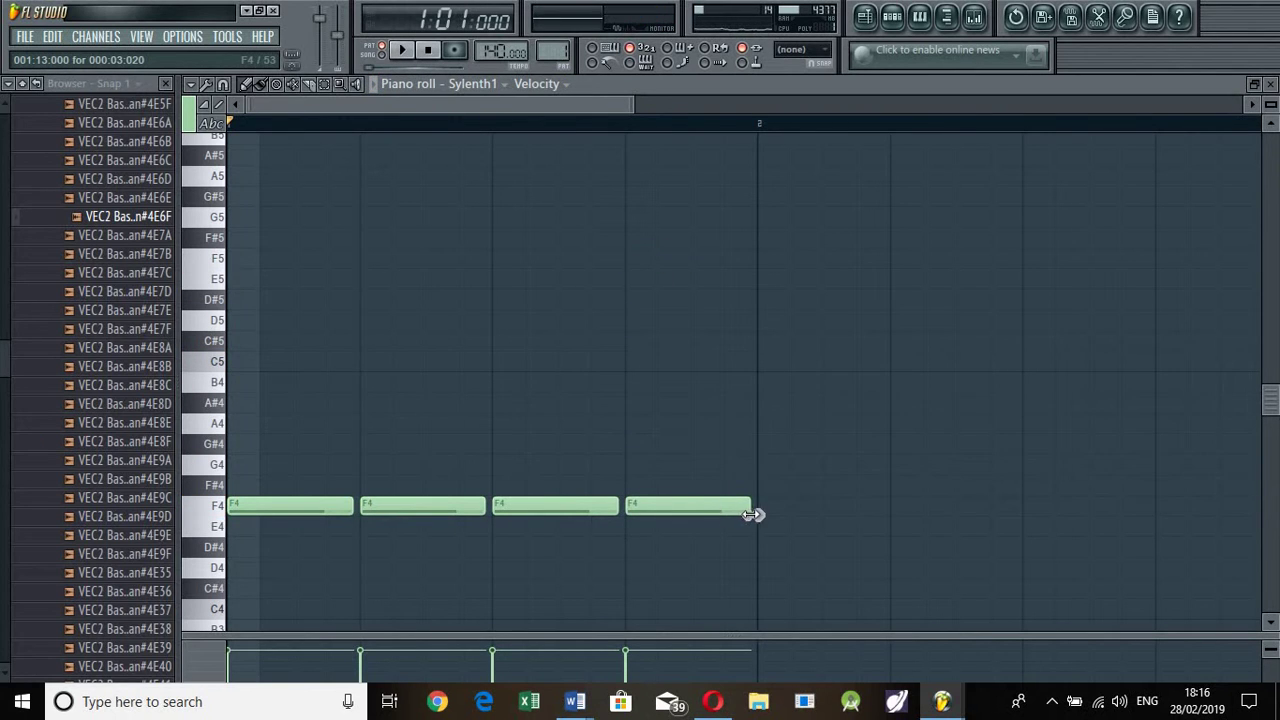
{"action": "left_click_drag", "start_coordinate": [745, 504], "coordinate": [651, 501]}
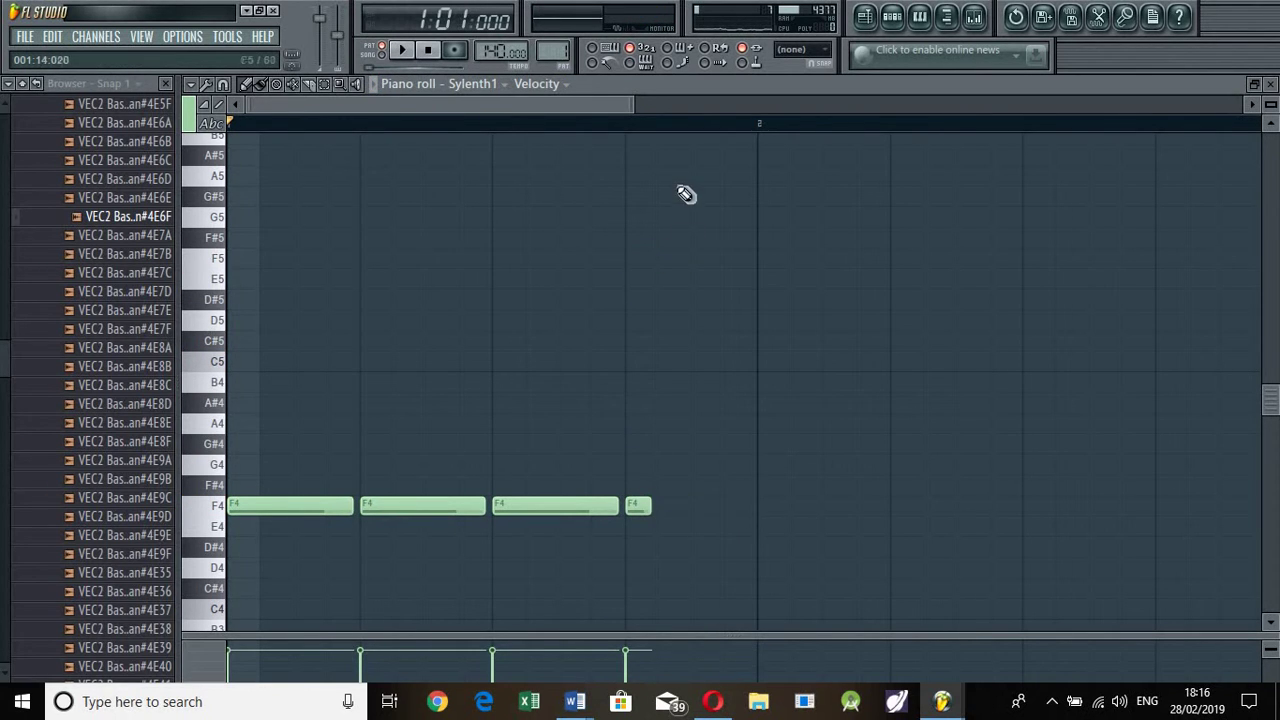
{"action": "left_click", "coordinate": [668, 237]}
{"action": "mouse_move", "coordinate": [666, 268]}
{"action": "left_mouse_down"}
{"action": "mouse_move", "coordinate": [666, 234]}
{"action": "mouse_move", "coordinate": [670, 258]}
{"action": "left_mouse_up"}
{"action": "key", "text": "space"}
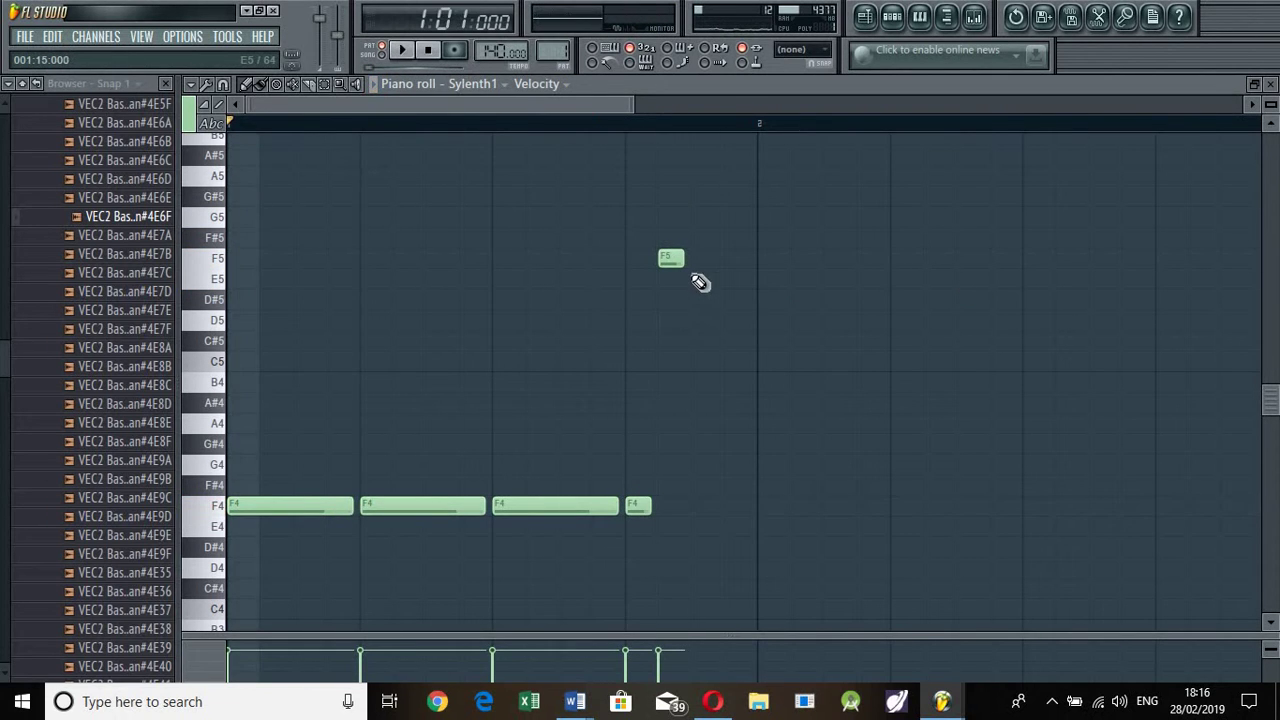
{"action": "left_click_drag", "start_coordinate": [714, 263], "coordinate": [718, 263]}
{"action": "key", "text": "space"}
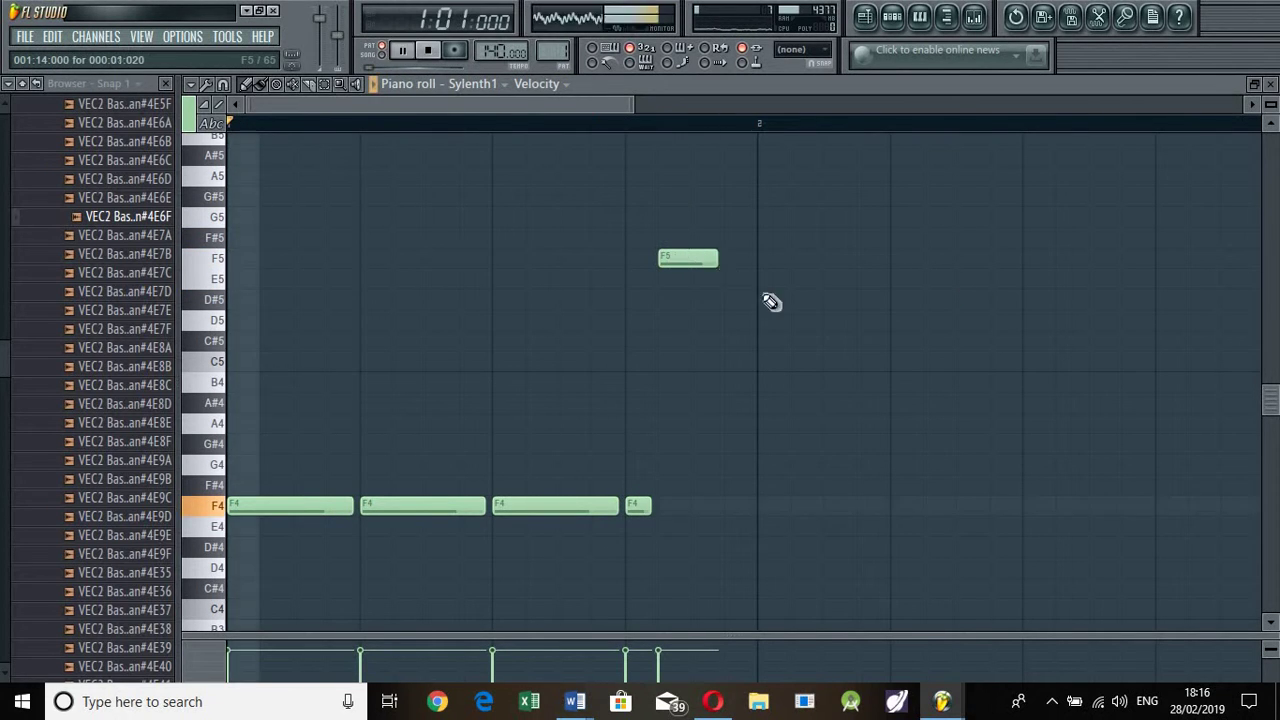
- Arrange beat 4 as an F4 at step 13 lasting 000:01:020, a short F5 at step 15 and a short F4 at step 16
{"action": "key", "text": "space"}
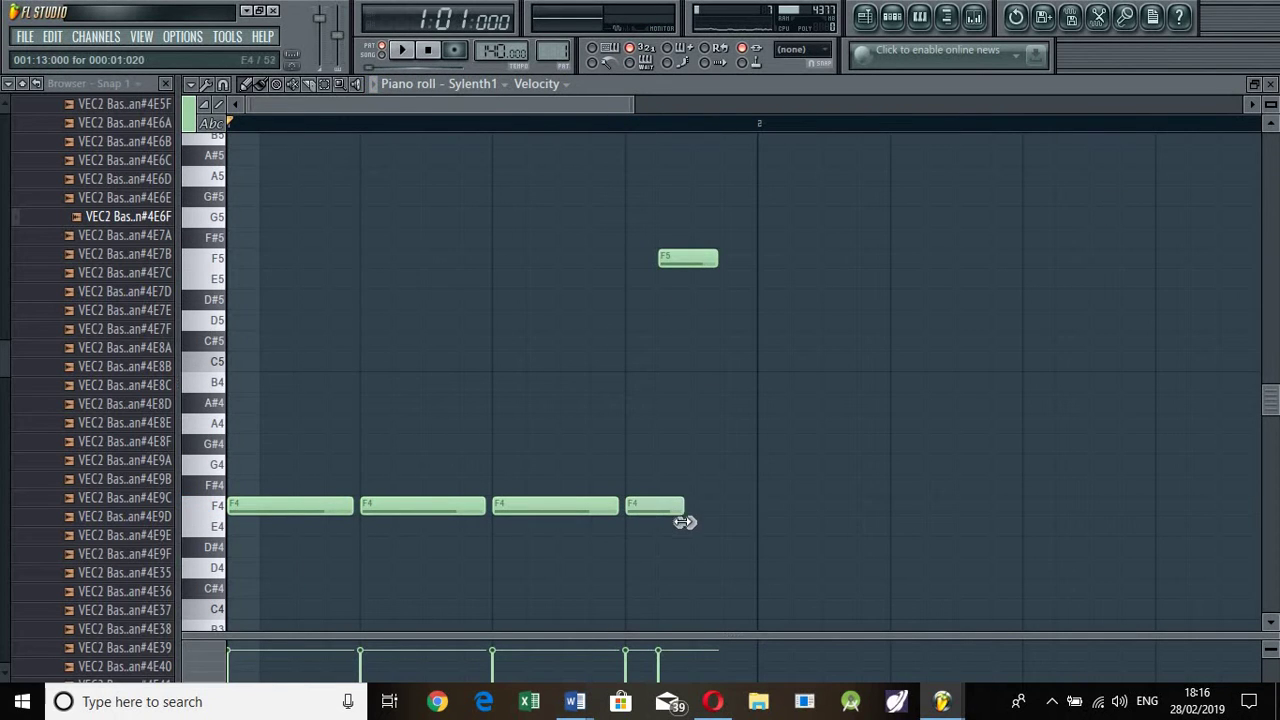
{"action": "left_click_drag", "start_coordinate": [689, 260], "coordinate": [714, 263]}
{"action": "key", "text": "space"}
{"action": "key", "text": "space"}
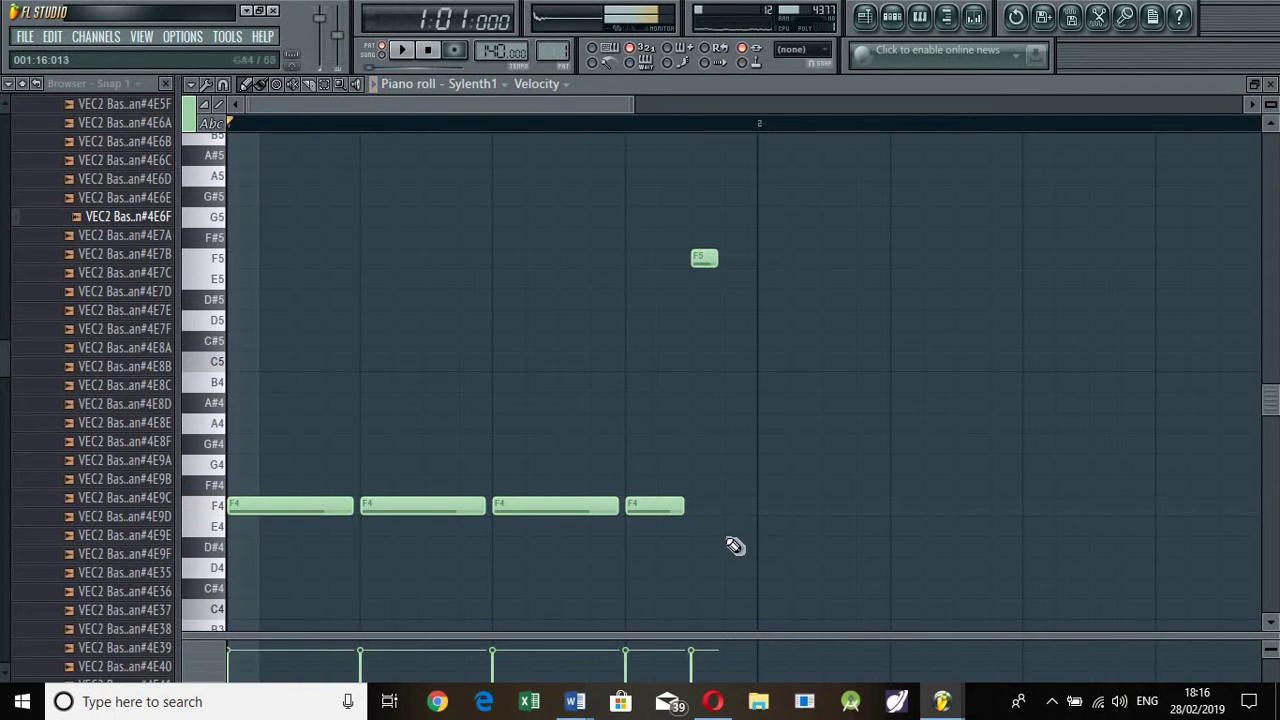
{"action": "left_click", "coordinate": [732, 511]}
{"action": "key", "text": "space"}
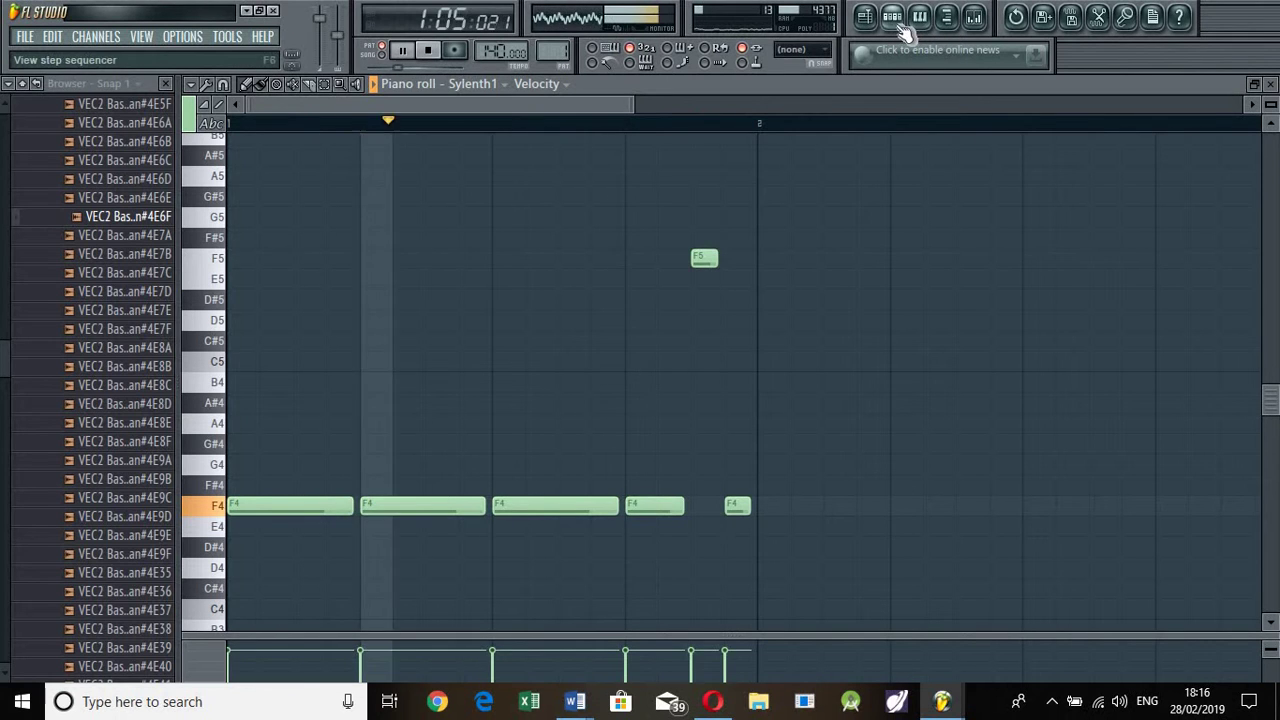
- Reopen Sylenth1, enable Mono Legato and set the portamento time to 3.19
{"action": "key", "text": "F6"}
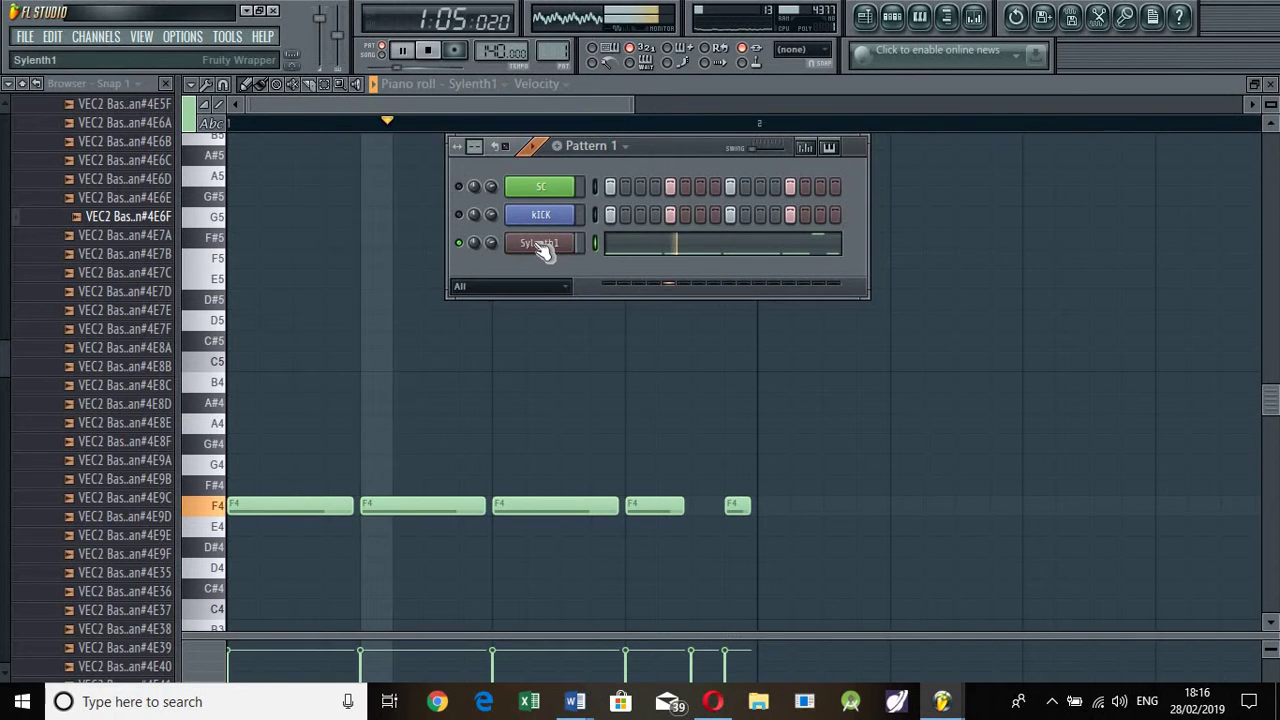
{"action": "left_click", "coordinate": [534, 242]}
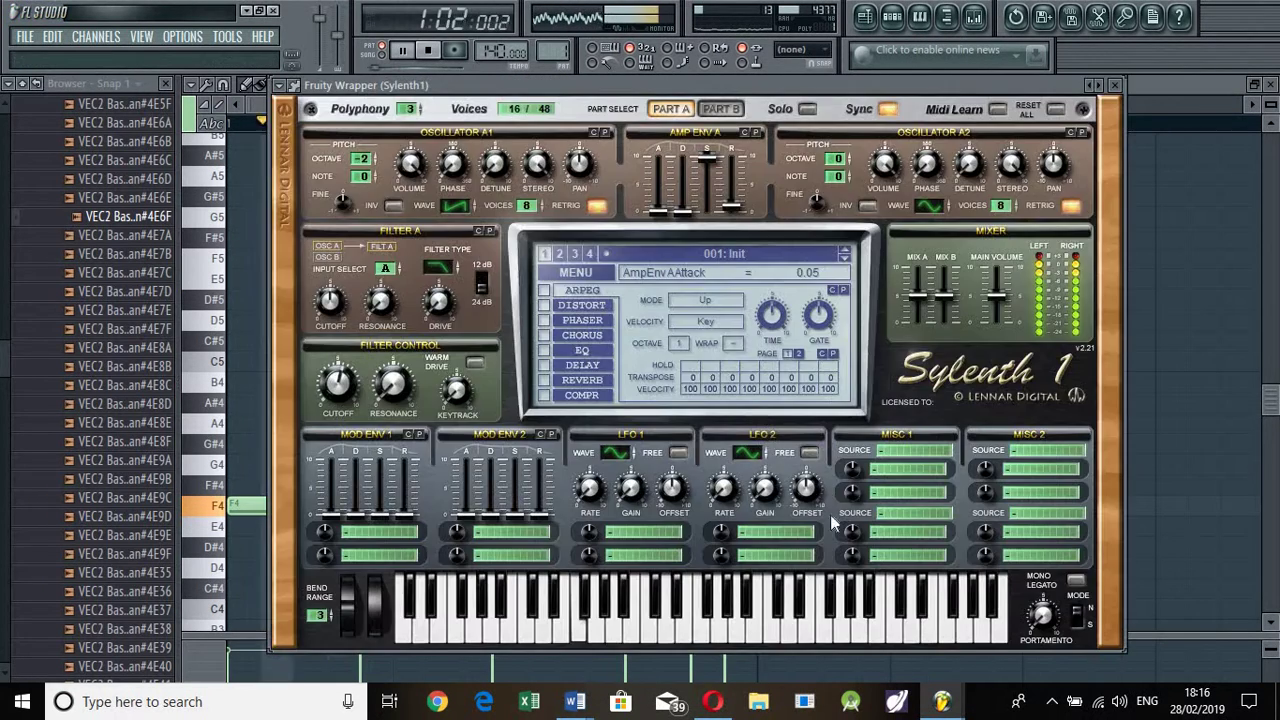
{"action": "left_click", "coordinate": [1076, 584]}
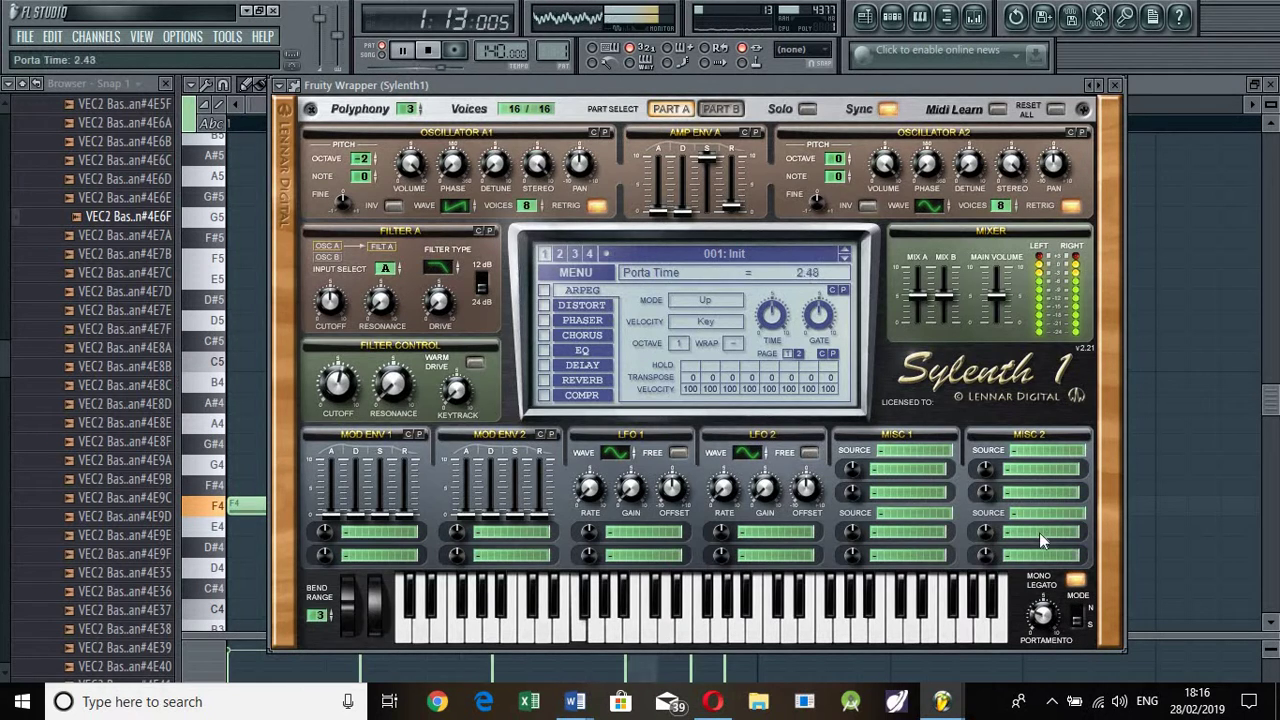
{"action": "left_click_drag", "start_coordinate": [1039, 533], "coordinate": [1006, 550]}
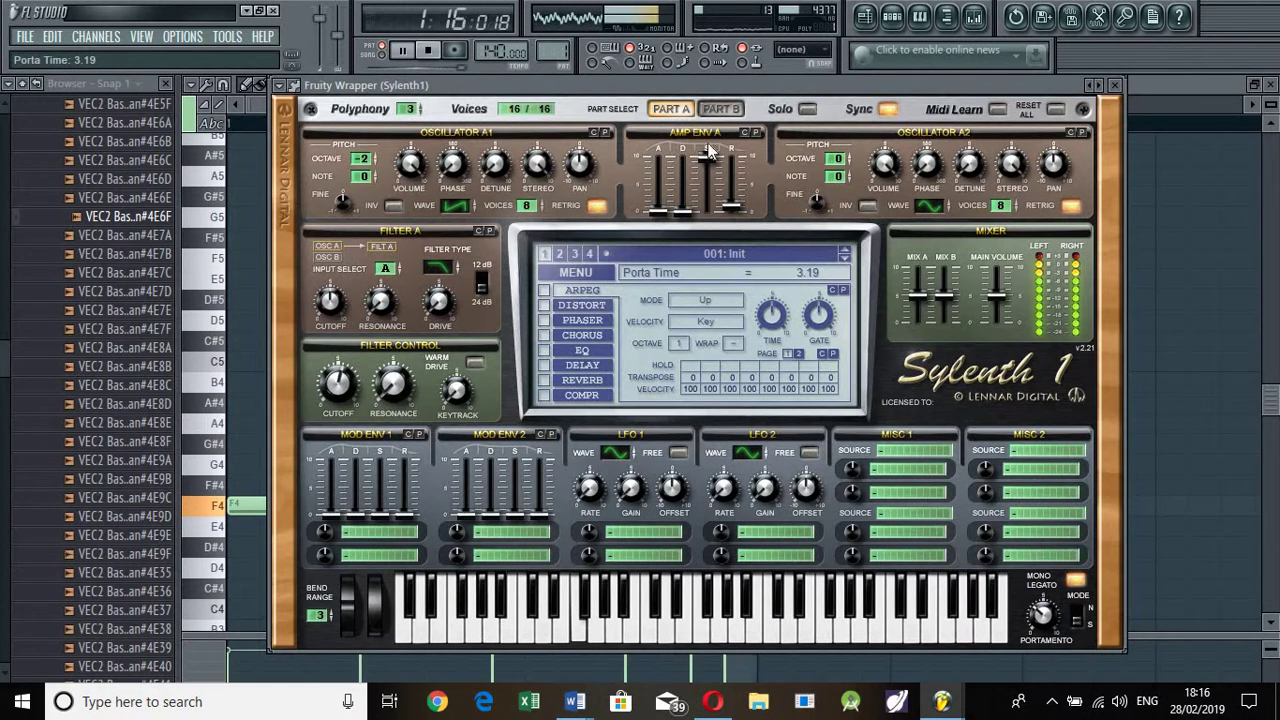
- Set Amp Env A's release to 1.54, close Sylenth1 and stop playback
{"action": "mouse_move", "coordinate": [731, 203]}
{"action": "left_mouse_down"}
{"action": "mouse_move", "coordinate": [735, 113]}
{"action": "mouse_move", "coordinate": [738, 205]}
{"action": "left_mouse_up"}
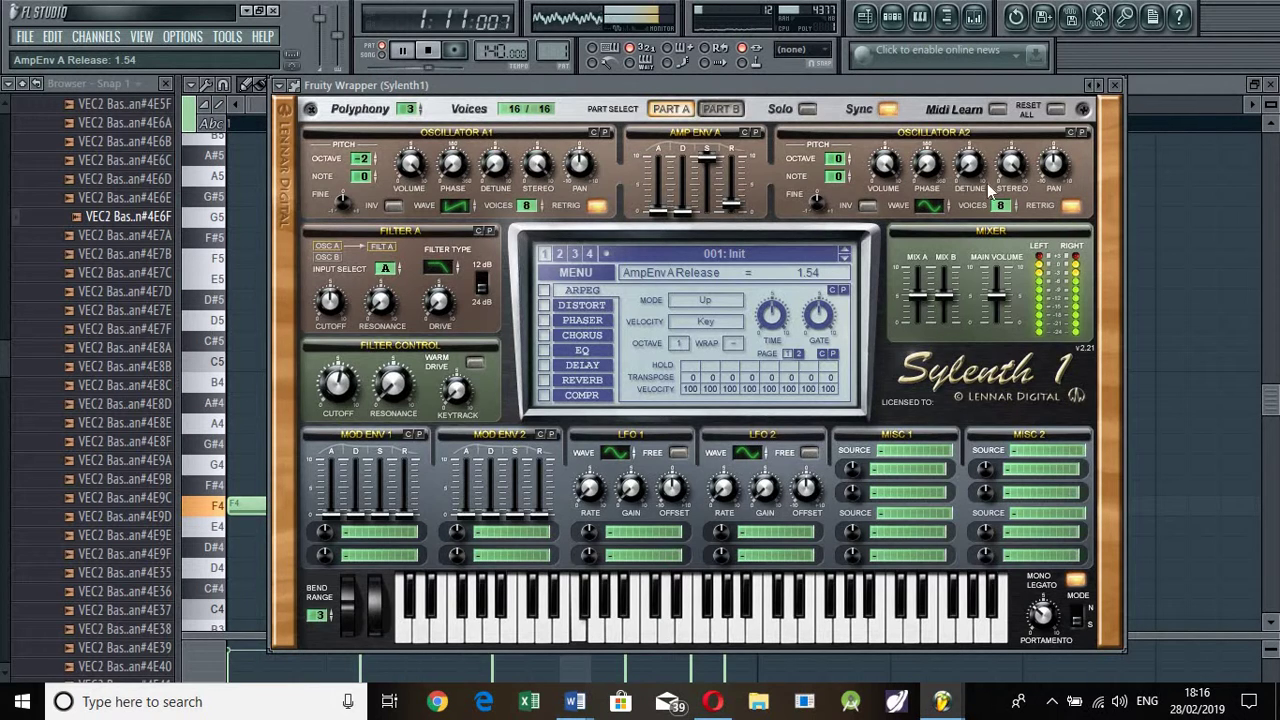
{"action": "left_click", "coordinate": [1177, 86]}
{"action": "key", "text": "space"}
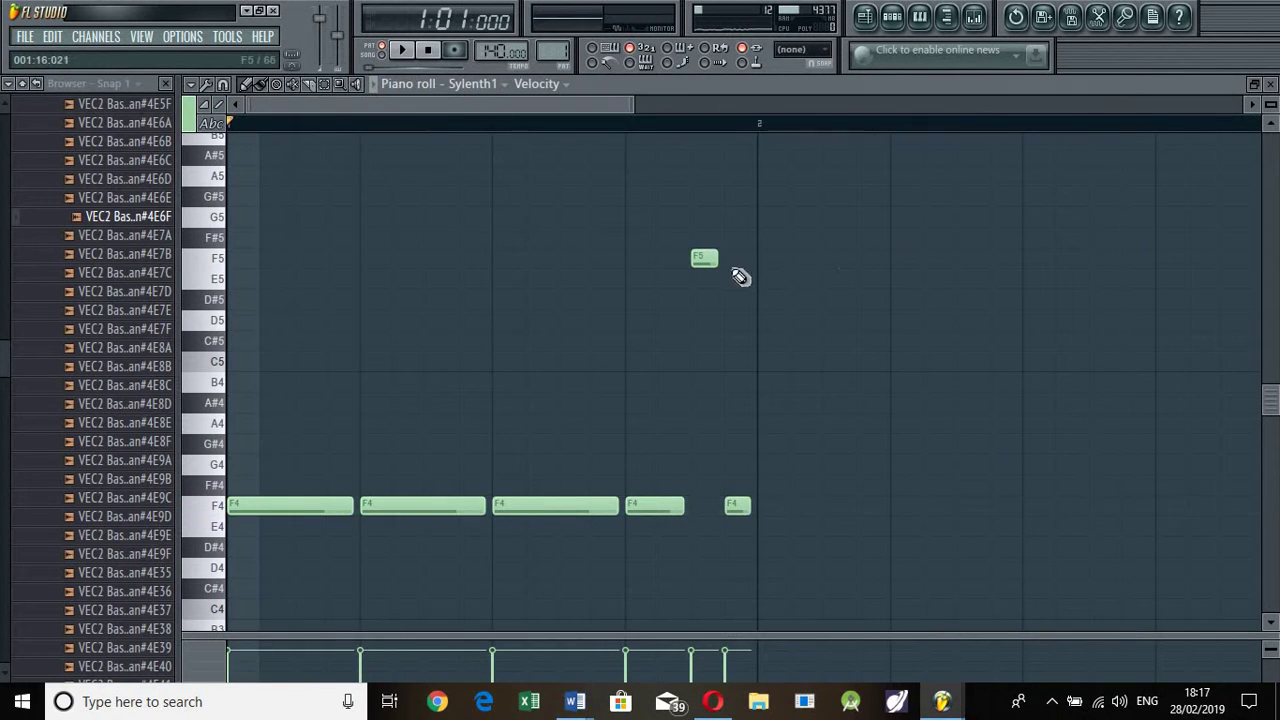
- Set the piano roll snap to 1/6 step, extend the F5 to overlap the last F4, and extend the step 13 F4 to meet the F5
{"action": "left_click", "coordinate": [189, 89]}
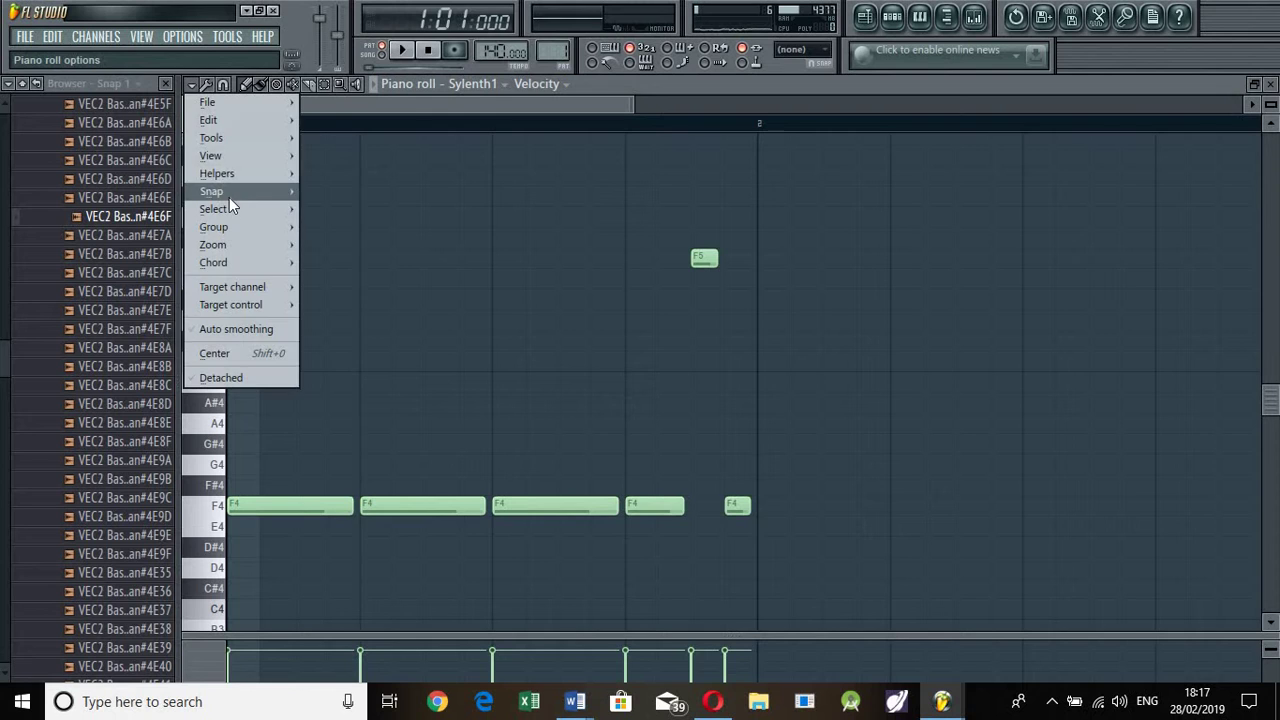
{"action": "mouse_move", "coordinate": [229, 197]}
{"action": "left_click", "coordinate": [337, 279]}
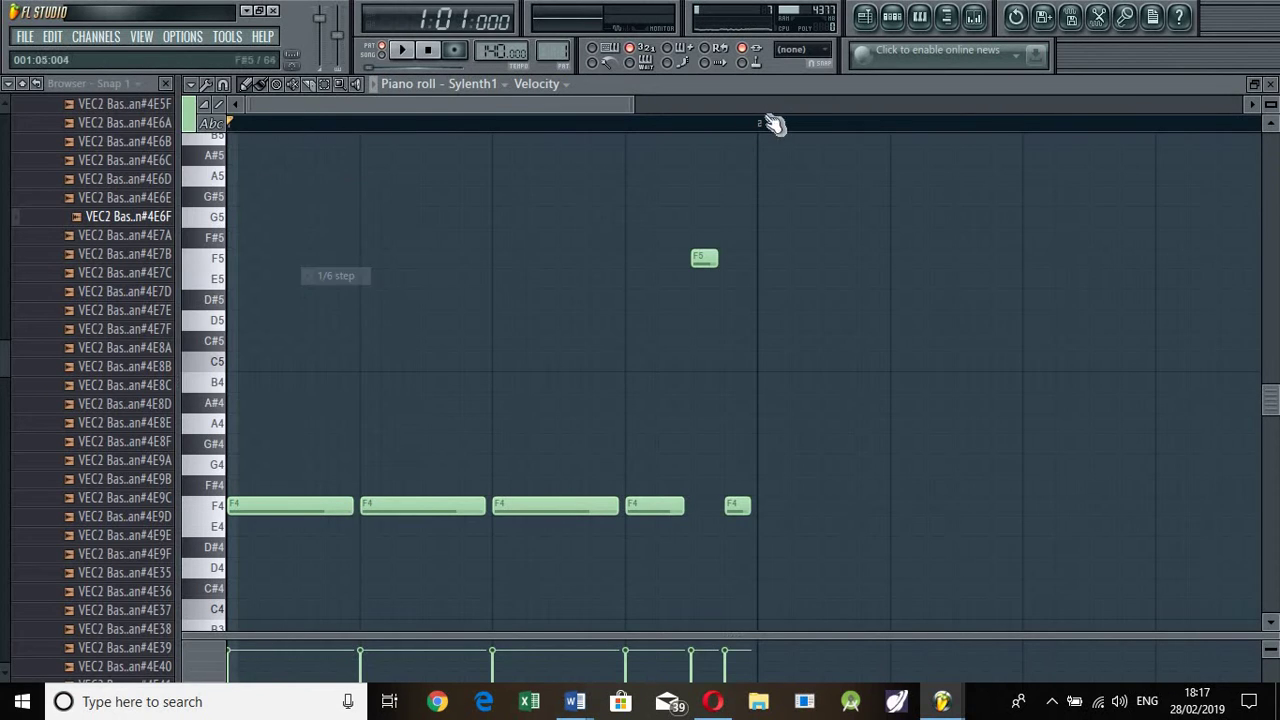
{"action": "left_click_drag", "start_coordinate": [630, 106], "coordinate": [366, 108]}
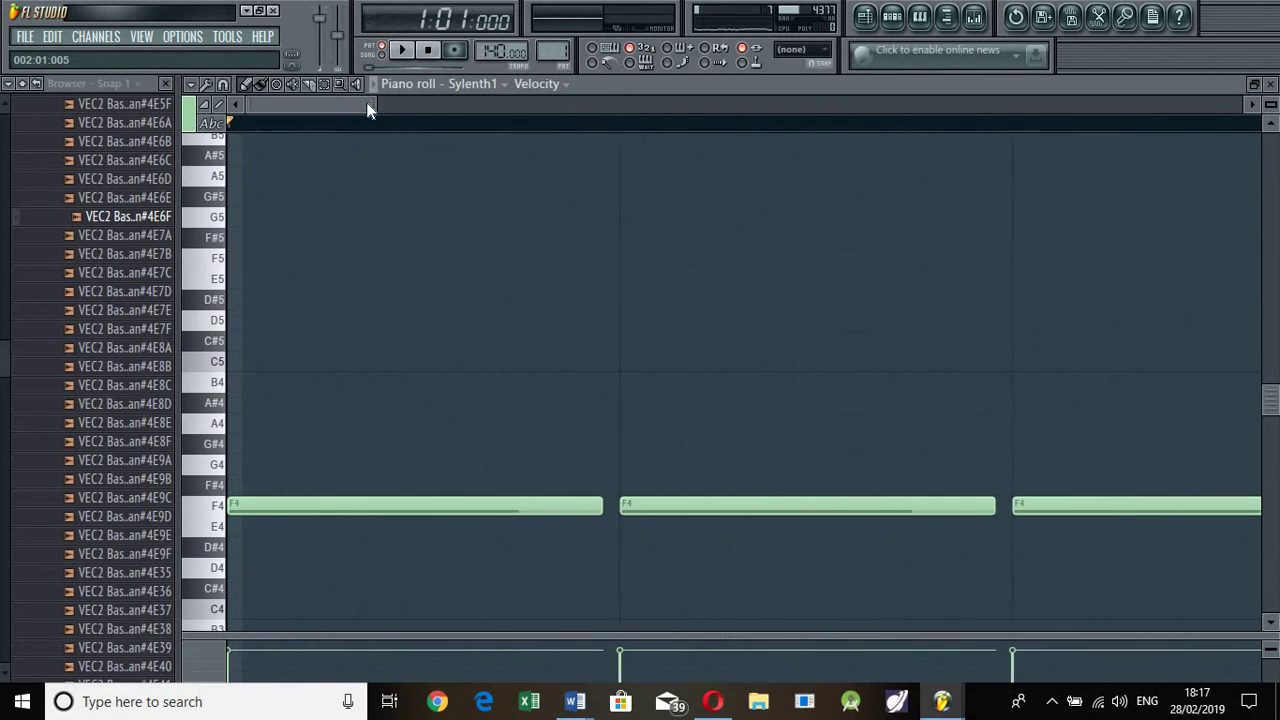
{"action": "left_click", "coordinate": [456, 106]}
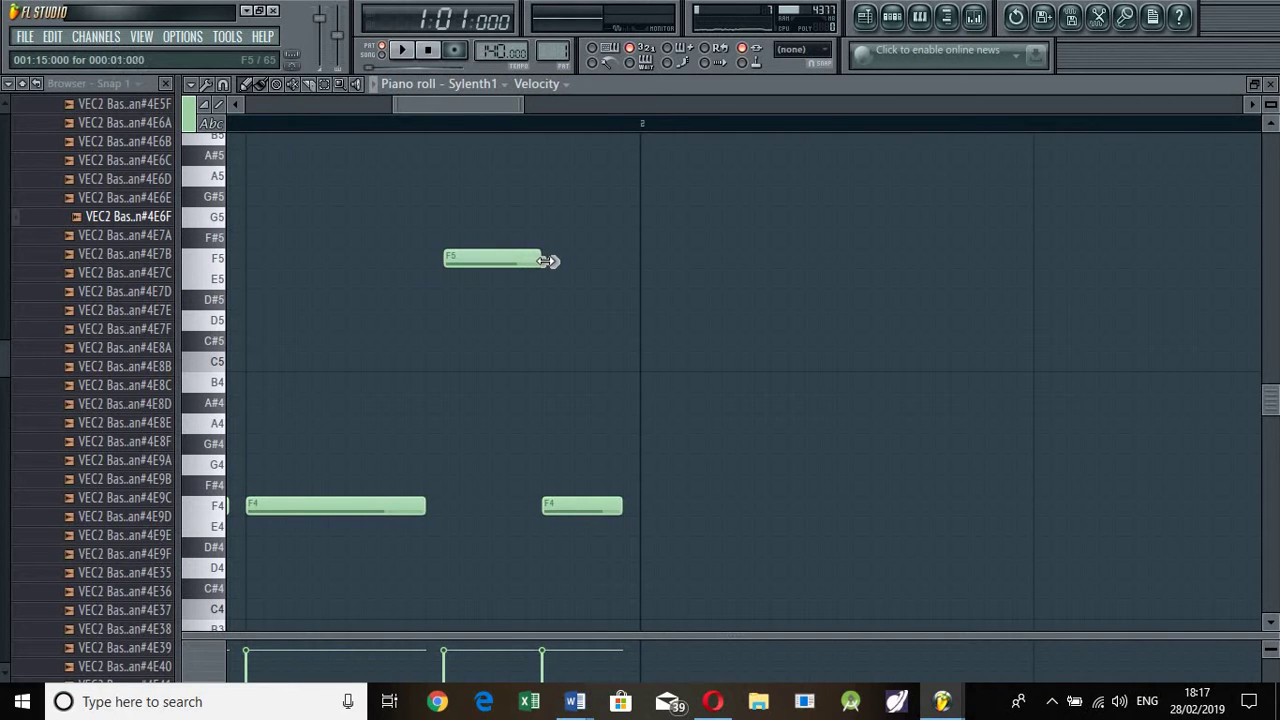
{"action": "key", "text": "space"}
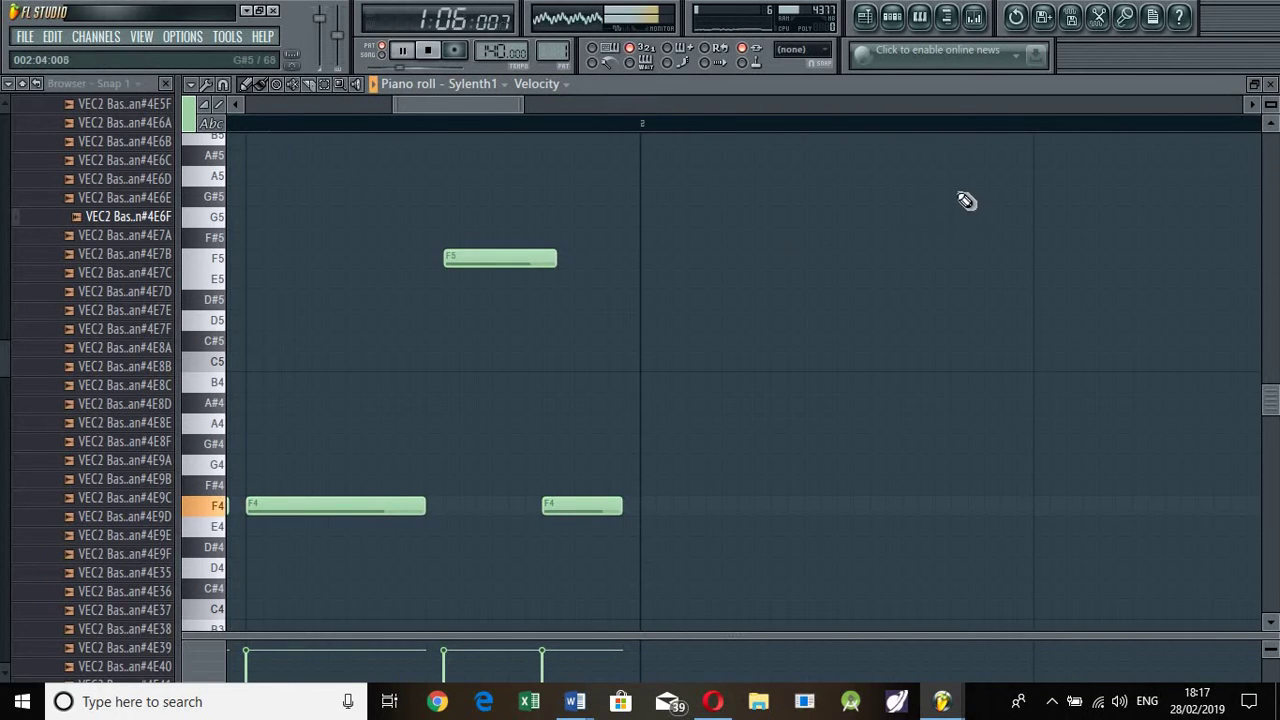
{"action": "key", "text": "space"}
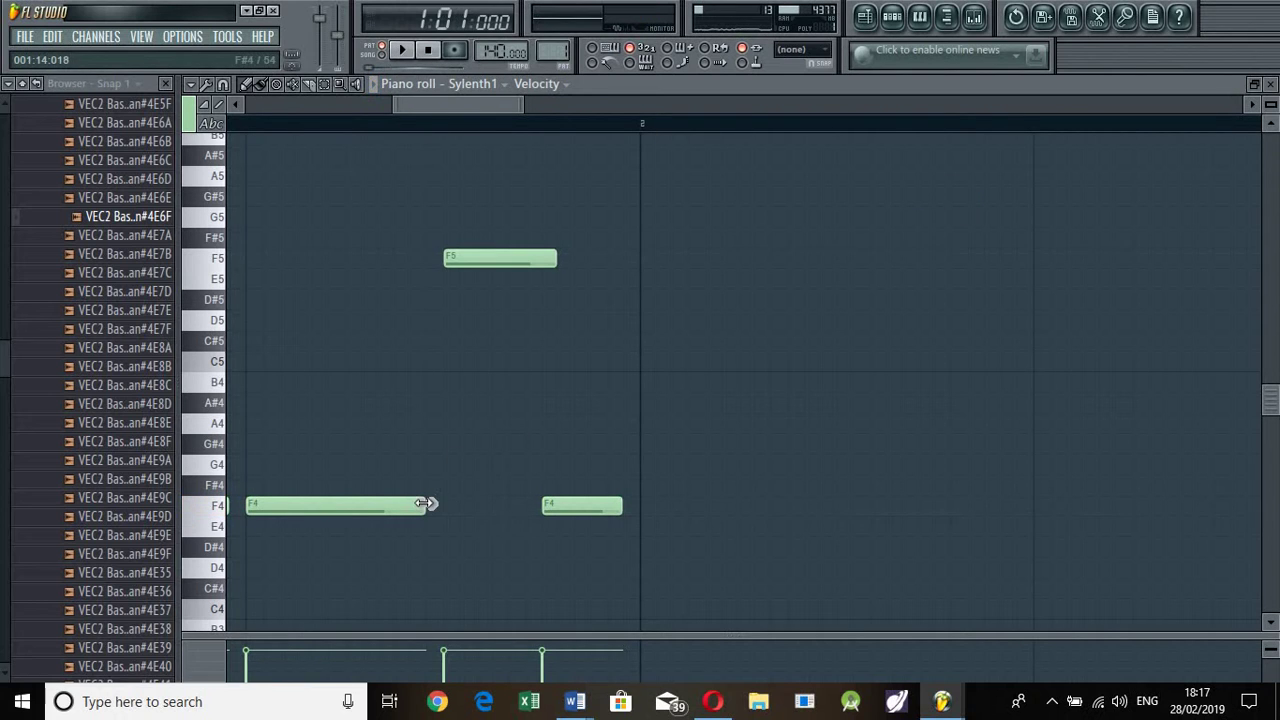
{"action": "key", "text": "space"}
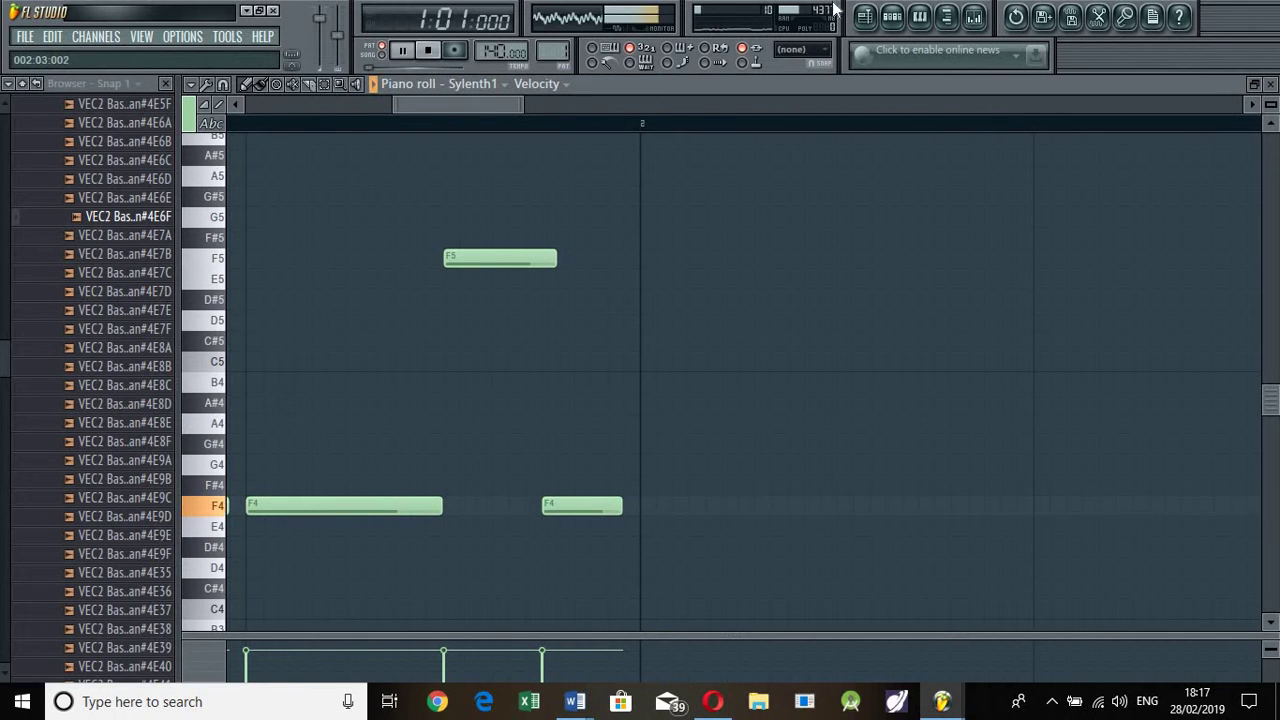
{"action": "key", "text": "space"}
- Reopen Sylenth1 and, with the pattern playing, set the portamento time to 6.05
{"action": "left_click", "coordinate": [893, 18]}
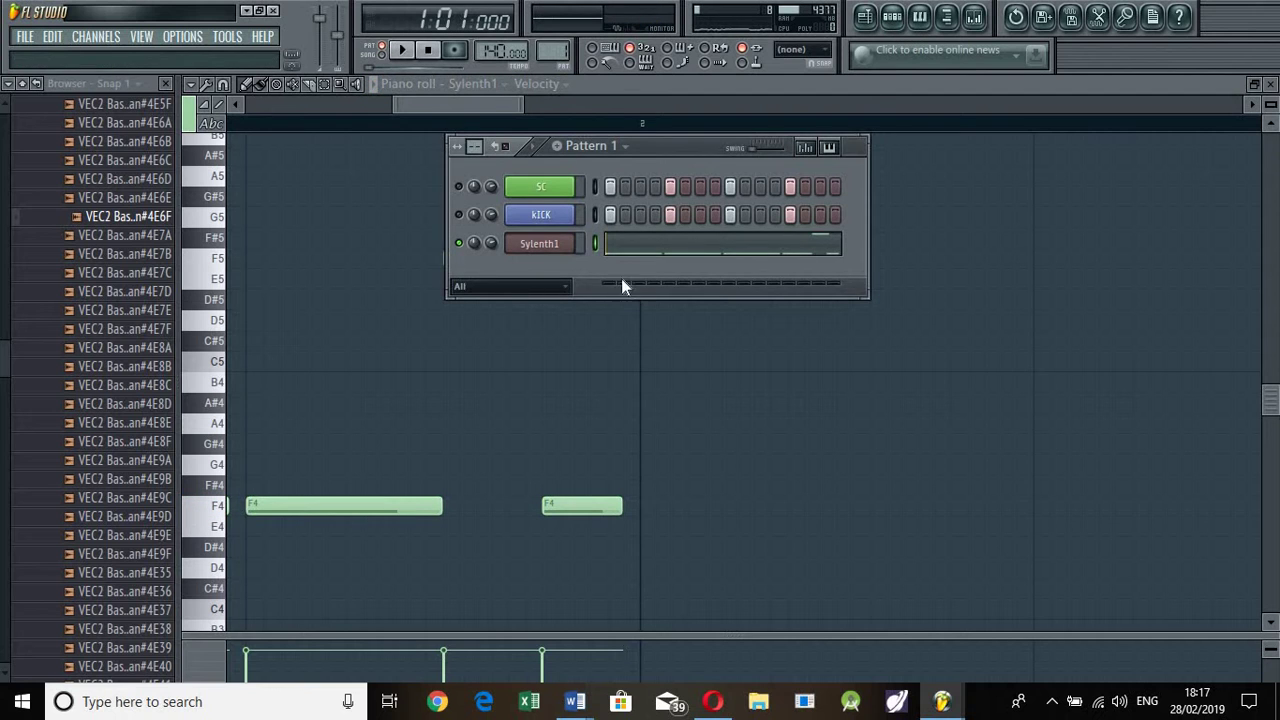
{"action": "left_click", "coordinate": [550, 245]}
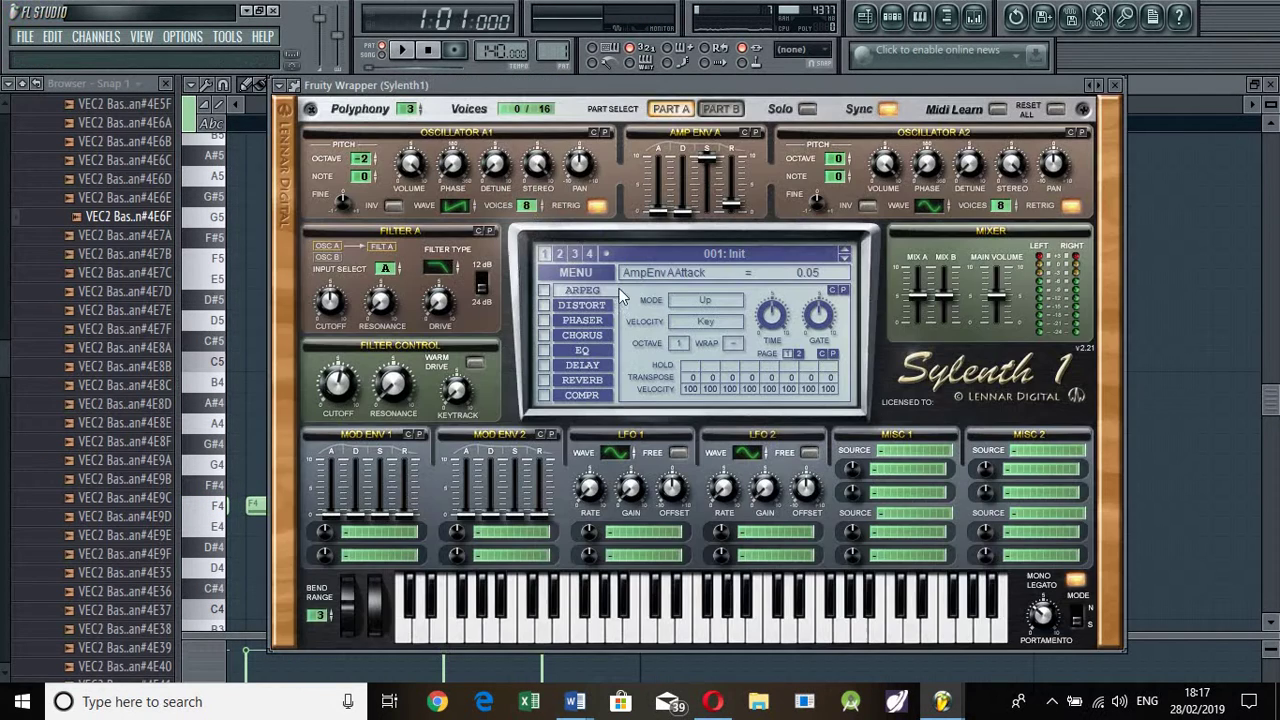
{"action": "left_click", "coordinate": [404, 50]}
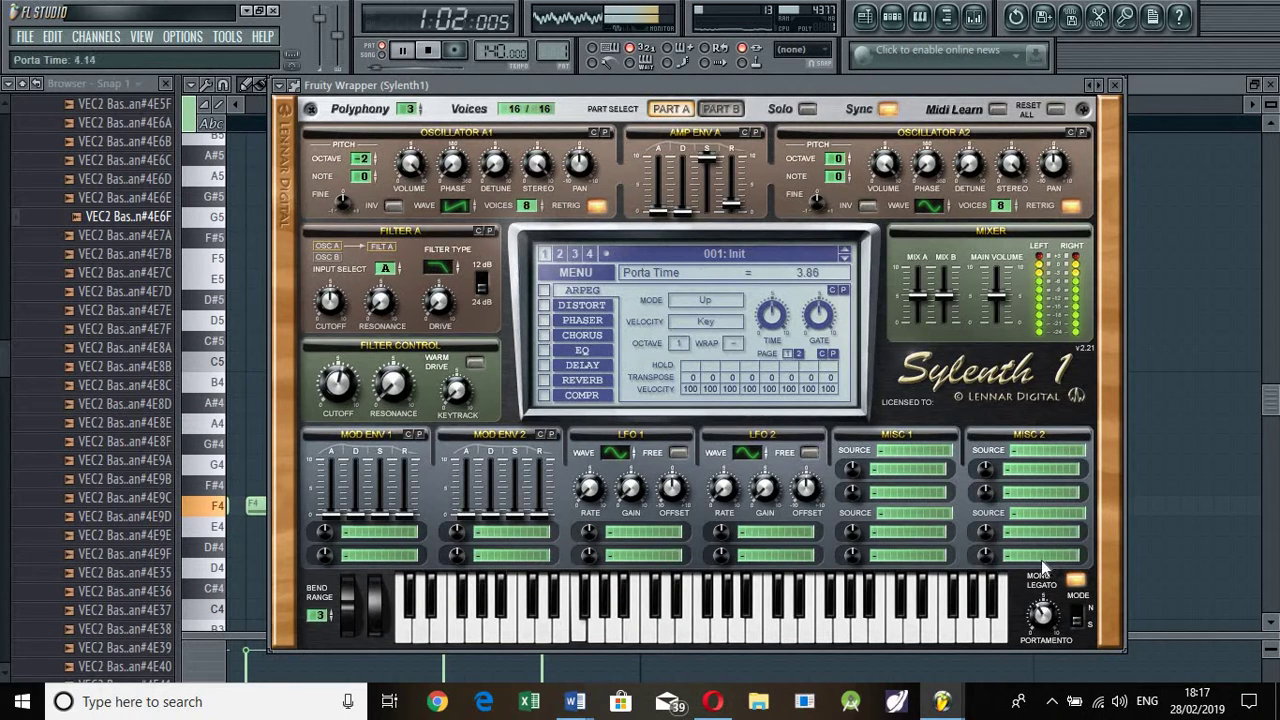
{"action": "mouse_move", "coordinate": [1041, 560]}
{"action": "left_mouse_down"}
{"action": "mouse_move", "coordinate": [1043, 515]}
{"action": "mouse_move", "coordinate": [1044, 569]}
{"action": "left_mouse_up"}
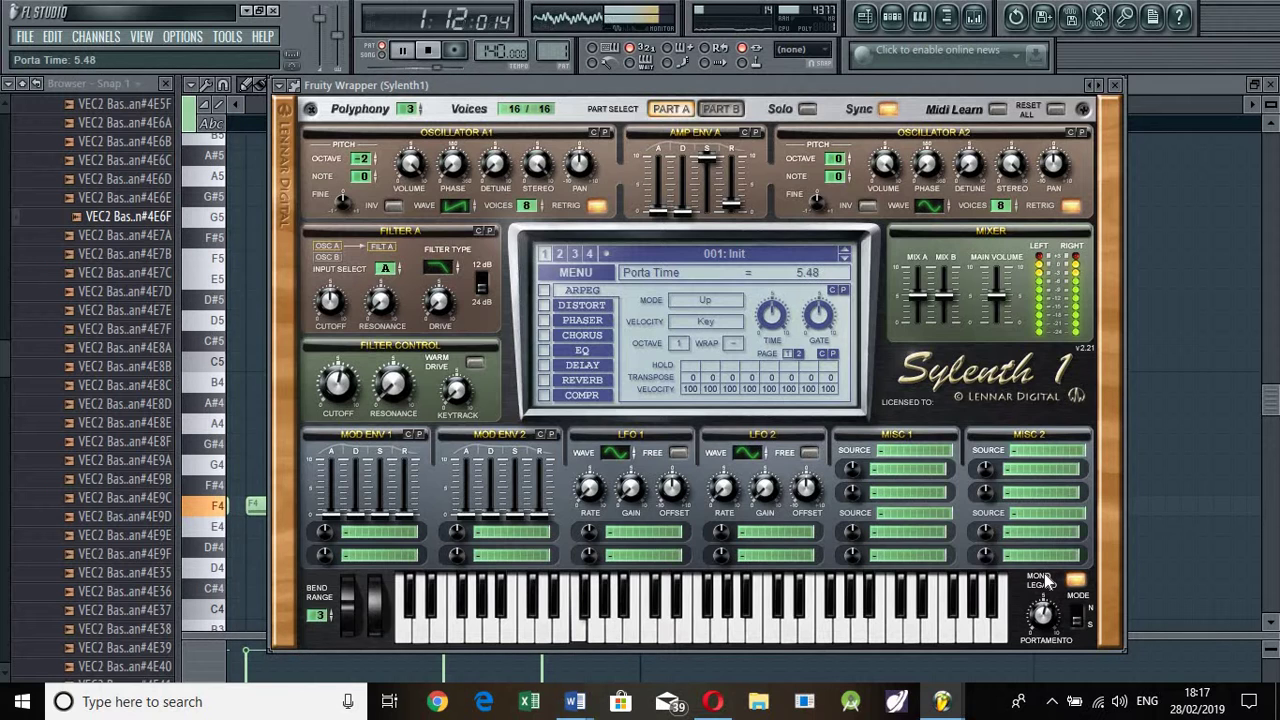
{"action": "left_click_drag", "start_coordinate": [1044, 564], "coordinate": [1035, 541]}
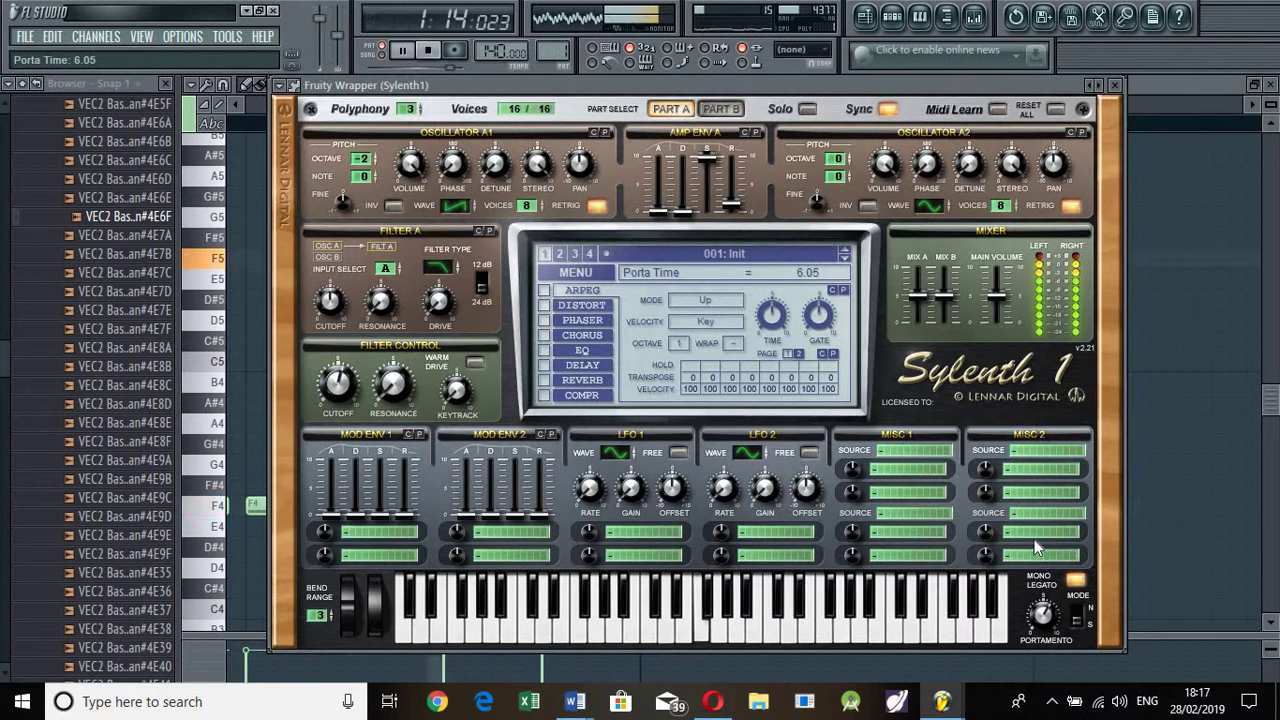
- Switch Sylenth1 to Part B and set oscillator B1 to the noise wave with 1 voice
{"action": "left_click", "coordinate": [716, 109]}
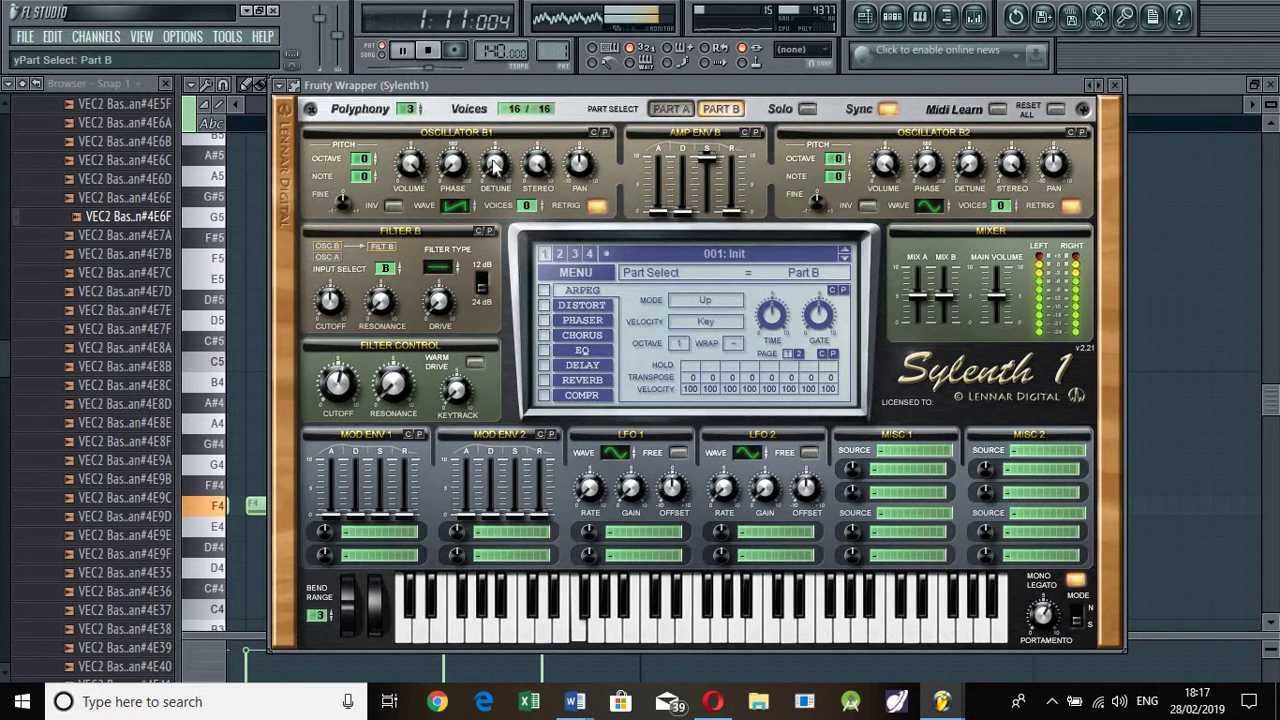
{"action": "left_click", "coordinate": [455, 205]}
{"action": "left_click", "coordinate": [527, 207]}
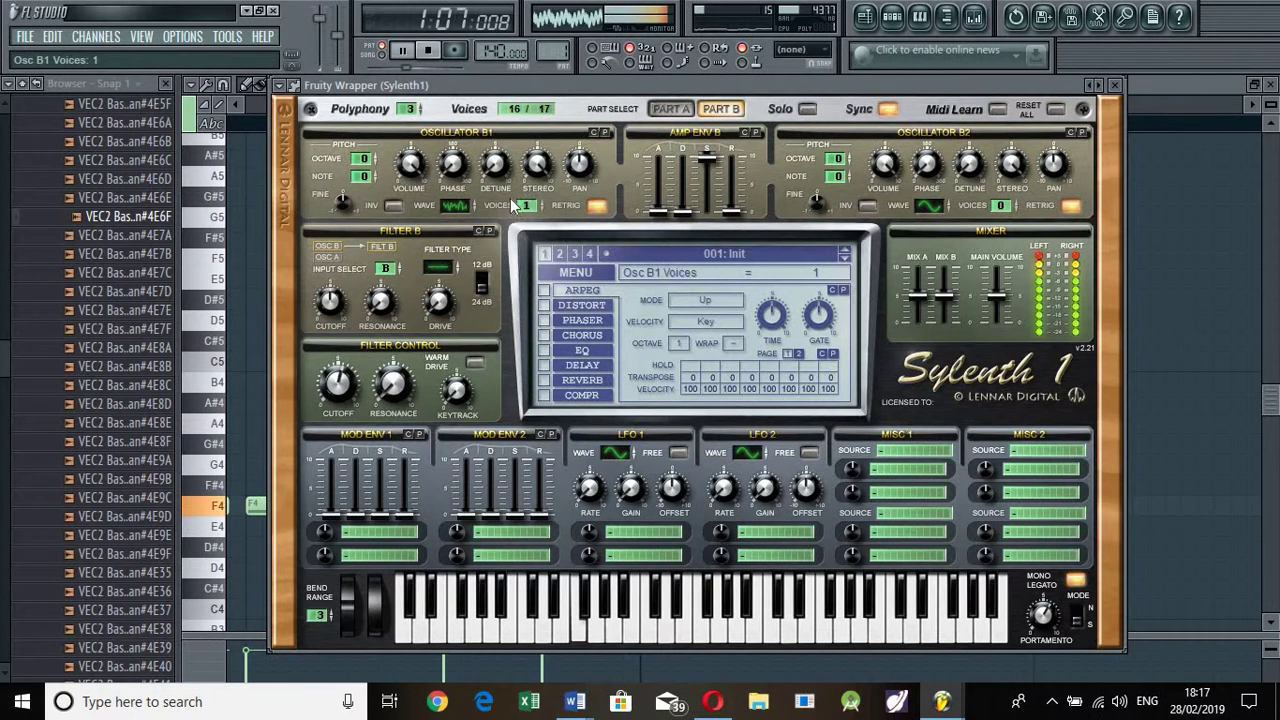
- Raise Amp Env B's release, set oscillator B1's volume to 1.48, and switch Filter B to low-pass
{"action": "left_click_drag", "start_coordinate": [730, 211], "coordinate": [731, 201]}
{"action": "left_click_drag", "start_coordinate": [411, 163], "coordinate": [411, 130]}
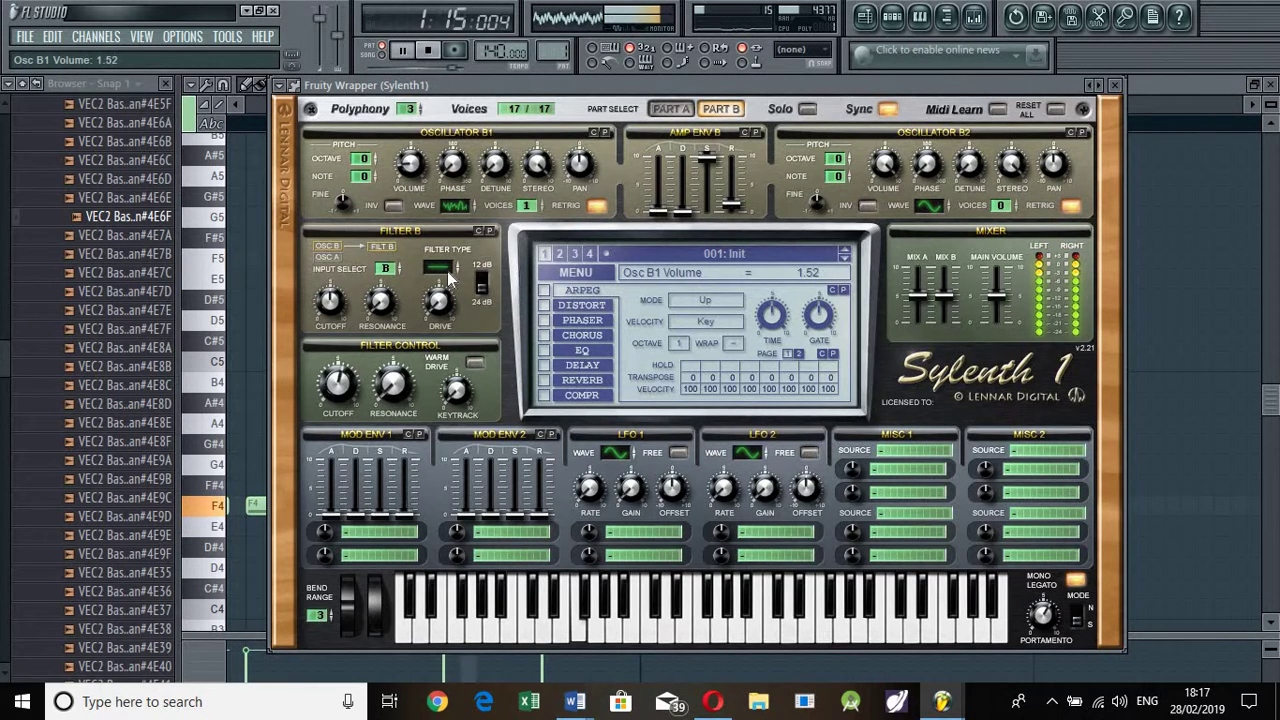
{"action": "left_click", "coordinate": [444, 268]}
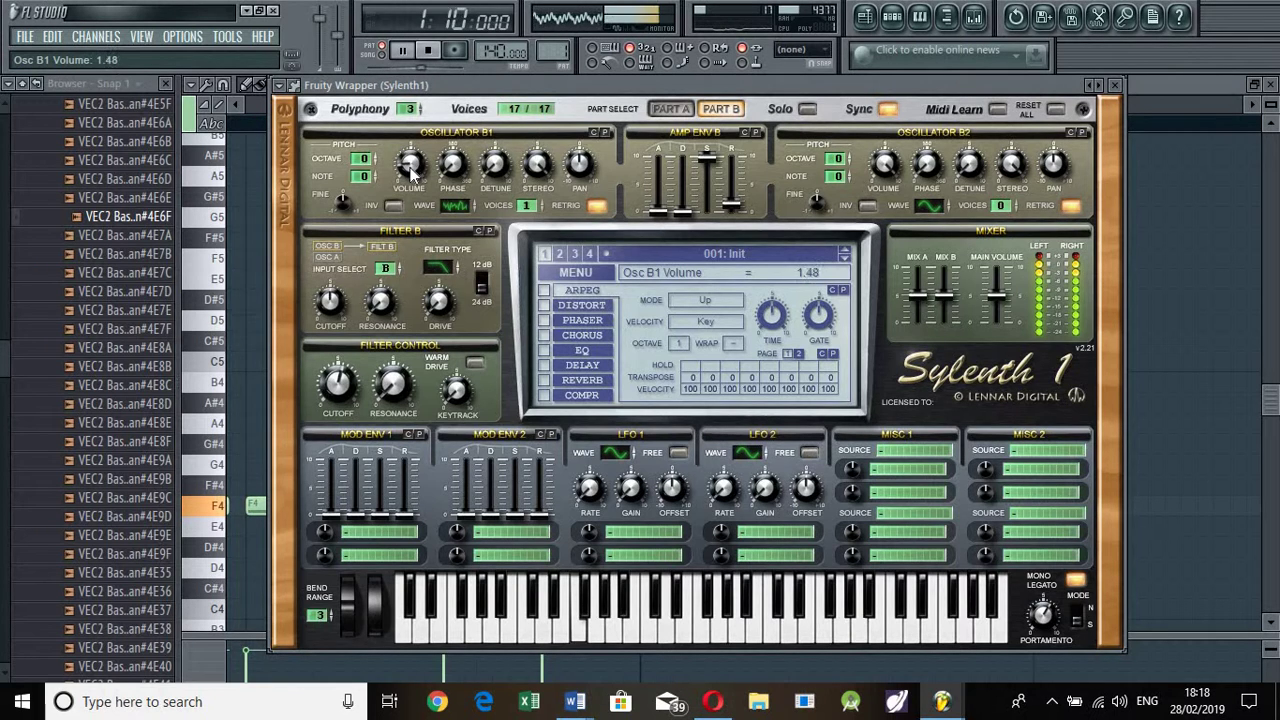
- Set oscillator B2 to a pulse wave with 6 voices, octave -1 and detune 0.00
{"action": "left_click", "coordinate": [929, 207]}
{"action": "left_click_drag", "start_coordinate": [941, 205], "coordinate": [1007, 126]}
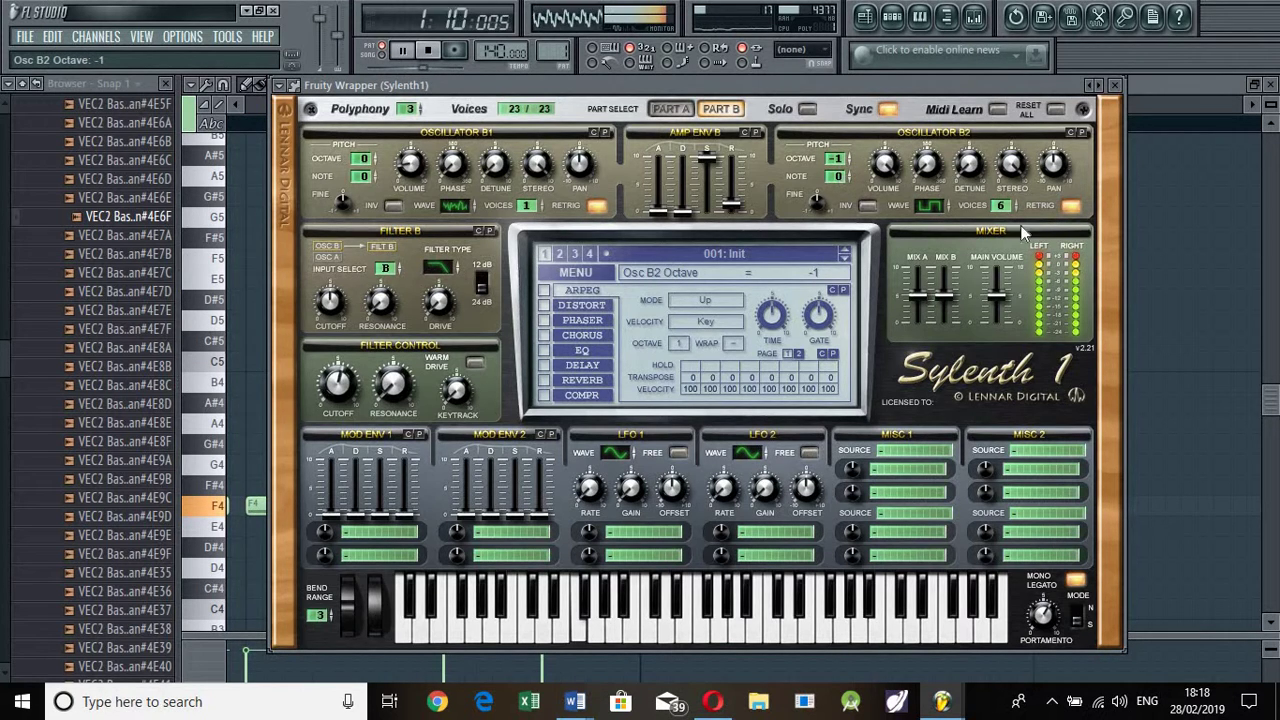
{"action": "left_click_drag", "start_coordinate": [968, 166], "coordinate": [958, 112]}
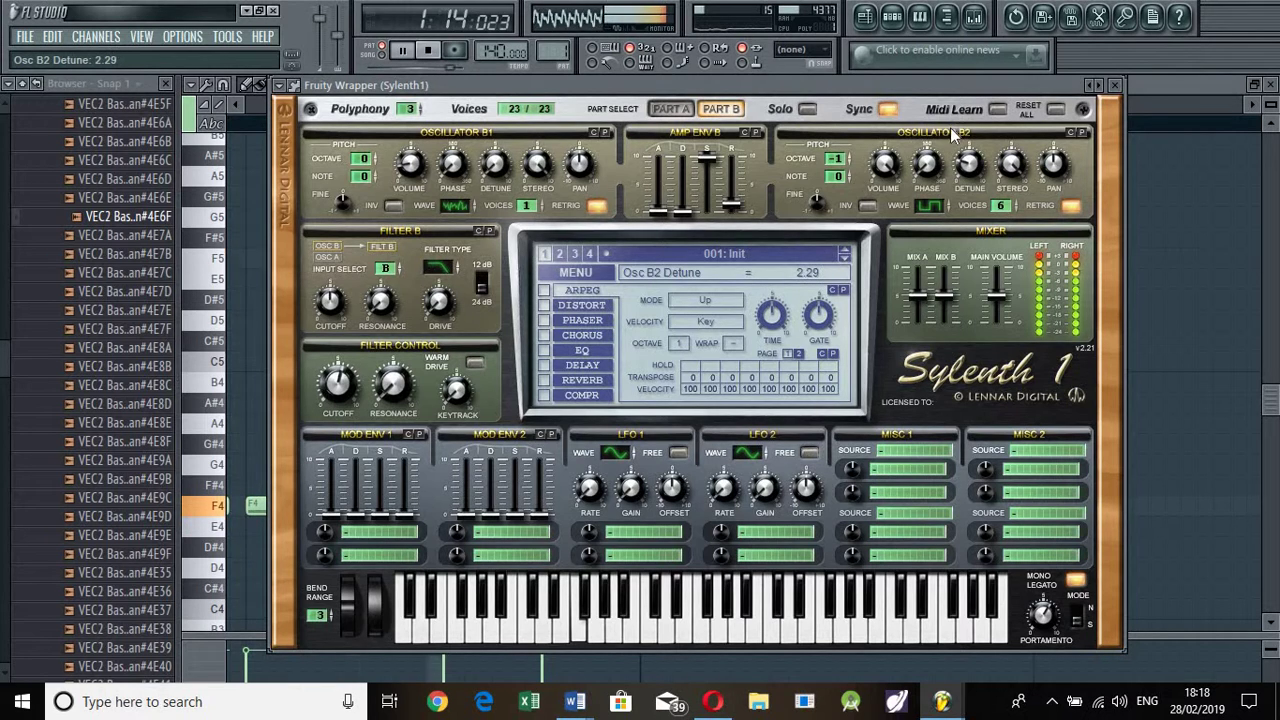
{"action": "left_click_drag", "start_coordinate": [948, 187], "coordinate": [928, 268]}
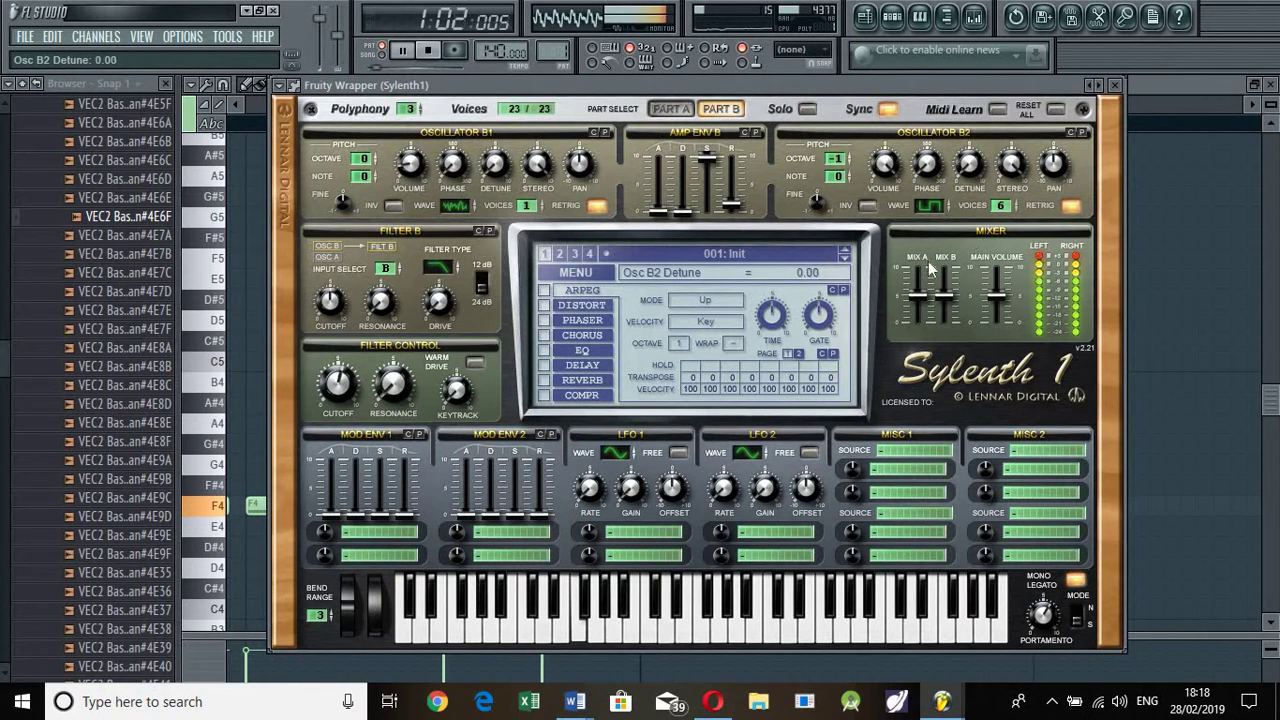
- Set Amp Env B's release to 2.57 and the Mix B level to 2.87
{"action": "left_click_drag", "start_coordinate": [738, 208], "coordinate": [740, 197]}
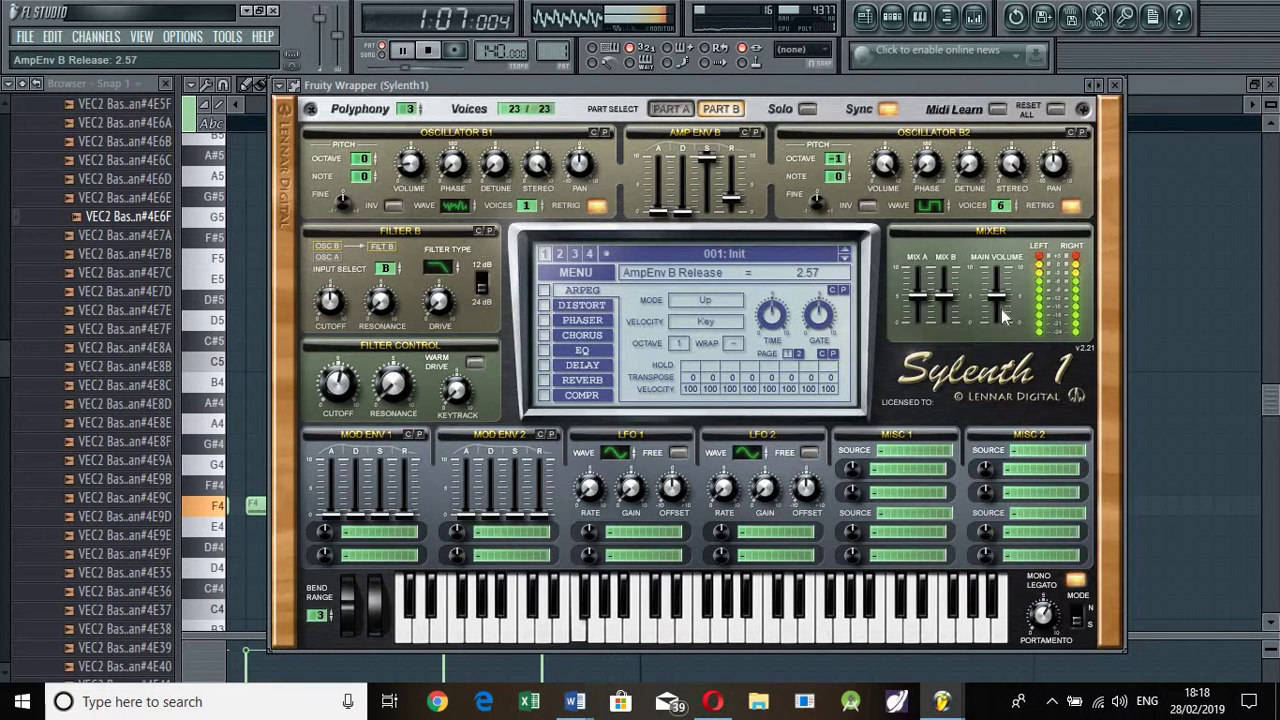
{"action": "scroll", "coordinate": [838, 168], "scroll_direction": "down", "scroll_amount": 2}
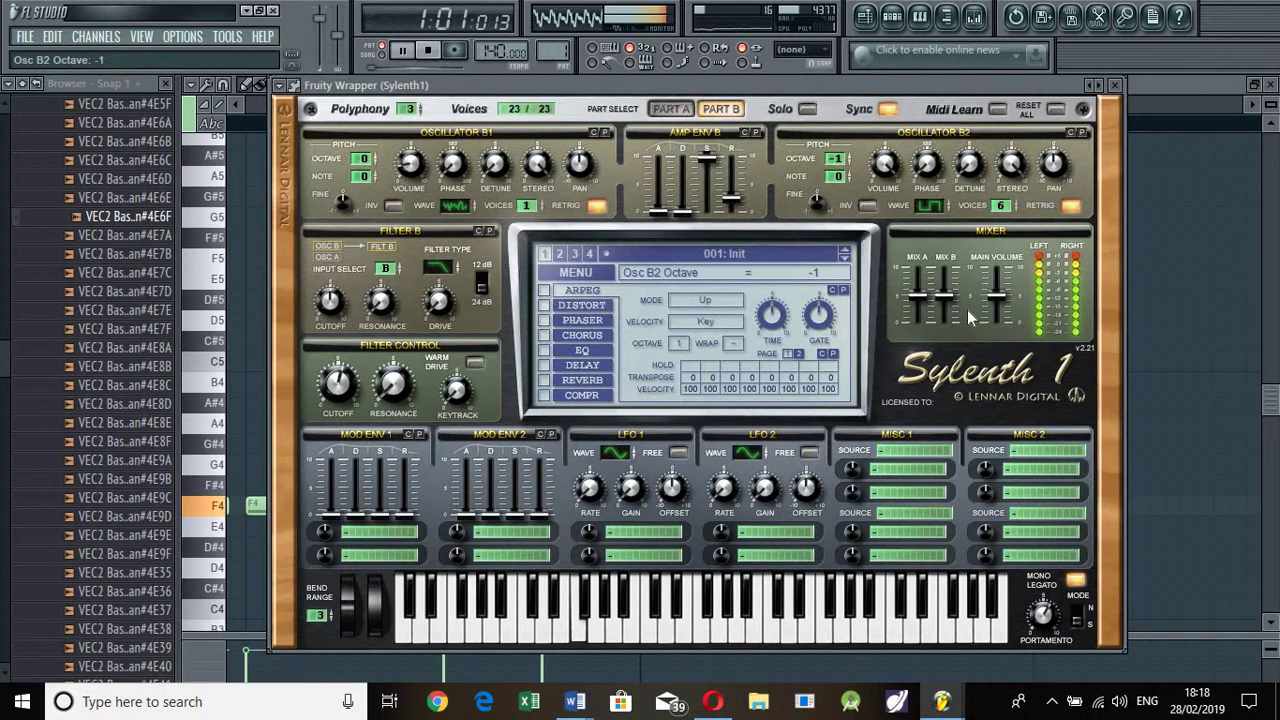
{"action": "left_click_drag", "start_coordinate": [949, 302], "coordinate": [948, 328]}
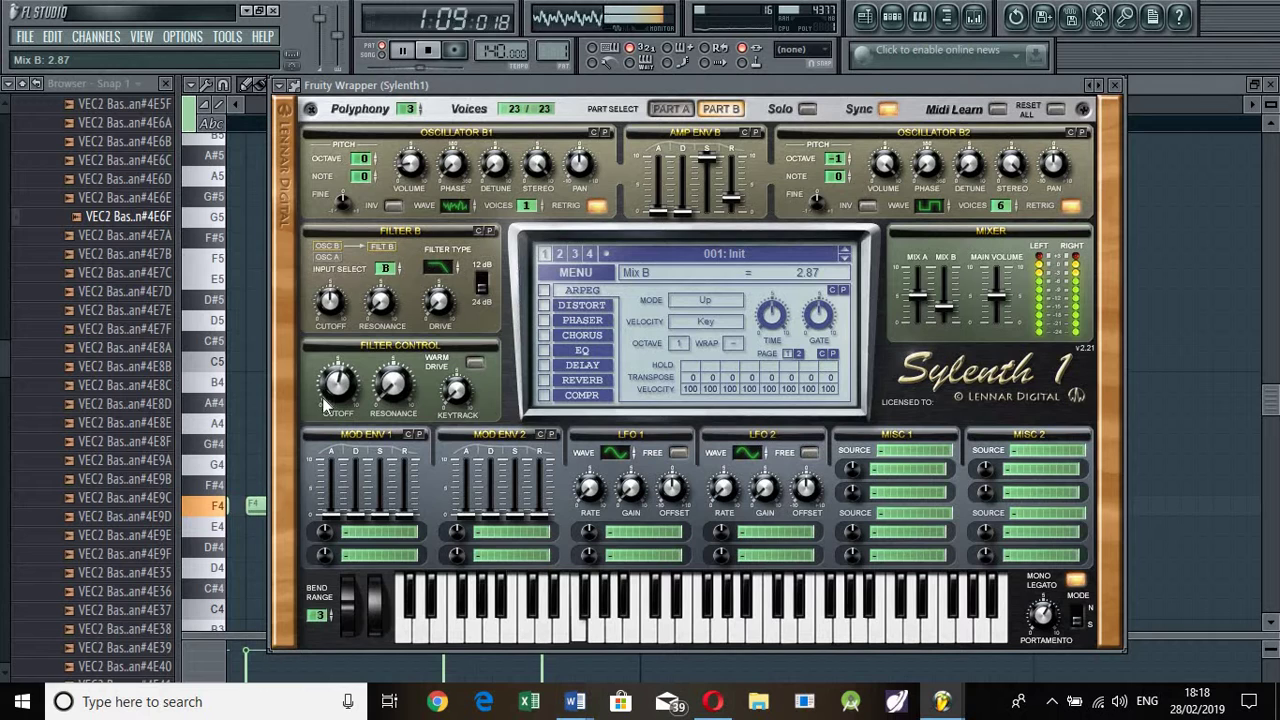
- Set the filter control cutoff to 343.44 Hz and route Mod Env 1 to Cutoff AB with a decay of 3.74
{"action": "mouse_move", "coordinate": [340, 382]}
{"action": "left_mouse_down"}
{"action": "mouse_move", "coordinate": [338, 397]}
{"action": "mouse_move", "coordinate": [338, 367]}
{"action": "left_mouse_up"}
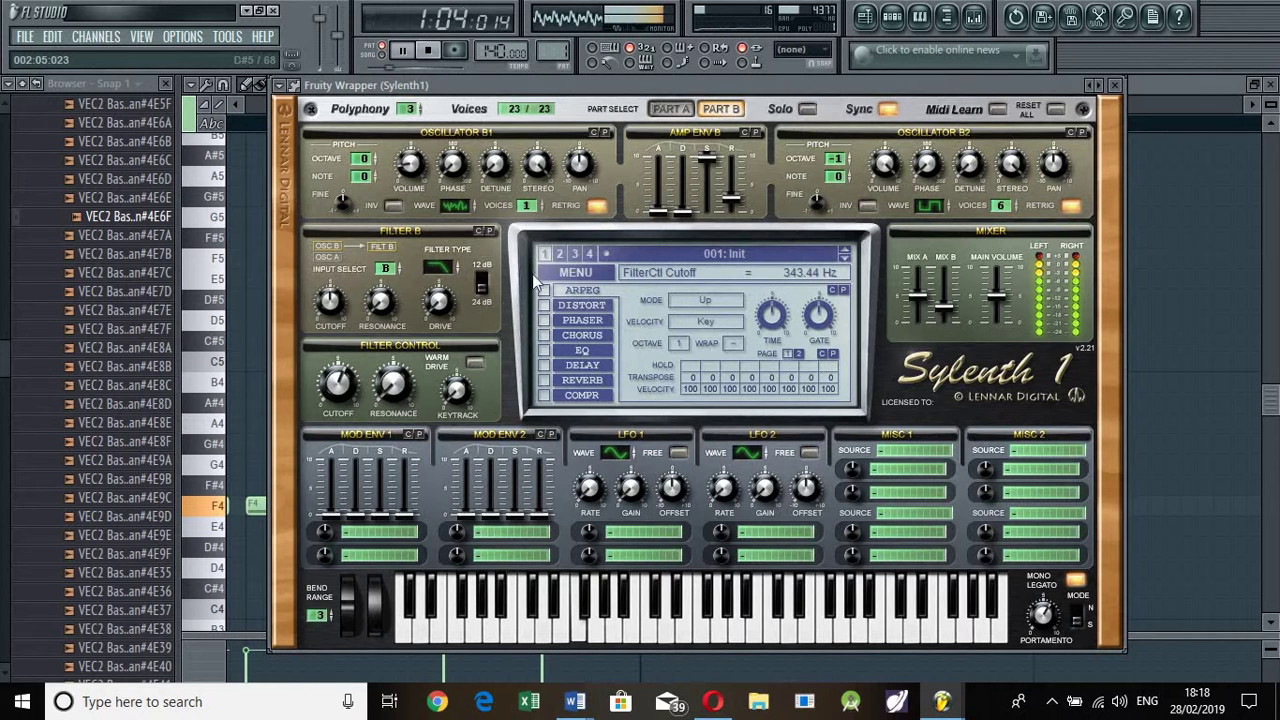
{"action": "left_click", "coordinate": [352, 550]}
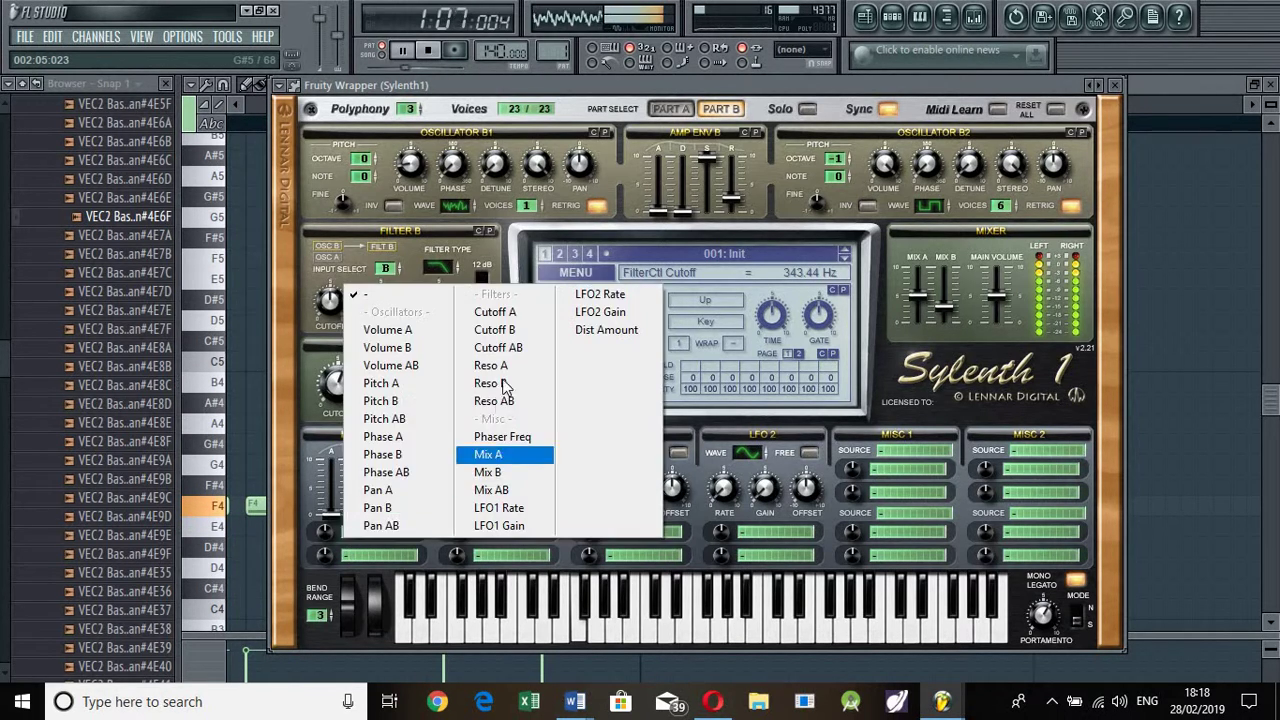
{"action": "left_click", "coordinate": [498, 347]}
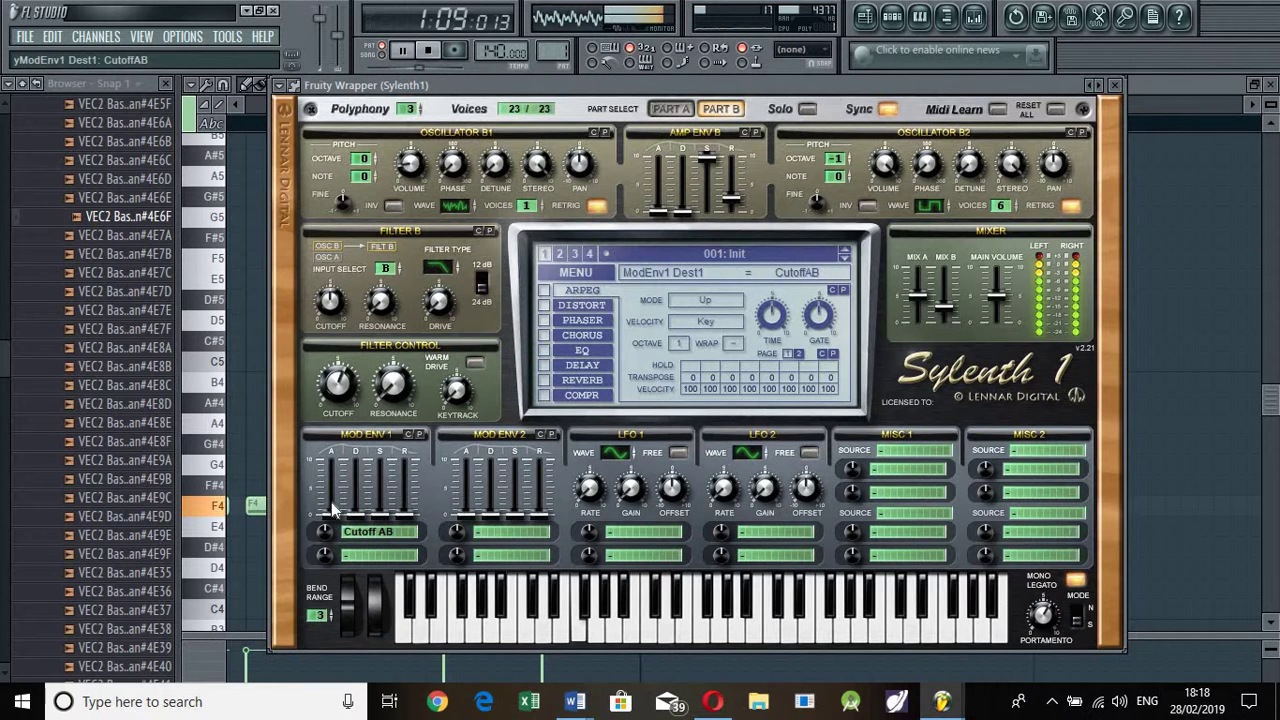
{"action": "left_click_drag", "start_coordinate": [355, 513], "coordinate": [372, 458]}
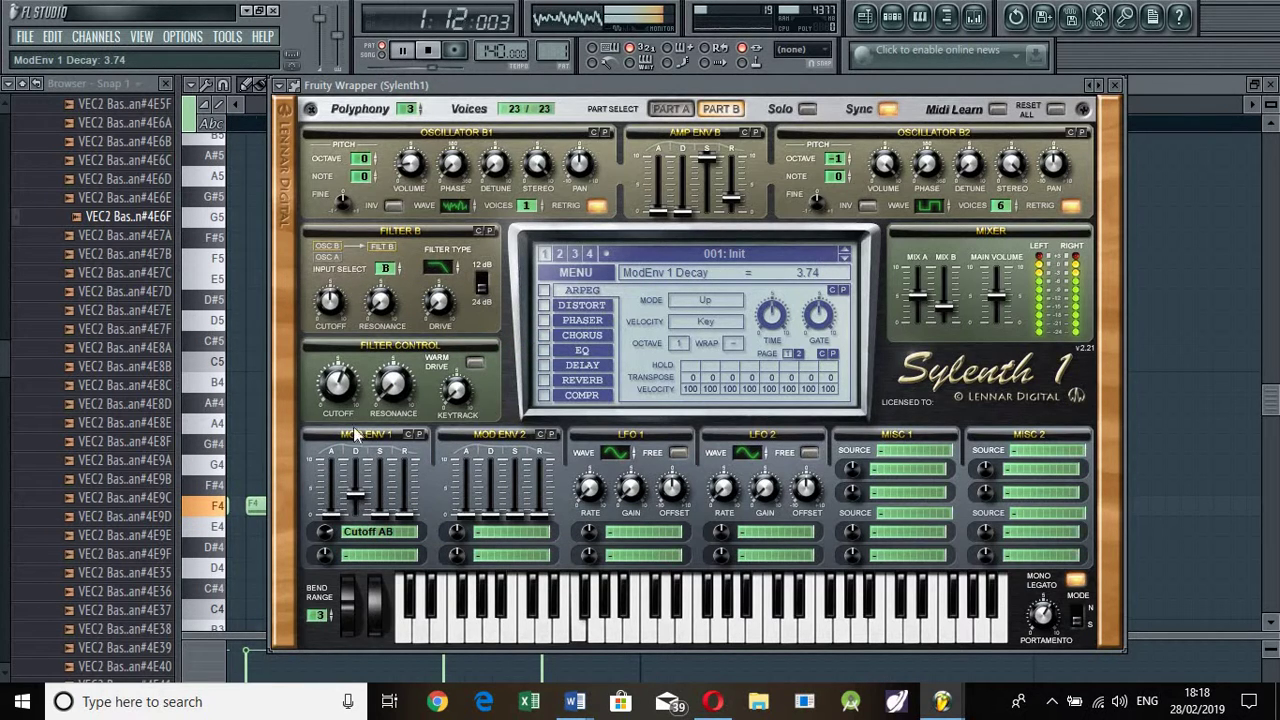
- Lower the filter control cutoff to 49.06 Hz, set Mod Env 1's release to 0.98, and adjust the filter key tracking
{"action": "left_click_drag", "start_coordinate": [340, 392], "coordinate": [337, 410]}
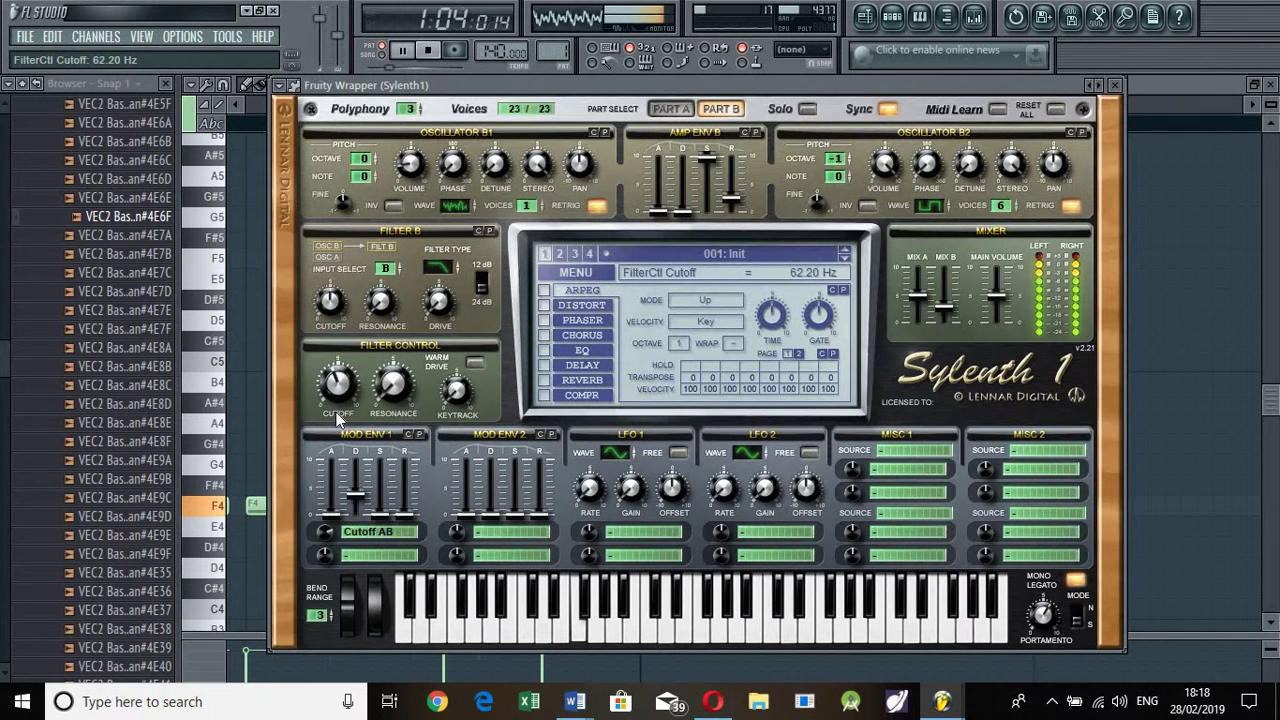
{"action": "left_click", "coordinate": [406, 514]}
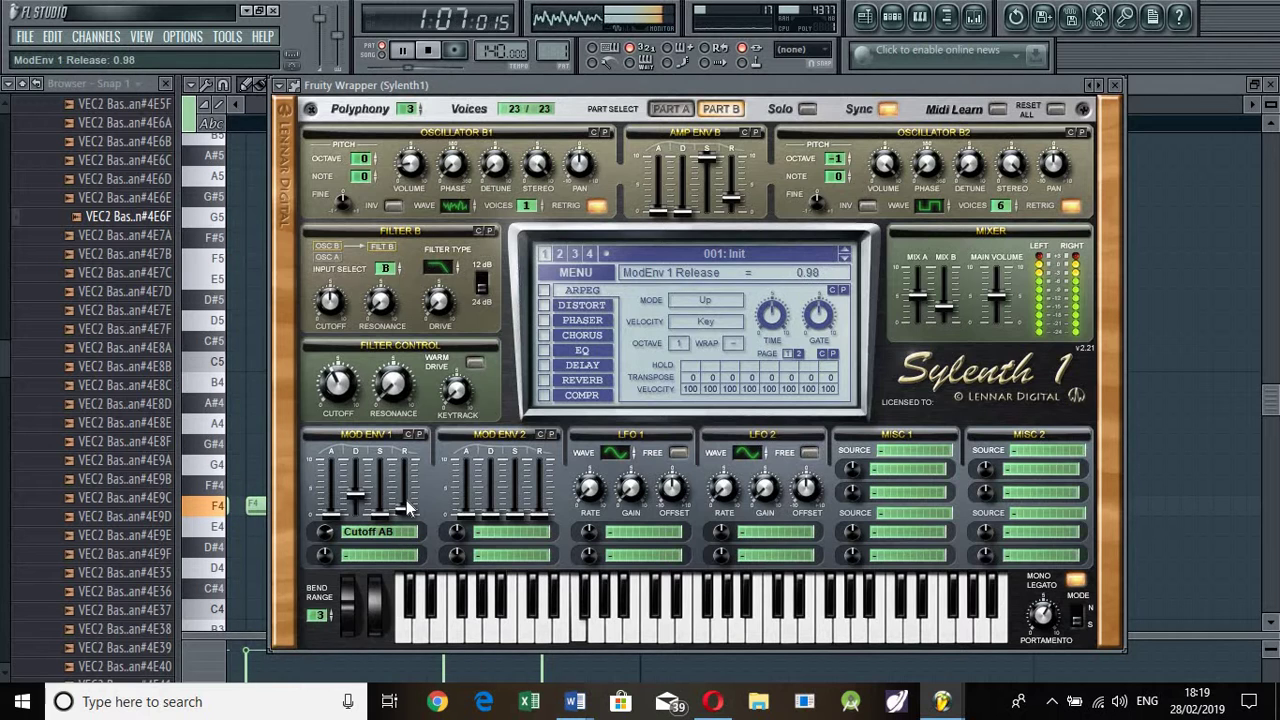
{"action": "left_click", "coordinate": [457, 400]}
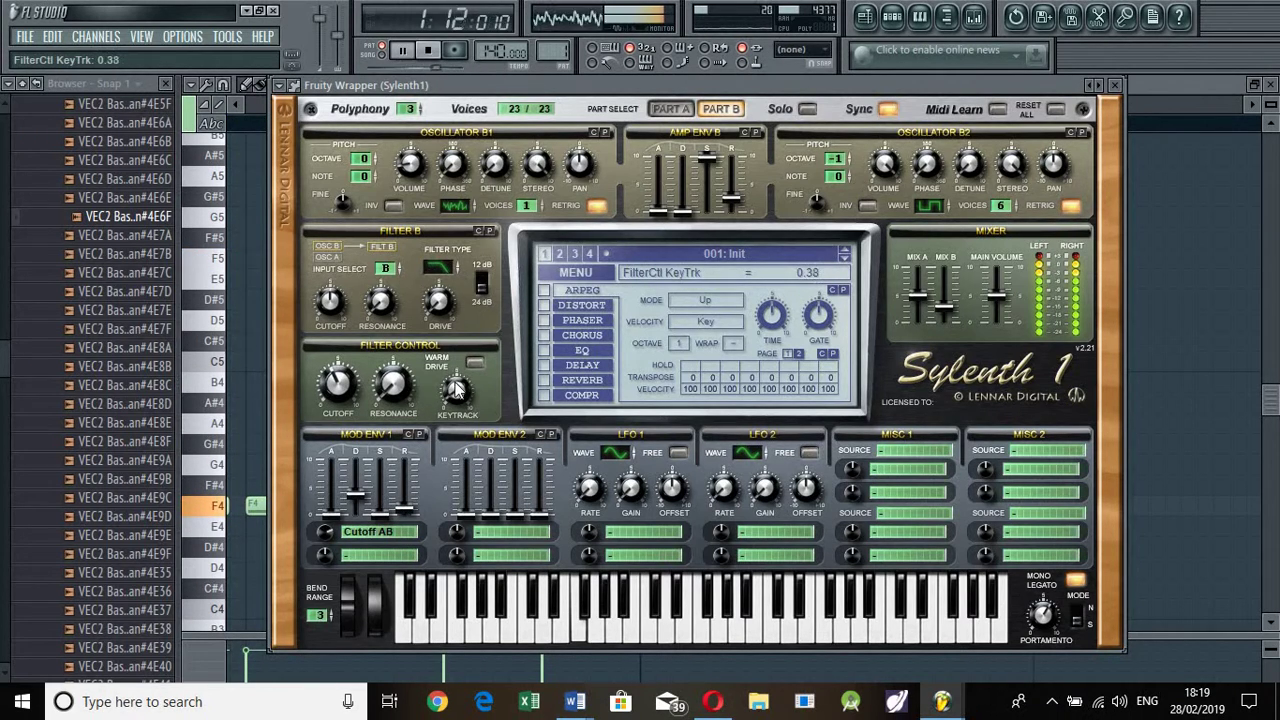
{"action": "left_click_drag", "start_coordinate": [456, 390], "coordinate": [452, 393]}
{"action": "left_click_drag", "start_coordinate": [341, 393], "coordinate": [341, 397]}
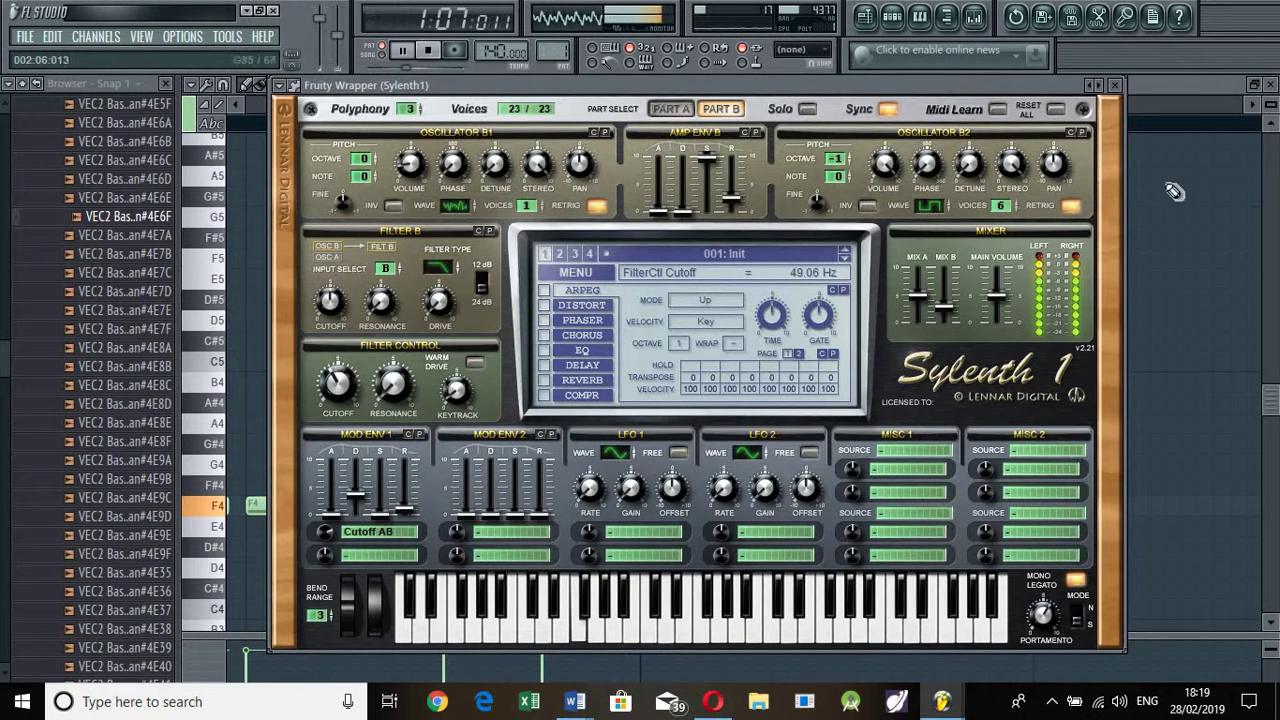
- Close Sylenth1 and its channel settings, return to the piano roll, and stop playback
{"action": "left_click", "coordinate": [1119, 94]}
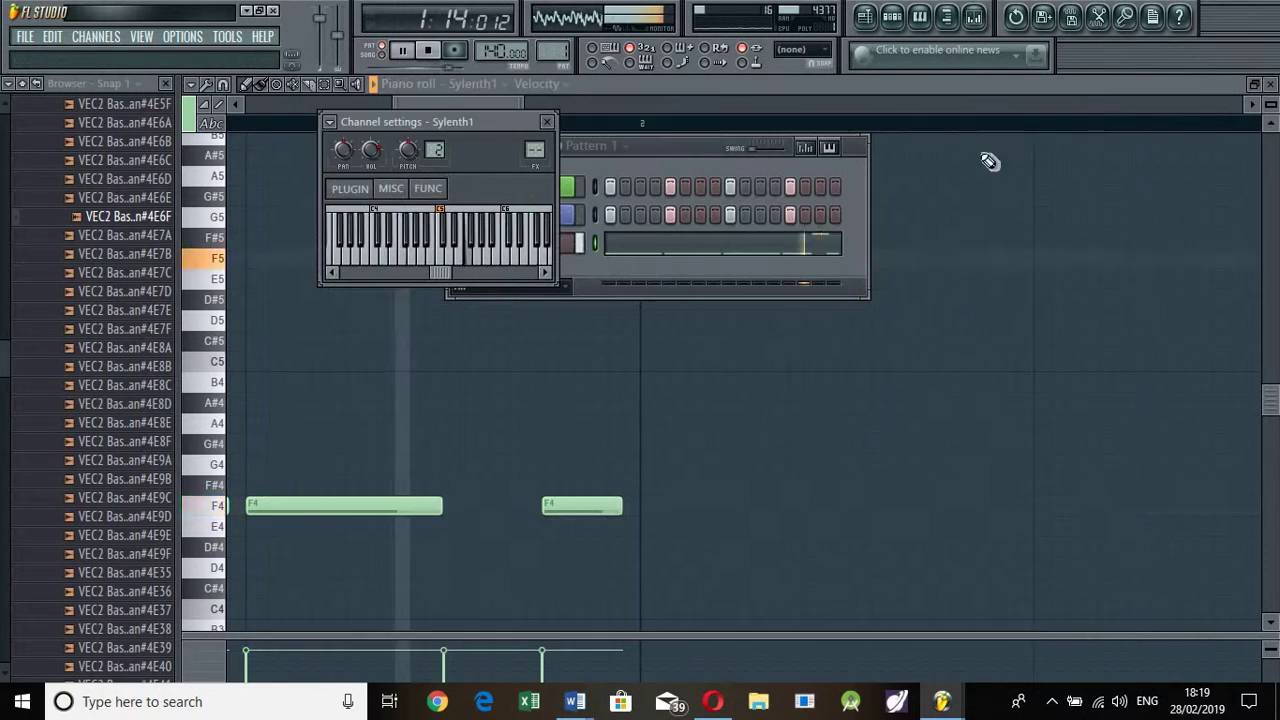
{"action": "left_click", "coordinate": [546, 121]}
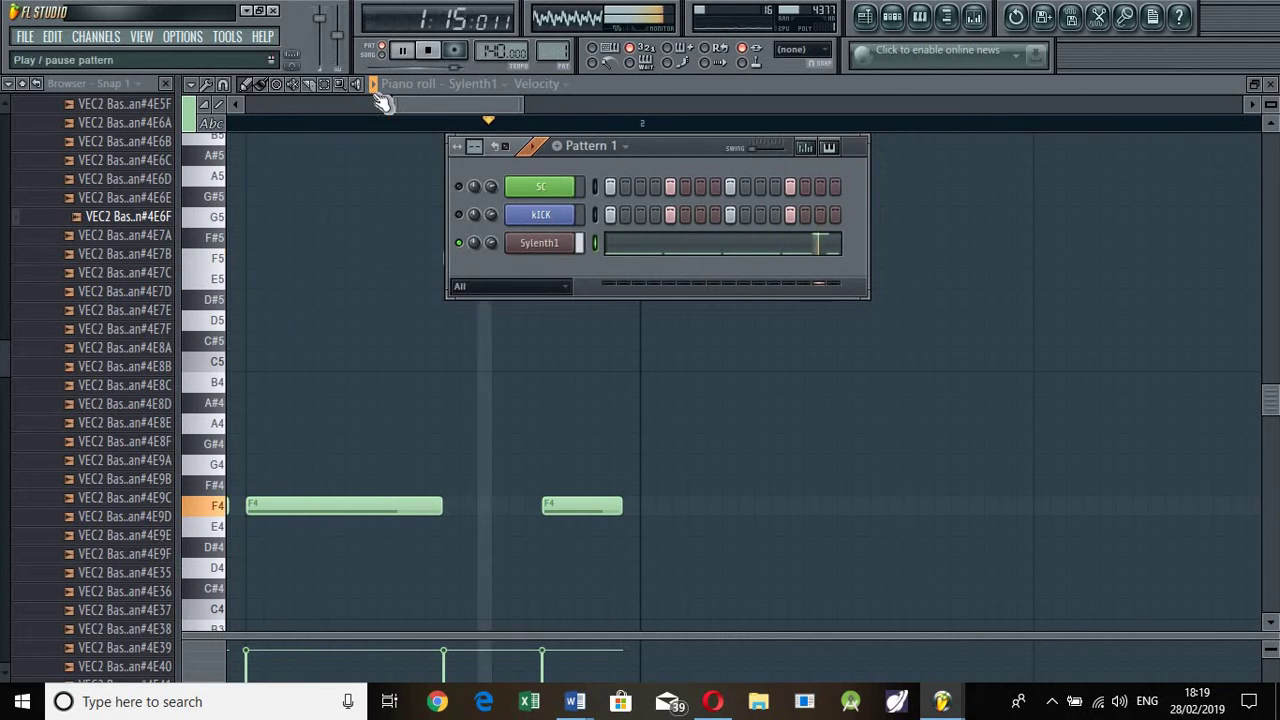
{"action": "left_click", "coordinate": [383, 103]}
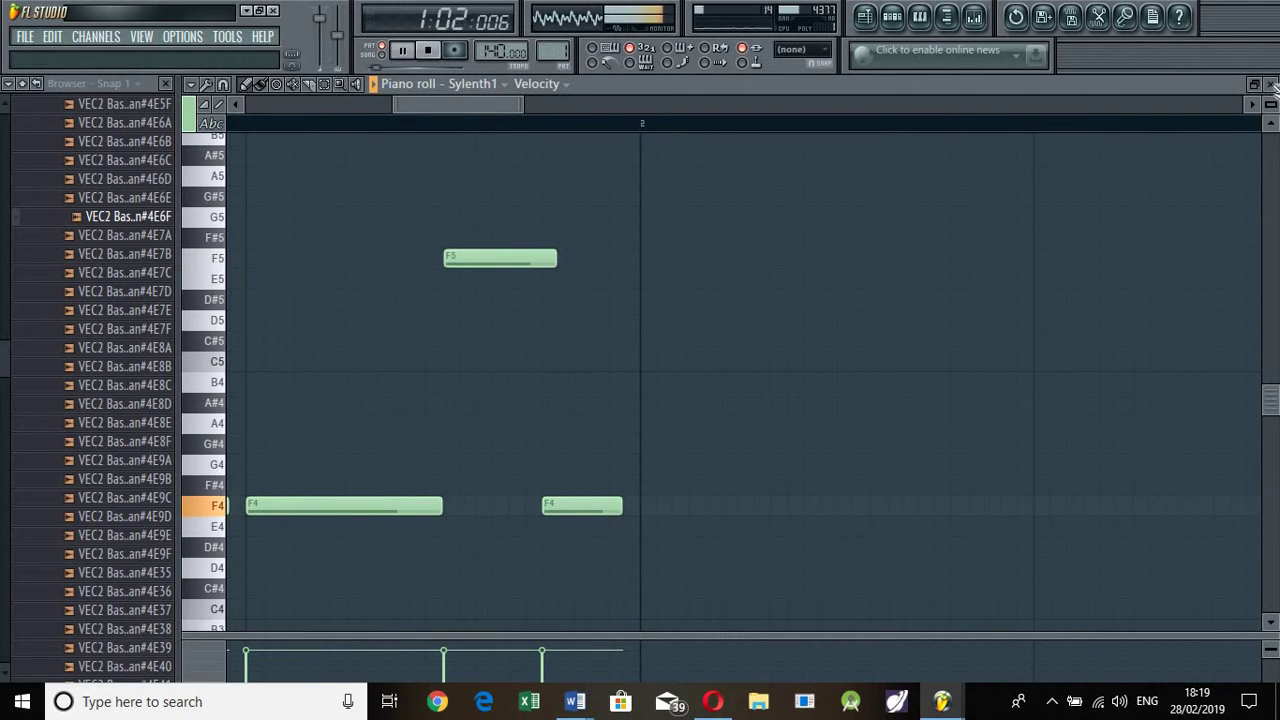
{"action": "key", "text": "space"}
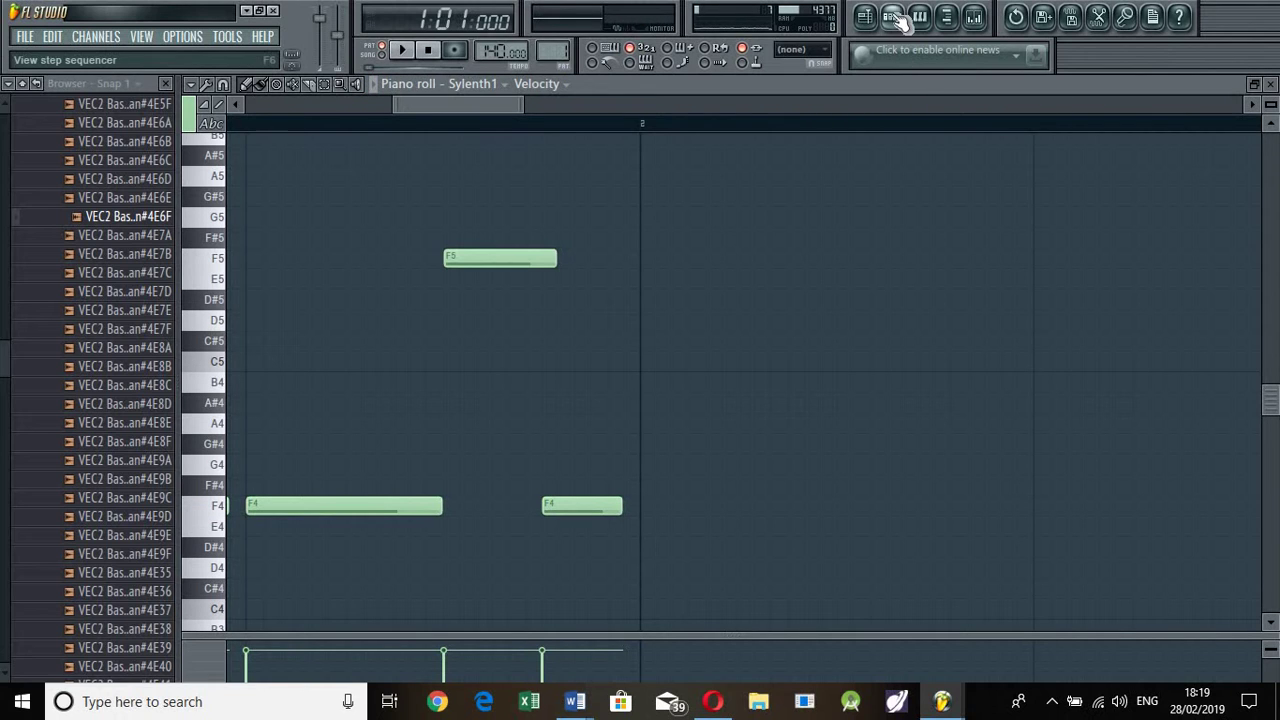
- Show the step sequencer and unmute the kick channel in Pattern 1
{"action": "key", "text": "F6"}
{"action": "left_click", "coordinate": [460, 215]}
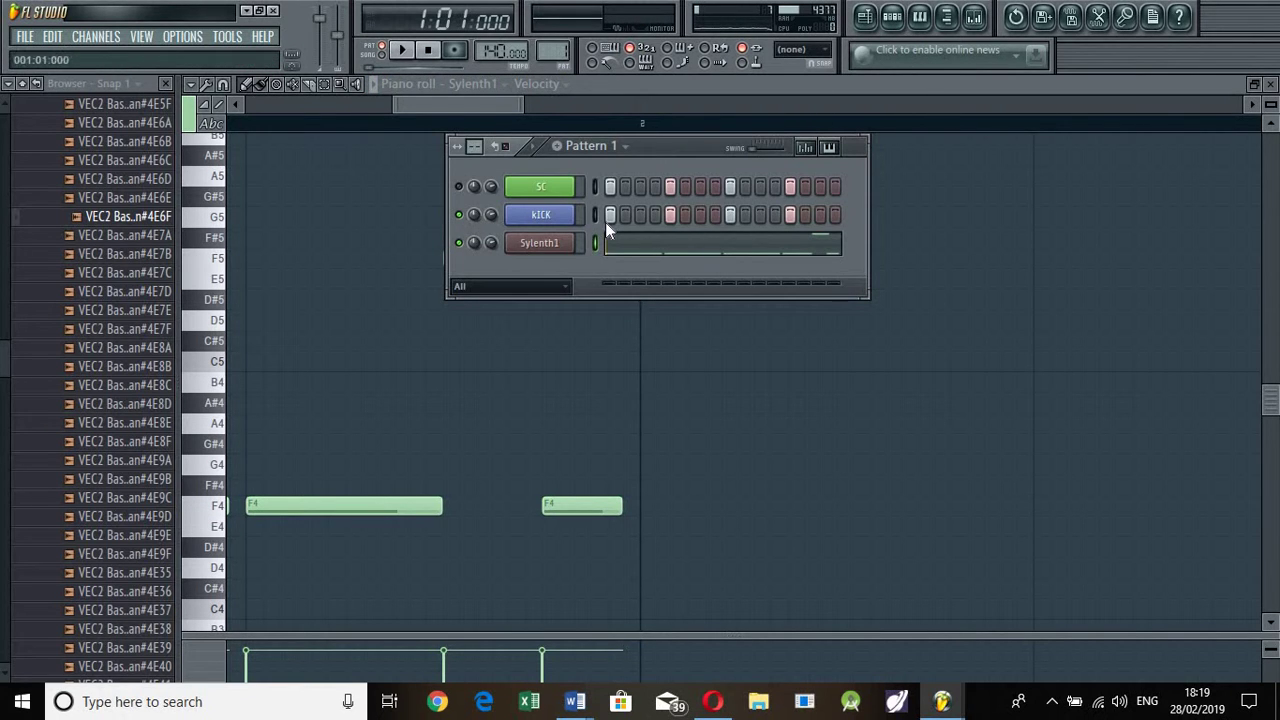
- Play Pattern 1 to hear the bass notes together with the kick
{"action": "key", "text": "space"}
{"action": "key", "text": "space"}
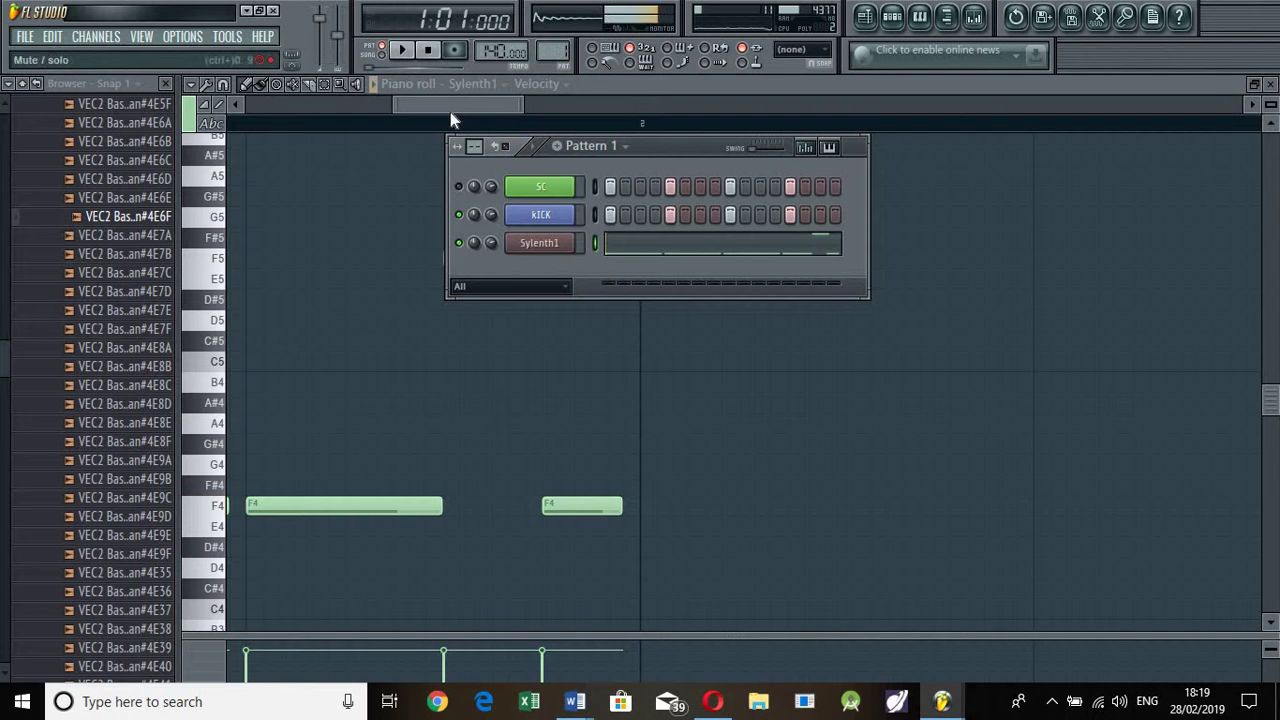
{"action": "left_click_drag", "start_coordinate": [449, 99], "coordinate": [206, 104]}
{"action": "key", "text": "space"}
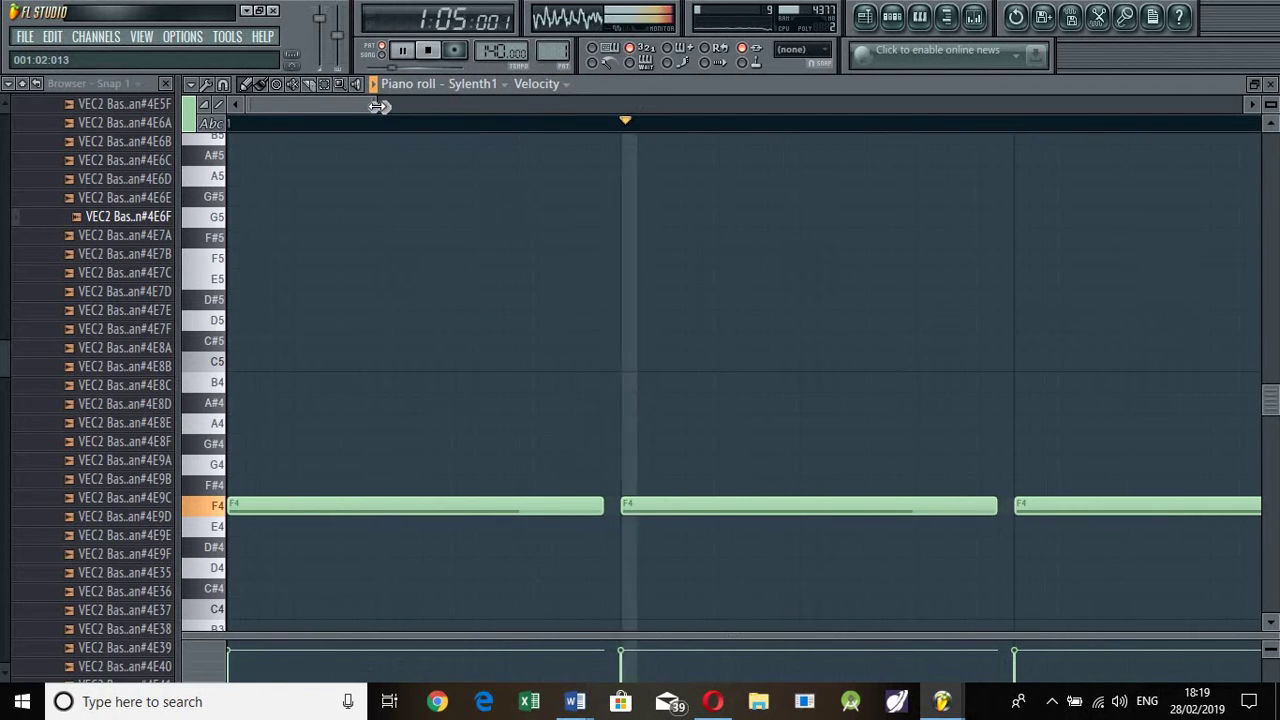
{"action": "scroll", "coordinate": [615, 137], "scroll_direction": "down", "scroll_amount": 3}
{"action": "key", "text": "space"}
{"action": "scroll", "coordinate": [620, 130], "scroll_direction": "up", "scroll_amount": 1}
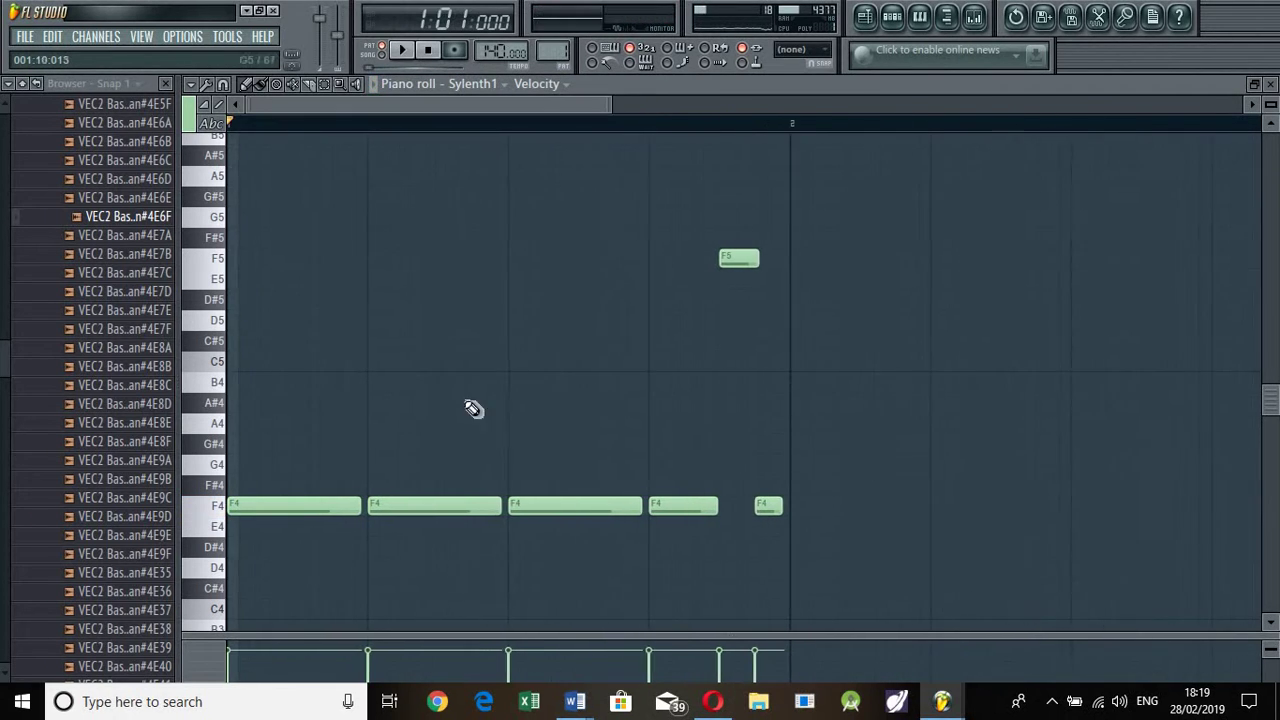
- Set the piano roll snap to Cell and delete the first two long F4 notes
{"action": "left_click", "coordinate": [190, 84]}
{"action": "mouse_move", "coordinate": [249, 172]}
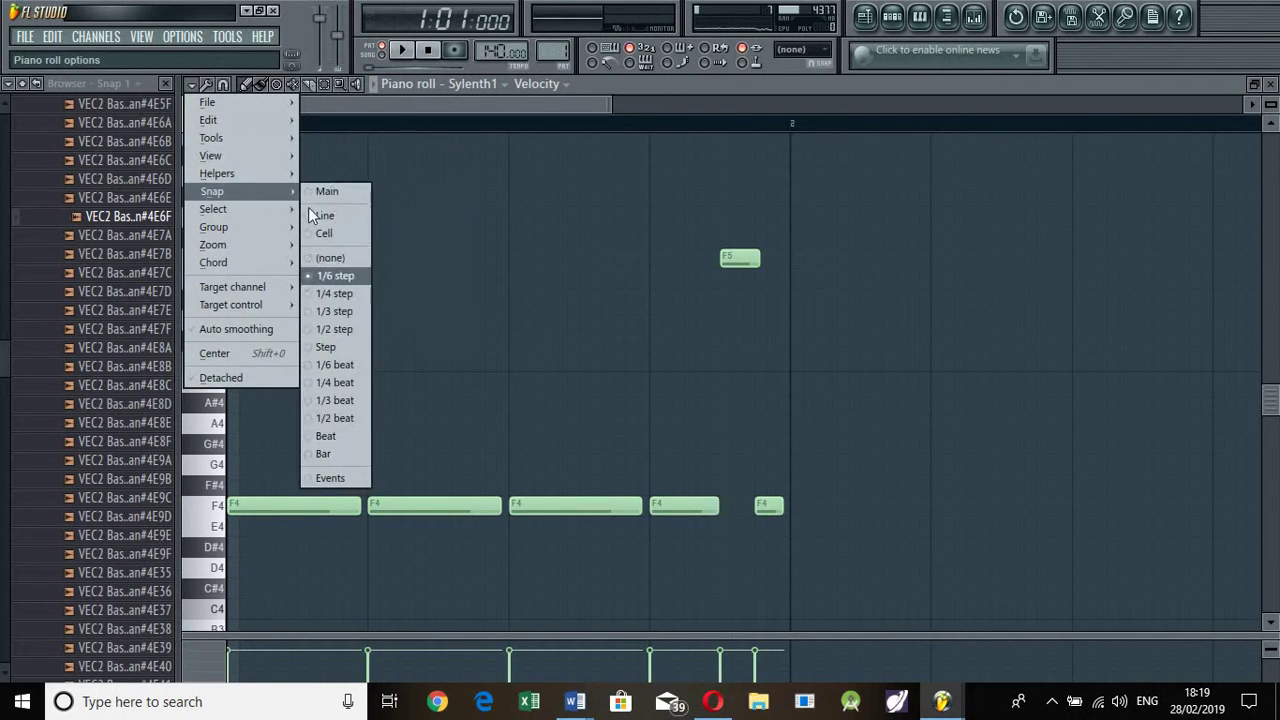
{"action": "left_click", "coordinate": [358, 240]}
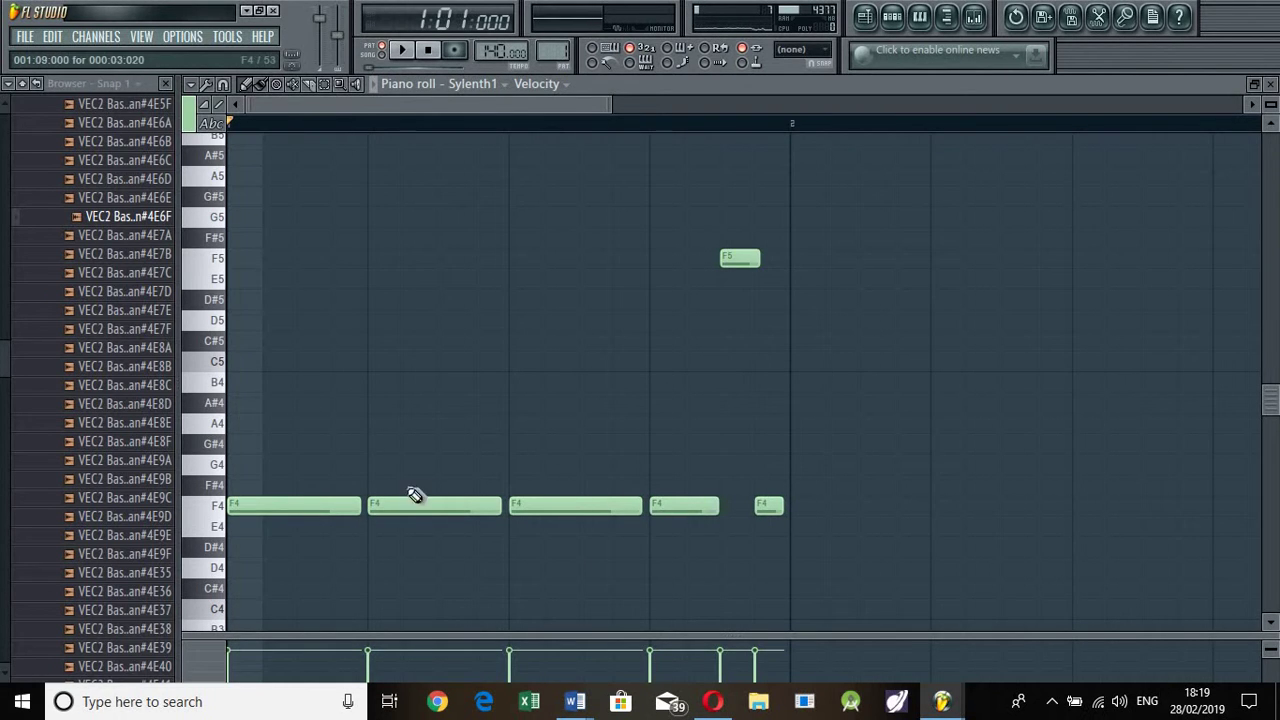
{"action": "right_click", "coordinate": [414, 496]}
{"action": "right_click", "coordinate": [304, 506]}
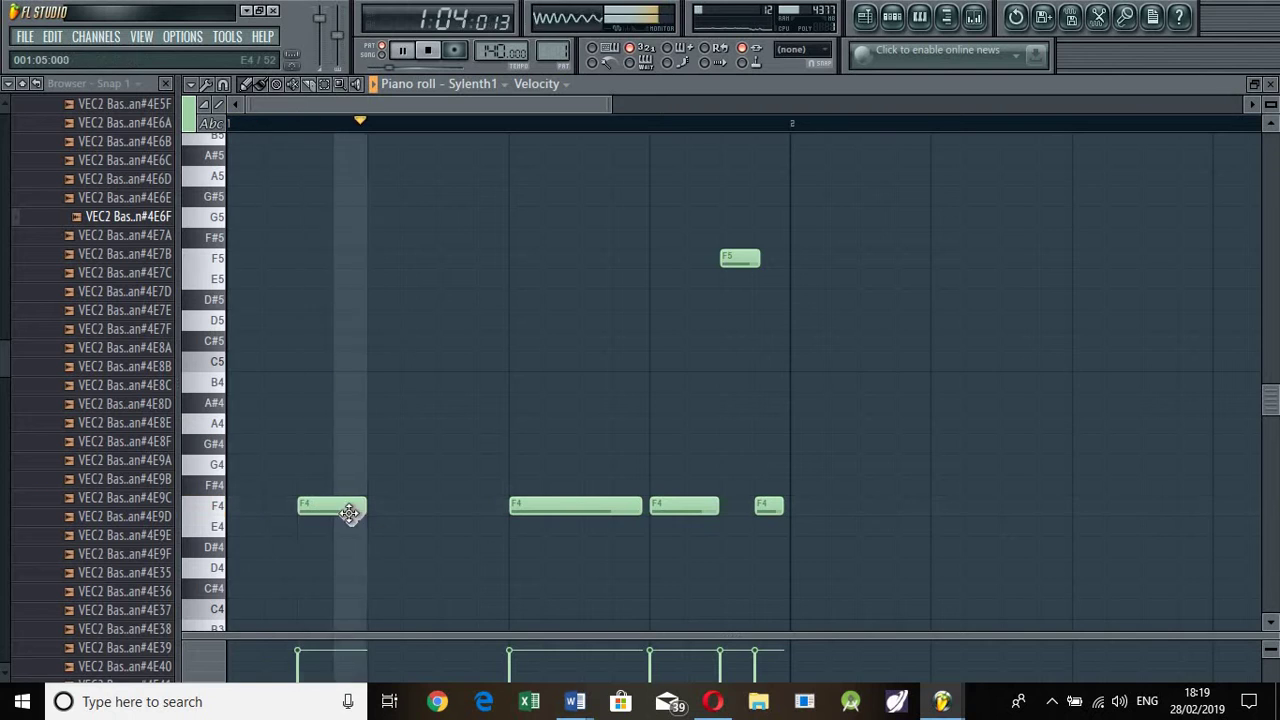
- Place one-step F4 notes at steps 4 and 7 of the bar, auditioning the pattern
{"action": "mouse_move", "coordinate": [331, 507]}
{"action": "left_mouse_down"}
{"action": "mouse_move", "coordinate": [296, 507]}
{"action": "mouse_move", "coordinate": [349, 507]}
{"action": "left_mouse_up"}
{"action": "key", "text": "space"}
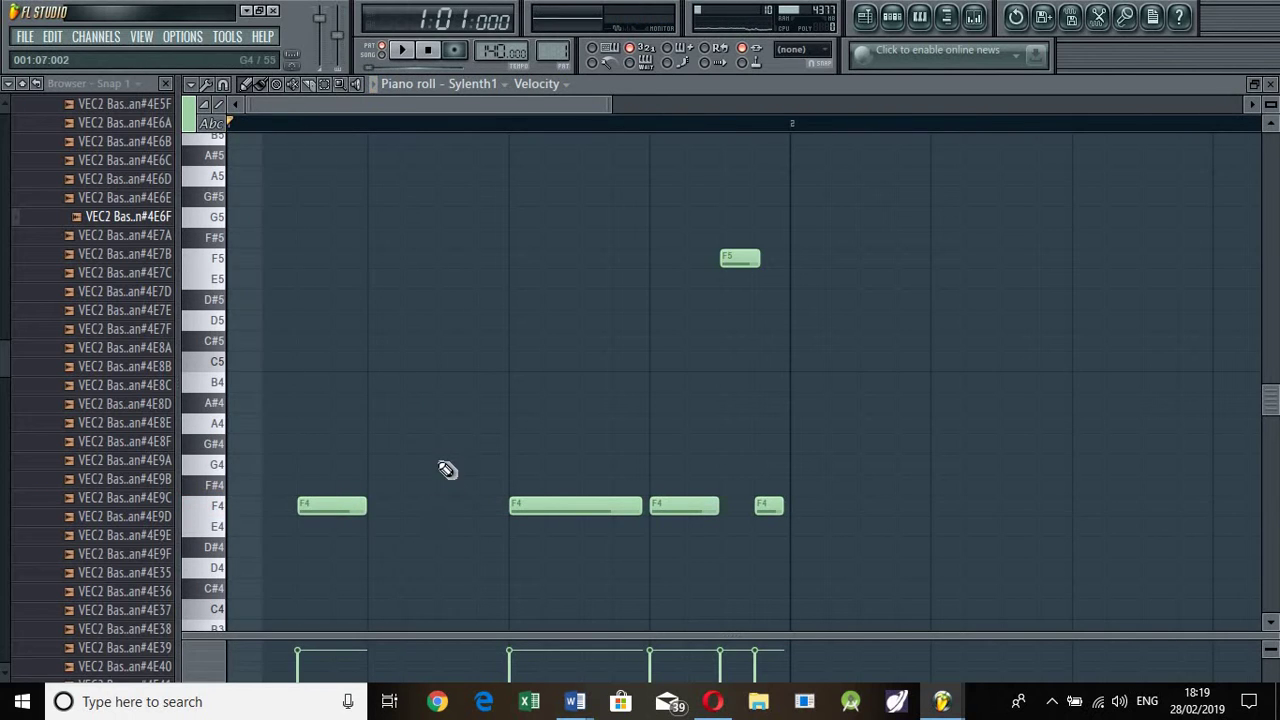
{"action": "left_click_drag", "start_coordinate": [355, 511], "coordinate": [397, 505]}
{"action": "key", "text": "space"}
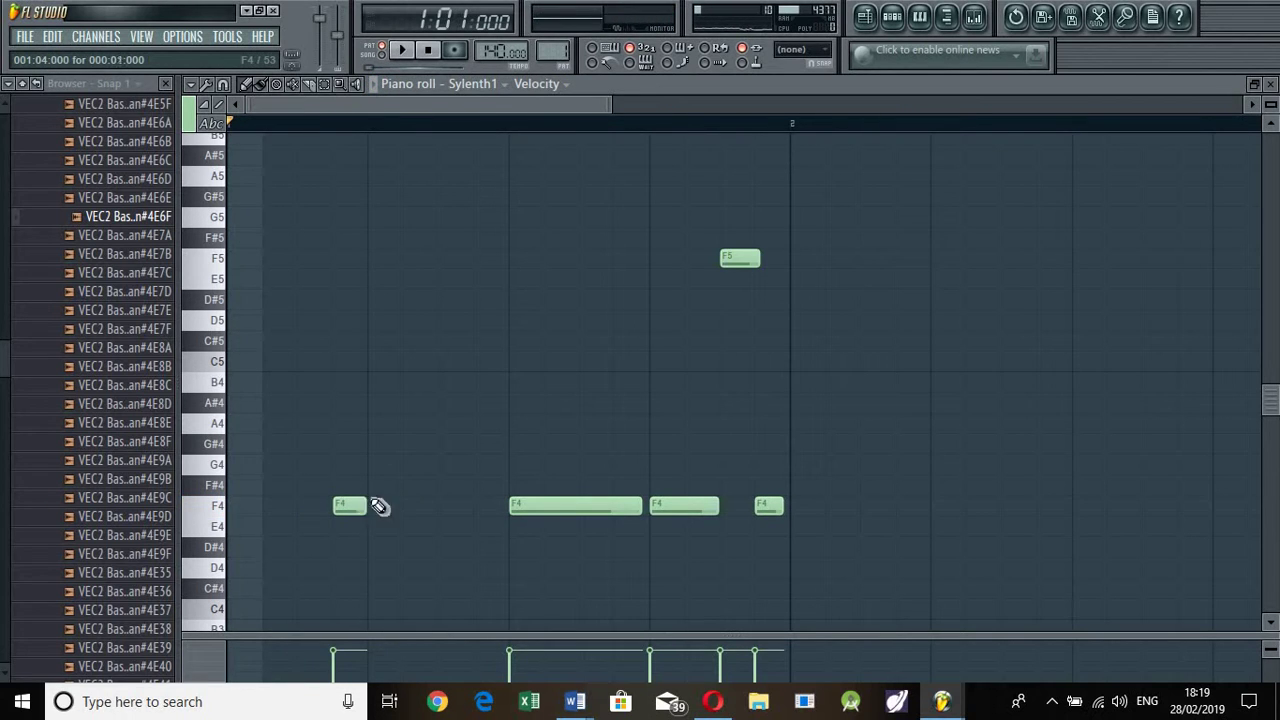
{"action": "key", "text": "space"}
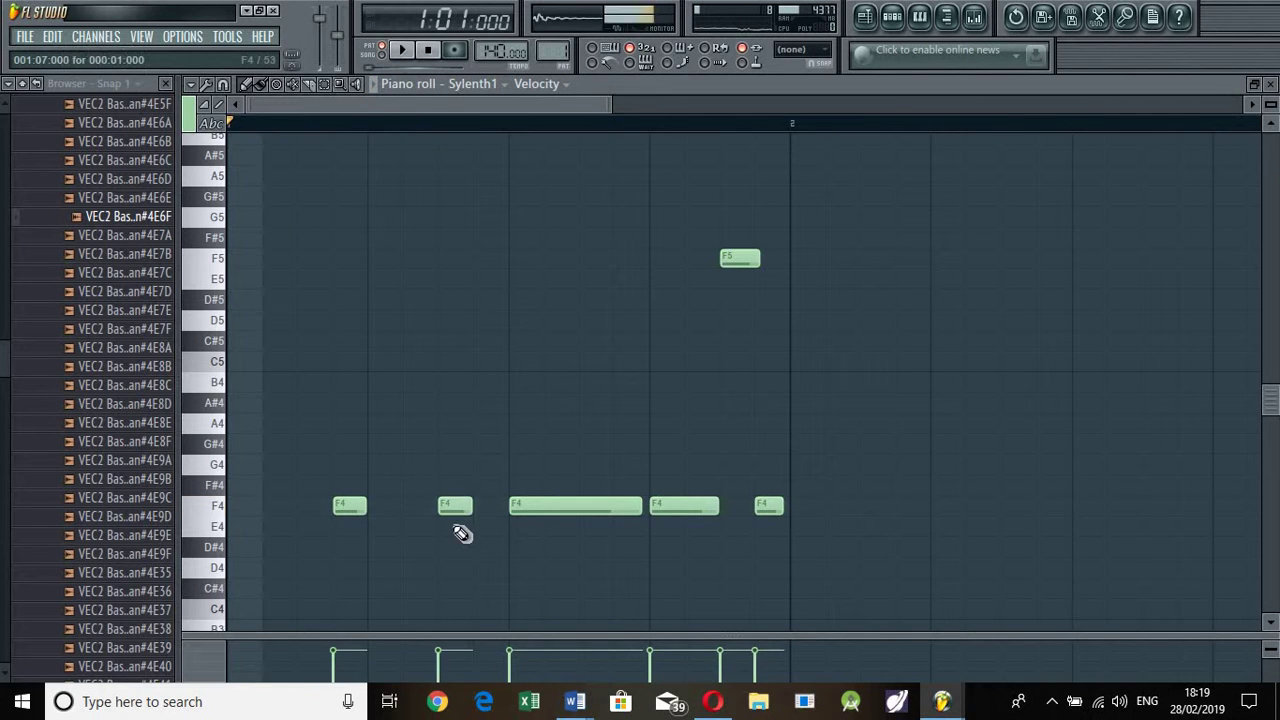
{"action": "key", "text": "space"}
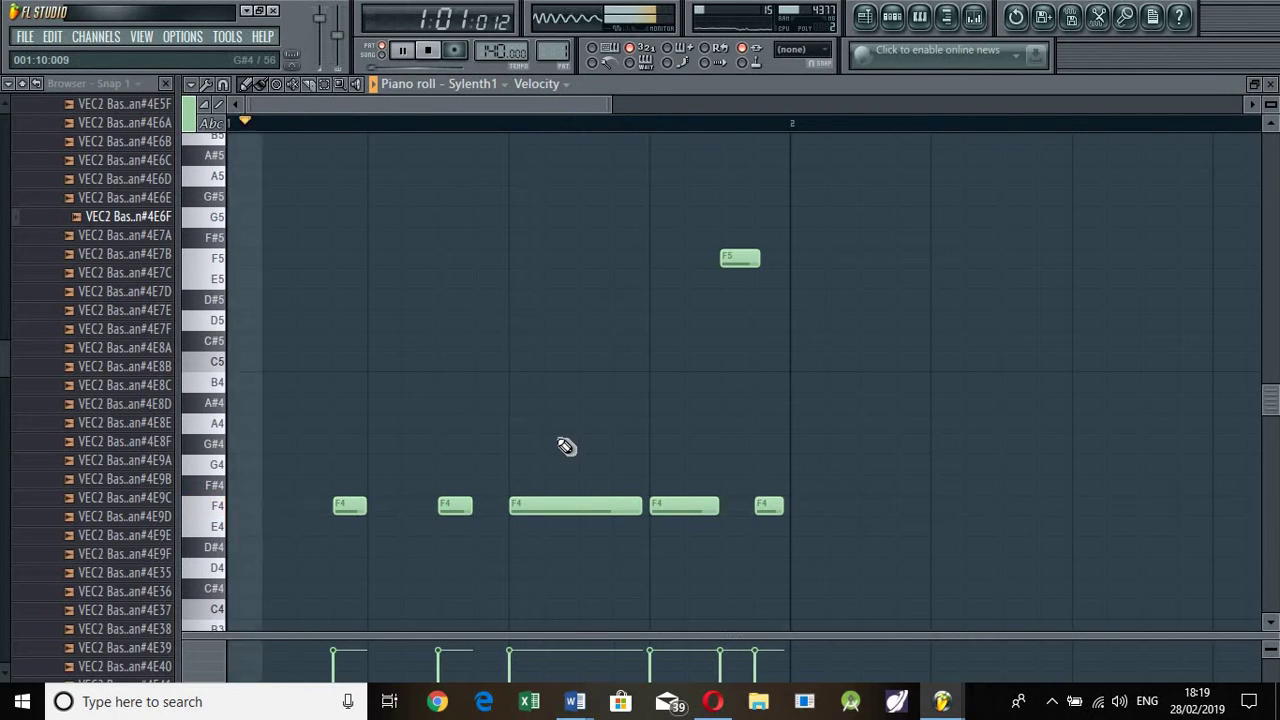
- Replace the long F4 note on beat three with three short F4 notes at steps 9, 10 and 11
{"action": "key", "text": "space"}
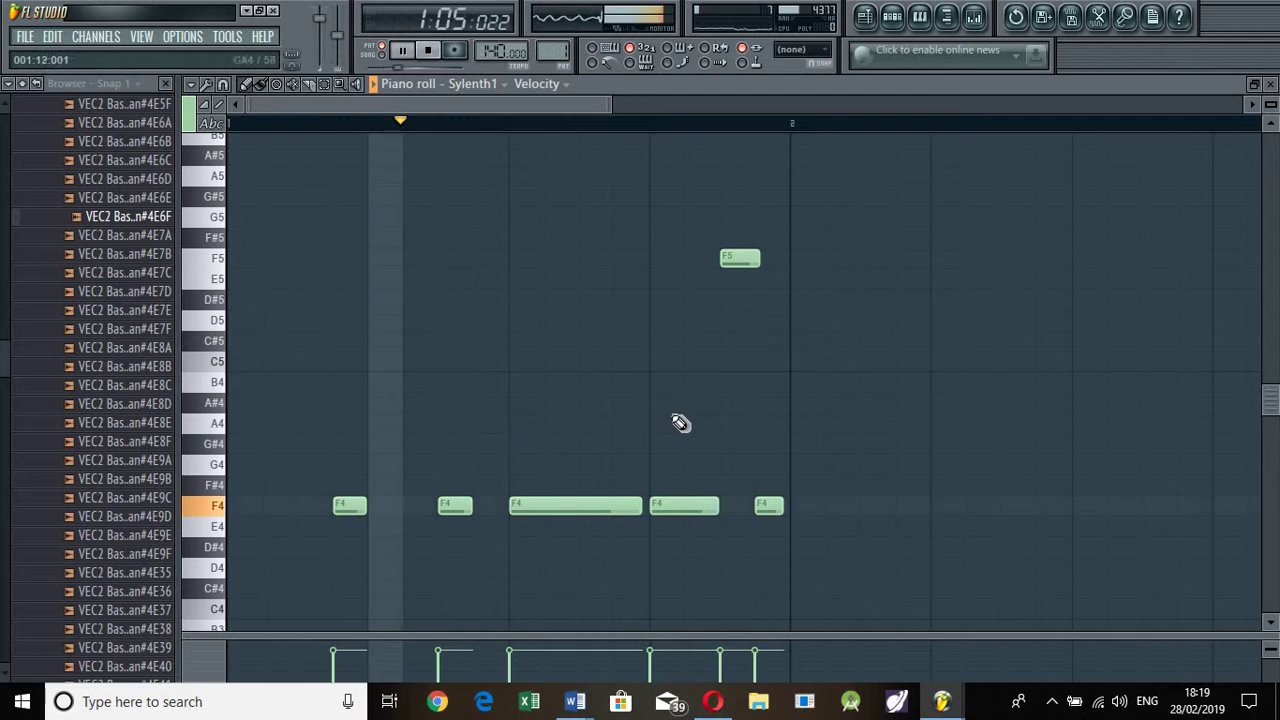
{"action": "key", "text": "space"}
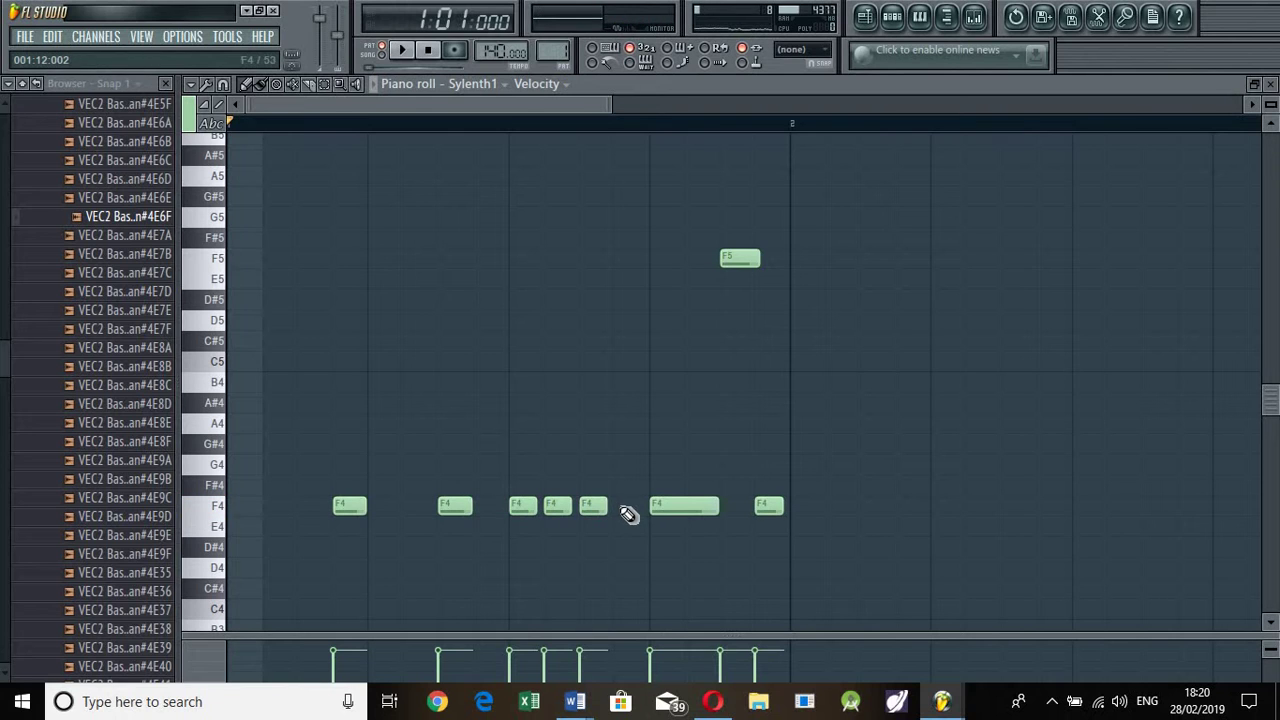
{"action": "key", "text": "space"}
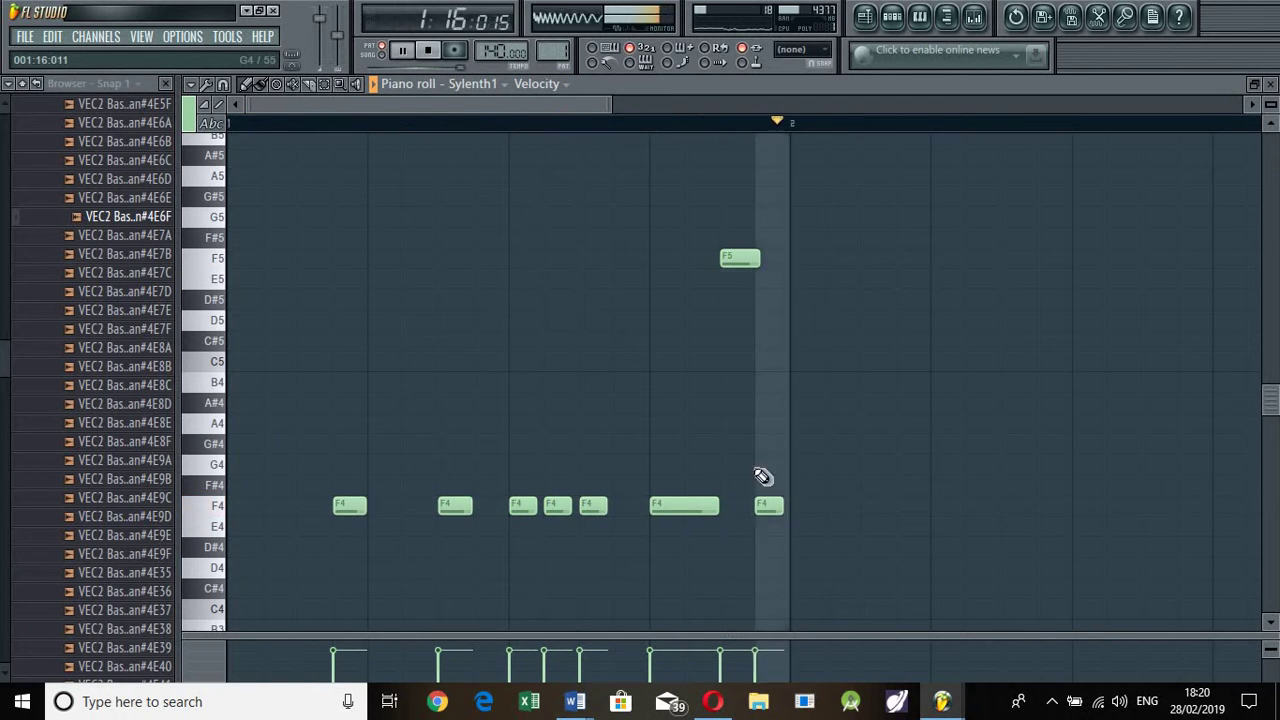
{"action": "key", "text": "space"}
{"action": "key", "text": "space"}
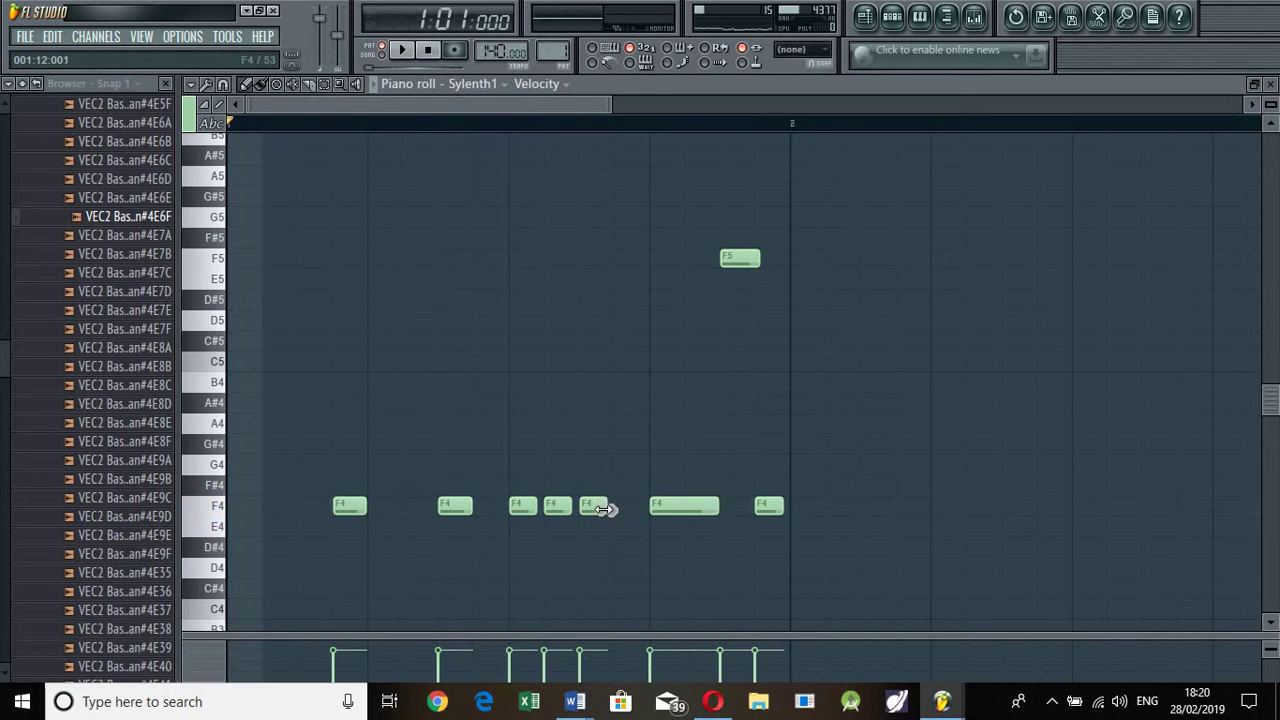
- Try the last of the three short F4 notes at step 12 and as a longer note at step 11, auditioning each version
{"action": "left_click_drag", "start_coordinate": [610, 513], "coordinate": [644, 513]}
{"action": "key", "text": "space"}
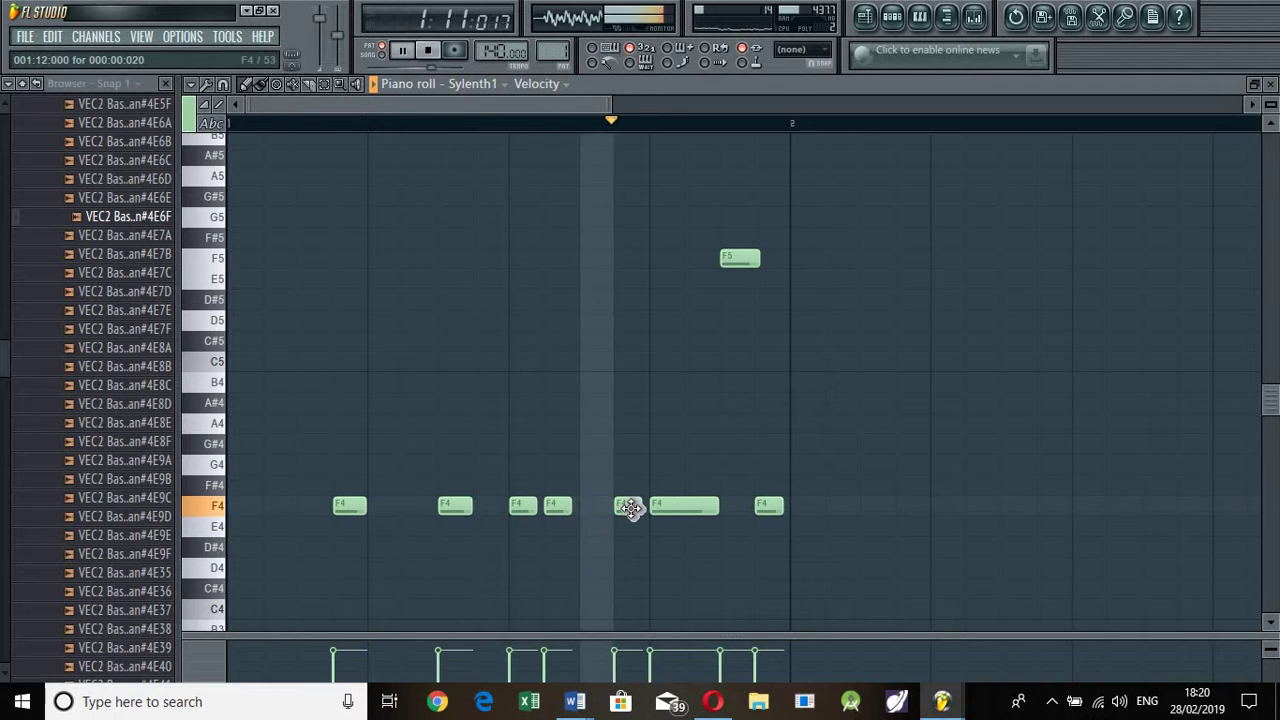
{"action": "key", "text": "space"}
{"action": "key", "text": "space"}
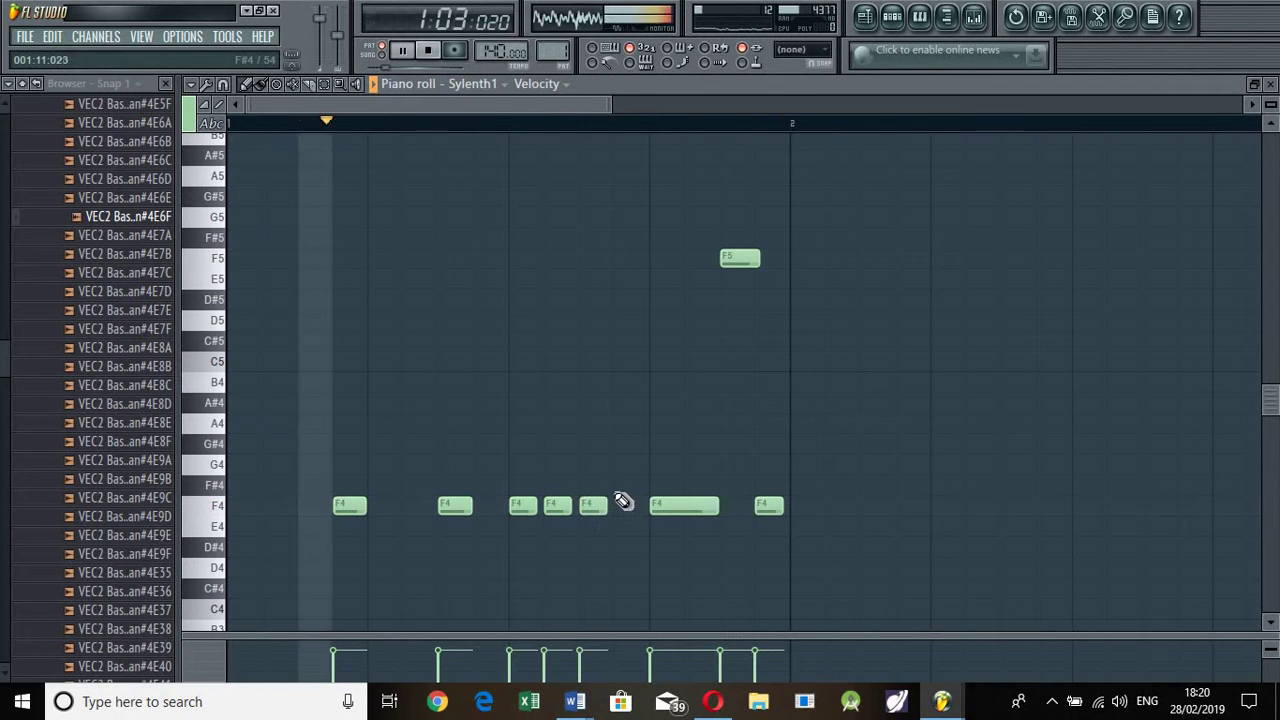
{"action": "key", "text": "space"}
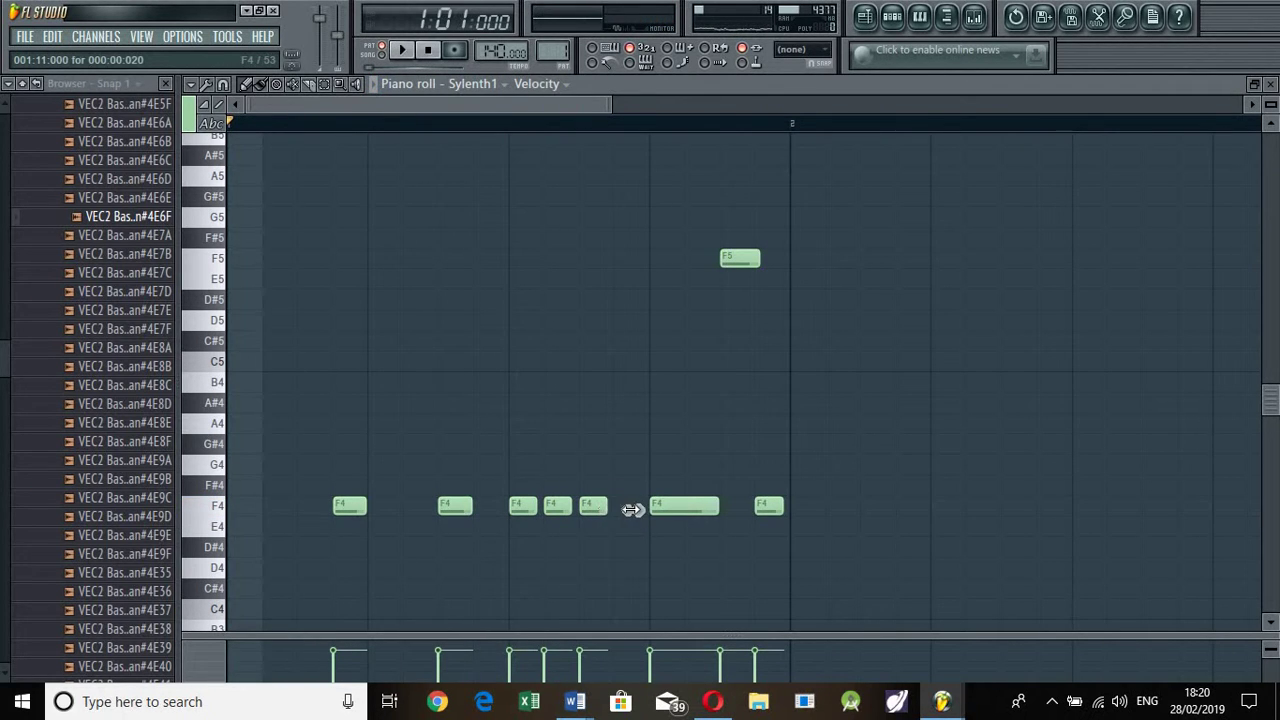
{"action": "key", "text": "space"}
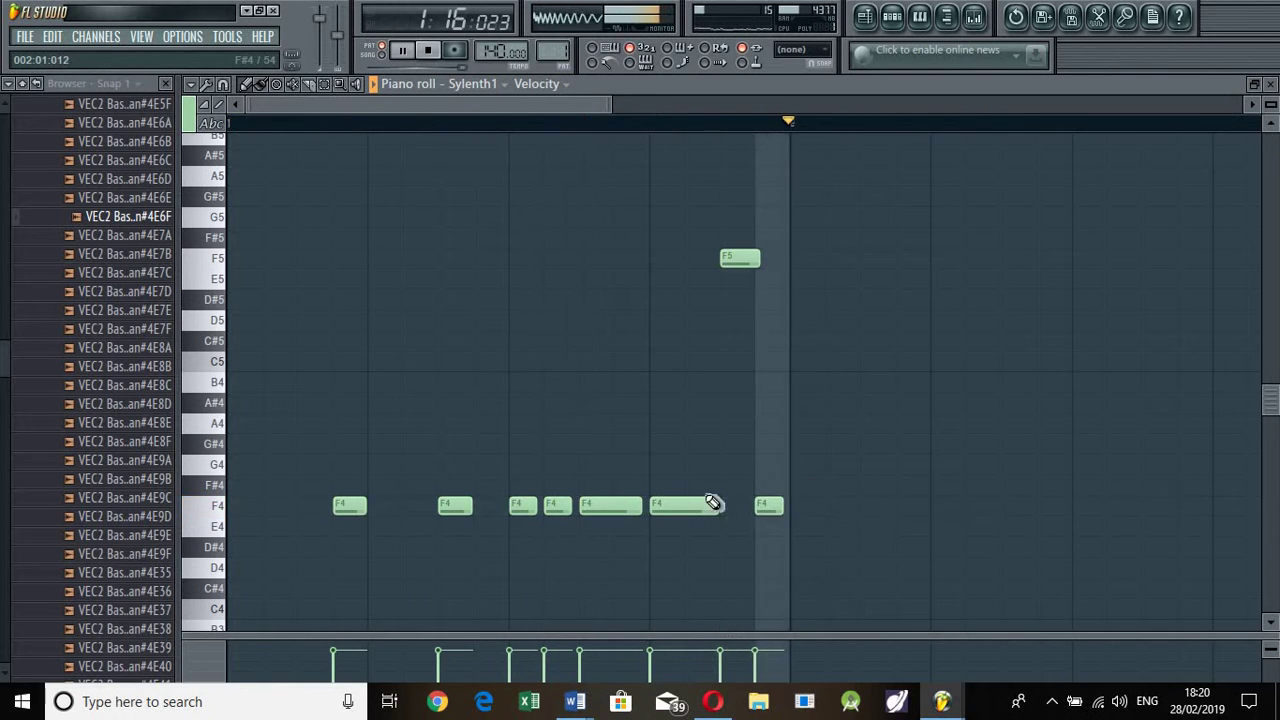
{"action": "key", "text": "space"}
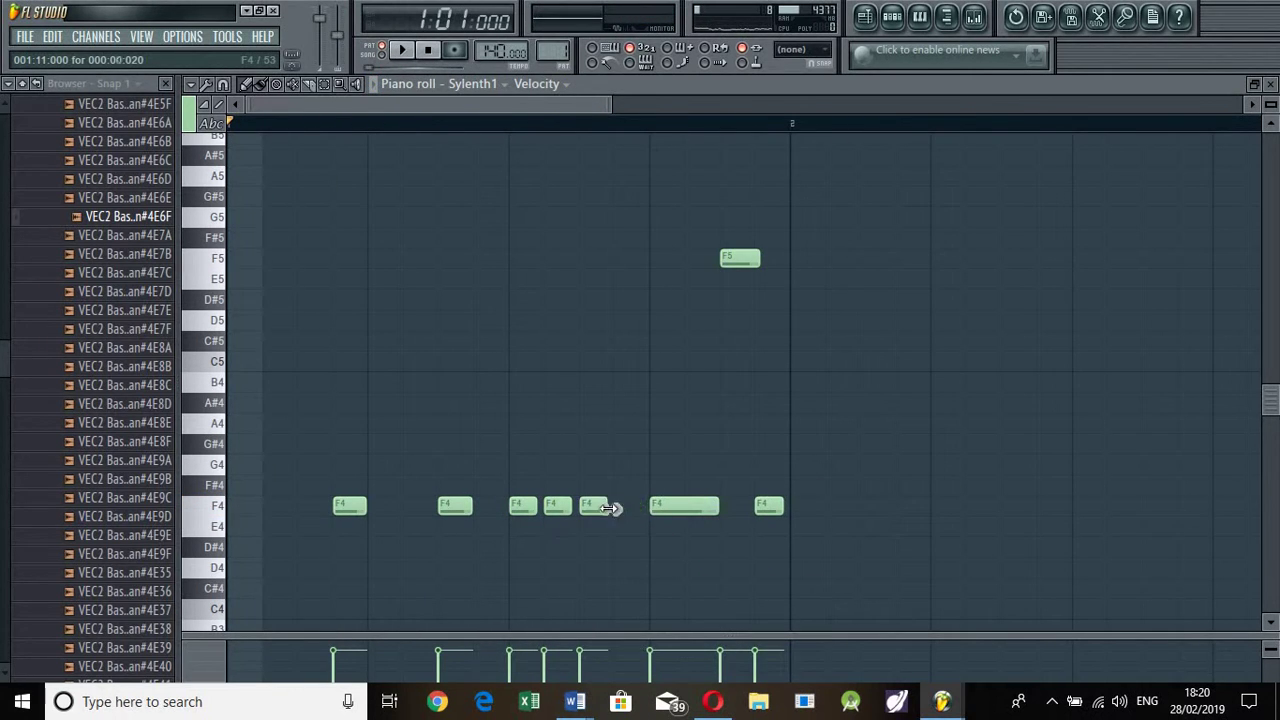
{"action": "key", "text": "space"}
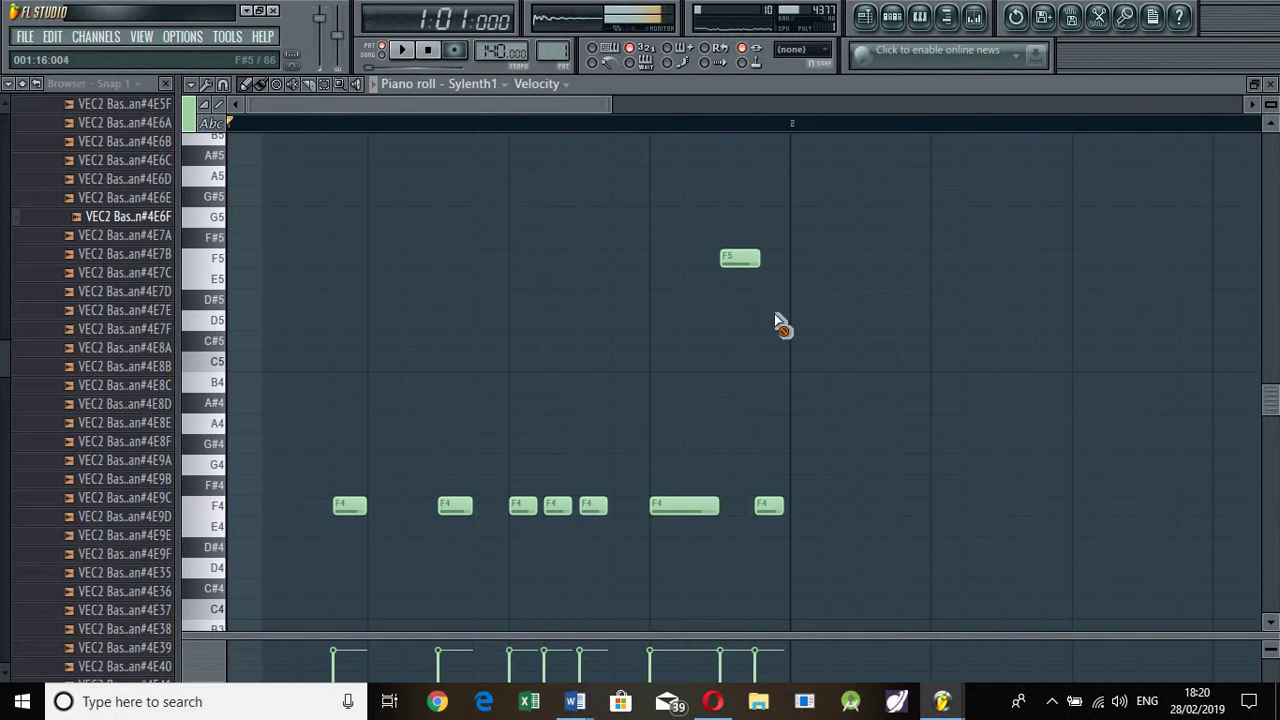
- Delete the F5 note and every F4 note from step 11 to the end of the bar
{"action": "right_click", "coordinate": [768, 506]}
{"action": "right_click", "coordinate": [690, 506]}
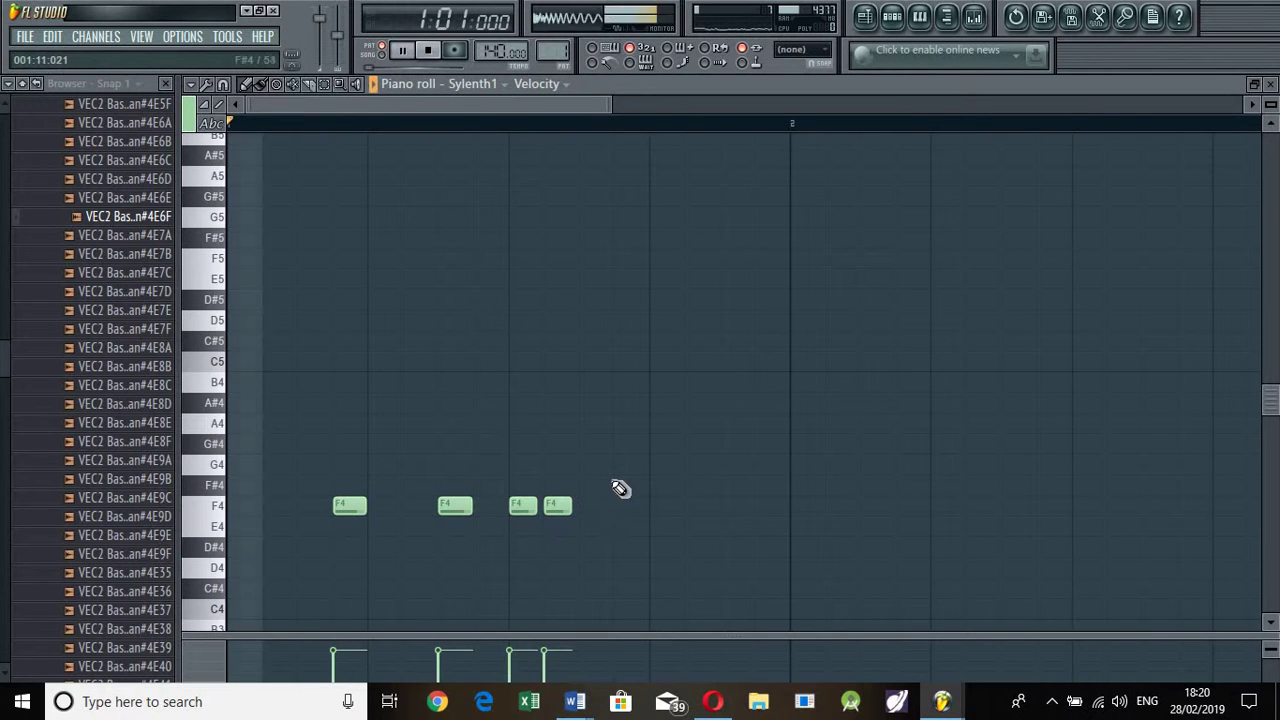
{"action": "key", "text": "space"}
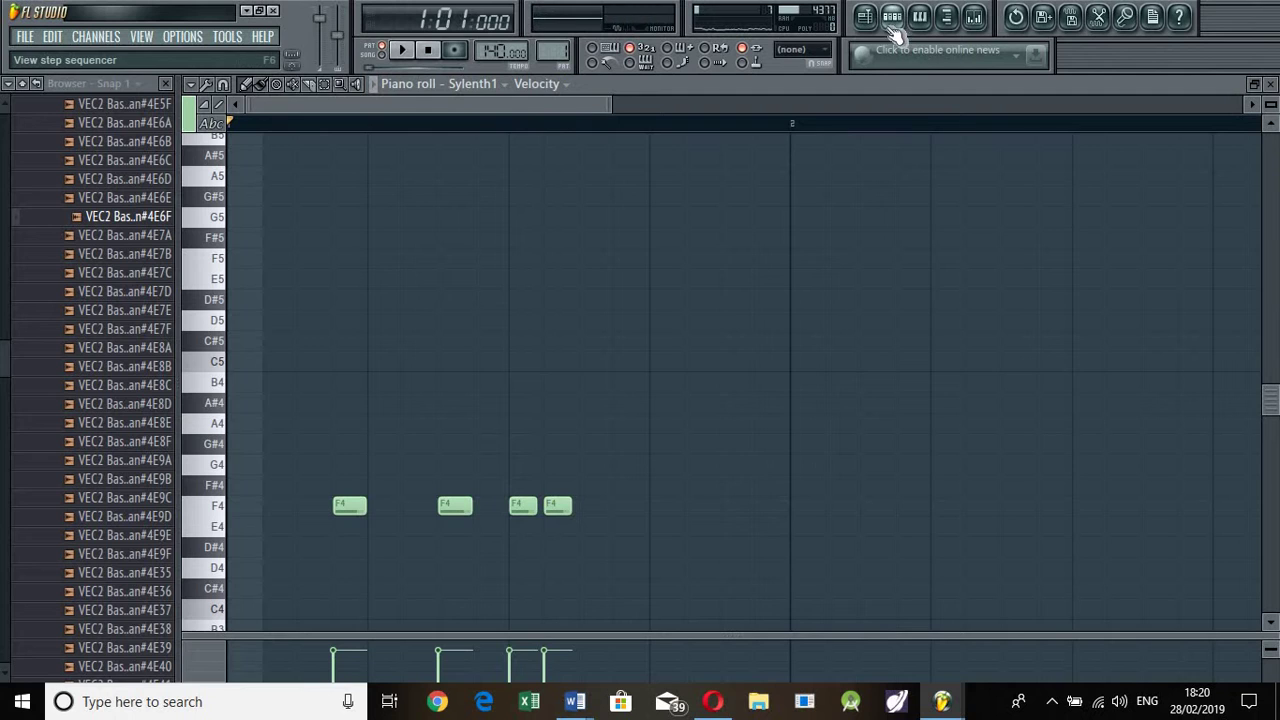
- Check the bass notes against the kick in the step sequencer and play the pattern
{"action": "left_click", "coordinate": [892, 20]}
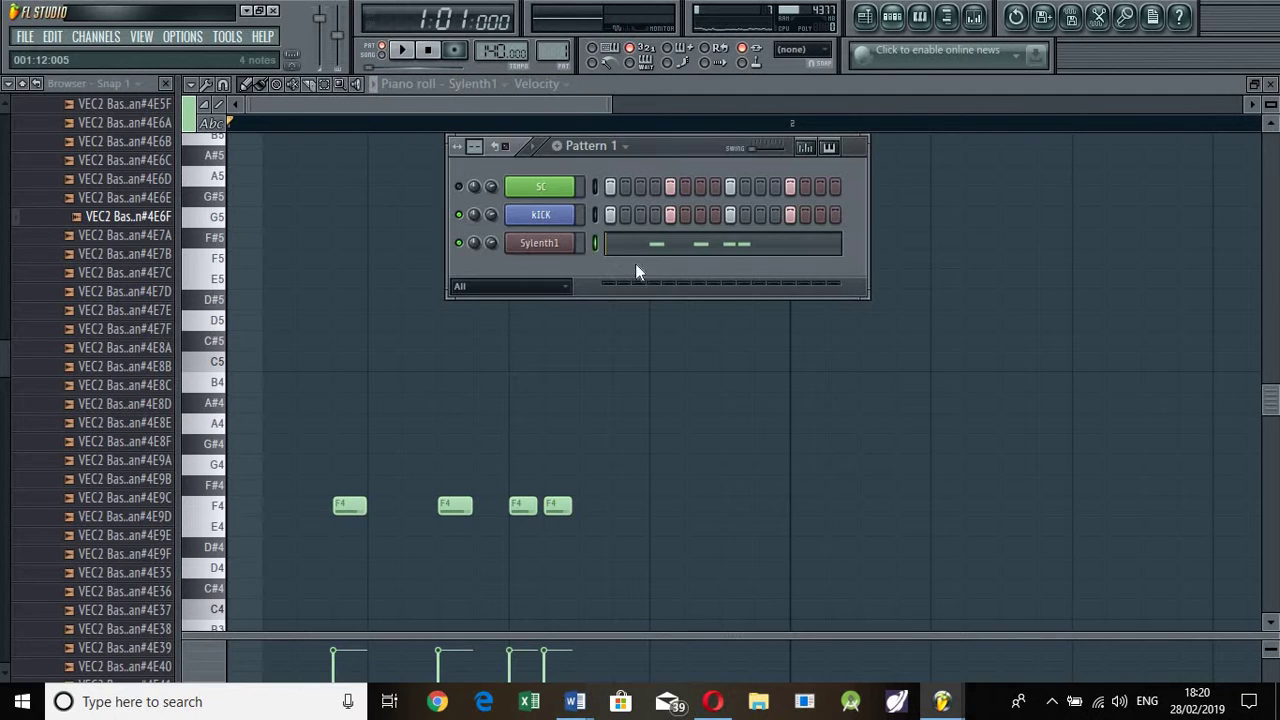
{"action": "left_click", "coordinate": [503, 122]}
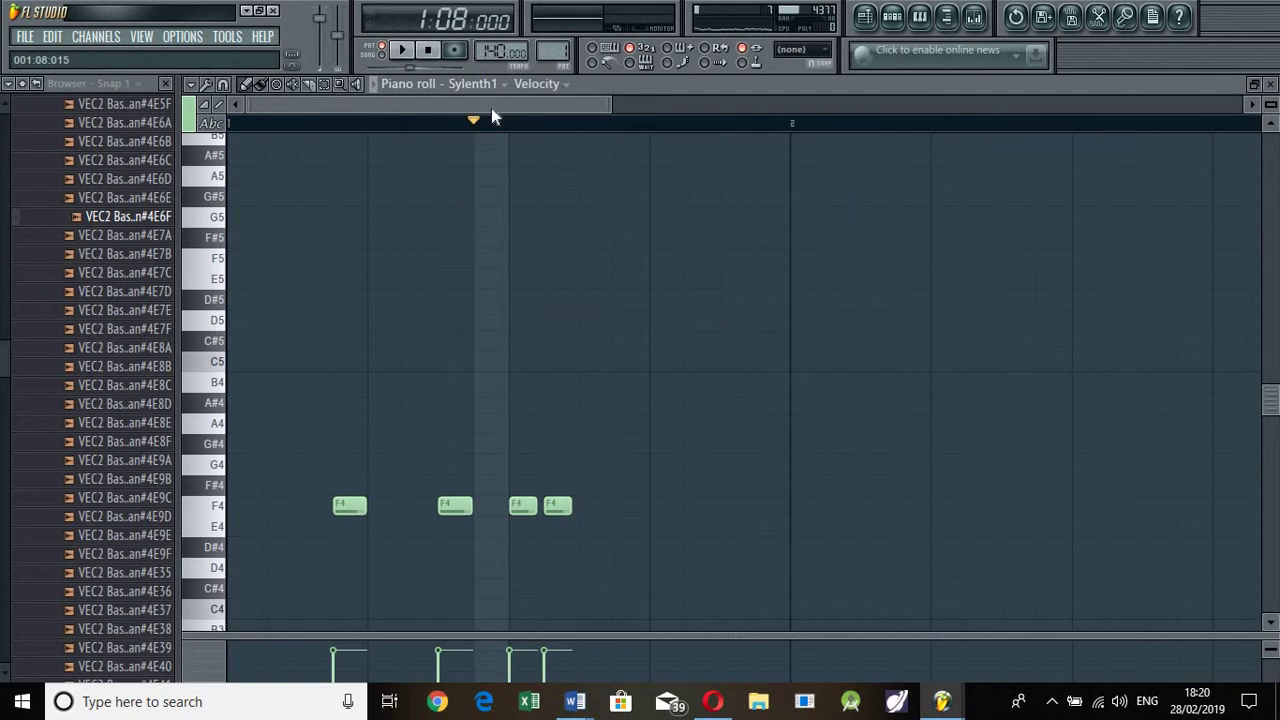
{"action": "key", "text": "space"}
{"action": "key", "text": "space"}
{"action": "key", "text": "space"}
{"action": "key", "text": "space"}
{"action": "key", "text": "space"}
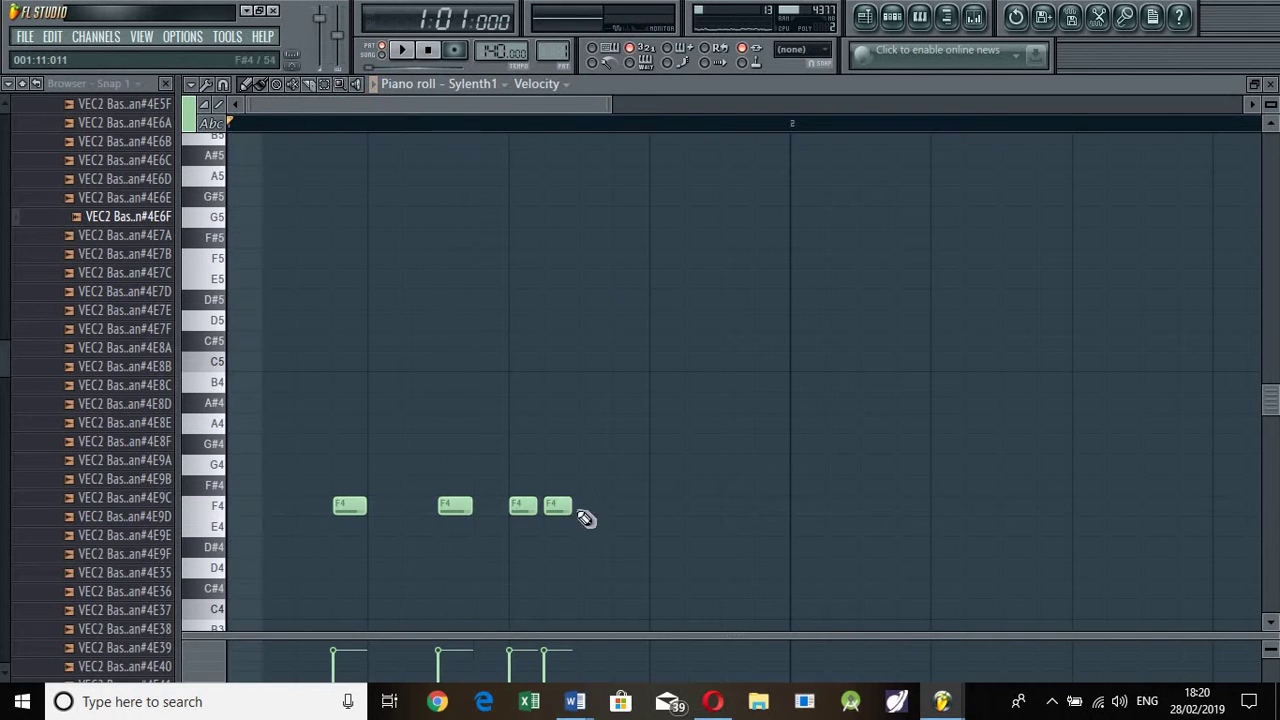
- Shift the F4 hit from step 9 to step 10, leaving one short note there, and audition the pattern
{"action": "left_click_drag", "start_coordinate": [526, 512], "coordinate": [560, 512]}
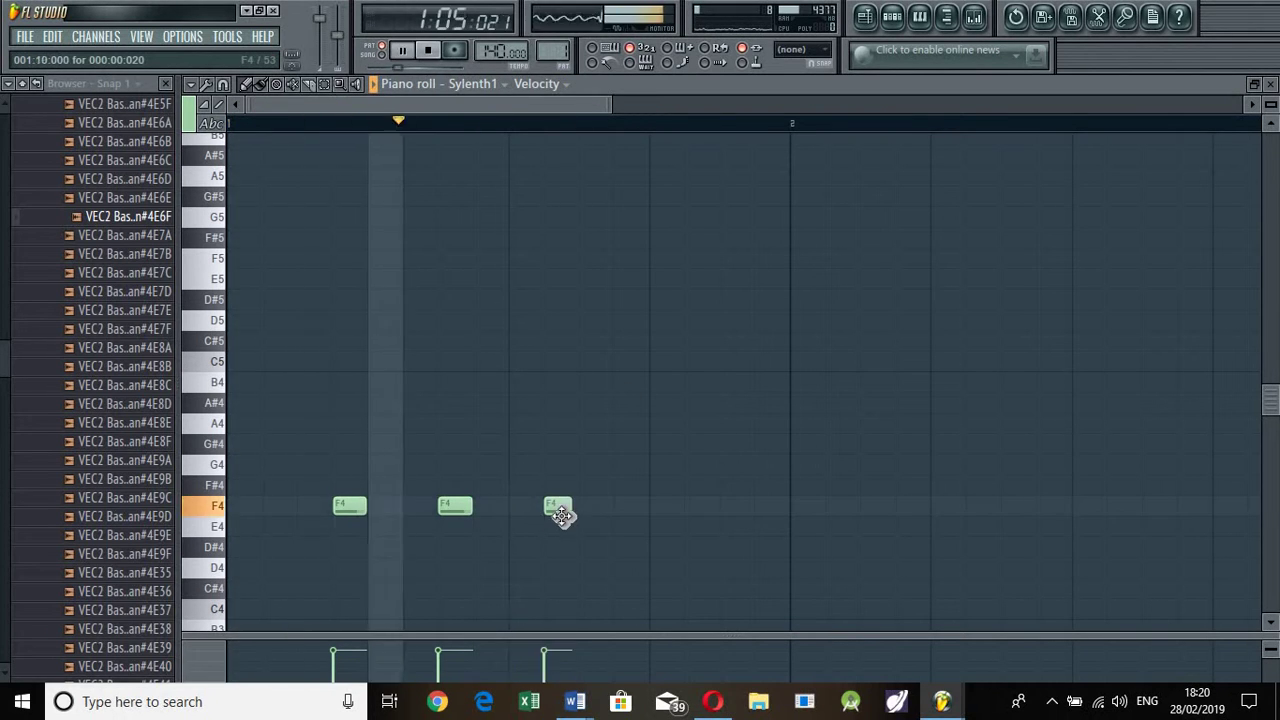
{"action": "key", "text": "space"}
{"action": "key", "text": "space"}
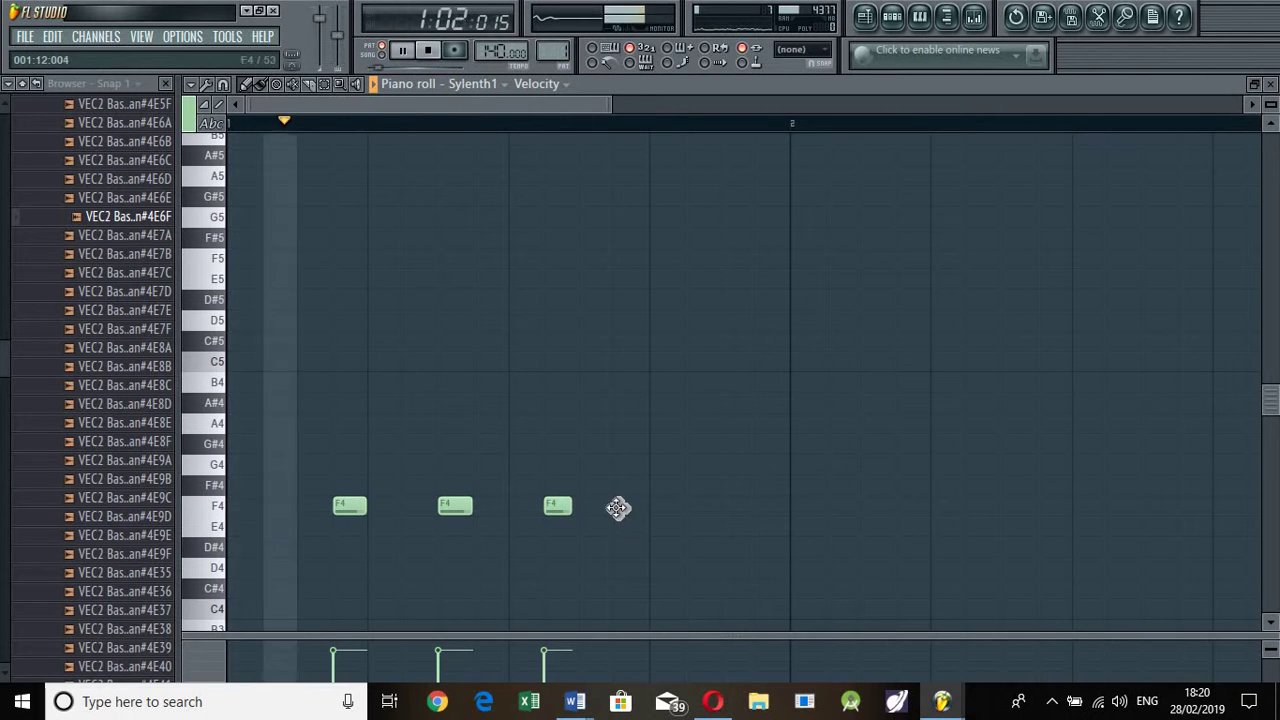
- Add short F4 notes at steps 12 and 13, playing the pattern between placements
{"action": "left_click", "coordinate": [620, 507]}
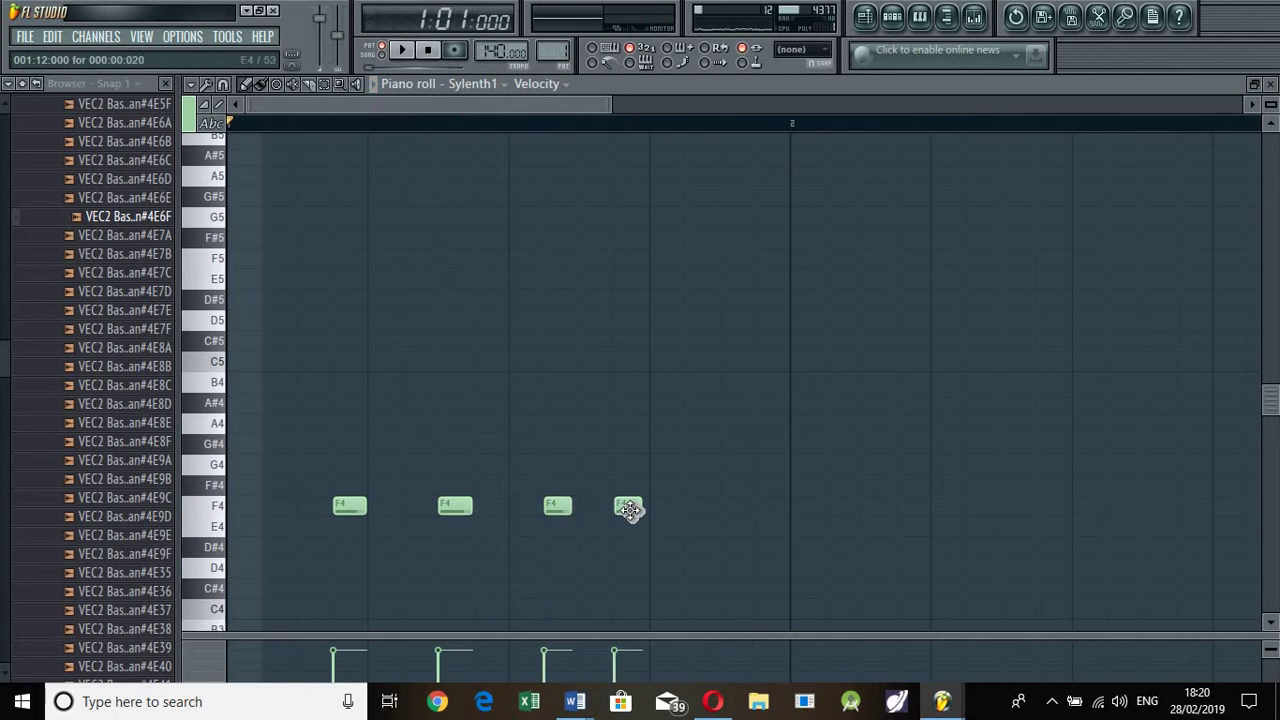
{"action": "key", "text": "space"}
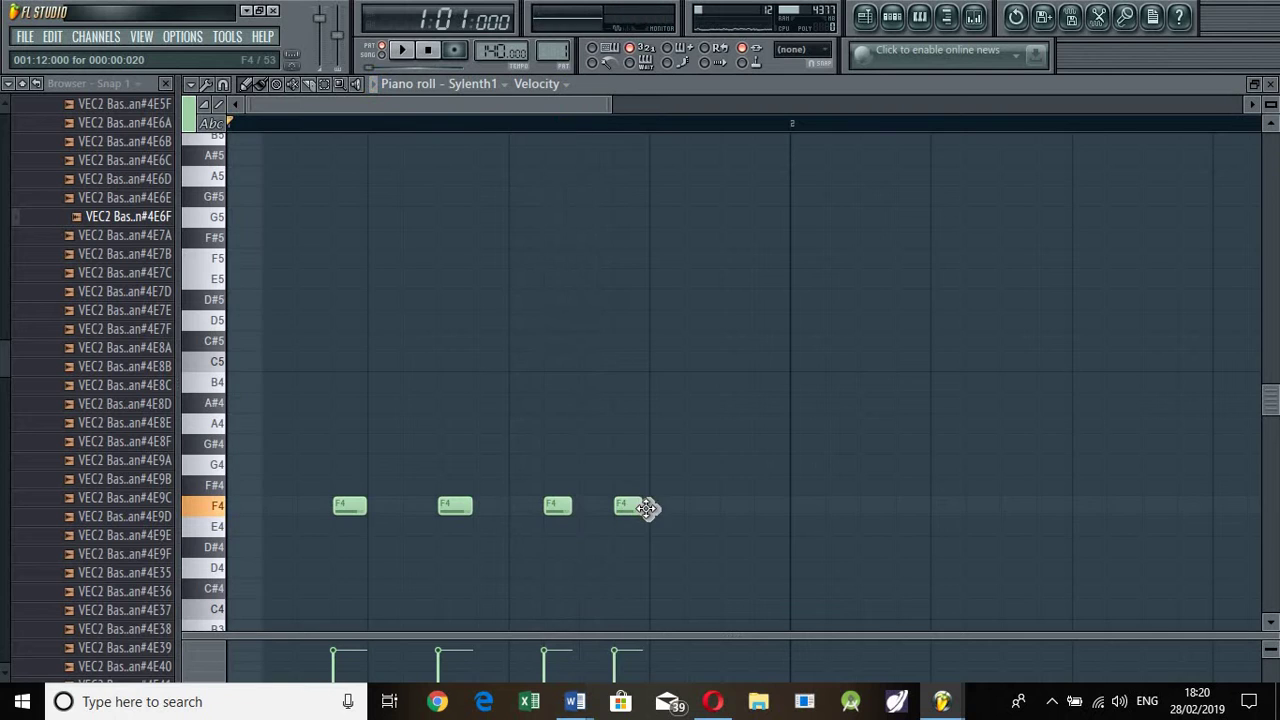
{"action": "key", "text": "space"}
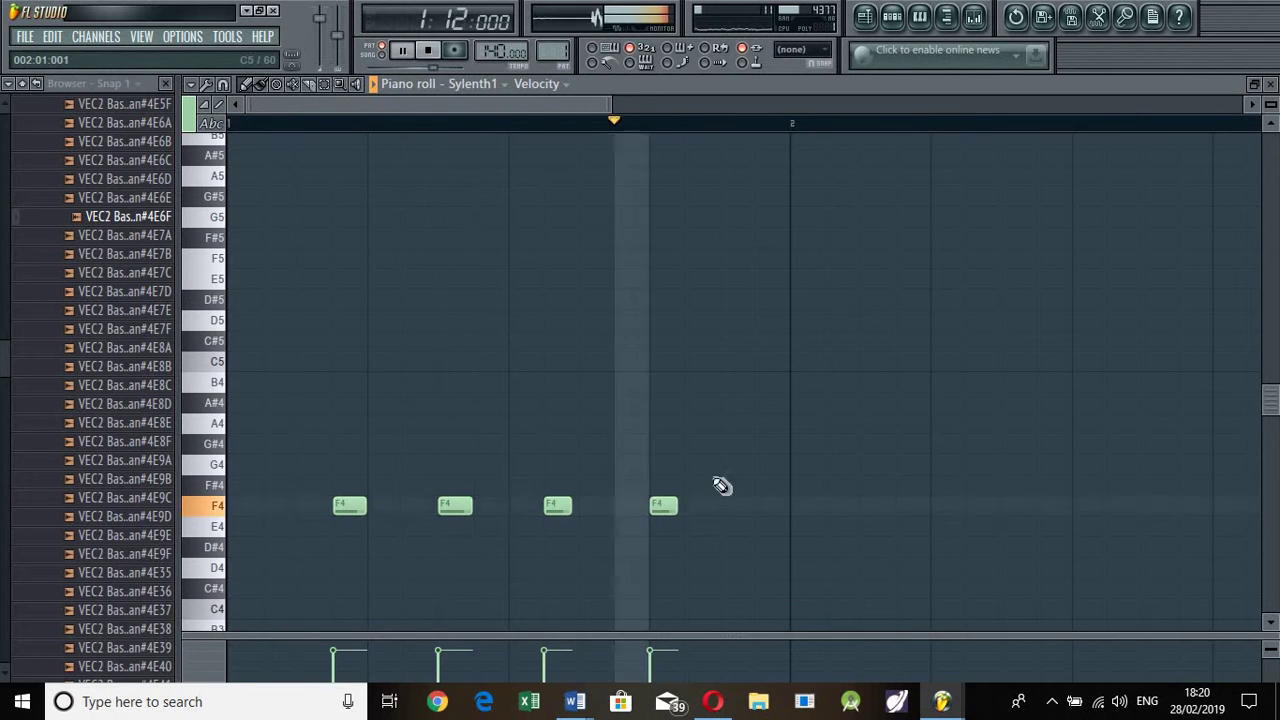
{"action": "key", "text": "space"}
{"action": "left_click_drag", "start_coordinate": [630, 511], "coordinate": [627, 511]}
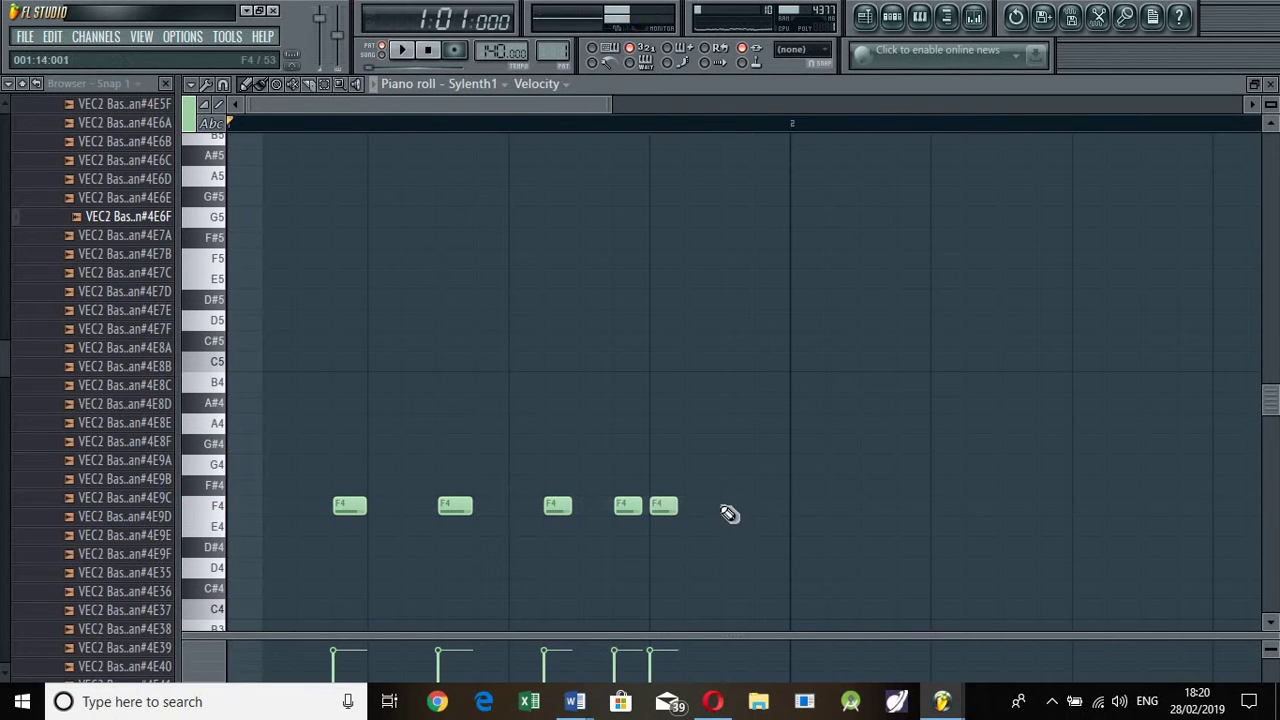
- Try moving the F4 note from step 12 to step 11 and audition the rhythm
{"action": "key", "text": "space"}
{"action": "key", "text": "space"}
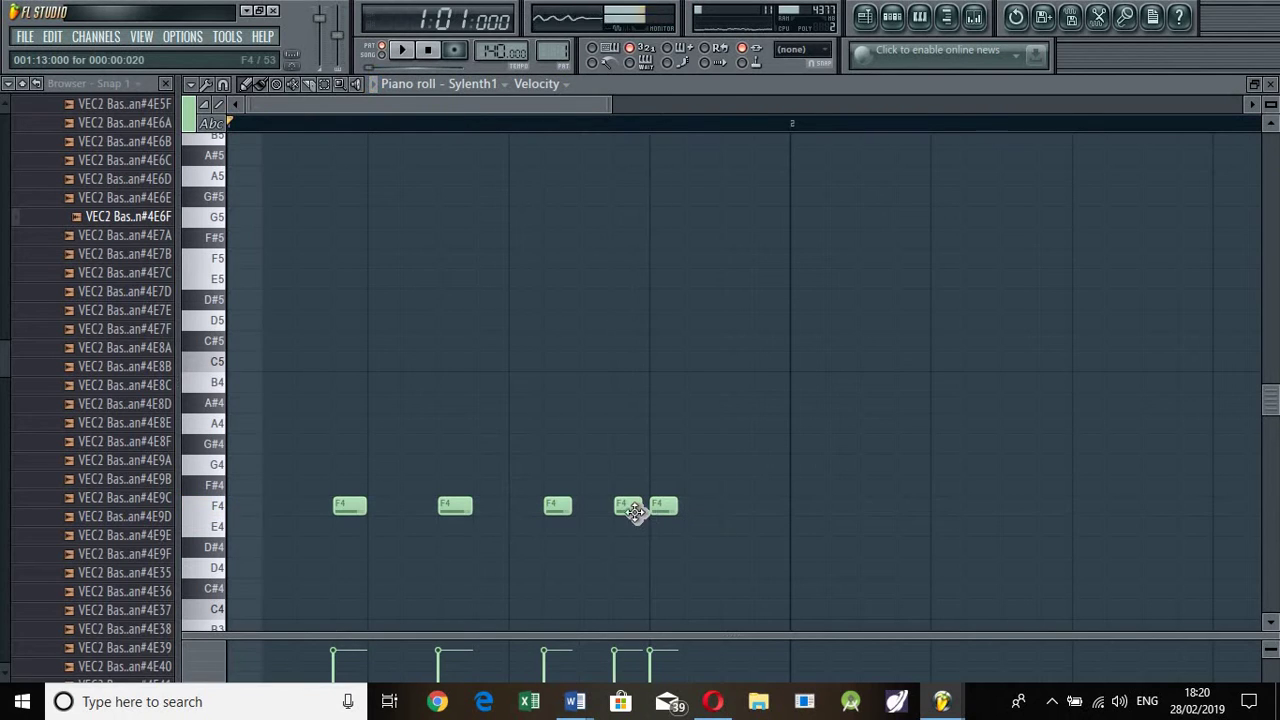
{"action": "left_click_drag", "start_coordinate": [619, 512], "coordinate": [593, 513]}
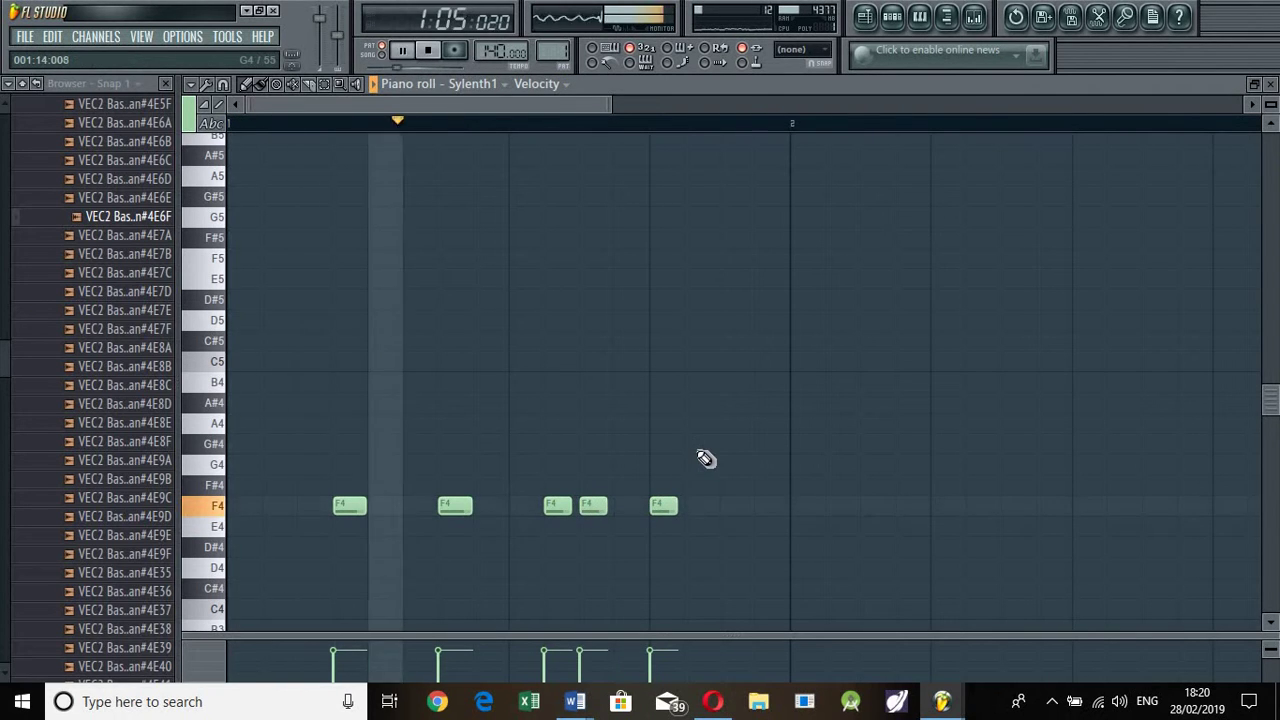
- Return the F4 note from step 11 to step 12 and add a short F4 note at step 14
{"action": "key", "text": "space"}
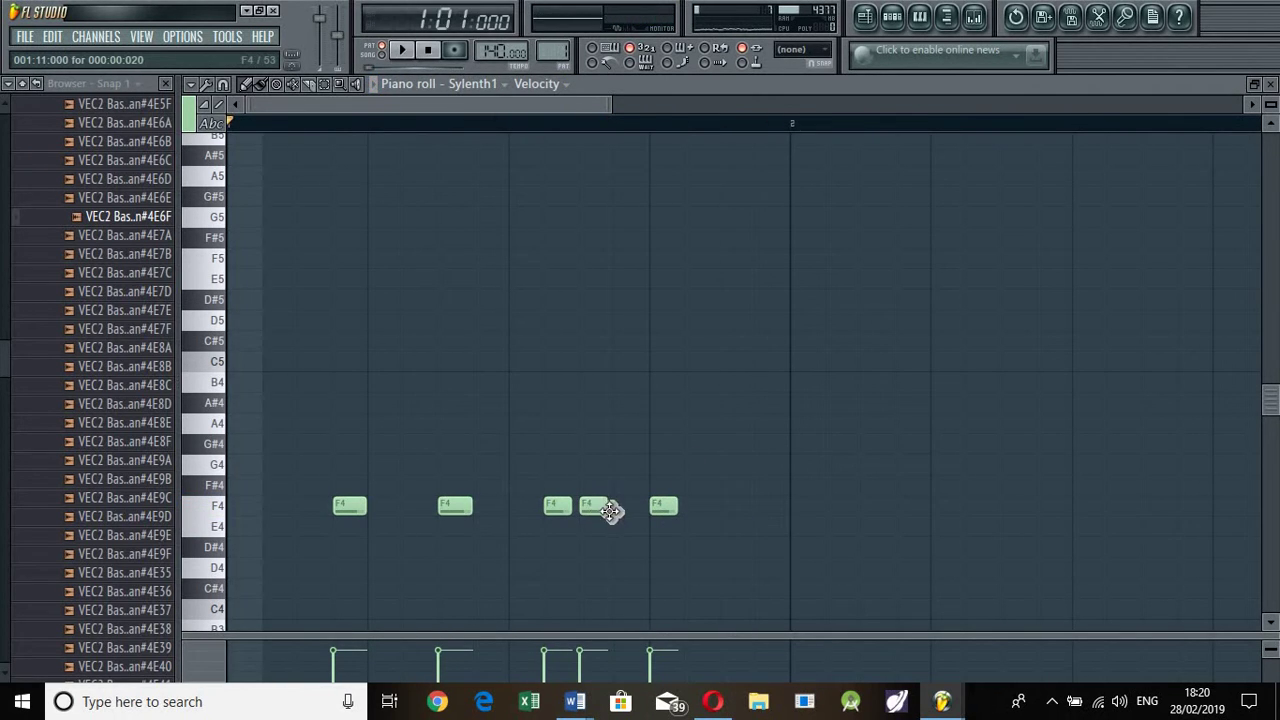
{"action": "key", "text": "space"}
{"action": "left_click", "coordinate": [692, 507]}
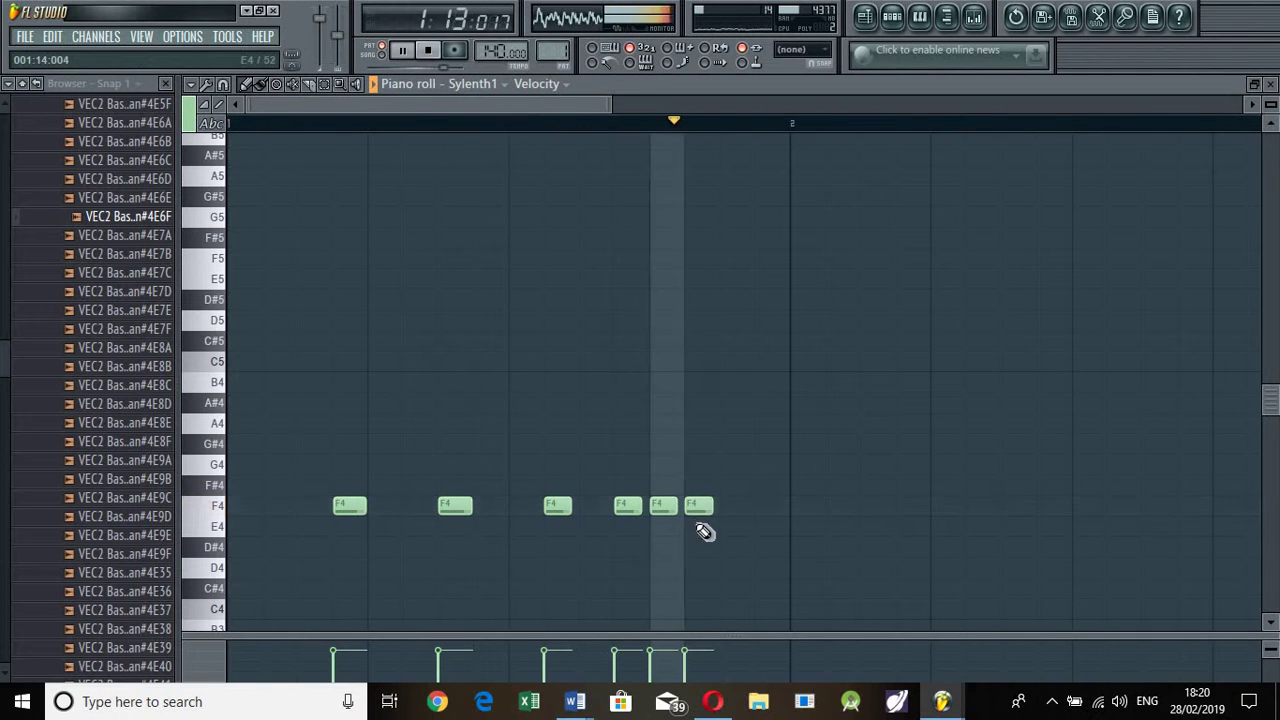
- Shift the closing F4 hits from steps 13 and 14 to steps 14 and 15, add one at step 16, and audition
{"action": "key", "text": "space"}
{"action": "left_click_drag", "start_coordinate": [716, 518], "coordinate": [747, 521]}
{"action": "key", "text": "space"}
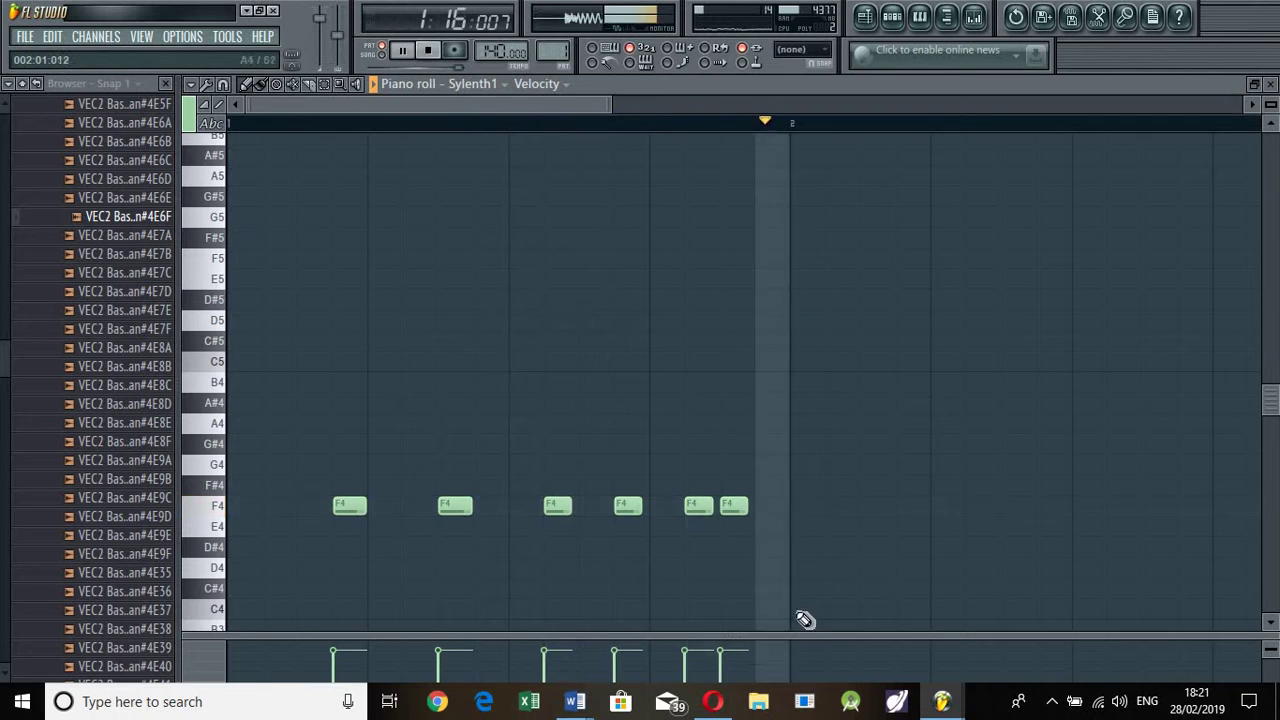
{"action": "key", "text": "space"}
{"action": "left_click", "coordinate": [763, 514]}
{"action": "key", "text": "space"}
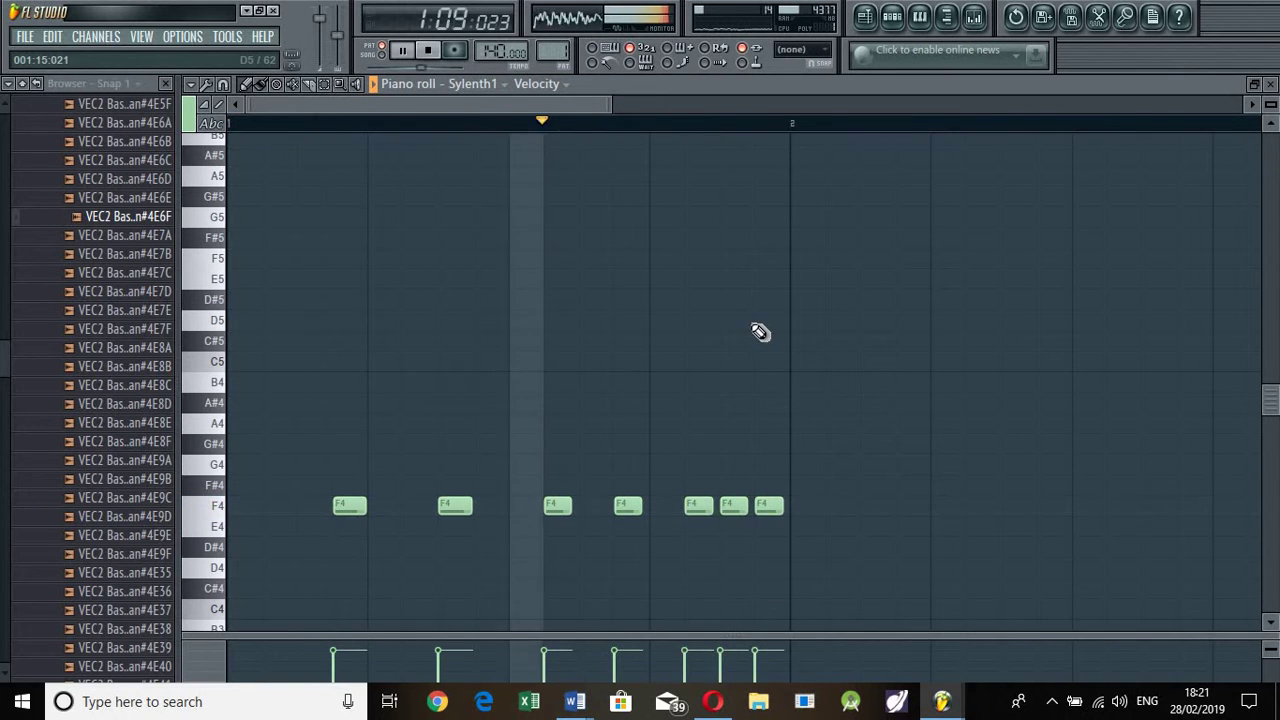
- Duplicate the seven F4 notes of bar 1 into bar 2 and audition the two bars
{"action": "key", "text": "space"}
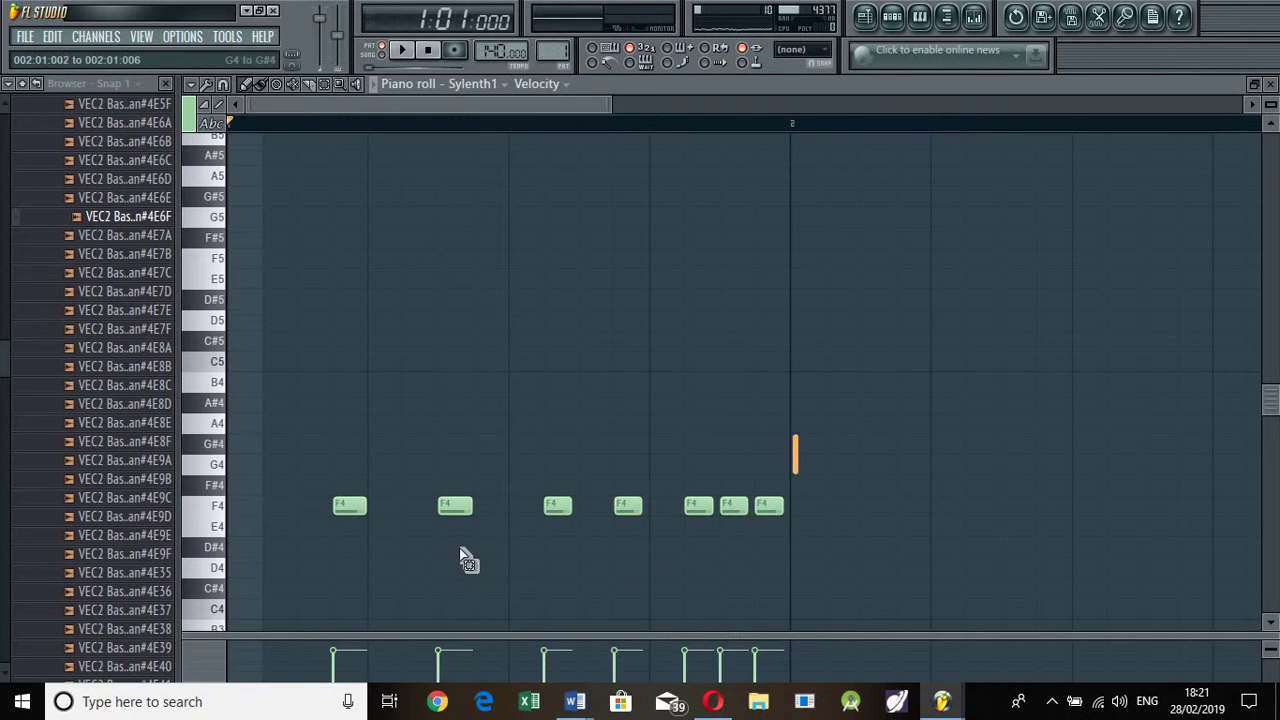
{"action": "left_click_drag", "start_coordinate": [800, 434], "coordinate": [900, 523]}
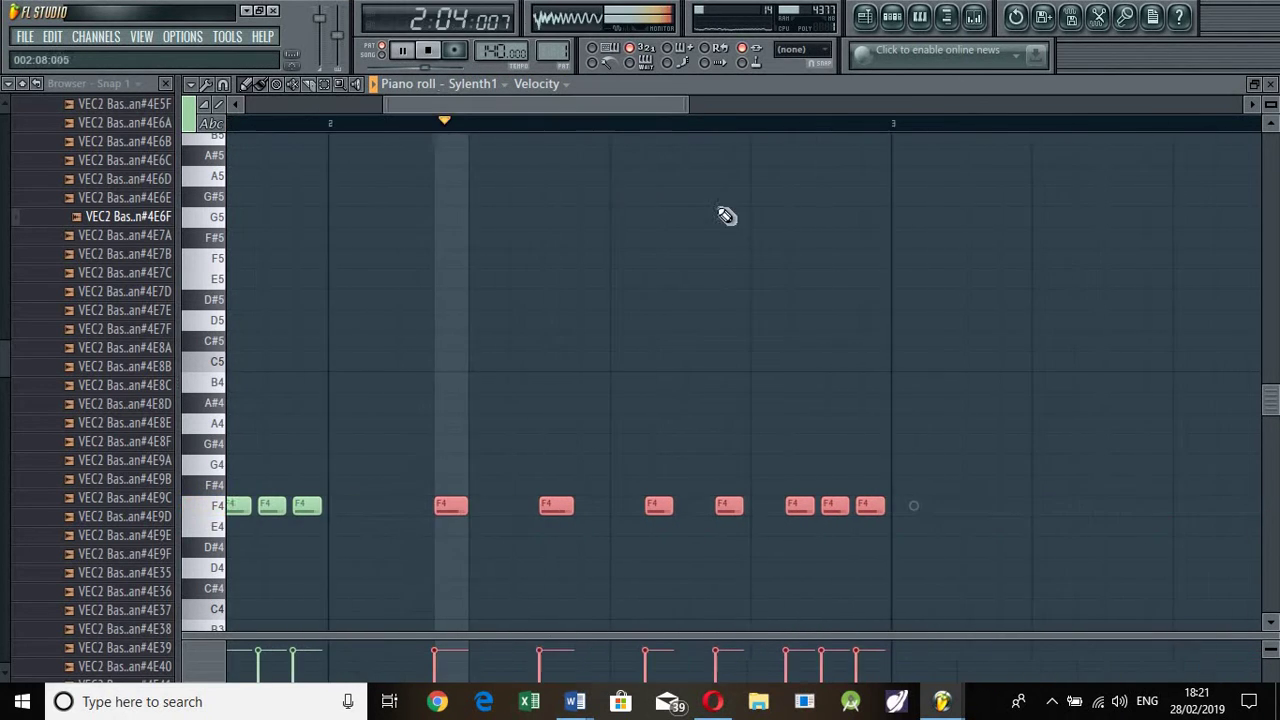
{"action": "key", "text": "space"}
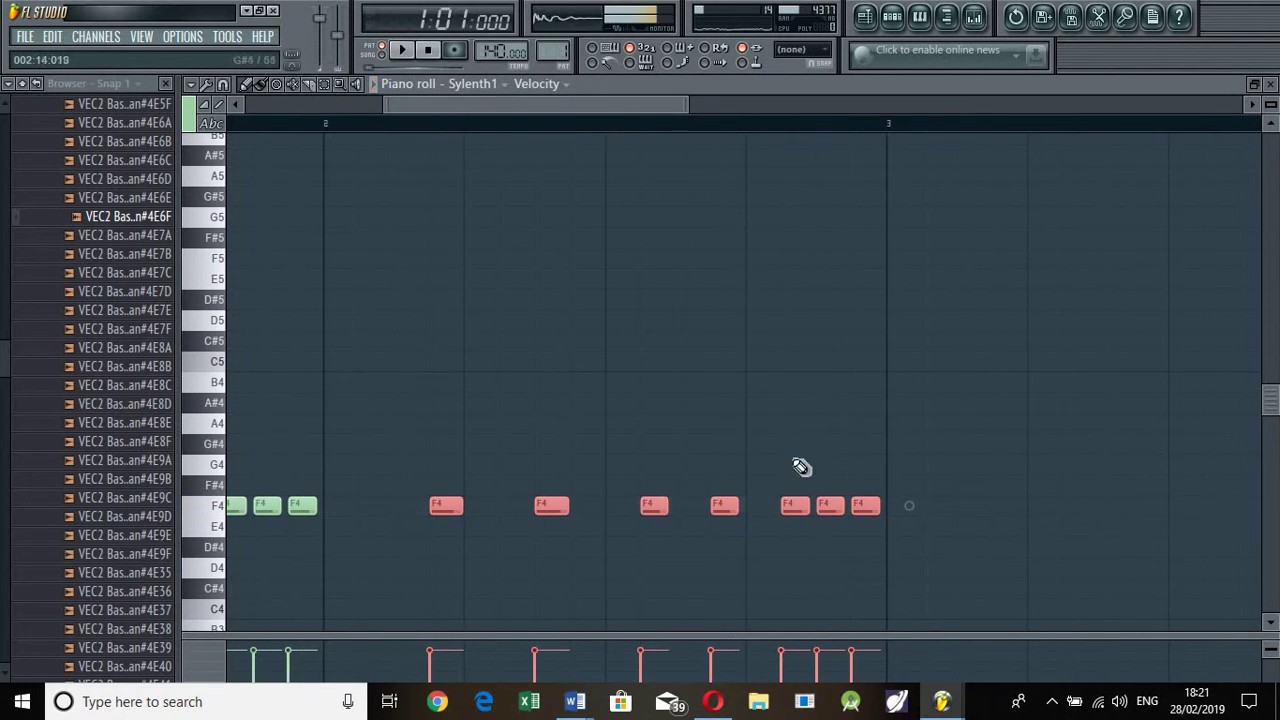
- In bar 2, add a short D#4 note at step 11 and lower the F4 at step 12 to D#4
{"action": "left_click", "coordinate": [700, 574]}
{"action": "mouse_move", "coordinate": [694, 546]}
{"action": "left_mouse_down"}
{"action": "mouse_move", "coordinate": [691, 594]}
{"action": "mouse_move", "coordinate": [693, 541]}
{"action": "left_mouse_up"}
{"action": "key", "text": "space"}
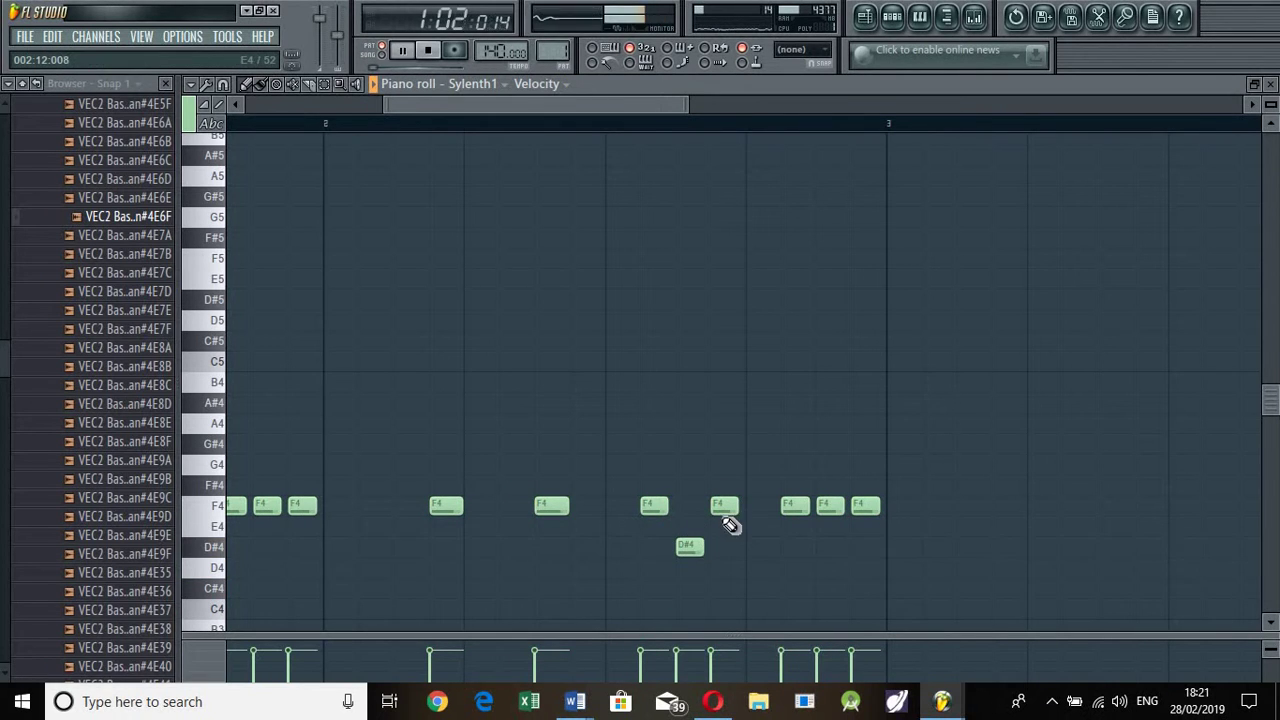
{"action": "left_click_drag", "start_coordinate": [724, 507], "coordinate": [723, 552]}
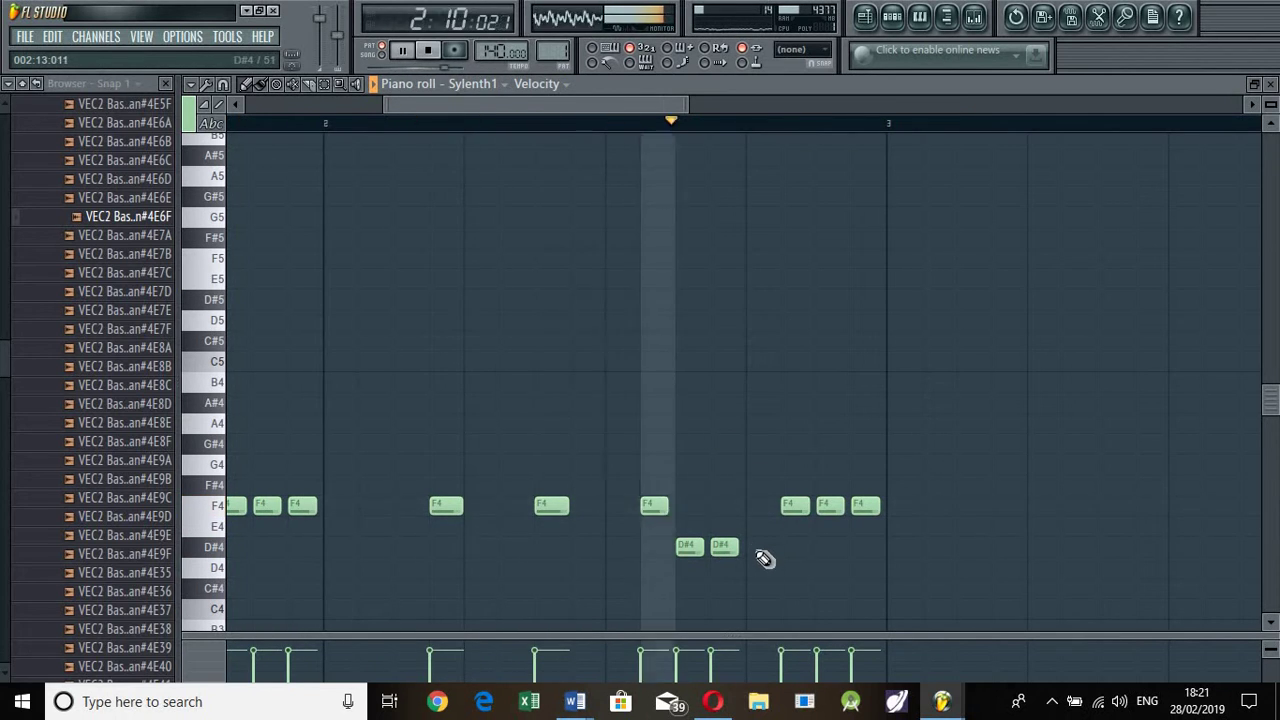
- Lengthen the bar 2 D#4 at step 12 to two steps and audition the pattern
{"action": "key", "text": "space"}
{"action": "key", "text": "space"}
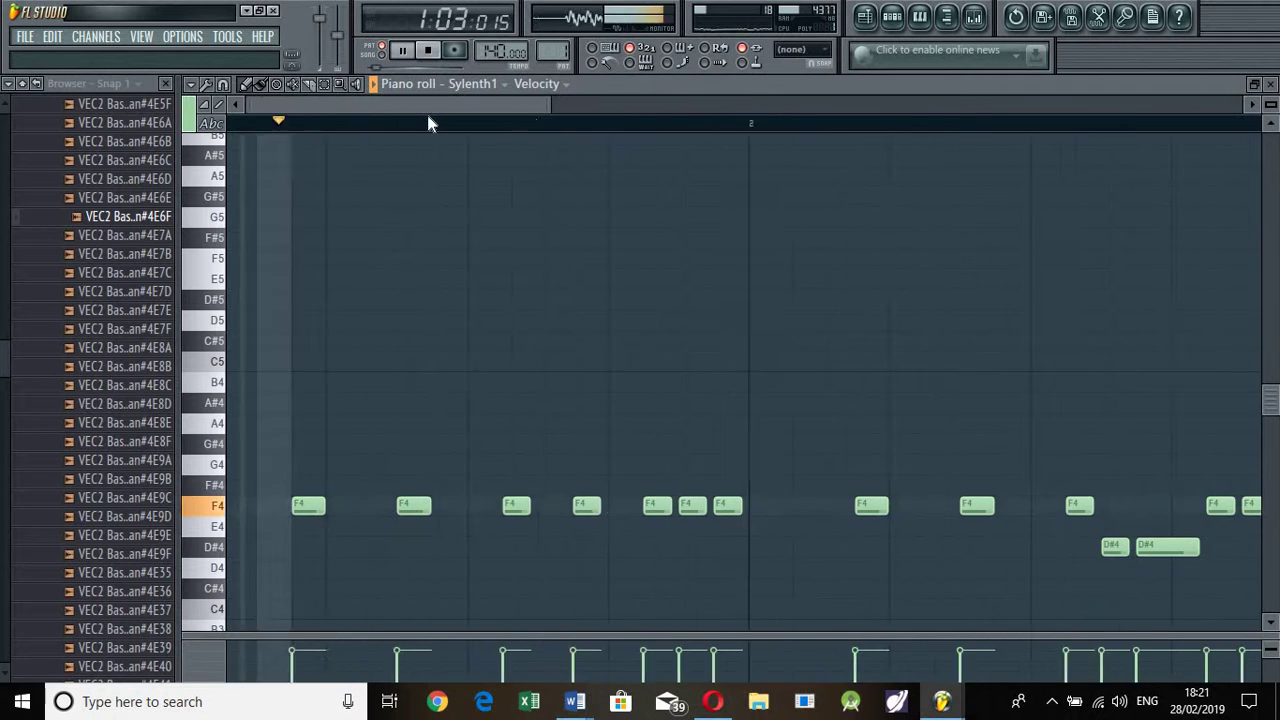
{"action": "key", "text": "space"}
{"action": "key", "text": "space"}
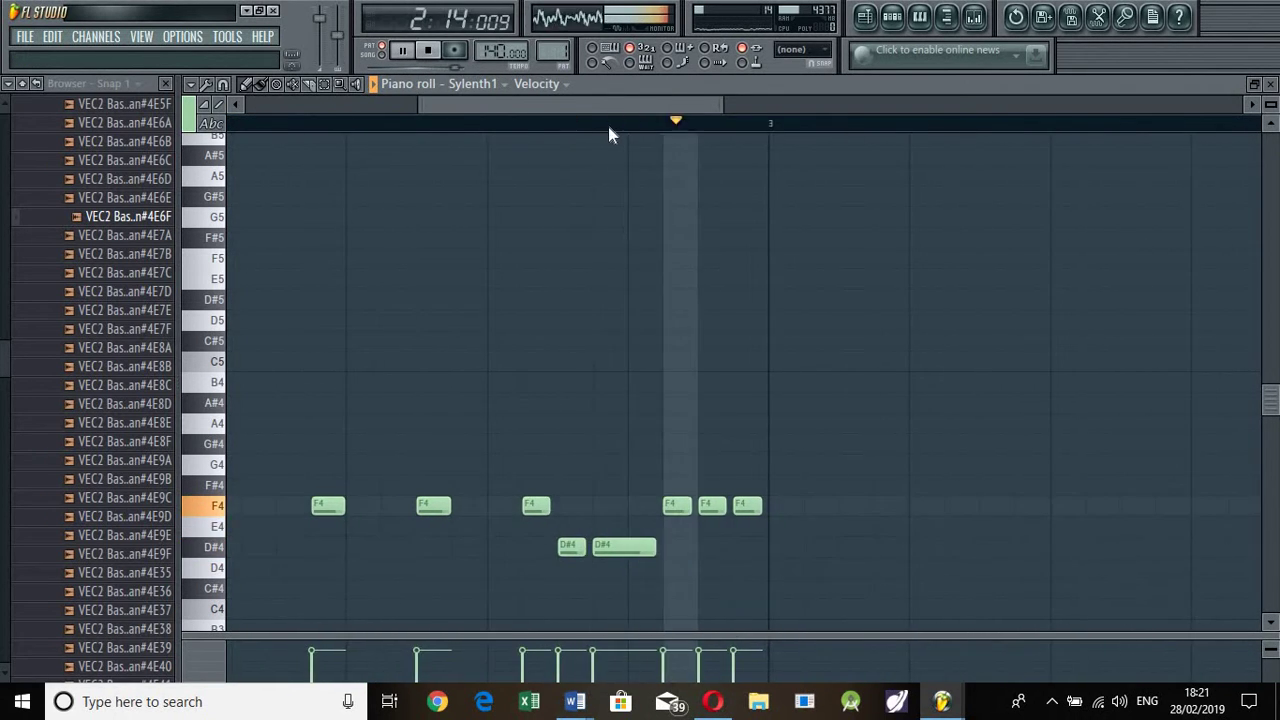
{"action": "key", "text": "space"}
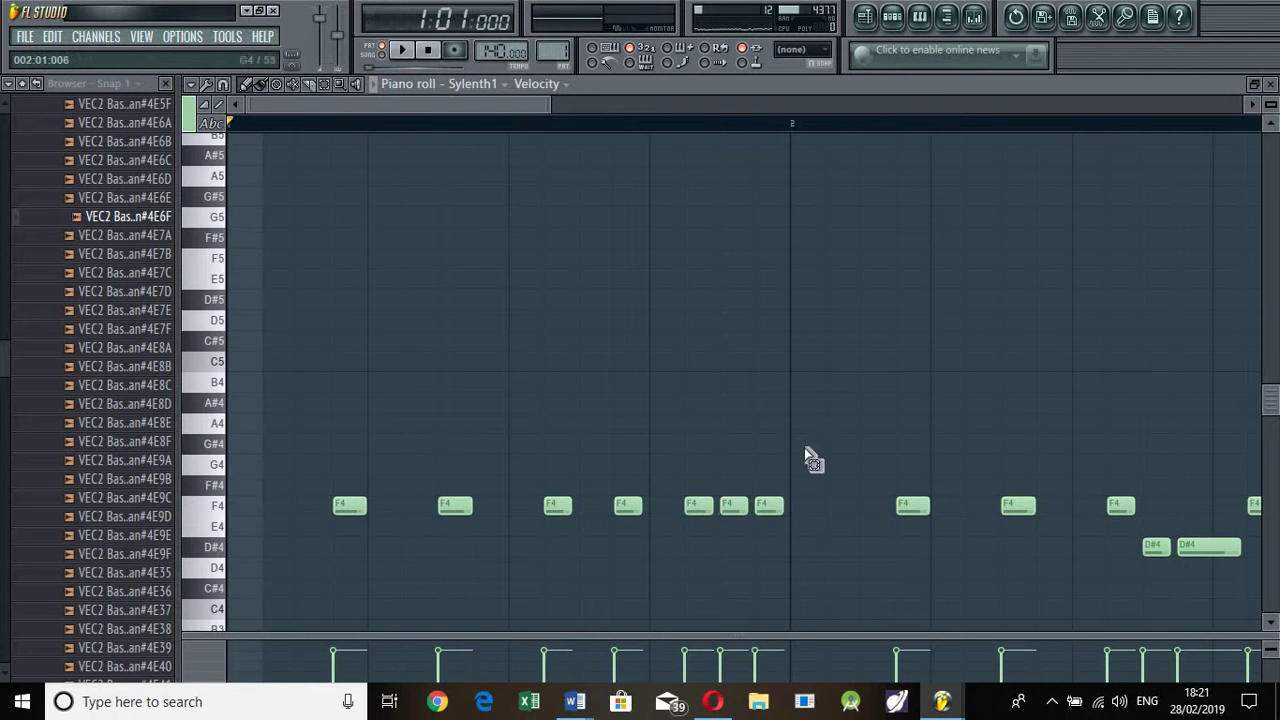
- Copy the bar 1 F4 rhythm into bar 3 and audition the pattern
{"action": "left_click_drag", "start_coordinate": [816, 413], "coordinate": [1045, 503]}
{"action": "key", "text": "space"}
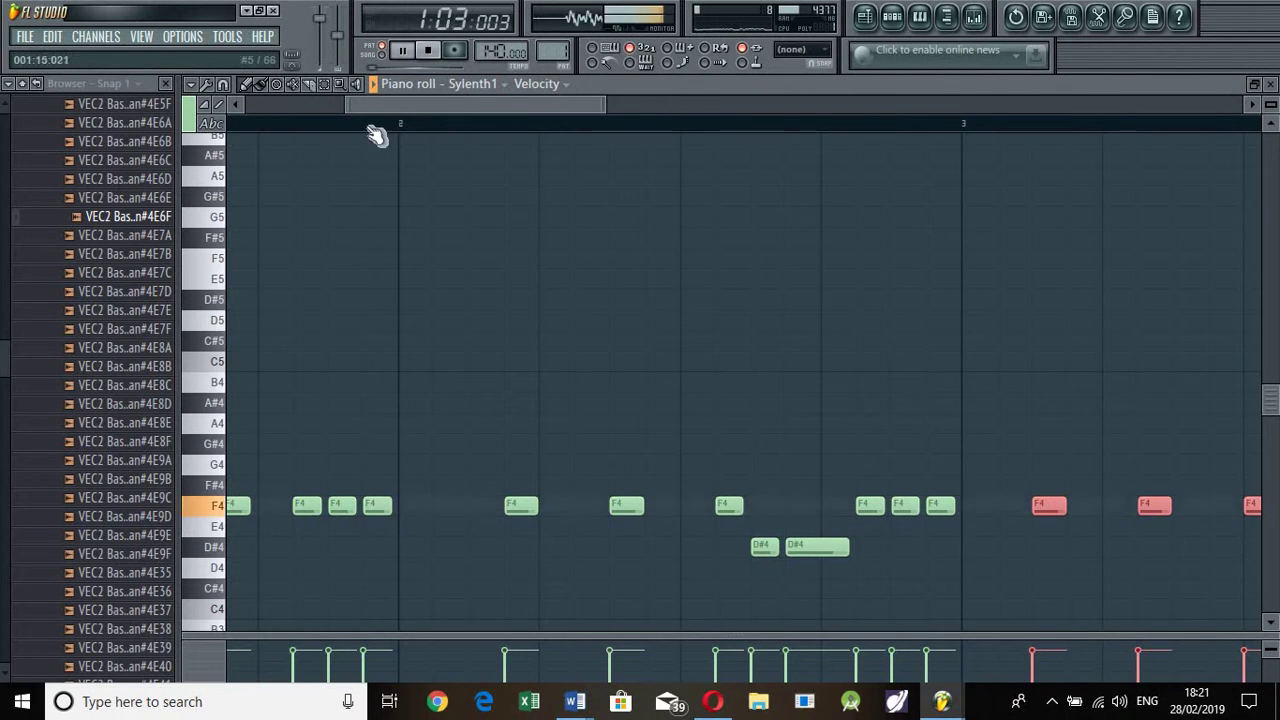
{"action": "left_click_drag", "start_coordinate": [415, 109], "coordinate": [497, 110]}
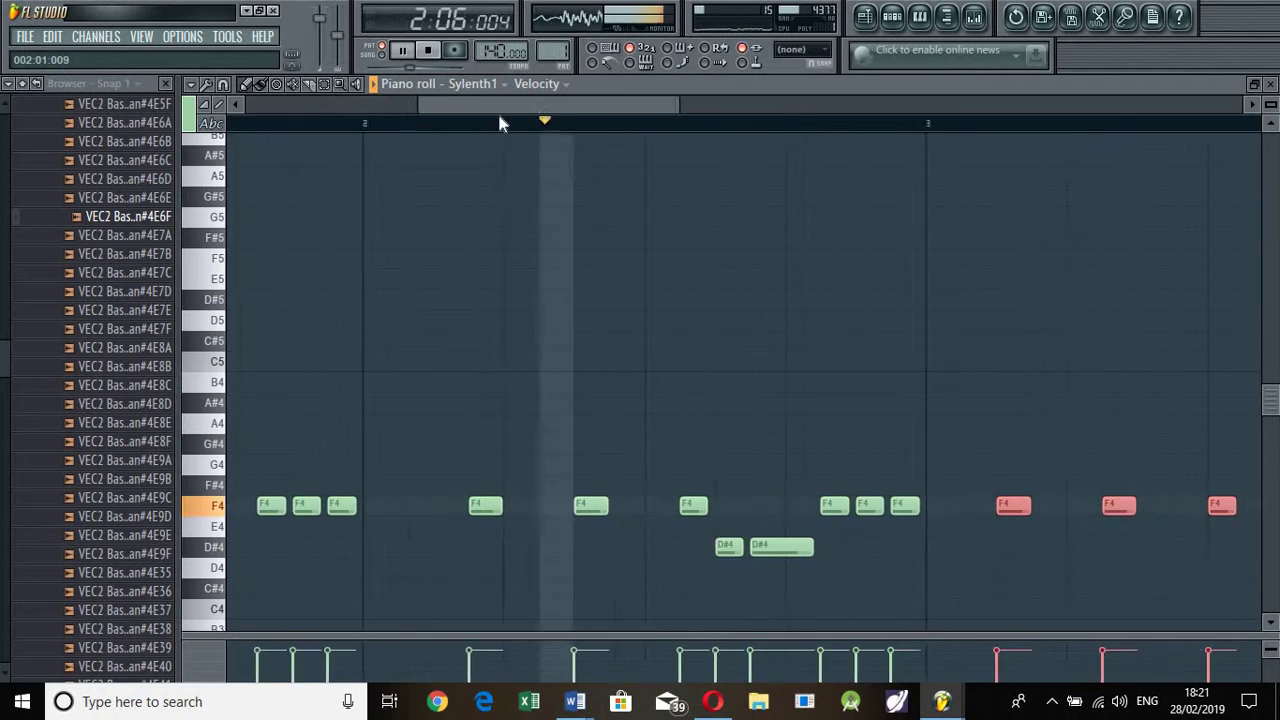
{"action": "key", "text": "space"}
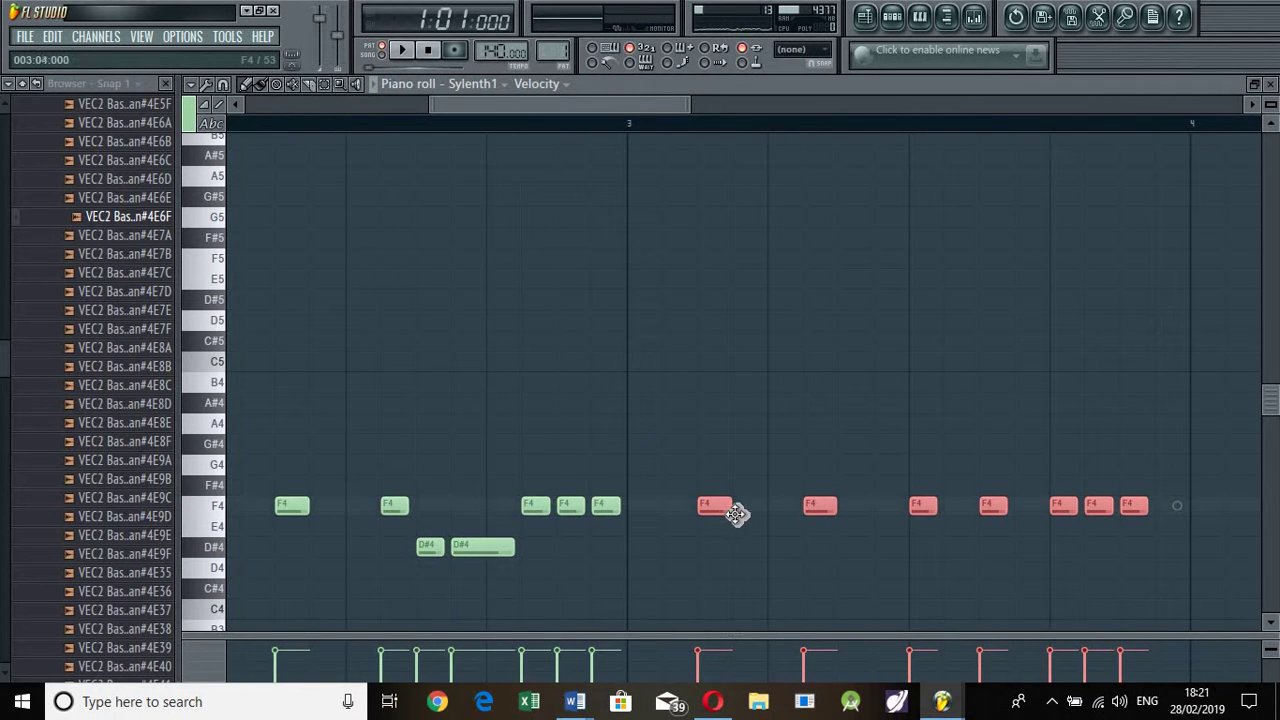
- Shift the selected F4 notes in bar 3 one step later and play the pattern
{"action": "left_click_drag", "start_coordinate": [735, 513], "coordinate": [770, 513]}
{"action": "key", "text": "space"}
{"action": "left_click_drag", "start_coordinate": [548, 104], "coordinate": [657, 137]}
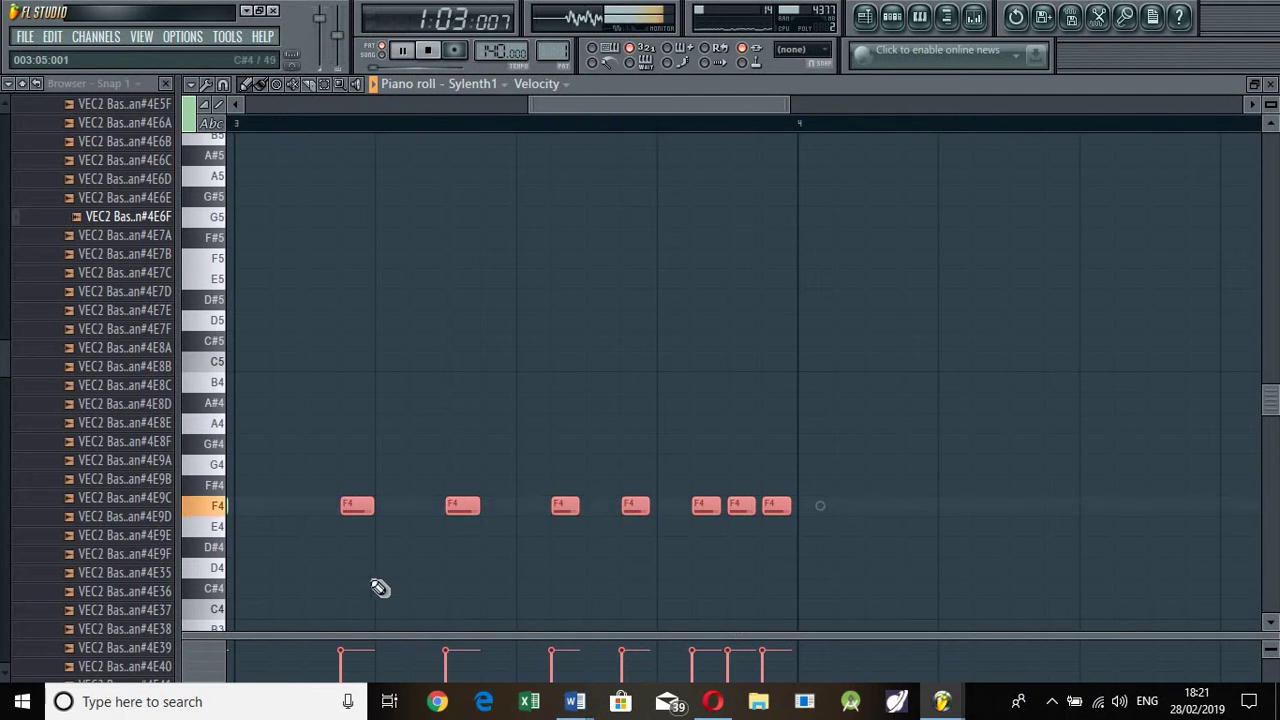
- Duplicate the bar 3 F4 notes into bar 4 and clear the note selection
{"action": "key", "text": "ctrl+b"}
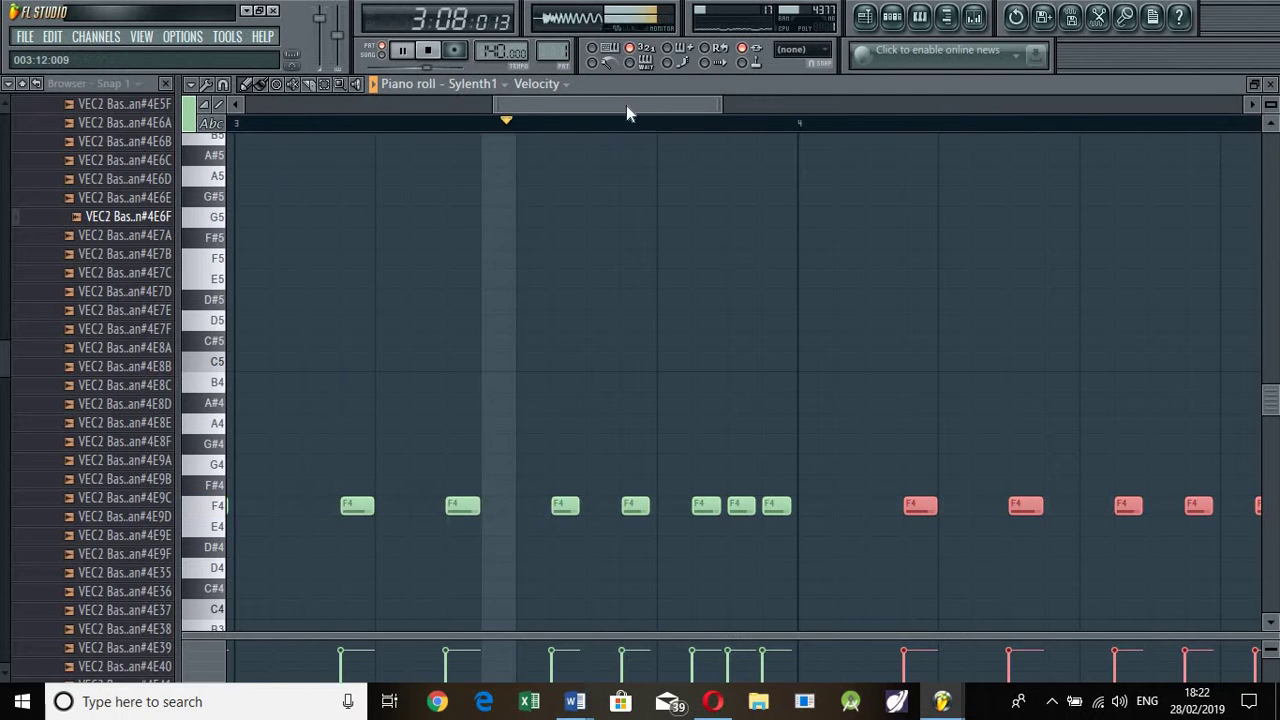
{"action": "key", "text": "space"}
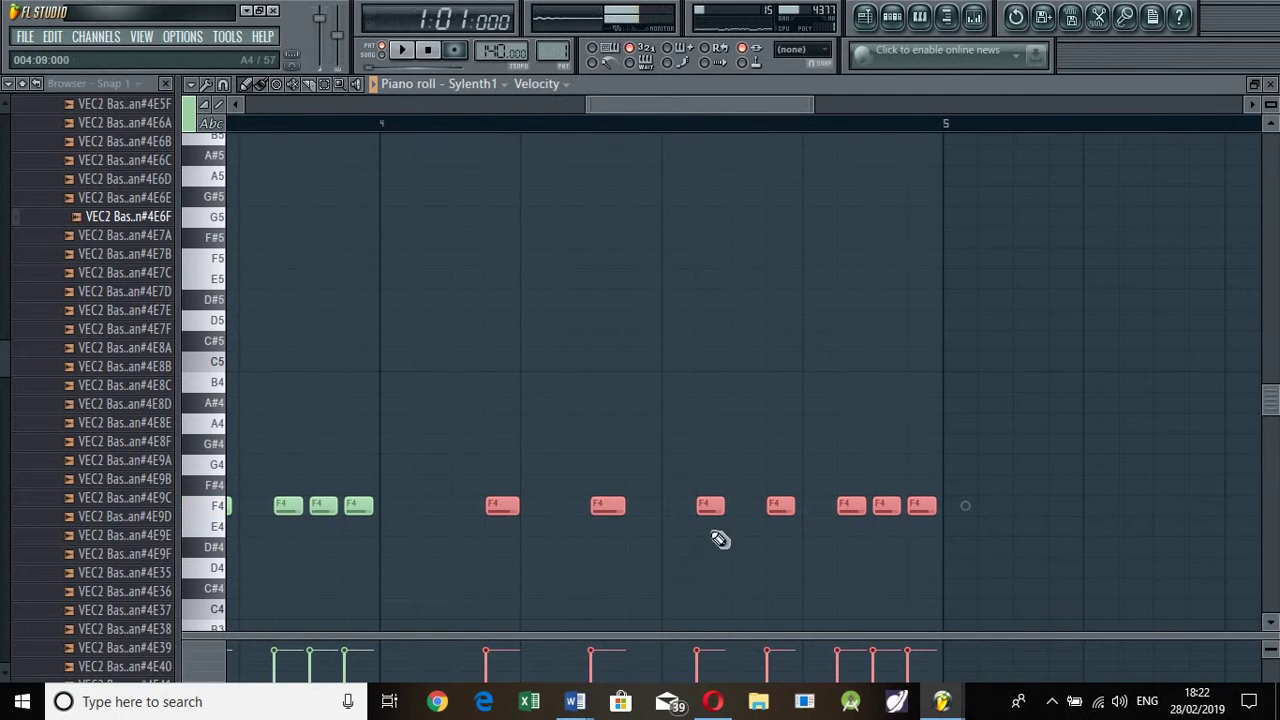
{"action": "left_click", "coordinate": [731, 570]}
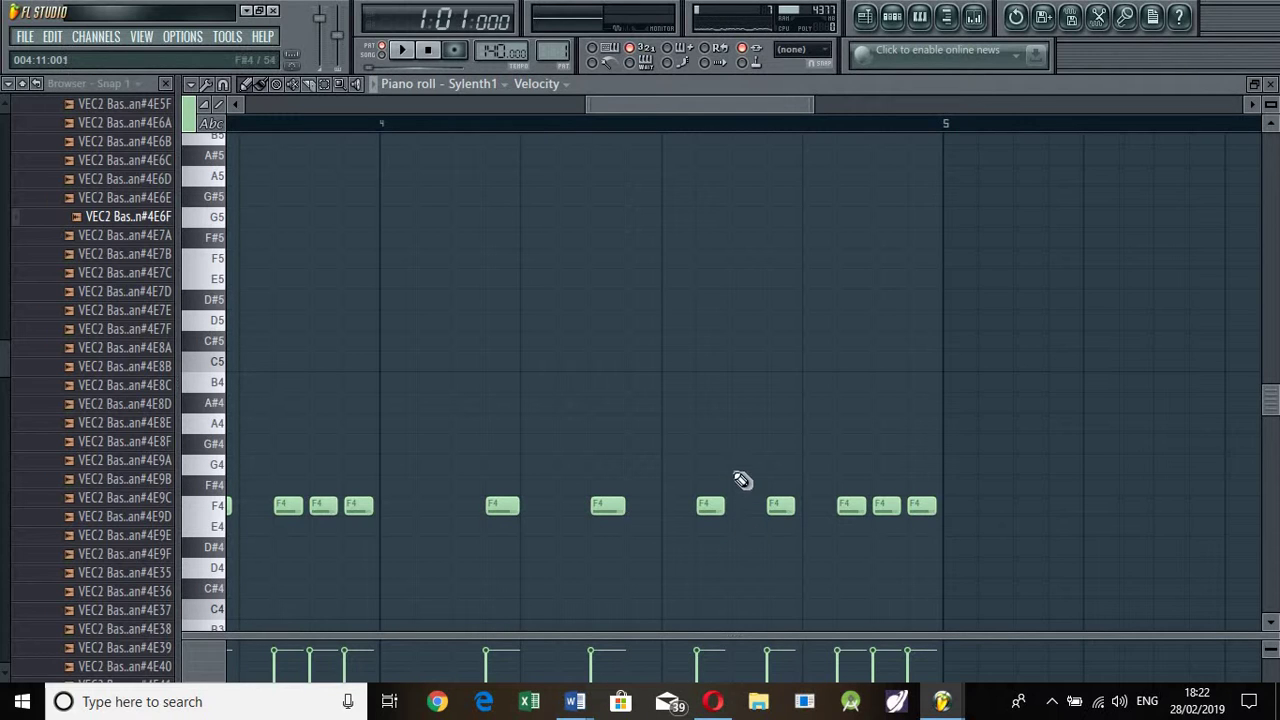
- Try short G4 and G#4 notes at step 11 of bar 4, removing each one
{"action": "left_click", "coordinate": [740, 464]}
{"action": "right_click", "coordinate": [763, 464]}
{"action": "left_click", "coordinate": [741, 447]}
{"action": "right_click", "coordinate": [748, 446]}
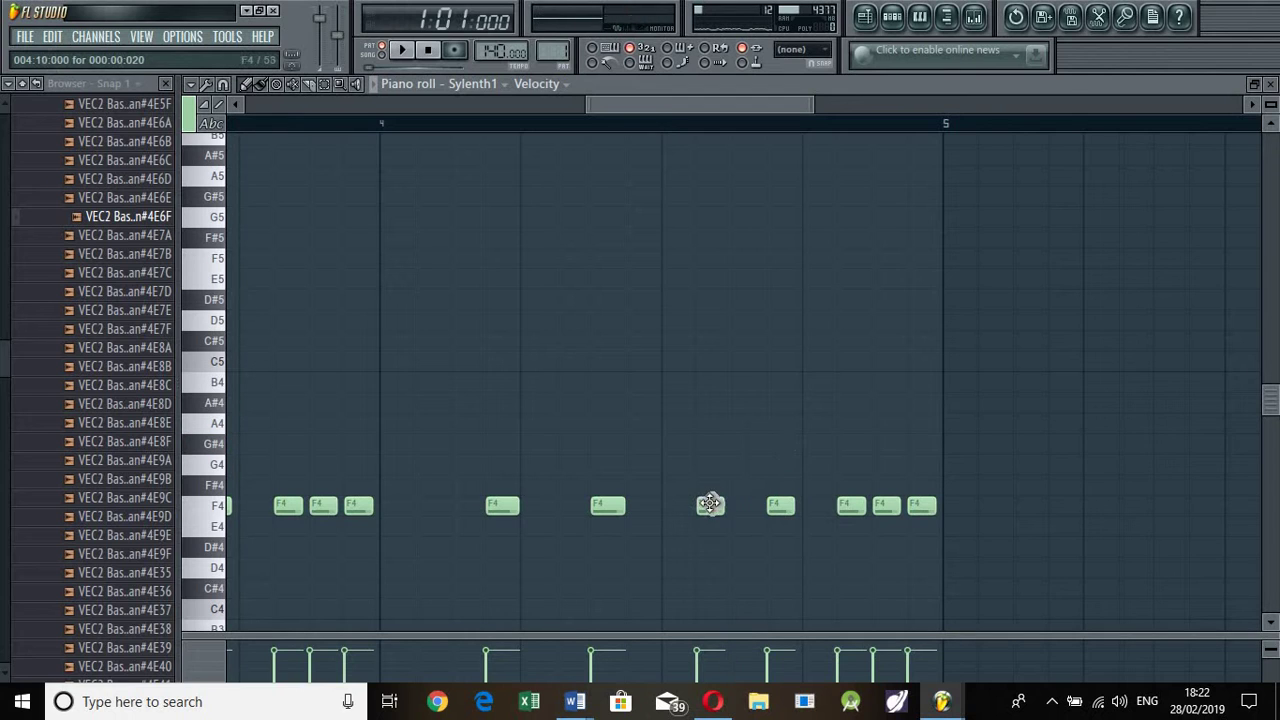
- In bar 4, form three short A4 notes at steps 11 to 13, raising the existing F4 at step 12
{"action": "mouse_move", "coordinate": [741, 447]}
{"action": "left_mouse_down"}
{"action": "mouse_move", "coordinate": [740, 400]}
{"action": "mouse_move", "coordinate": [742, 432]}
{"action": "left_mouse_up"}
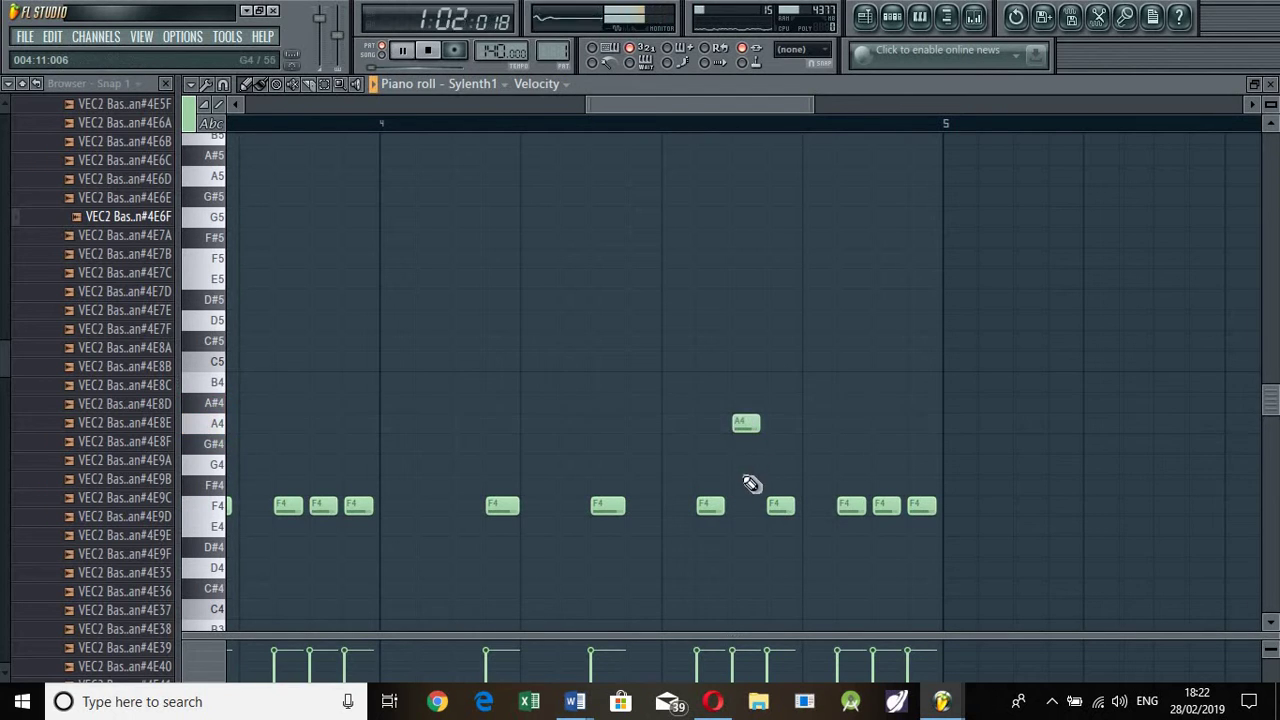
{"action": "left_click_drag", "start_coordinate": [781, 508], "coordinate": [791, 422]}
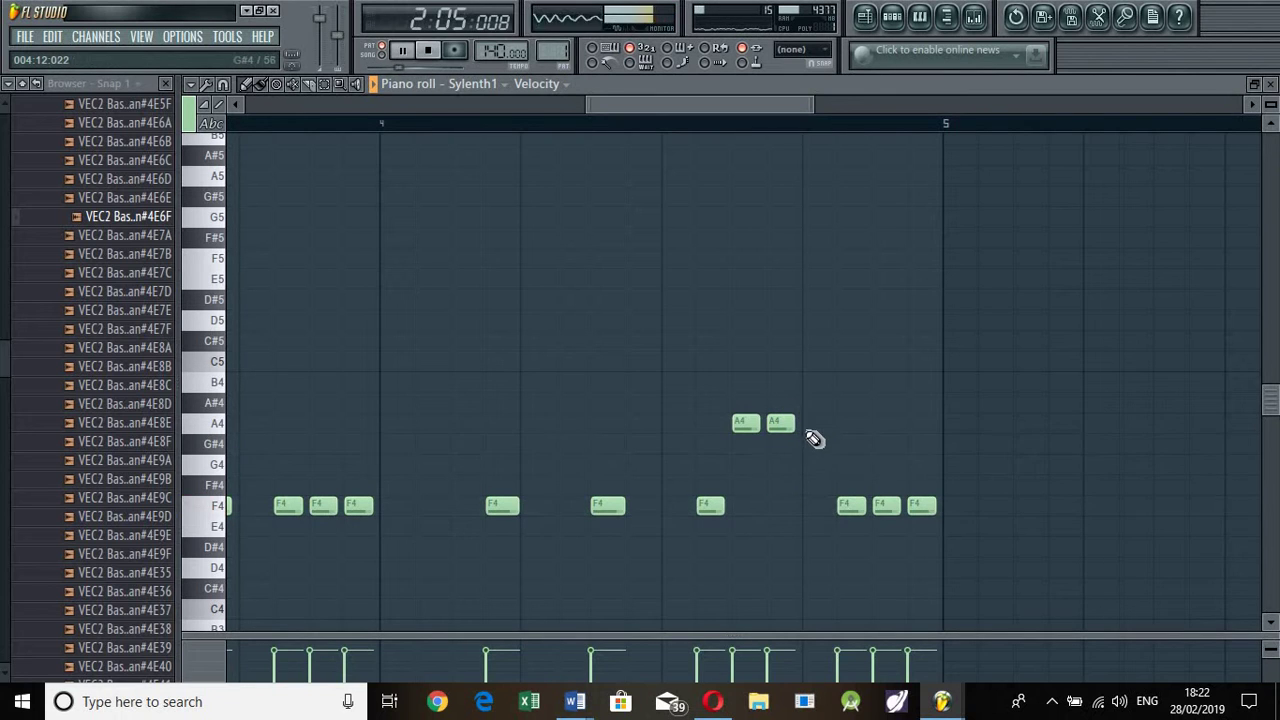
{"action": "left_click", "coordinate": [816, 424]}
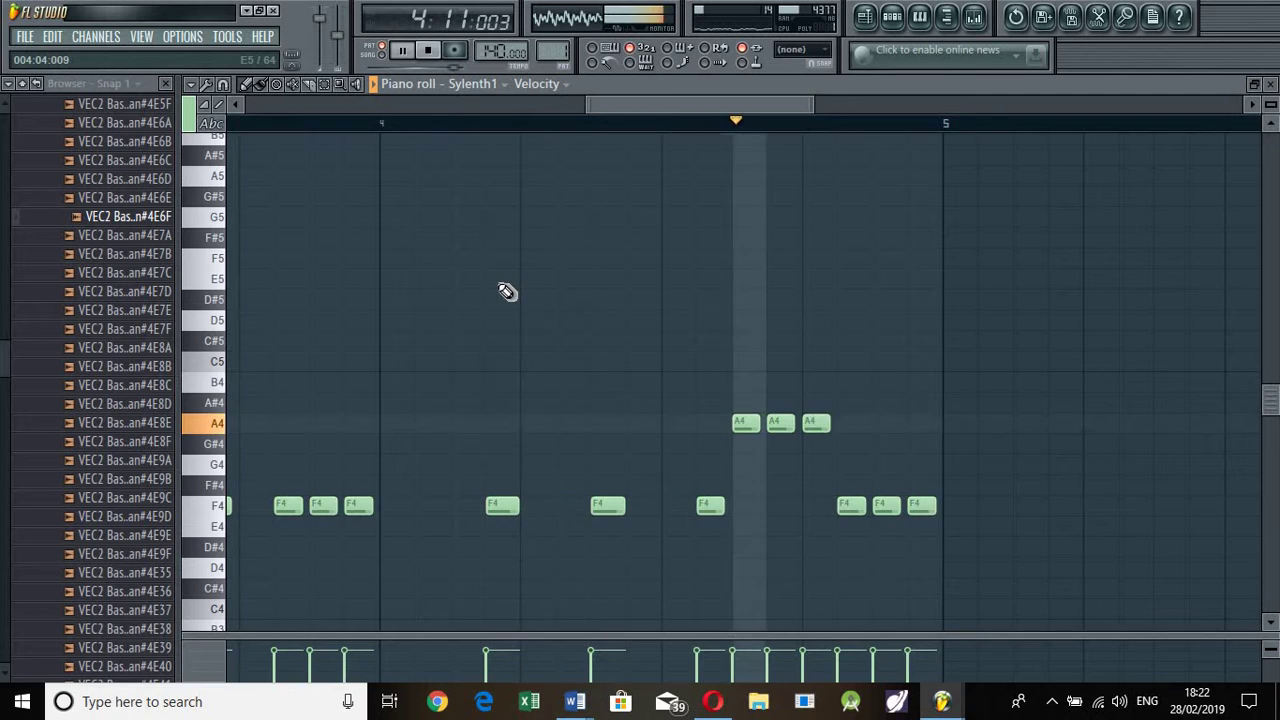
- In bar 4, extend the step 14 F4 over step 15 in place of the note there and raise the step 16 F4 to F5
{"action": "key", "text": "space"}
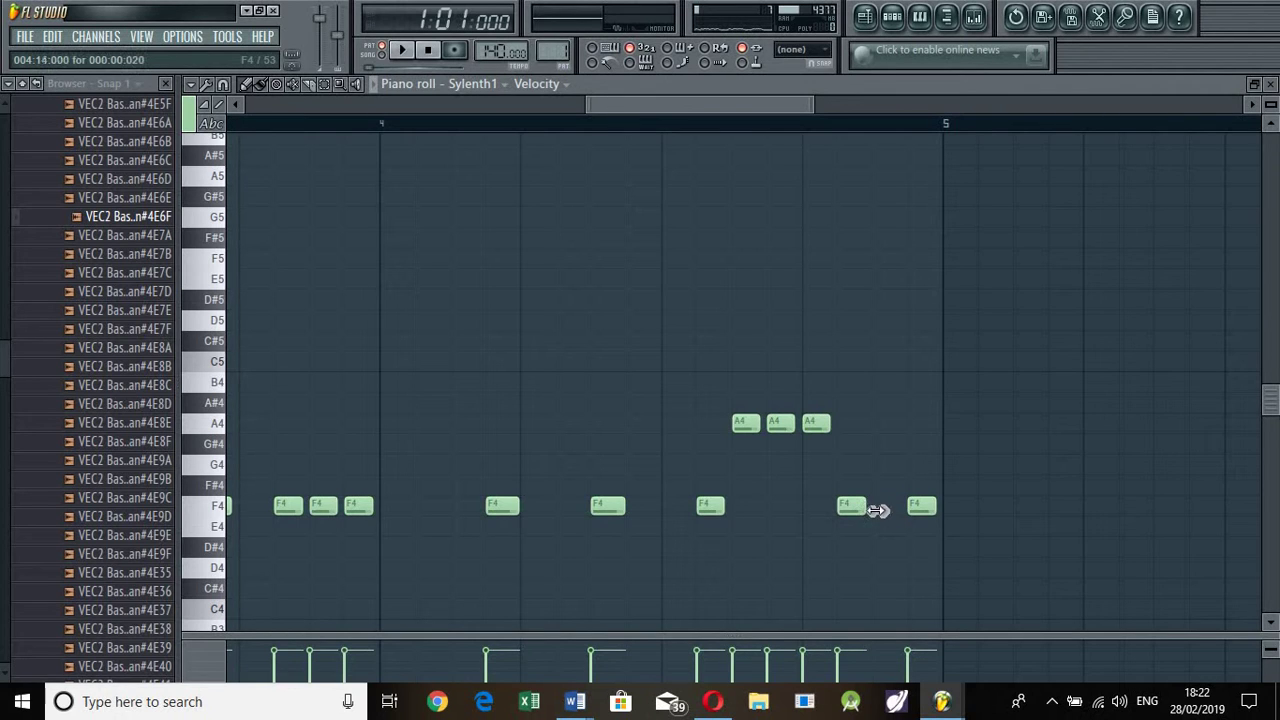
{"action": "left_click_drag", "start_coordinate": [918, 506], "coordinate": [926, 255]}
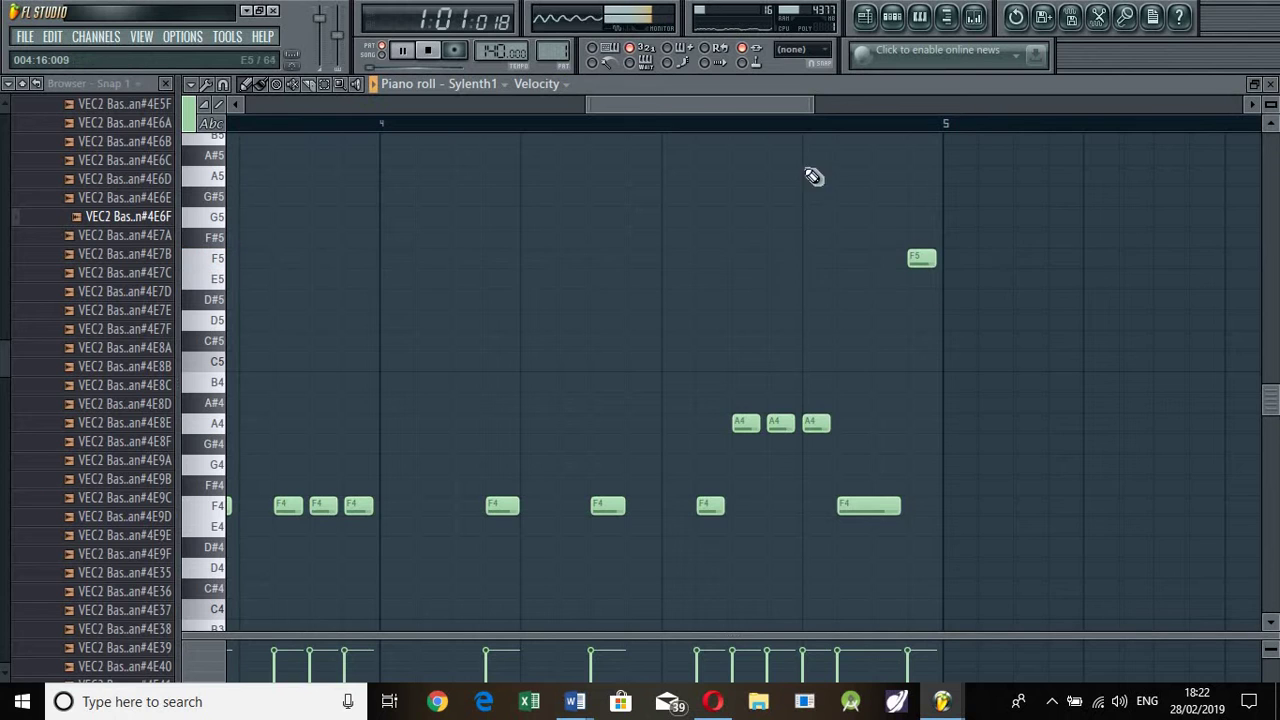
{"action": "mouse_move", "coordinate": [720, 109]}
{"action": "left_mouse_down"}
{"action": "mouse_move", "coordinate": [658, 112]}
{"action": "mouse_move", "coordinate": [702, 112]}
{"action": "left_mouse_up"}
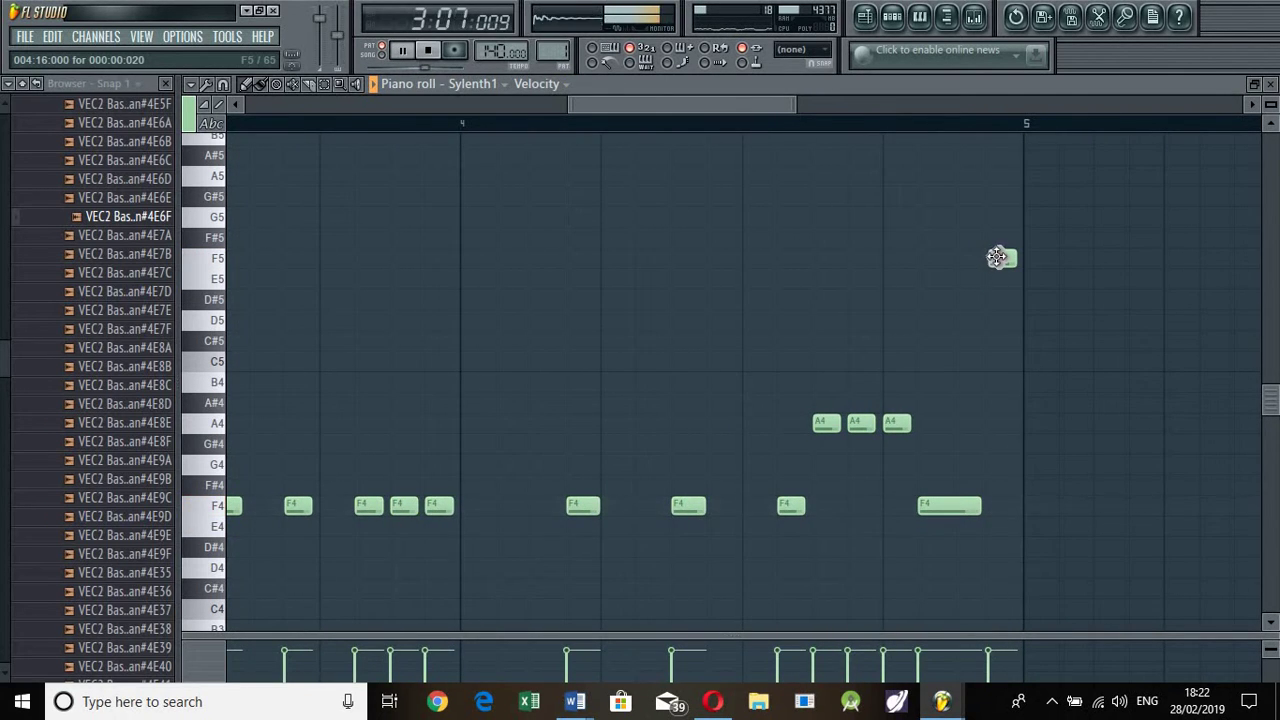
- Make the F5 at the end of bar 4 span steps 15 and 16 and audition the pattern
{"action": "mouse_move", "coordinate": [996, 257]}
{"action": "left_mouse_down"}
{"action": "mouse_move", "coordinate": [971, 258]}
{"action": "mouse_move", "coordinate": [1015, 261]}
{"action": "left_mouse_up"}
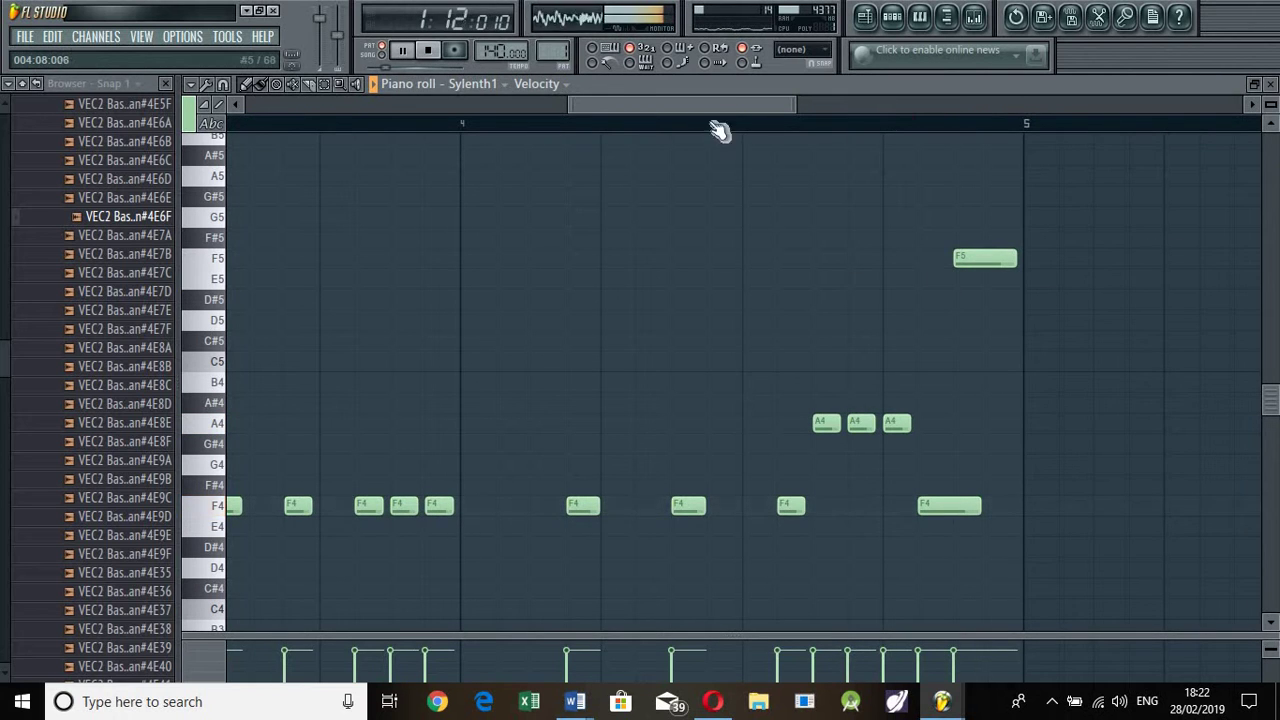
{"action": "left_click_drag", "start_coordinate": [692, 104], "coordinate": [775, 133]}
{"action": "key", "text": "space"}
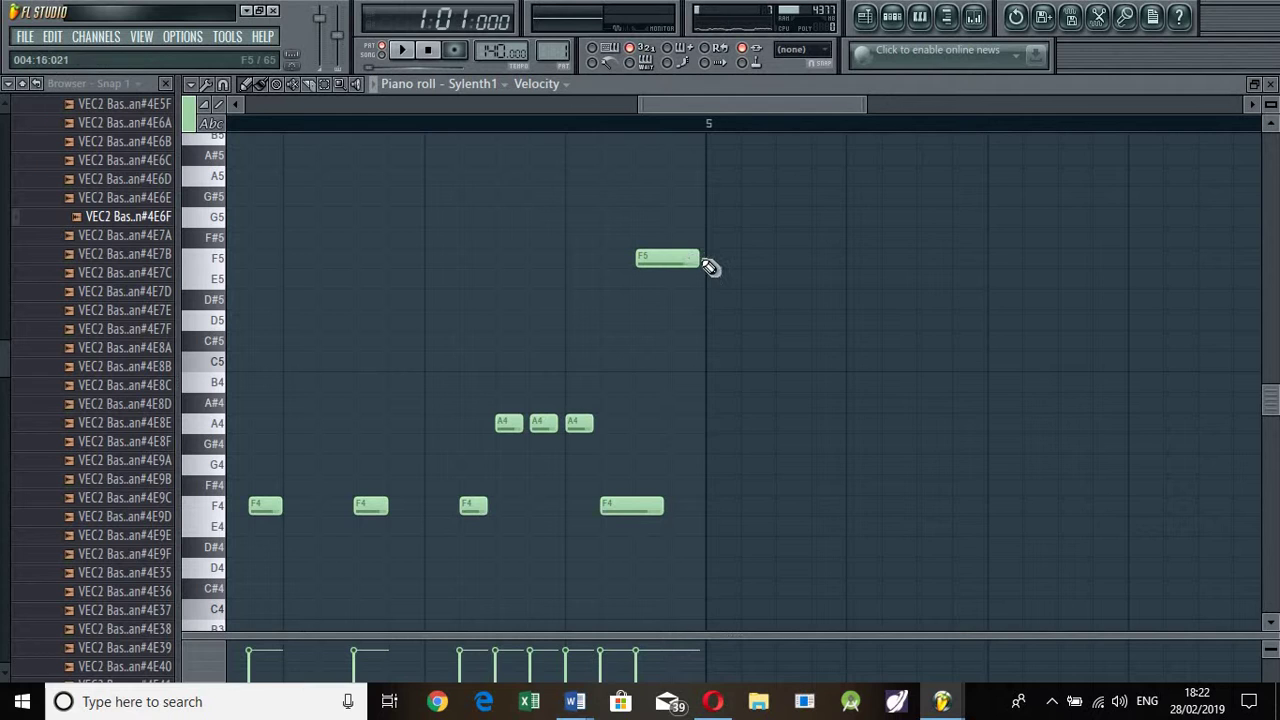
- Shorten the F5 to step 15, place a short C#5 at step 16, and play back the full four-bar pattern
{"action": "left_click", "coordinate": [692, 263]}
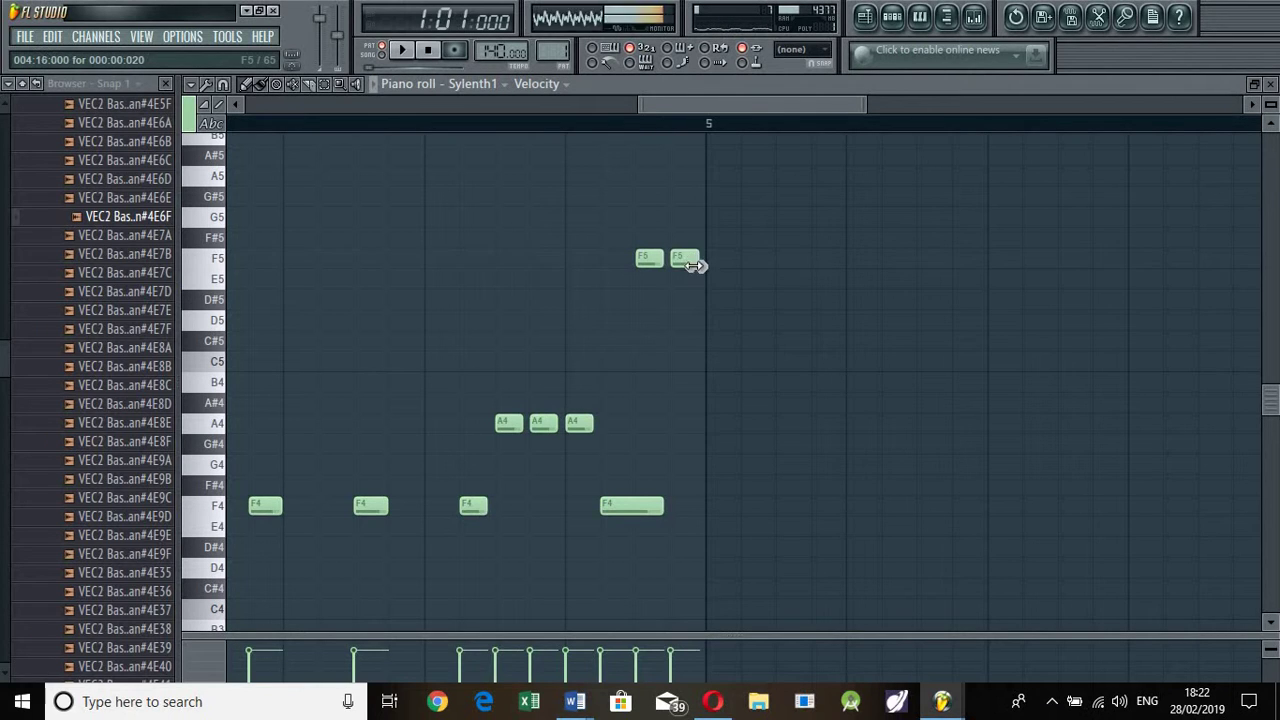
{"action": "left_click_drag", "start_coordinate": [685, 296], "coordinate": [689, 341]}
{"action": "key", "text": "space"}
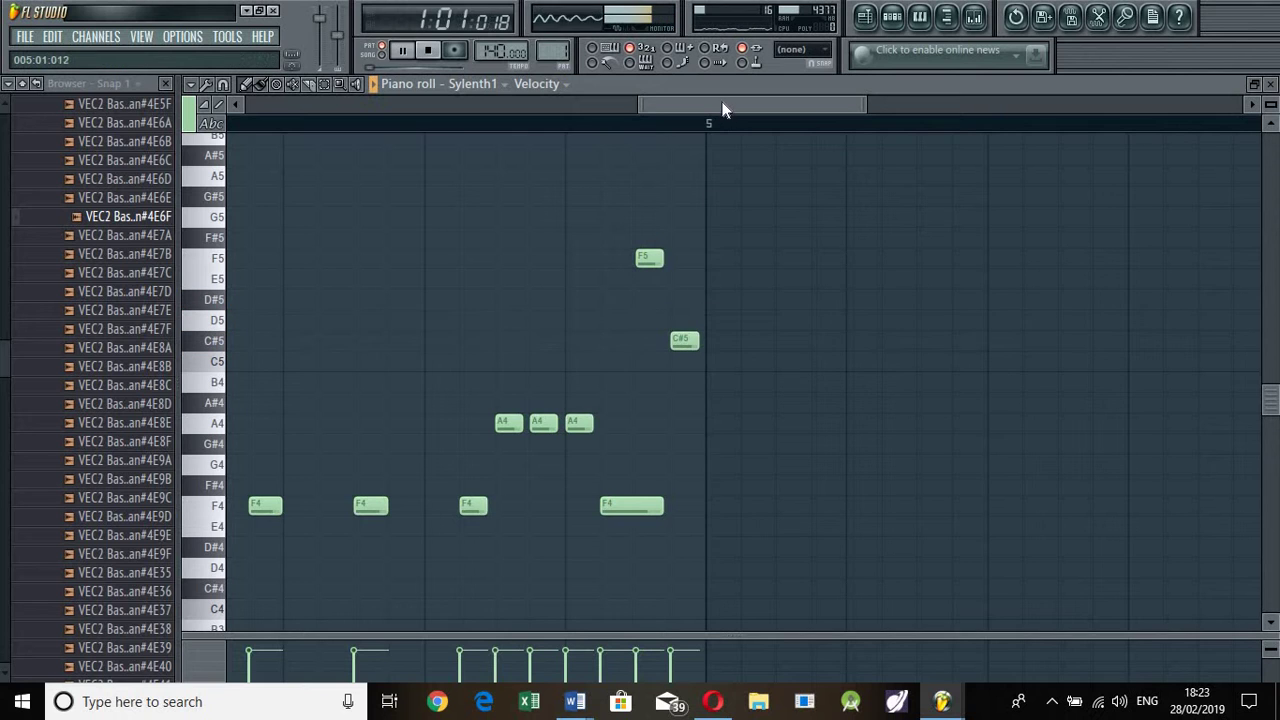
{"action": "scroll", "coordinate": [606, 115], "scroll_direction": "up", "scroll_amount": 3}
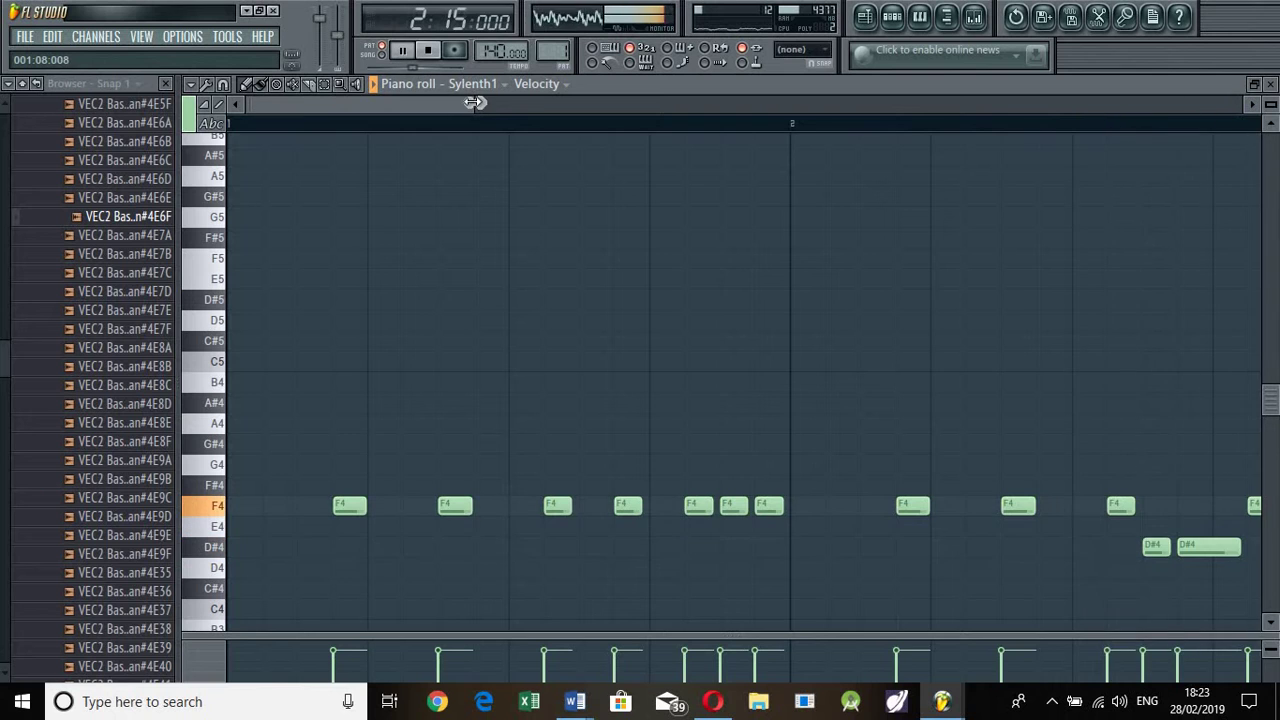
{"action": "left_click_drag", "start_coordinate": [517, 111], "coordinate": [827, 165]}
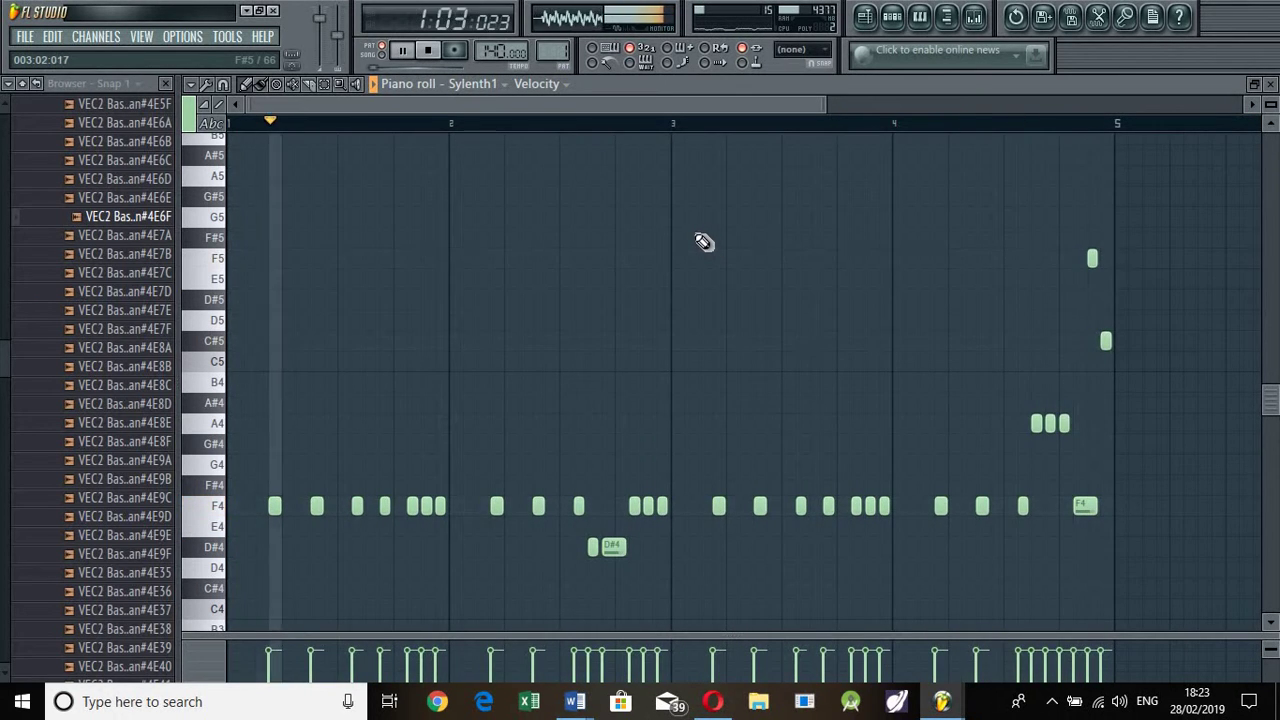
{"action": "key", "text": "space"}
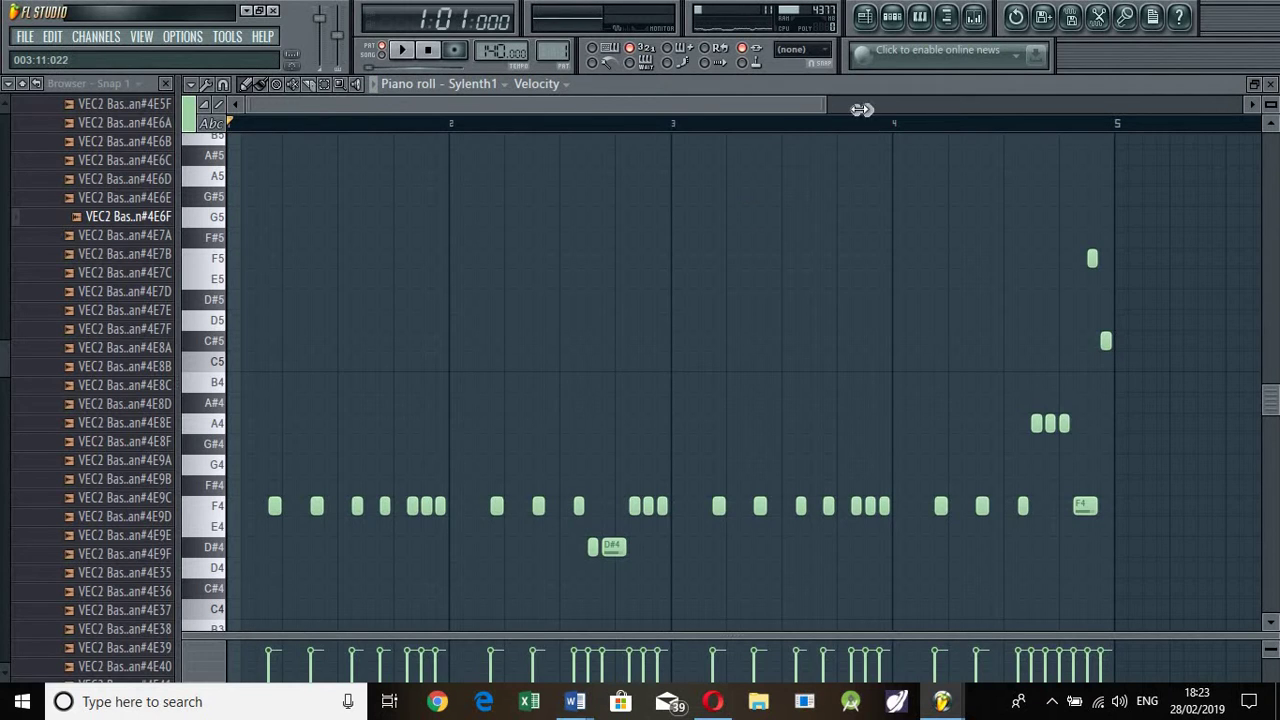
- Add a C#5 note about three steps long at the start of bar 1, audition it, and lower it to G4
{"action": "mouse_move", "coordinate": [862, 109]}
{"action": "left_mouse_down"}
{"action": "mouse_move", "coordinate": [645, 110]}
{"action": "mouse_move", "coordinate": [882, 131]}
{"action": "left_mouse_up"}
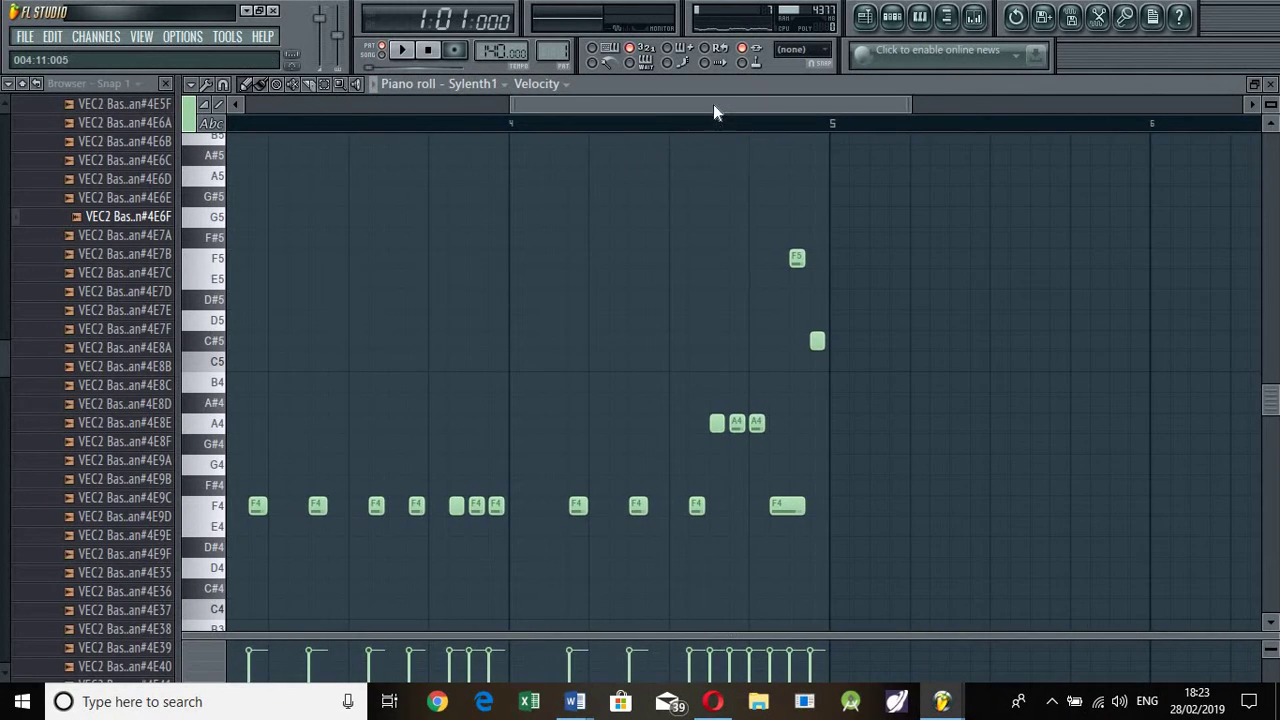
{"action": "left_click_drag", "start_coordinate": [716, 104], "coordinate": [233, 380]}
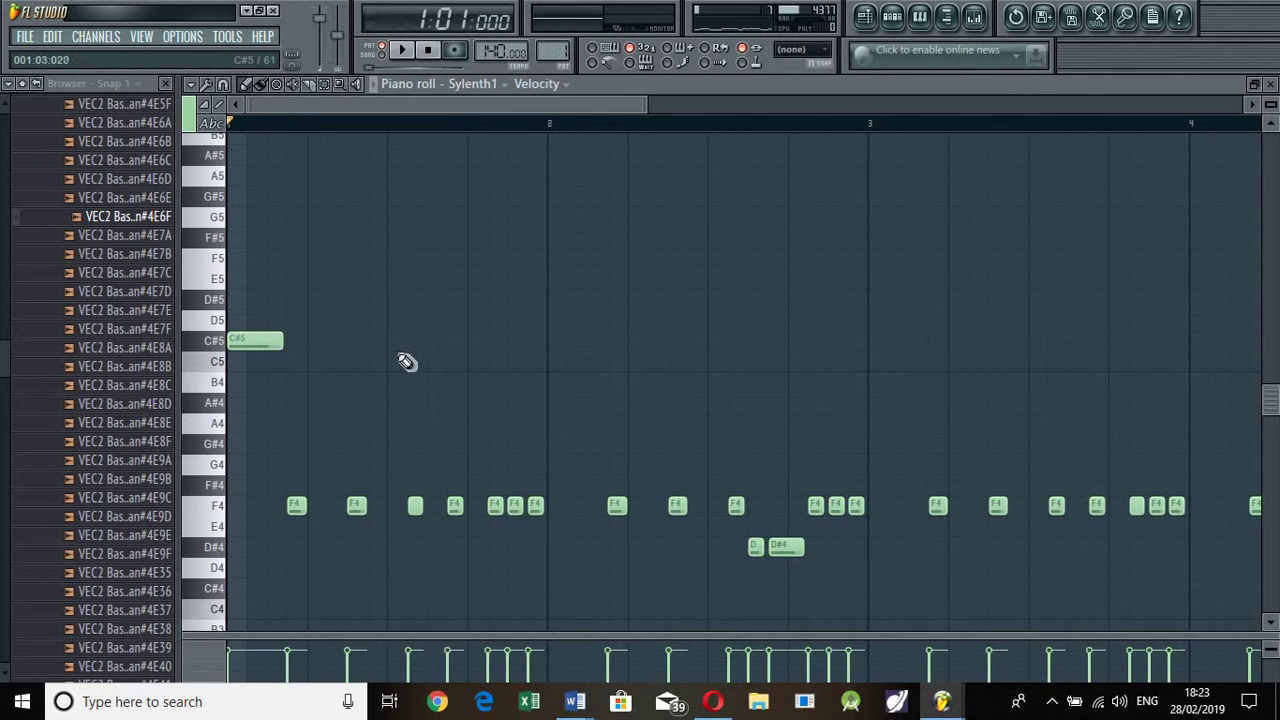
{"action": "key", "text": "space"}
{"action": "key", "text": "space"}
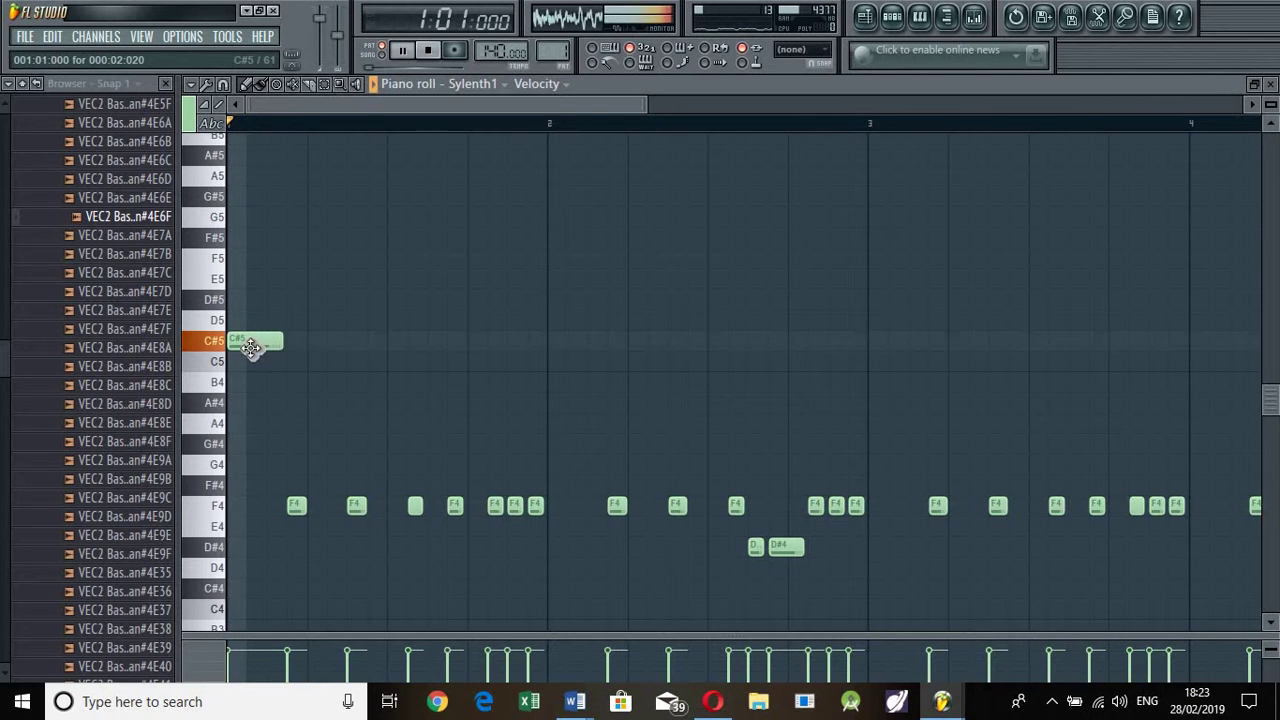
{"action": "left_click_drag", "start_coordinate": [250, 346], "coordinate": [214, 466]}
{"action": "key", "text": "space"}
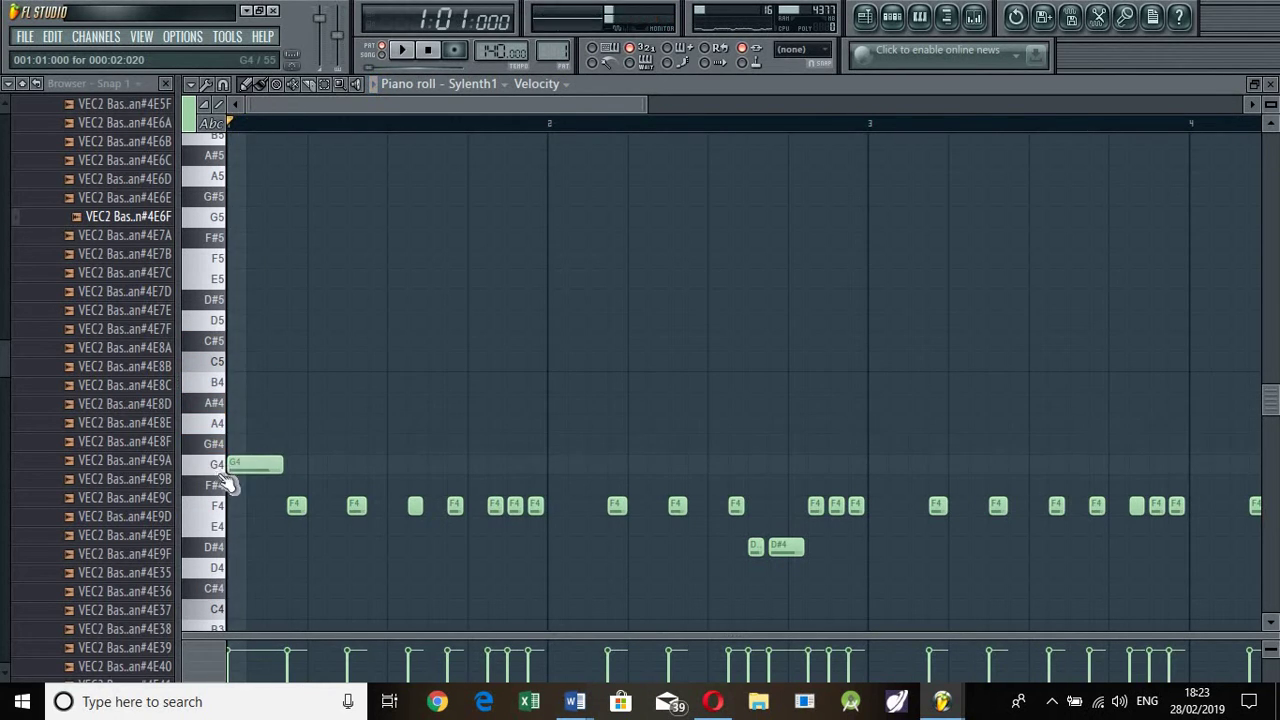
- Lower bar 1's long opening note to F4 and bar 4's step 15 note to D#5, auditioning the pattern
{"action": "left_click_drag", "start_coordinate": [230, 521], "coordinate": [232, 530]}
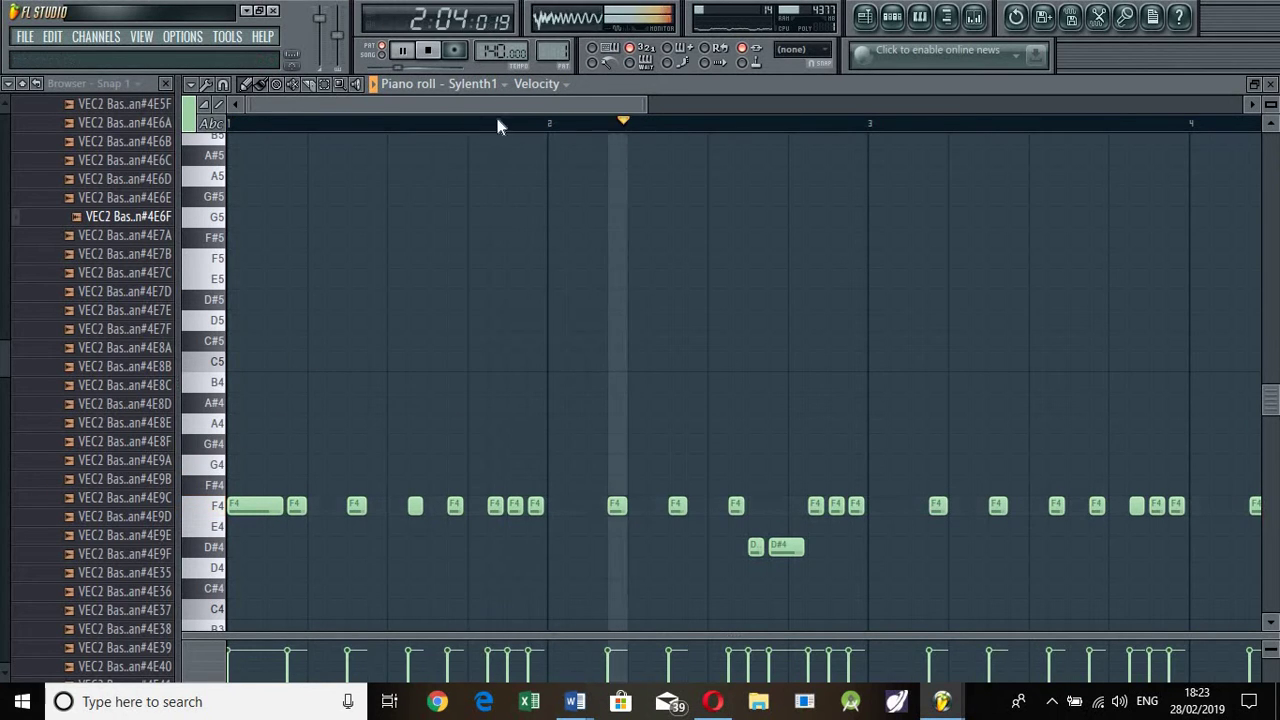
{"action": "left_click_drag", "start_coordinate": [497, 123], "coordinate": [625, 106]}
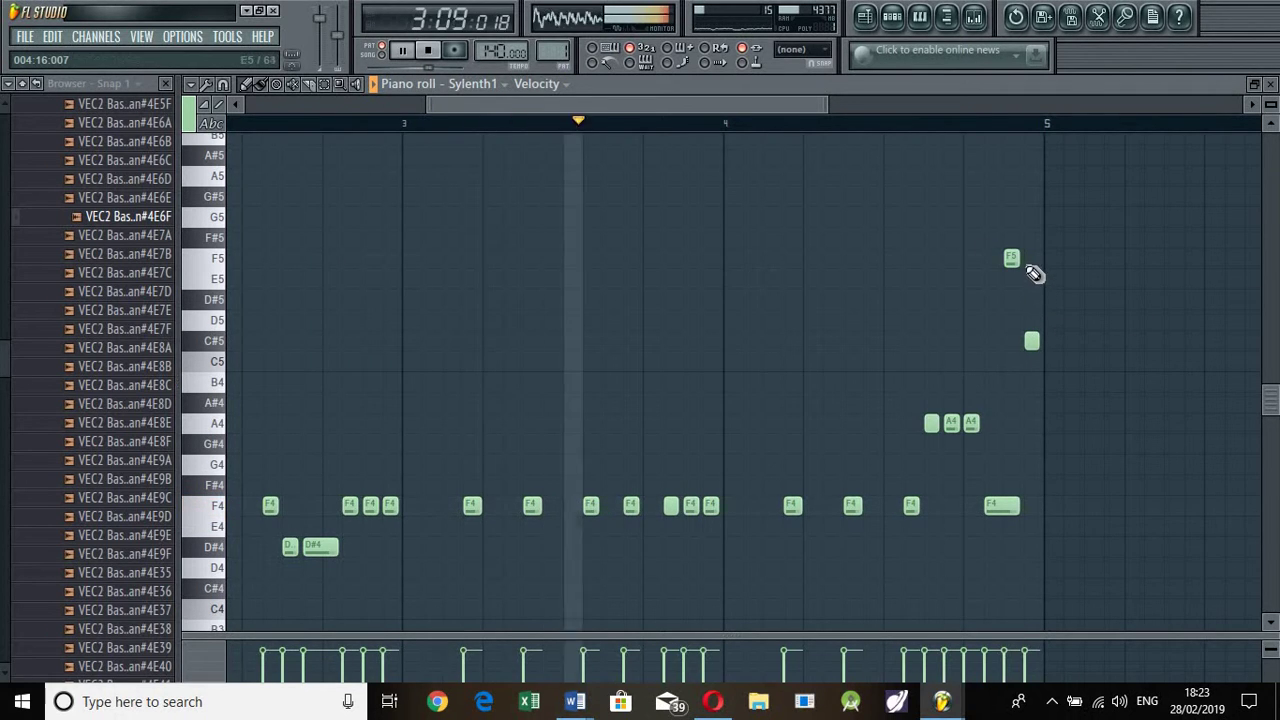
{"action": "left_click_drag", "start_coordinate": [1013, 260], "coordinate": [1015, 289]}
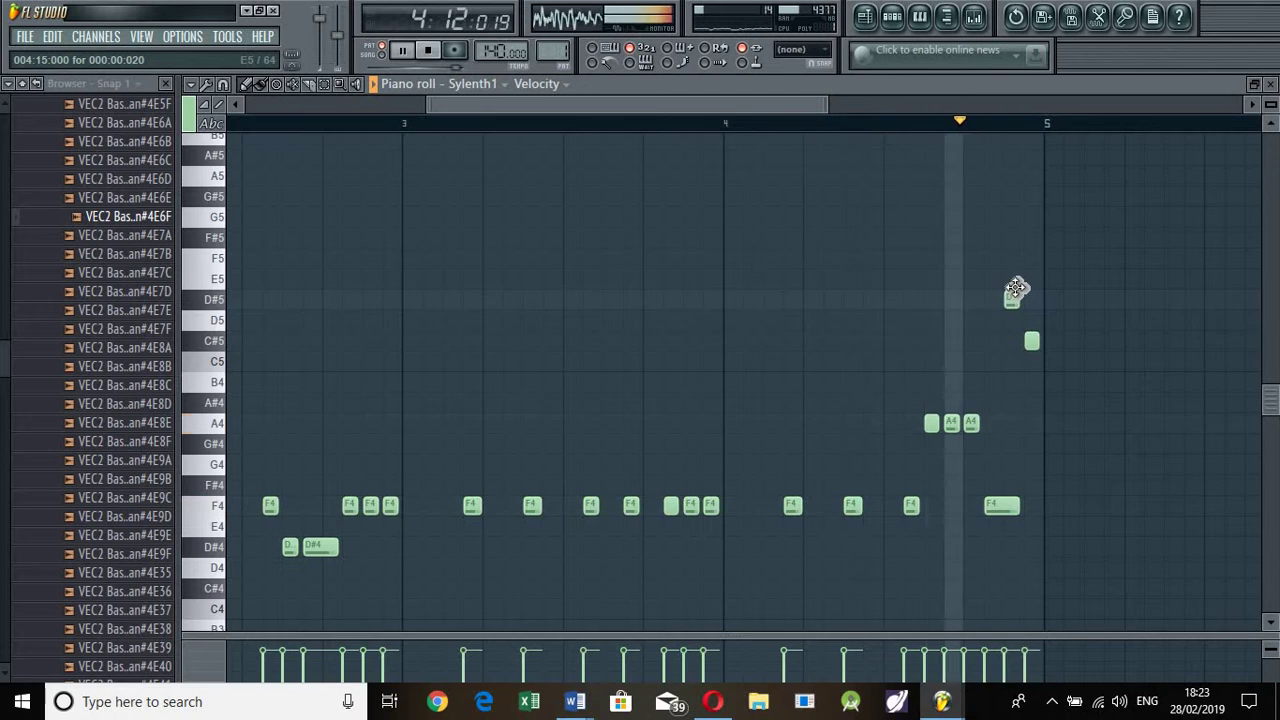
{"action": "key", "text": "space"}
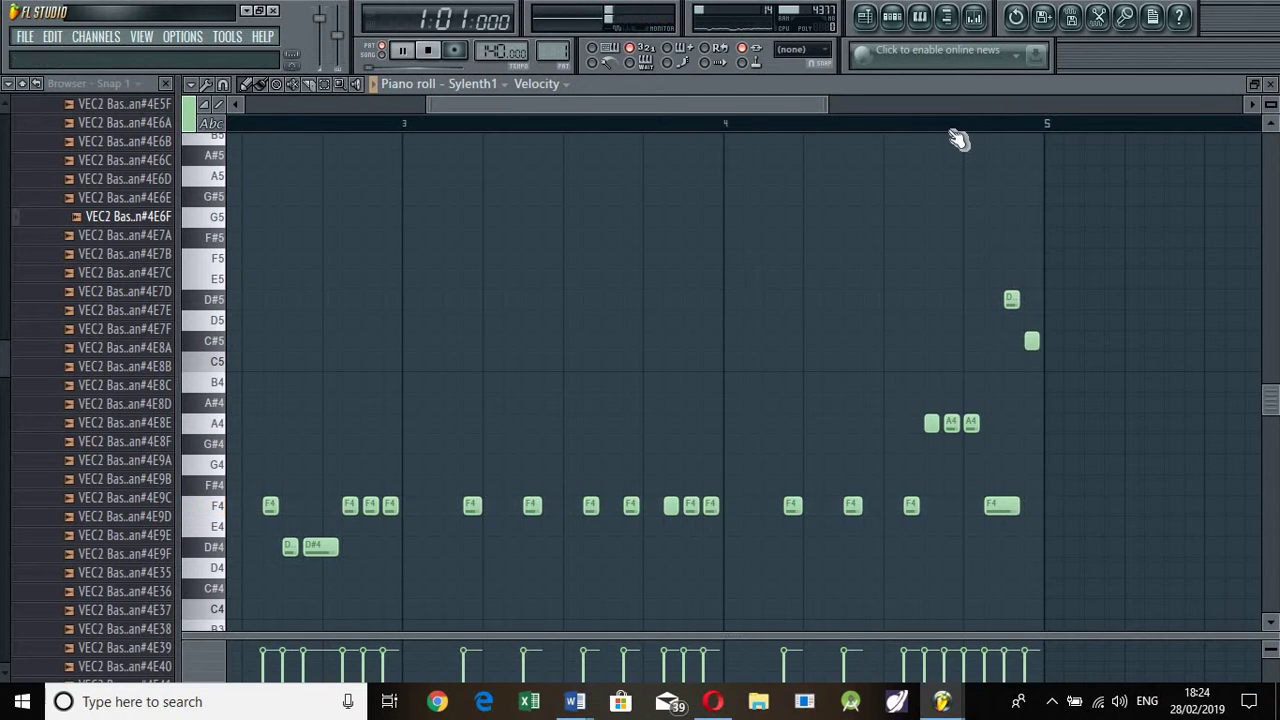
- Loop steps 13 to 16 at the end of bar 4 and play them back
{"action": "left_click", "coordinate": [952, 128]}
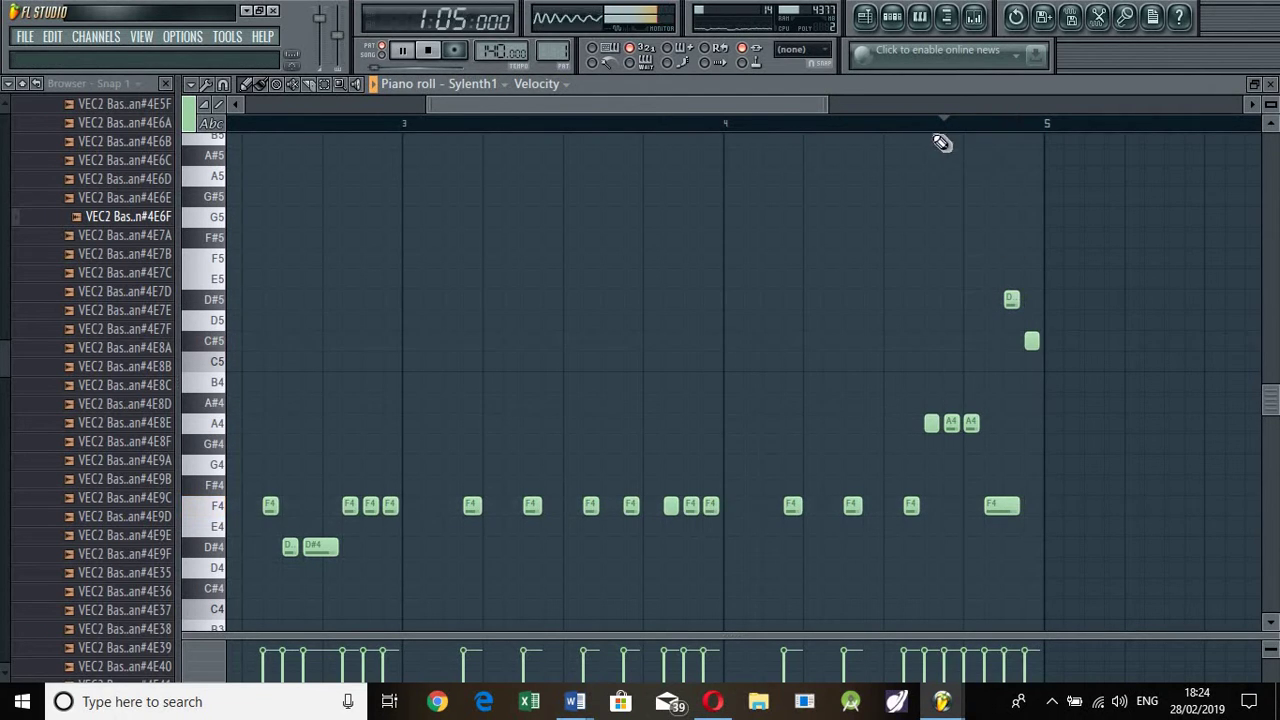
{"action": "left_click", "coordinate": [943, 138]}
{"action": "key", "text": "space"}
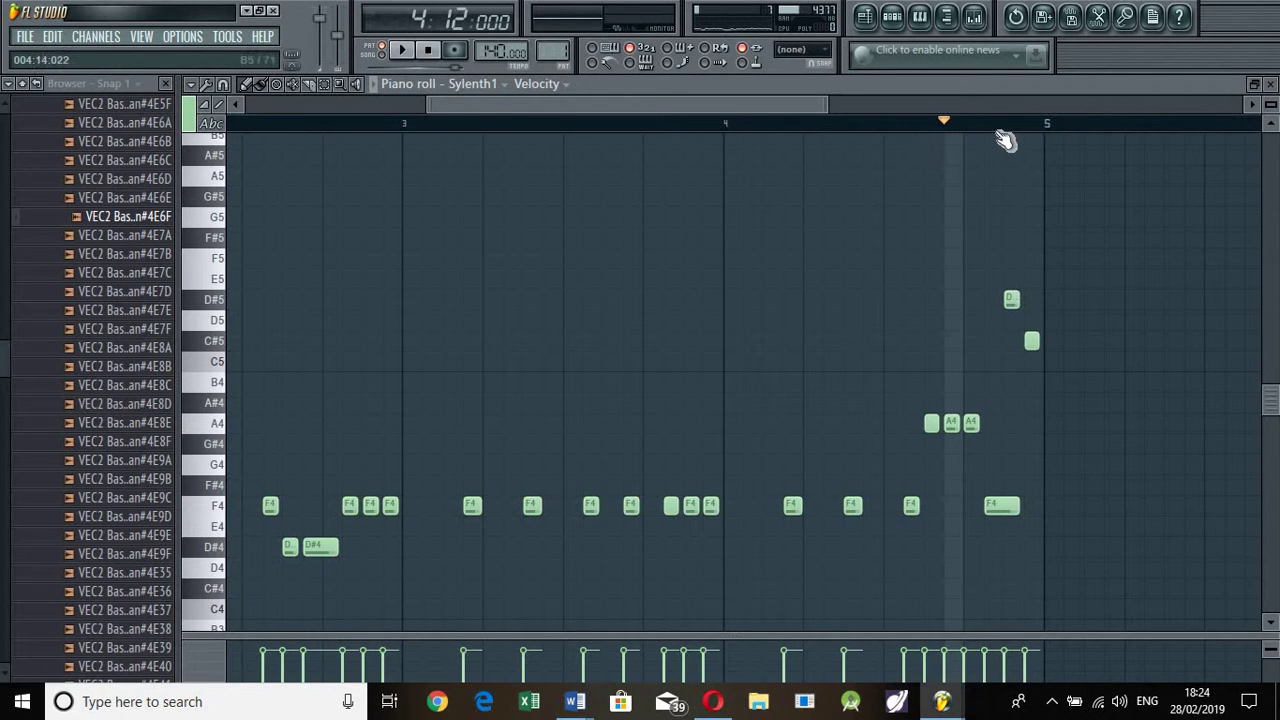
{"action": "left_click_drag", "start_coordinate": [976, 136], "coordinate": [1042, 131]}
{"action": "key", "text": "space"}
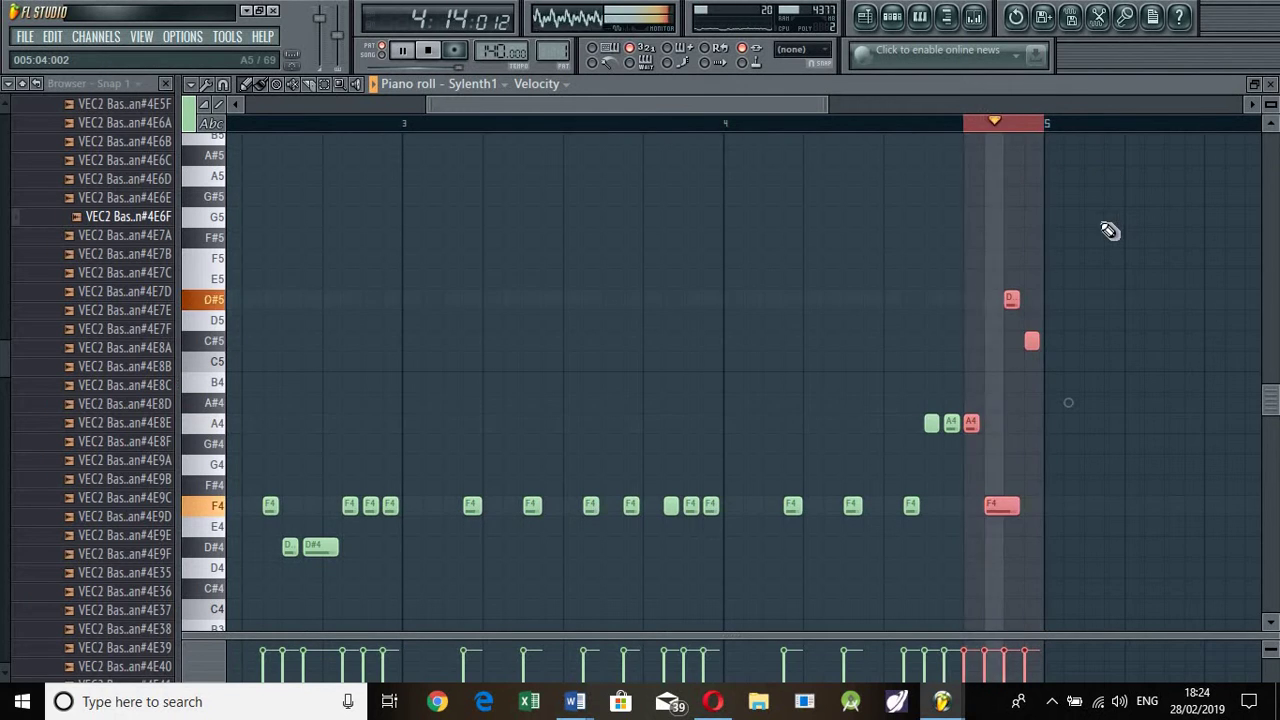
- Audition the second half of bar 4 in a loop, trying start points at step 9 and step 10
{"action": "key", "text": "space"}
{"action": "left_click_drag", "start_coordinate": [973, 137], "coordinate": [886, 140]}
{"action": "key", "text": "space"}
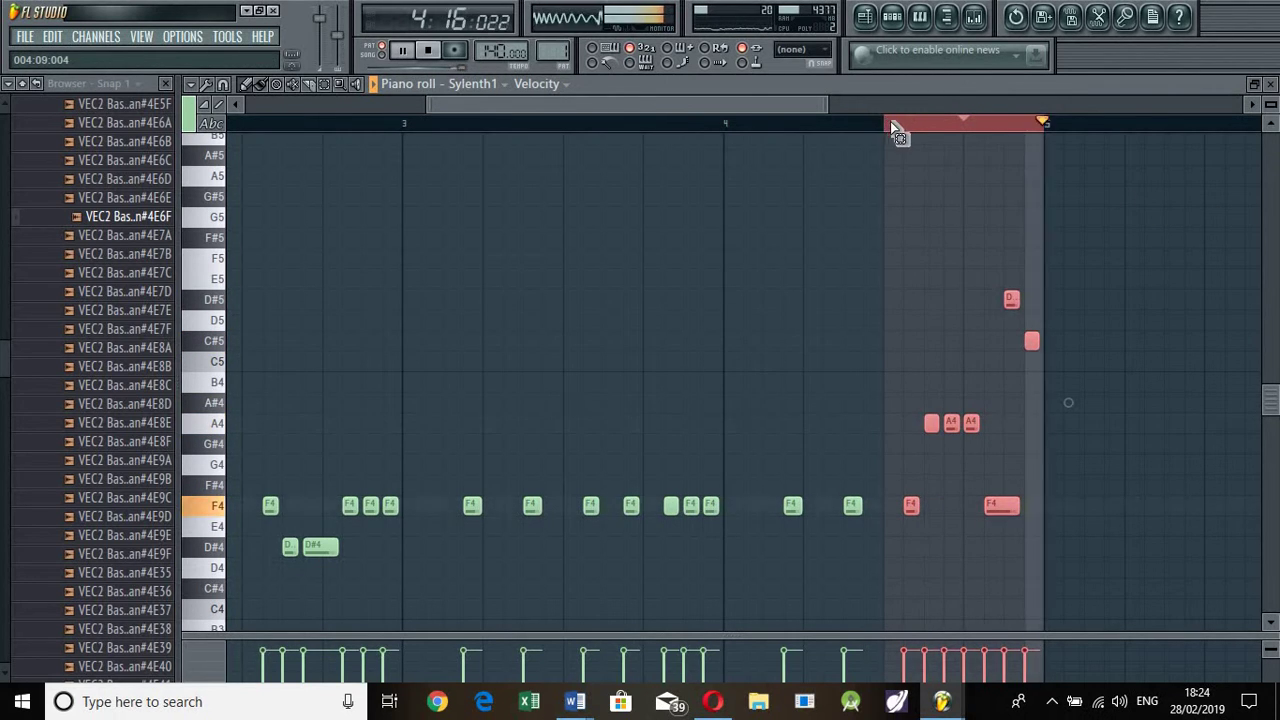
{"action": "mouse_move", "coordinate": [895, 127]}
{"action": "left_mouse_down"}
{"action": "mouse_move", "coordinate": [970, 130]}
{"action": "mouse_move", "coordinate": [910, 140]}
{"action": "left_mouse_up"}
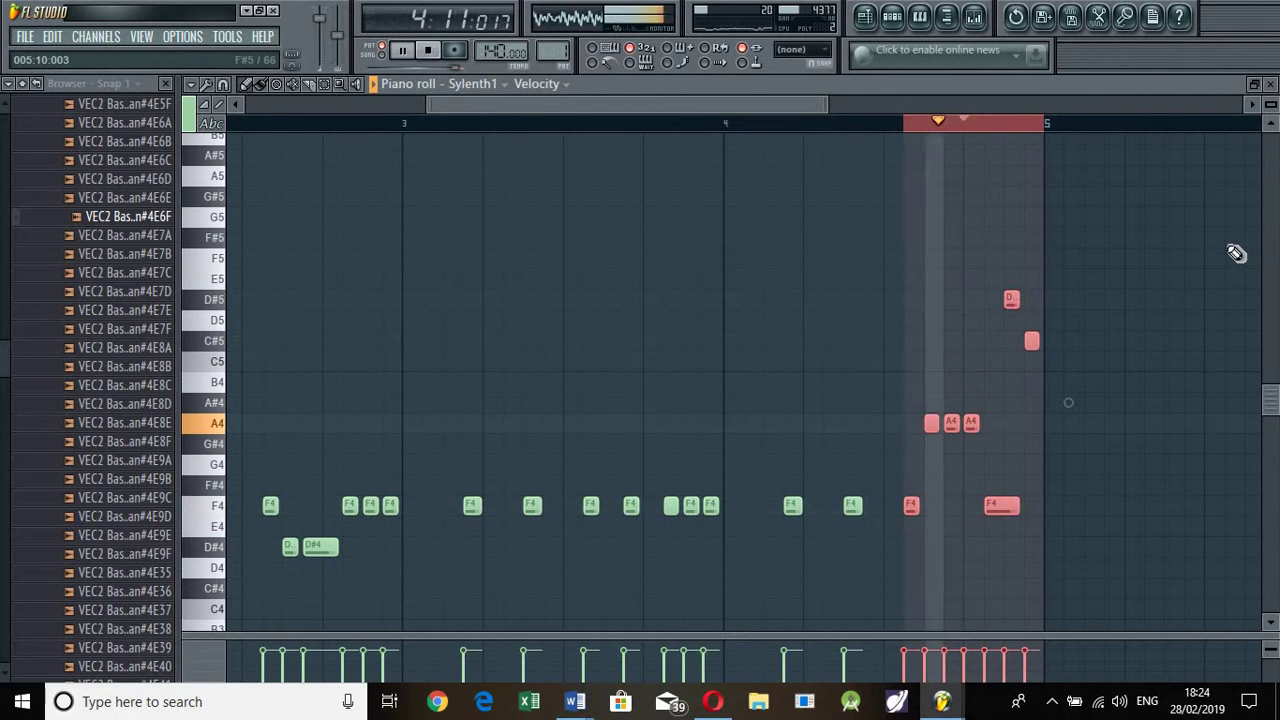
{"action": "key", "text": "space"}
{"action": "left_click_drag", "start_coordinate": [904, 125], "coordinate": [890, 130]}
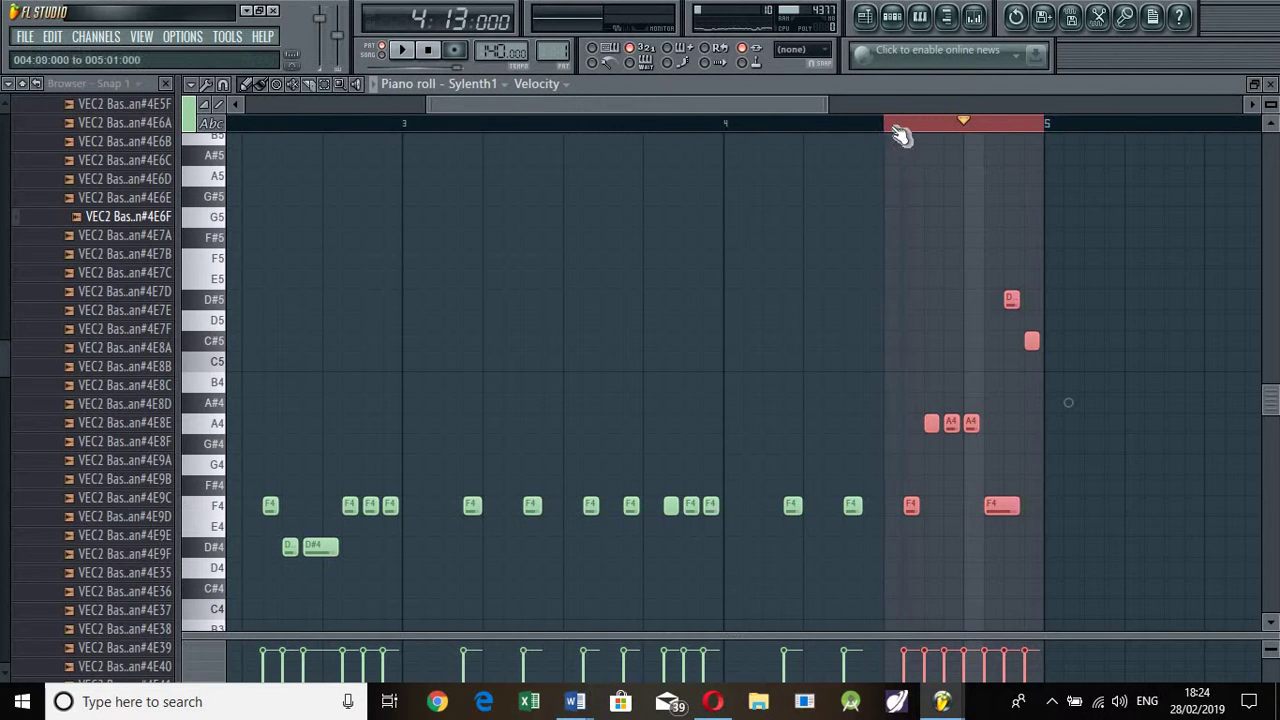
{"action": "key", "text": "space"}
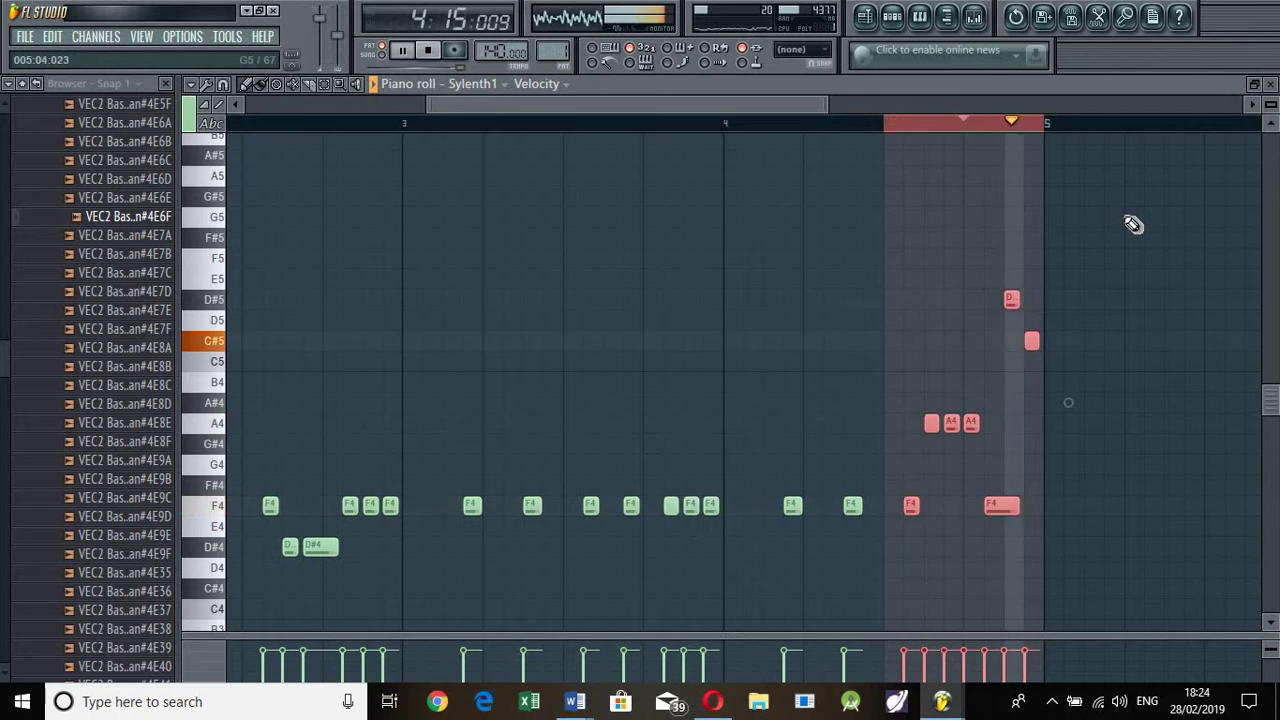
{"action": "key", "text": "space"}
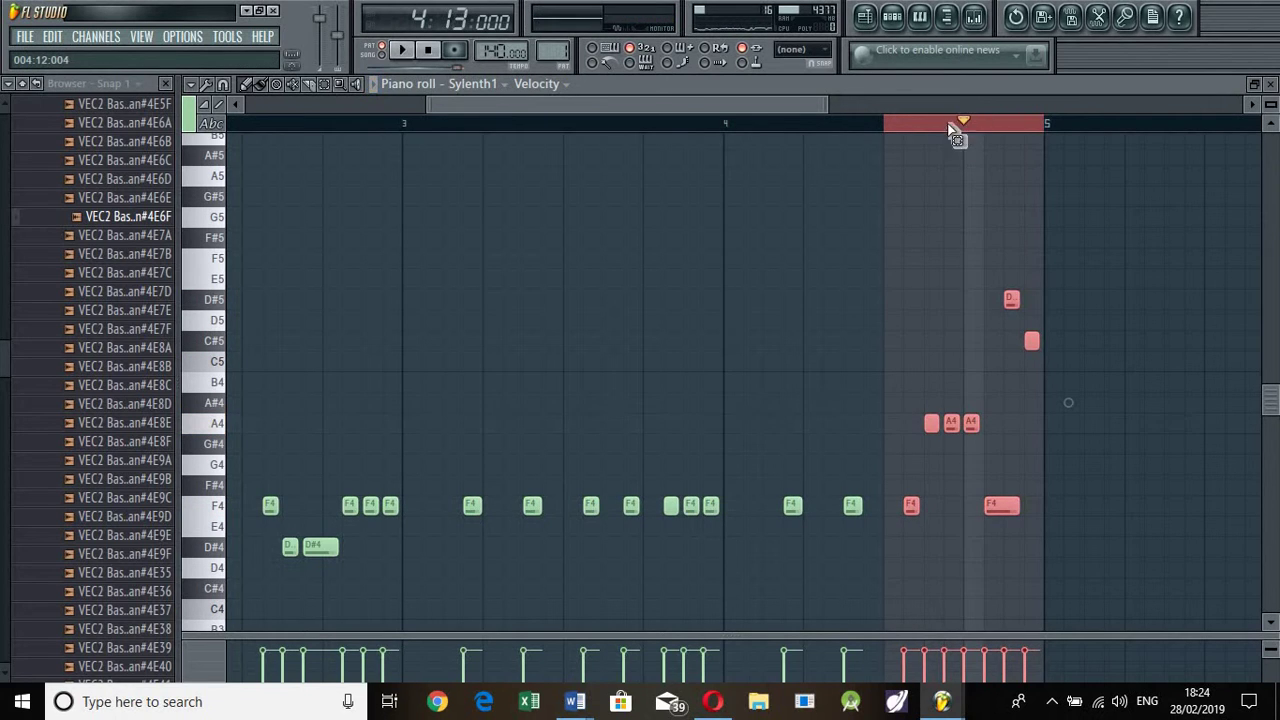
- Clear the loop range and play the full four-bar pattern from the start
{"action": "left_click", "coordinate": [948, 128], "text": "ctrl"}
{"action": "key", "text": "space"}
{"action": "key", "text": "space"}
{"action": "key", "text": "space"}
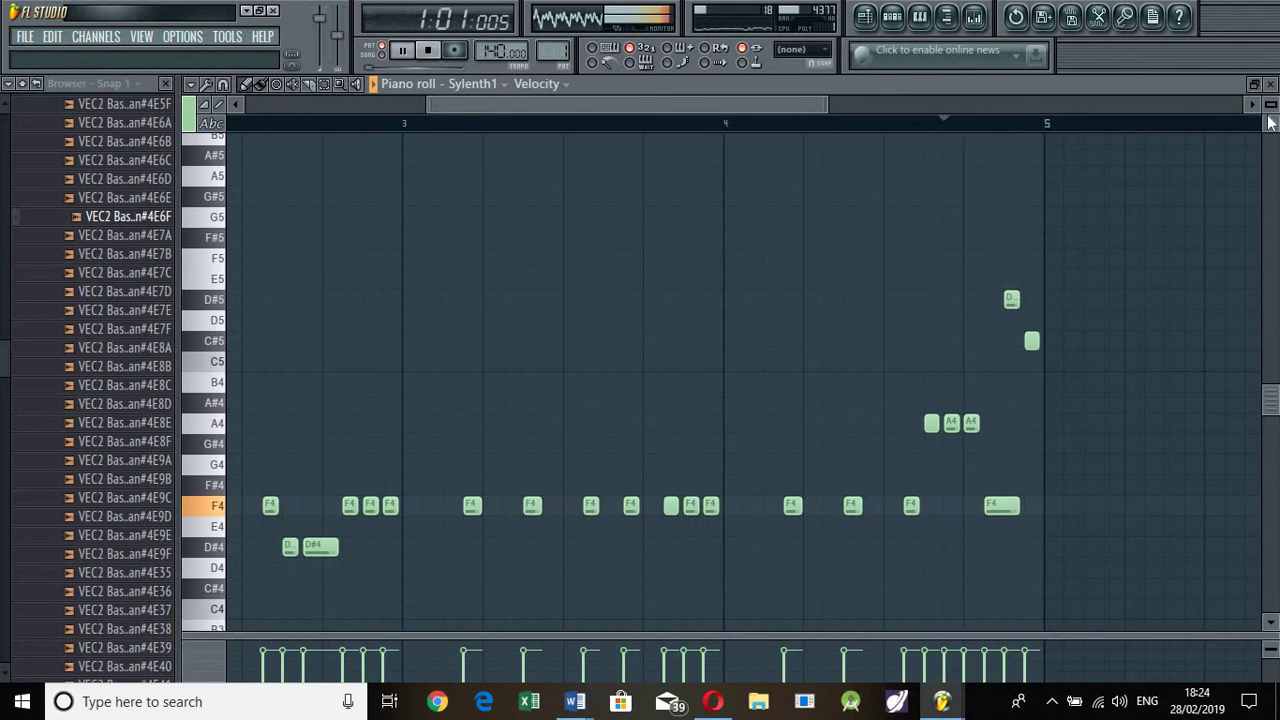
- In Sylenth1, set the part A amp envelope release to 4.07 and adjust the part B release during playback
{"action": "left_click", "coordinate": [1271, 86]}
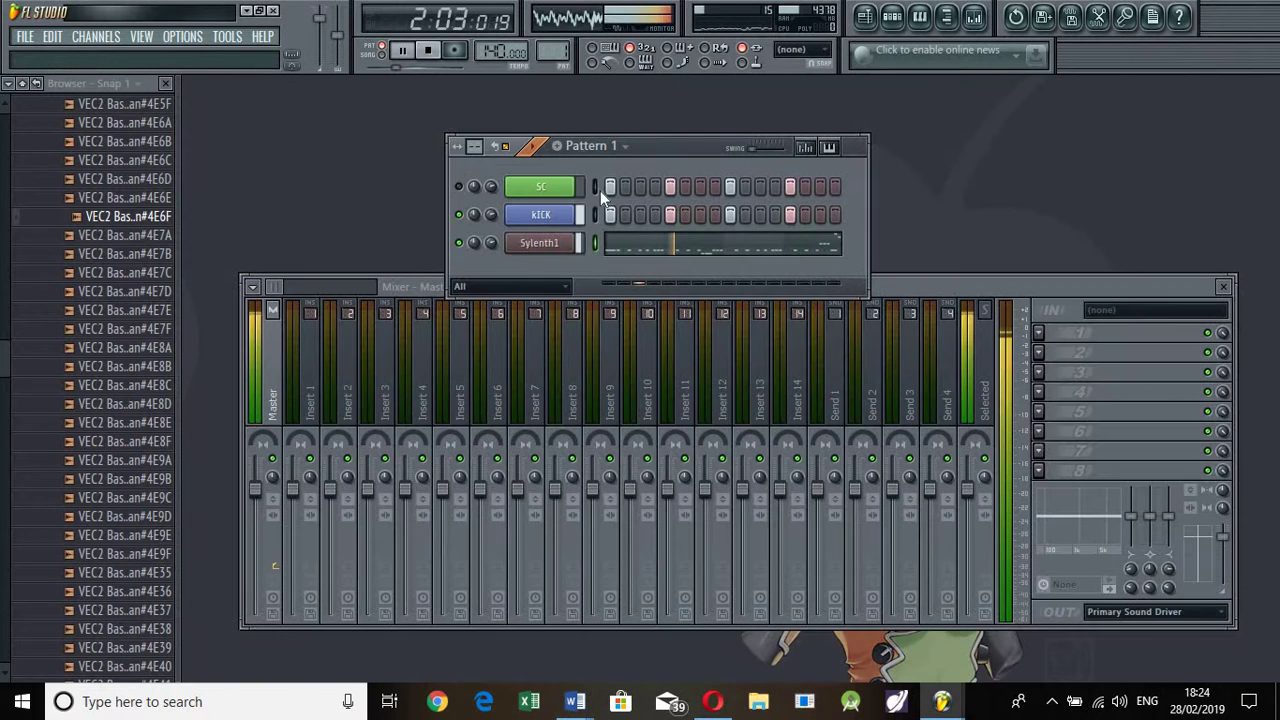
{"action": "left_click", "coordinate": [560, 245]}
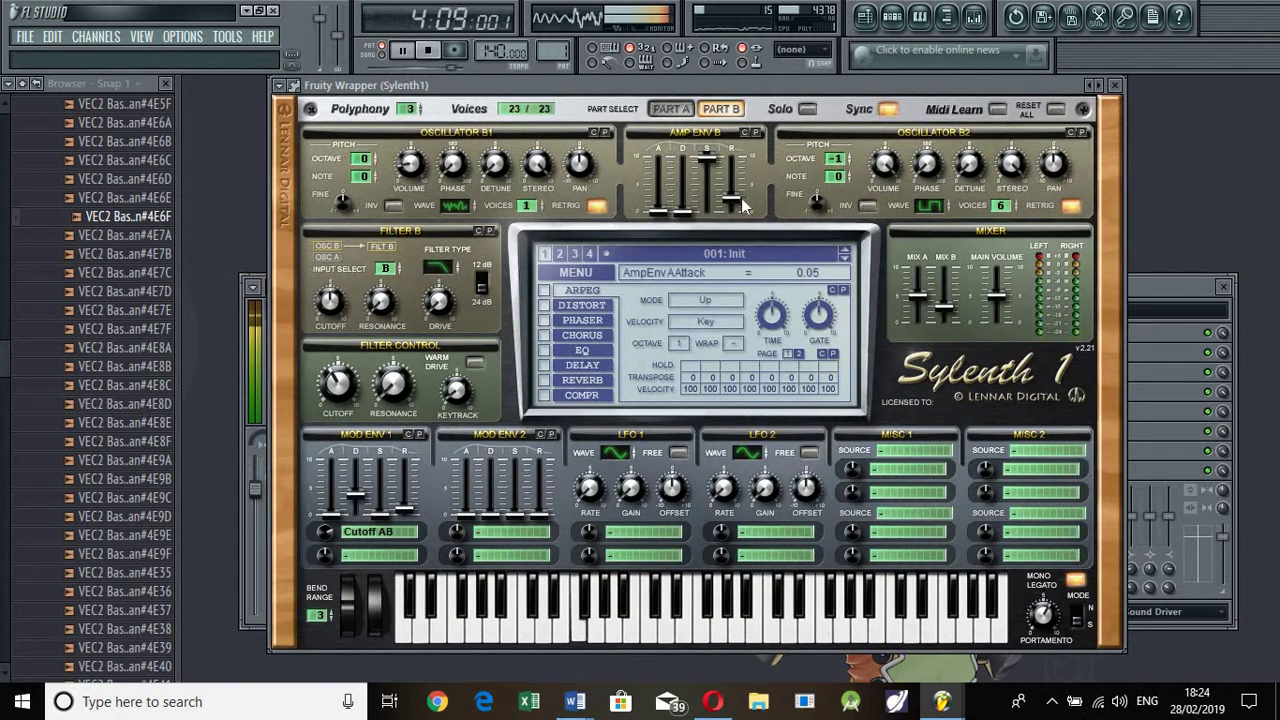
{"action": "left_click", "coordinate": [670, 109]}
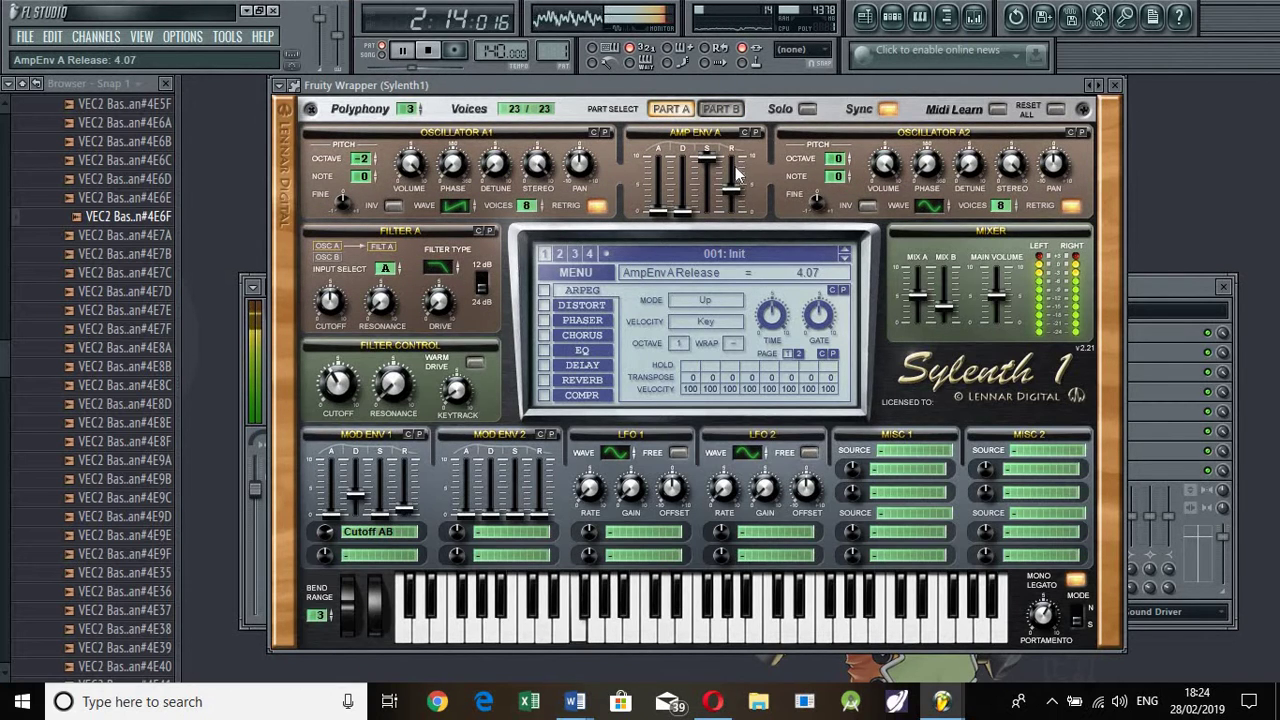
{"action": "left_click", "coordinate": [722, 109]}
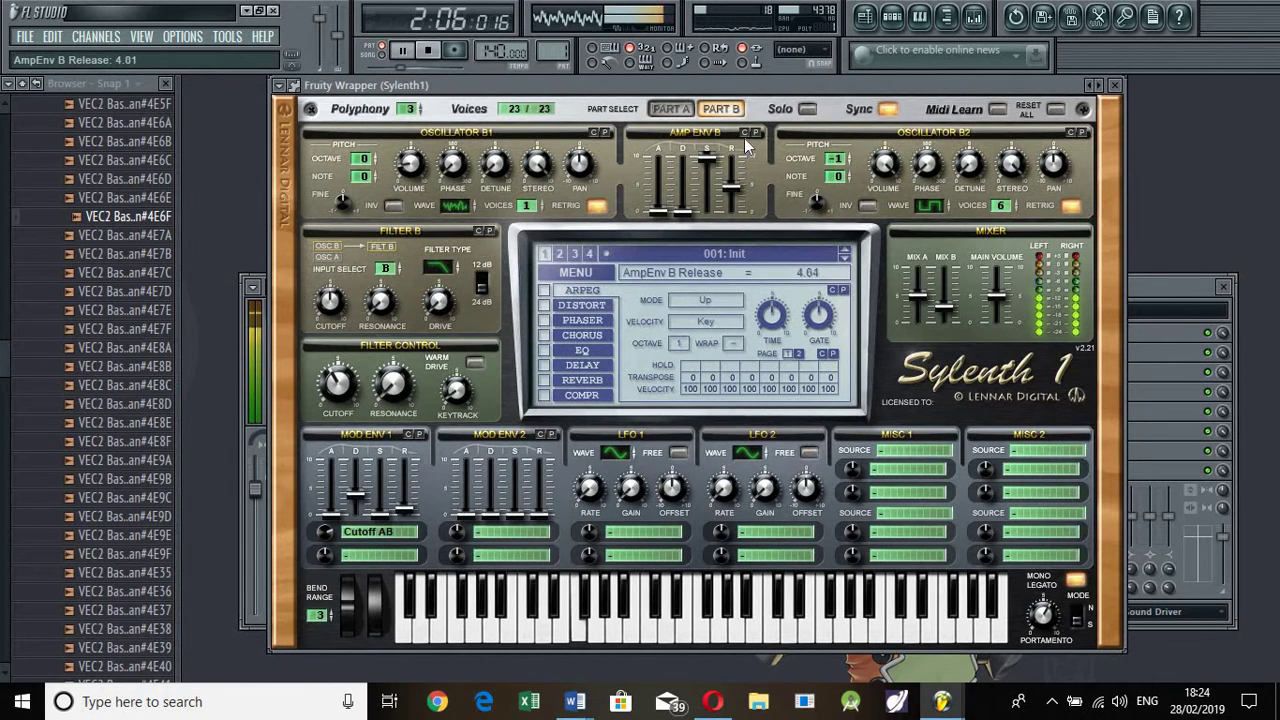
{"action": "left_click_drag", "start_coordinate": [744, 138], "coordinate": [740, 190]}
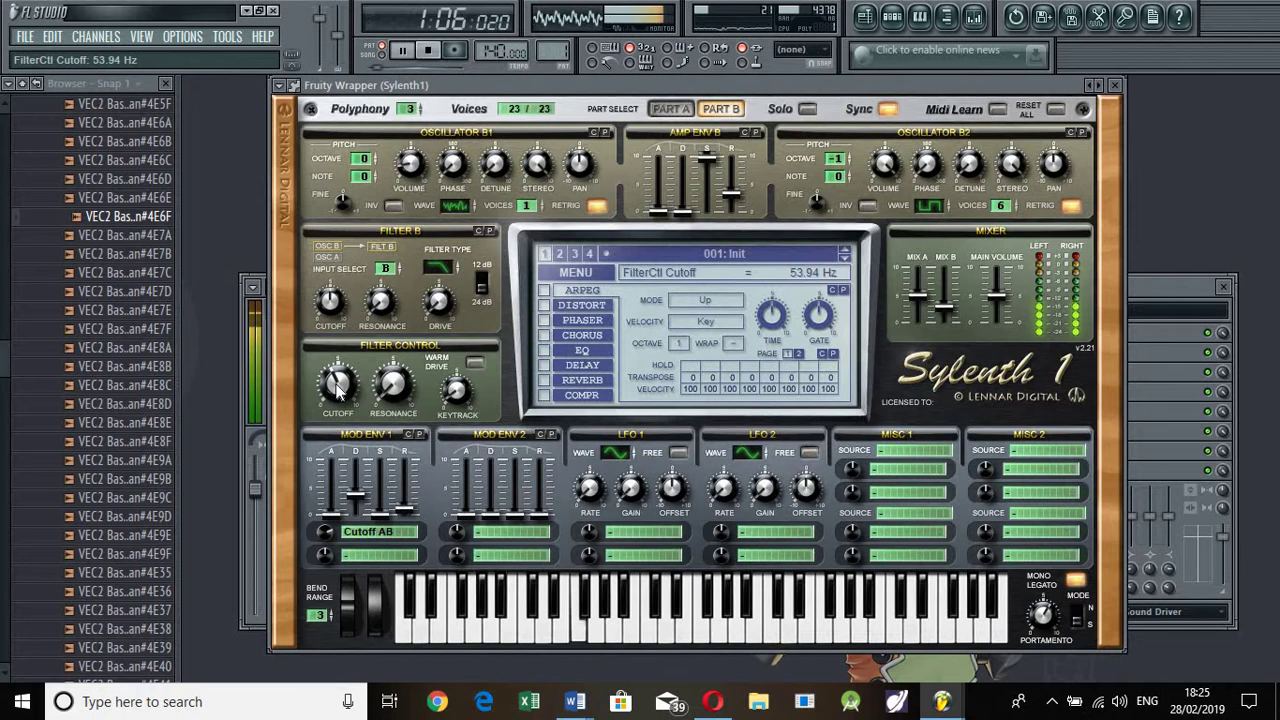
- Stop playback, close the Sylenth1 settings, and reopen the synth briefly to review its part B settings
{"action": "left_click", "coordinate": [1117, 87]}
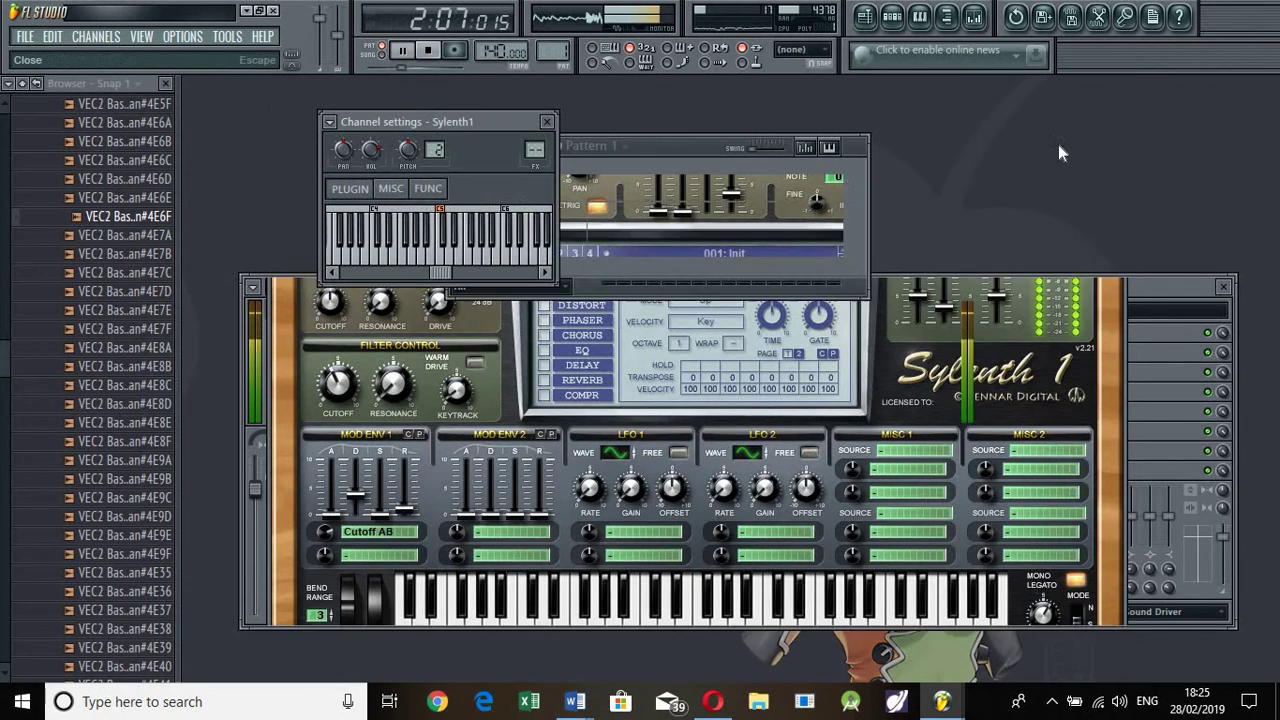
{"action": "key", "text": "space"}
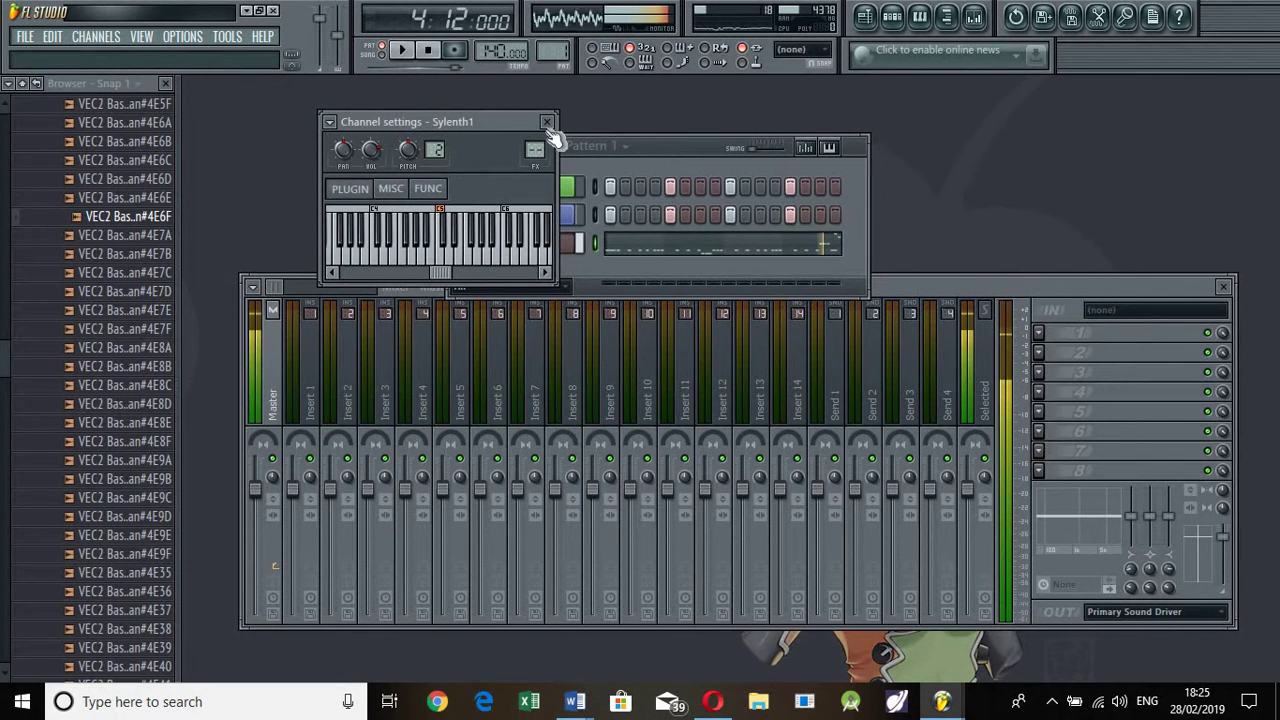
{"action": "left_click", "coordinate": [546, 121]}
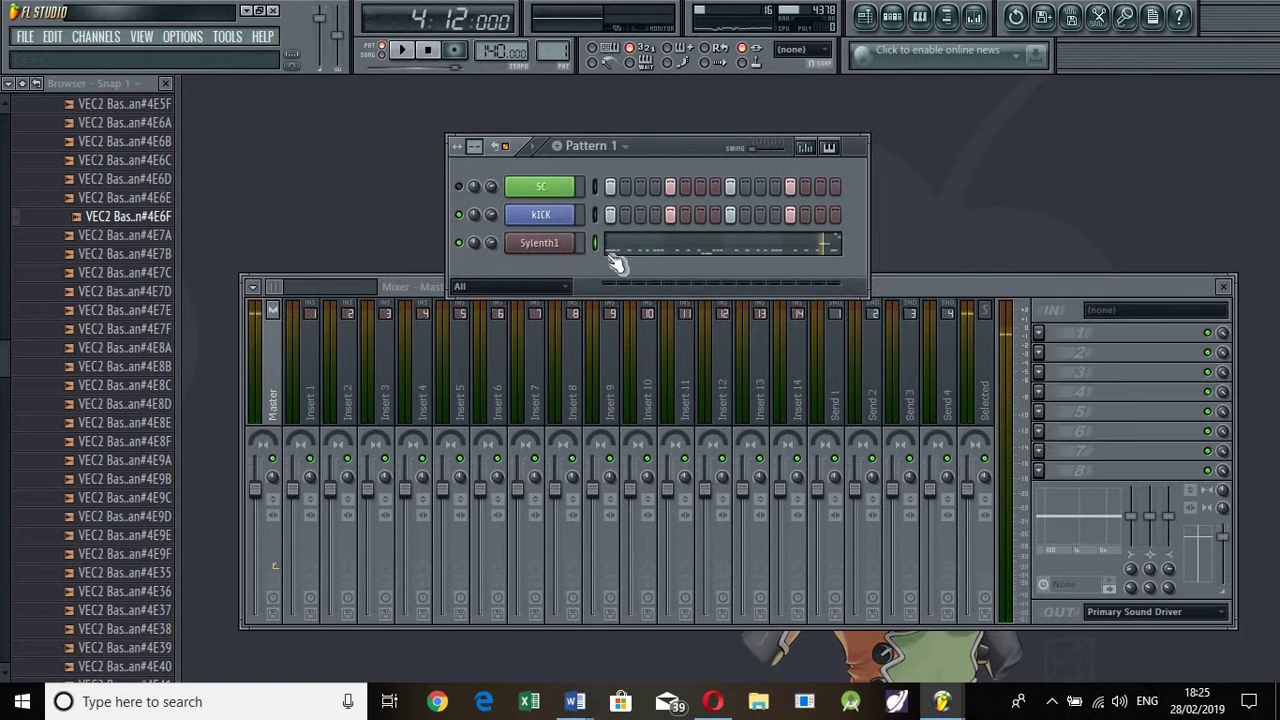
{"action": "left_click", "coordinate": [544, 245]}
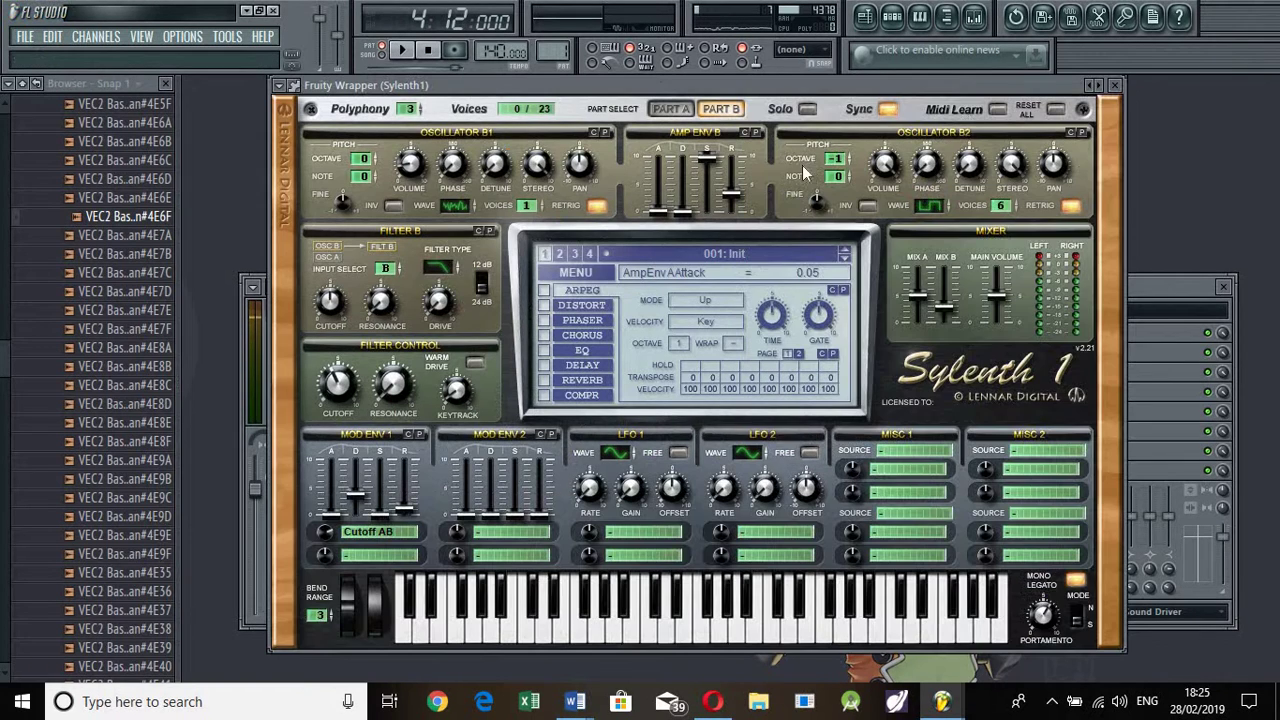
{"action": "left_click", "coordinate": [1117, 88]}
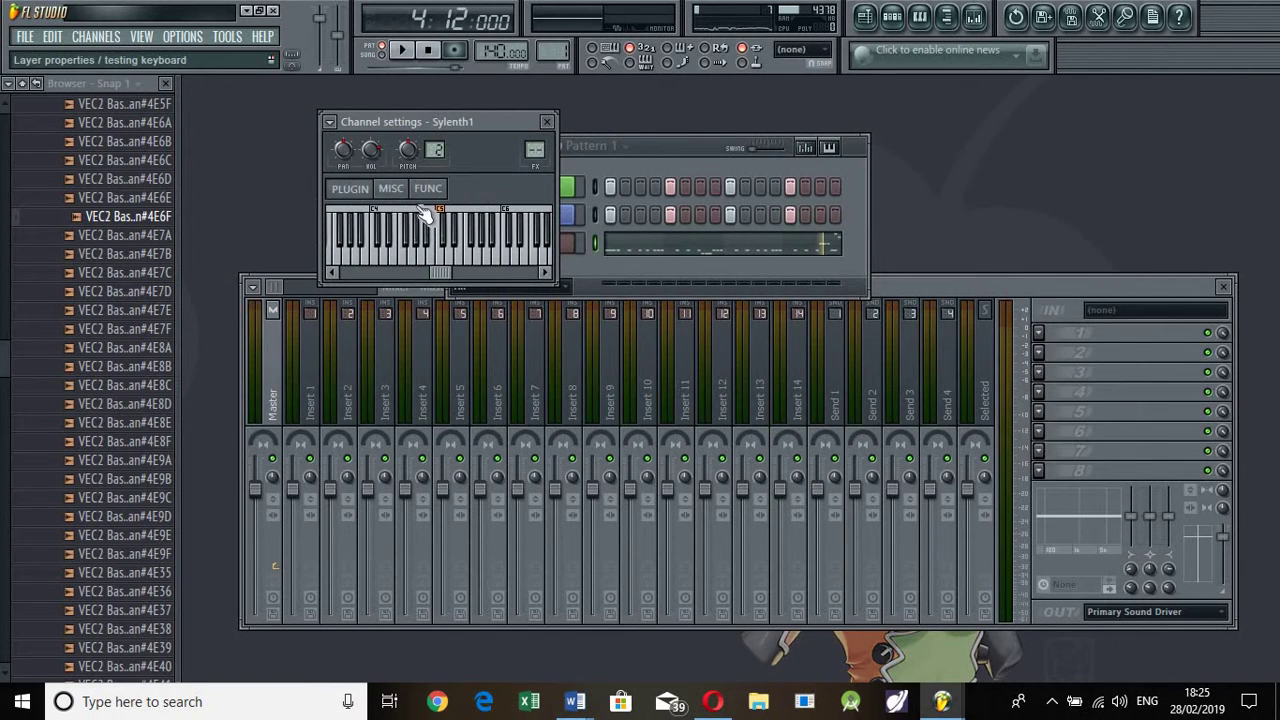
- Audition the kick and bass in short bursts of playback and close the Sylenth1 channel settings
{"action": "key", "text": "space"}
{"action": "key", "text": "space"}
{"action": "key", "text": "space"}
{"action": "key", "text": "space"}
{"action": "key", "text": "space"}
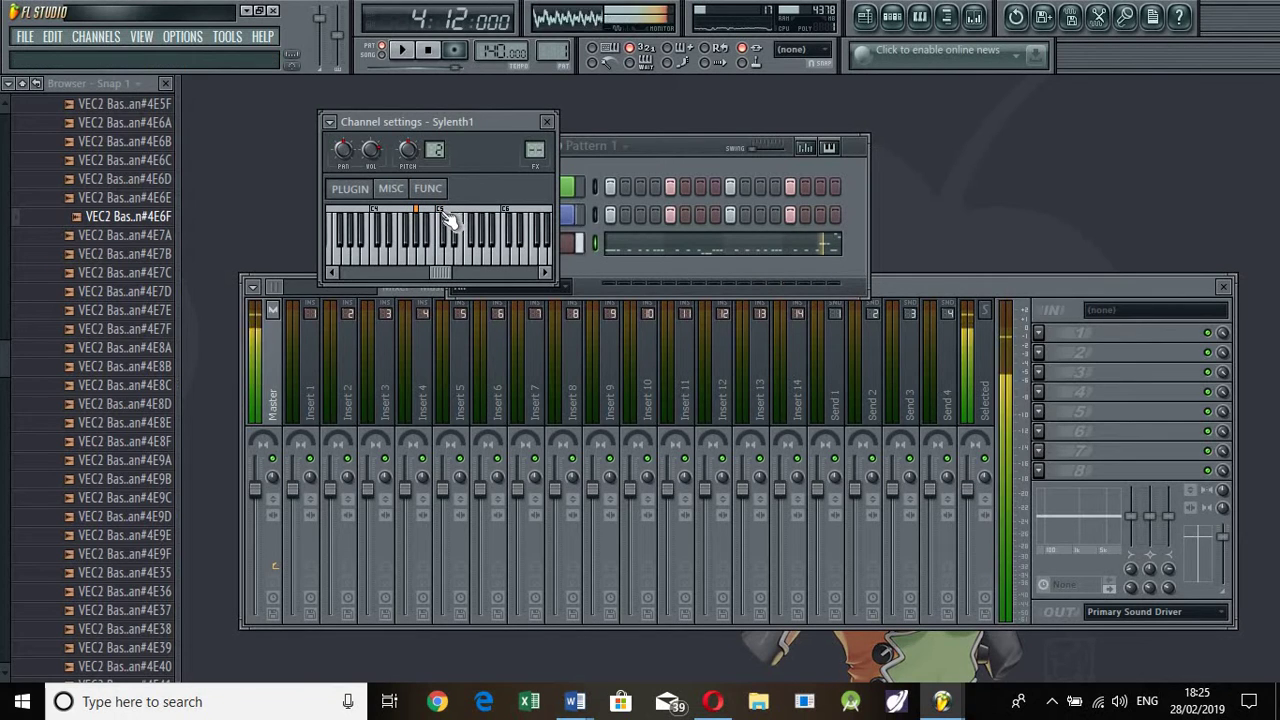
{"action": "key", "text": "space"}
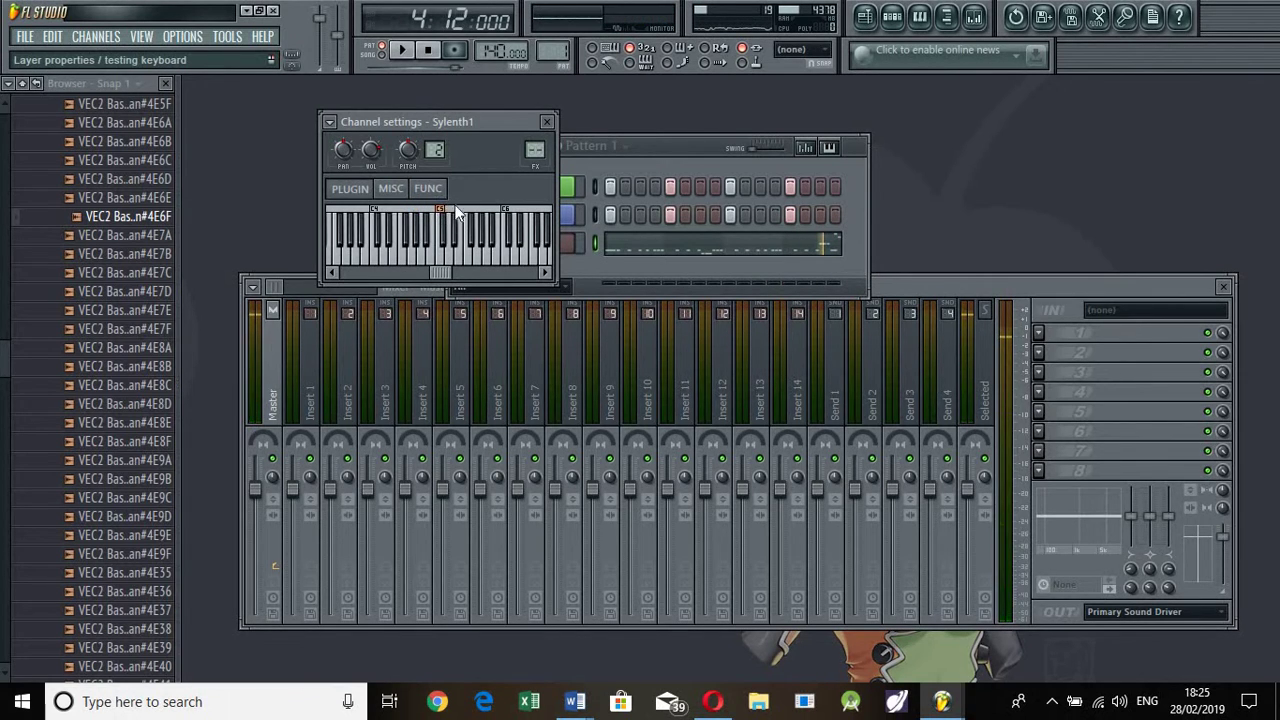
{"action": "key", "text": "space"}
{"action": "left_click", "coordinate": [548, 122]}
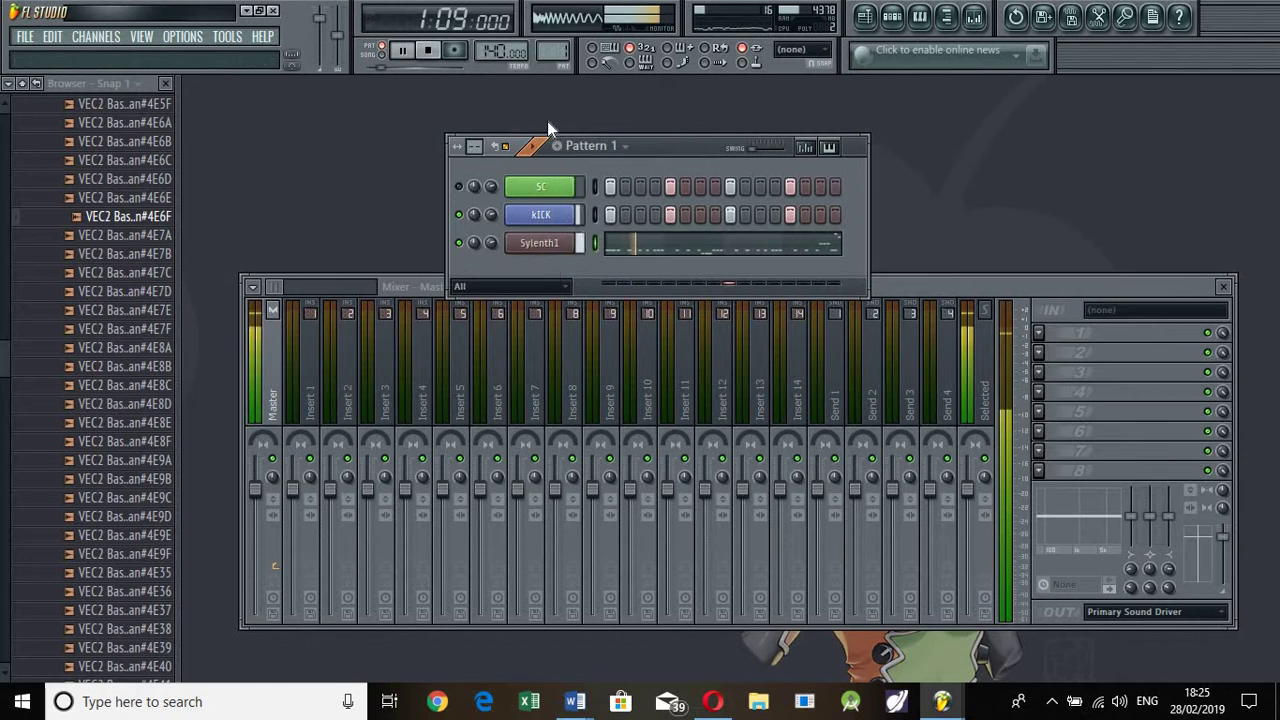
{"action": "key", "text": "space"}
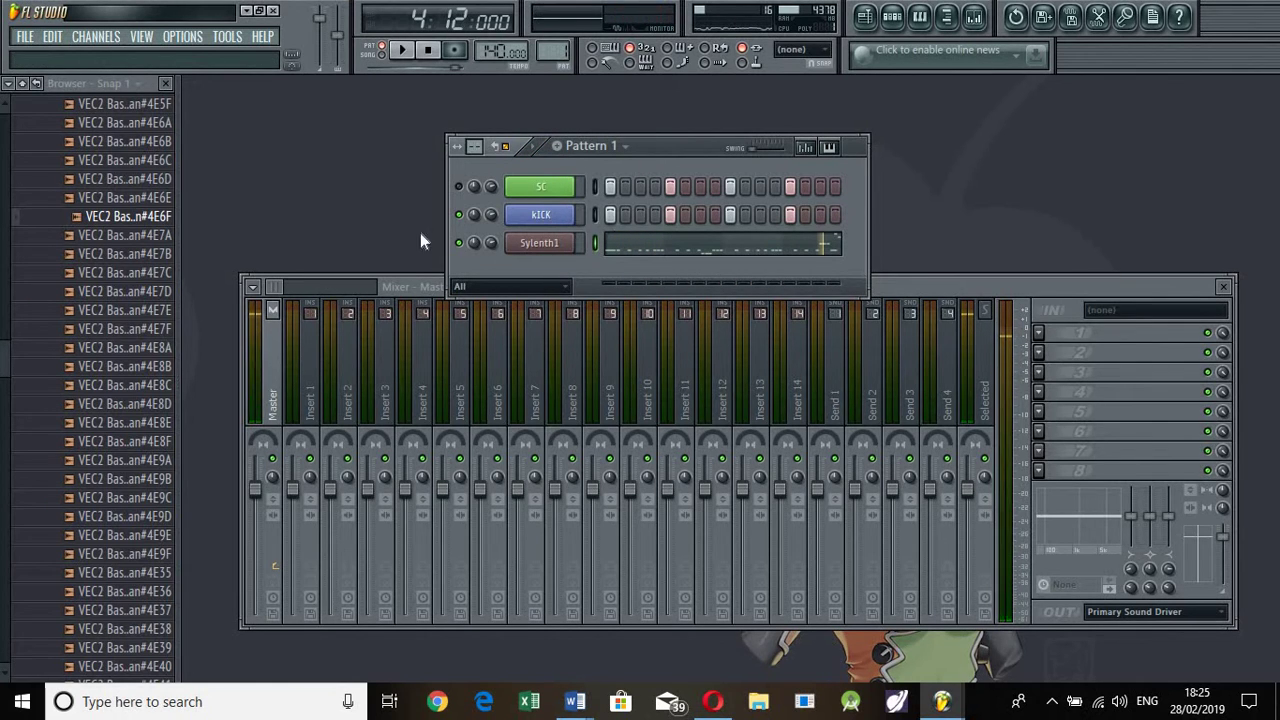
- Preview alternative VEC2 Bassdrums UK Tran kick samples, including 4E6D, 4E6A and 4E7A
{"action": "left_click", "coordinate": [143, 165]}
{"action": "left_click", "coordinate": [140, 180]}
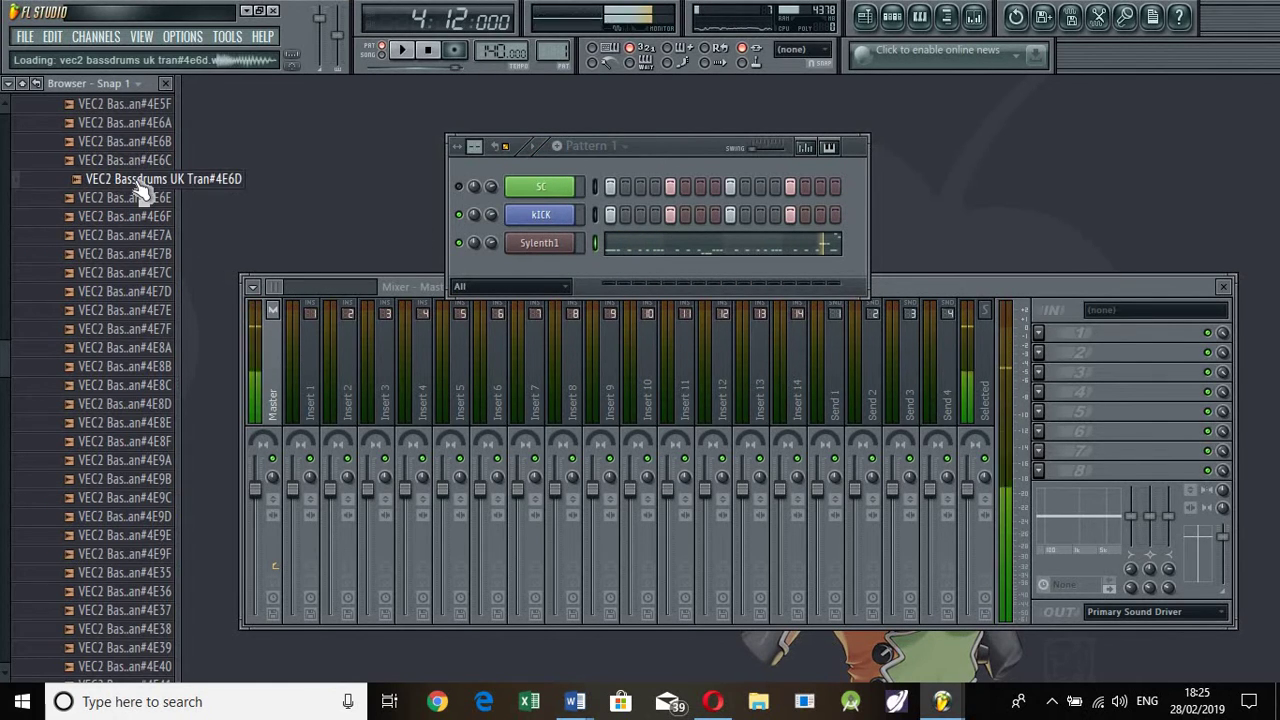
{"action": "left_click", "coordinate": [138, 139]}
{"action": "left_click", "coordinate": [135, 126]}
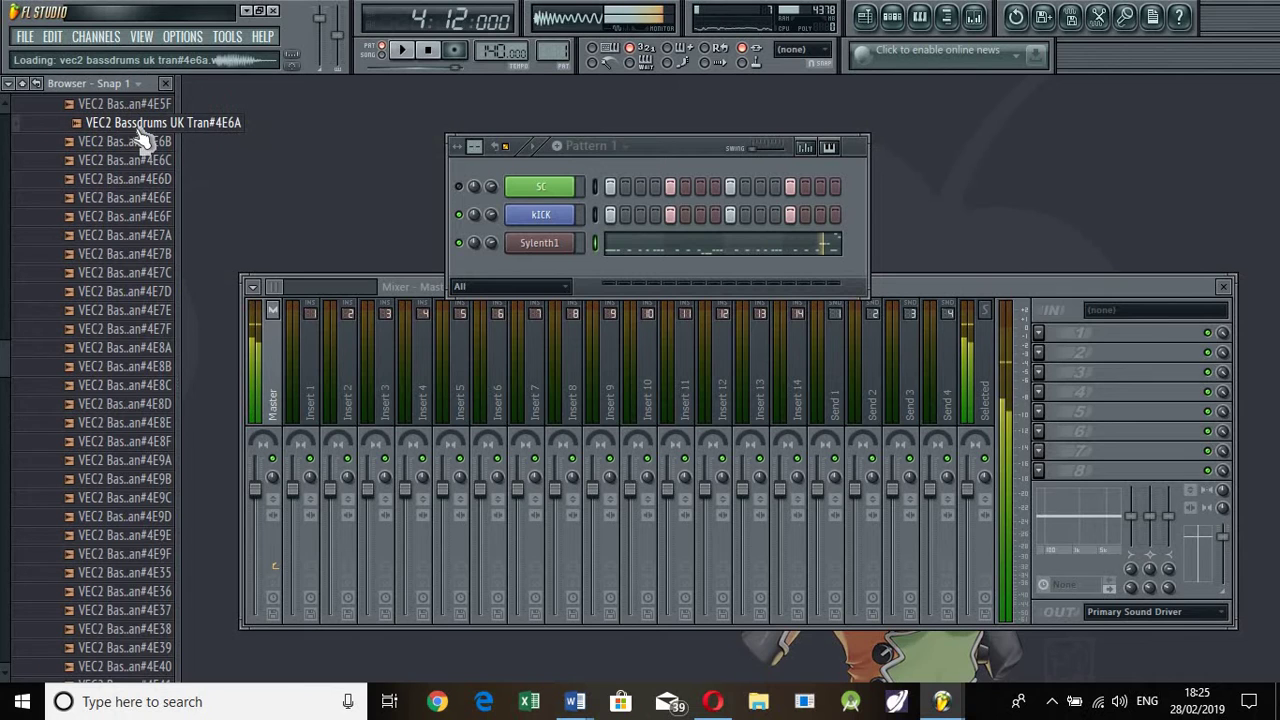
{"action": "left_click", "coordinate": [108, 308]}
{"action": "left_click", "coordinate": [114, 253]}
{"action": "left_click", "coordinate": [119, 236]}
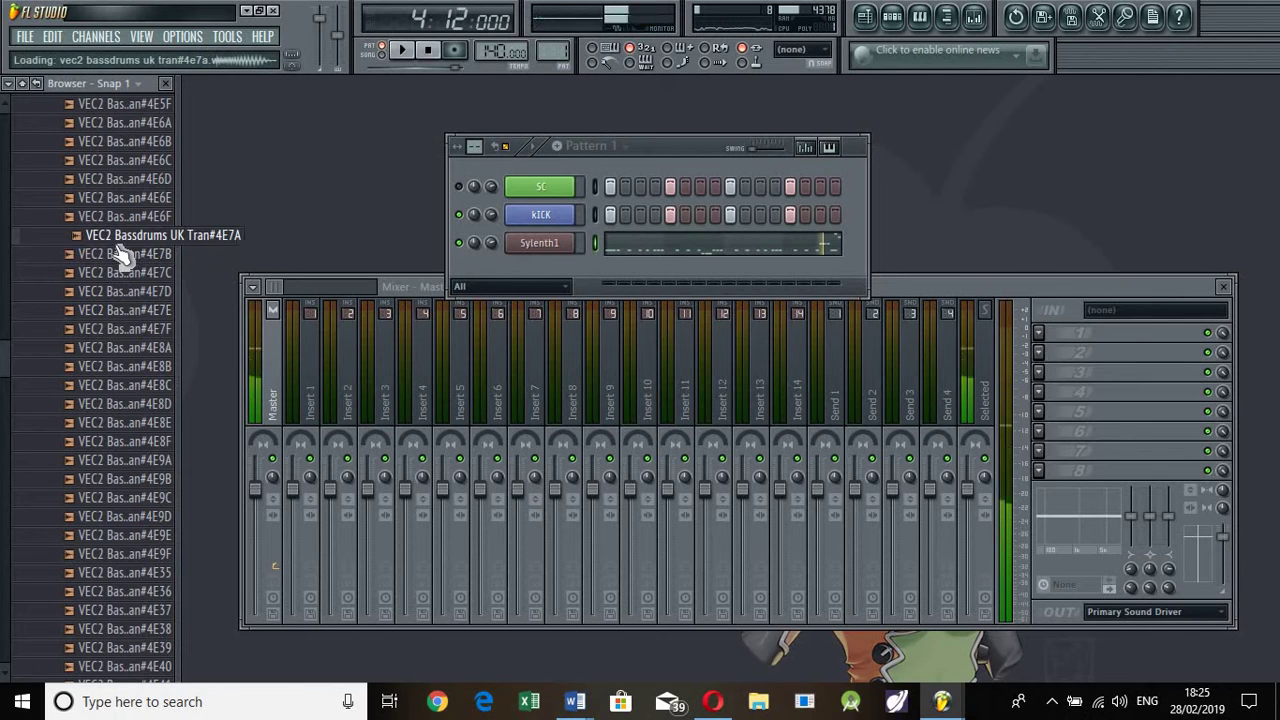
- Replace the kick channel's sample with VEC2 Bassdrums UK Tran#4E7B and play it with the bass
{"action": "left_click", "coordinate": [120, 252]}
{"action": "left_click_drag", "start_coordinate": [350, 303], "coordinate": [552, 218]}
{"action": "key", "text": "space"}
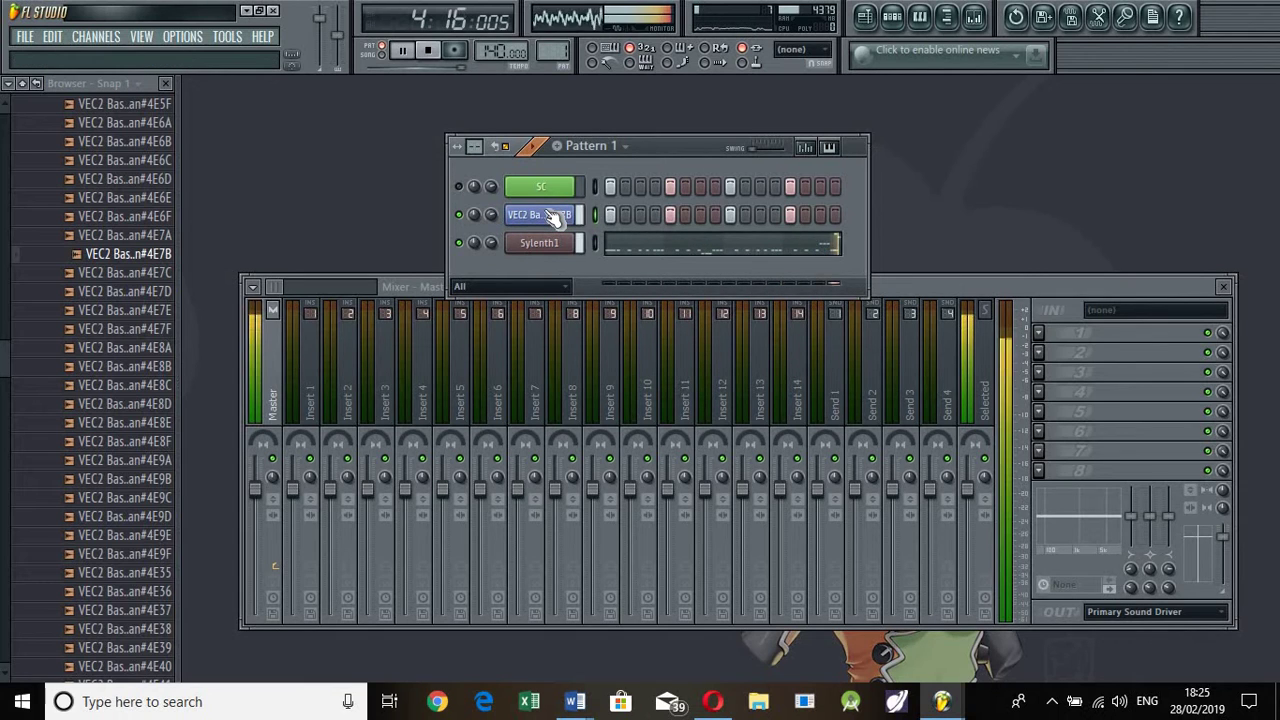
{"action": "key", "text": "space"}
{"action": "key", "text": "space"}
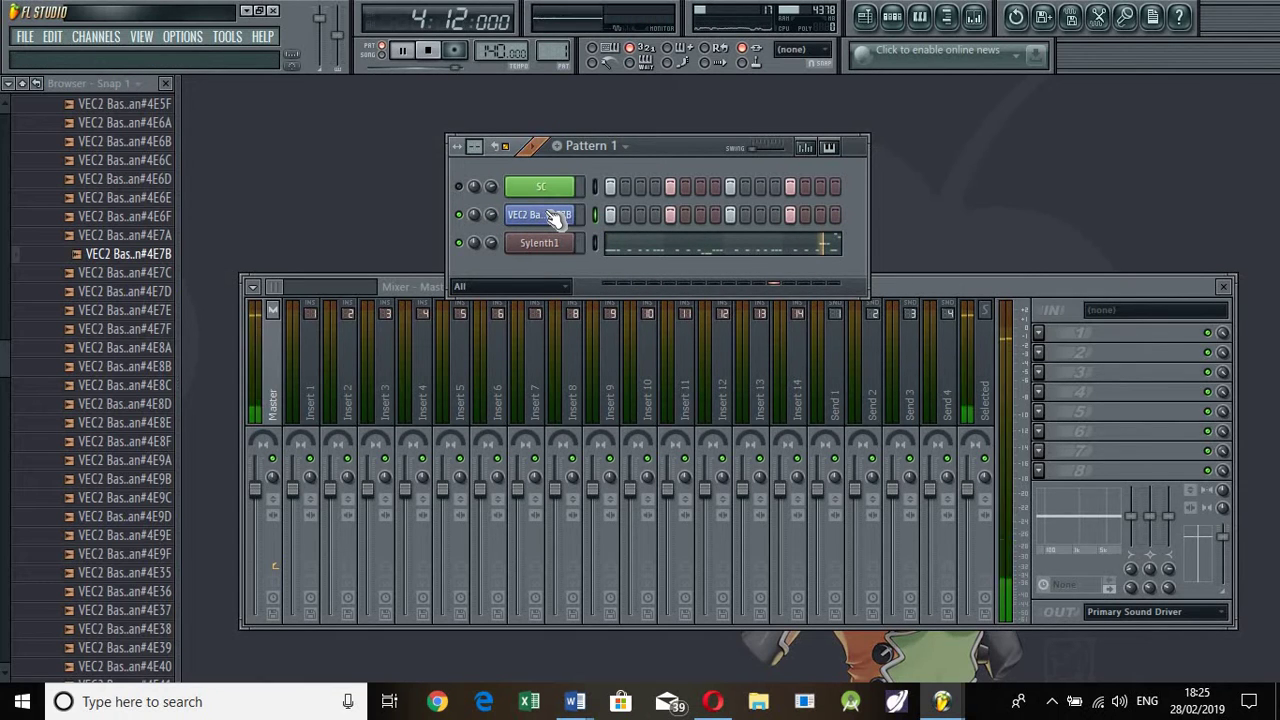
- Link the kick and Sylenth1 channels to consecutive mixer tracks starting from Insert 2 and check the routing in playback
{"action": "right_click", "coordinate": [355, 392]}
{"action": "mouse_move", "coordinate": [463, 368]}
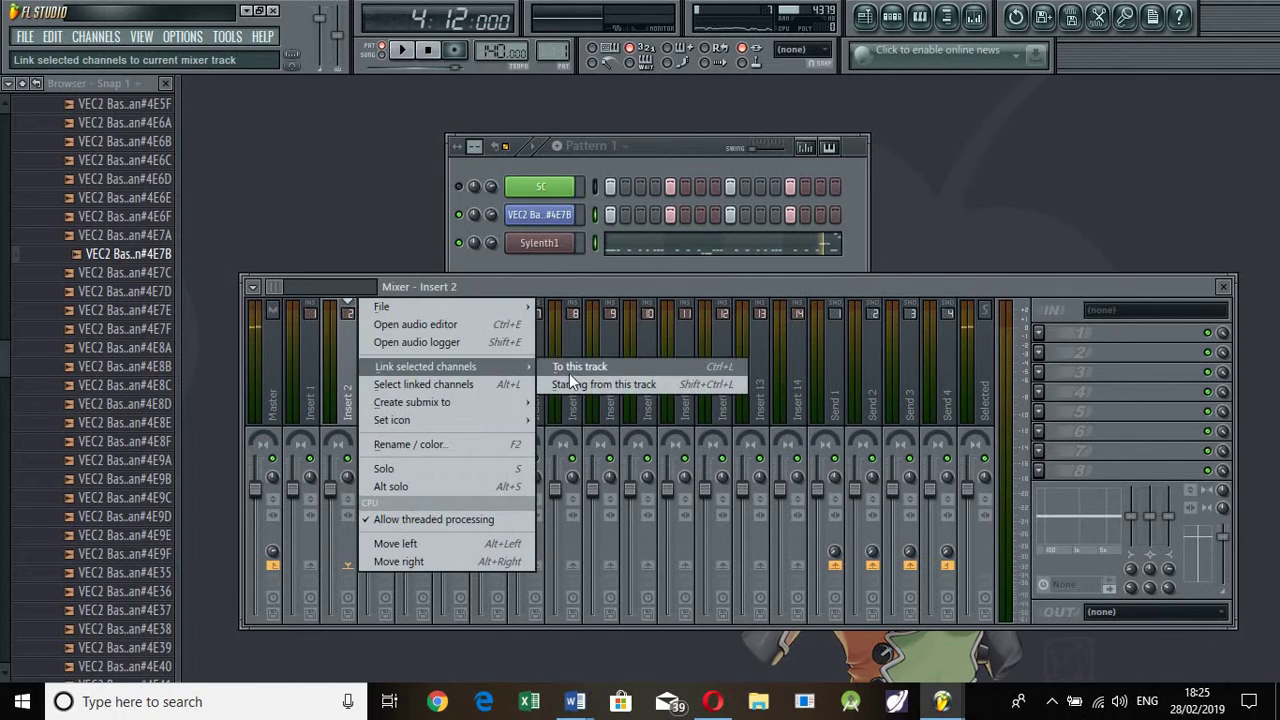
{"action": "left_click", "coordinate": [595, 386]}
{"action": "key", "text": "space"}
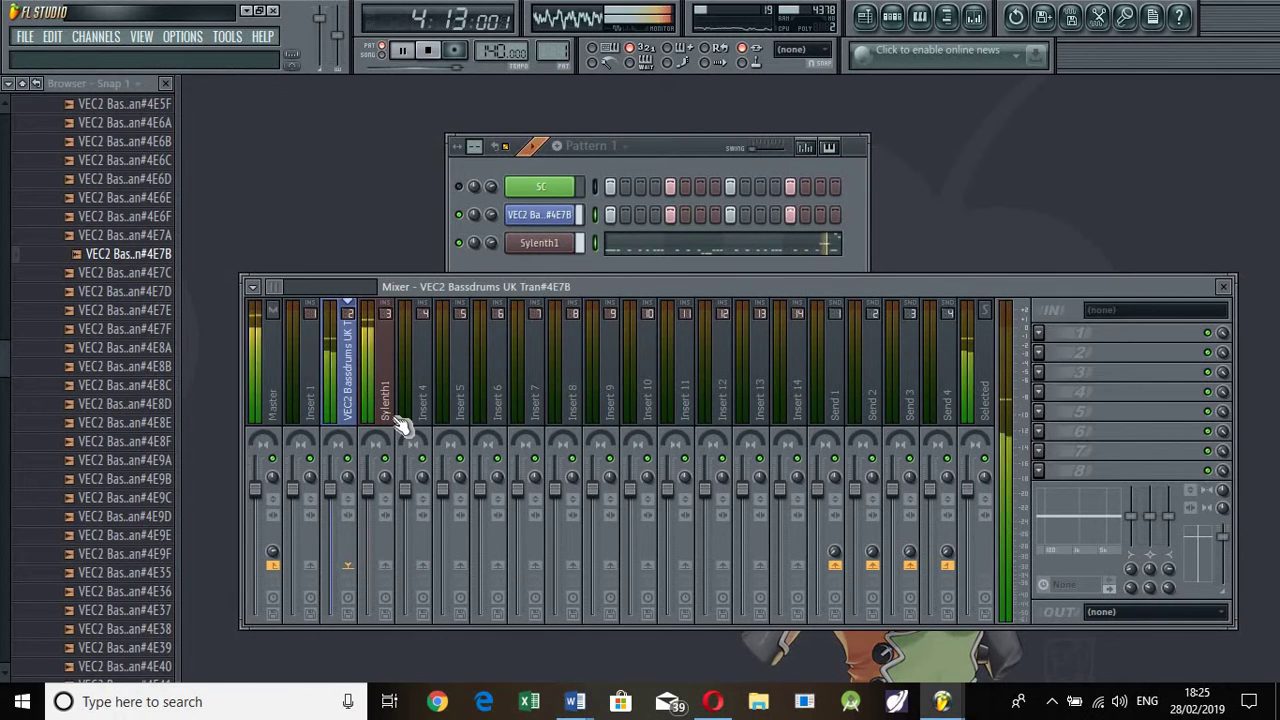
{"action": "key", "text": "space"}
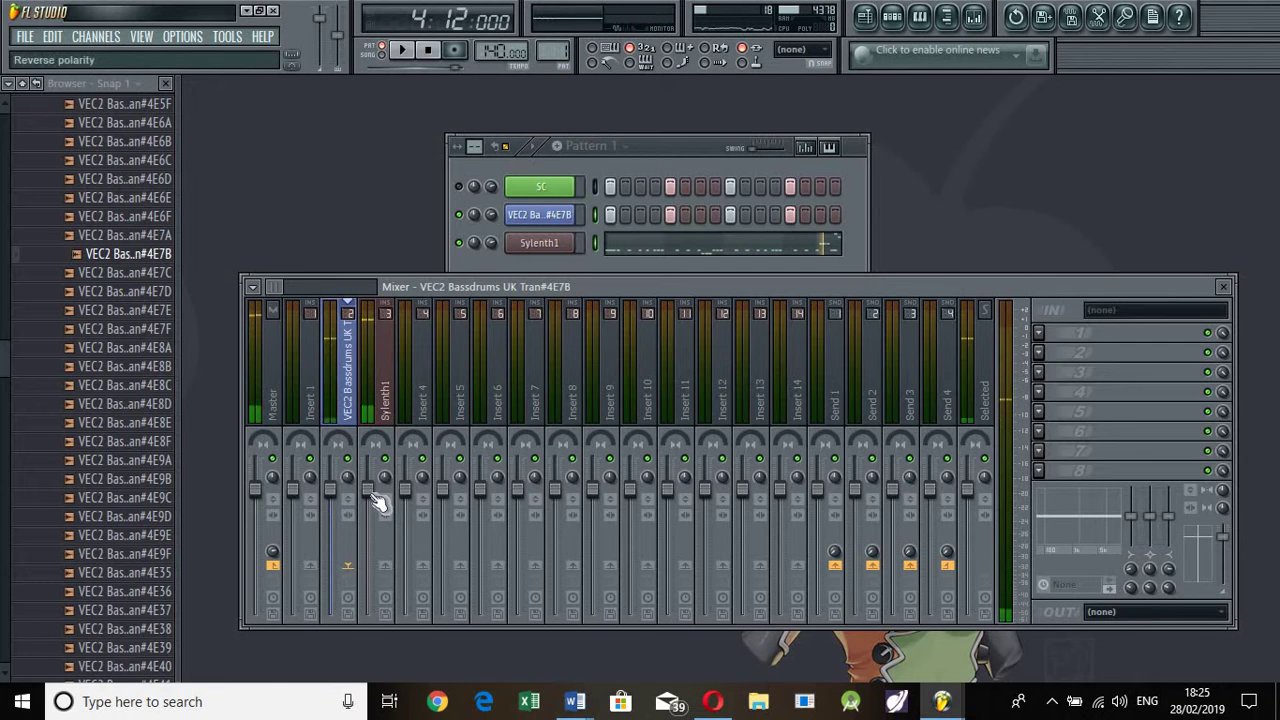
- Lower the Sylenth1 mixer fader, and add Fruity Parametric EQ 2 to the kick track with boosts on bands 4 and 5
{"action": "left_click", "coordinate": [371, 514]}
{"action": "key", "text": "space"}
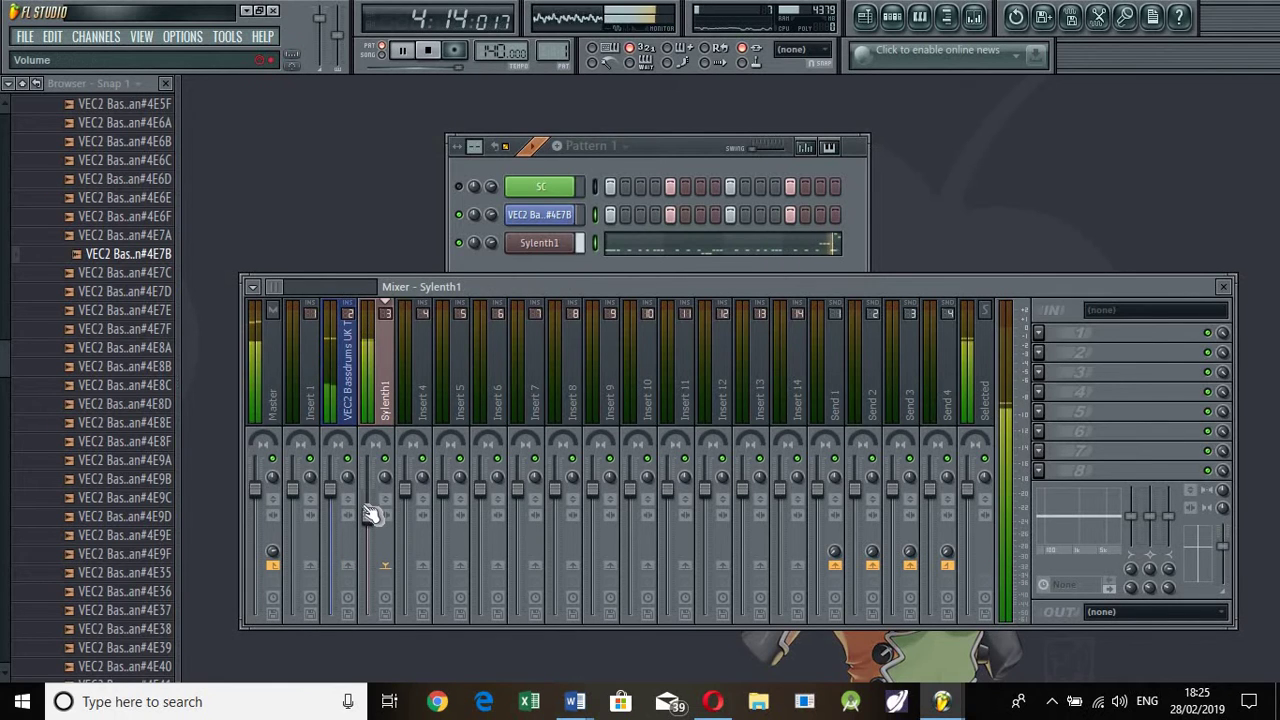
{"action": "left_click", "coordinate": [357, 415]}
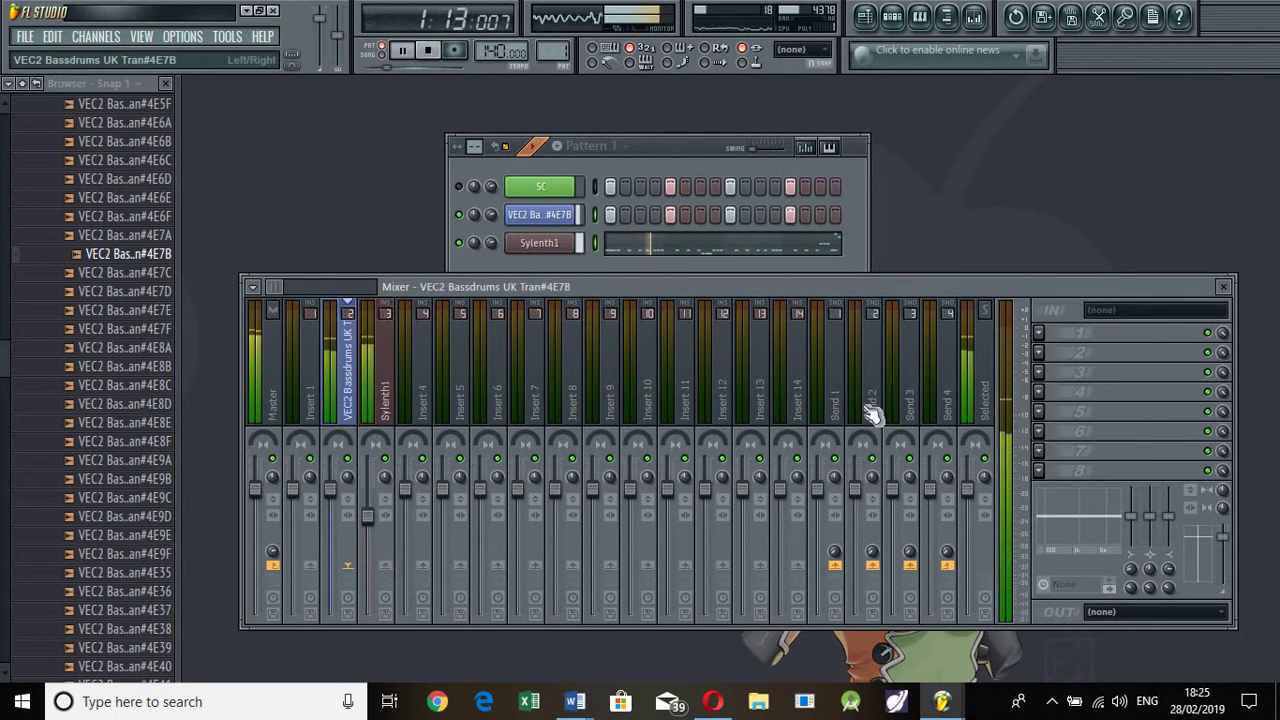
{"action": "left_click", "coordinate": [1045, 343]}
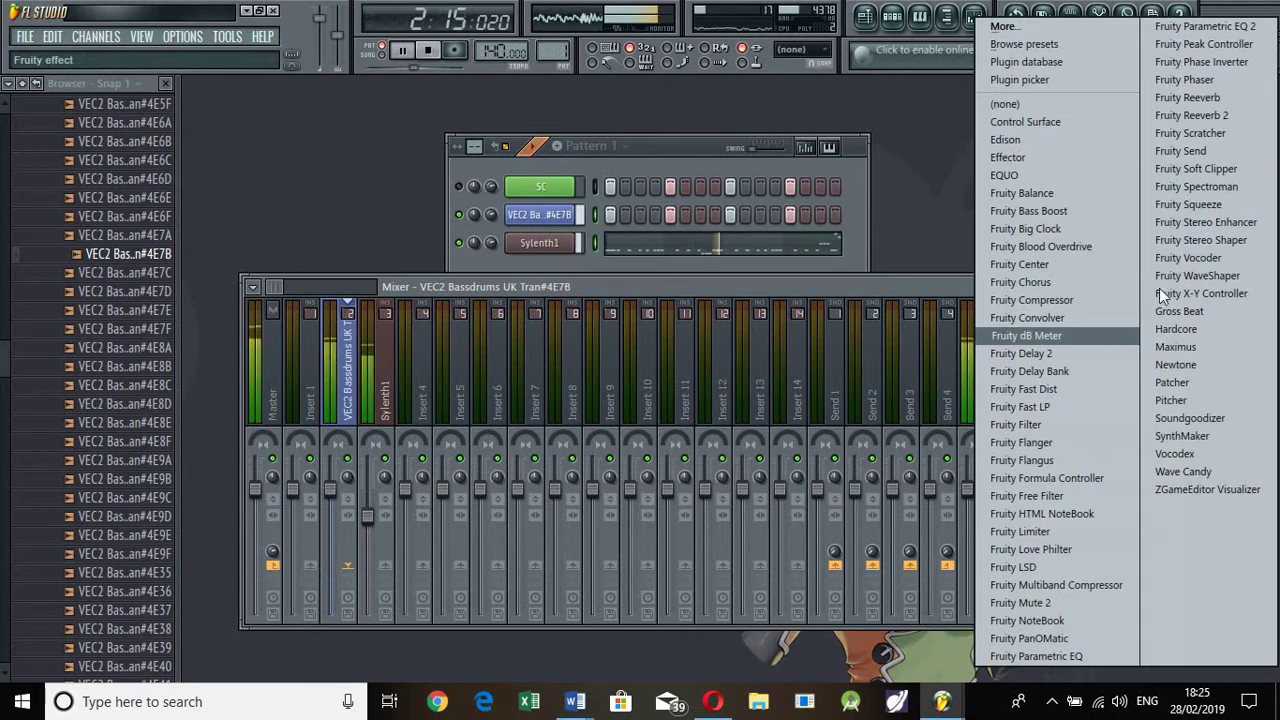
{"action": "left_click", "coordinate": [1206, 26]}
{"action": "left_click_drag", "start_coordinate": [416, 362], "coordinate": [514, 328]}
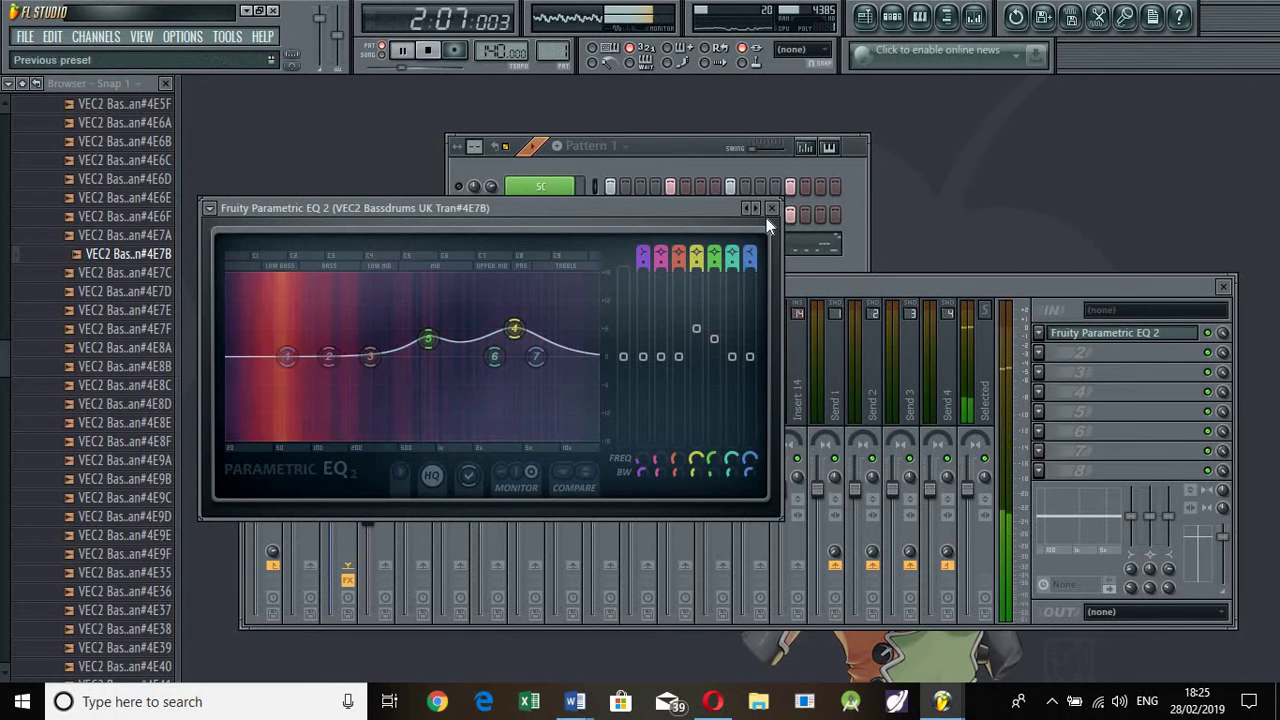
{"action": "left_click", "coordinate": [771, 209]}
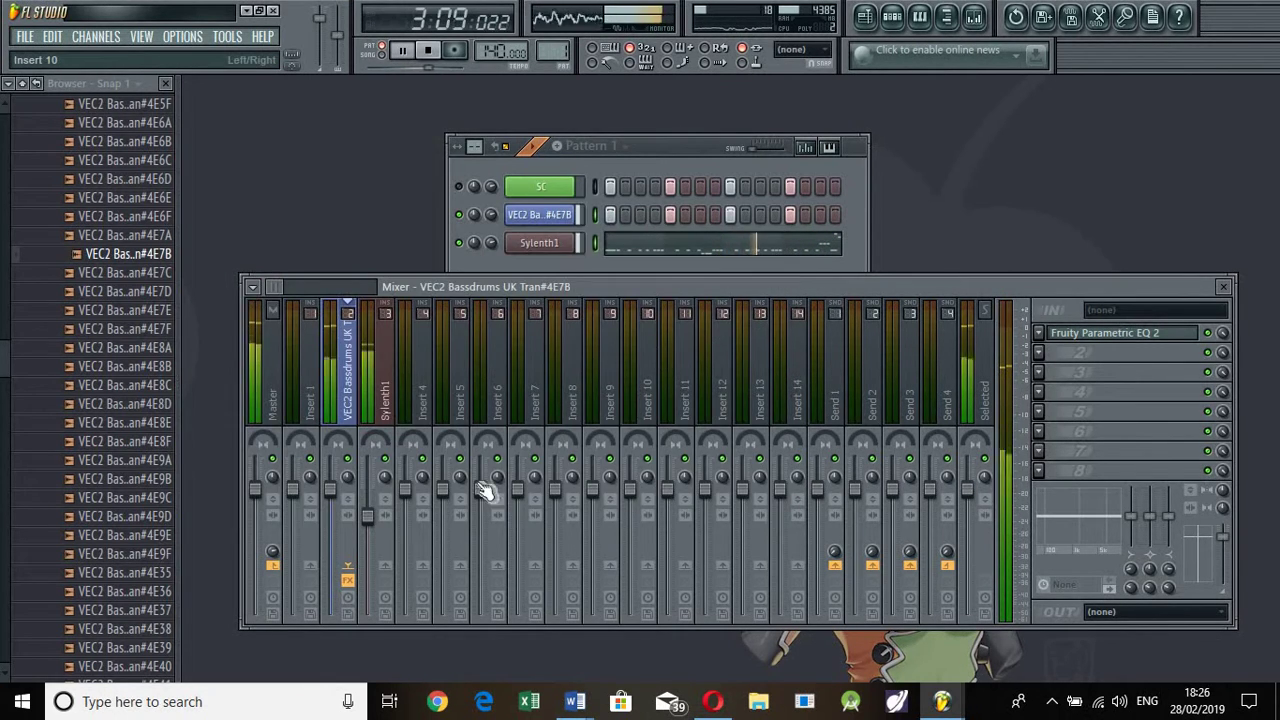
- Add Fruity Parametric EQ 2 to the Sylenth1 mixer track and change band 1 to a high pass
{"action": "left_click", "coordinate": [390, 403]}
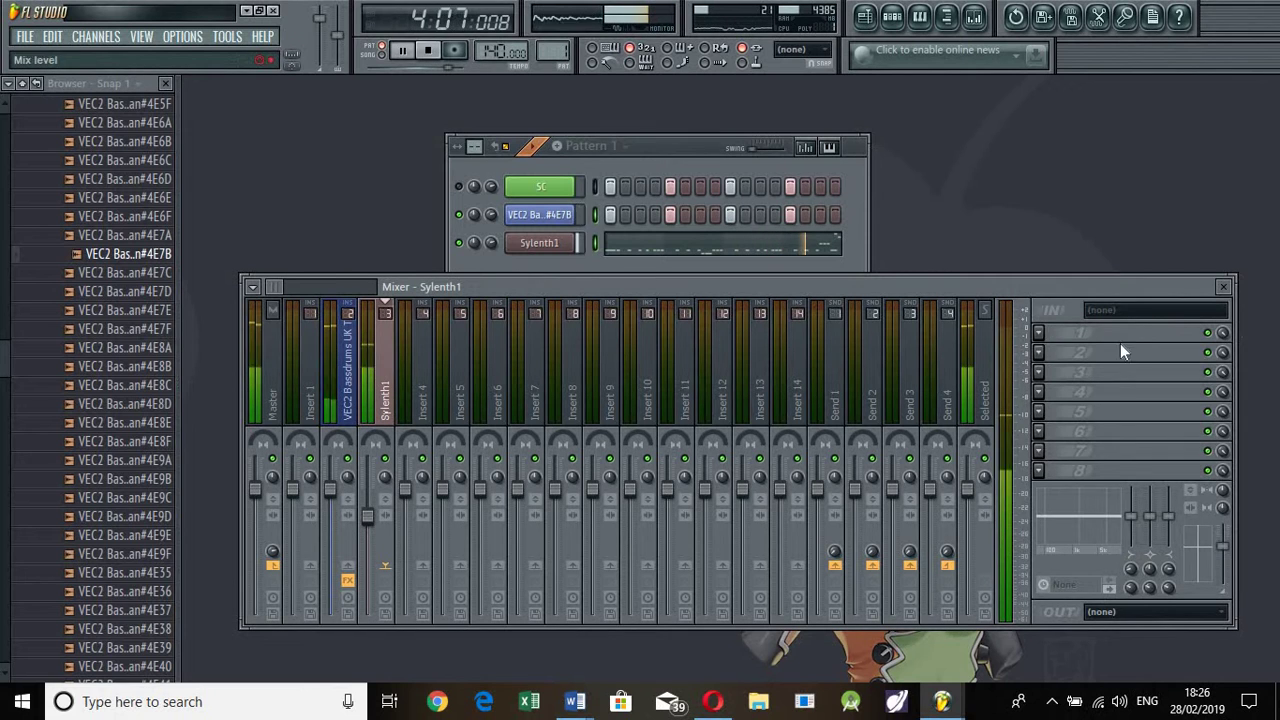
{"action": "left_click", "coordinate": [1043, 335]}
{"action": "left_click", "coordinate": [1195, 20]}
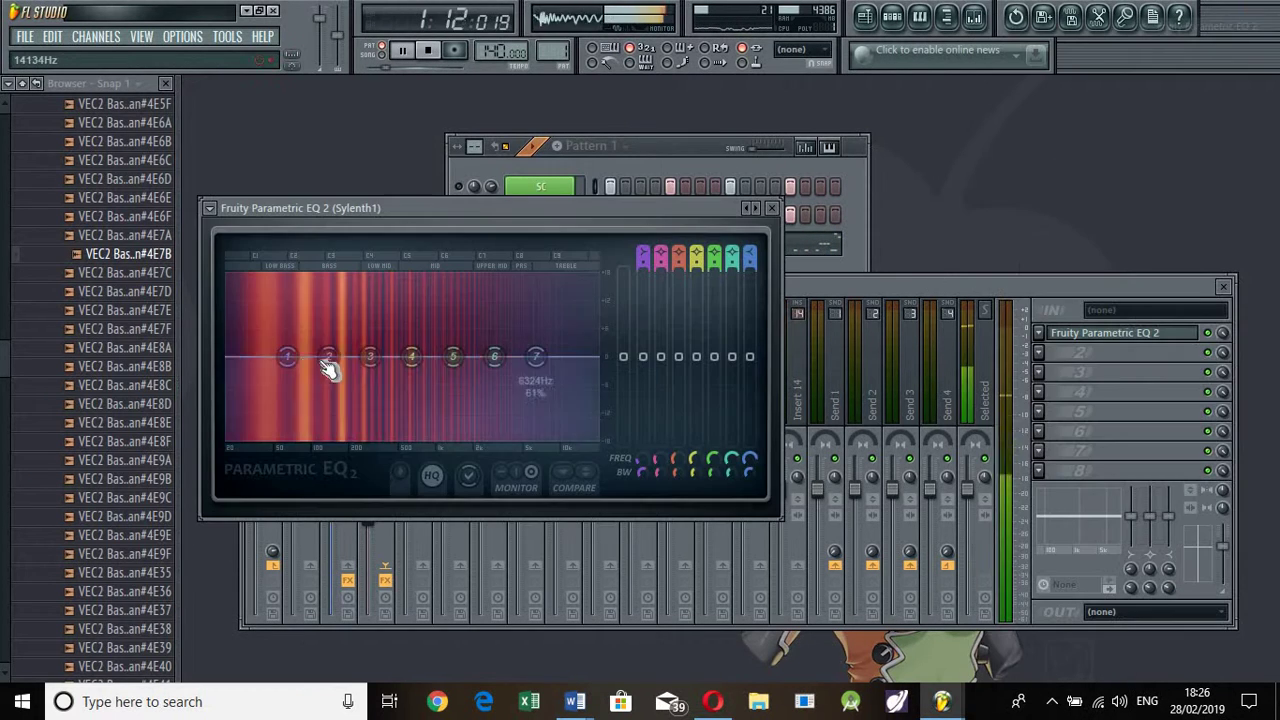
{"action": "left_click_drag", "start_coordinate": [287, 357], "coordinate": [286, 368]}
{"action": "right_click", "coordinate": [286, 368]}
{"action": "mouse_move", "coordinate": [315, 419]}
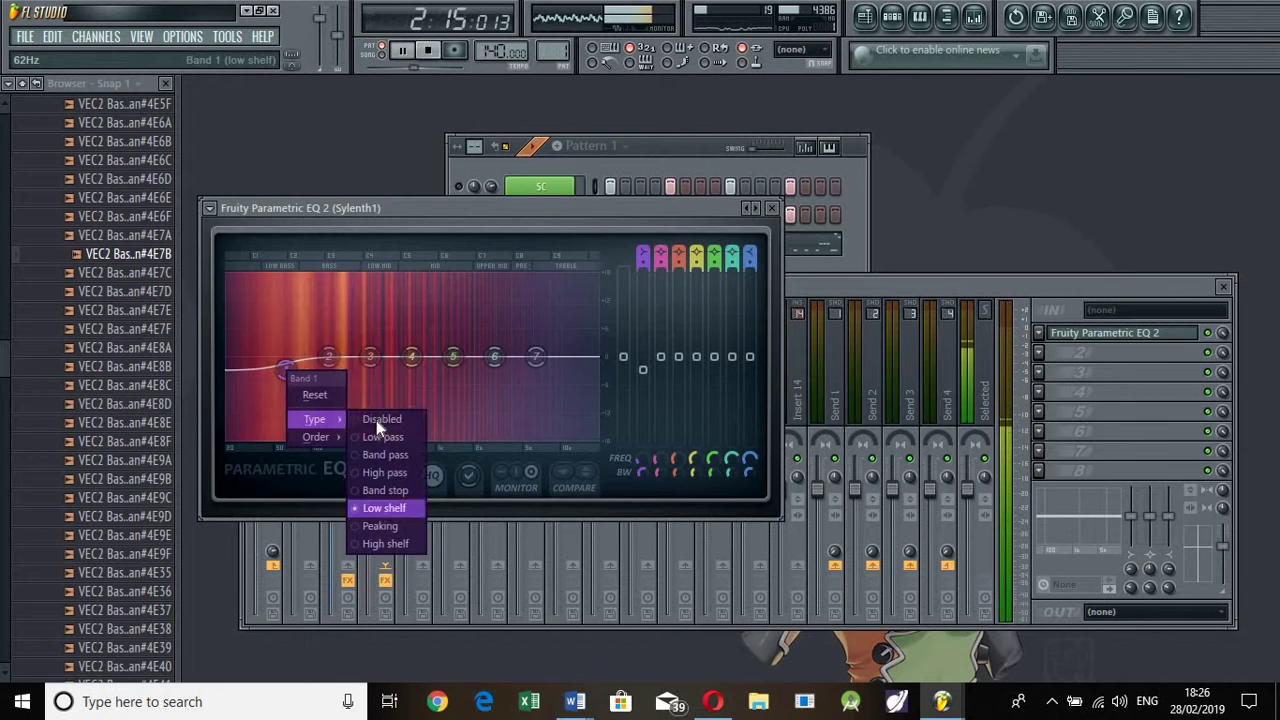
{"action": "left_click", "coordinate": [395, 474]}
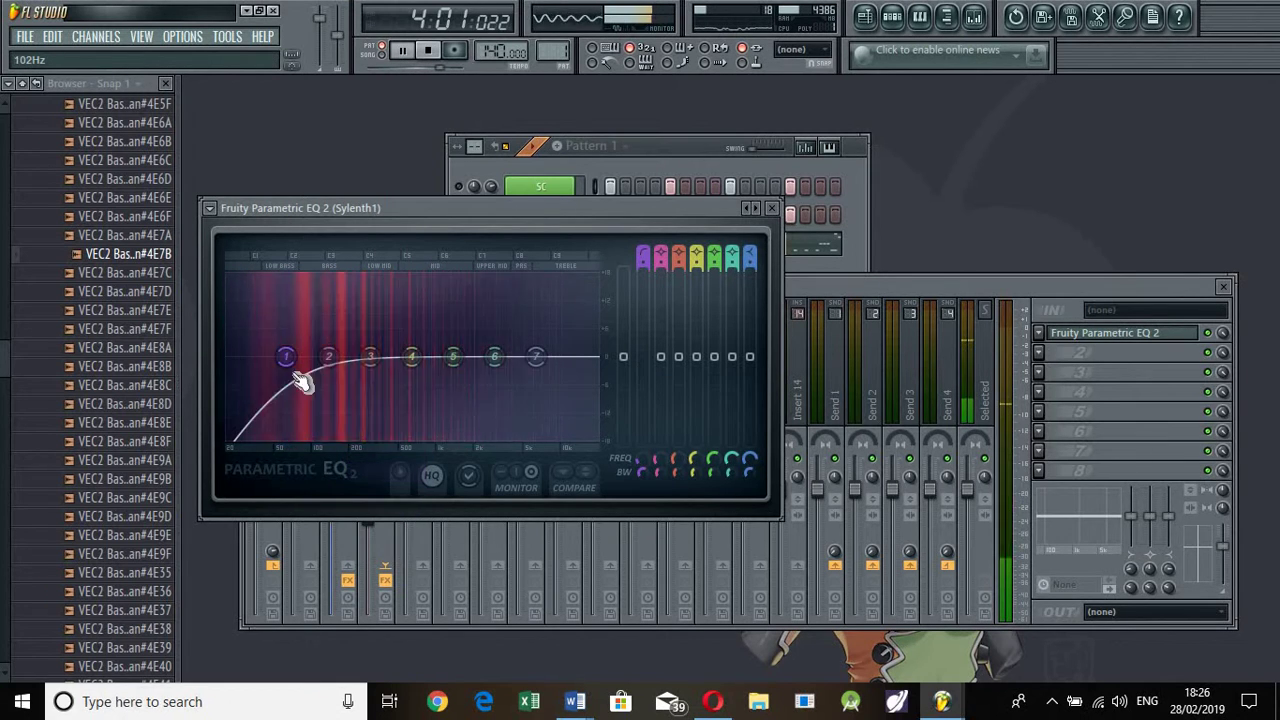
- Set the high-pass order to Steep 8, raise its cutoff slightly, dip band 3 in the bass range and stop playback
{"action": "right_click", "coordinate": [286, 361]}
{"action": "mouse_move", "coordinate": [324, 424]}
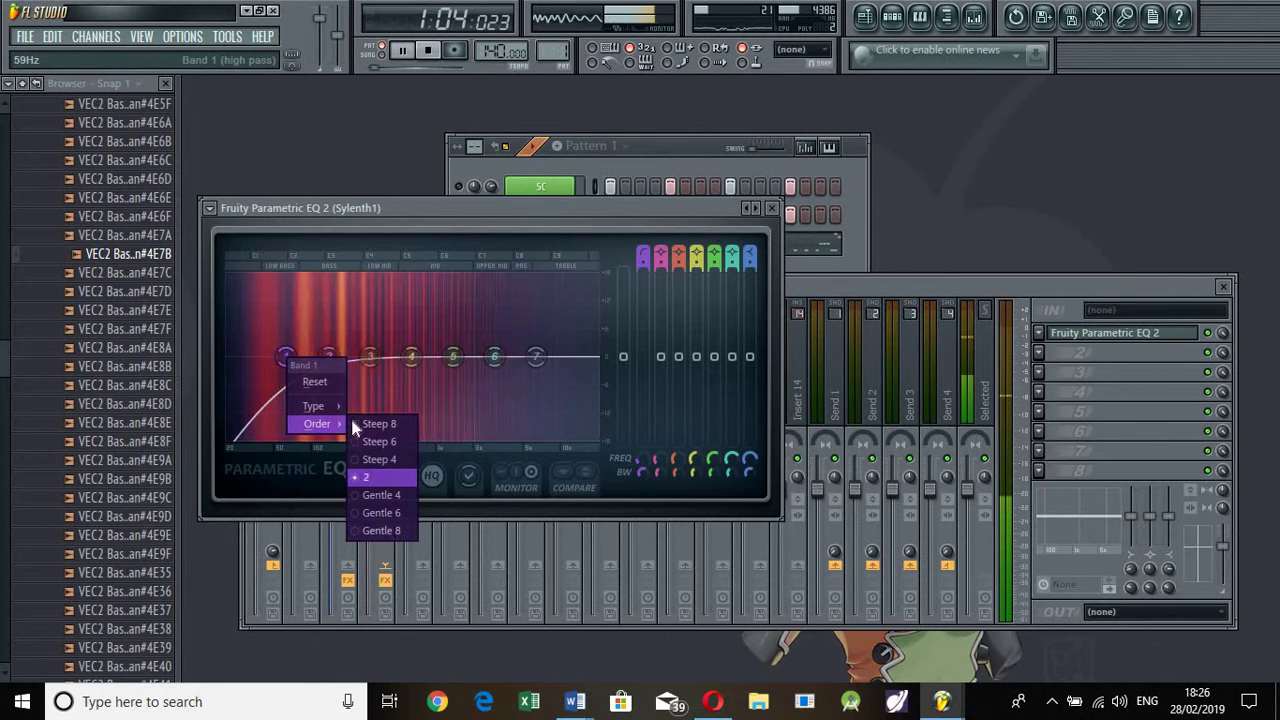
{"action": "left_click", "coordinate": [376, 424]}
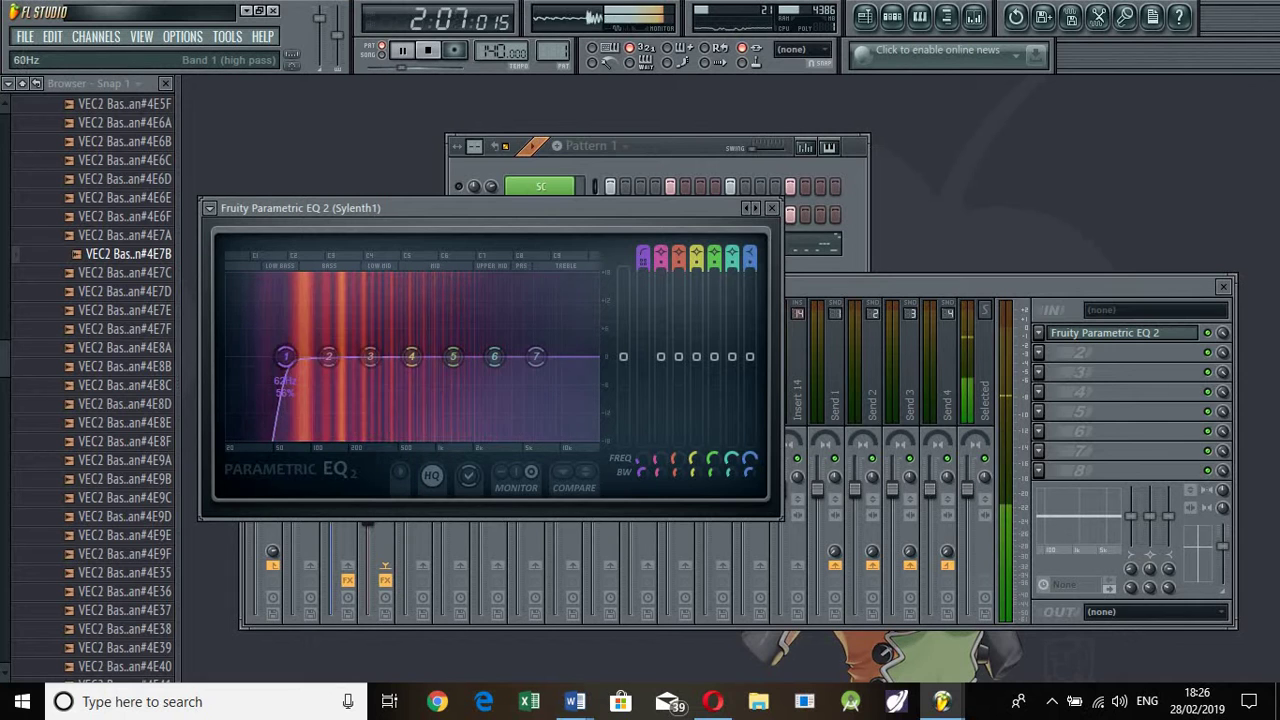
{"action": "left_click_drag", "start_coordinate": [285, 357], "coordinate": [318, 368]}
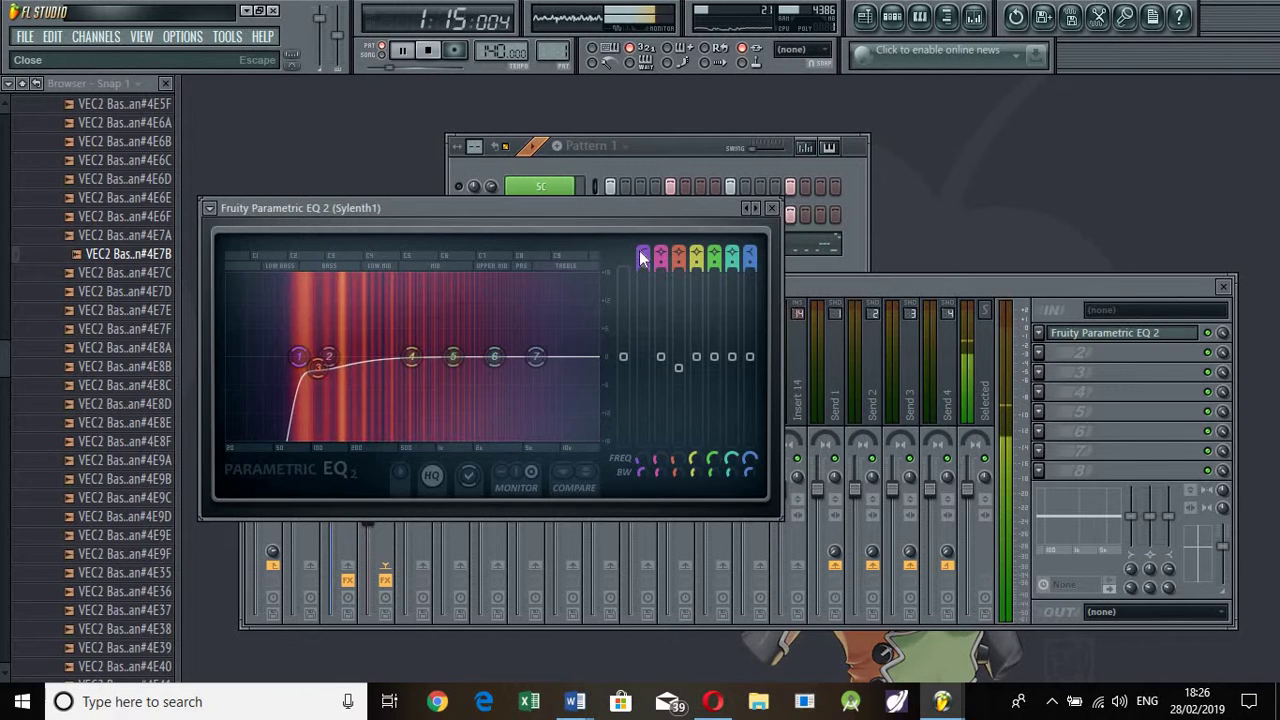
{"action": "key", "text": "Escape"}
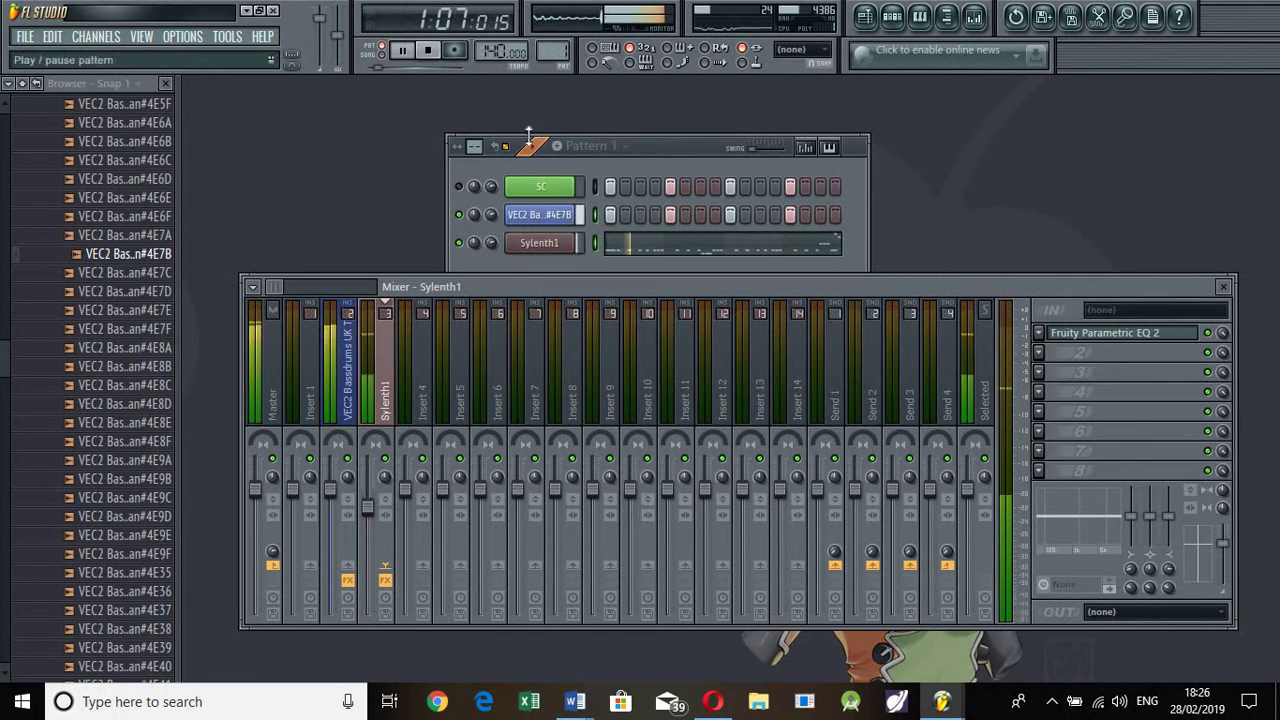
{"action": "left_click", "coordinate": [401, 50]}
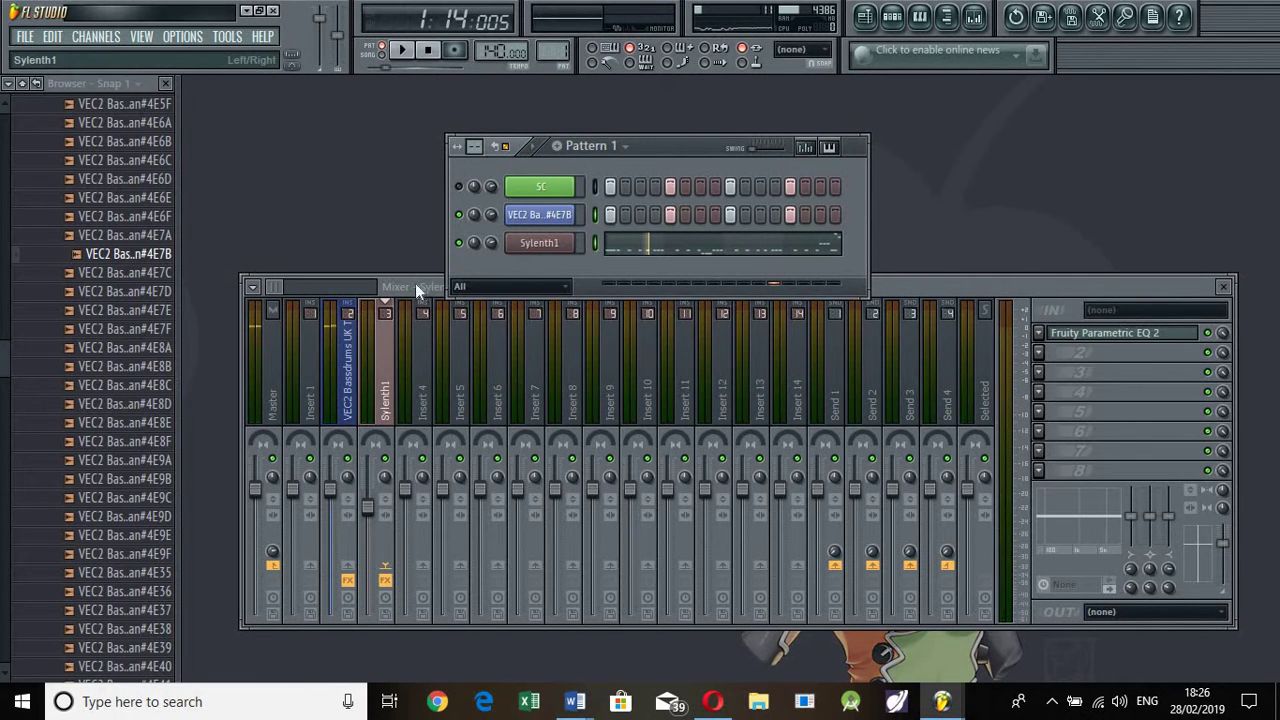
- Add a second Sylenth1 instrument channel and reset it to the Init preset
{"action": "left_click", "coordinate": [97, 37]}
{"action": "mouse_move", "coordinate": [110, 54]}
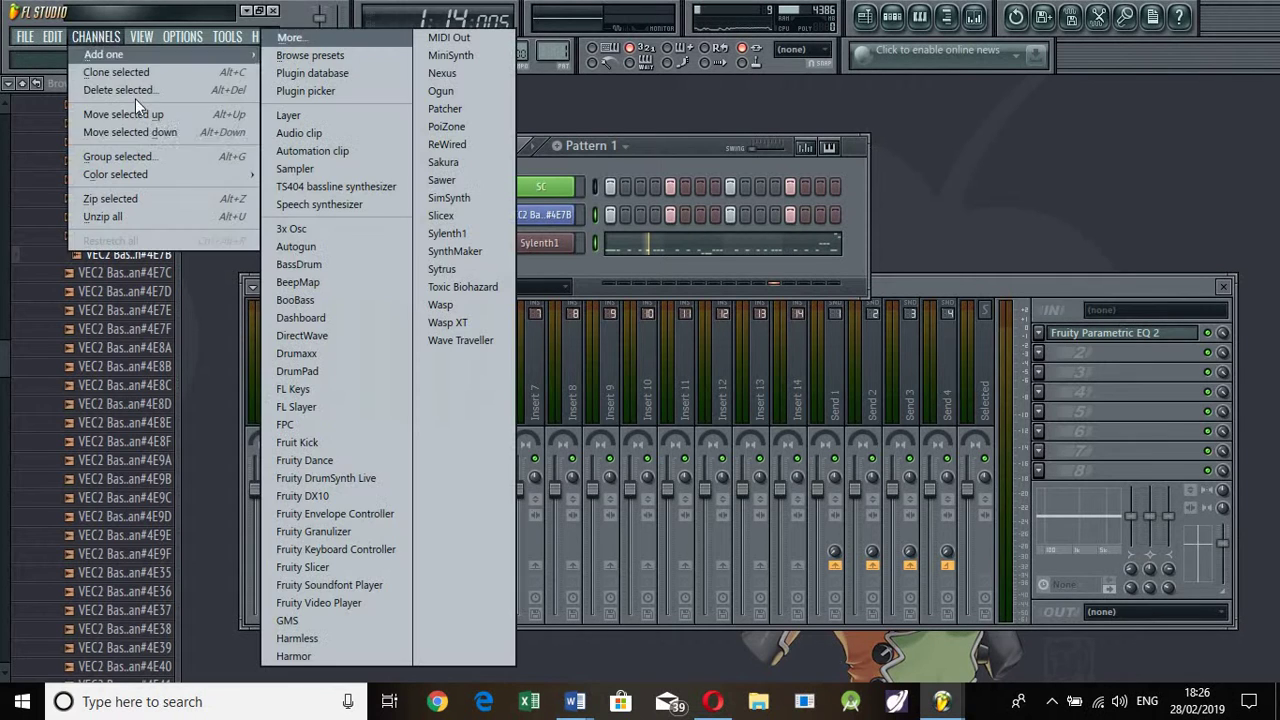
{"action": "left_click", "coordinate": [448, 233]}
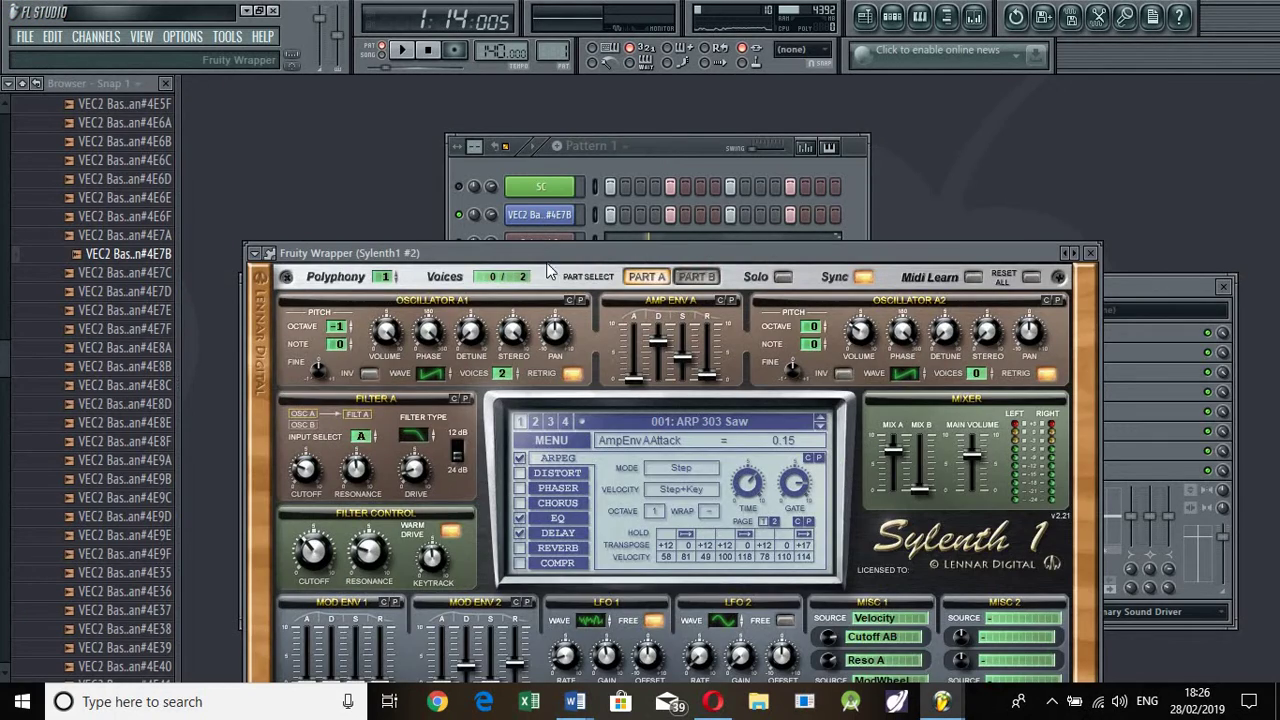
{"action": "left_click_drag", "start_coordinate": [527, 247], "coordinate": [593, 88]}
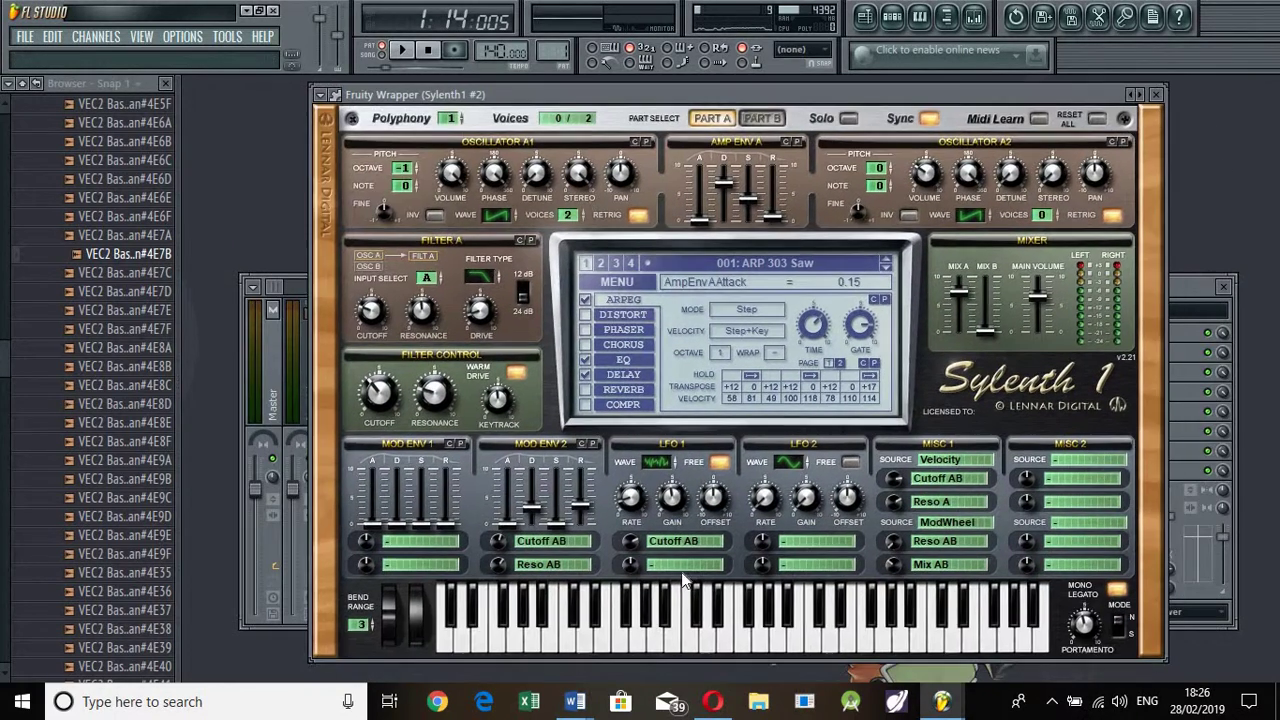
{"action": "left_click", "coordinate": [632, 284]}
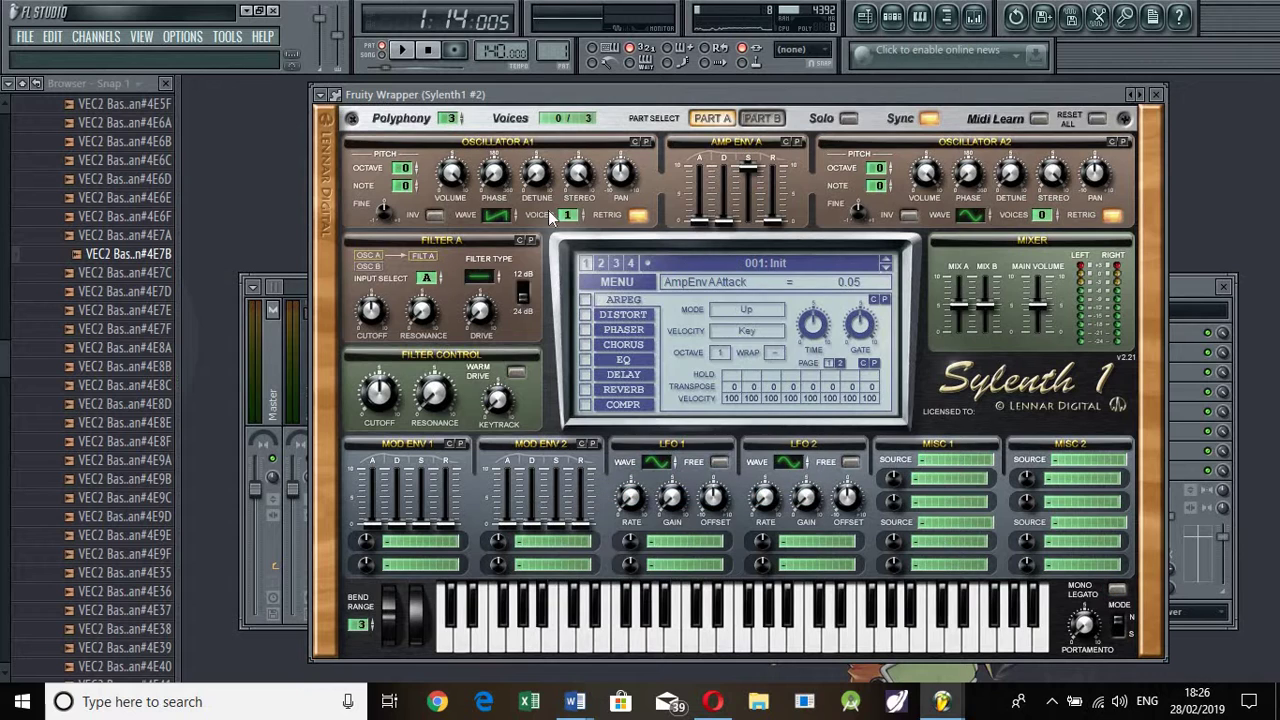
- Set oscillator A1 to 8 voices at octave -2 with less detune and retrigger off, raise main volume to 10, and test notes
{"action": "left_click_drag", "start_coordinate": [566, 214], "coordinate": [604, 51]}
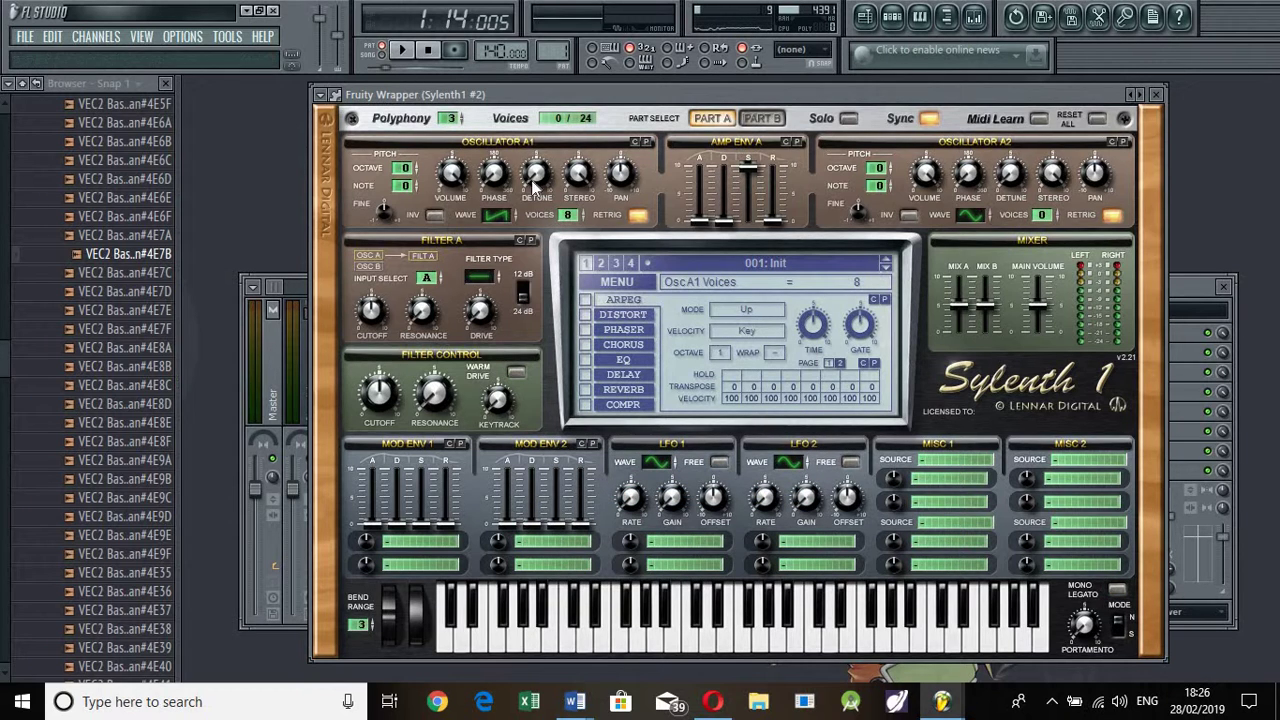
{"action": "left_click", "coordinate": [535, 178]}
{"action": "left_click", "coordinate": [620, 640]}
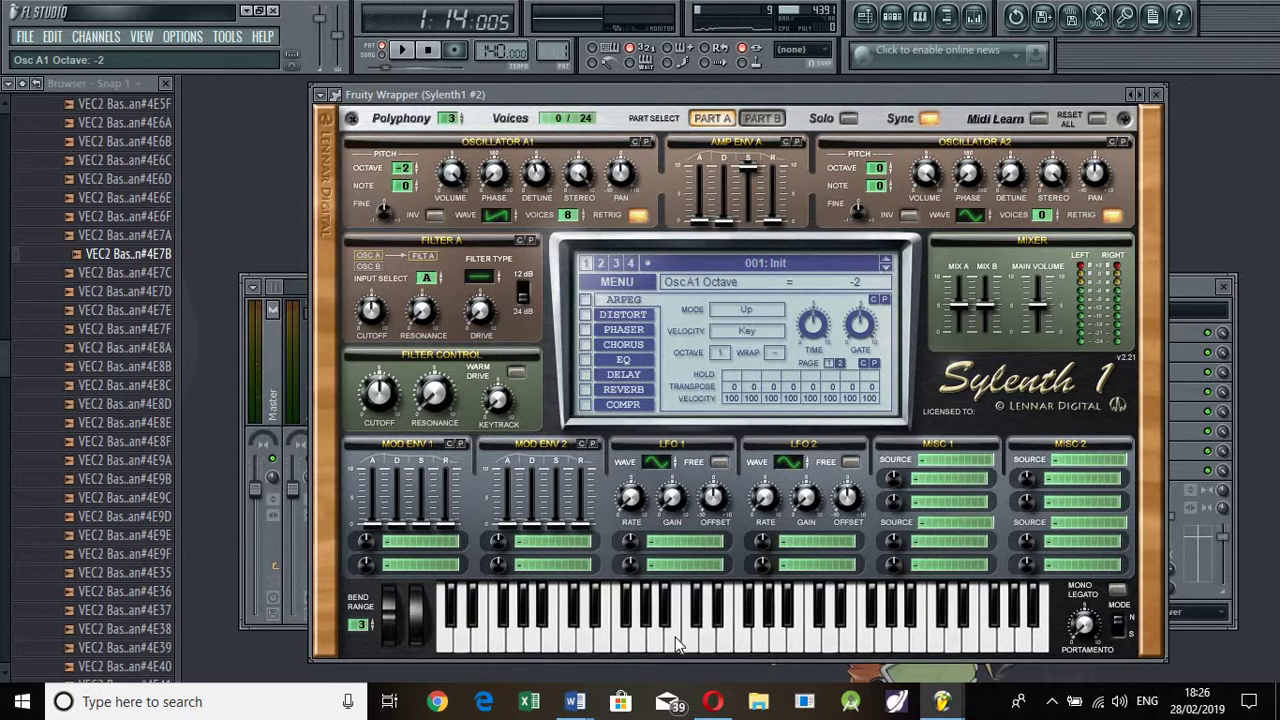
{"action": "left_click", "coordinate": [729, 624]}
{"action": "left_click", "coordinate": [666, 648]}
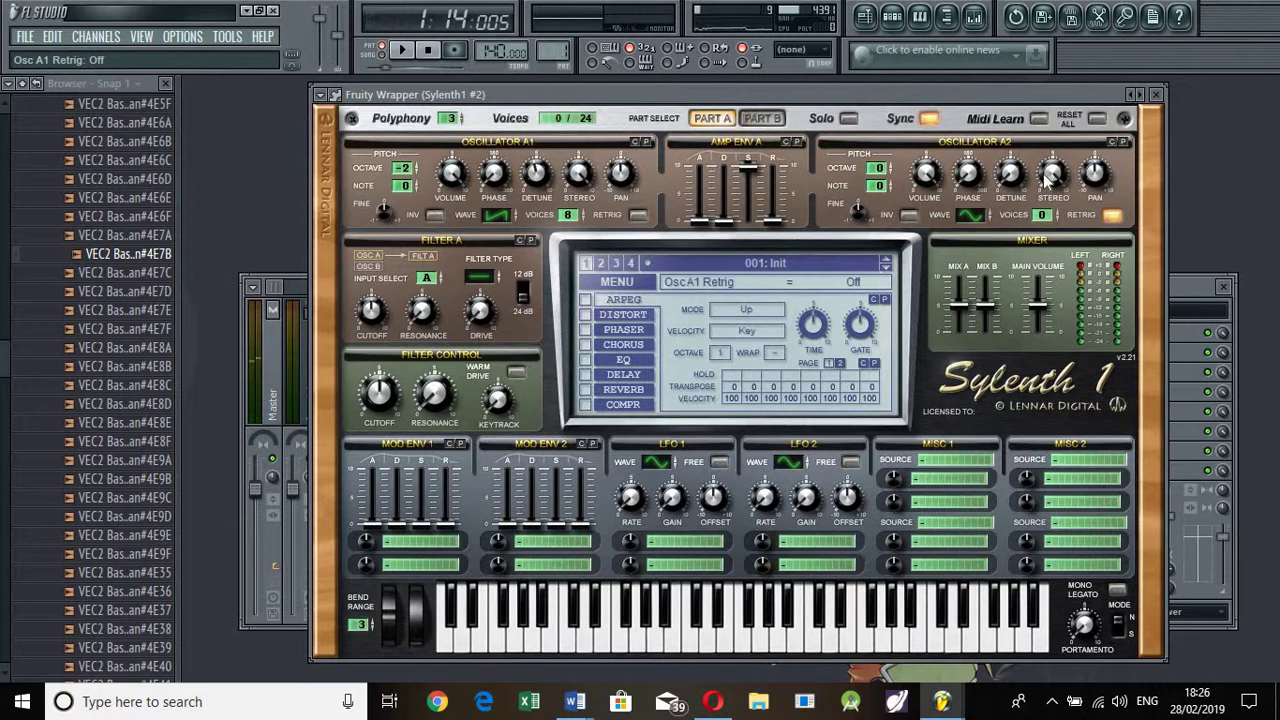
{"action": "left_click_drag", "start_coordinate": [1038, 305], "coordinate": [1038, 275]}
{"action": "left_click", "coordinate": [679, 632]}
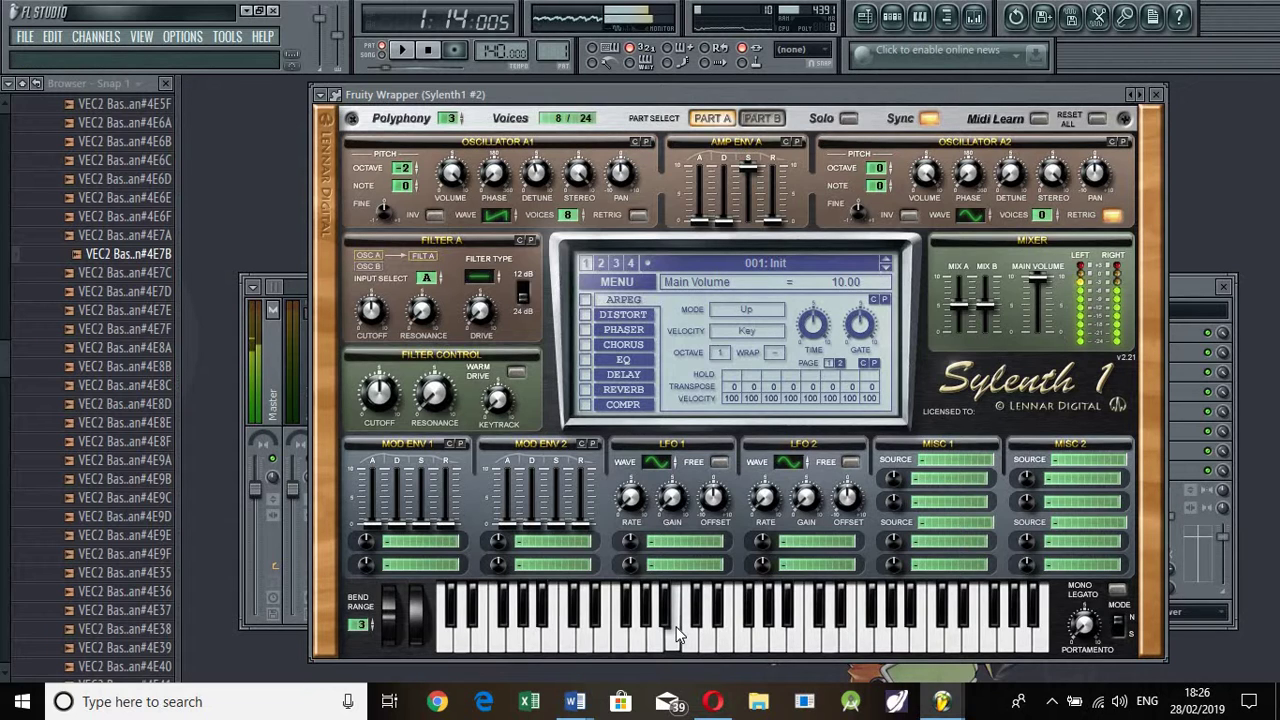
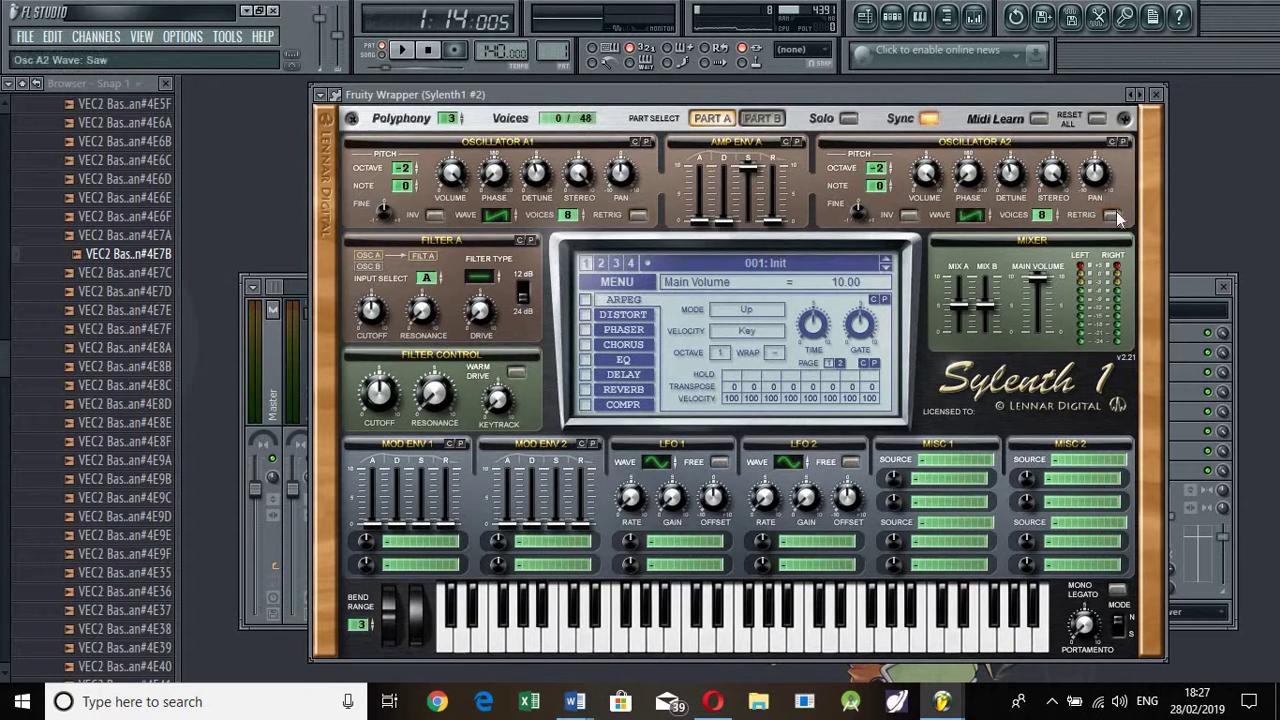
- Set oscillator A2 to a saw with 8 voices at octave -2 and volume 6.14, and audition notes
{"action": "left_click", "coordinate": [634, 624]}
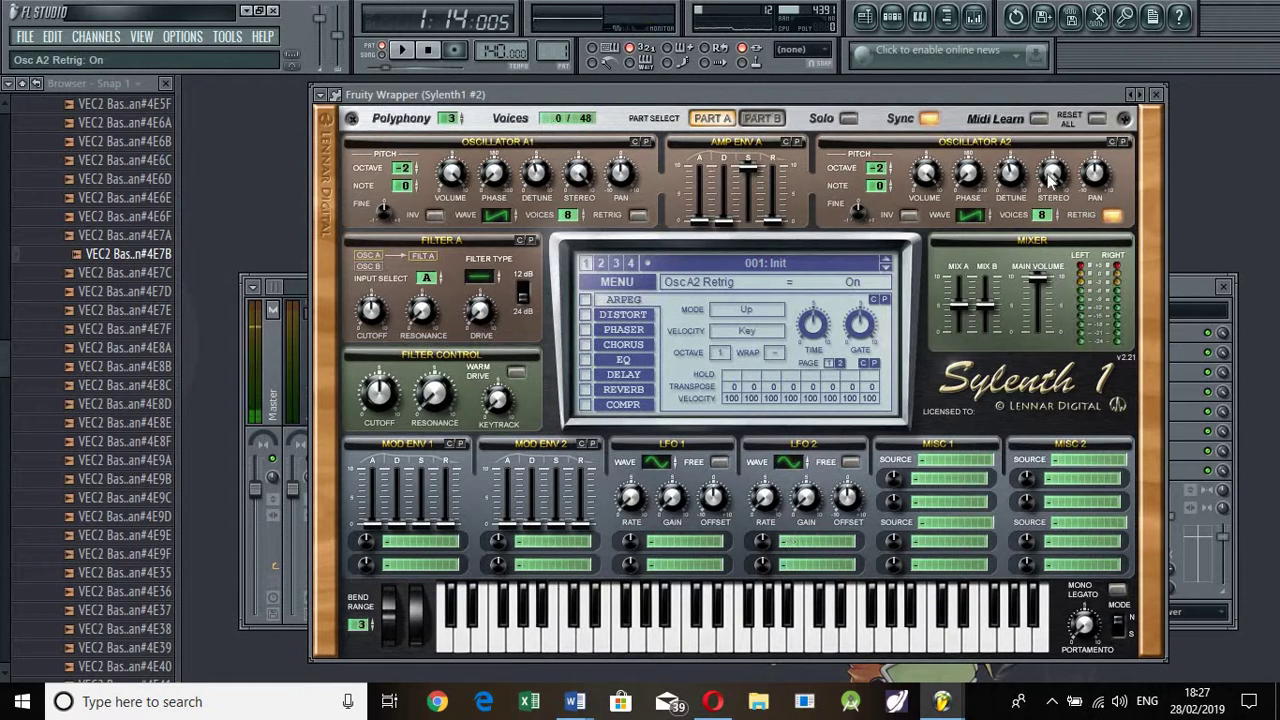
{"action": "left_click", "coordinate": [688, 630]}
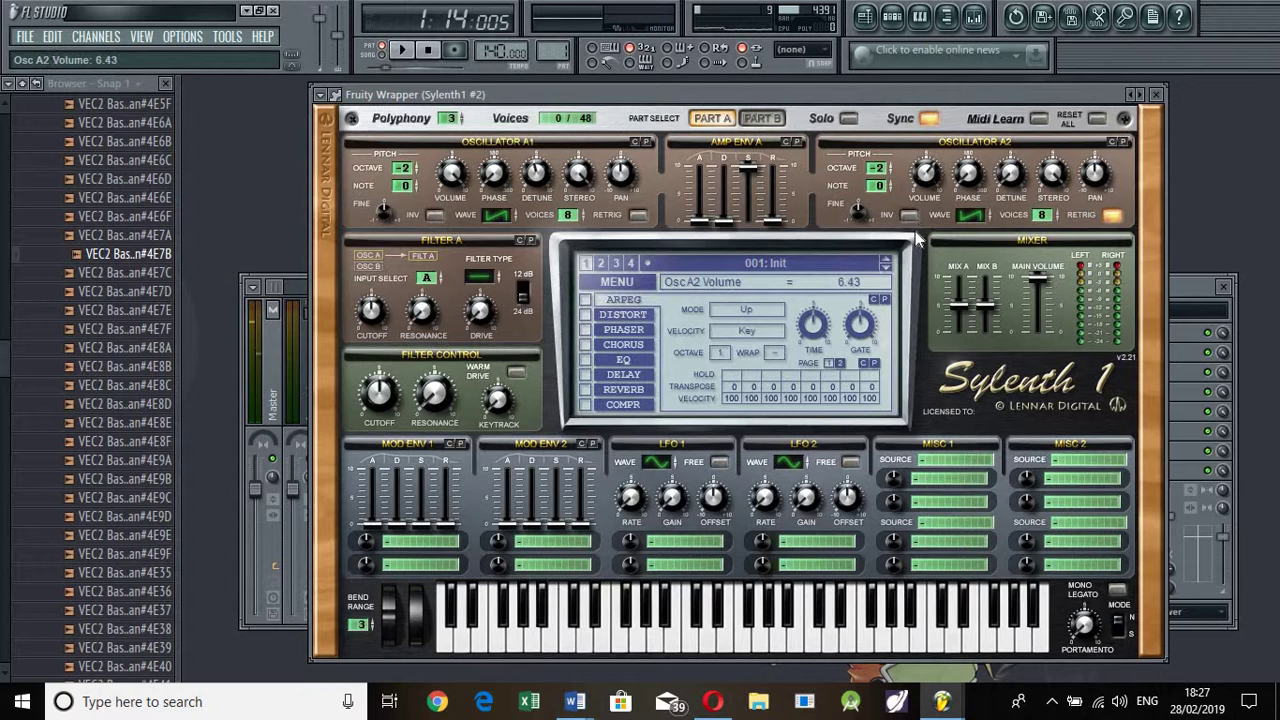
{"action": "left_click", "coordinate": [607, 637]}
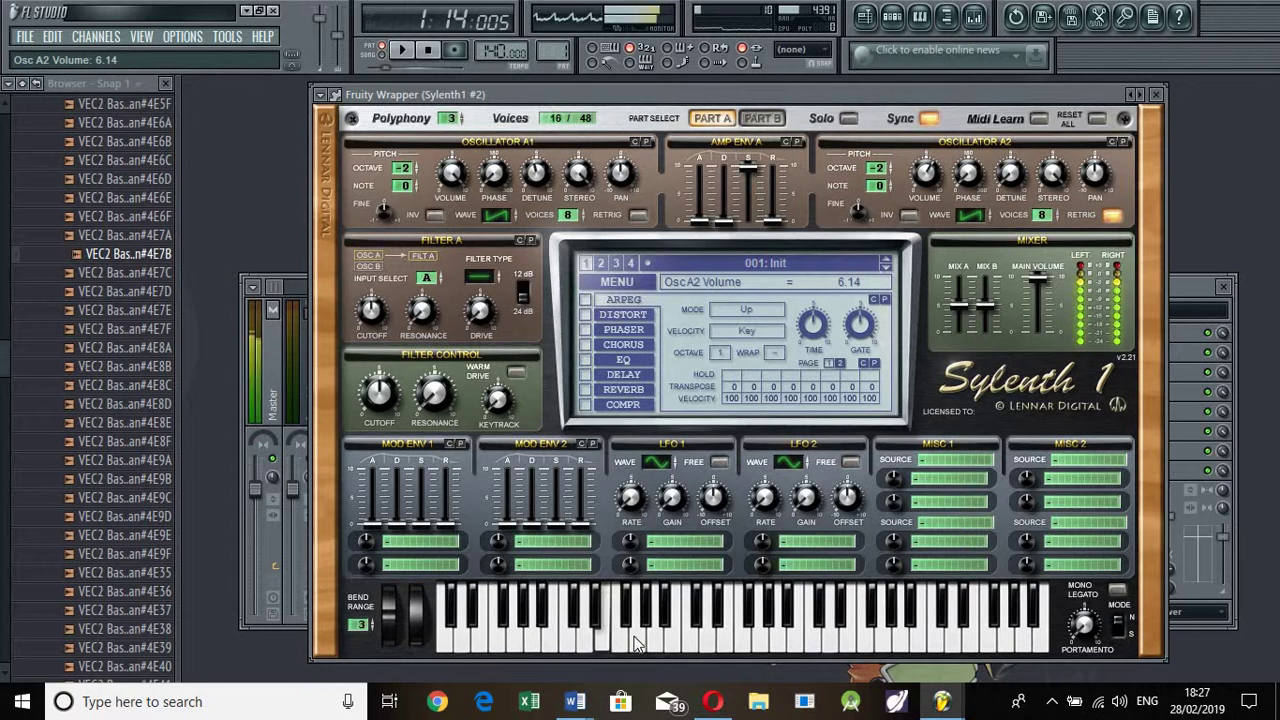
{"action": "left_click", "coordinate": [668, 637]}
{"action": "left_click", "coordinate": [626, 642]}
{"action": "left_click", "coordinate": [632, 645]}
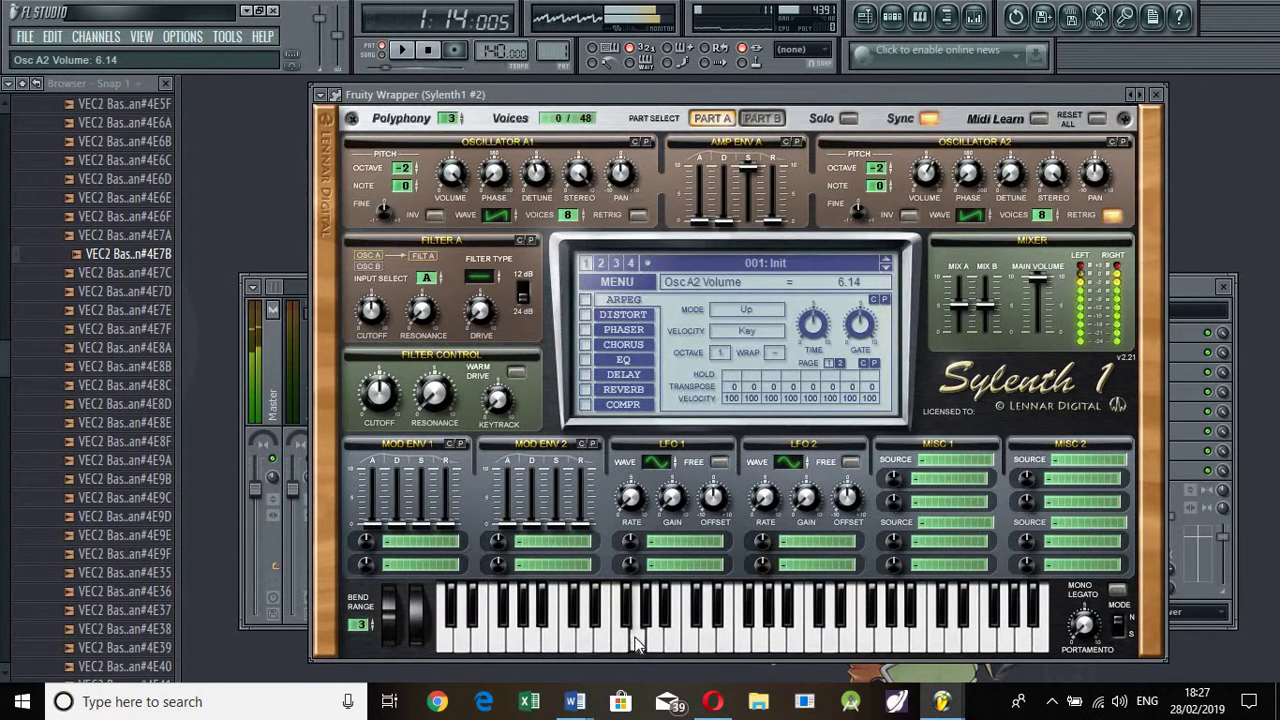
{"action": "left_click", "coordinate": [637, 642]}
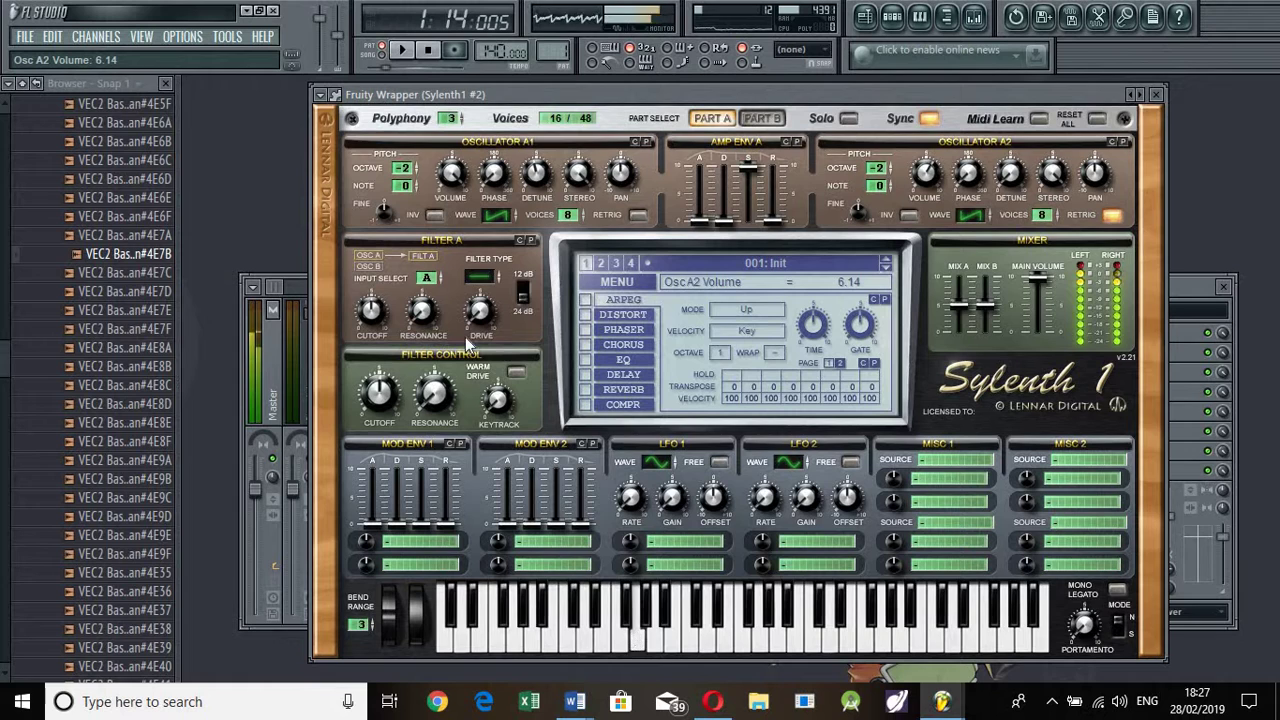
- Set Filter A to Lowpass with the filter control cutoff at 1023.21 Hz and play test notes
{"action": "left_click", "coordinate": [488, 277]}
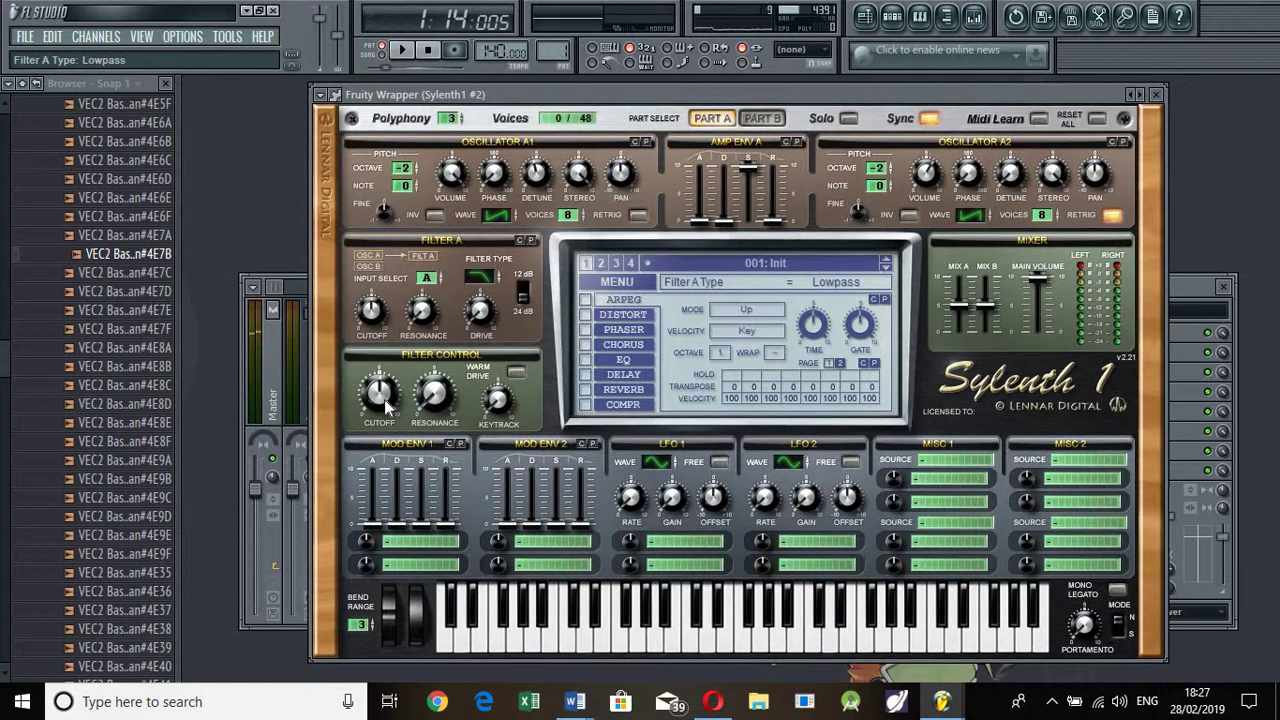
{"action": "left_click_drag", "start_coordinate": [388, 403], "coordinate": [394, 374]}
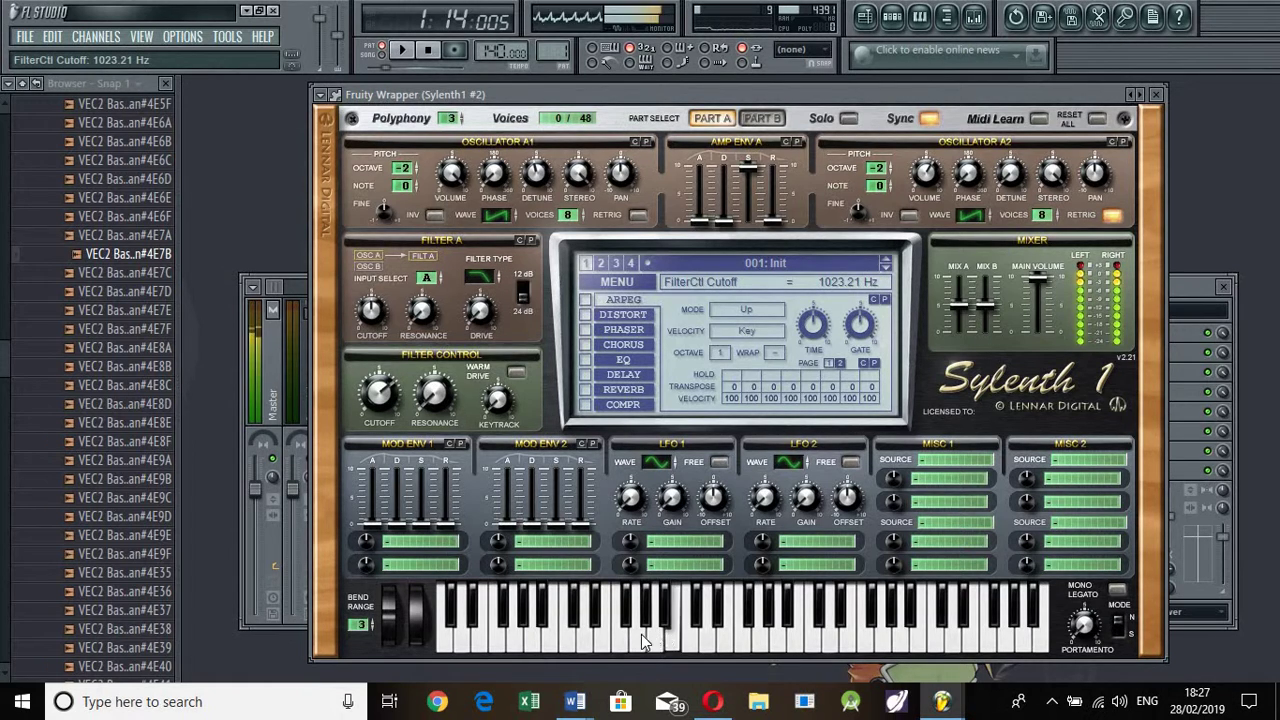
{"action": "left_click", "coordinate": [622, 638]}
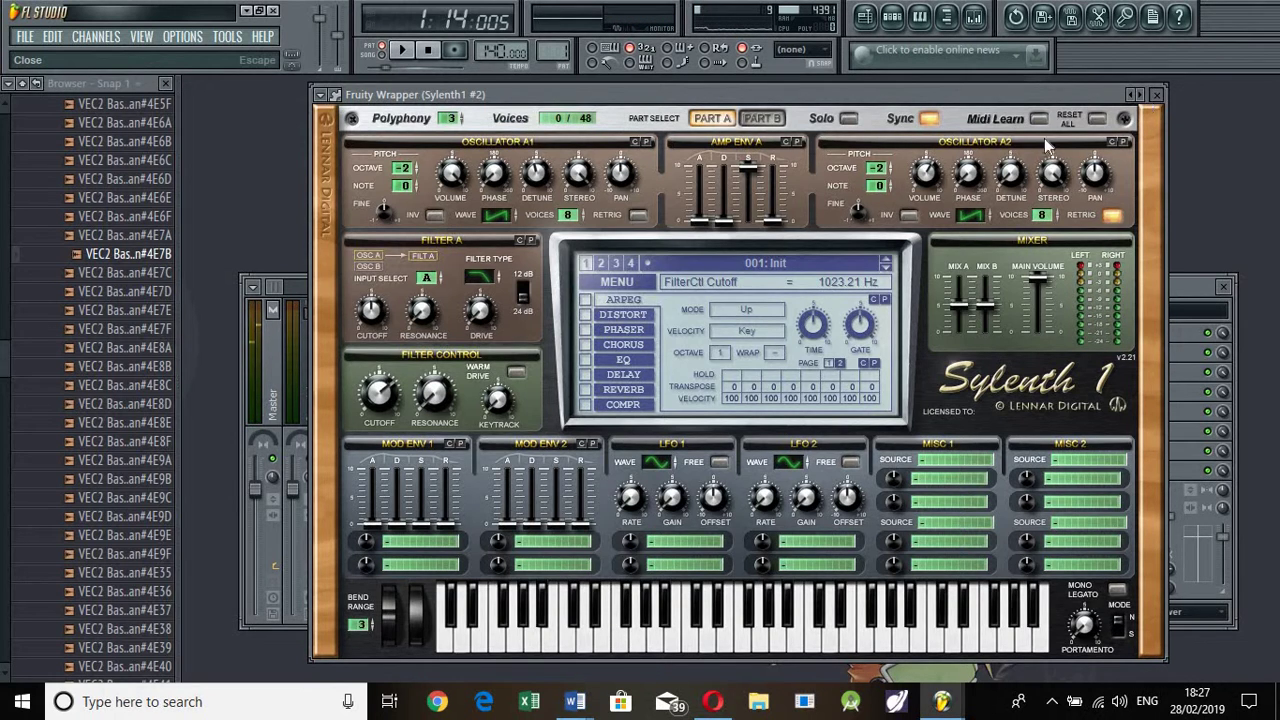
- In the Sylenth1 #2 piano roll, place an F4 note at the start of bar 1, matching the first bass note's length
{"action": "left_click", "coordinate": [1156, 94]}
{"action": "right_click", "coordinate": [550, 274]}
{"action": "left_click", "coordinate": [592, 270]}
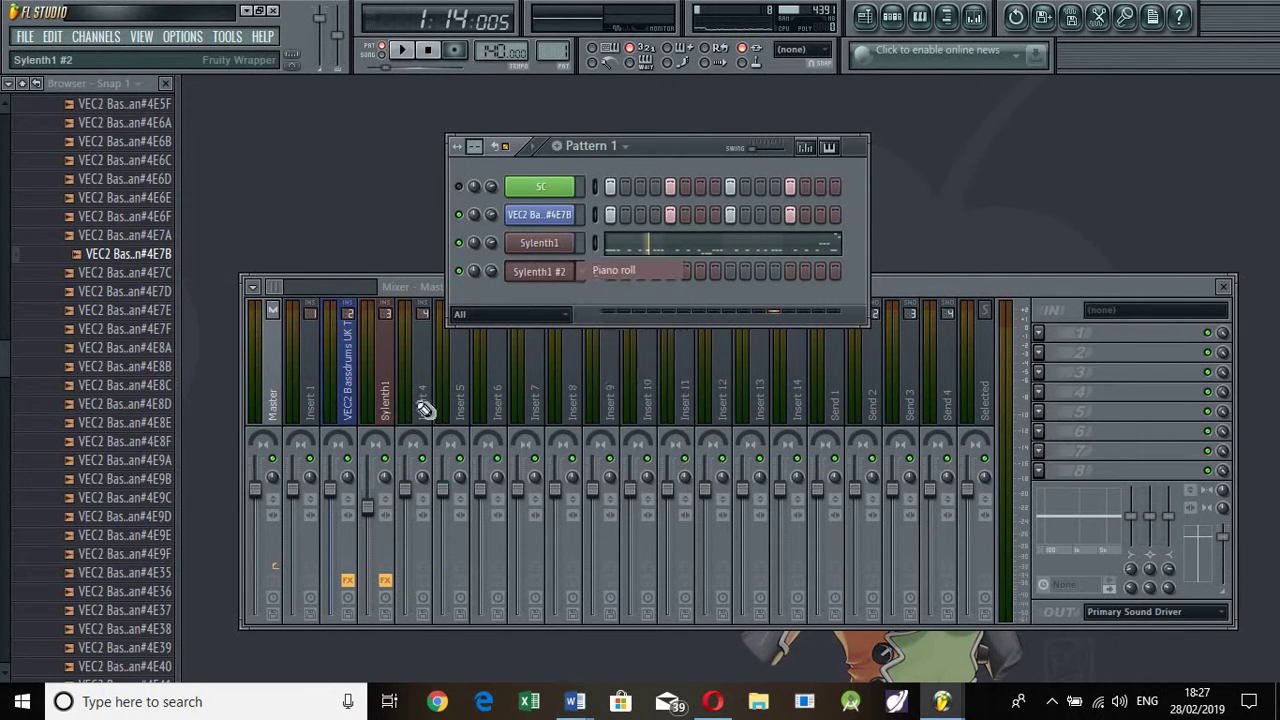
{"action": "left_click", "coordinate": [238, 487]}
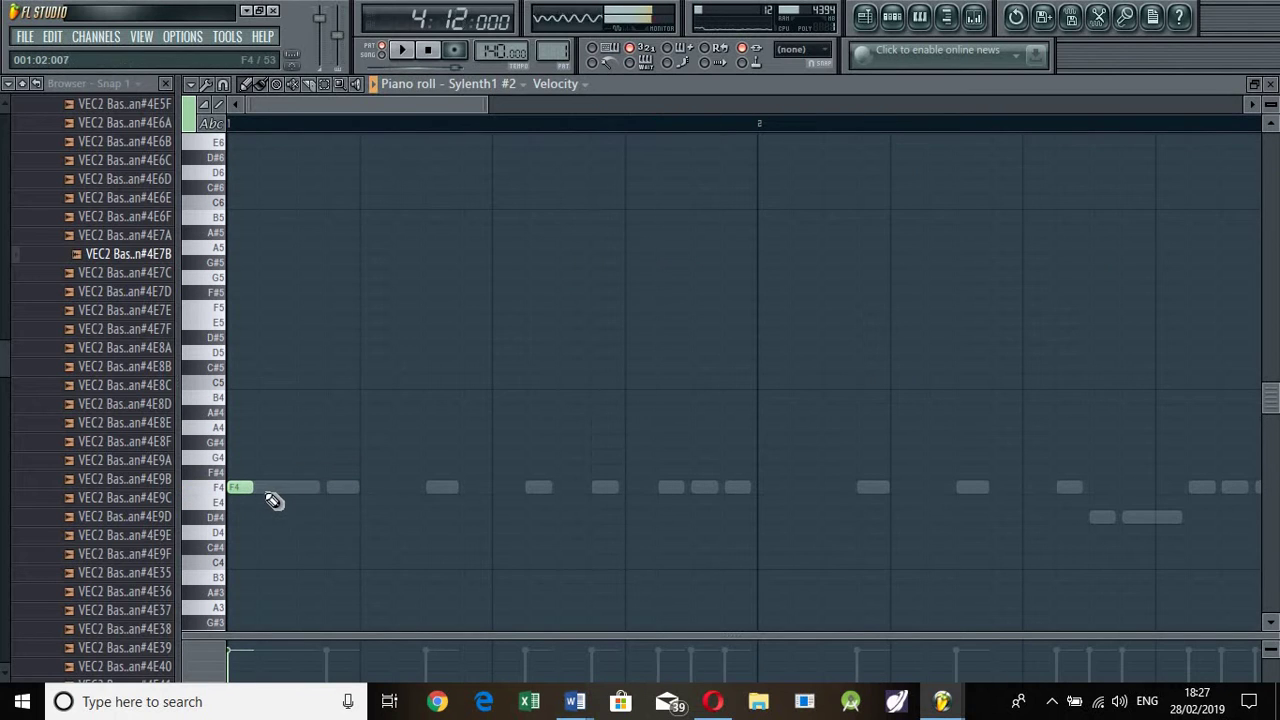
{"action": "left_click_drag", "start_coordinate": [250, 490], "coordinate": [320, 488]}
{"action": "key", "text": "space"}
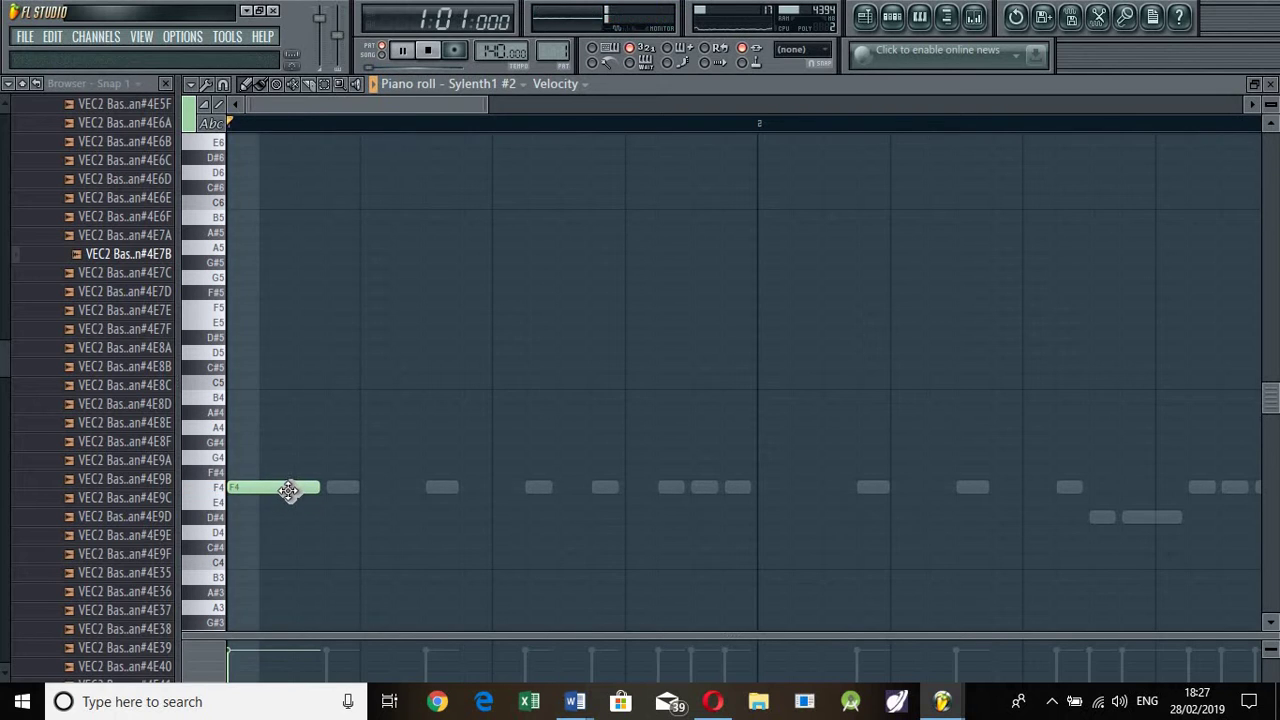
- Move the Sylenth1 #2 note up one octave to F5 and audition it in short bursts of playback
{"action": "left_click_drag", "start_coordinate": [276, 489], "coordinate": [220, 304]}
{"action": "key", "text": "space"}
{"action": "key", "text": "space"}
{"action": "key", "text": "space"}
{"action": "key", "text": "space"}
{"action": "key", "text": "space"}
{"action": "key", "text": "space"}
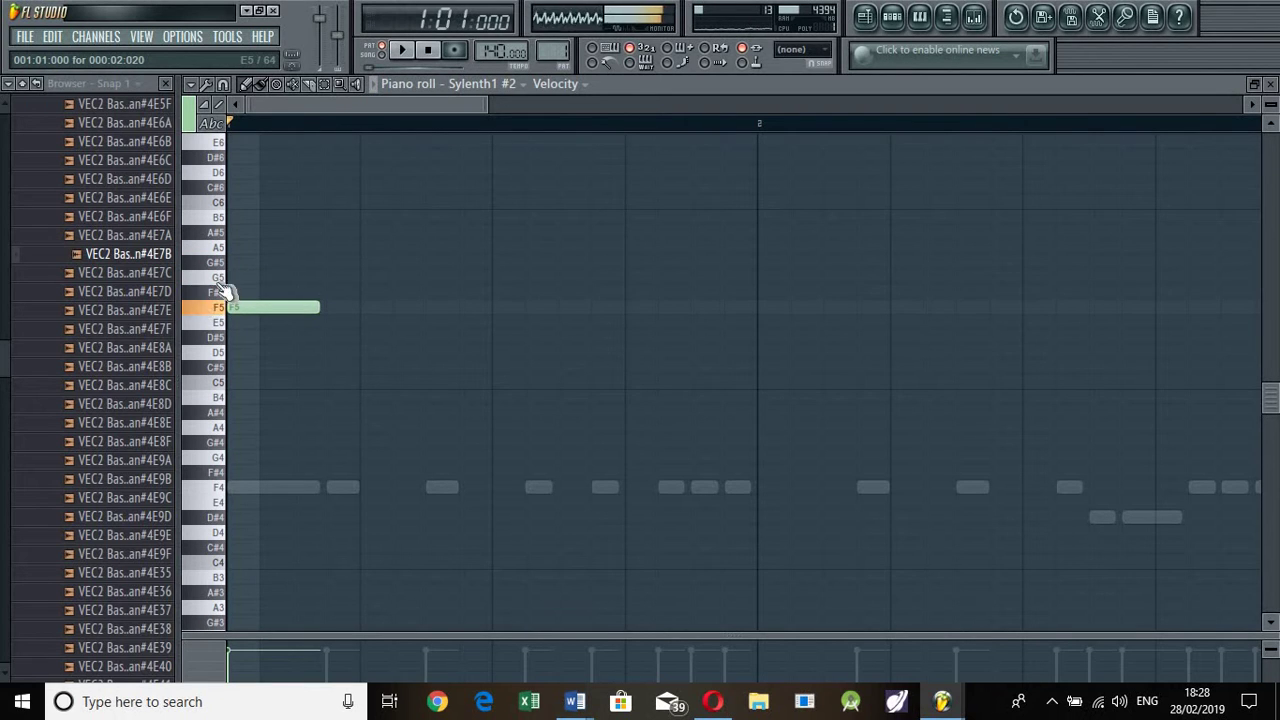
- Audition the F5 note of Sylenth1 #2 in short bursts of playback
{"action": "key", "text": "space"}
{"action": "key", "text": "space"}
{"action": "key", "text": "space"}
{"action": "key", "text": "space"}
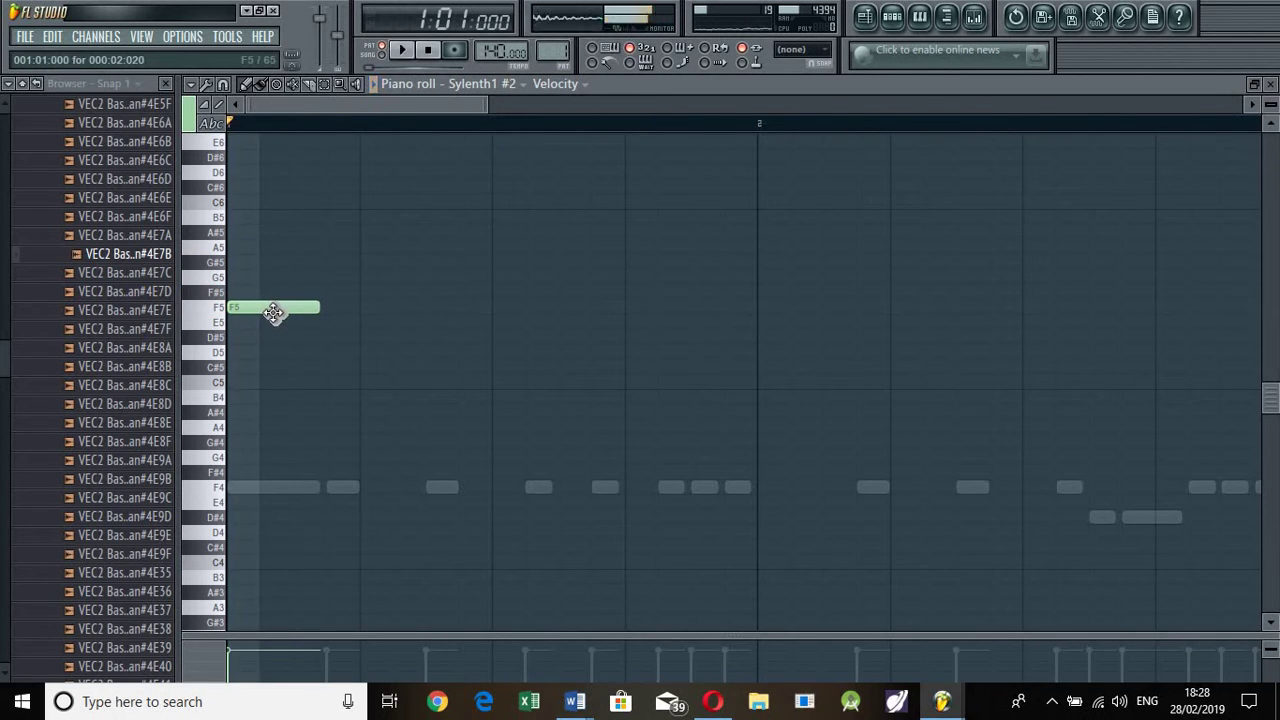
{"action": "key", "text": "space"}
{"action": "key", "text": "space"}
{"action": "key", "text": "space"}
{"action": "key", "text": "space"}
{"action": "key", "text": "space"}
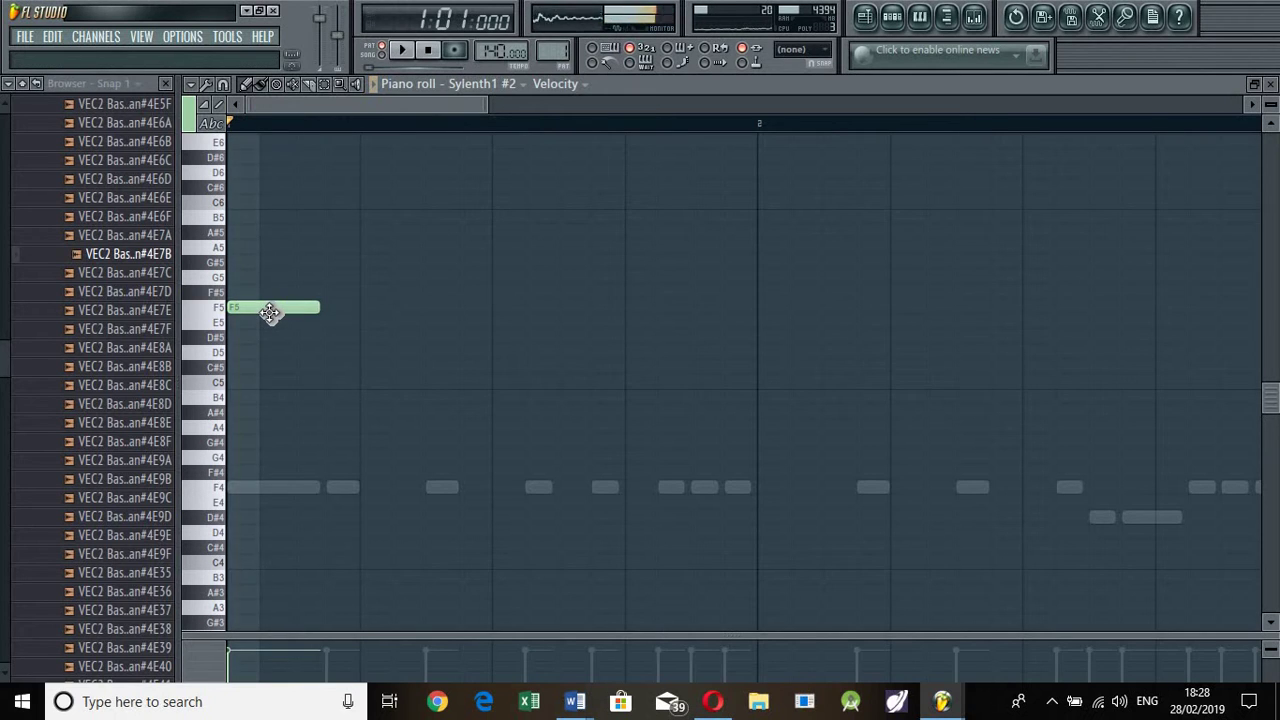
- Move the Sylenth1 #2 note down one octave to F4 and audition it
{"action": "key", "text": "space"}
{"action": "left_click_drag", "start_coordinate": [270, 312], "coordinate": [236, 492]}
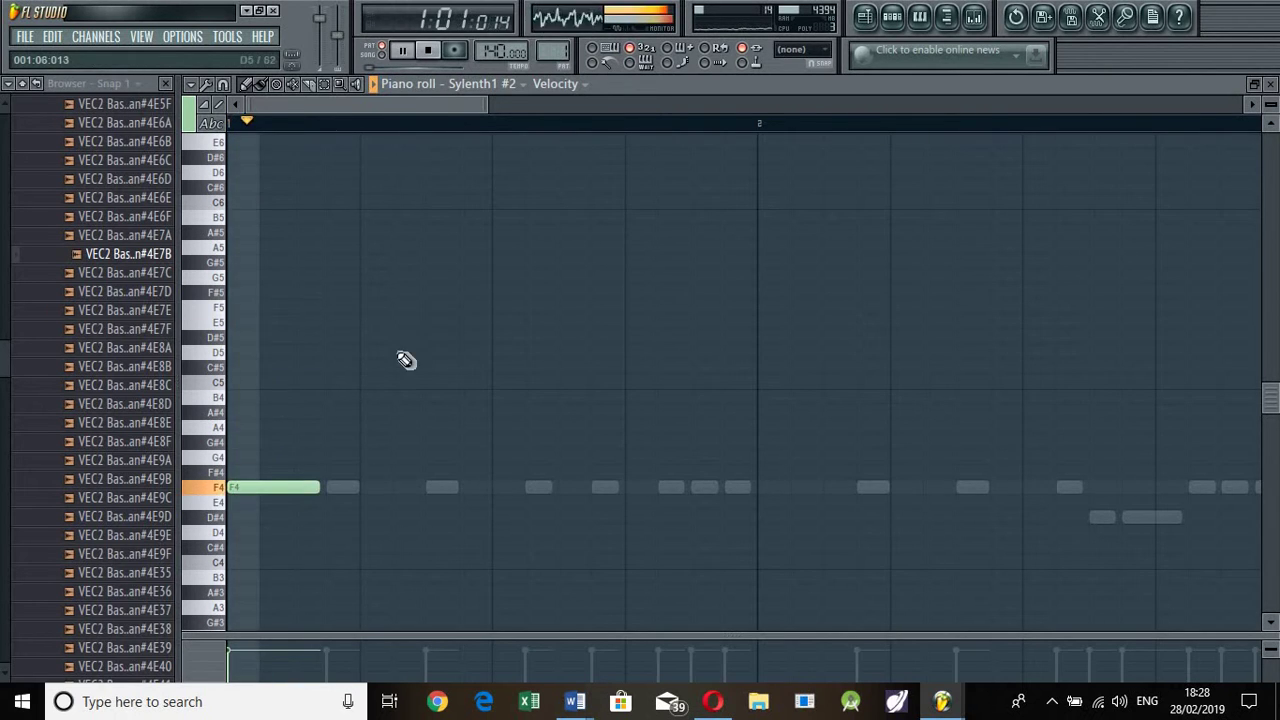
{"action": "key", "text": "space"}
{"action": "key", "text": "space"}
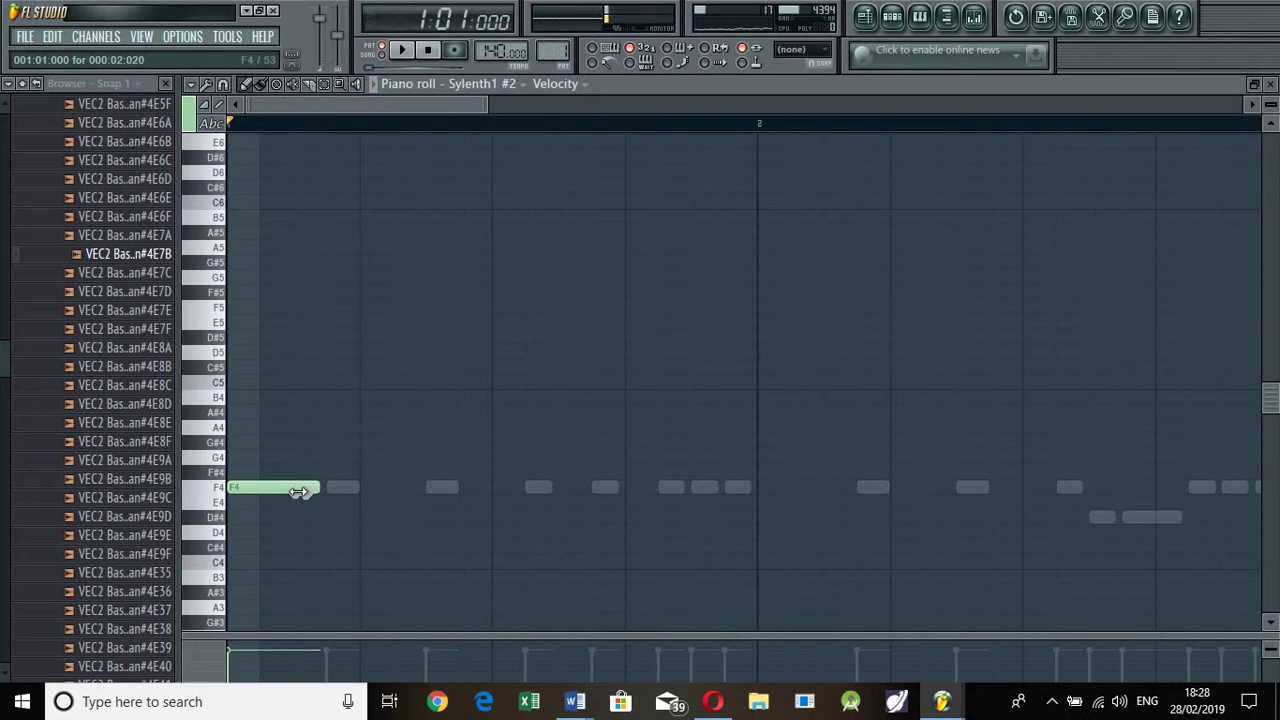
- Shorten the F4 note to 1 step 20 ticks, add an equally long F4 at step 3, and audition them
{"action": "left_click_drag", "start_coordinate": [258, 487], "coordinate": [288, 487]}
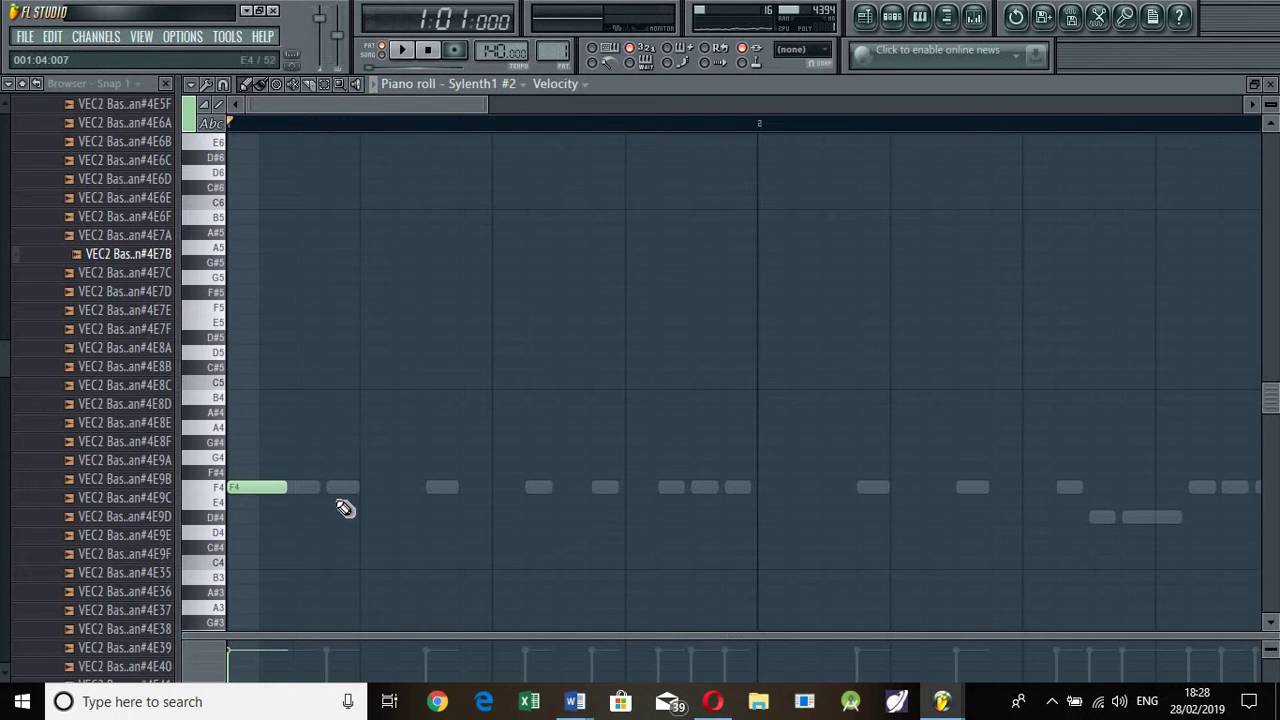
{"action": "left_click", "coordinate": [296, 487]}
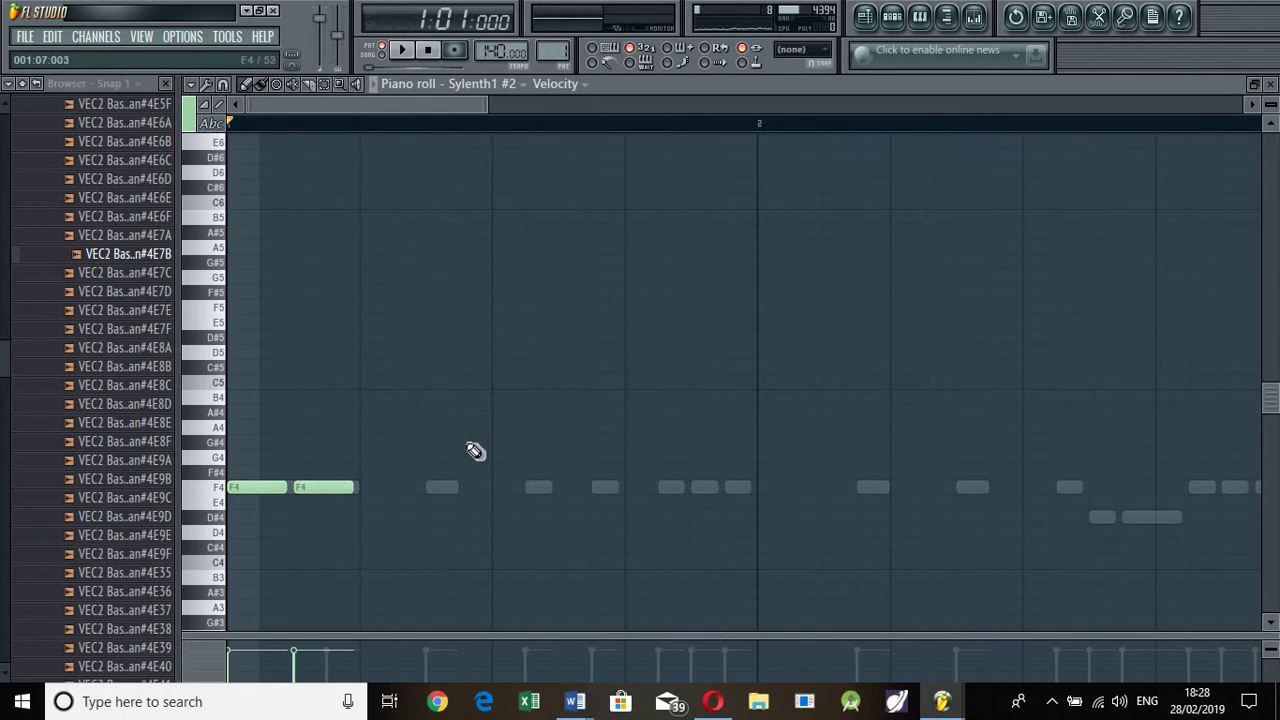
{"action": "key", "text": "space"}
{"action": "key", "text": "space"}
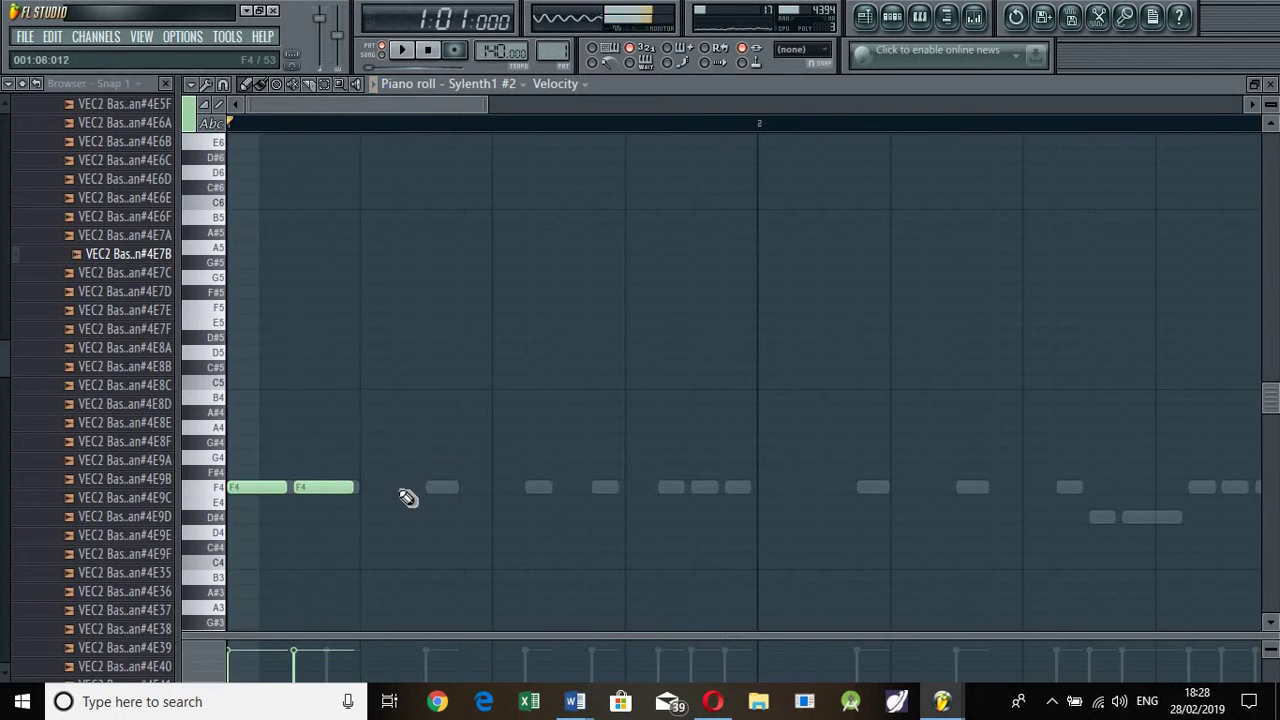
- Add an F5 note at step 5 and an F4 note at step 7 of bar 1, and audition the phrase
{"action": "left_click_drag", "start_coordinate": [385, 258], "coordinate": [391, 307]}
{"action": "key", "text": "space"}
{"action": "key", "text": "space"}
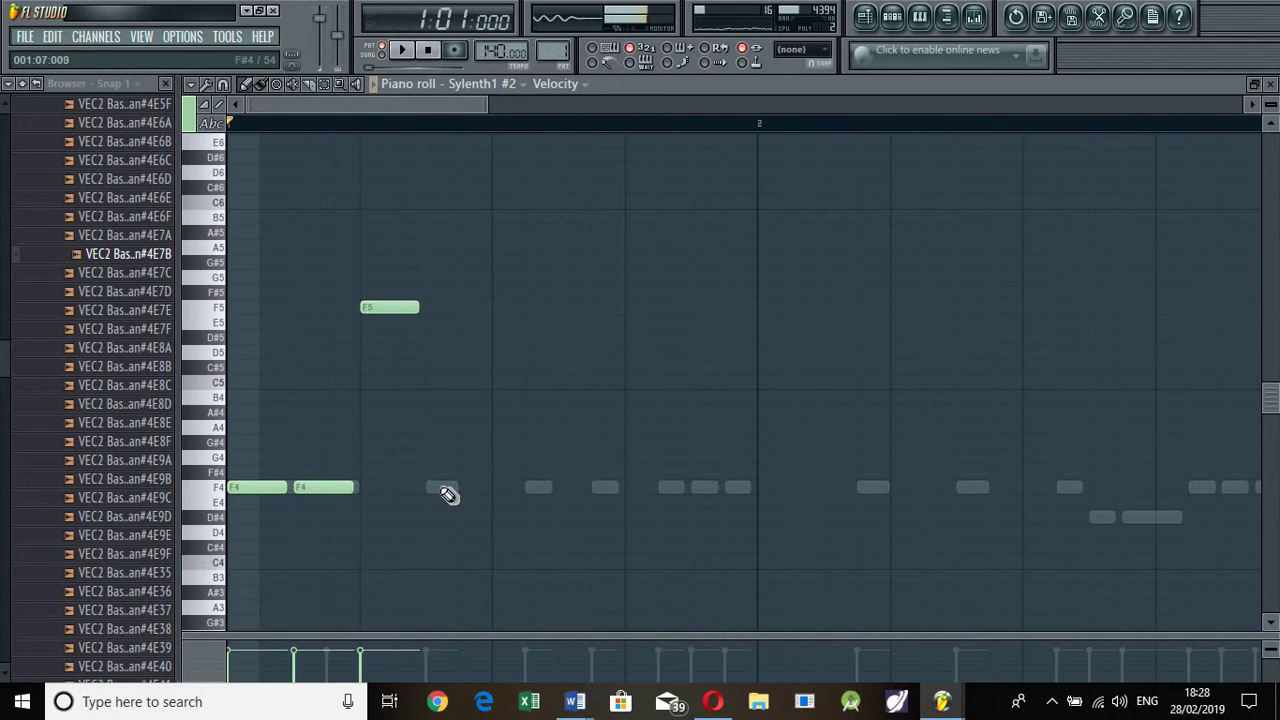
{"action": "left_click", "coordinate": [440, 488]}
{"action": "key", "text": "space"}
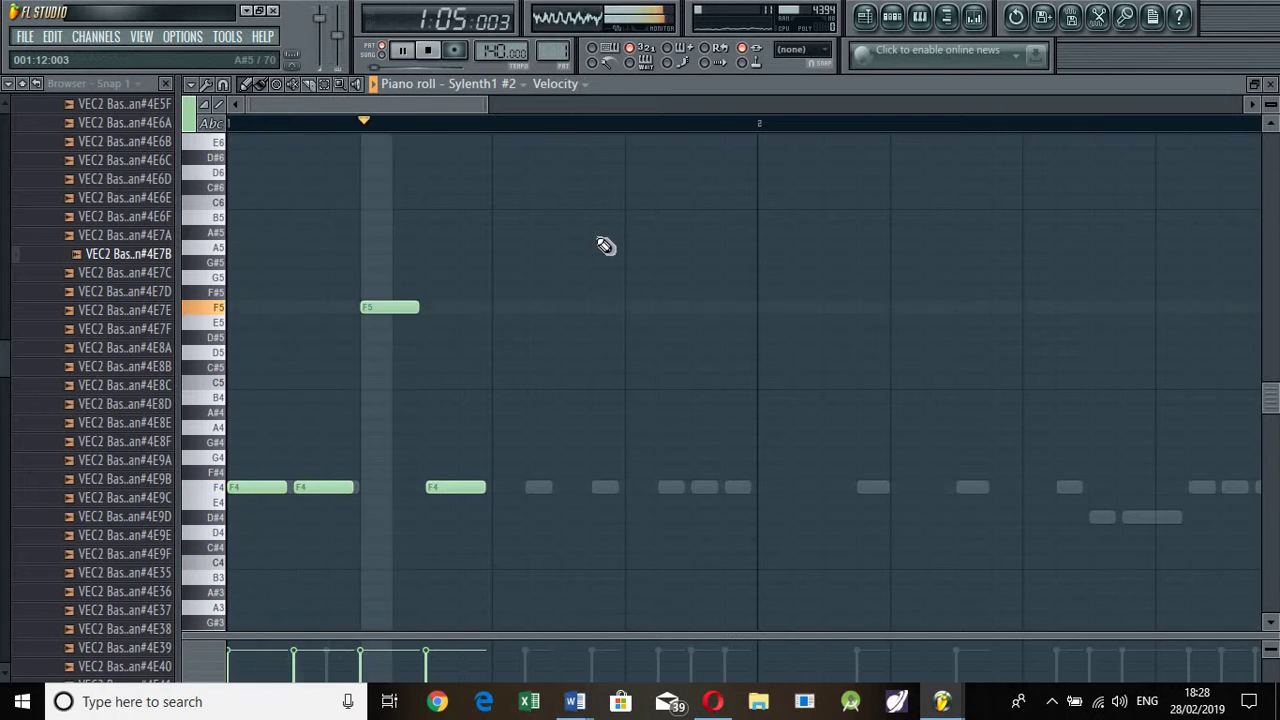
{"action": "key", "text": "space"}
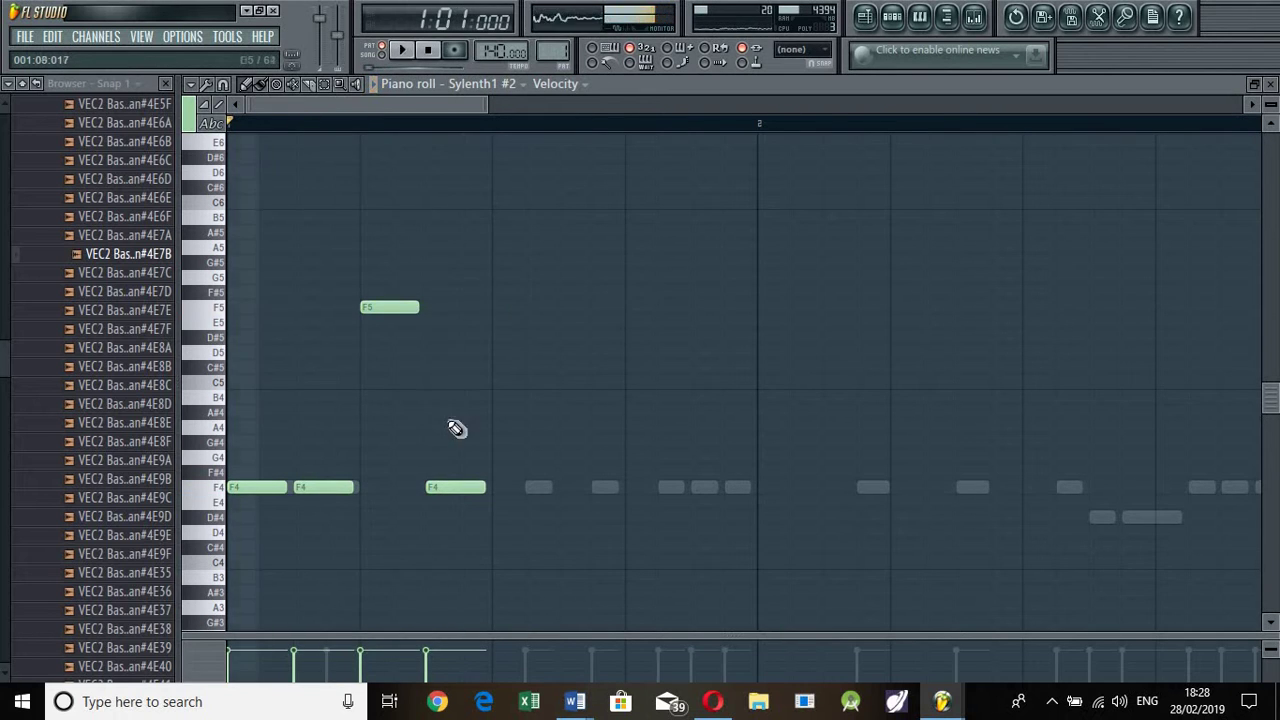
- Copy the four-note phrase into the second half of bar 1, starting at step 10, and play it back
{"action": "mouse_move", "coordinate": [469, 255]}
{"action": "left_mouse_down", "text": "ctrl"}
{"action": "mouse_move", "coordinate": [237, 668]}
{"action": "mouse_move", "coordinate": [232, 650]}
{"action": "left_mouse_up", "text": "ctrl"}
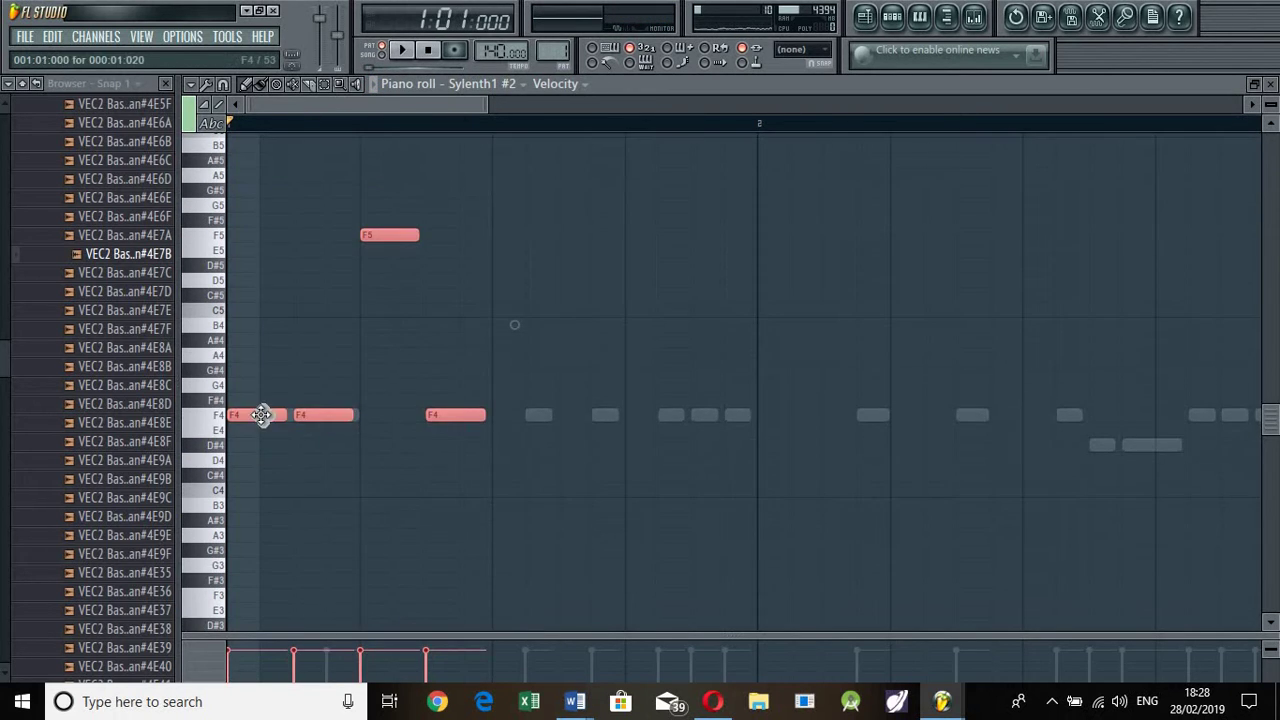
{"action": "mouse_move", "coordinate": [263, 415]}
{"action": "left_mouse_down", "text": "shift"}
{"action": "mouse_move", "coordinate": [515, 433]}
{"action": "mouse_move", "coordinate": [500, 434]}
{"action": "mouse_move", "coordinate": [528, 414]}
{"action": "left_mouse_up", "text": "shift"}
{"action": "key", "text": "space"}
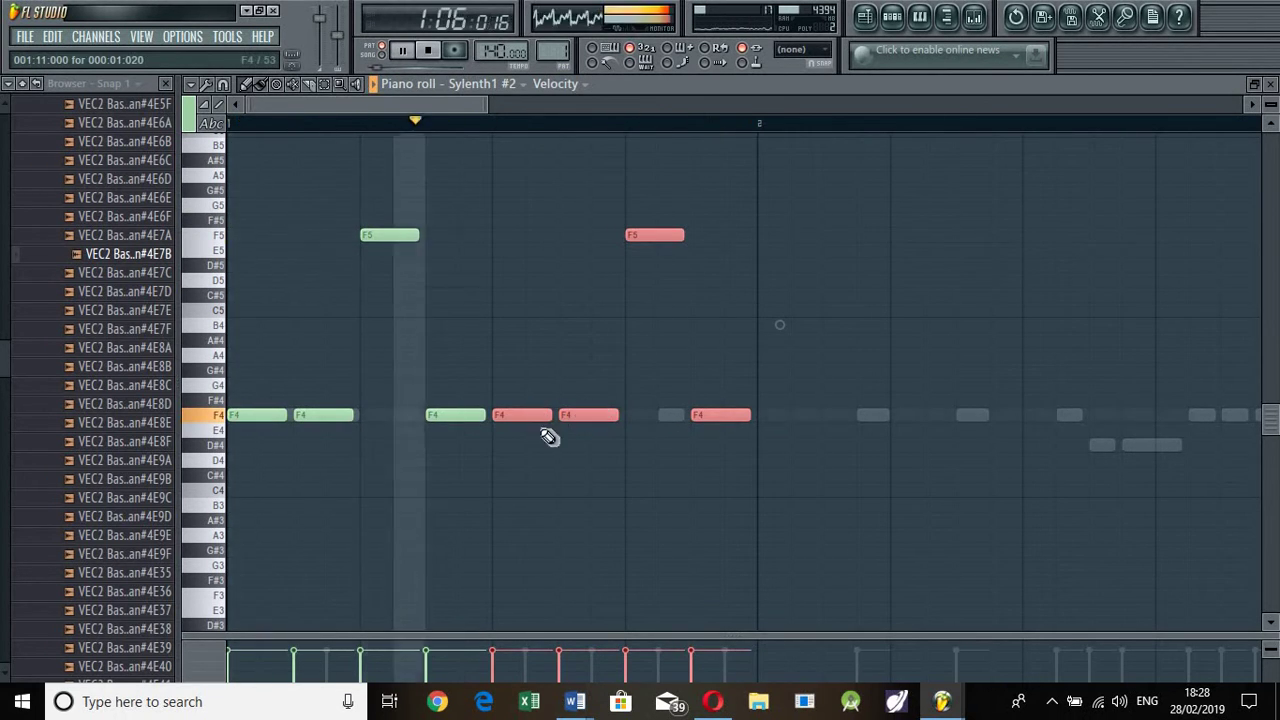
{"action": "key", "text": "space"}
{"action": "key", "text": "shift+Right"}
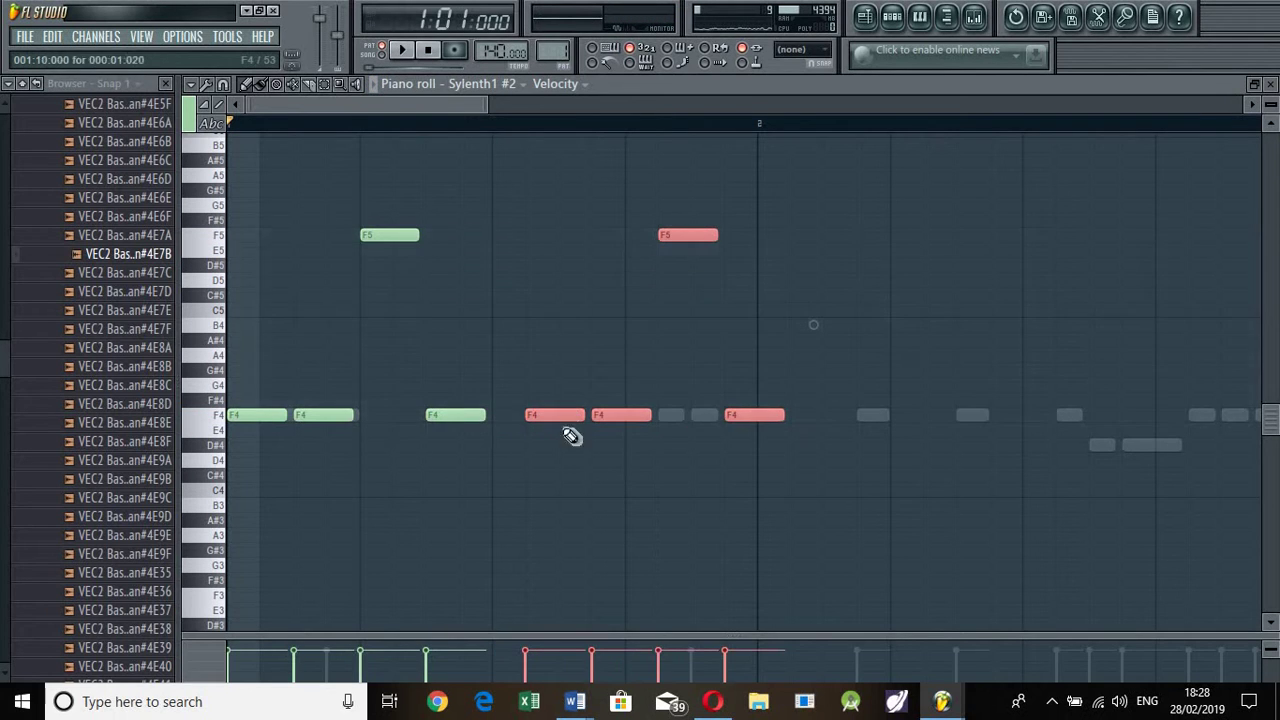
{"action": "key", "text": "space"}
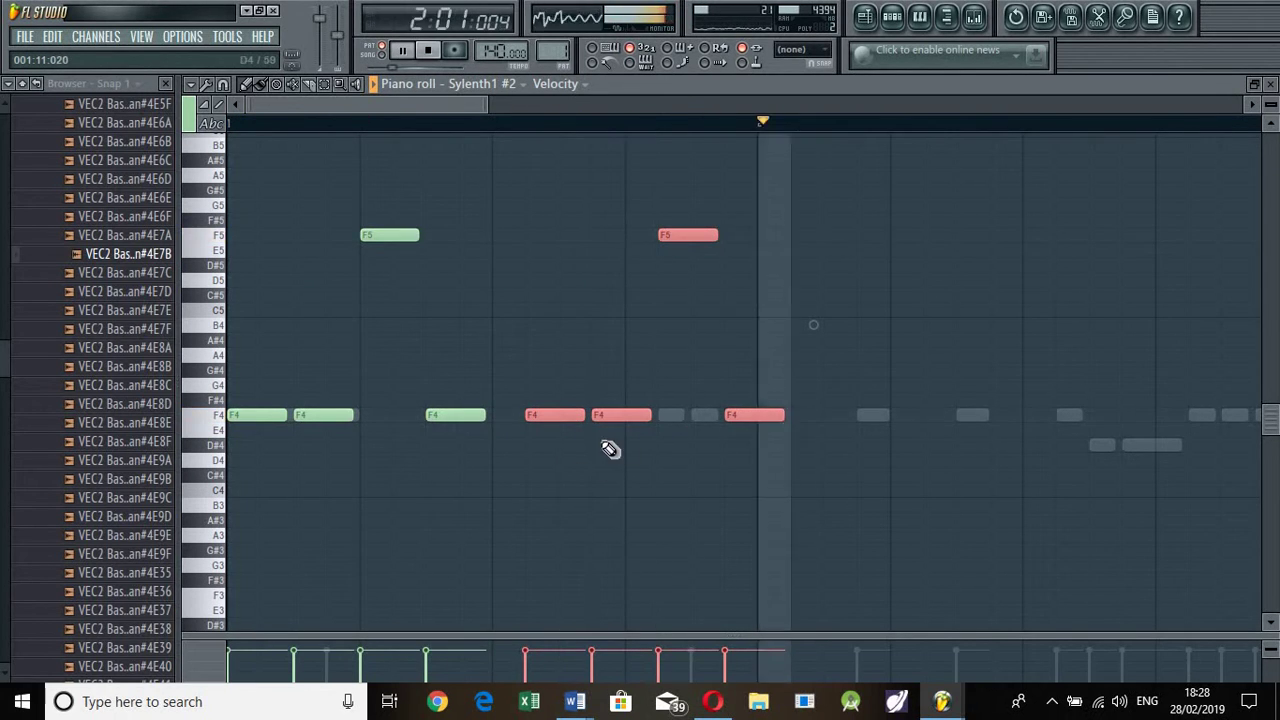
{"action": "key", "text": "space"}
- Deselect the copied notes, move the F4 at step 12 to step 13, and play the bar
{"action": "key", "text": "ctrl+d"}
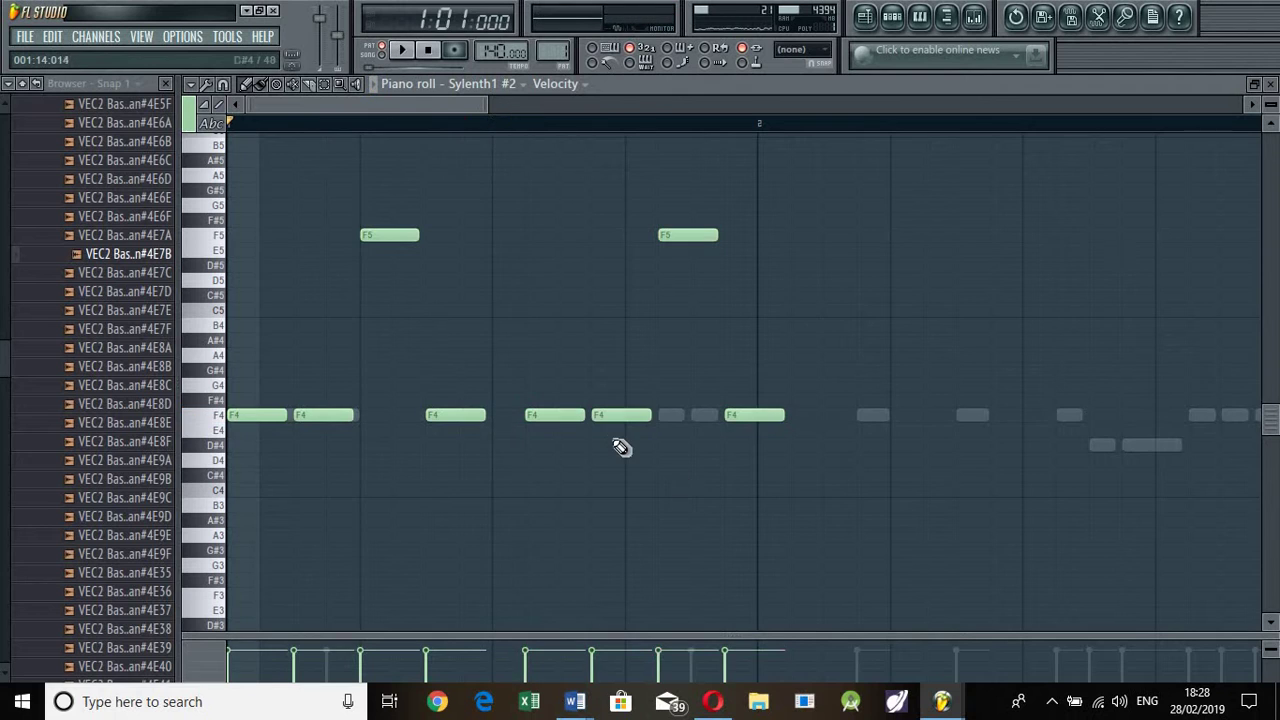
{"action": "left_click_drag", "start_coordinate": [610, 417], "coordinate": [645, 414]}
{"action": "key", "text": "space"}
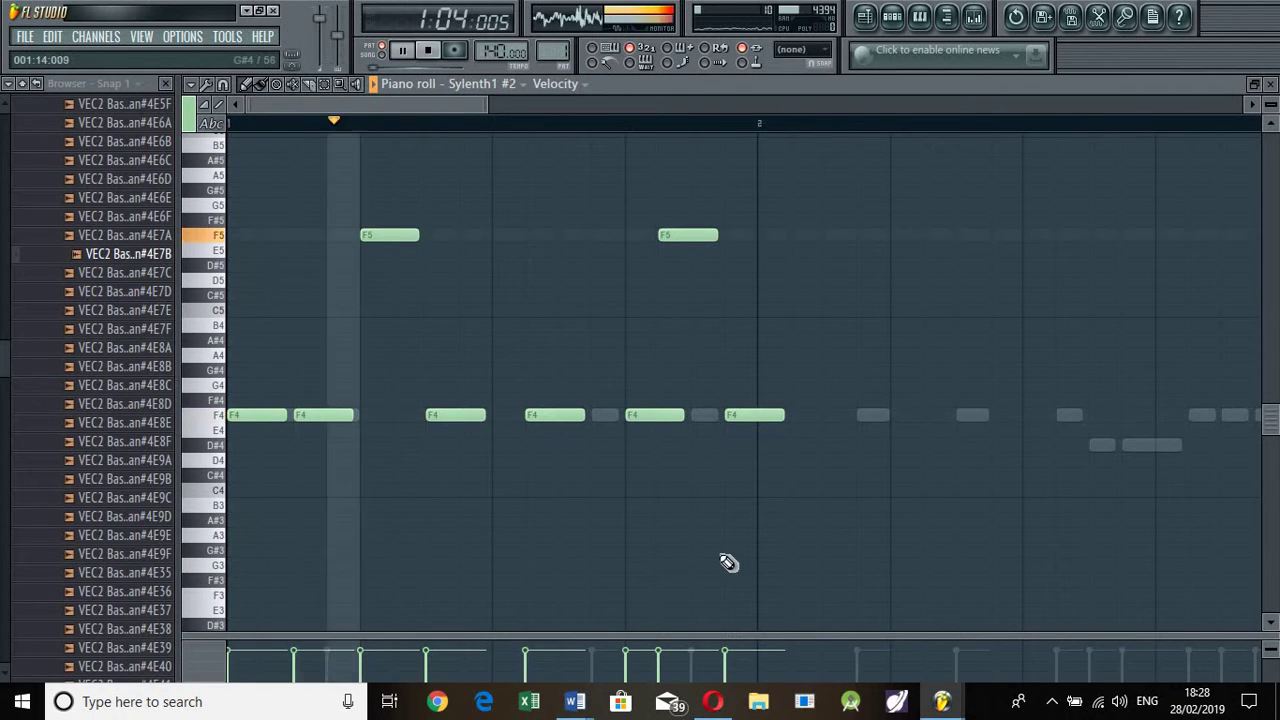
{"action": "key", "text": "space"}
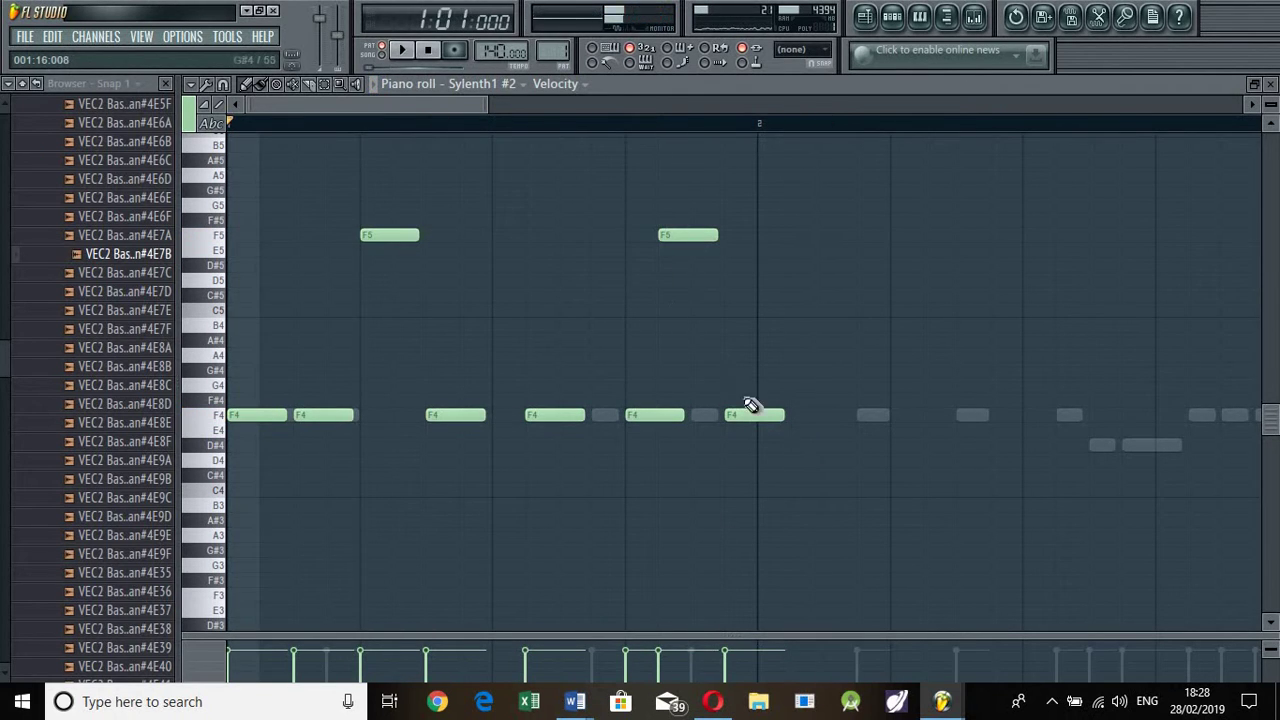
- Delete the F4 at step 16 and move the second F5 to step 15 of bar 1
{"action": "right_click", "coordinate": [752, 414]}
{"action": "left_click_drag", "start_coordinate": [694, 238], "coordinate": [716, 238]}
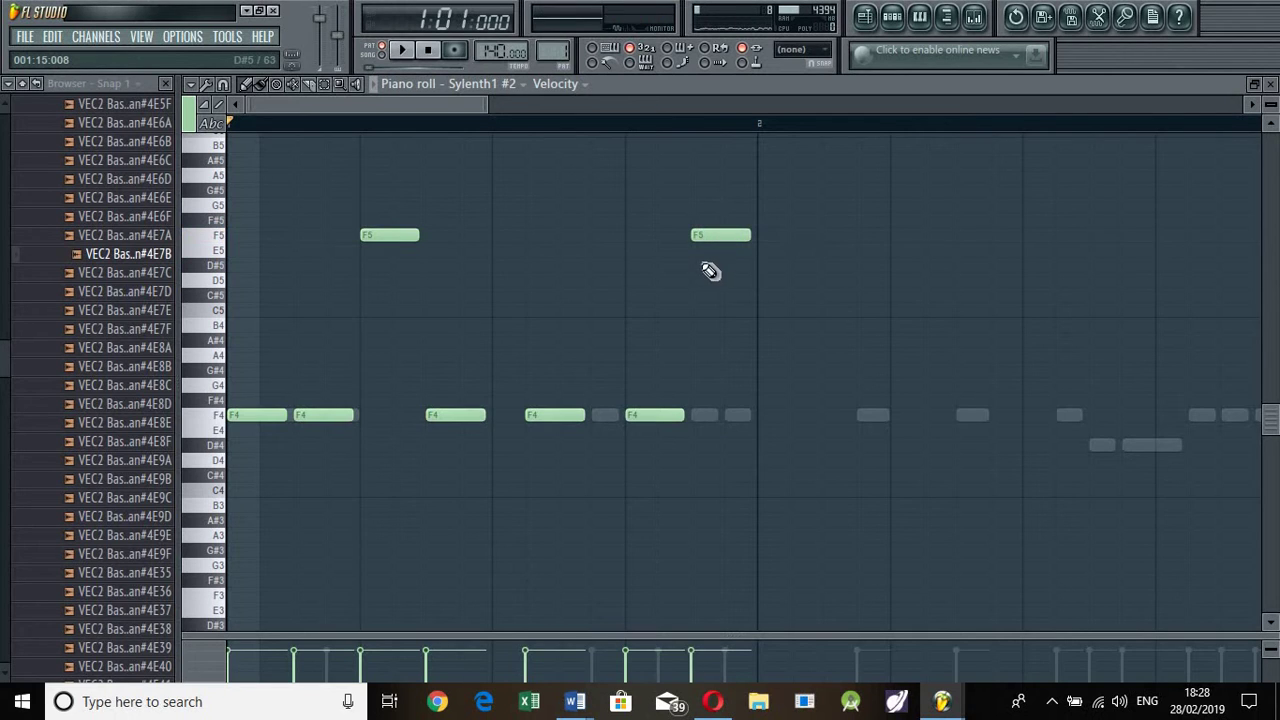
{"action": "key", "text": "space"}
- Mute the first Sylenth1 channel and audition the Sylenth1 #2 phrase without it
{"action": "left_click", "coordinate": [892, 17]}
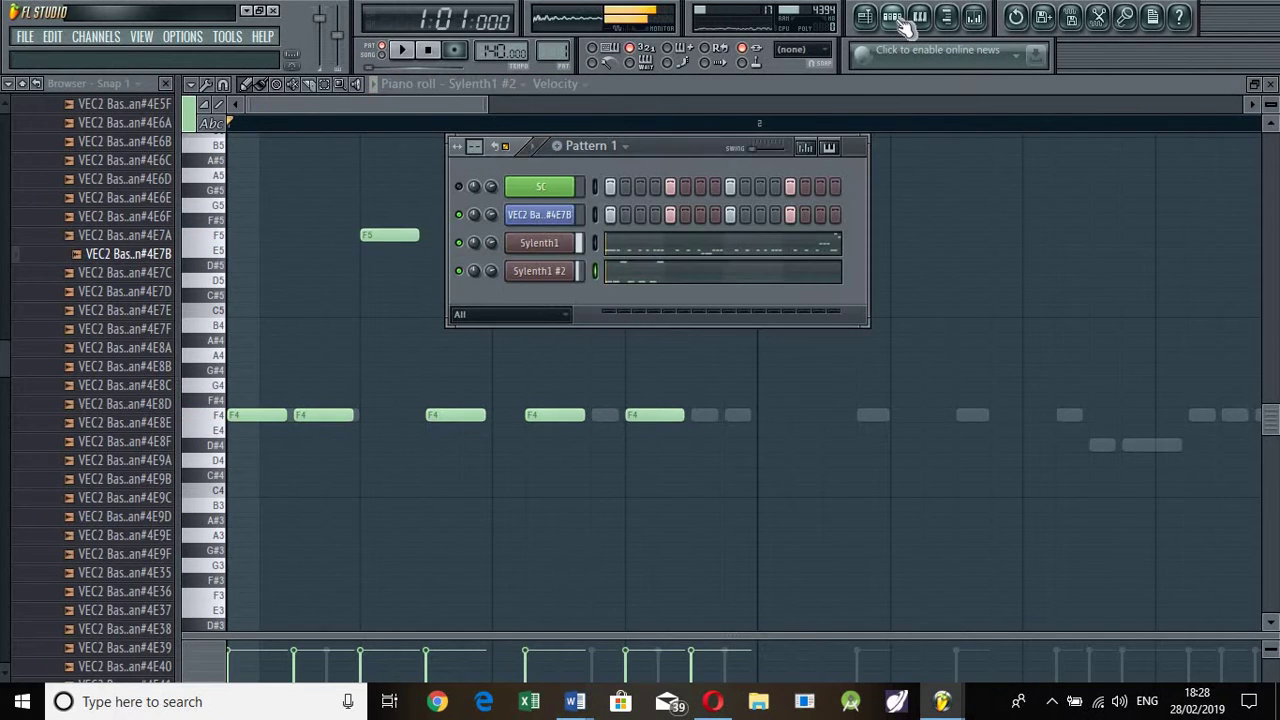
{"action": "key", "text": "space"}
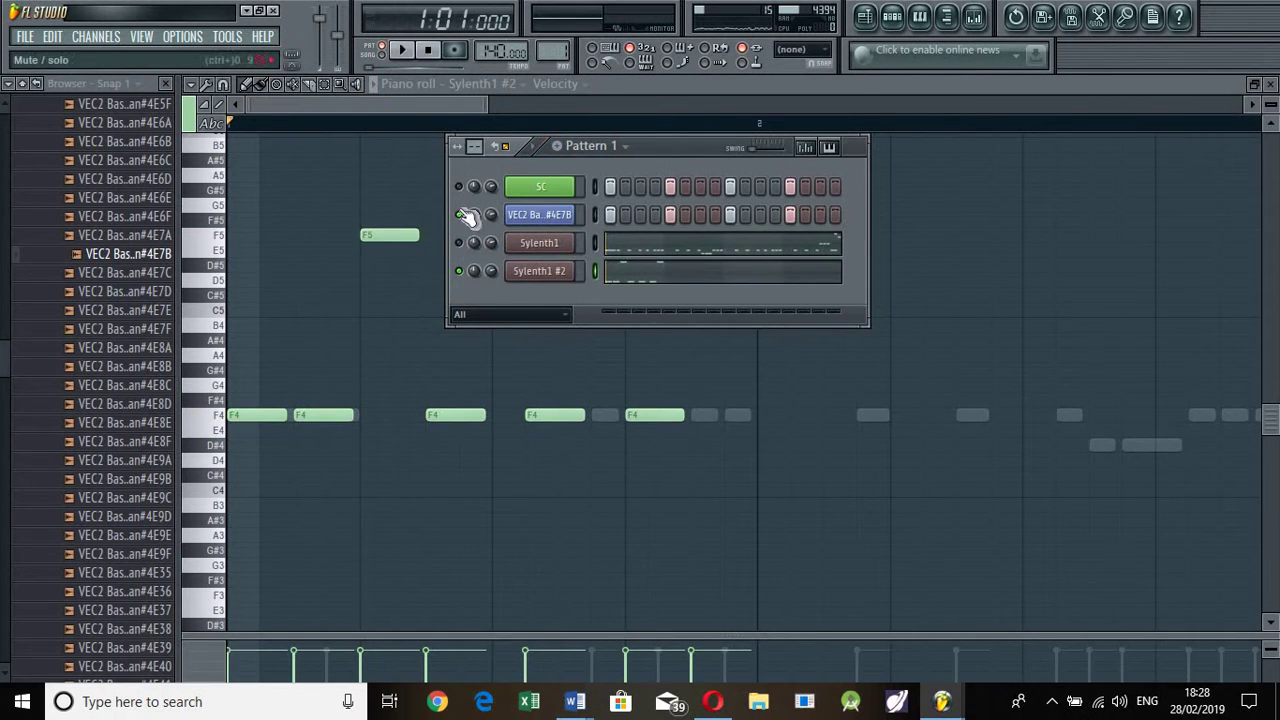
{"action": "key", "text": "space"}
{"action": "left_click", "coordinate": [443, 114]}
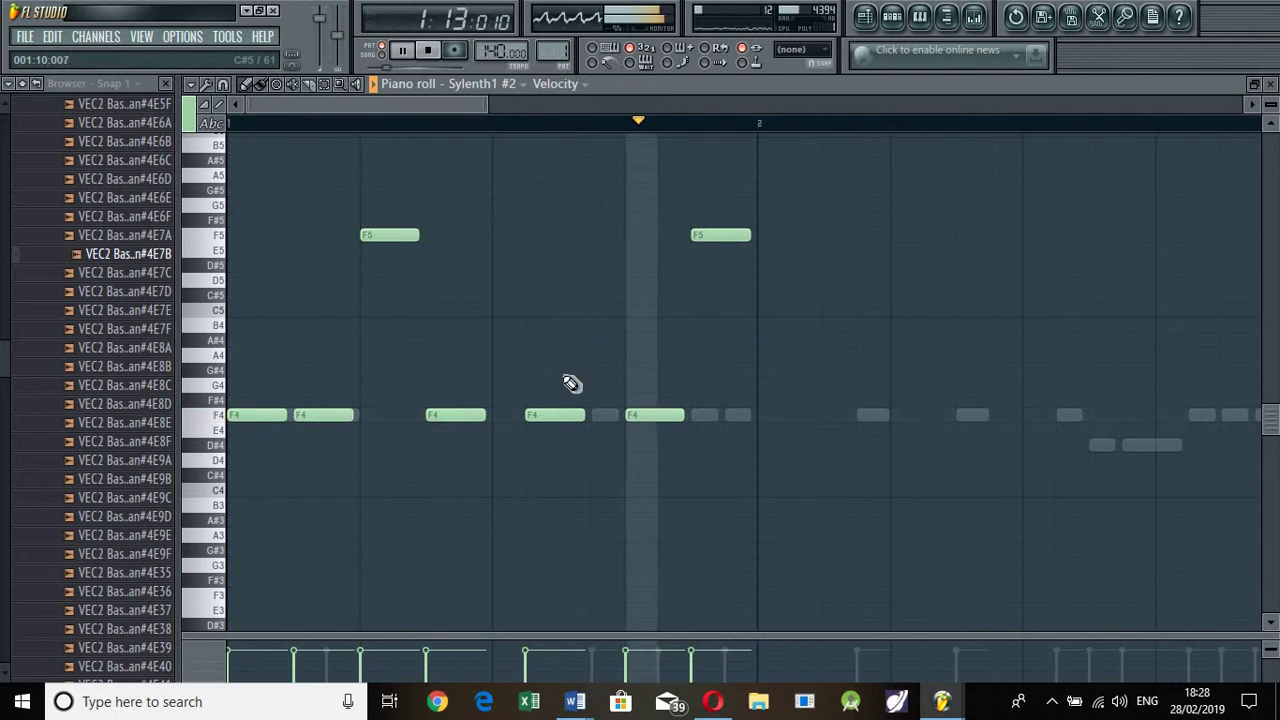
{"action": "key", "text": "space"}
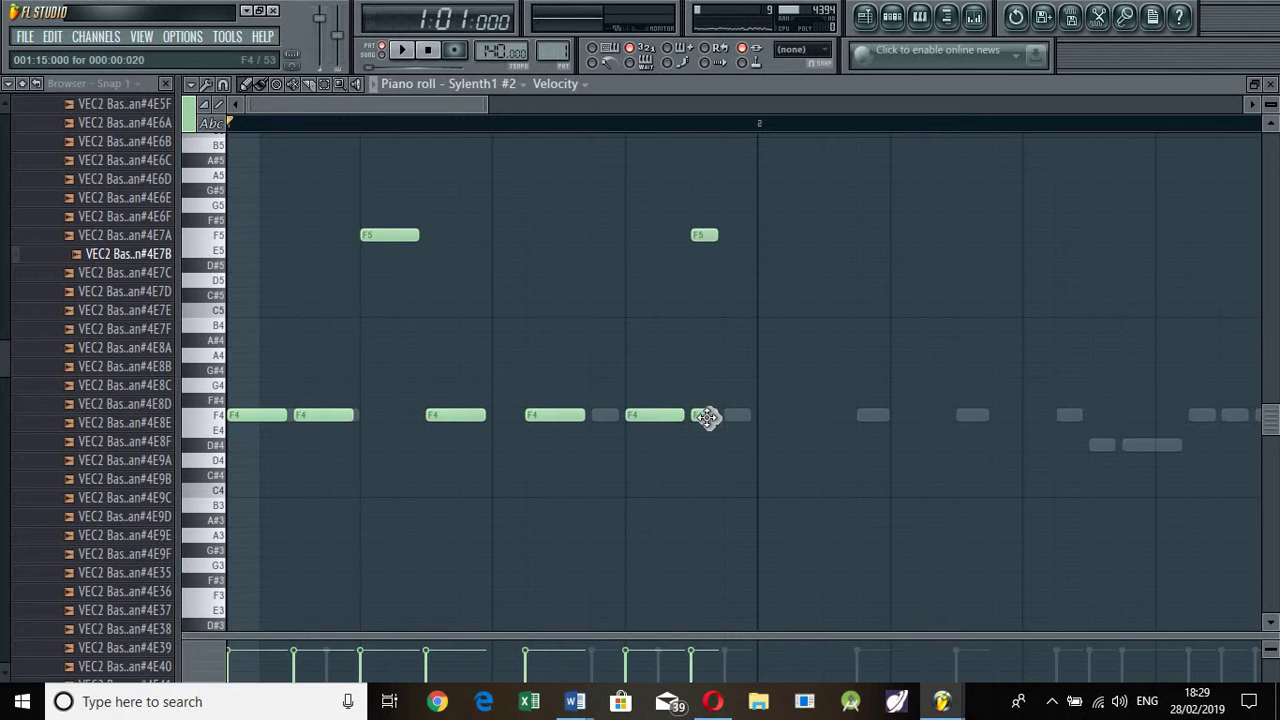
- Try a shortened F5 at step 15 followed by an F4 at step 16, auditioning short and longer F4 lengths
{"action": "left_click", "coordinate": [728, 415]}
{"action": "key", "text": "space"}
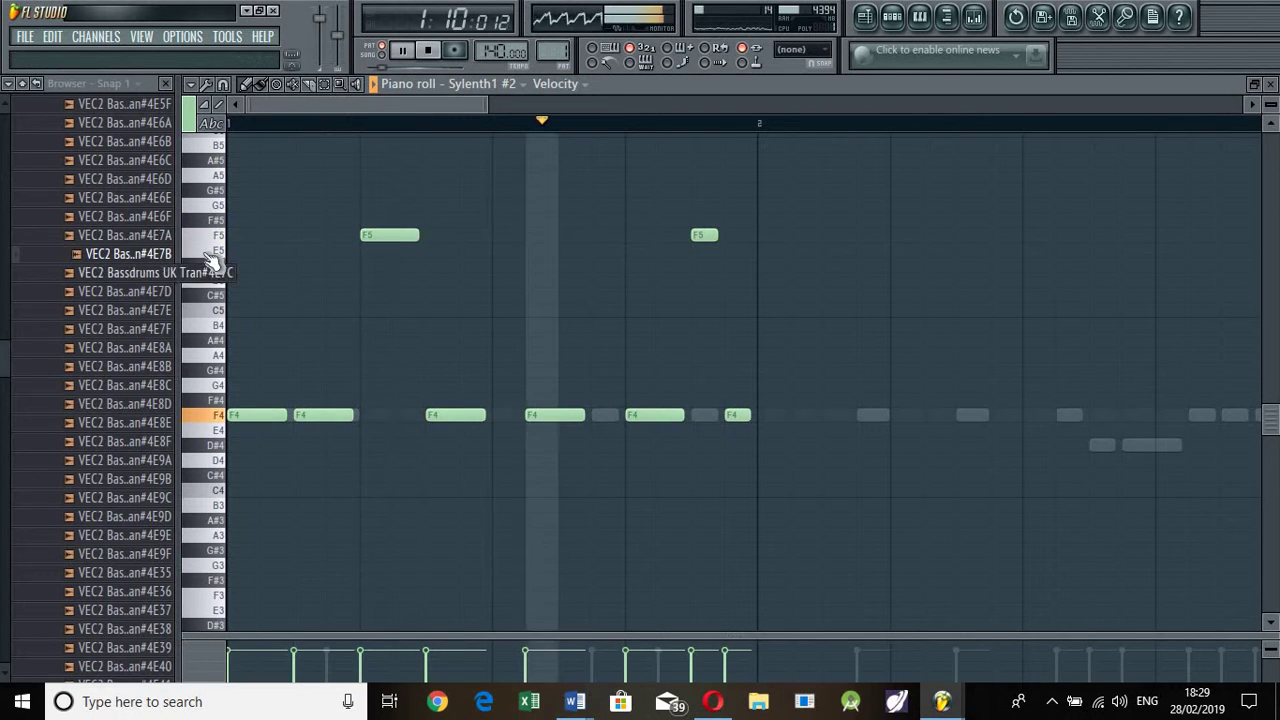
{"action": "key", "text": "space"}
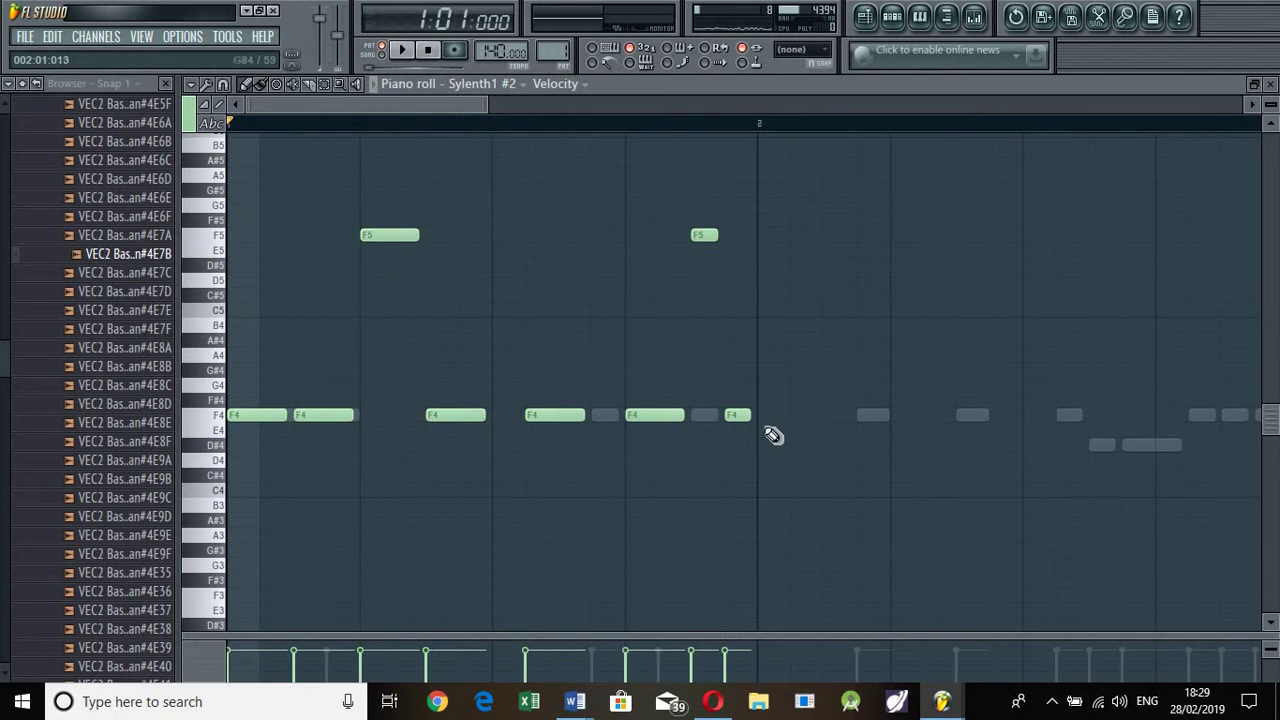
{"action": "key", "text": "space"}
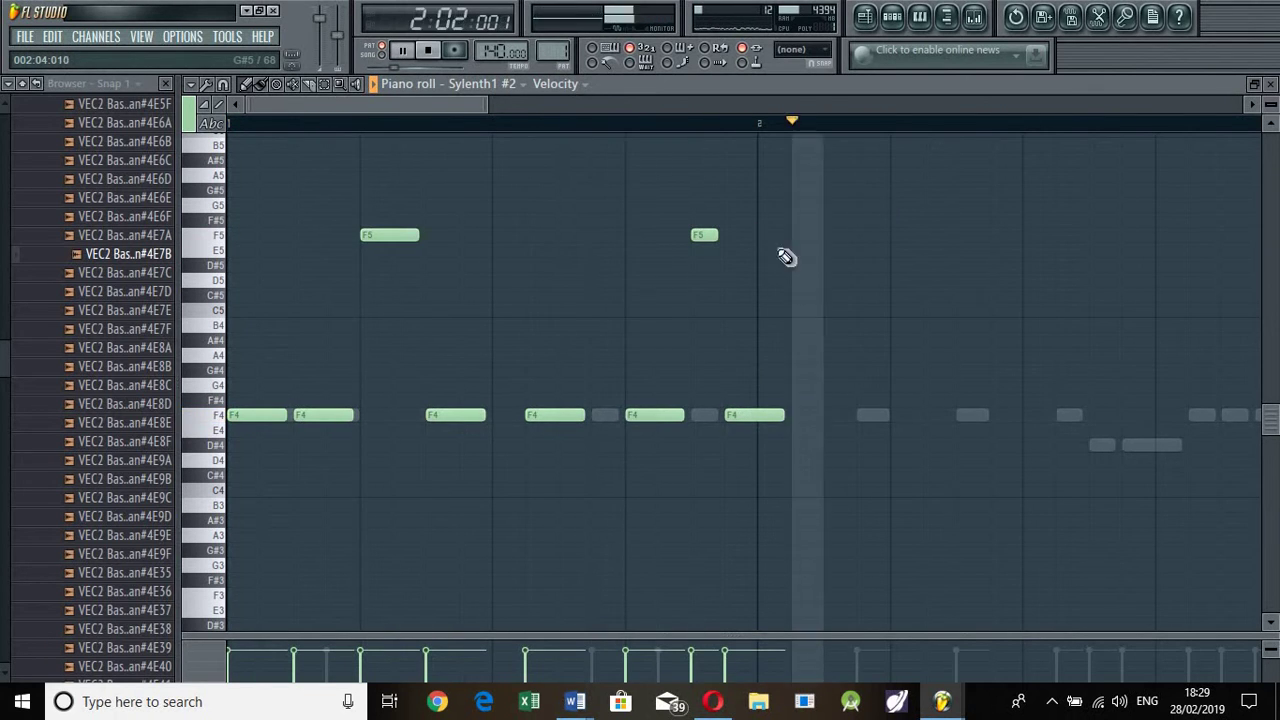
{"action": "key", "text": "space"}
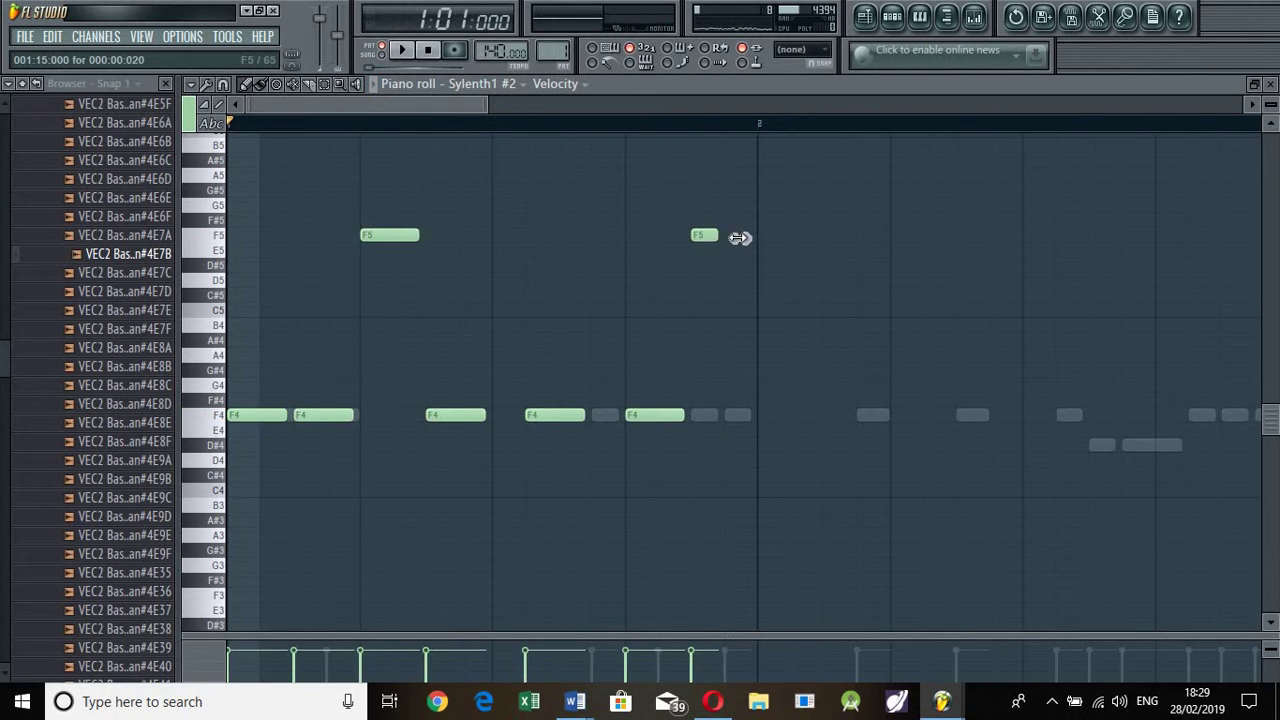
- Try an F4 note at the start of bar 2 after the full-length F5, audition it, and undo the addition
{"action": "left_click", "coordinate": [775, 418]}
{"action": "key", "text": "space"}
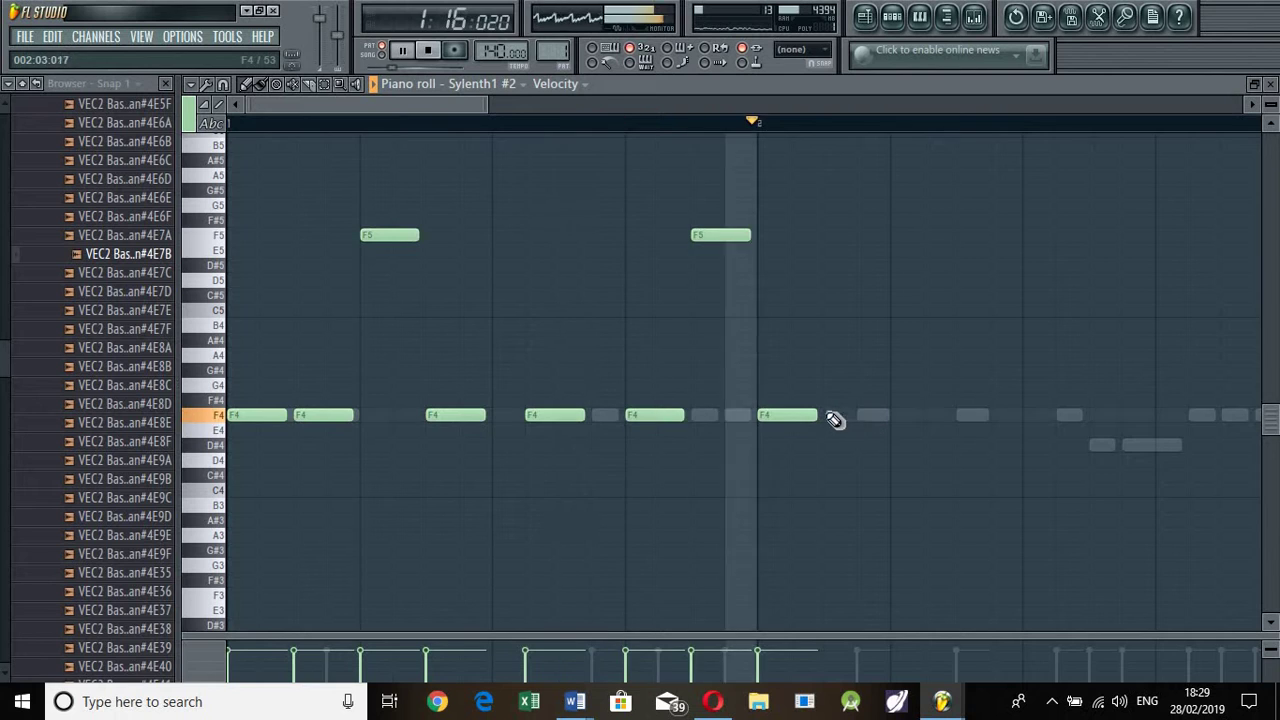
{"action": "key", "text": "space"}
{"action": "key", "text": "ctrl+z"}
- Duplicate all the bar 1 notes of Sylenth1 #2 into bar 2 and play both bars
{"action": "left_click_drag", "start_coordinate": [731, 190], "coordinate": [251, 429]}
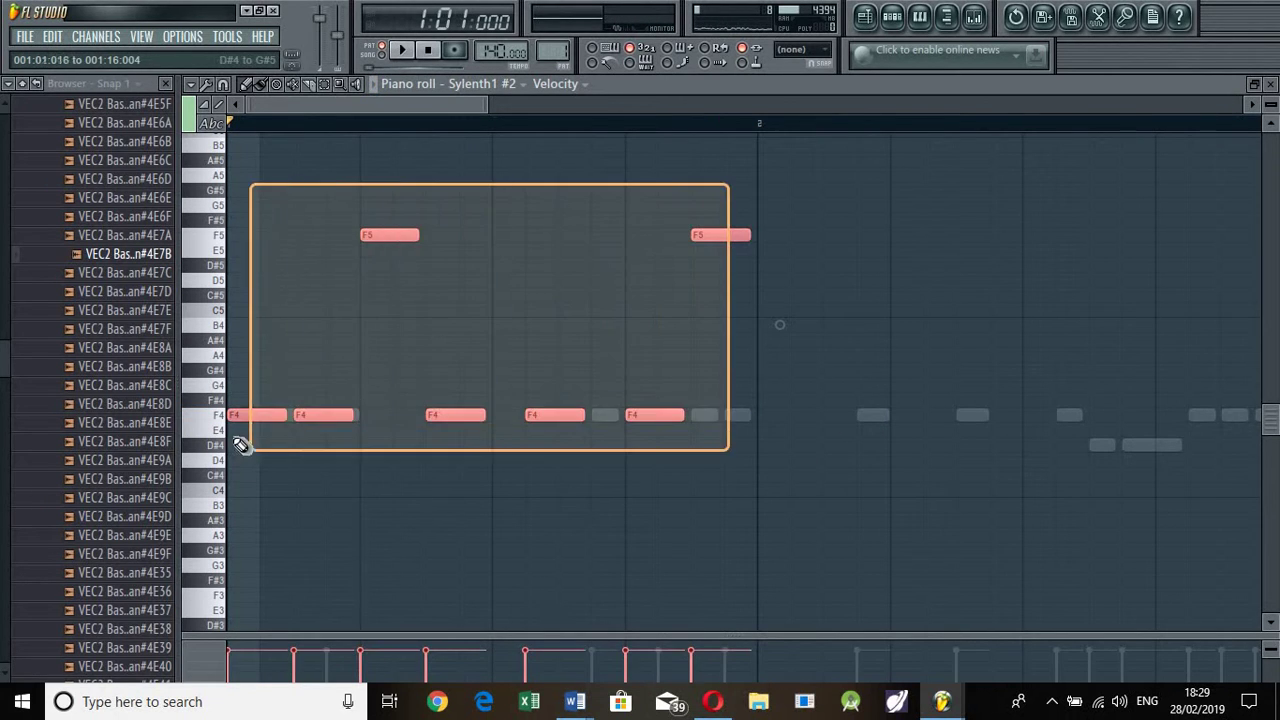
{"action": "key", "text": "ctrl+b"}
{"action": "left_click_drag", "start_coordinate": [847, 515], "coordinate": [788, 500]}
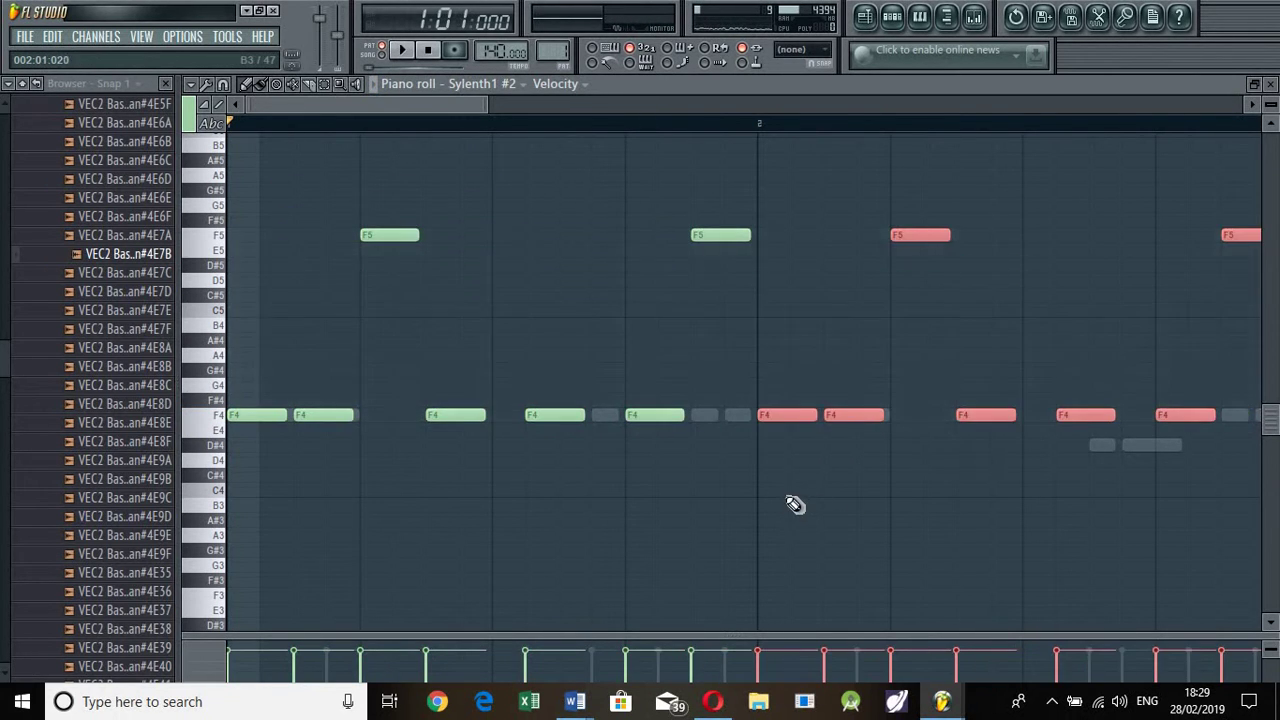
{"action": "key", "text": "space"}
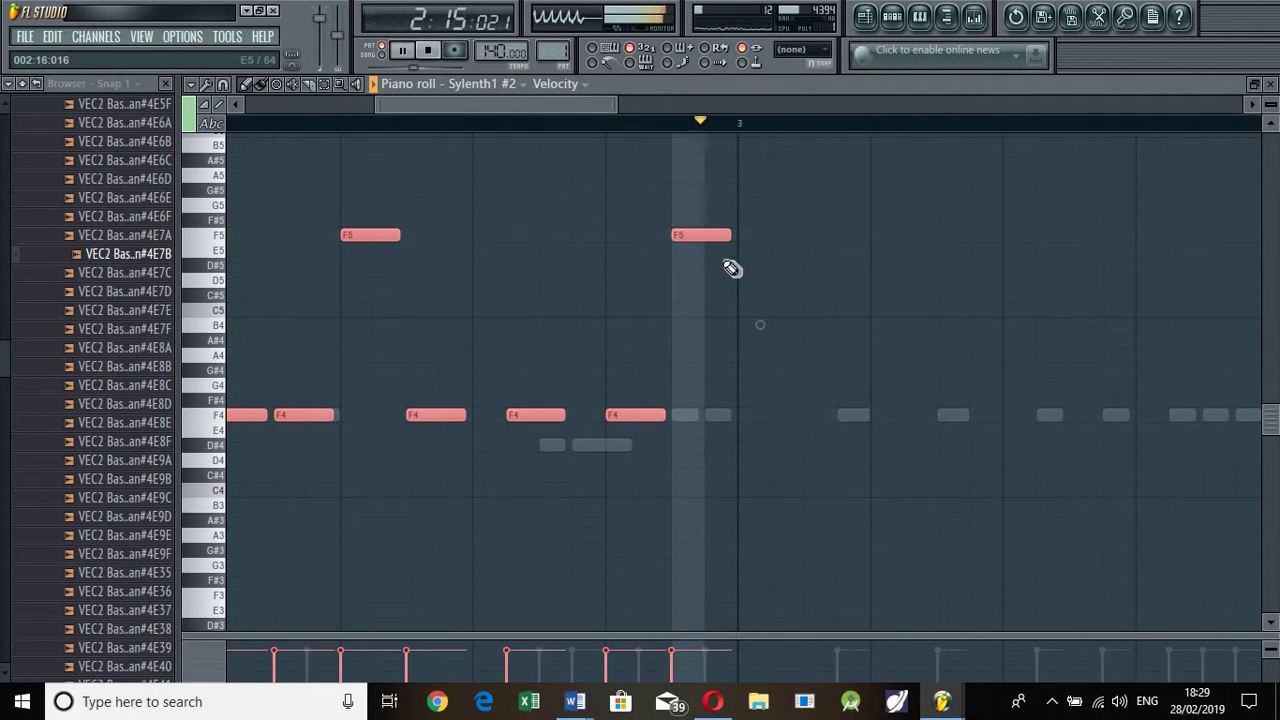
{"action": "key", "text": "space"}
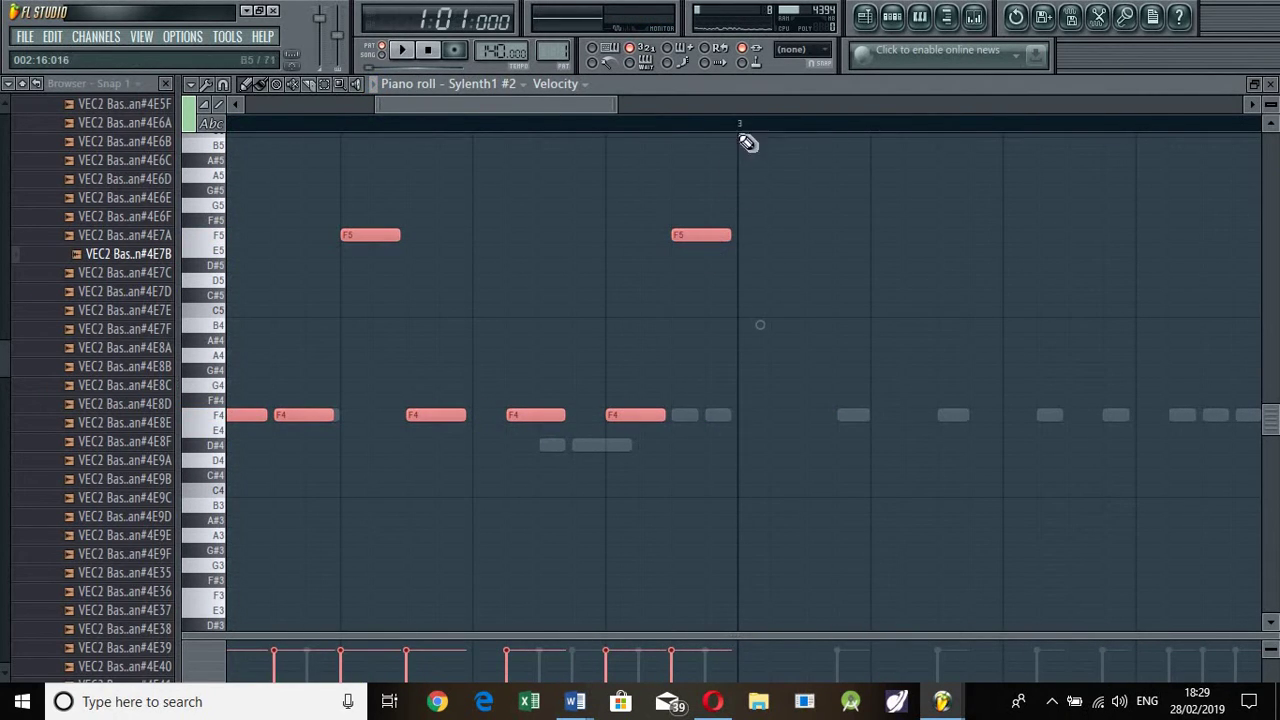
- Set a loop time selection spanning bars 1 and 2 and deselect the notes
{"action": "left_click_drag", "start_coordinate": [740, 128], "coordinate": [4, 118]}
{"action": "scroll", "coordinate": [554, 134], "scroll_direction": "right", "scroll_amount": 3}
{"action": "scroll", "coordinate": [600, 134], "scroll_direction": "left", "scroll_amount": 1}
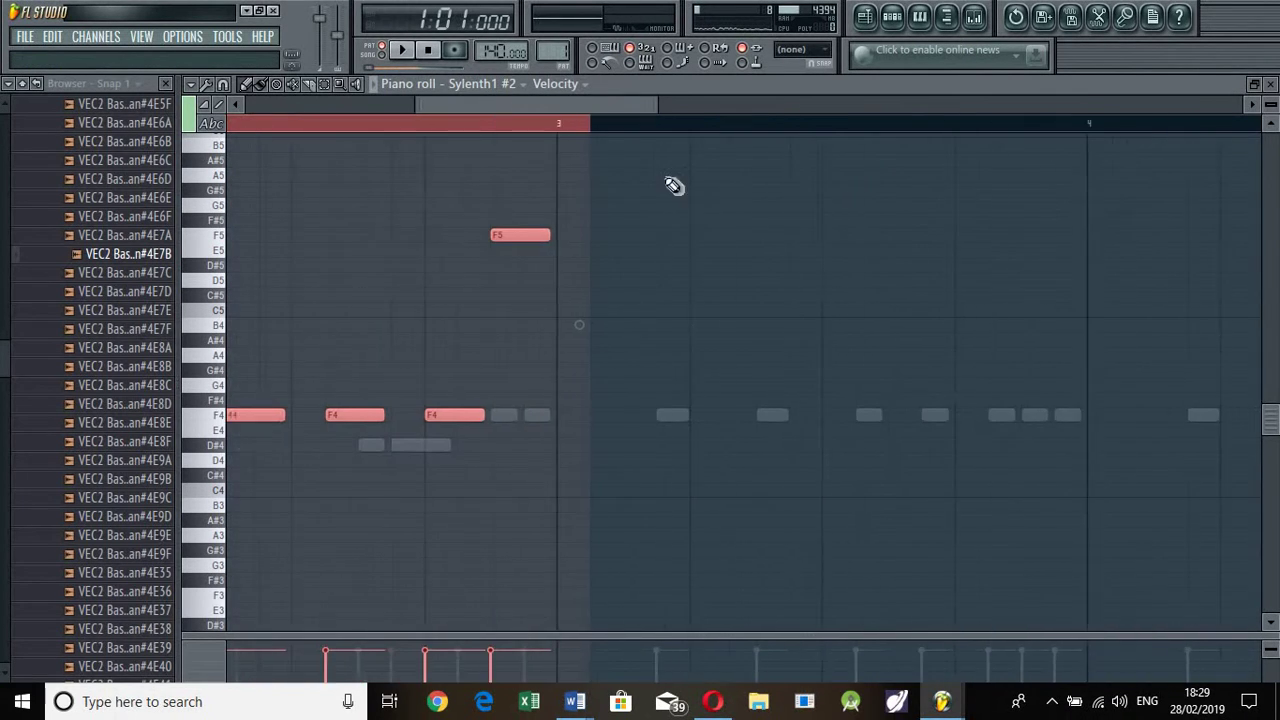
{"action": "key", "text": "ctrl+d"}
{"action": "left_click_drag", "start_coordinate": [607, 130], "coordinate": [566, 130]}
- Start looped playback and lower the last F5 note of bar 2 to D#5
{"action": "key", "text": "space"}
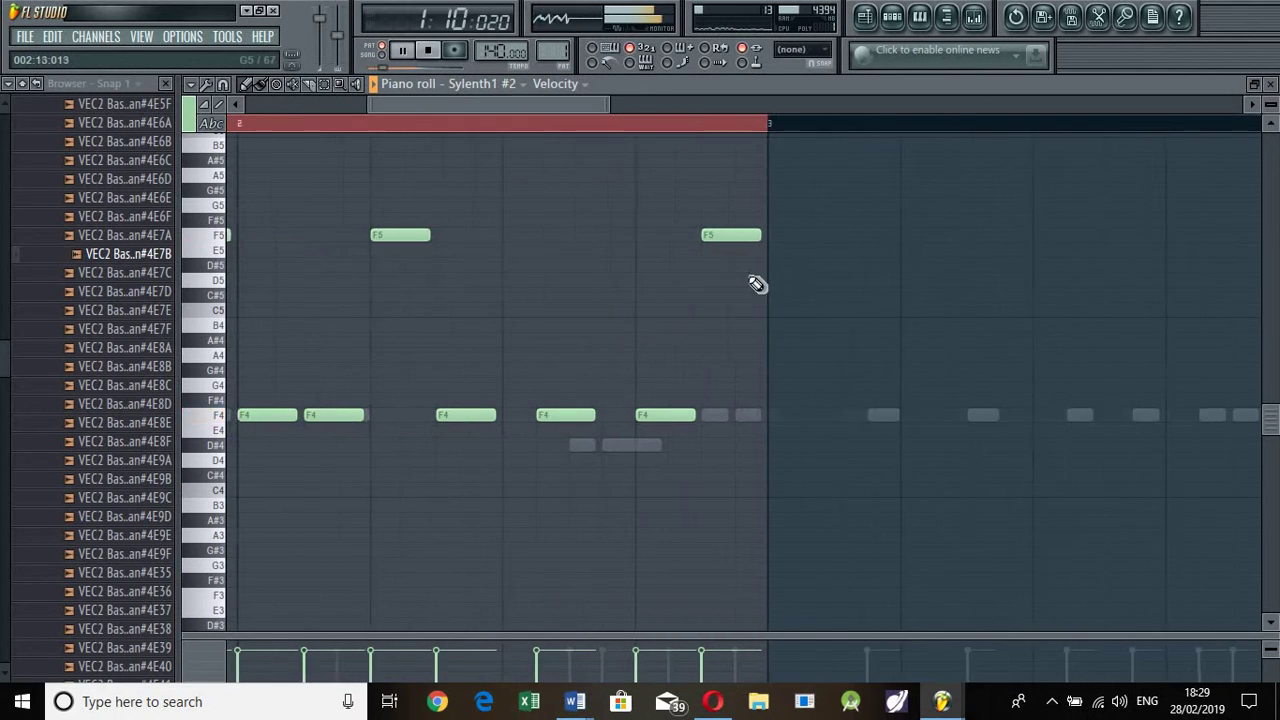
{"action": "left_click_drag", "start_coordinate": [734, 234], "coordinate": [729, 266]}
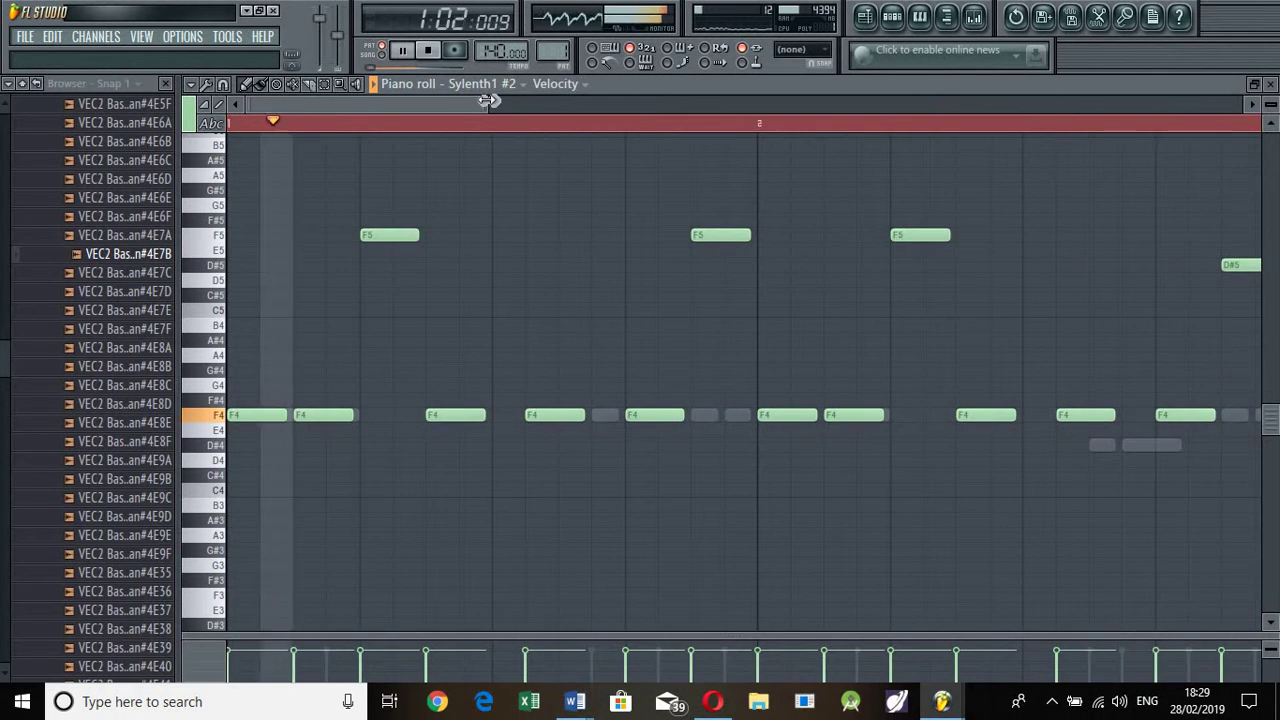
{"action": "left_click_drag", "start_coordinate": [487, 103], "coordinate": [692, 104]}
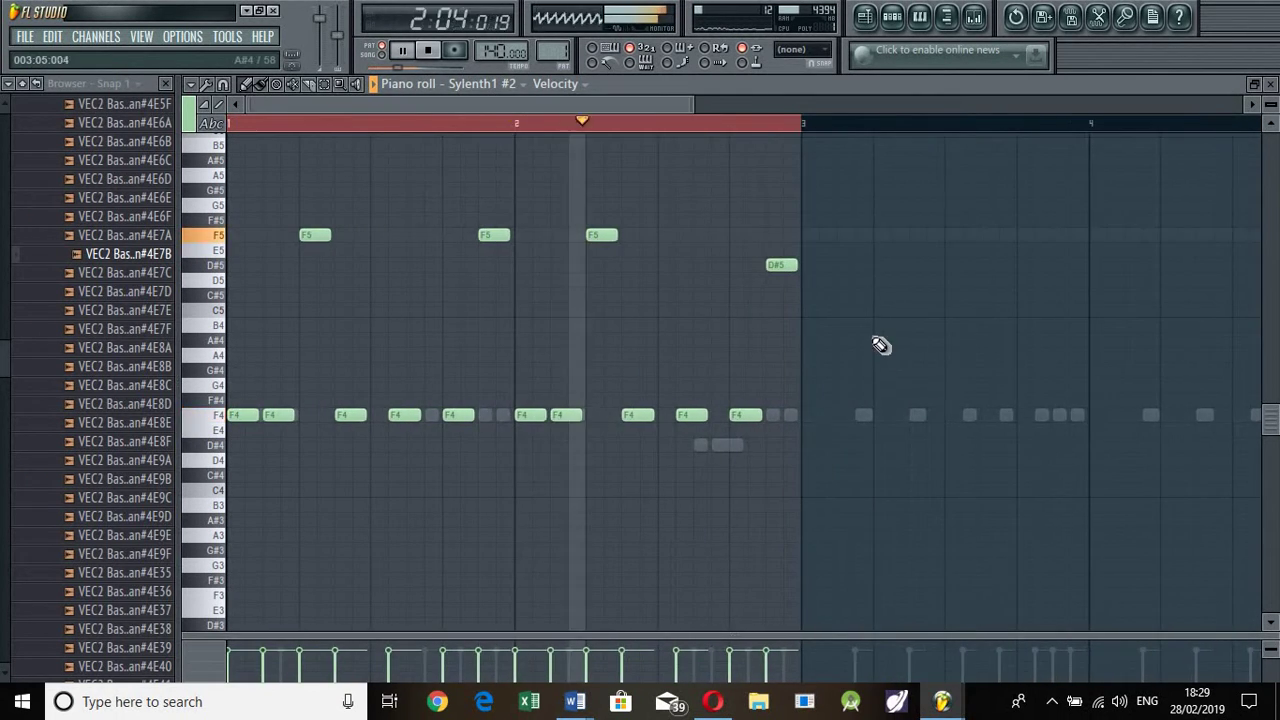
- Restart loop playback, open the Sylenth1 #2 synth and assign Mod Env 1 to Cutoff AB
{"action": "key", "text": "space"}
{"action": "key", "text": "space"}
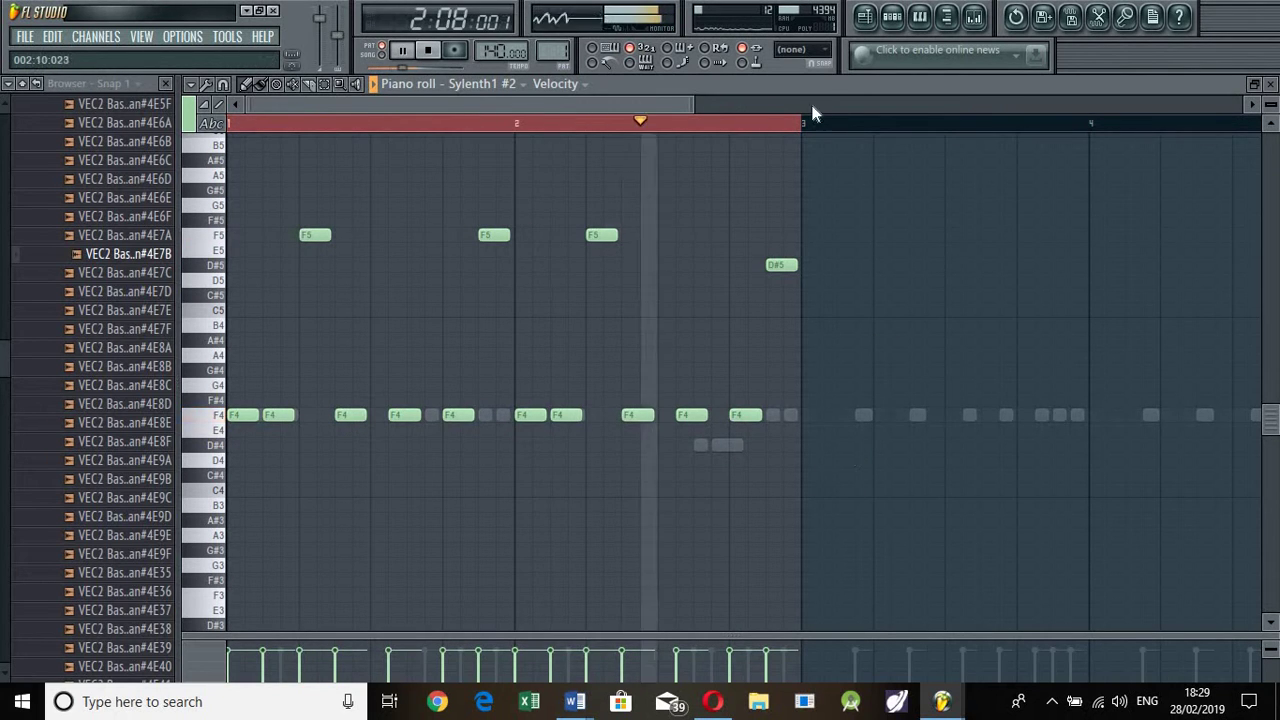
{"action": "left_click", "coordinate": [892, 16]}
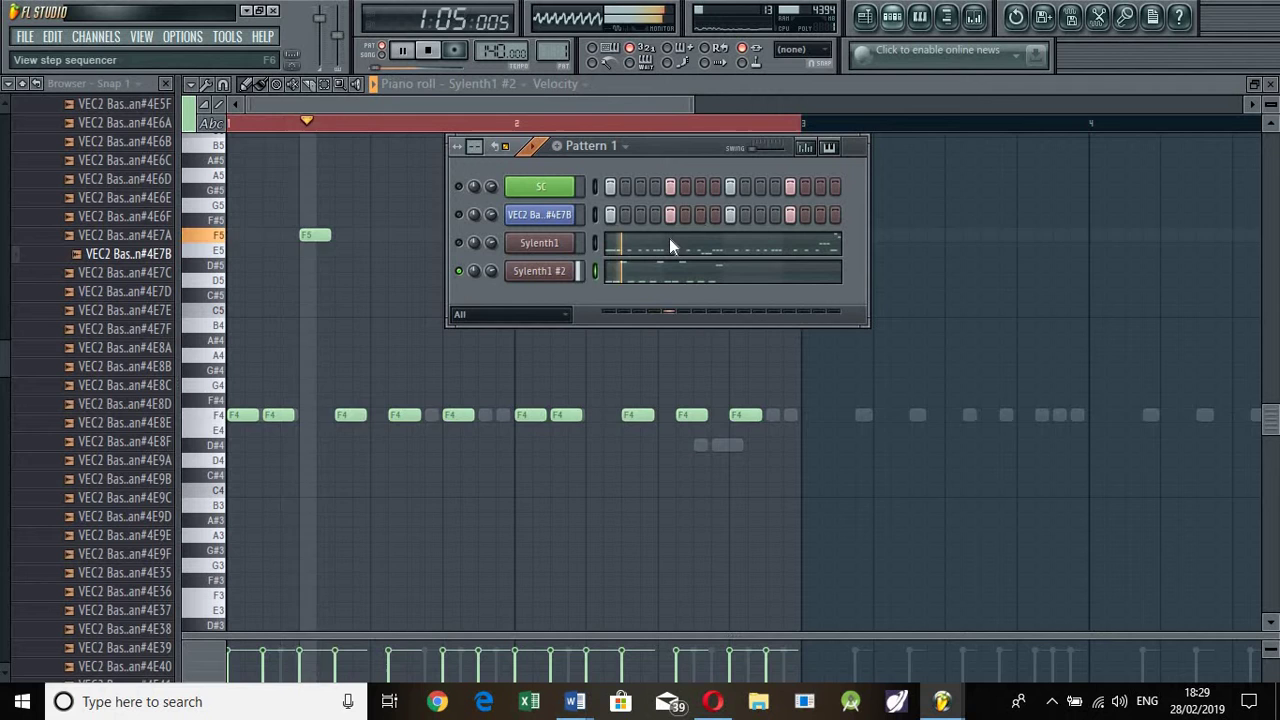
{"action": "left_click", "coordinate": [540, 272]}
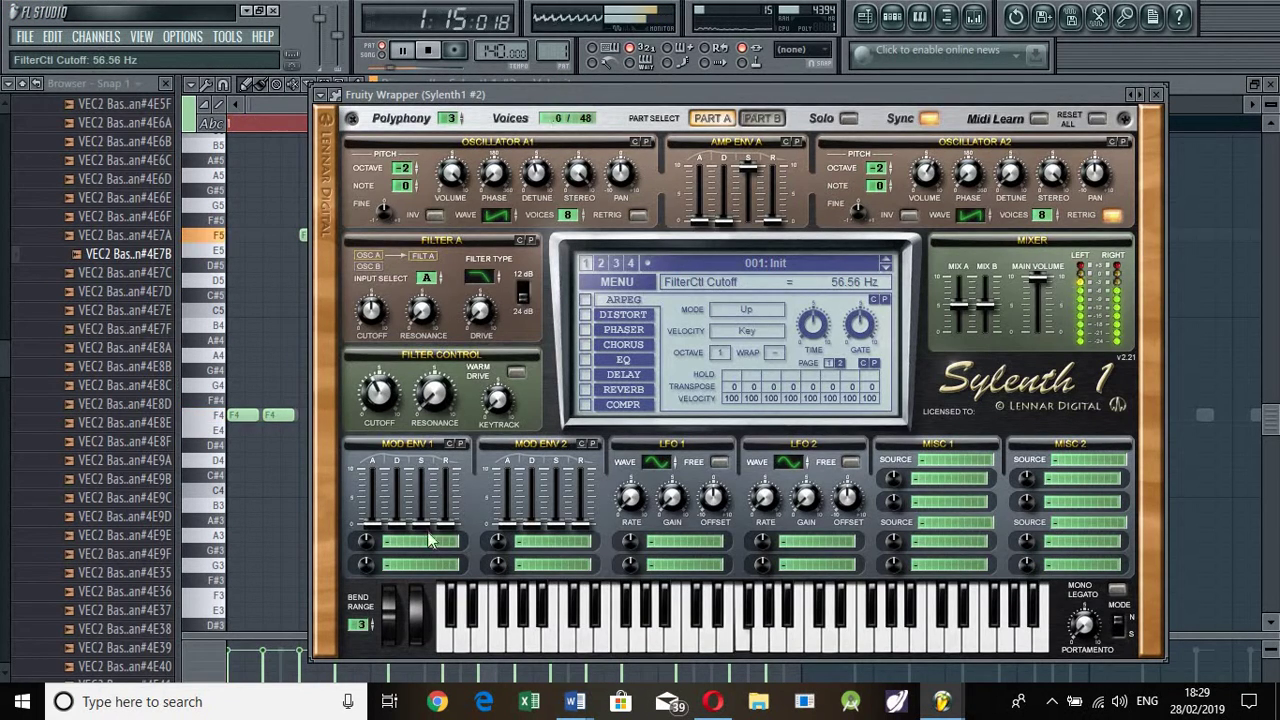
{"action": "left_click", "coordinate": [396, 538]}
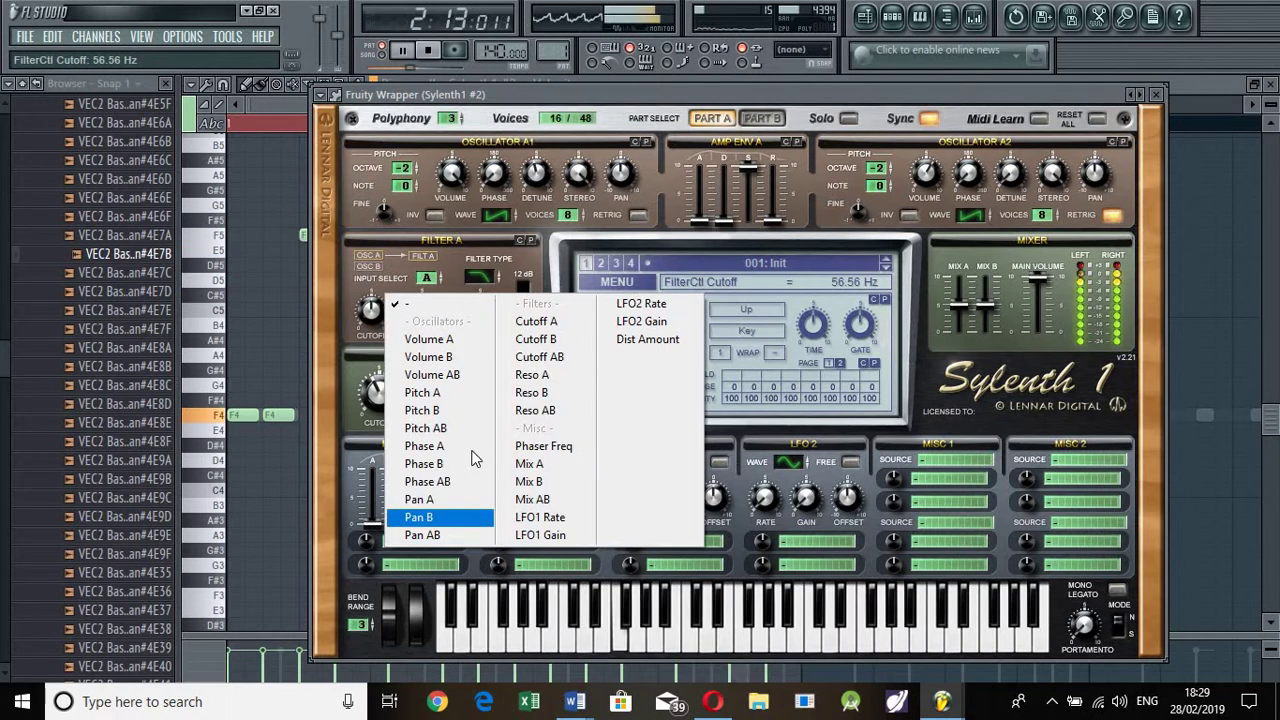
{"action": "left_click", "coordinate": [543, 357]}
- Adjust the Mod Env 1 amount and filter control cutoff, setting the envelope's decay to 3.85 and release to 2.07
{"action": "left_click_drag", "start_coordinate": [368, 543], "coordinate": [408, 469]}
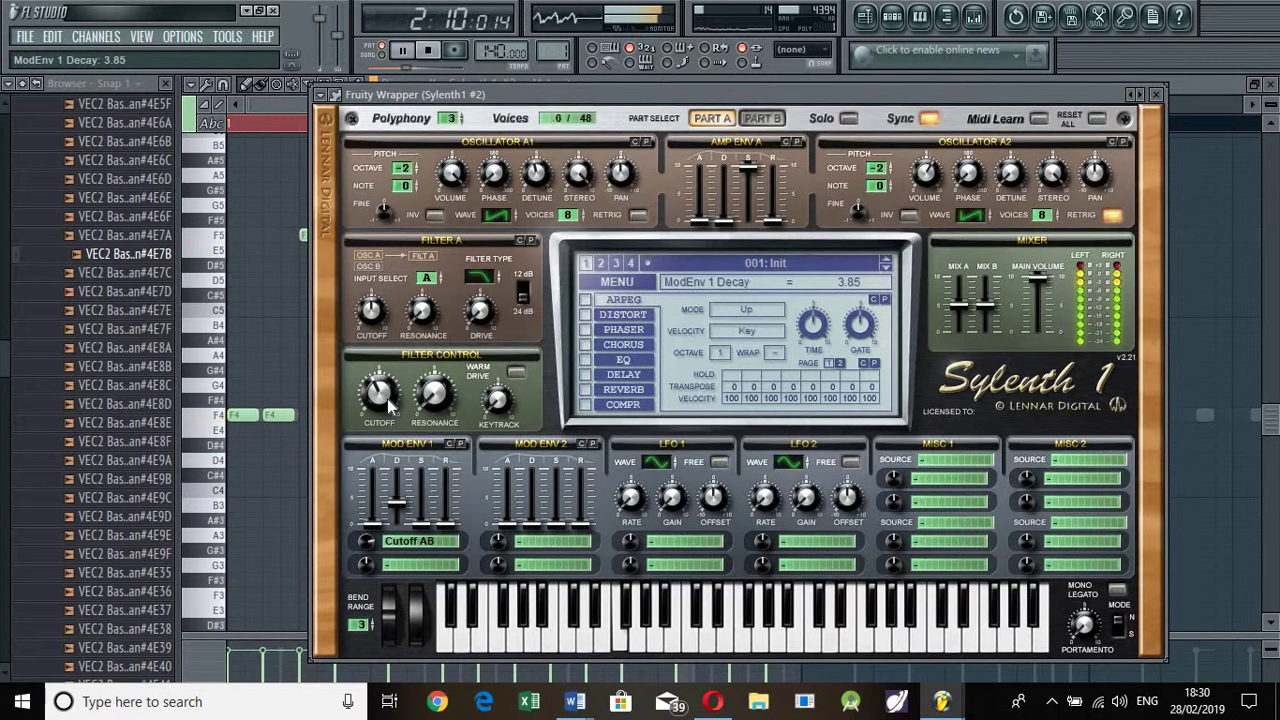
{"action": "left_click_drag", "start_coordinate": [384, 398], "coordinate": [388, 414]}
{"action": "left_click_drag", "start_coordinate": [446, 522], "coordinate": [452, 500]}
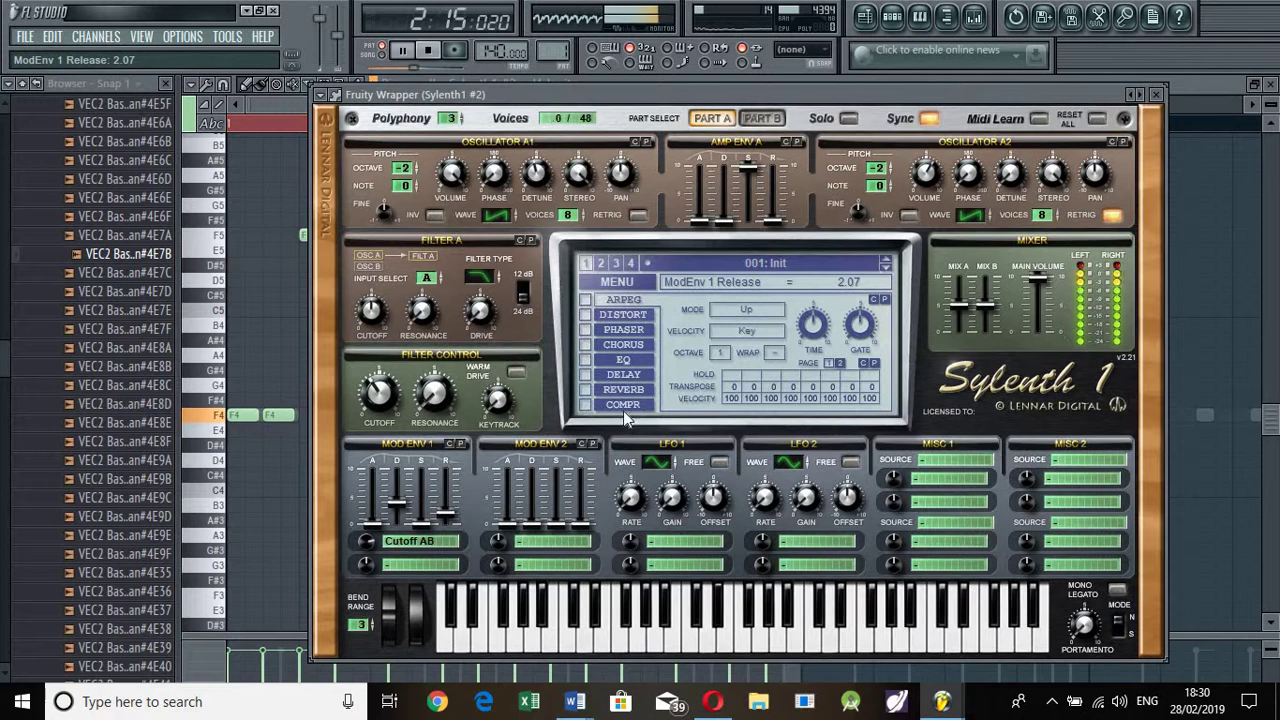
- Enable the compressor with a release of 143.57 ms and the reverb with dry/wet at 34.76 %
{"action": "left_click", "coordinate": [586, 405]}
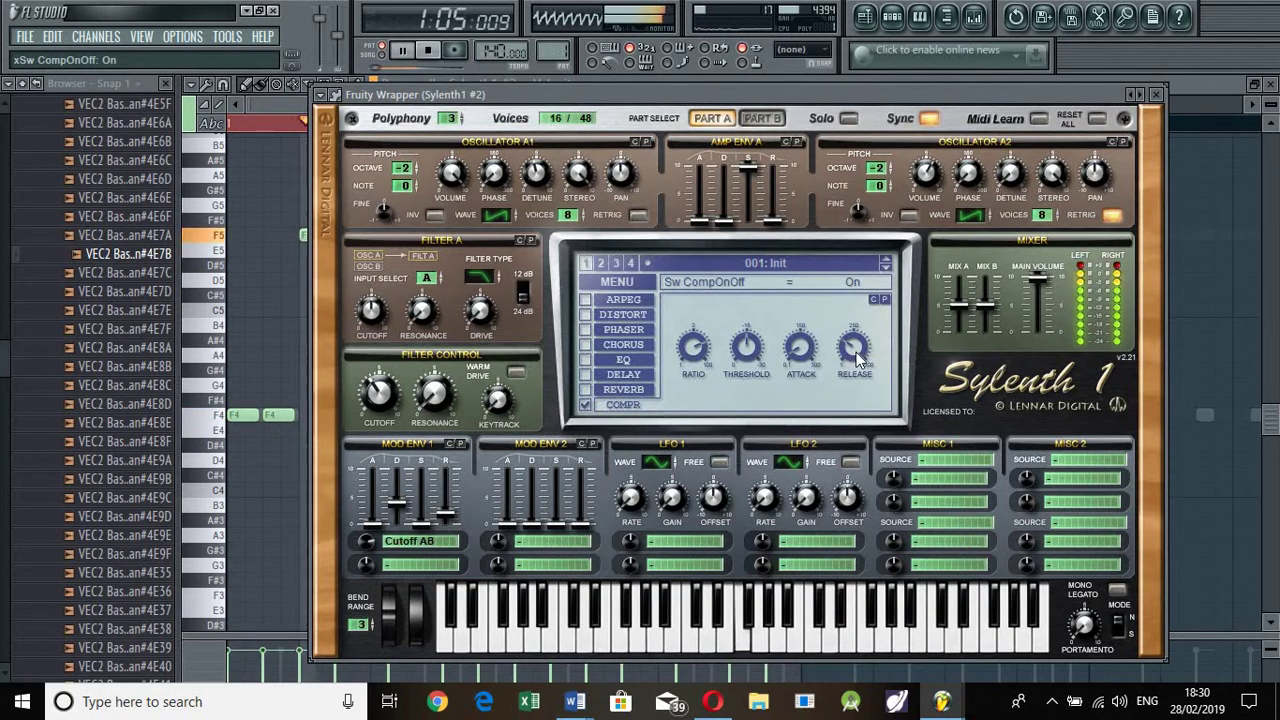
{"action": "mouse_move", "coordinate": [859, 349]}
{"action": "left_mouse_down"}
{"action": "mouse_move", "coordinate": [860, 381]}
{"action": "mouse_move", "coordinate": [853, 345]}
{"action": "left_mouse_up"}
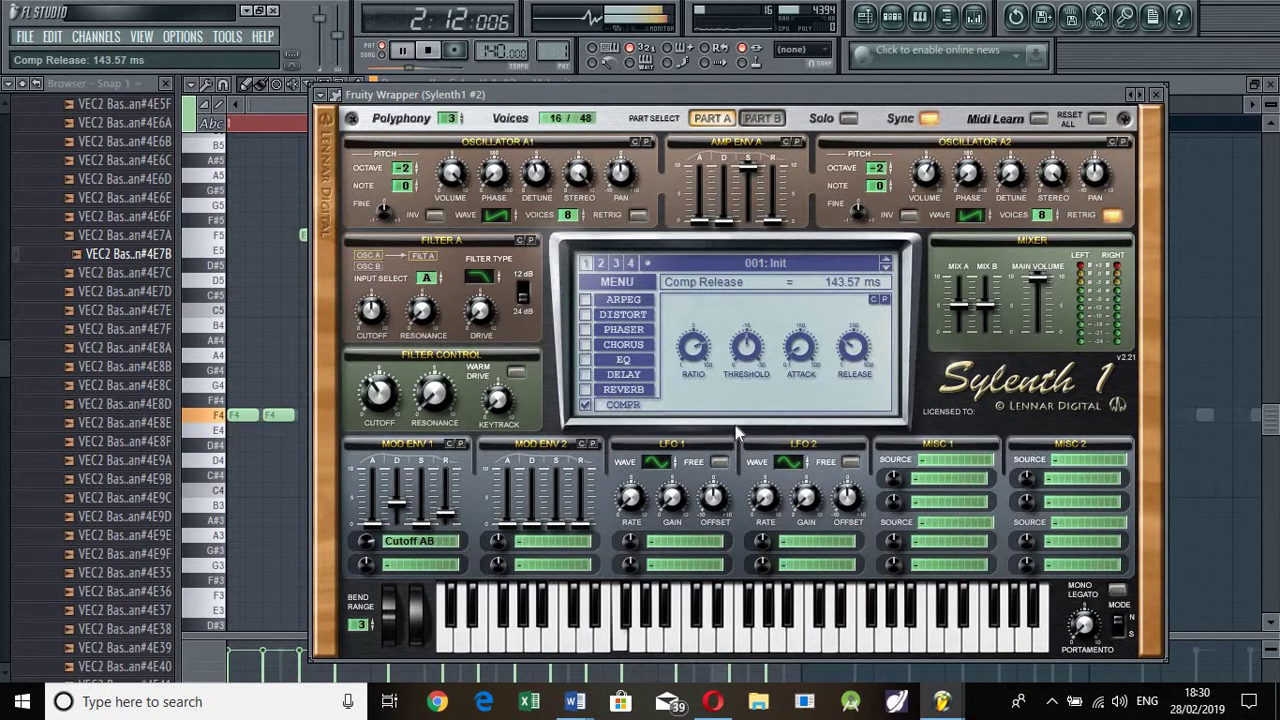
{"action": "left_click", "coordinate": [585, 389]}
{"action": "left_click", "coordinate": [623, 389]}
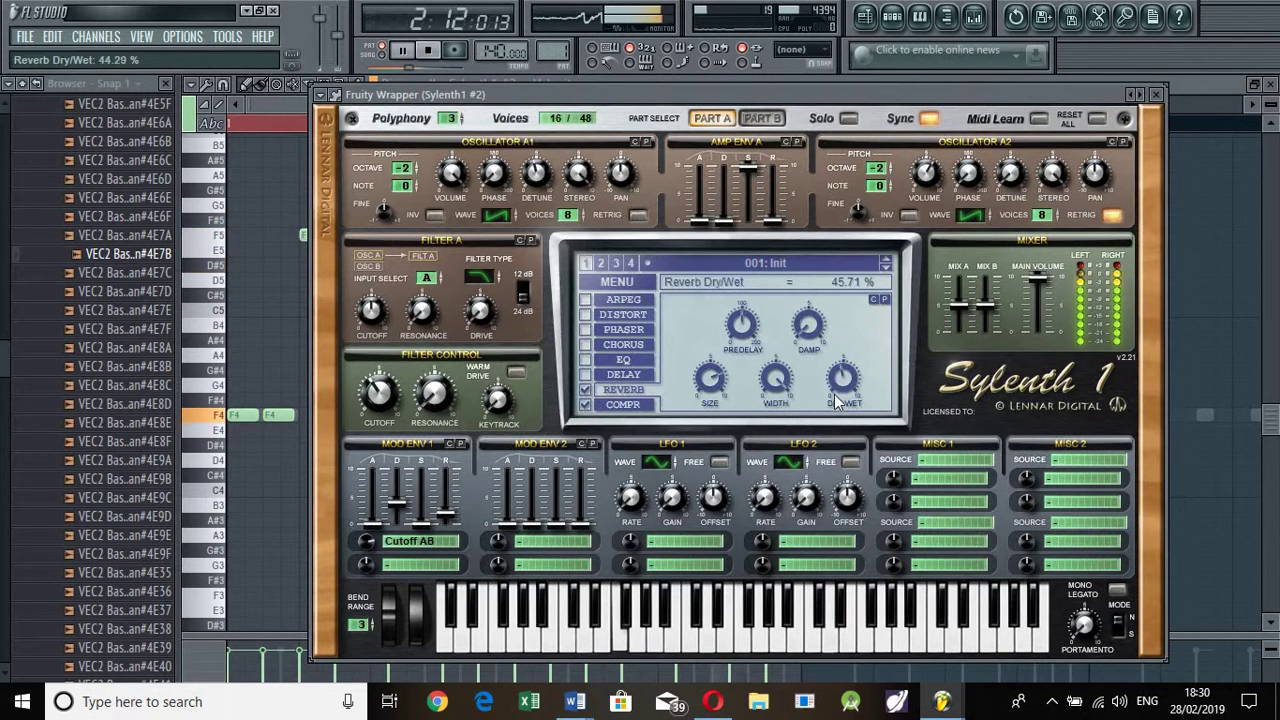
{"action": "scroll", "coordinate": [831, 400], "scroll_direction": "down", "scroll_amount": 1}
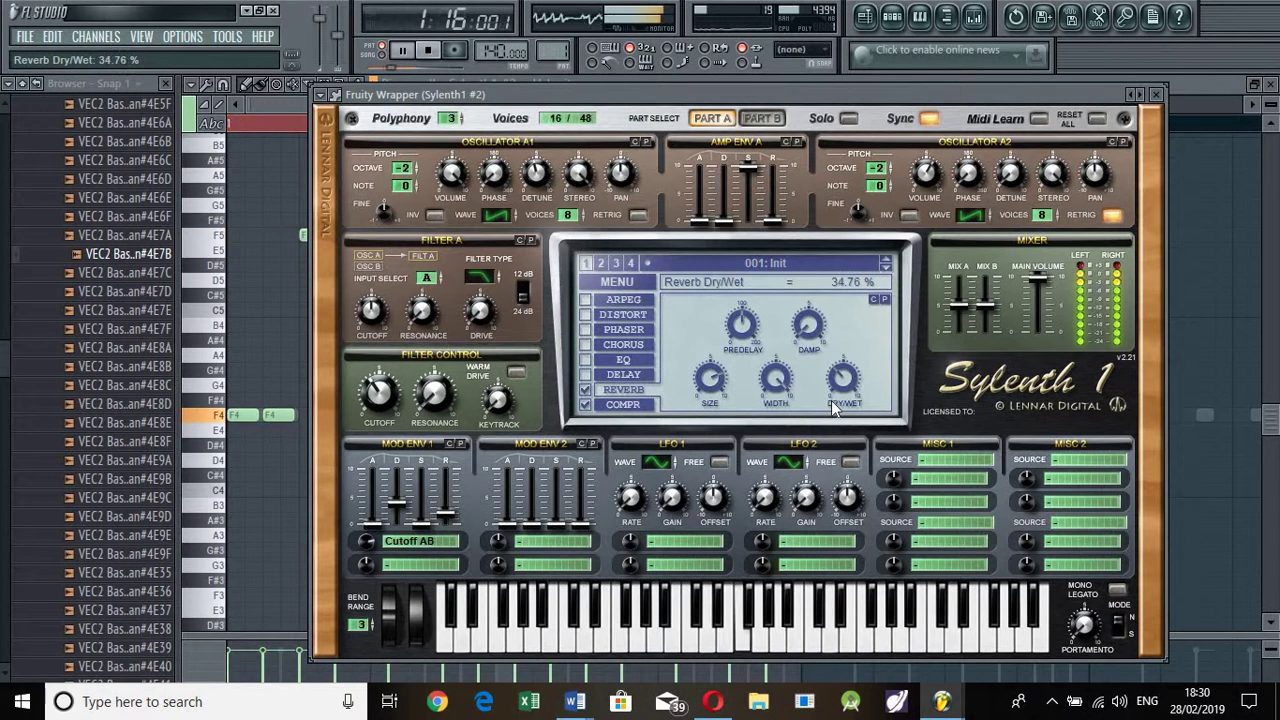
- View the EQ settings, leave the EQ off, adjust the filter control keytrack and turn on Warm Drive
{"action": "left_click", "coordinate": [585, 359]}
{"action": "left_click", "coordinate": [623, 359]}
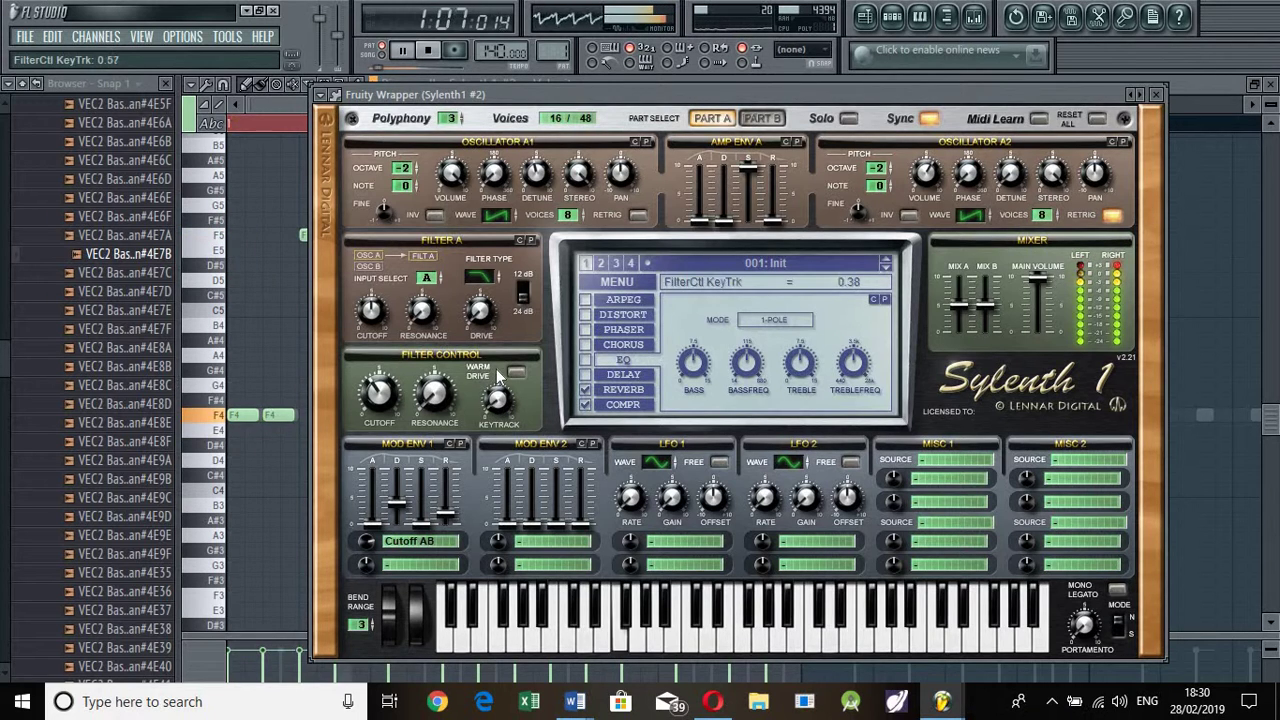
{"action": "scroll", "coordinate": [497, 378], "scroll_direction": "down", "scroll_amount": 2}
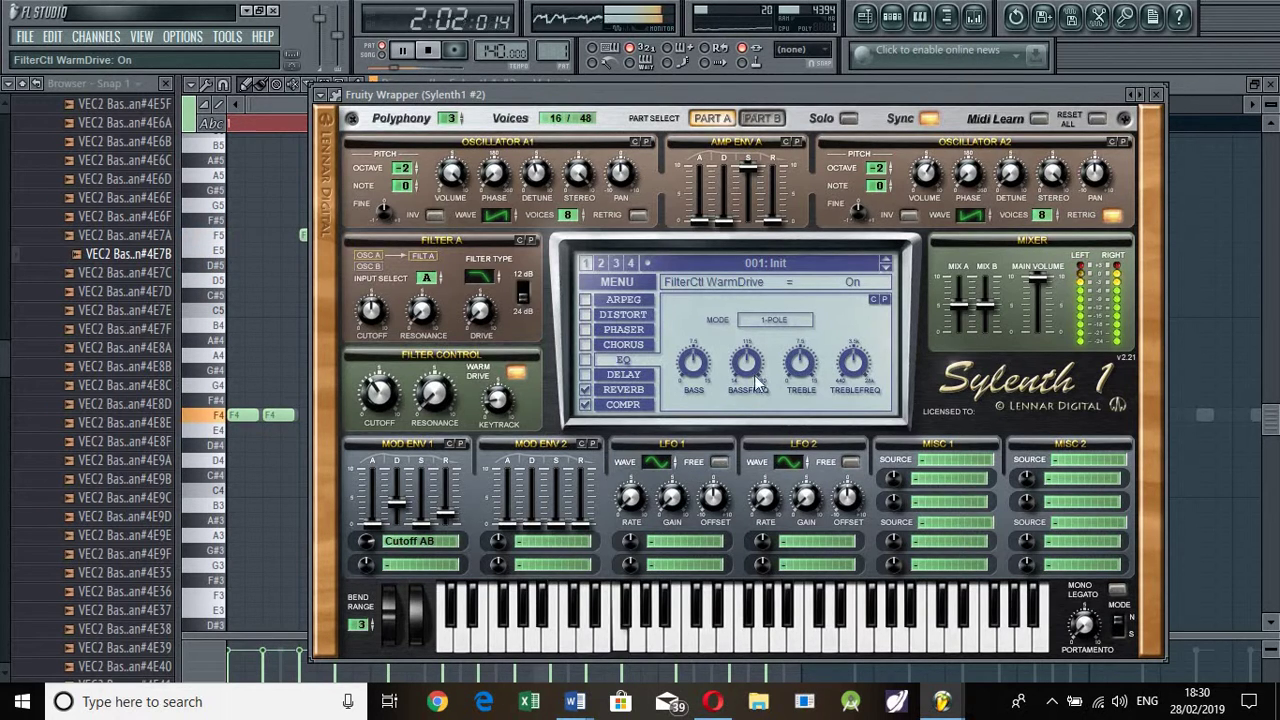
- Enable the delay effect, adjust its spread and set its width to 100 %
{"action": "left_click", "coordinate": [593, 378]}
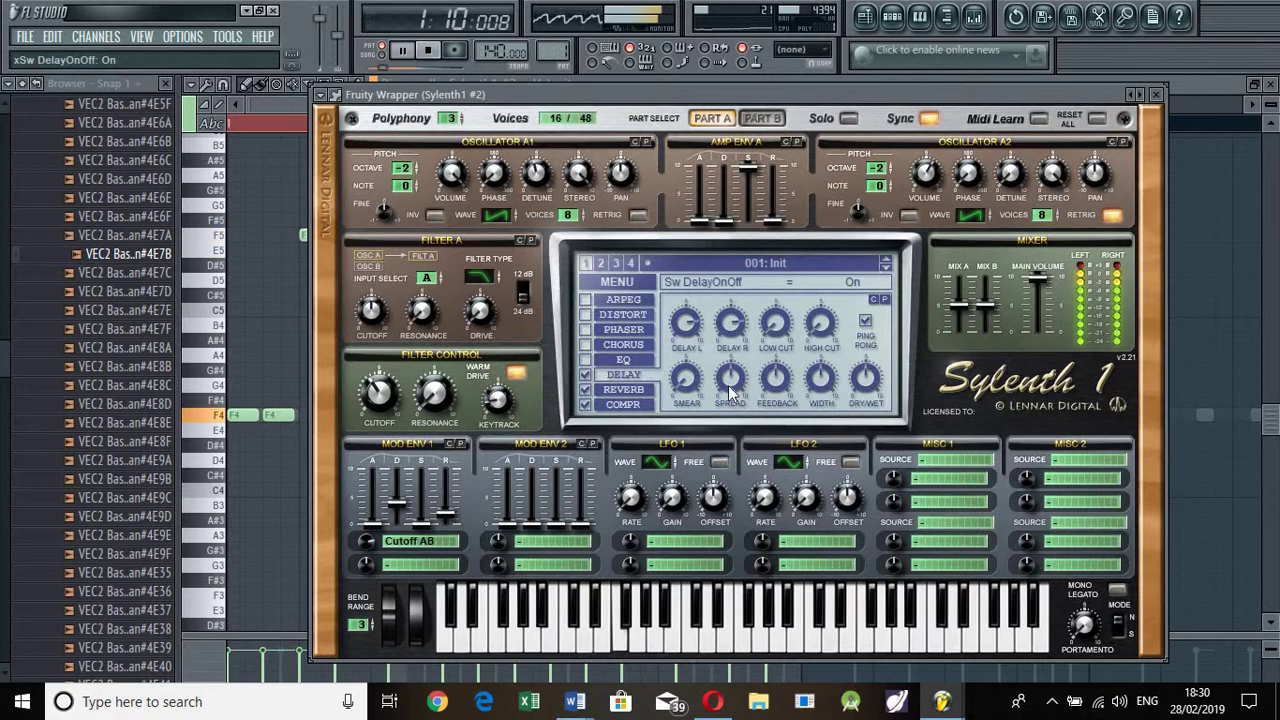
{"action": "left_click_drag", "start_coordinate": [730, 383], "coordinate": [843, 263]}
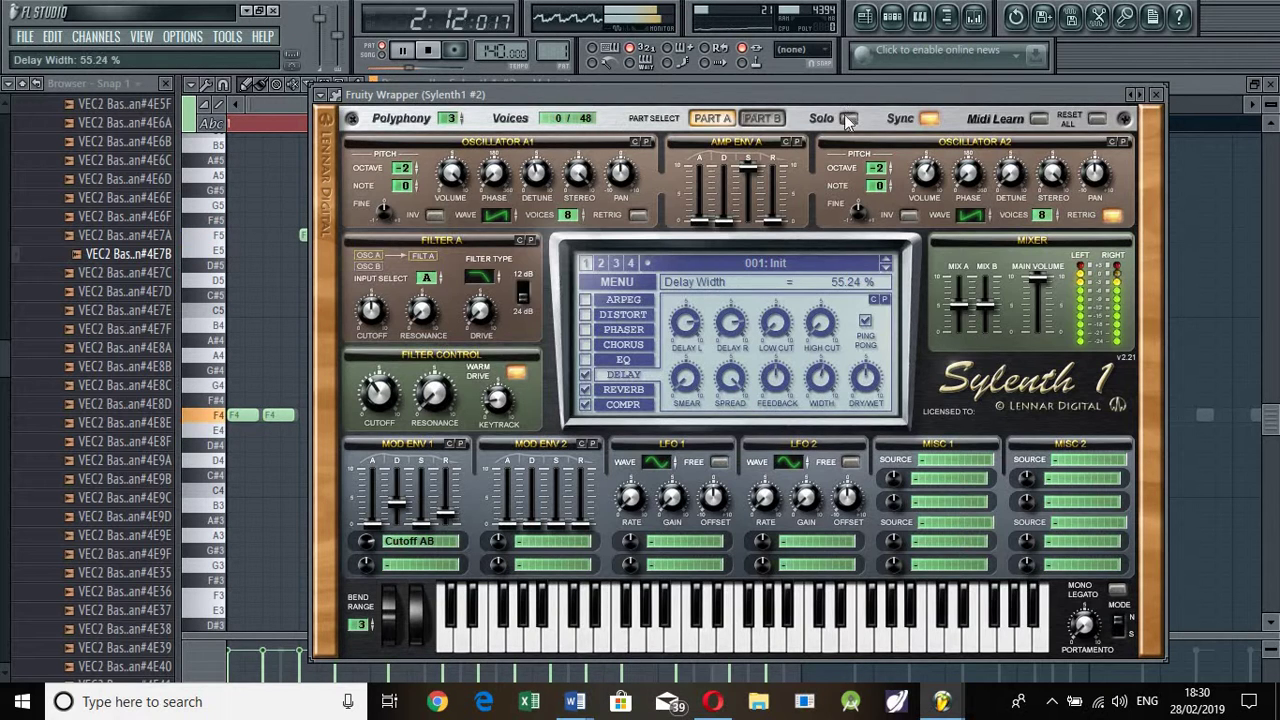
{"action": "left_click_drag", "start_coordinate": [845, 115], "coordinate": [845, 100]}
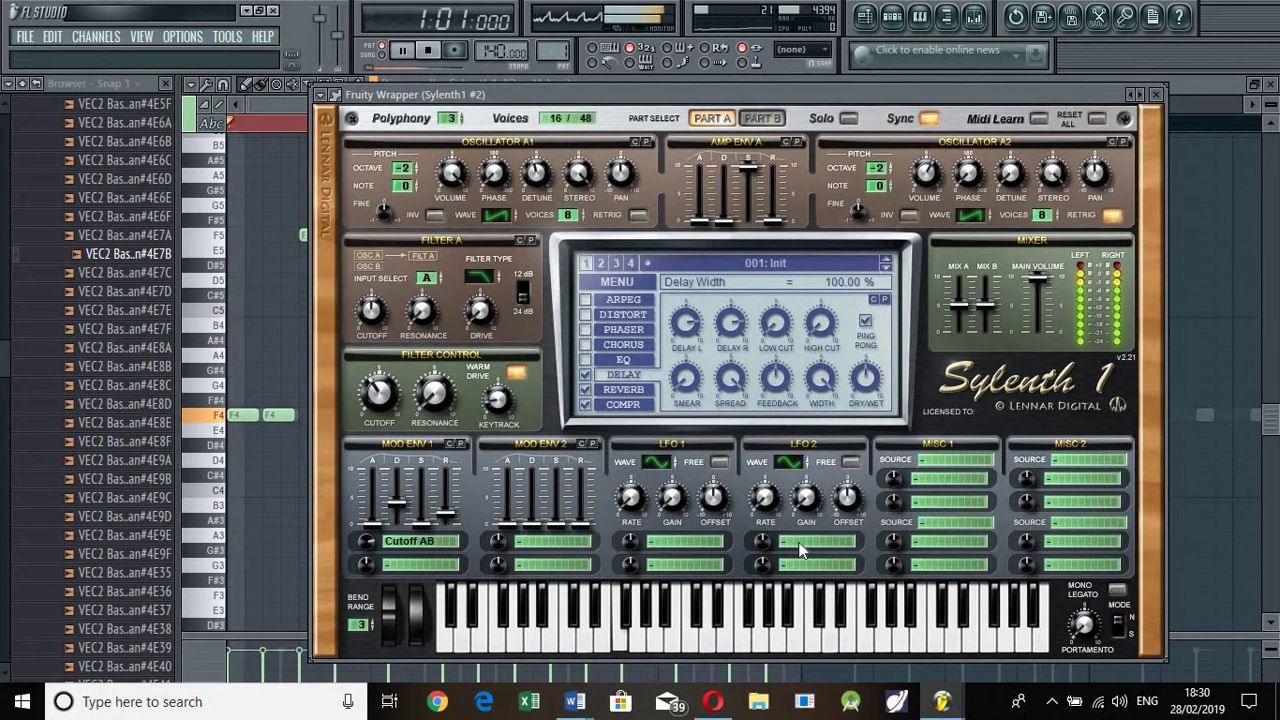
- Enable the chorus with a delay of 3.79 ms, depth of 36.19 % and dry/wet of 30.48 %
{"action": "left_click", "coordinate": [587, 346]}
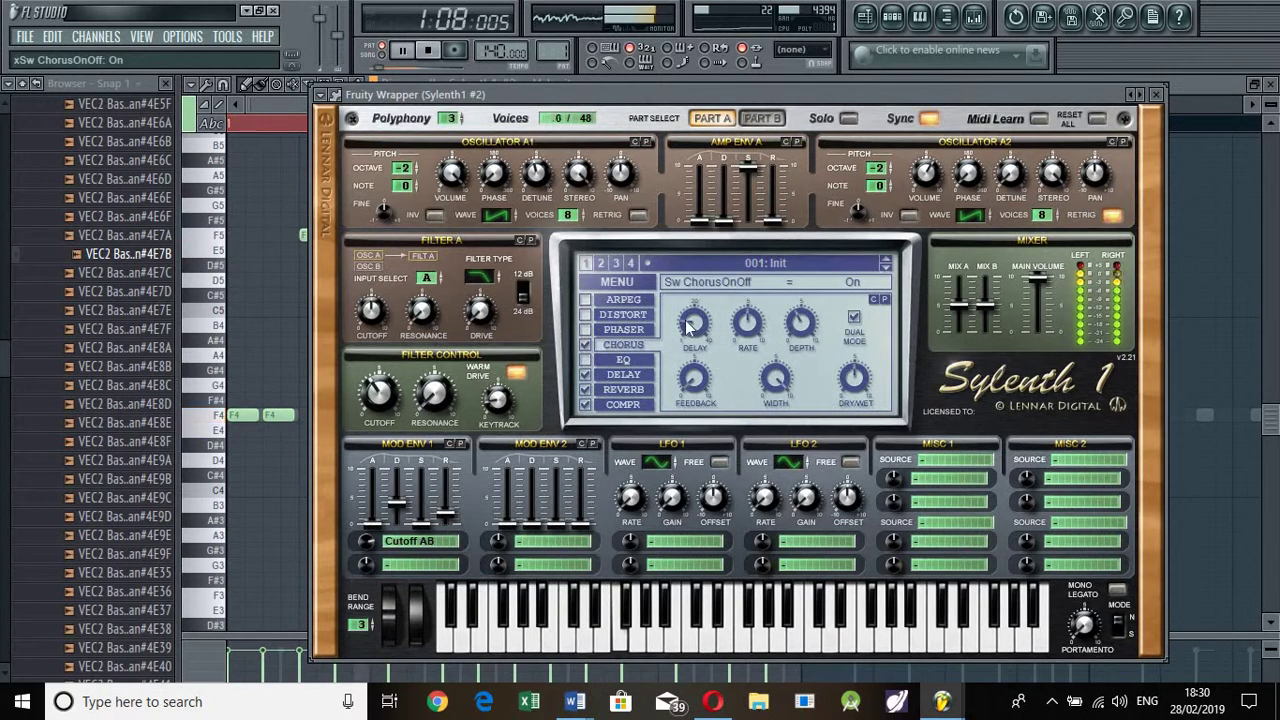
{"action": "mouse_move", "coordinate": [694, 322]}
{"action": "left_mouse_down"}
{"action": "mouse_move", "coordinate": [700, 355]}
{"action": "mouse_move", "coordinate": [689, 338]}
{"action": "left_mouse_up"}
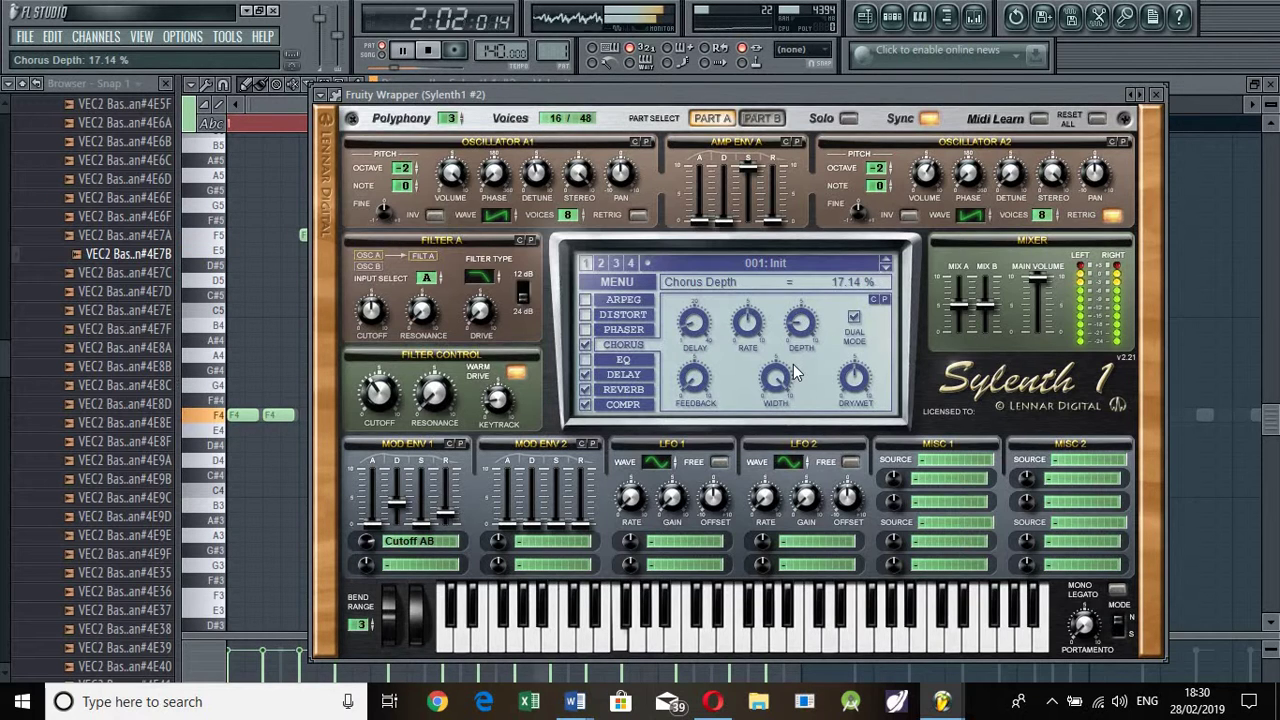
{"action": "left_click_drag", "start_coordinate": [788, 236], "coordinate": [777, 300]}
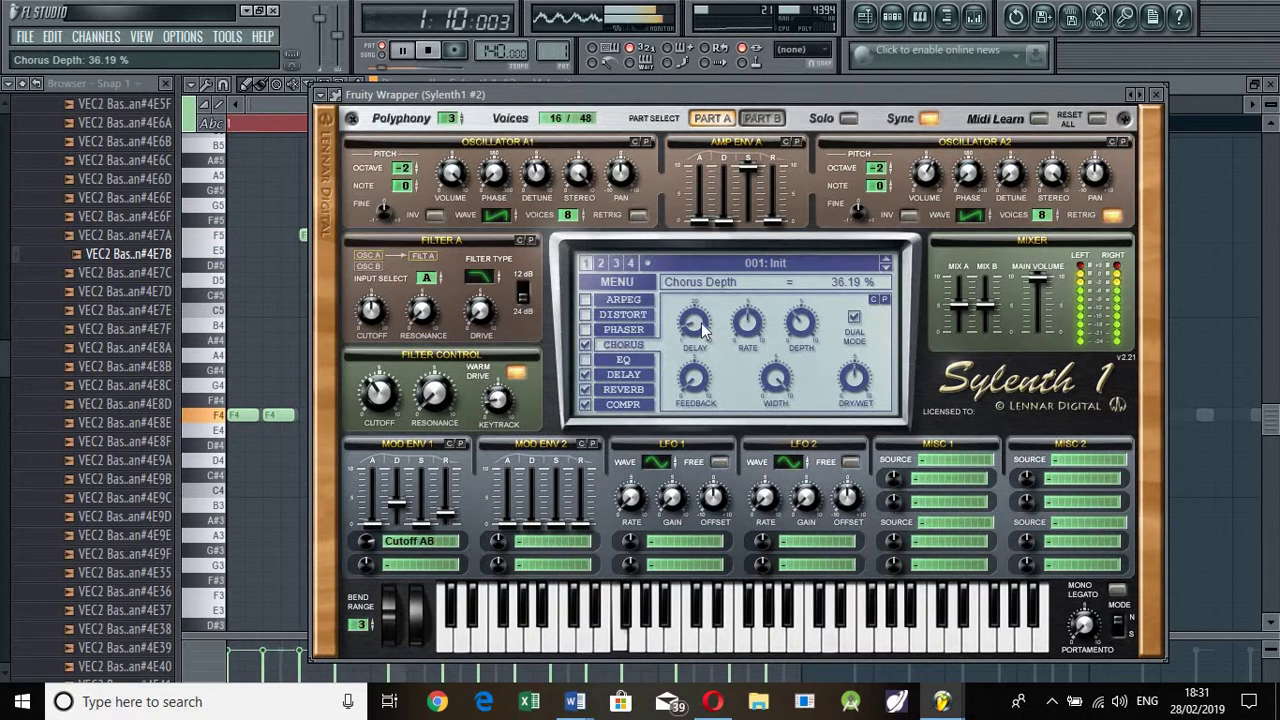
{"action": "left_click_drag", "start_coordinate": [698, 318], "coordinate": [699, 307]}
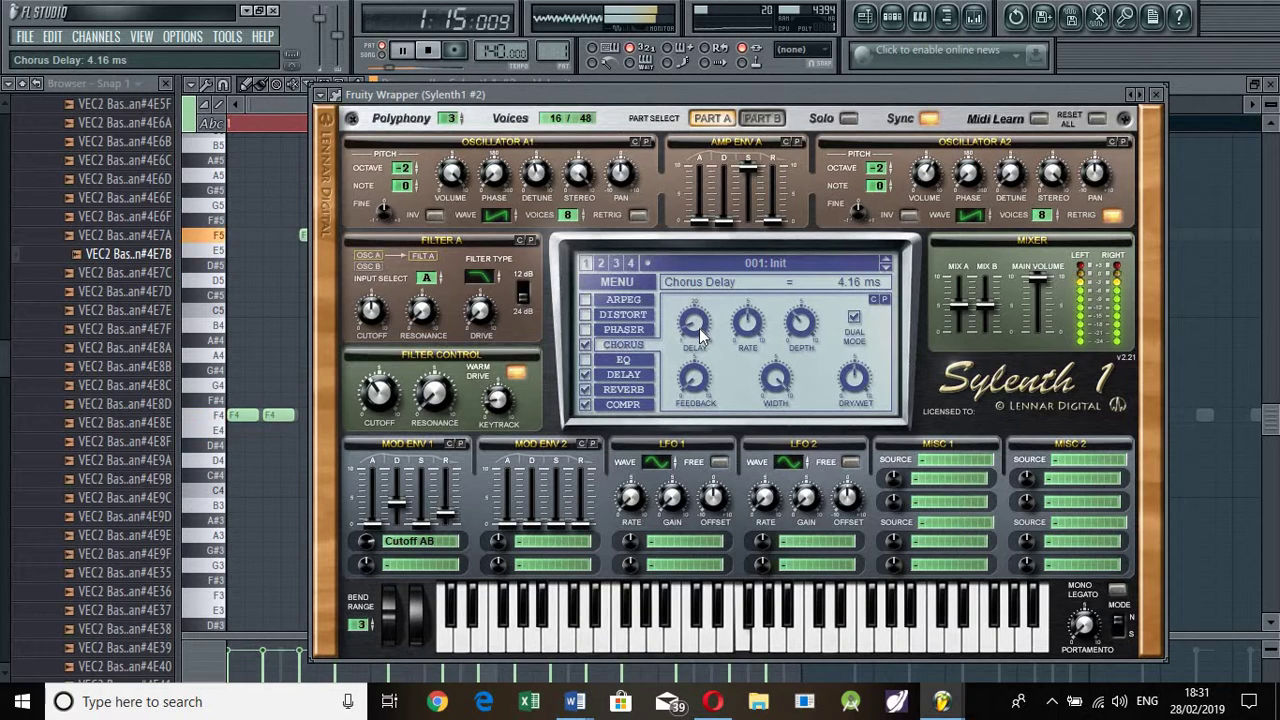
{"action": "left_click_drag", "start_coordinate": [696, 323], "coordinate": [696, 325]}
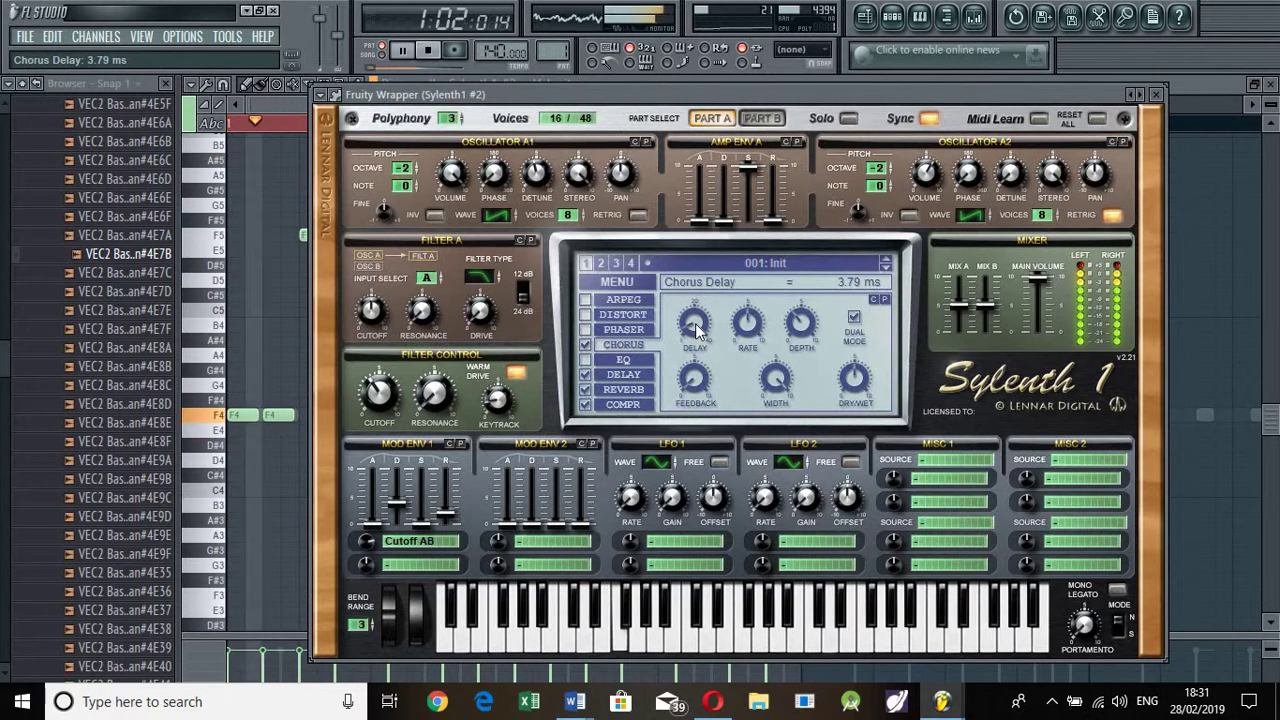
{"action": "scroll", "coordinate": [697, 330], "scroll_direction": "down", "scroll_amount": 1}
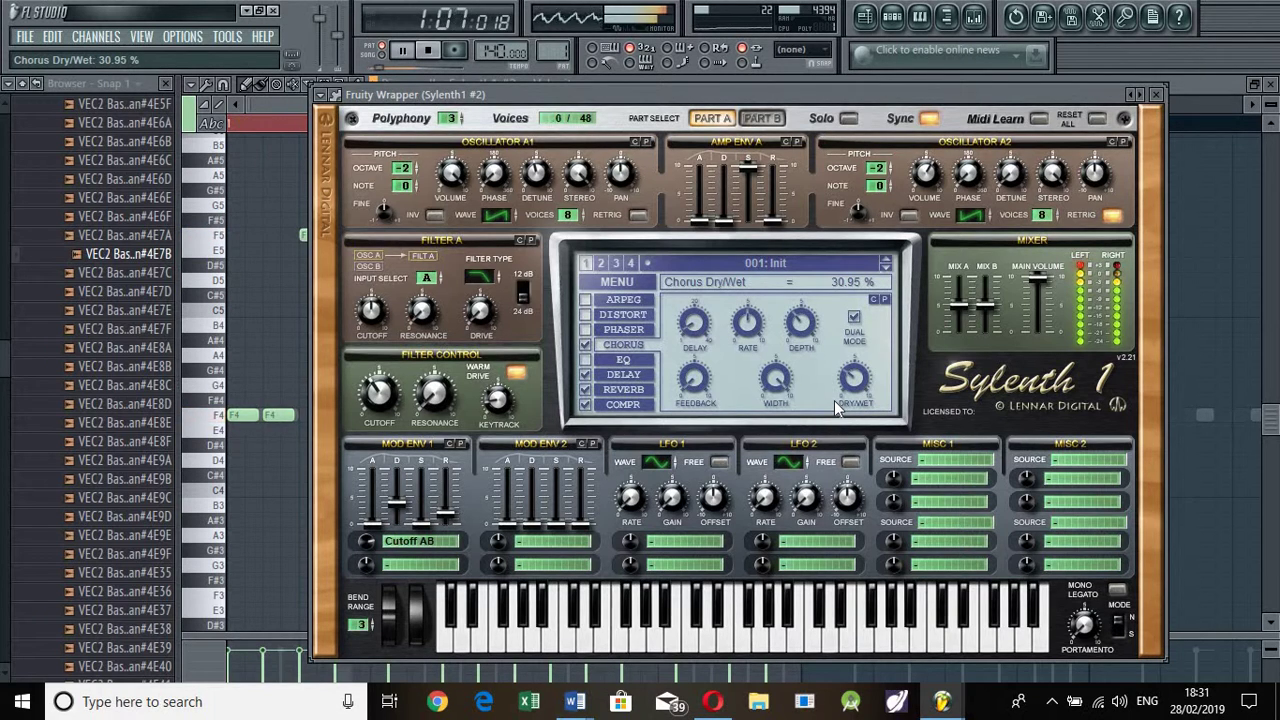
{"action": "scroll", "coordinate": [827, 392], "scroll_direction": "up", "scroll_amount": 1}
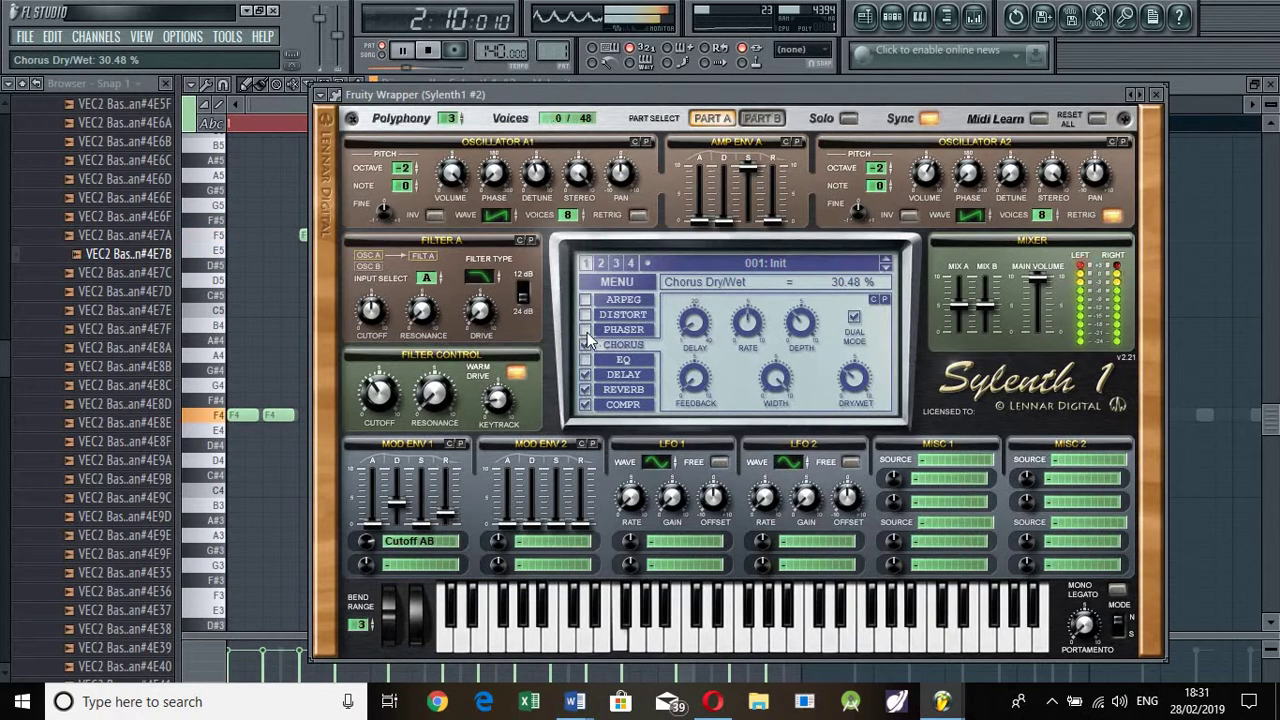
- Try the distortion and switch it off, set Filter A cutoff to 82.69 Hz and keep oscillator A1 octave at -2
{"action": "left_click", "coordinate": [586, 316]}
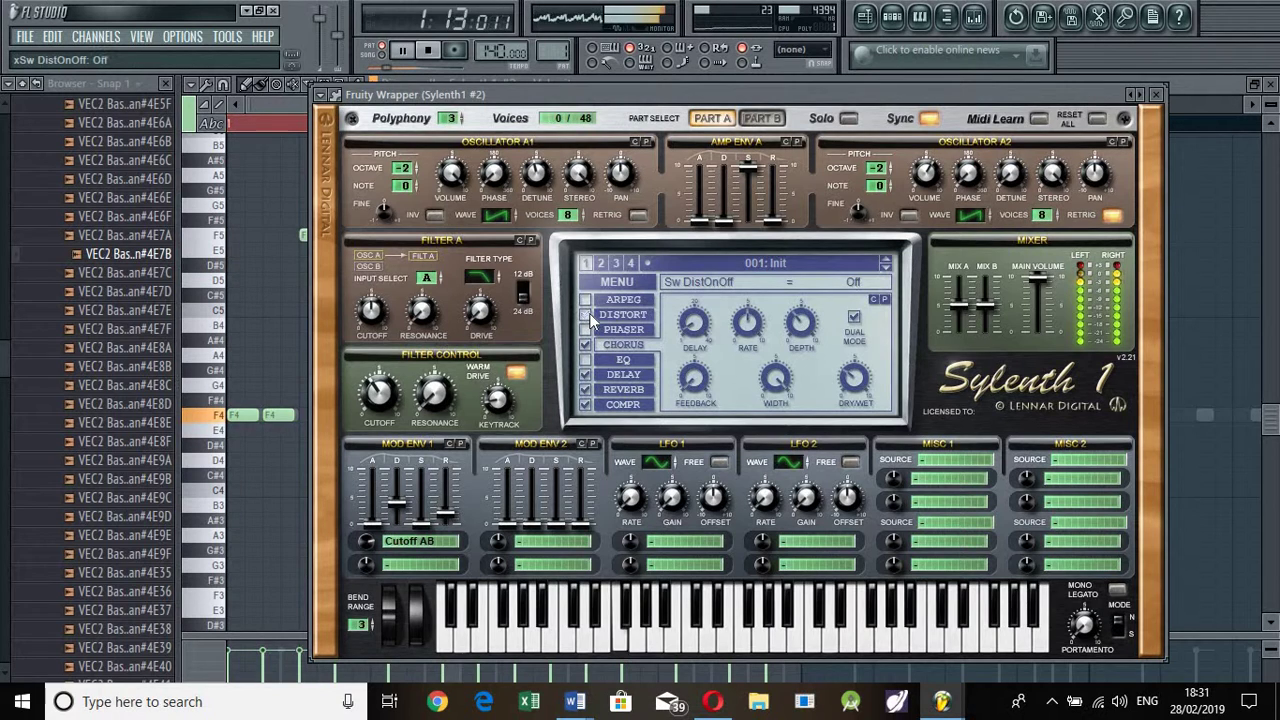
{"action": "left_click", "coordinate": [372, 316]}
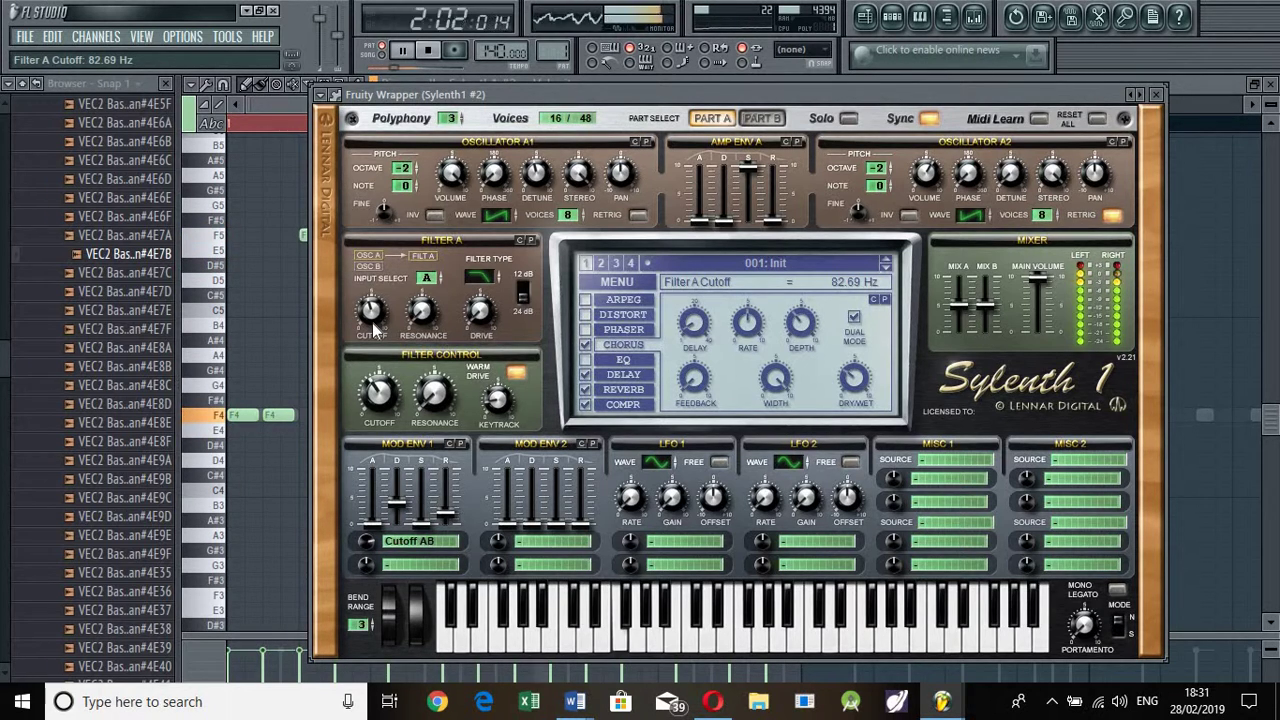
{"action": "left_click", "coordinate": [410, 170]}
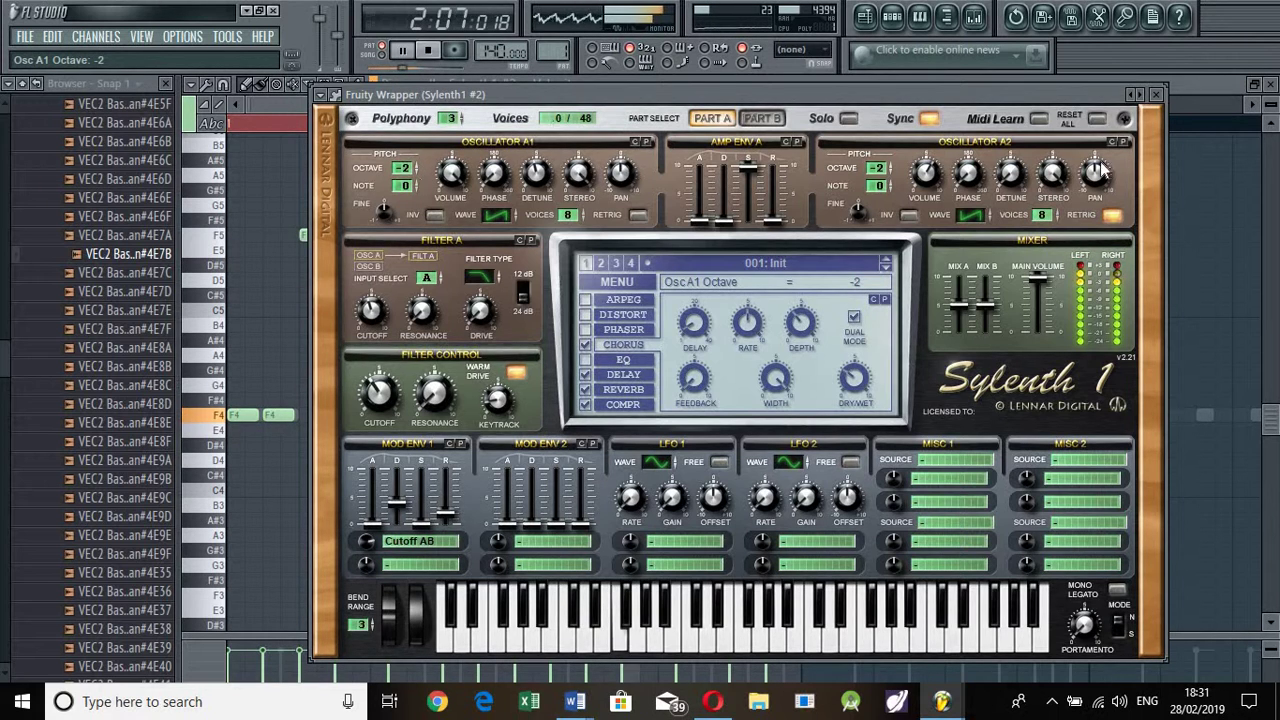
- Stop playback, close the Sylenth1 #2 synth, and unmute the Sylenth1 bass channel to audition it with the phrase
{"action": "key", "text": "space"}
{"action": "left_click", "coordinate": [1156, 94]}
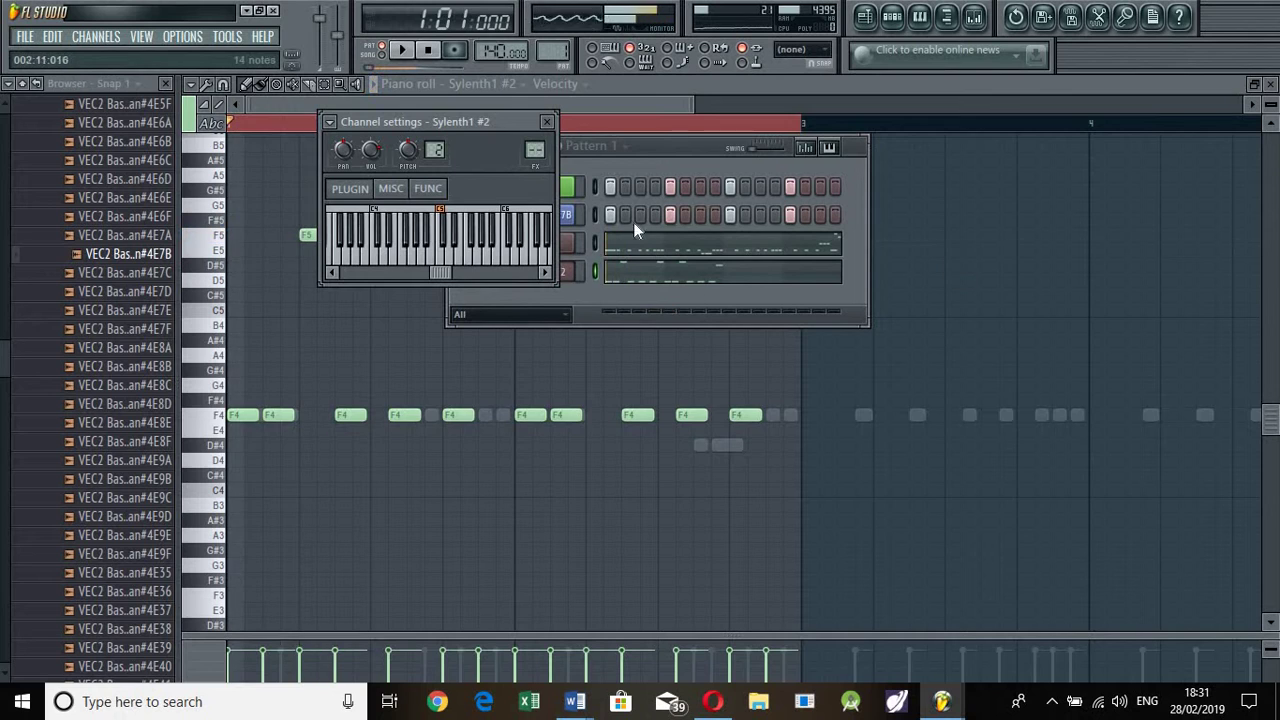
{"action": "left_click", "coordinate": [658, 142]}
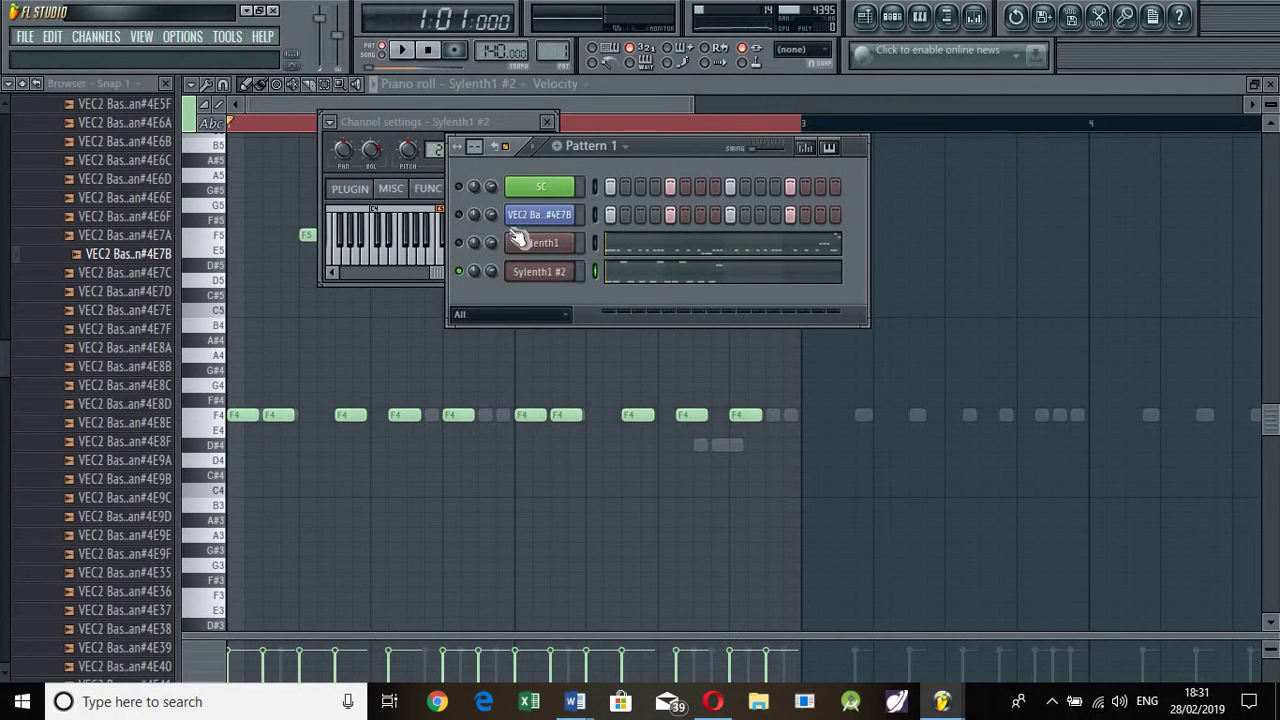
{"action": "key", "text": "space"}
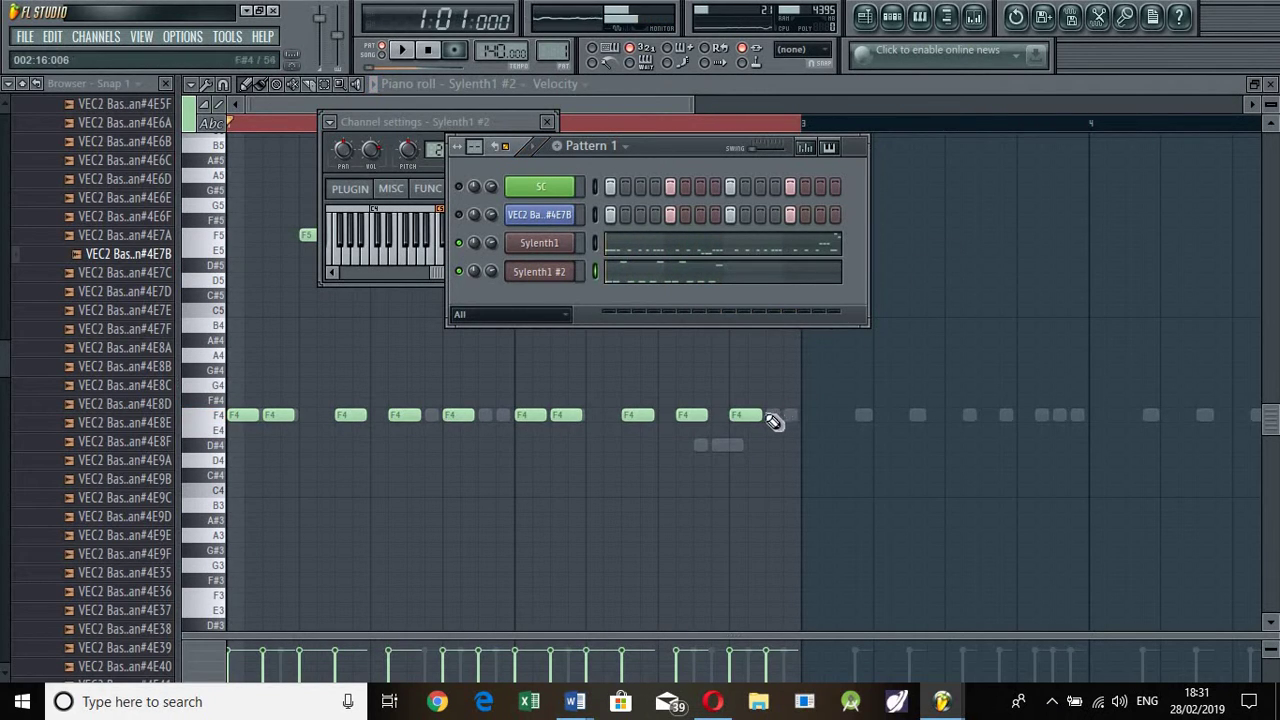
- Erase the Sylenth1 #2 phrase down to a single F4 note on step 3 of bar 1 and play it
{"action": "left_click_drag", "start_coordinate": [773, 421], "coordinate": [558, 420]}
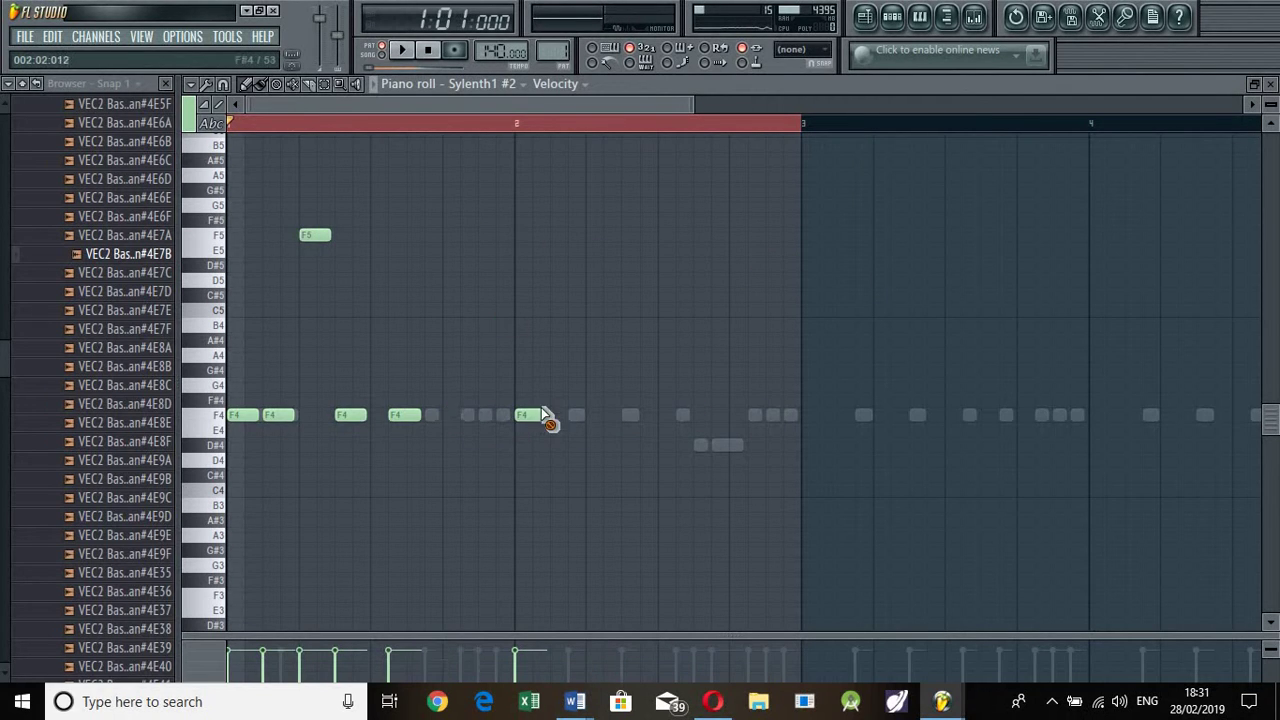
{"action": "mouse_move", "coordinate": [488, 418]}
{"action": "left_mouse_down"}
{"action": "mouse_move", "coordinate": [421, 430]}
{"action": "mouse_move", "coordinate": [356, 417]}
{"action": "left_mouse_up"}
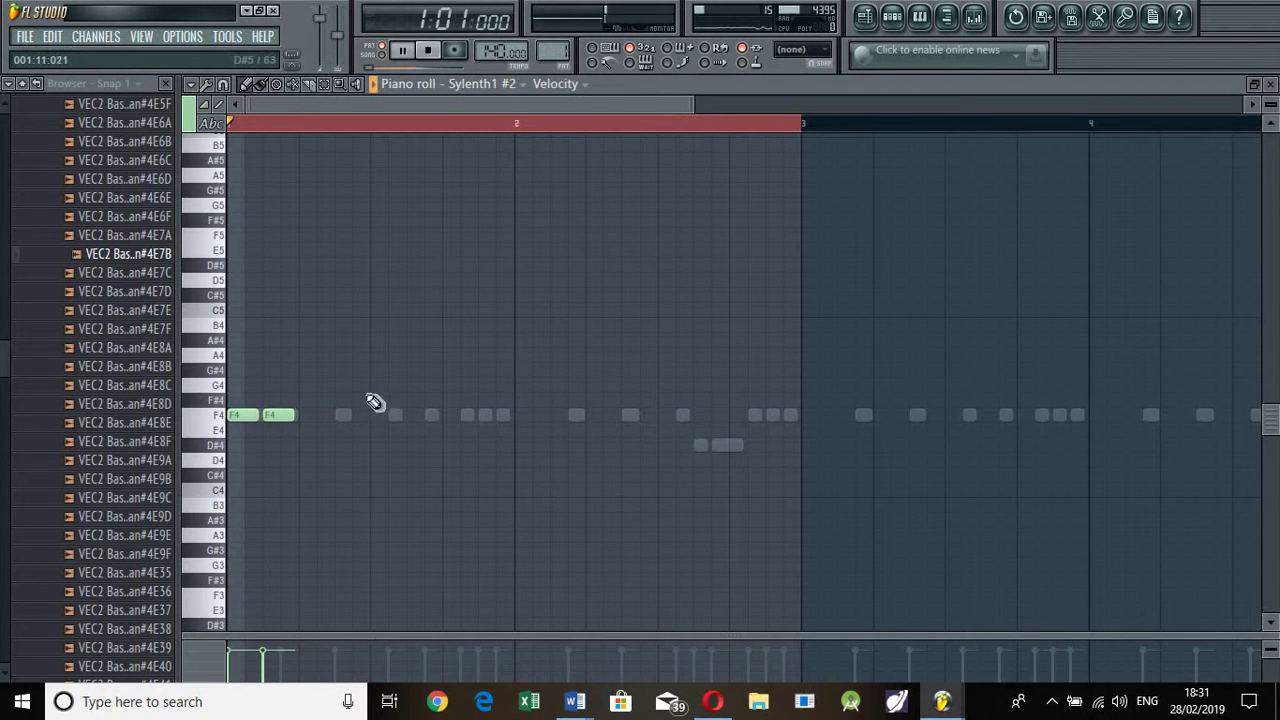
{"action": "key", "text": "space"}
{"action": "right_click", "coordinate": [284, 416]}
{"action": "mouse_move", "coordinate": [249, 372]}
{"action": "left_mouse_down"}
{"action": "mouse_move", "coordinate": [280, 371]}
{"action": "mouse_move", "coordinate": [286, 418]}
{"action": "left_mouse_up"}
{"action": "key", "text": "space"}
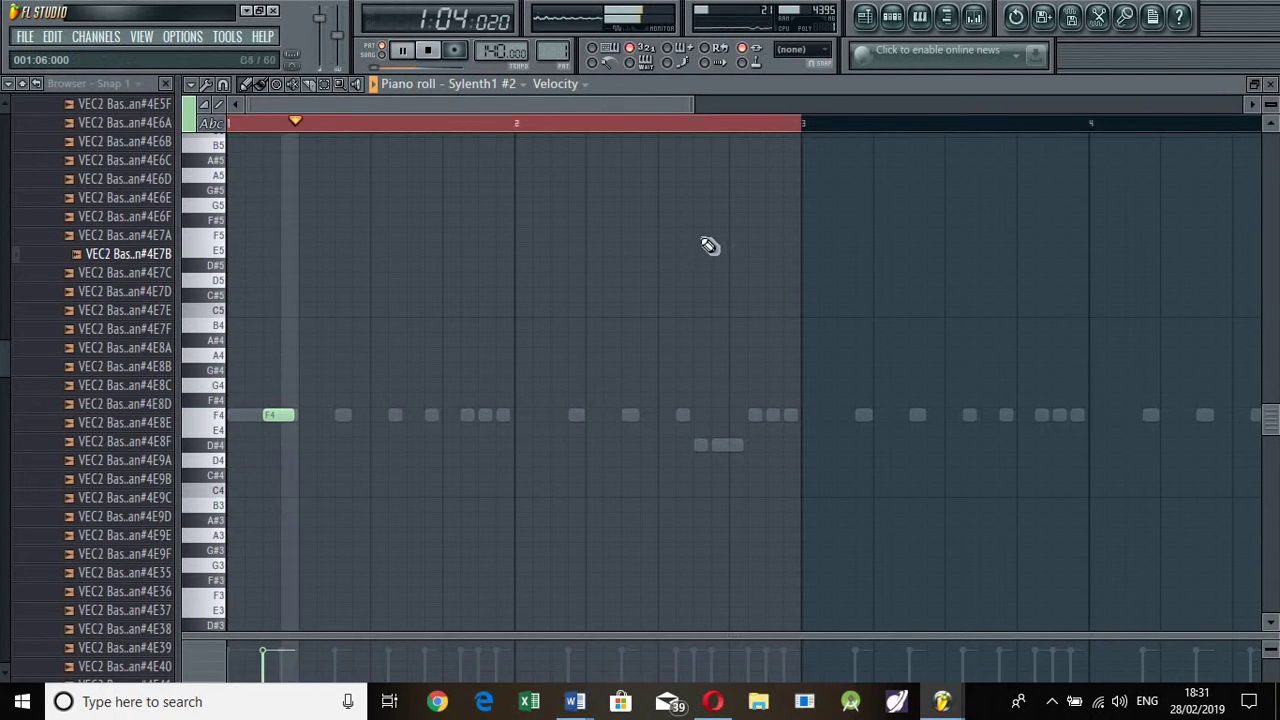
- Add a second F4 note on step 7 of bar 1, move it to step 5 and audition the result
{"action": "key", "text": "space"}
{"action": "left_click_drag", "start_coordinate": [691, 101], "coordinate": [455, 125]}
{"action": "key", "text": "space"}
{"action": "key", "text": "space"}
{"action": "left_click", "coordinate": [466, 419]}
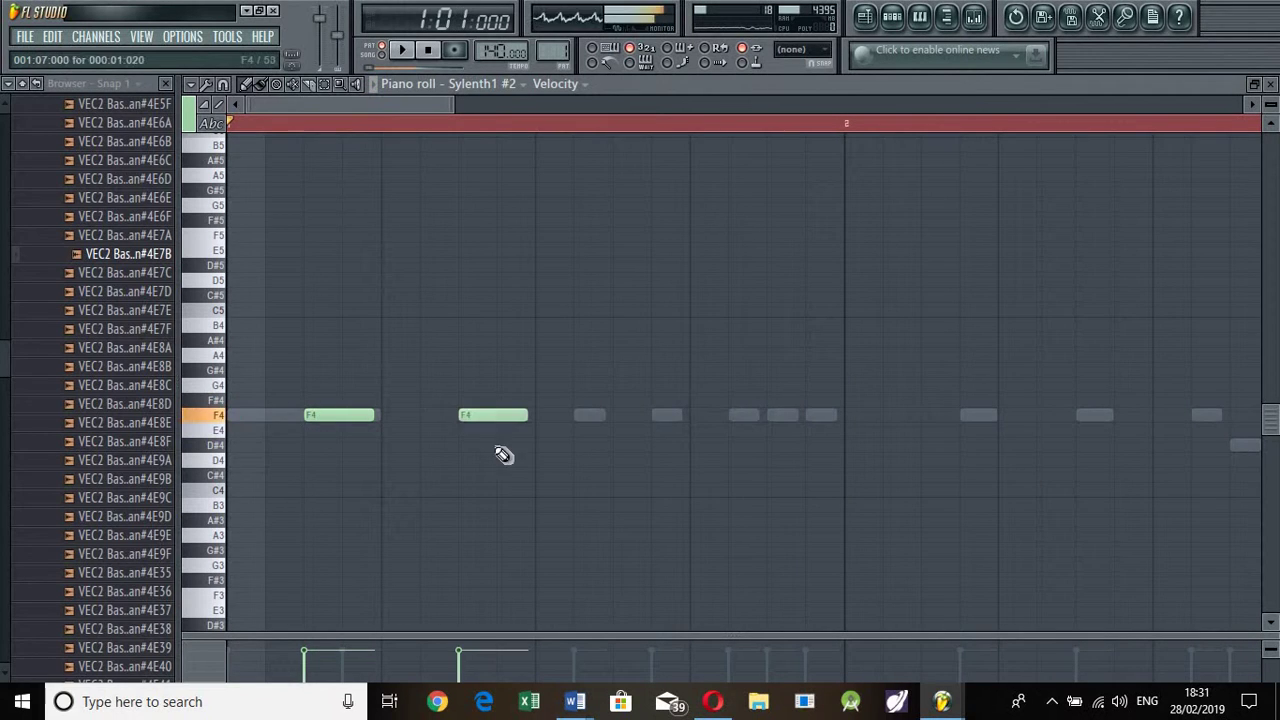
{"action": "key", "text": "space"}
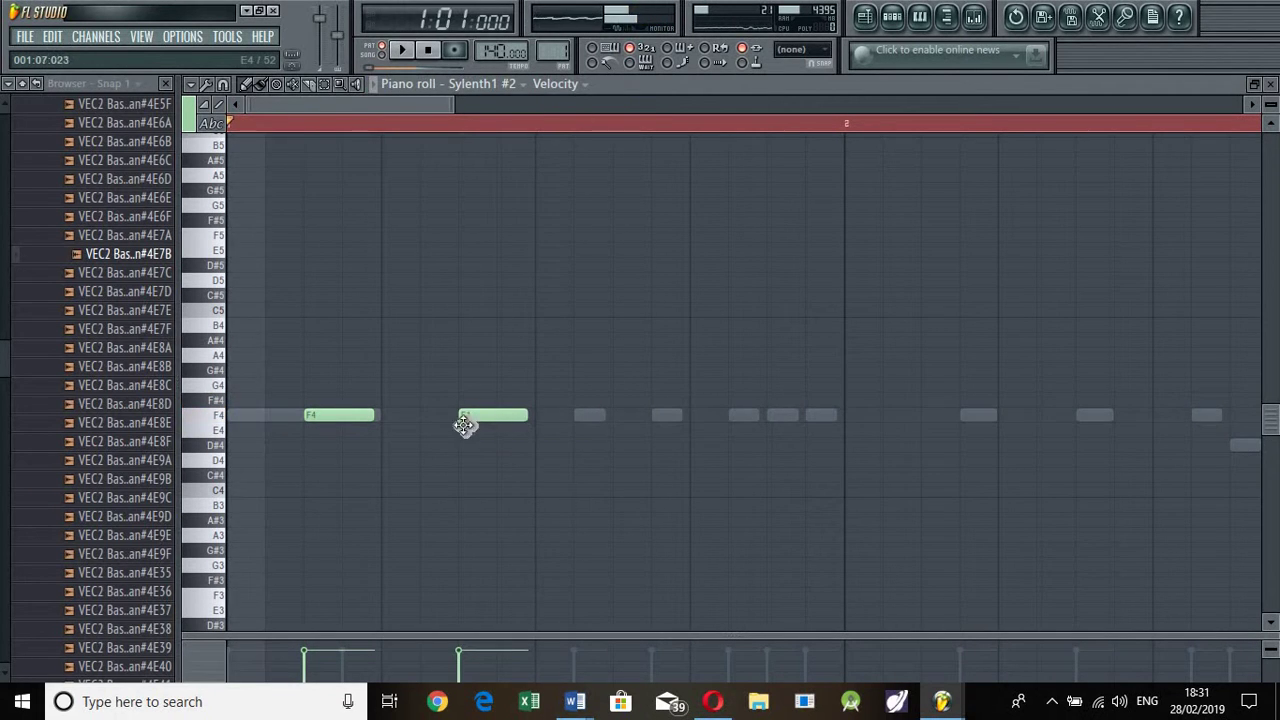
{"action": "left_click_drag", "start_coordinate": [466, 423], "coordinate": [381, 414]}
{"action": "key", "text": "space"}
{"action": "key", "text": "space"}
{"action": "key", "text": "space"}
{"action": "key", "text": "space"}
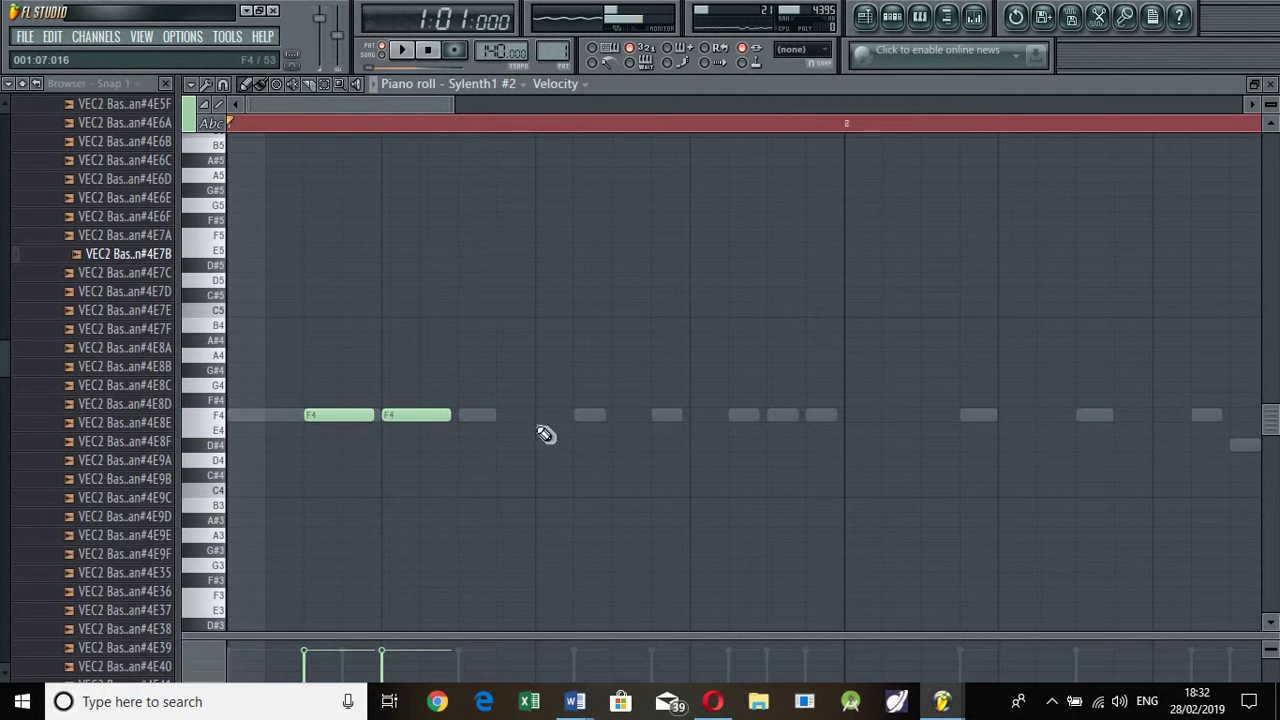
- Replay the start of bar 1 and add a third F4 note on step 8
{"action": "key", "text": "space"}
{"action": "key", "text": "space"}
{"action": "left_click", "coordinate": [510, 416]}
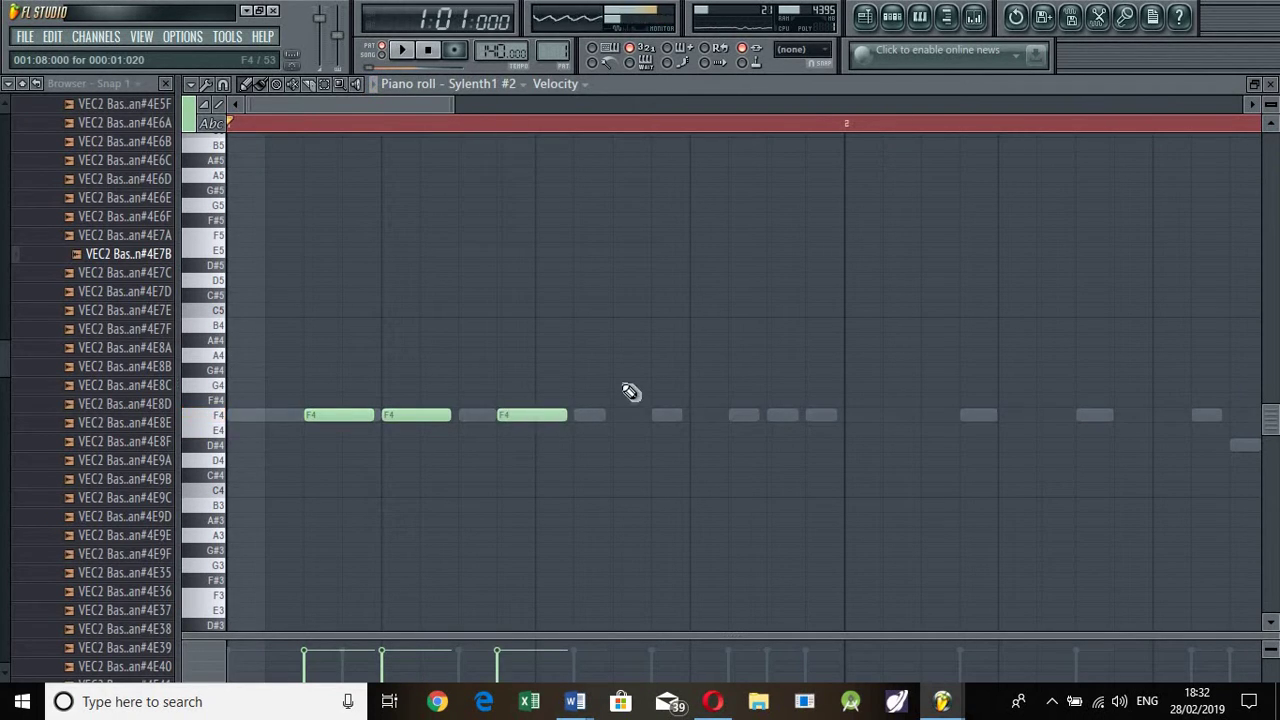
- Play the pattern briefly, then delete the three F4 notes from the Sylenth1 #2 piano roll
{"action": "key", "text": "space"}
{"action": "key", "text": "space"}
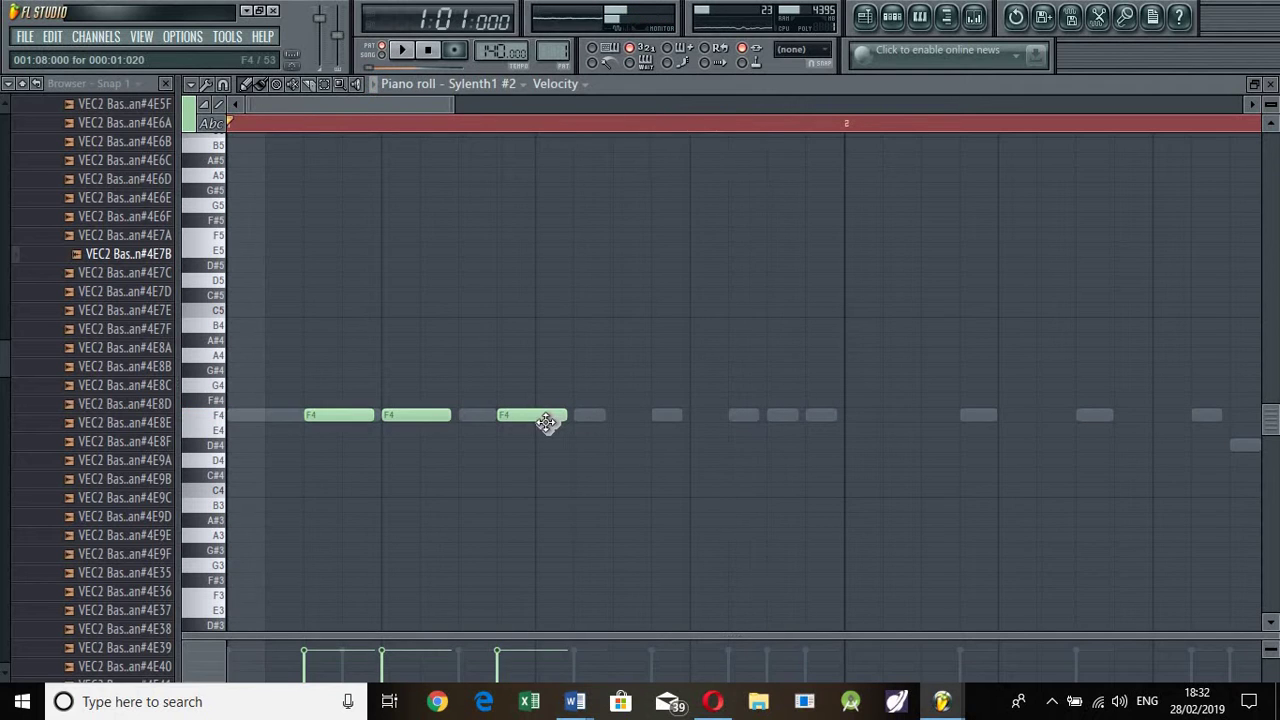
{"action": "right_click", "coordinate": [530, 416]}
{"action": "right_click", "coordinate": [340, 416]}
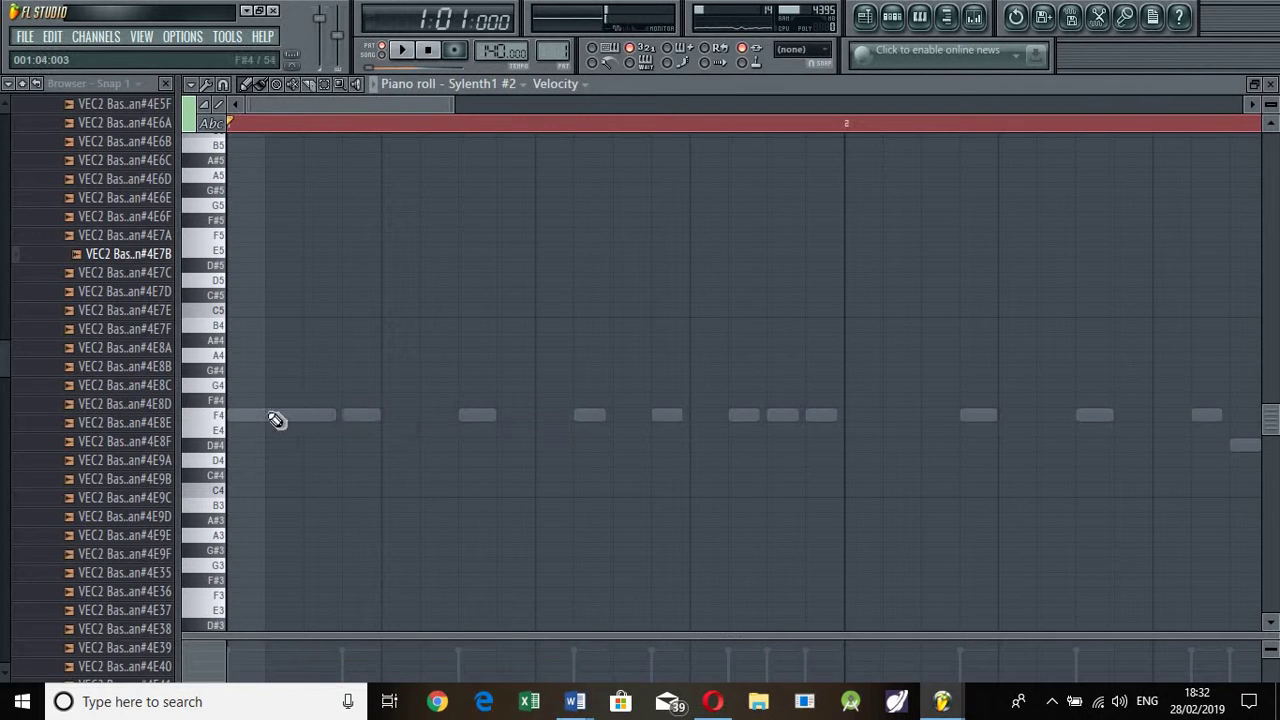
- Try an F4 note at the start of bar 1 and a D5 note above it
{"action": "left_click", "coordinate": [242, 416]}
{"action": "key", "text": "space"}
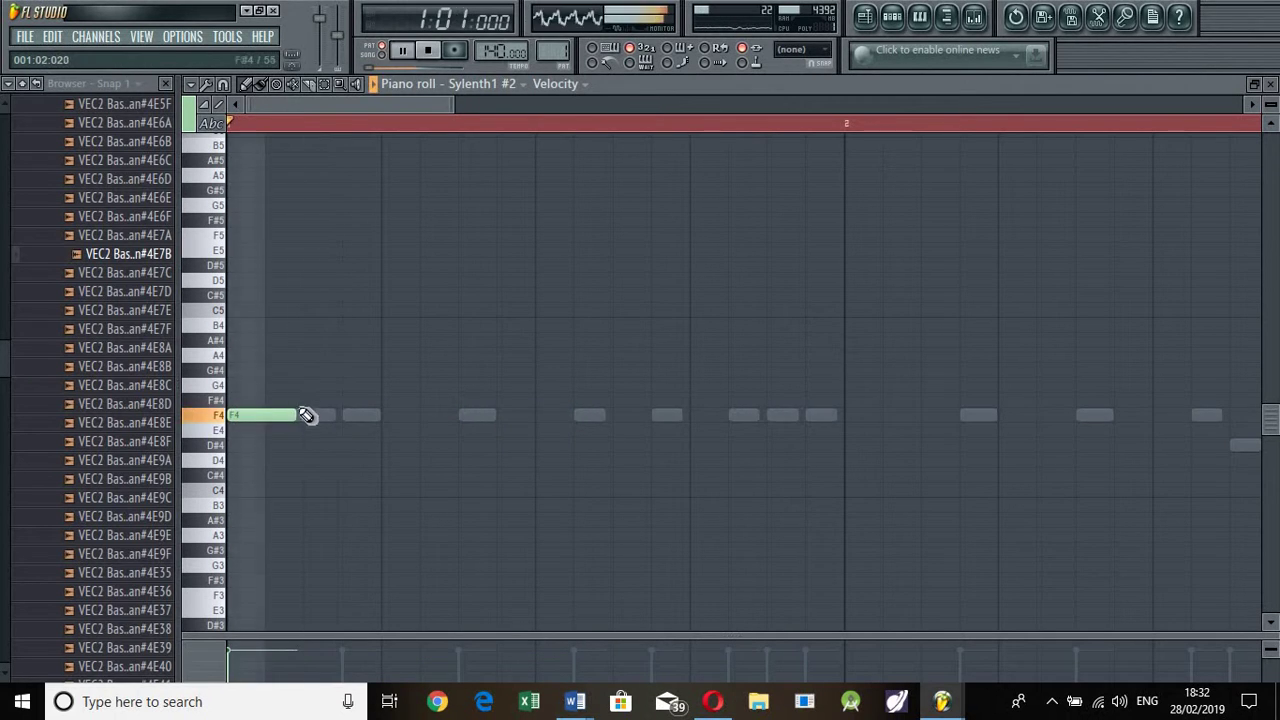
{"action": "key", "text": "space"}
{"action": "left_click", "coordinate": [360, 250]}
{"action": "left_click_drag", "start_coordinate": [370, 250], "coordinate": [192, 279]}
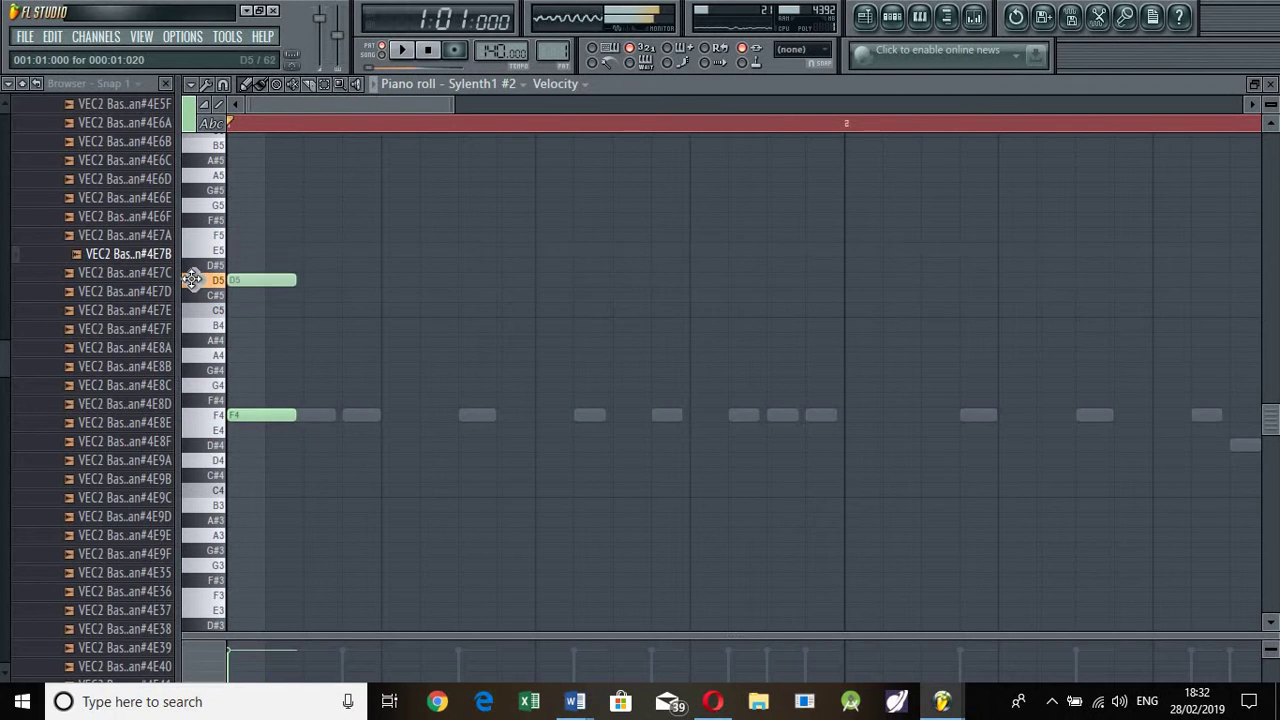
- Try a single E5 note on step 5 of bar 1 and play the pattern to audition it
{"action": "left_click_drag", "start_coordinate": [292, 414], "coordinate": [415, 248]}
{"action": "key", "text": "space"}
{"action": "key", "text": "space"}
{"action": "key", "text": "space"}
{"action": "key", "text": "space"}
{"action": "key", "text": "space"}
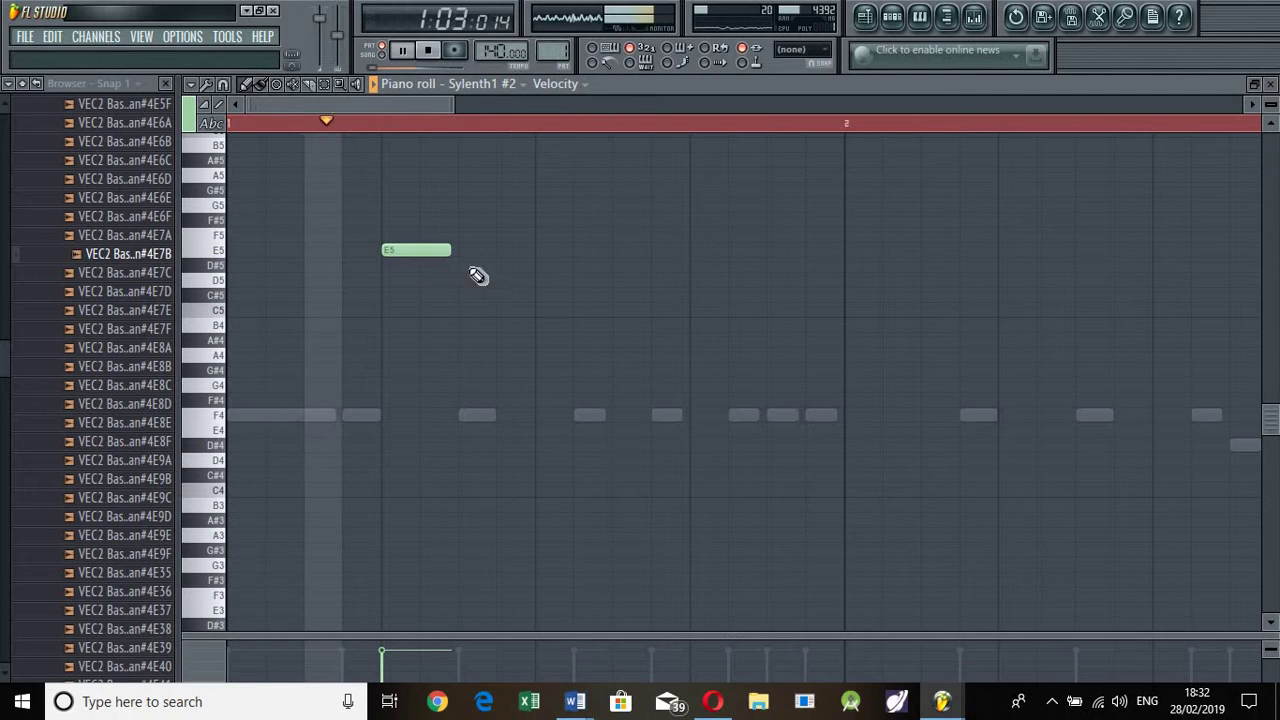
{"action": "key", "text": "space"}
- Place an F5 note at the start of bar 1 and play the pattern
{"action": "left_click", "coordinate": [900, 18]}
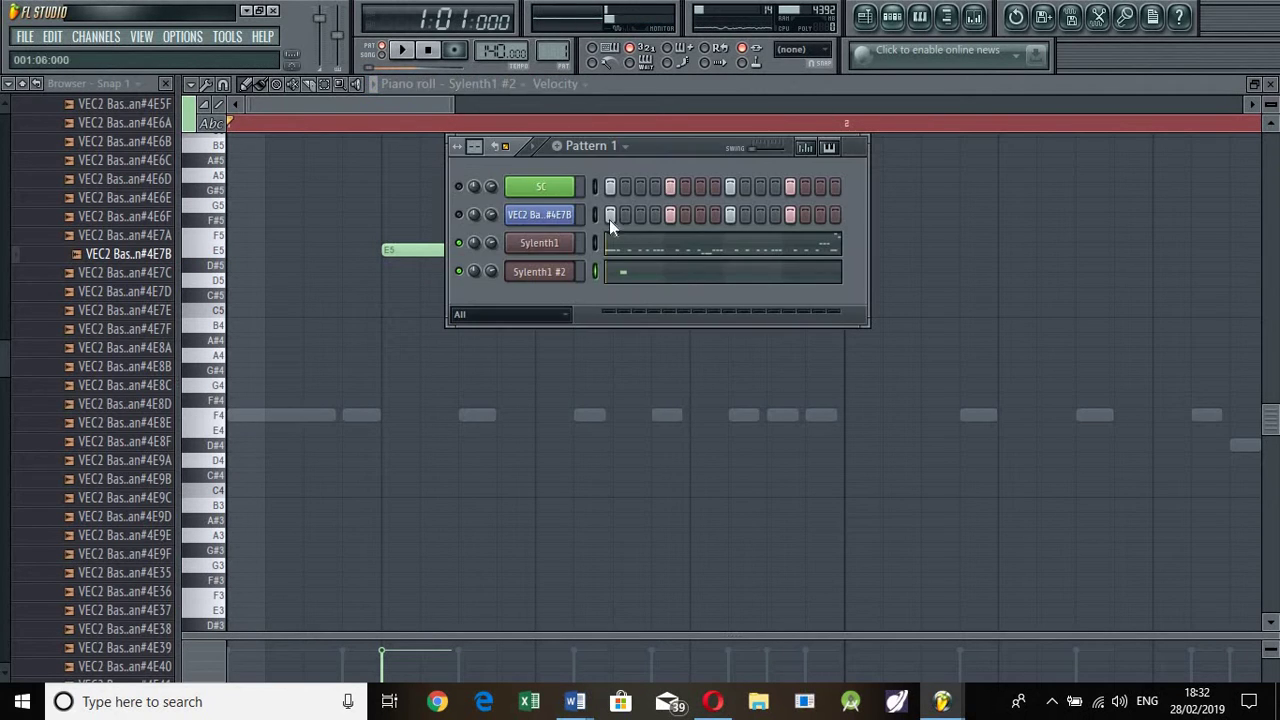
{"action": "left_click", "coordinate": [420, 106]}
{"action": "key", "text": "space"}
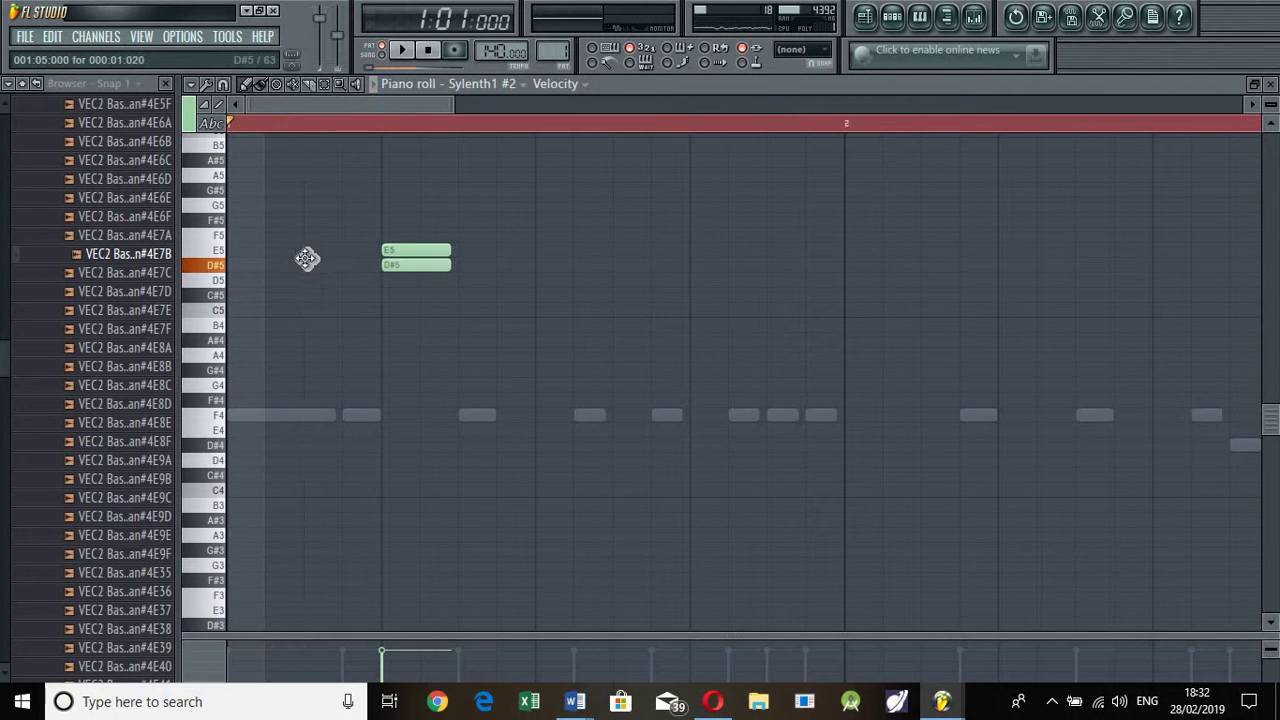
{"action": "left_click", "coordinate": [262, 250]}
{"action": "left_click_drag", "start_coordinate": [259, 250], "coordinate": [259, 224]}
{"action": "key", "text": "space"}
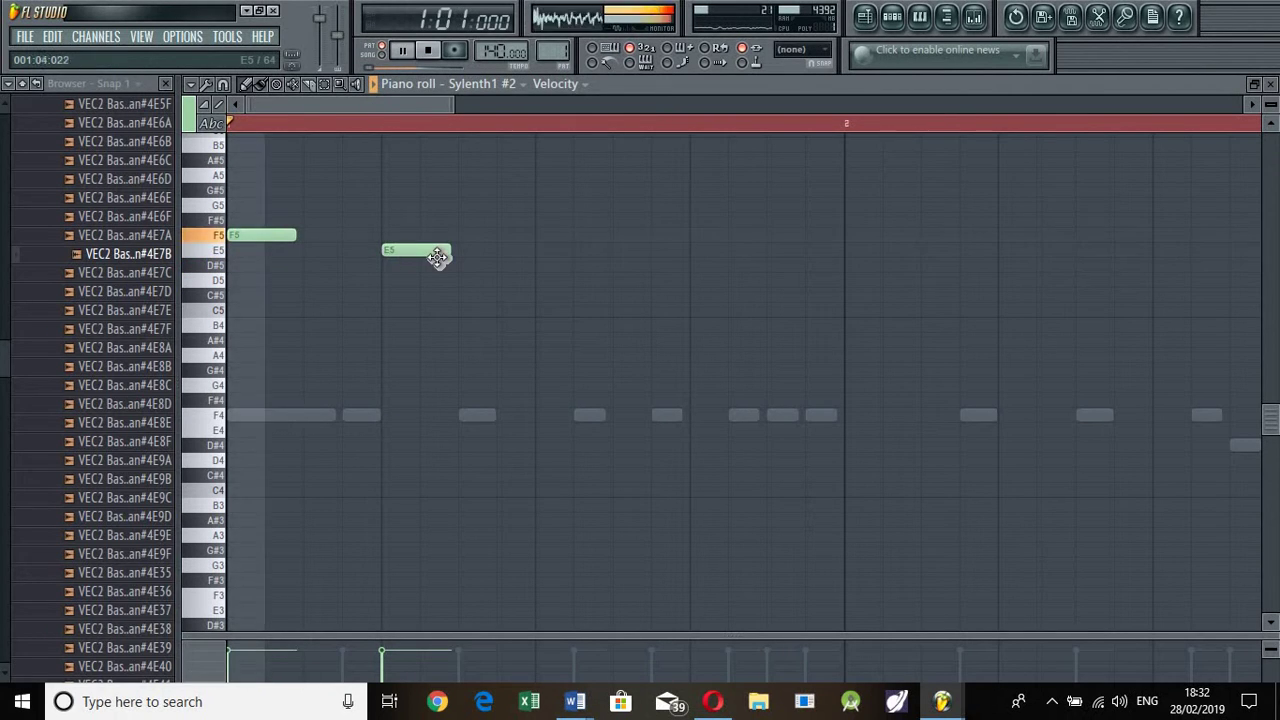
- Replace the E5 note on step 5 with an F5 note on step 3 of bar 1 and play the pattern
{"action": "key", "text": "space"}
{"action": "right_click", "coordinate": [427, 256]}
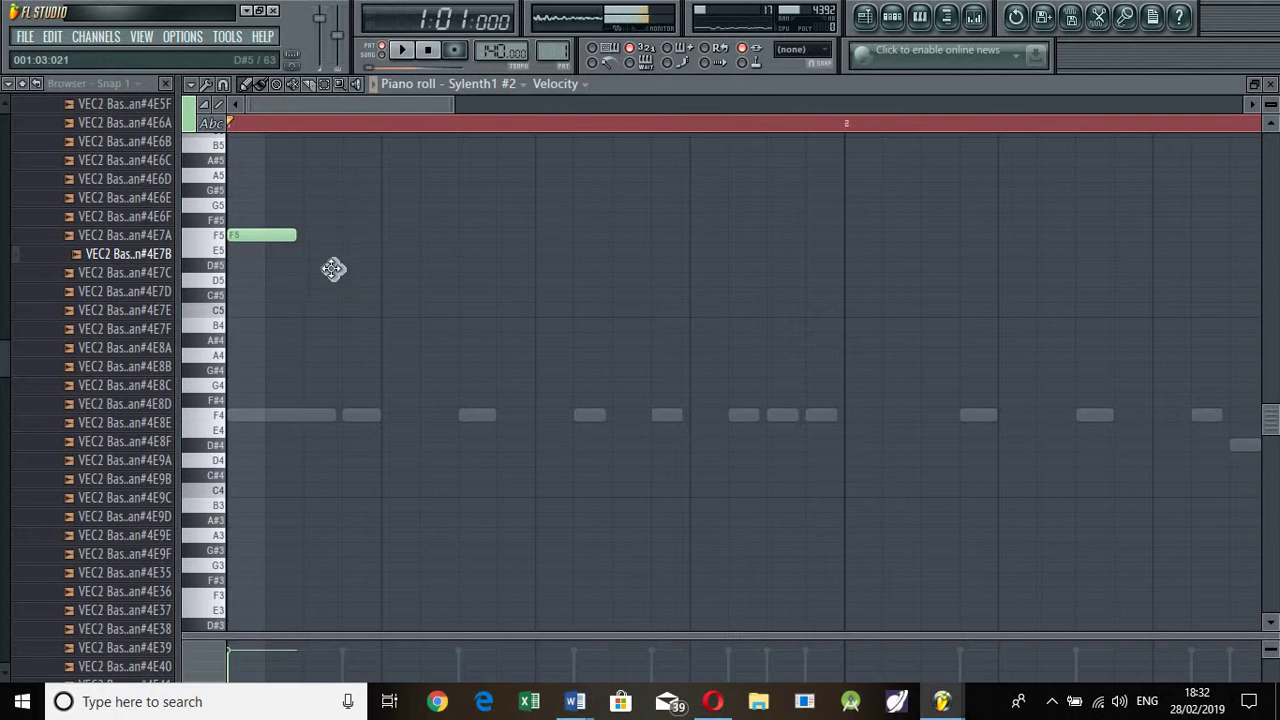
{"action": "left_click_drag", "start_coordinate": [322, 280], "coordinate": [341, 227]}
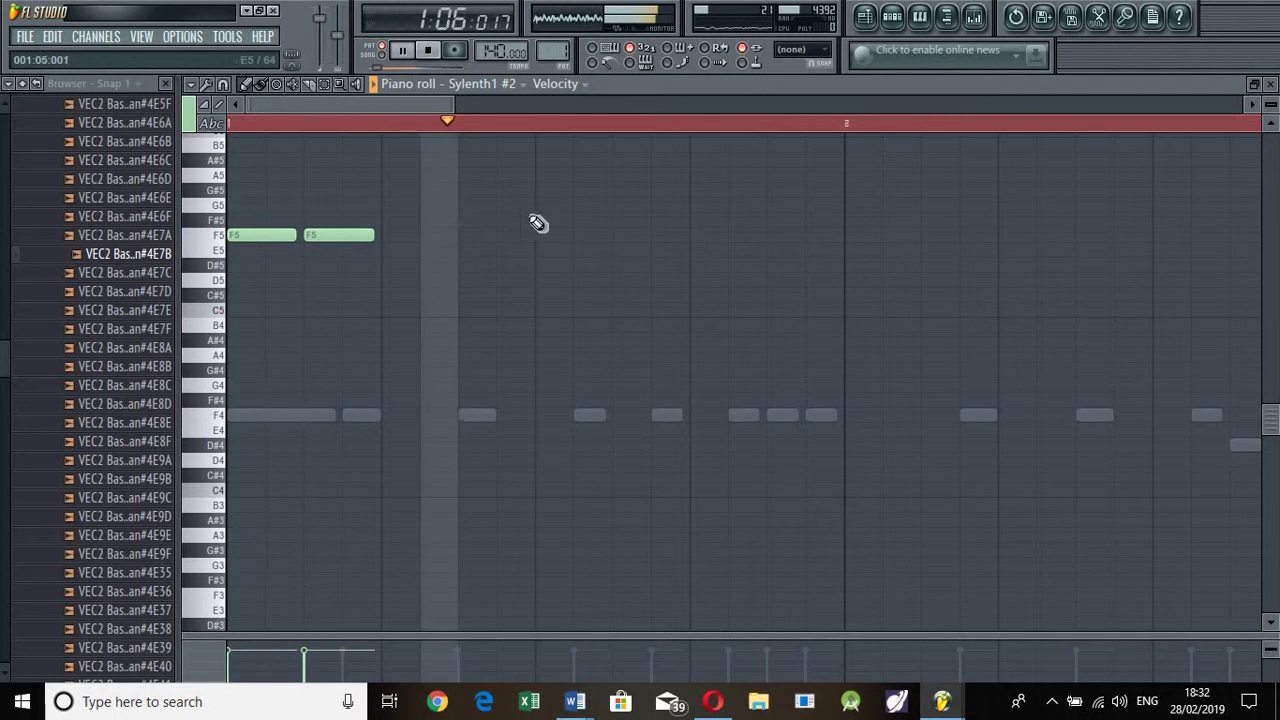
{"action": "key", "text": "space"}
{"action": "key", "text": "space"}
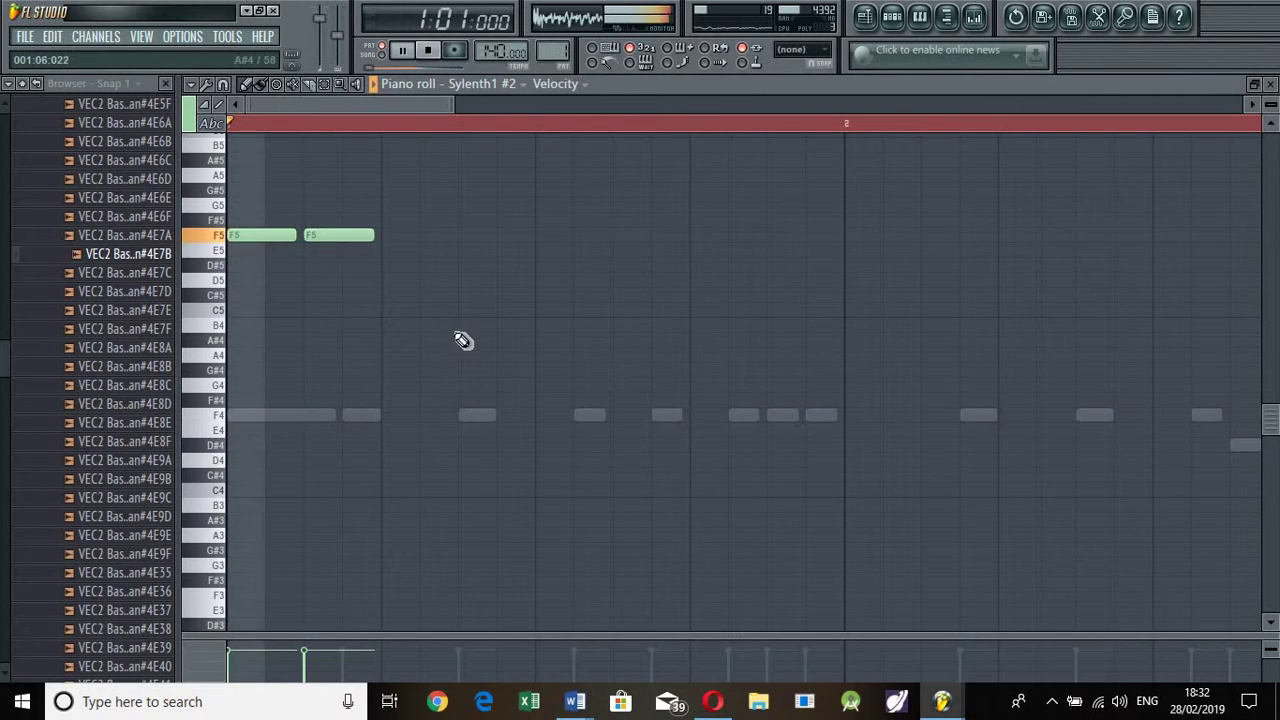
- Add a G#5 note on step 5 of bar 1 and play the pattern repeatedly to check it
{"action": "left_click_drag", "start_coordinate": [465, 222], "coordinate": [412, 196]}
{"action": "key", "text": "space"}
{"action": "key", "text": "space"}
{"action": "key", "text": "space"}
{"action": "key", "text": "space"}
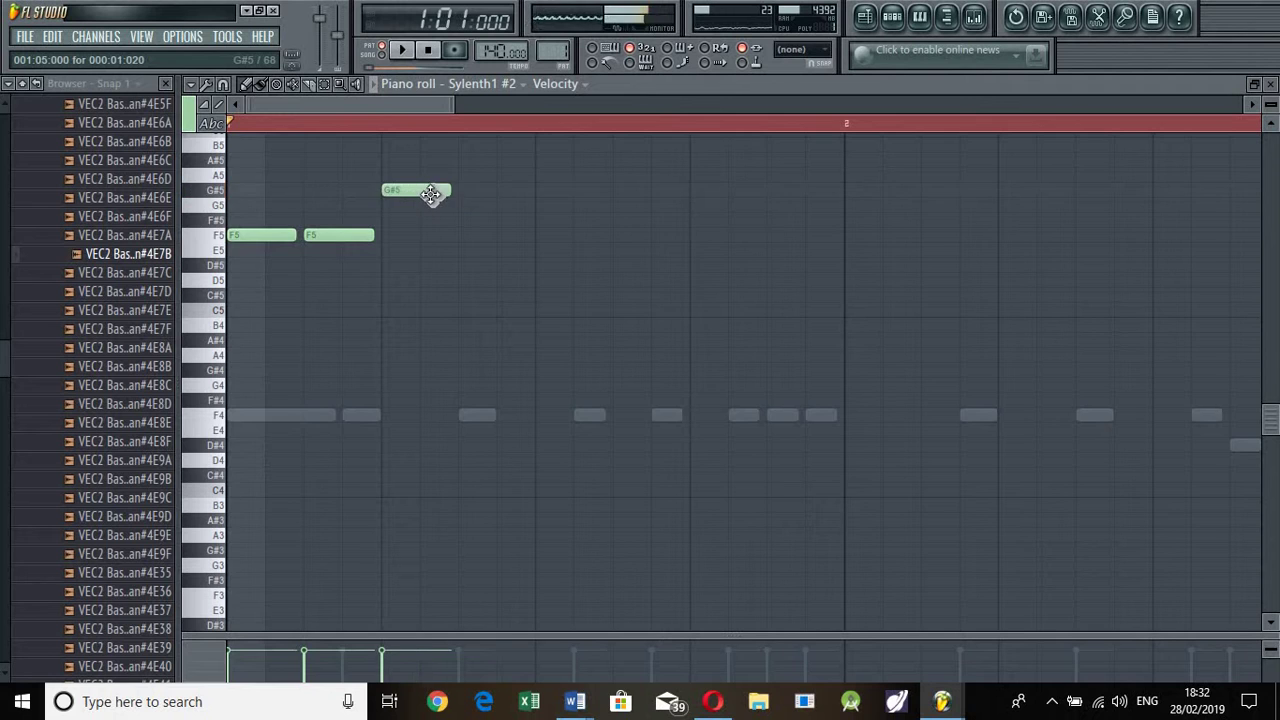
{"action": "key", "text": "space"}
{"action": "key", "text": "space"}
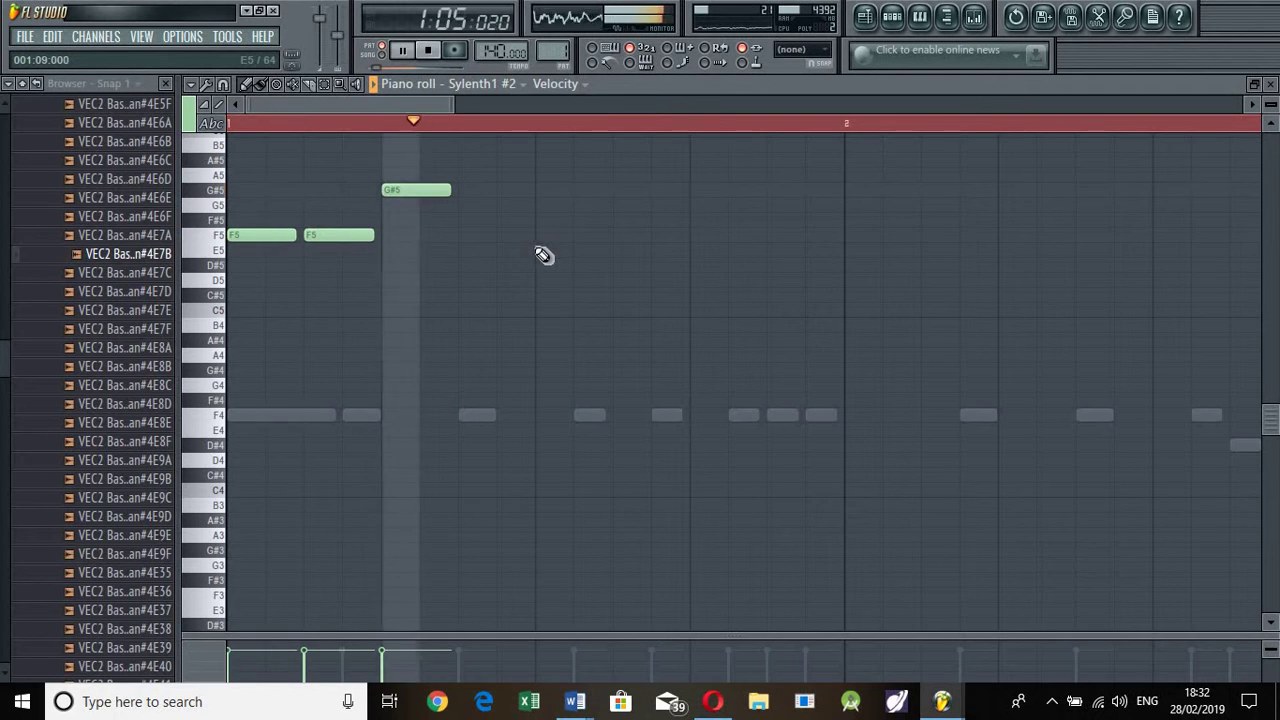
- Add an A#5 note on step 8 of bar 1, auditioning the melody to find its pitch and timing
{"action": "key", "text": "space"}
{"action": "scroll", "coordinate": [590, 300], "scroll_direction": "up", "scroll_amount": 1}
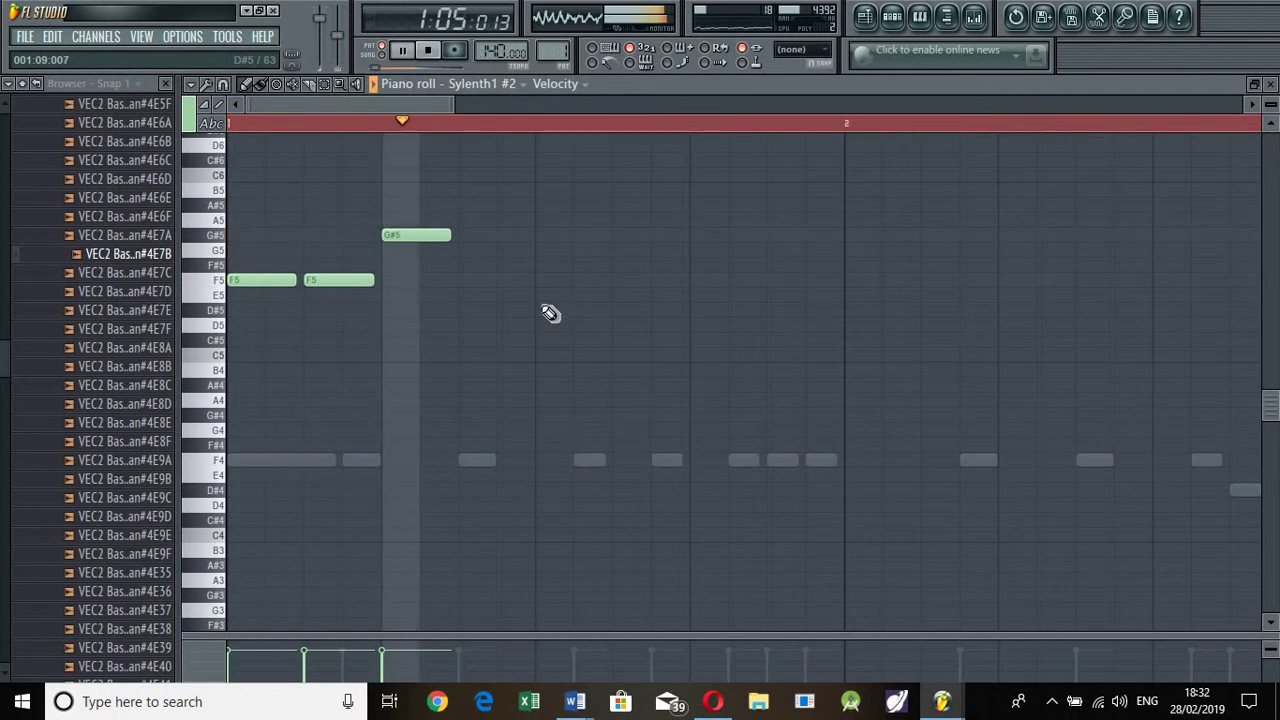
{"action": "key", "text": "space"}
{"action": "key", "text": "space"}
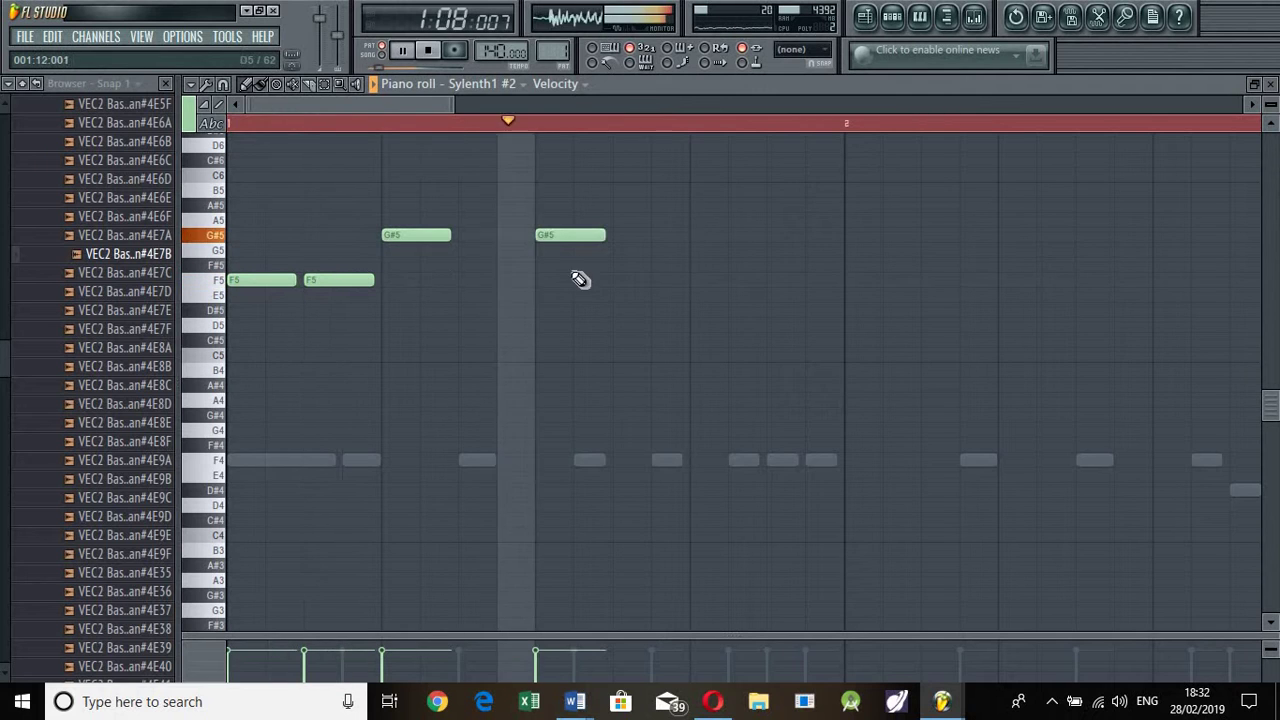
{"action": "key", "text": "space"}
{"action": "left_click_drag", "start_coordinate": [520, 240], "coordinate": [504, 195]}
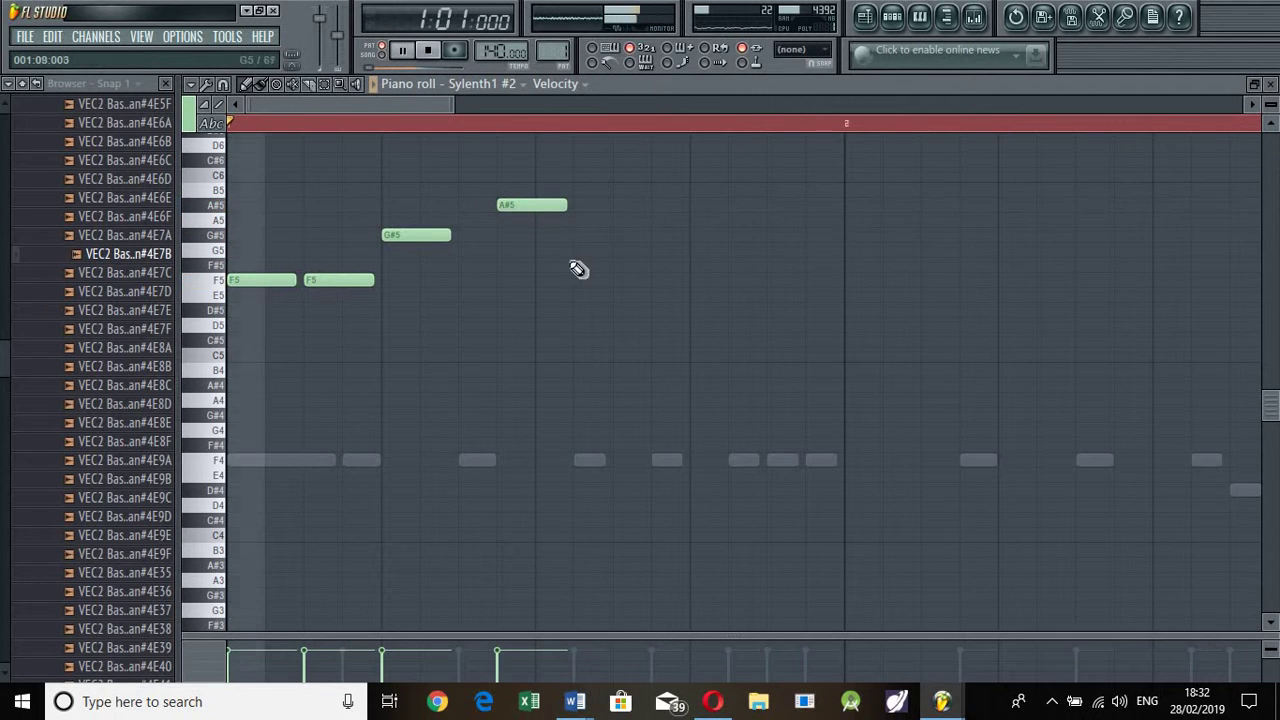
- Play the pattern and add a G5 note on step 11 of bar 1
{"action": "key", "text": "space"}
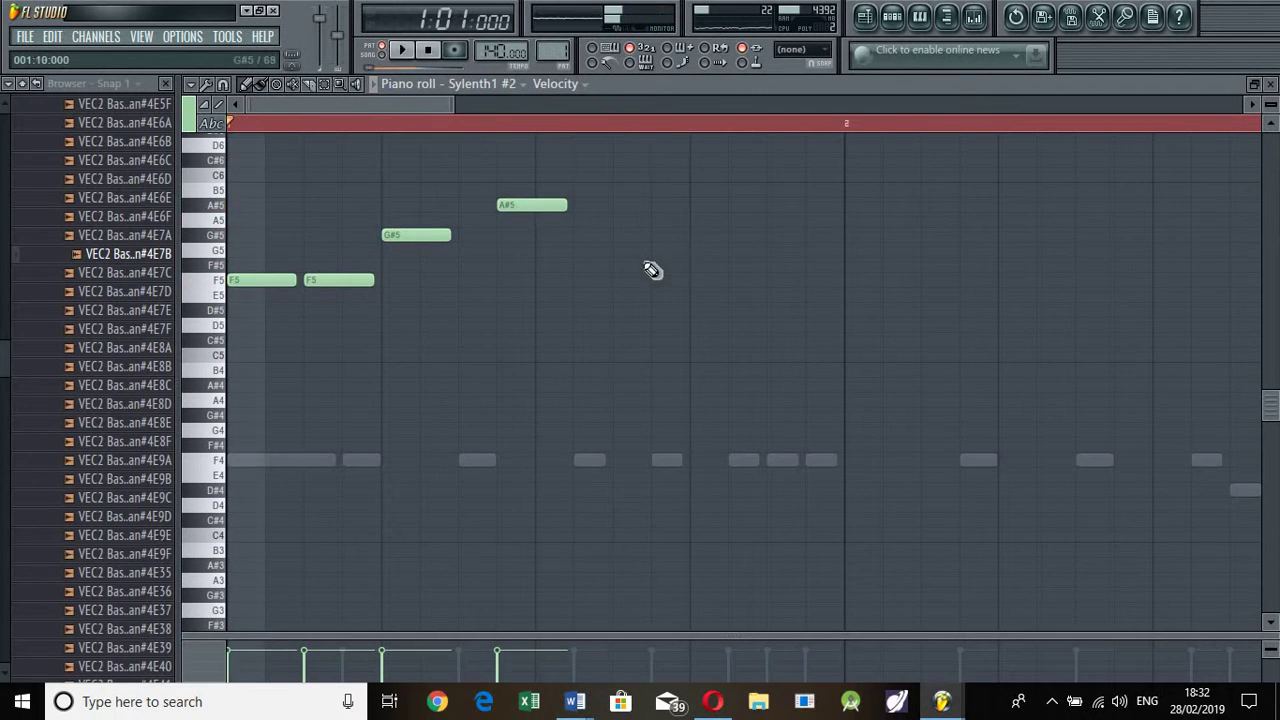
{"action": "key", "text": "space"}
{"action": "key", "text": "space"}
{"action": "left_click", "coordinate": [621, 250]}
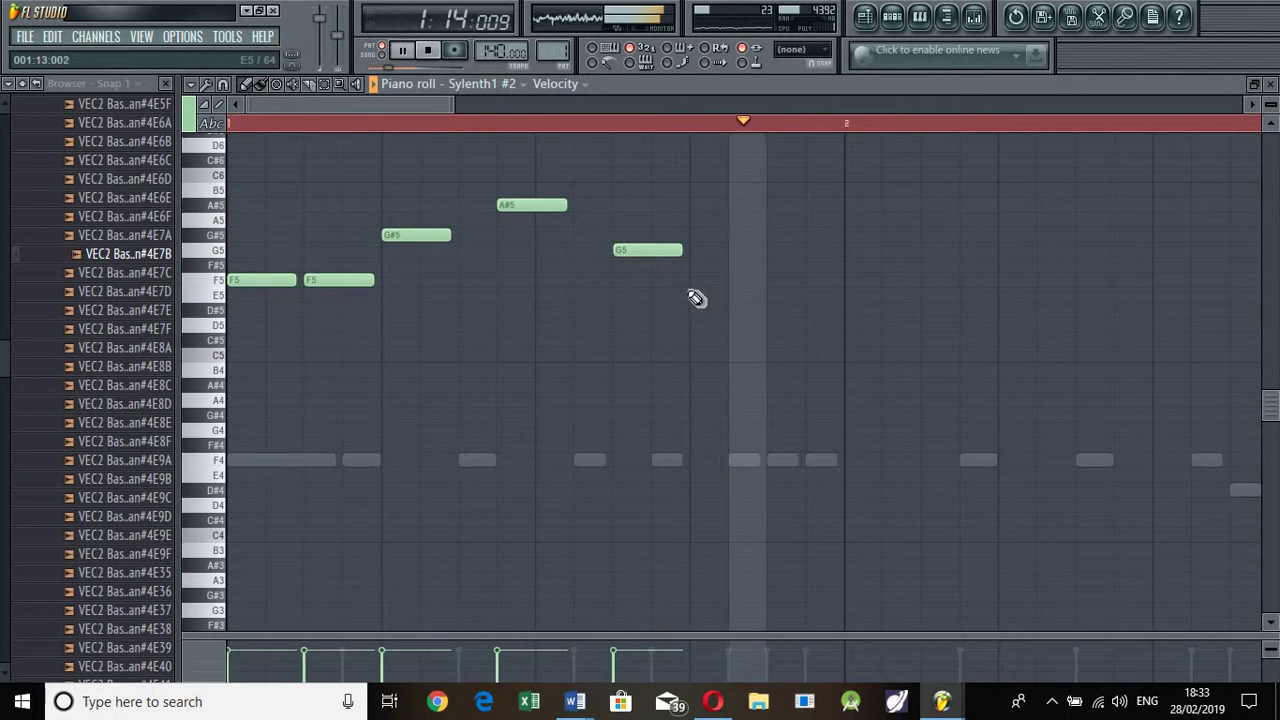
- Add a G#5 note on step 15 of bar 1 after auditioning the melody
{"action": "key", "text": "space"}
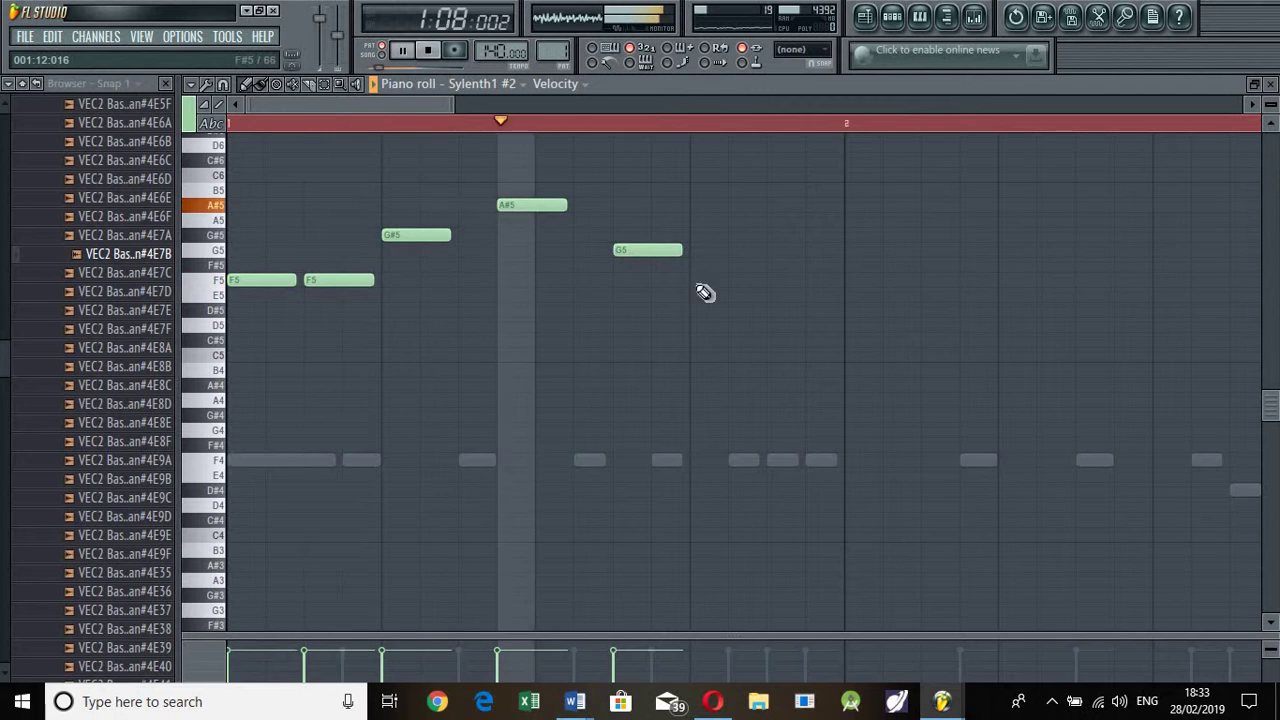
{"action": "key", "text": "space"}
{"action": "left_click_drag", "start_coordinate": [782, 252], "coordinate": [763, 226]}
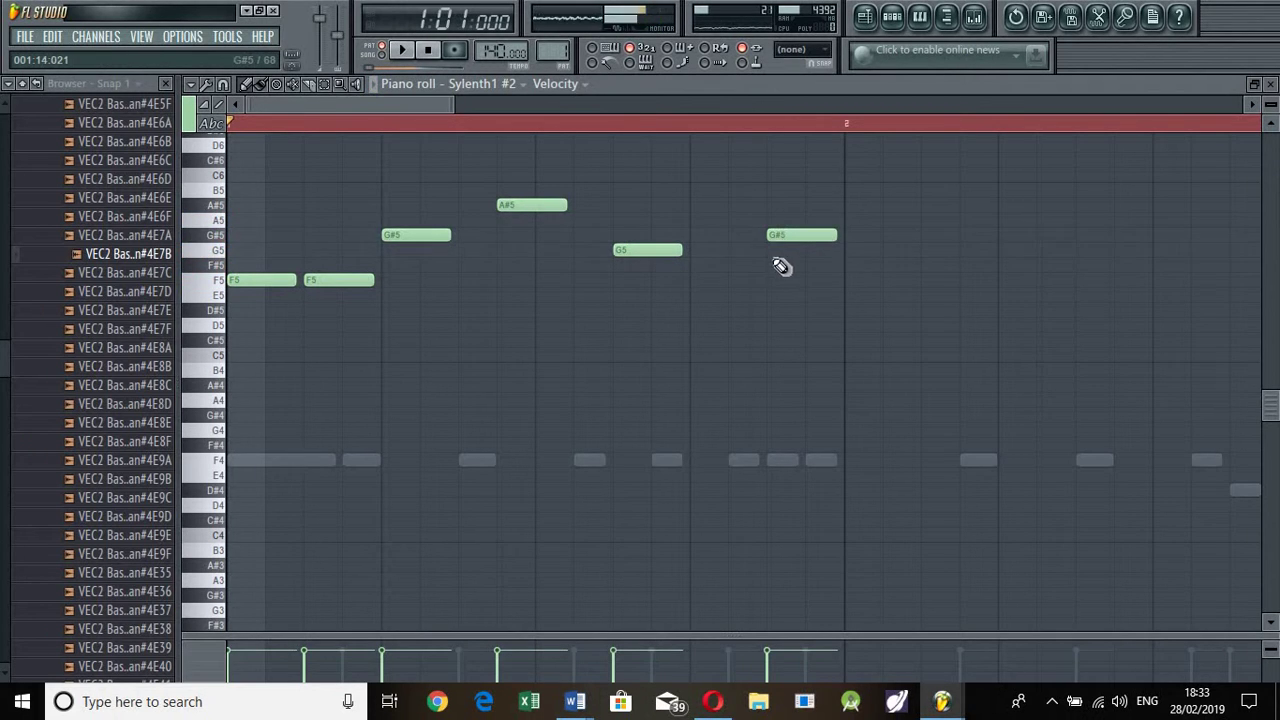
- Play the pattern several times to hear the bar 1 melody against the bass notes
{"action": "key", "text": "space"}
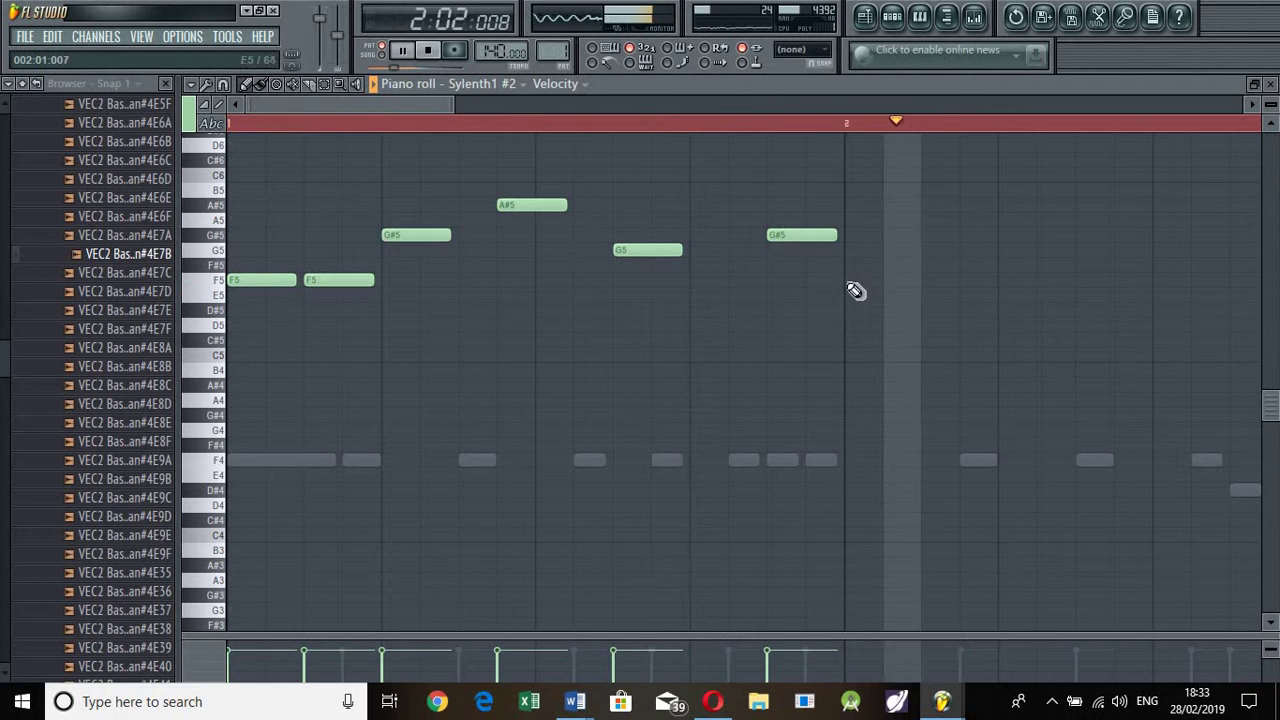
{"action": "key", "text": "space"}
{"action": "key", "text": "space"}
{"action": "key", "text": "space"}
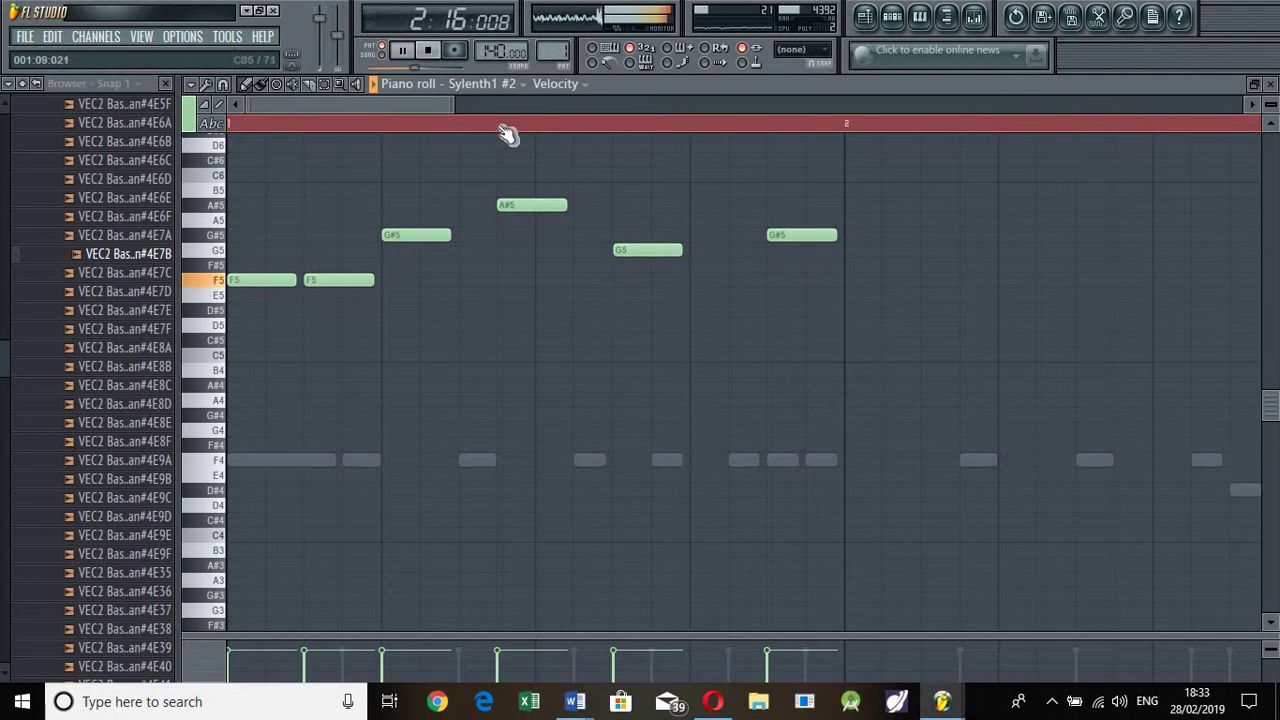
{"action": "key", "text": "space"}
{"action": "key", "text": "space"}
{"action": "key", "text": "space"}
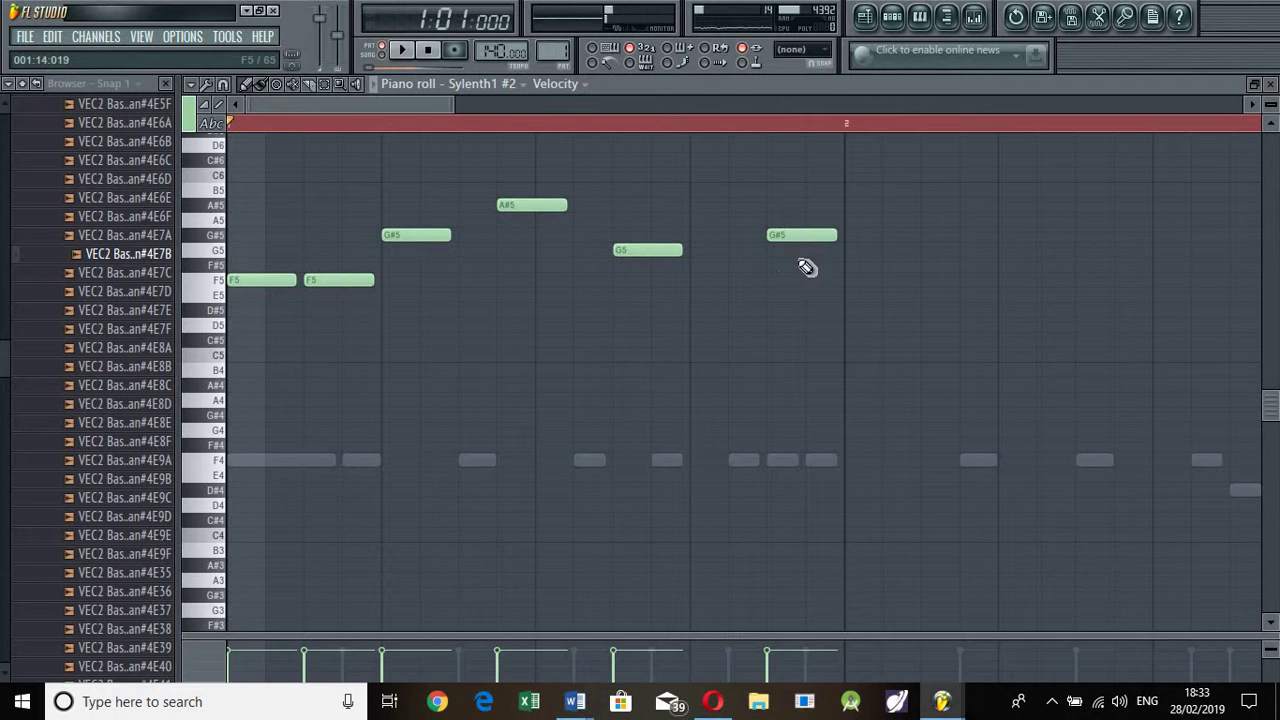
- Set the piano roll snap to Cell
{"action": "left_click", "coordinate": [190, 108]}
{"action": "mouse_move", "coordinate": [225, 191]}
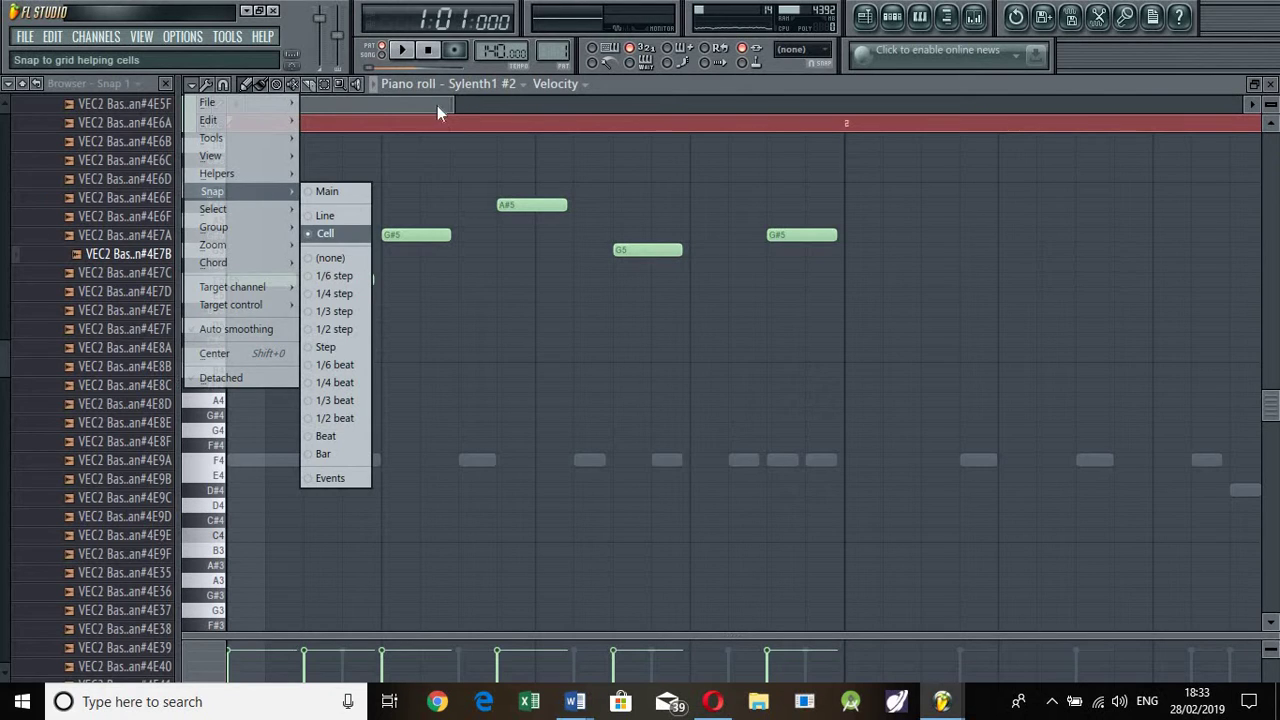
{"action": "left_click", "coordinate": [325, 233]}
- Try an additional G#5 note on step 16 of bar 1, then undo it
{"action": "key", "text": "space"}
{"action": "left_click", "coordinate": [808, 236]}
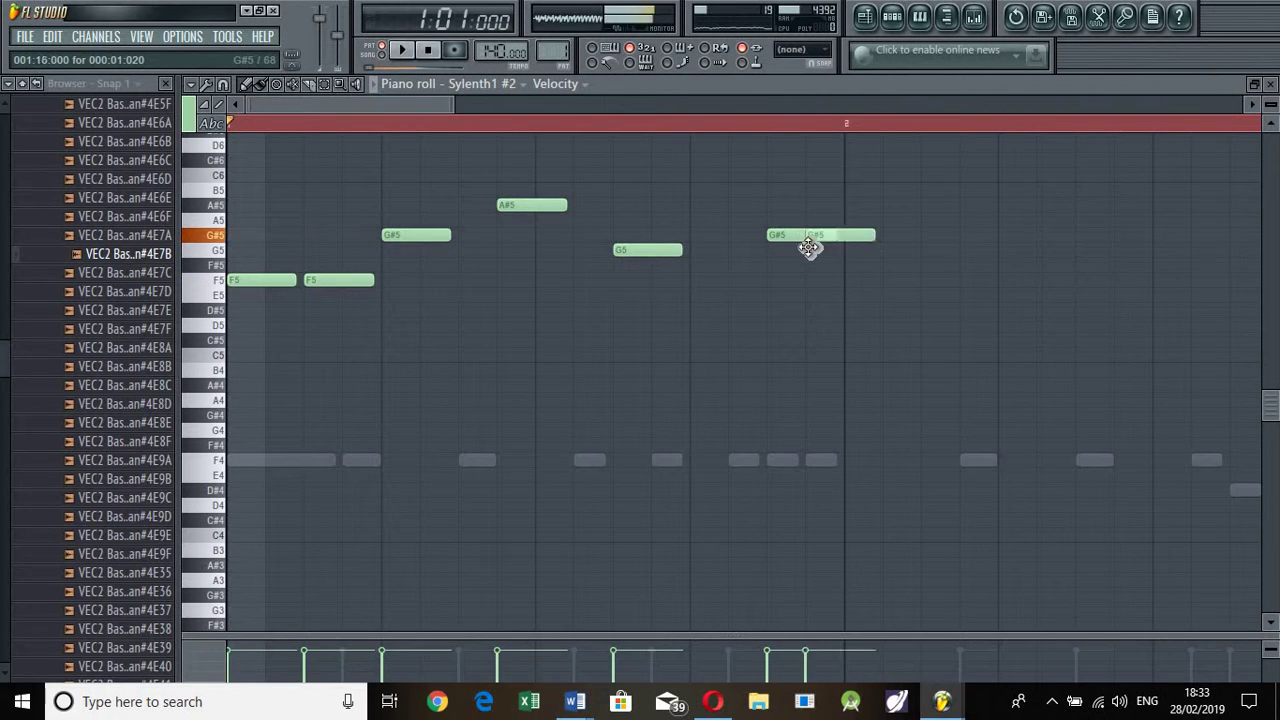
{"action": "left_click", "coordinate": [862, 256]}
{"action": "key", "text": "ctrl+z"}
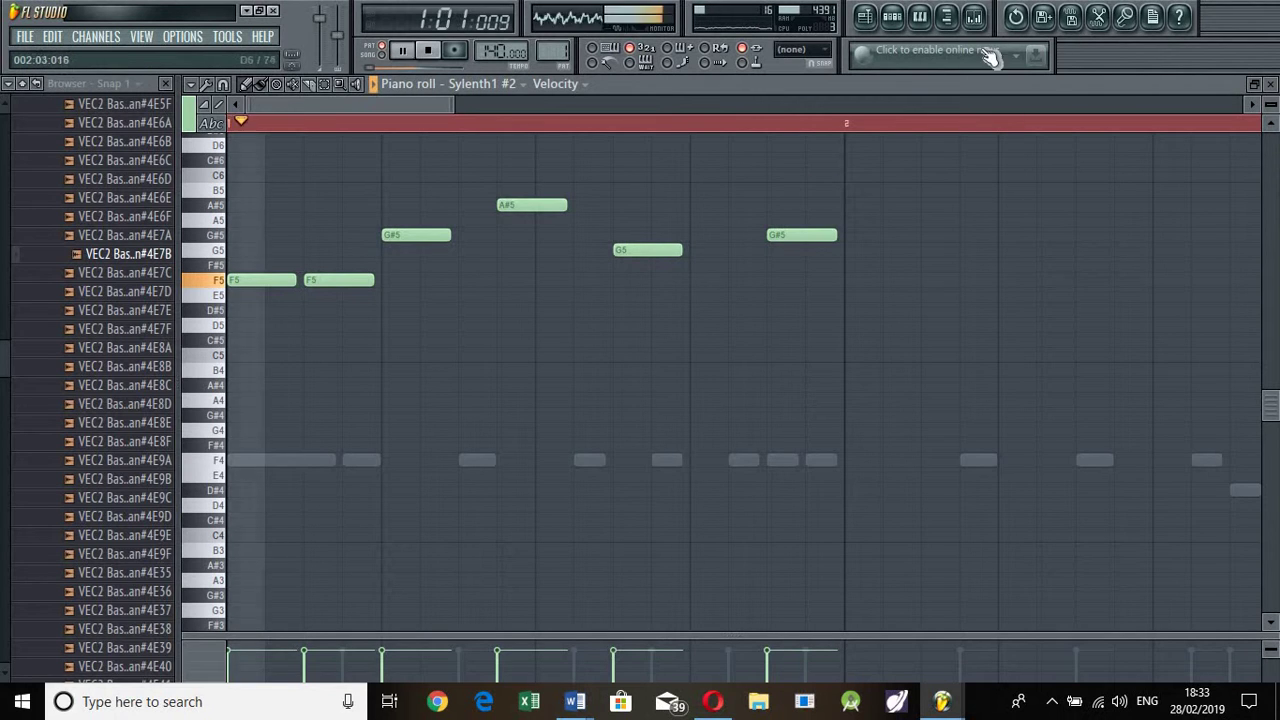
- Set the Filter Control cutoff of Sylenth1 #2 to 36.90 Hz and close the synth
{"action": "left_click", "coordinate": [892, 18]}
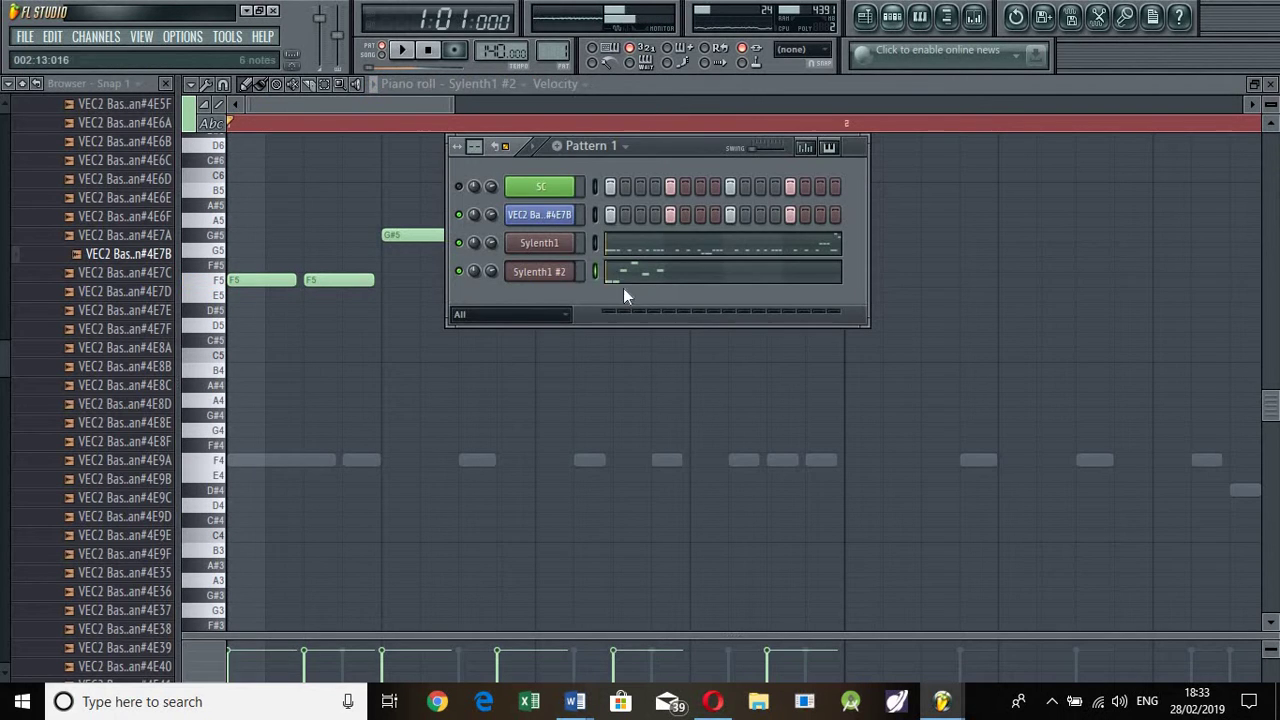
{"action": "left_click", "coordinate": [551, 274]}
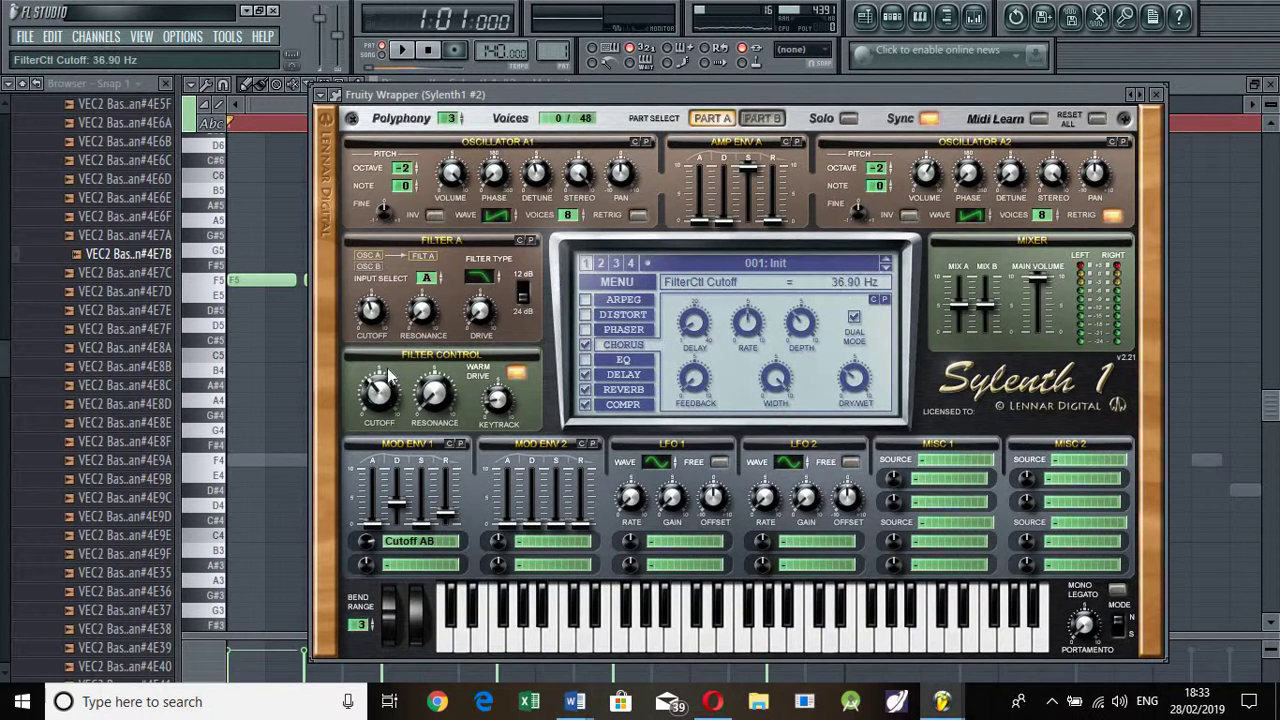
{"action": "left_click", "coordinate": [1156, 94]}
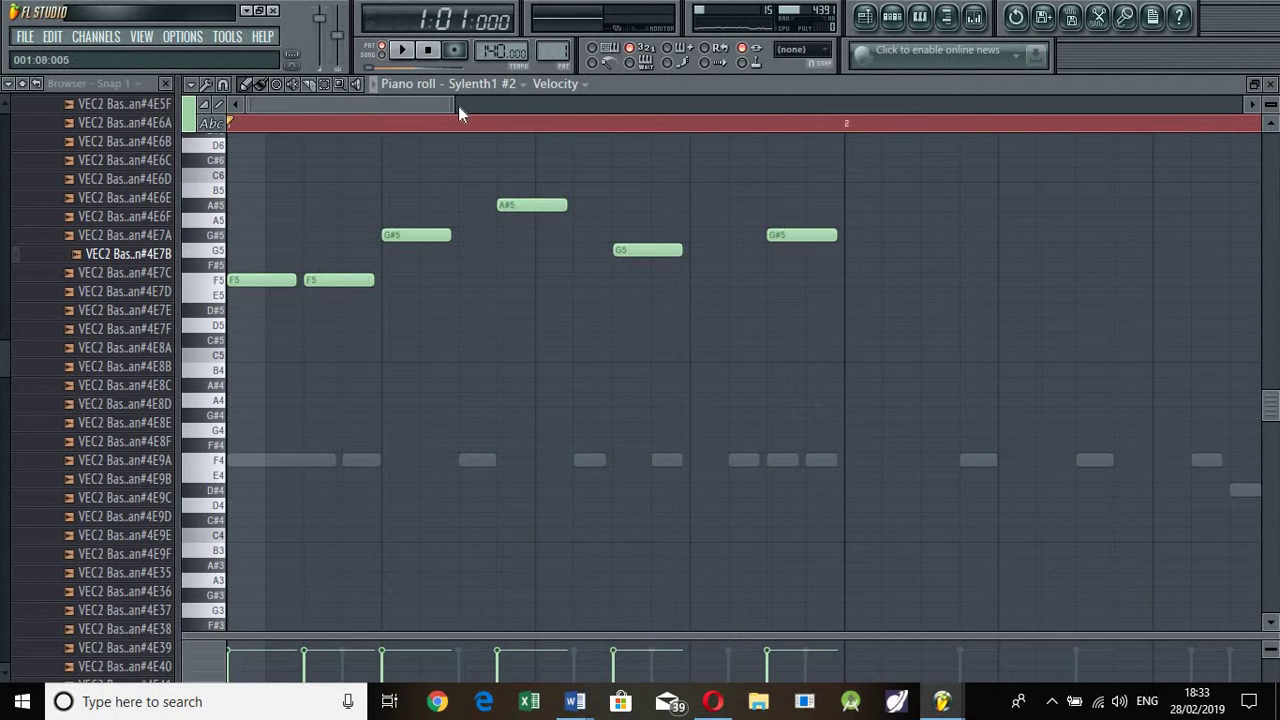
- Set the Filter Control cutoff of Sylenth1 #2 to 30.52 Hz and play the pattern to hear the lead
{"action": "left_click_drag", "start_coordinate": [456, 104], "coordinate": [732, 136]}
{"action": "key", "text": "space"}
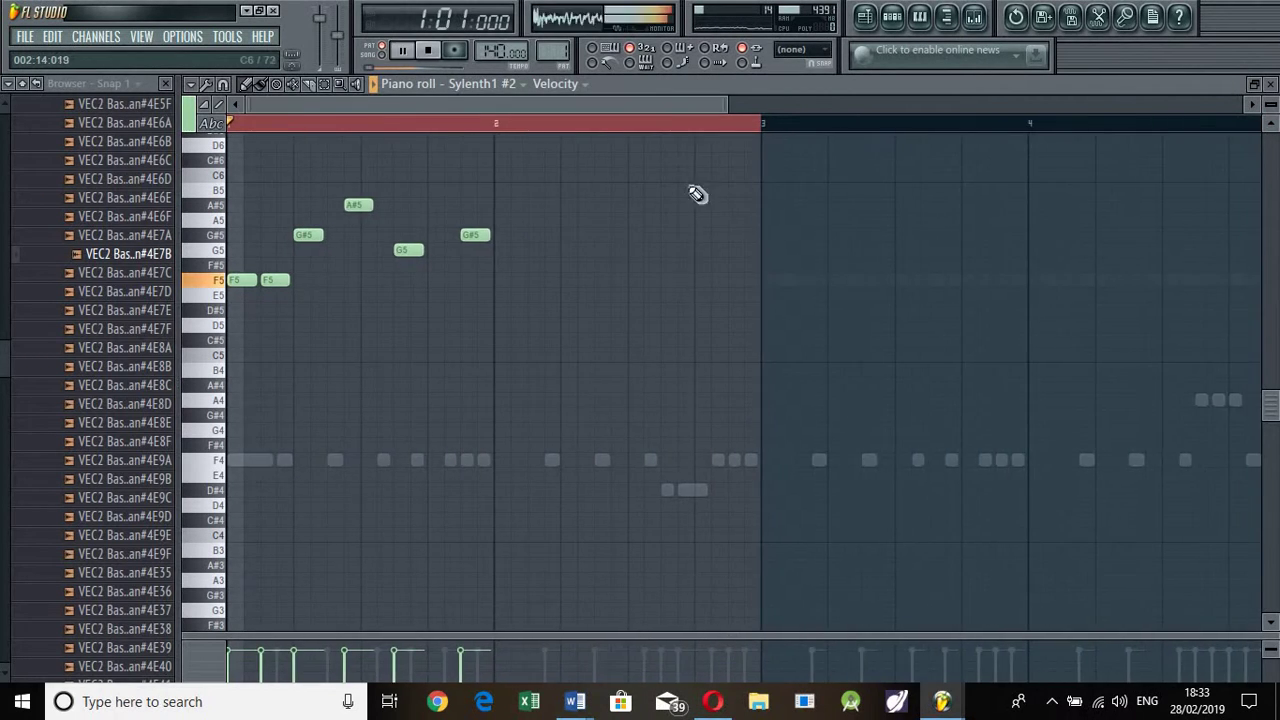
{"action": "key", "text": "space"}
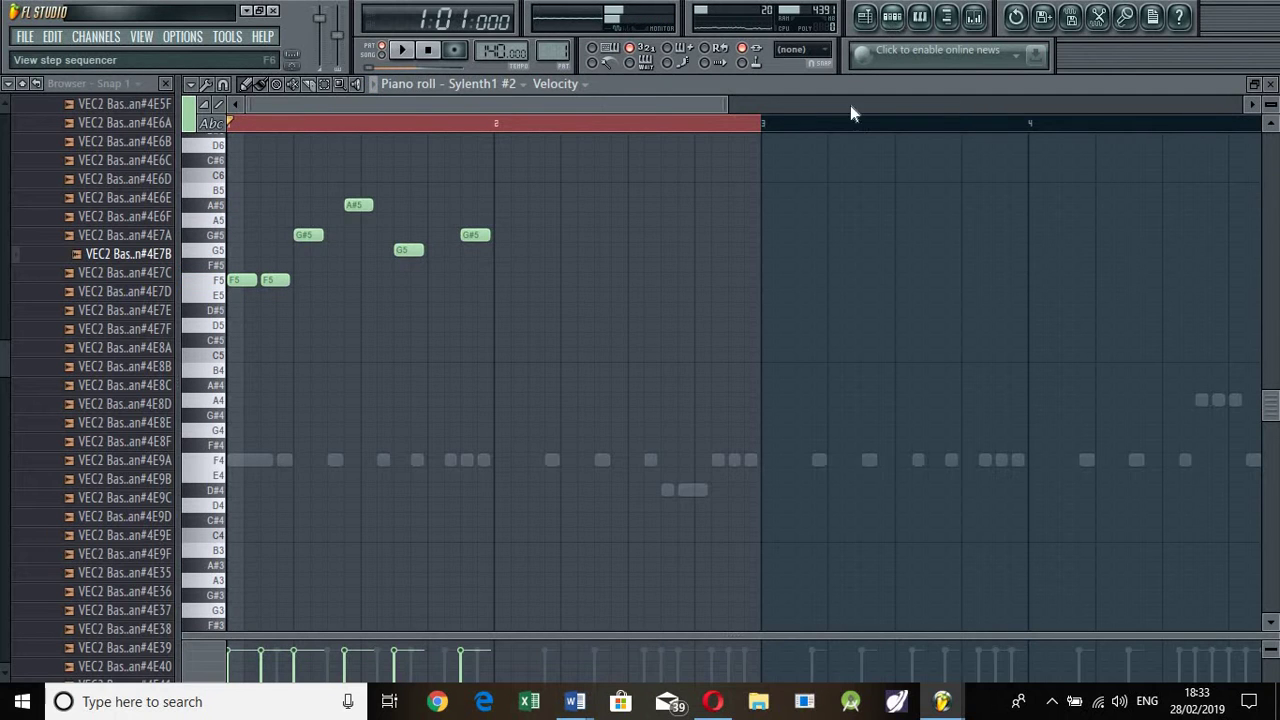
{"action": "key", "text": "F6"}
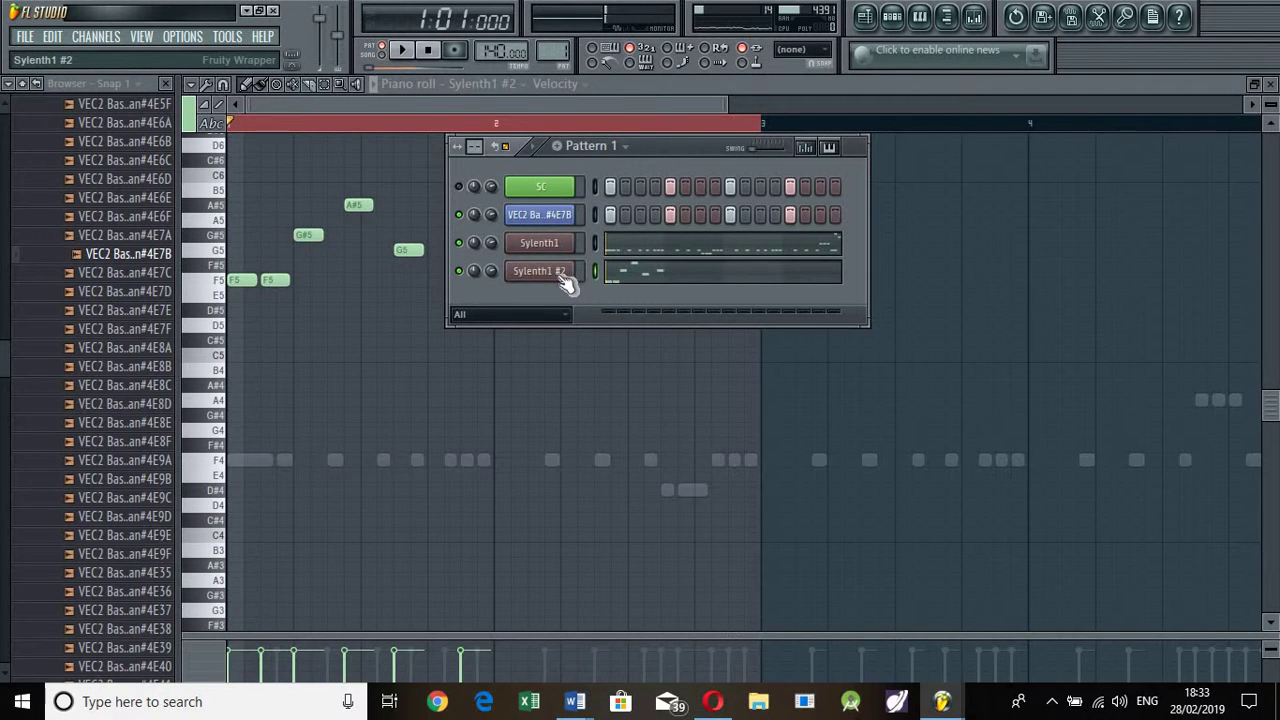
{"action": "left_click", "coordinate": [565, 283]}
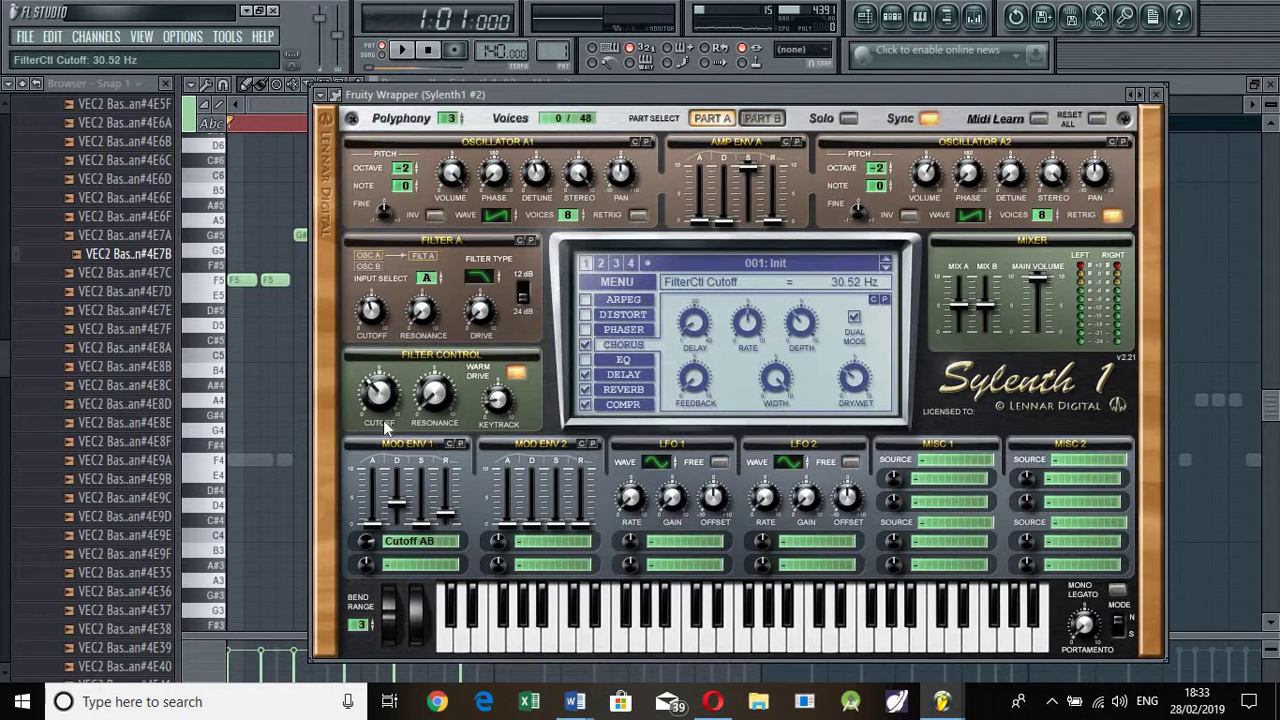
{"action": "left_click", "coordinate": [284, 418]}
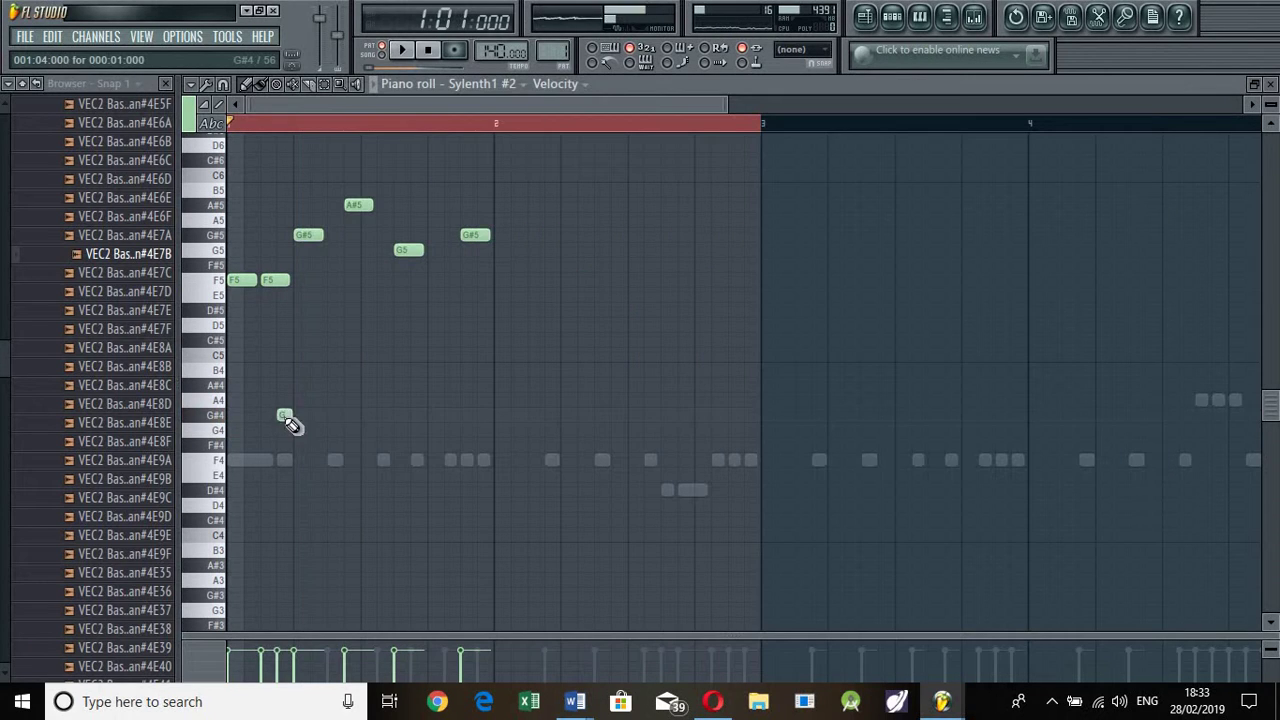
{"action": "key", "text": "space"}
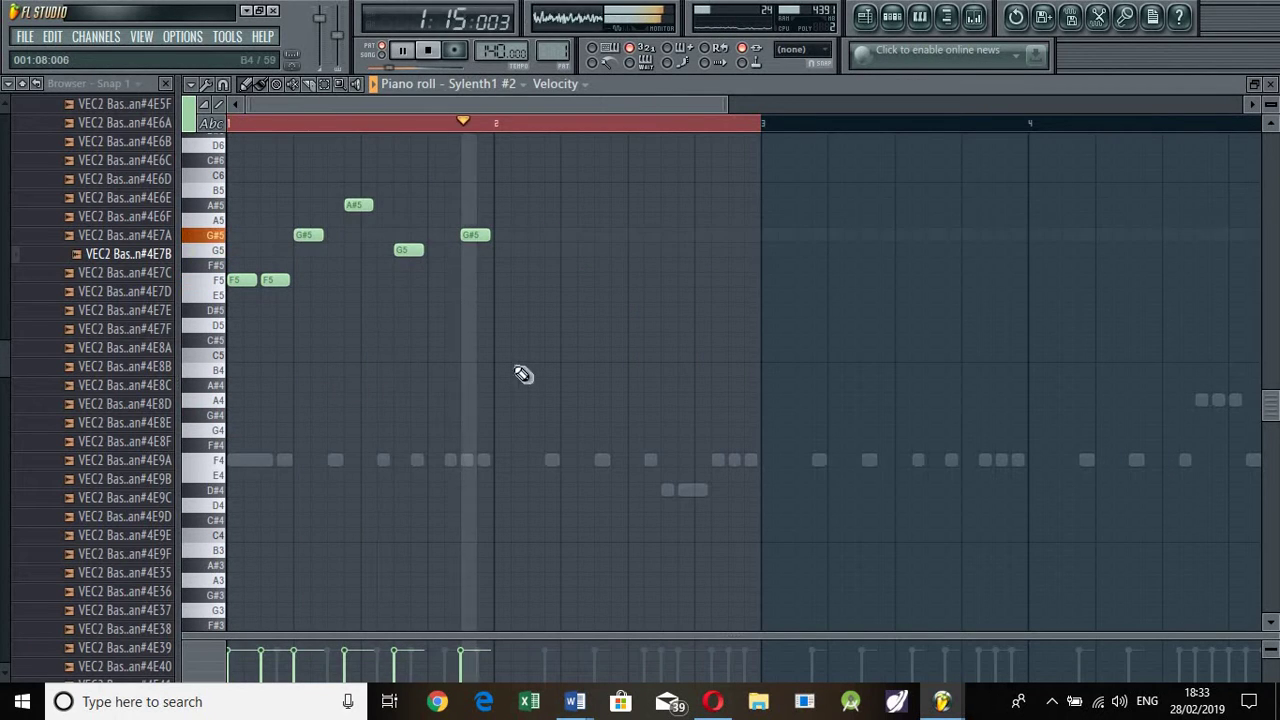
- Play back the melody, then add a C6 note two steps long on step 5 of bar 2
{"action": "key", "text": "space"}
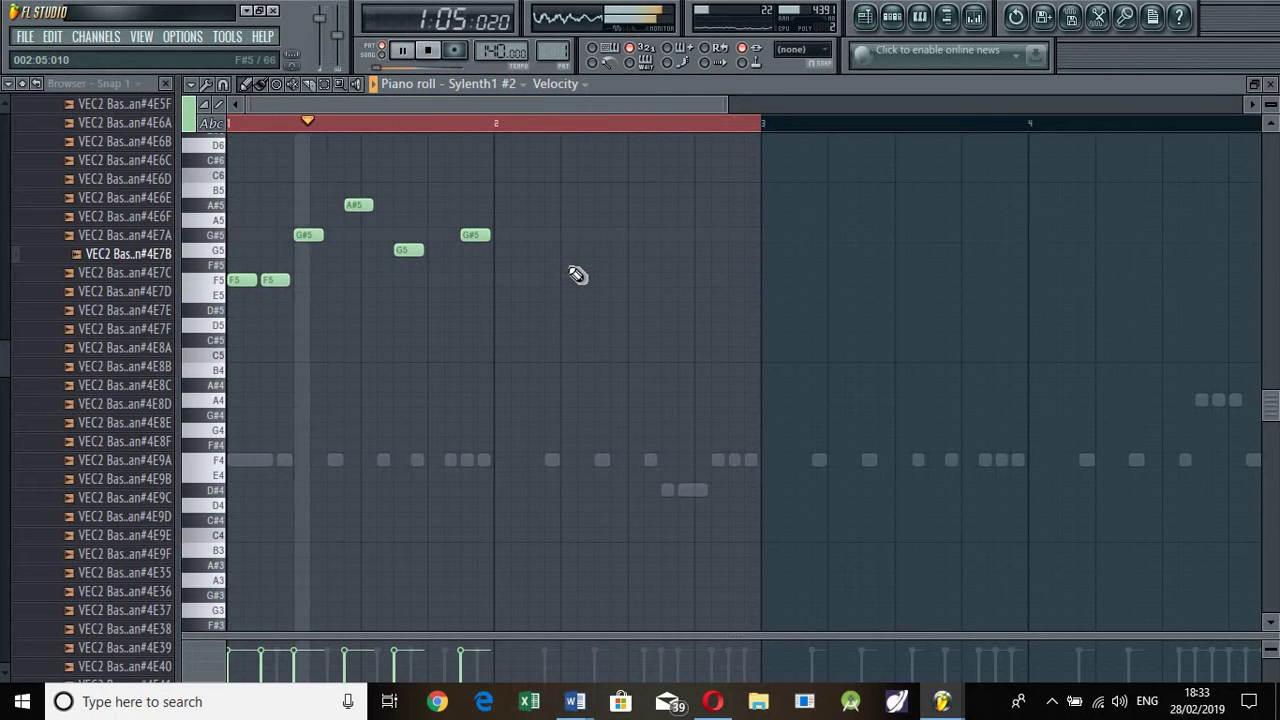
{"action": "key", "text": "space"}
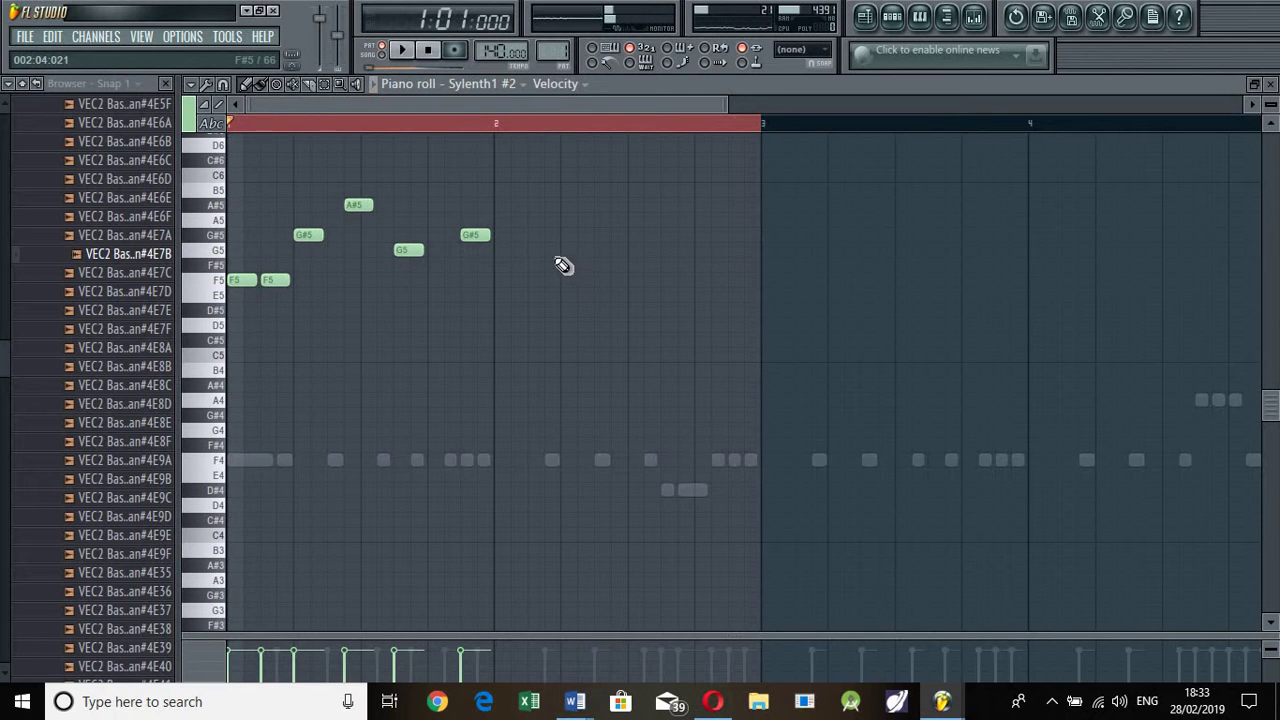
{"action": "scroll", "coordinate": [563, 265], "scroll_direction": "up", "scroll_amount": 3}
{"action": "key", "text": "space"}
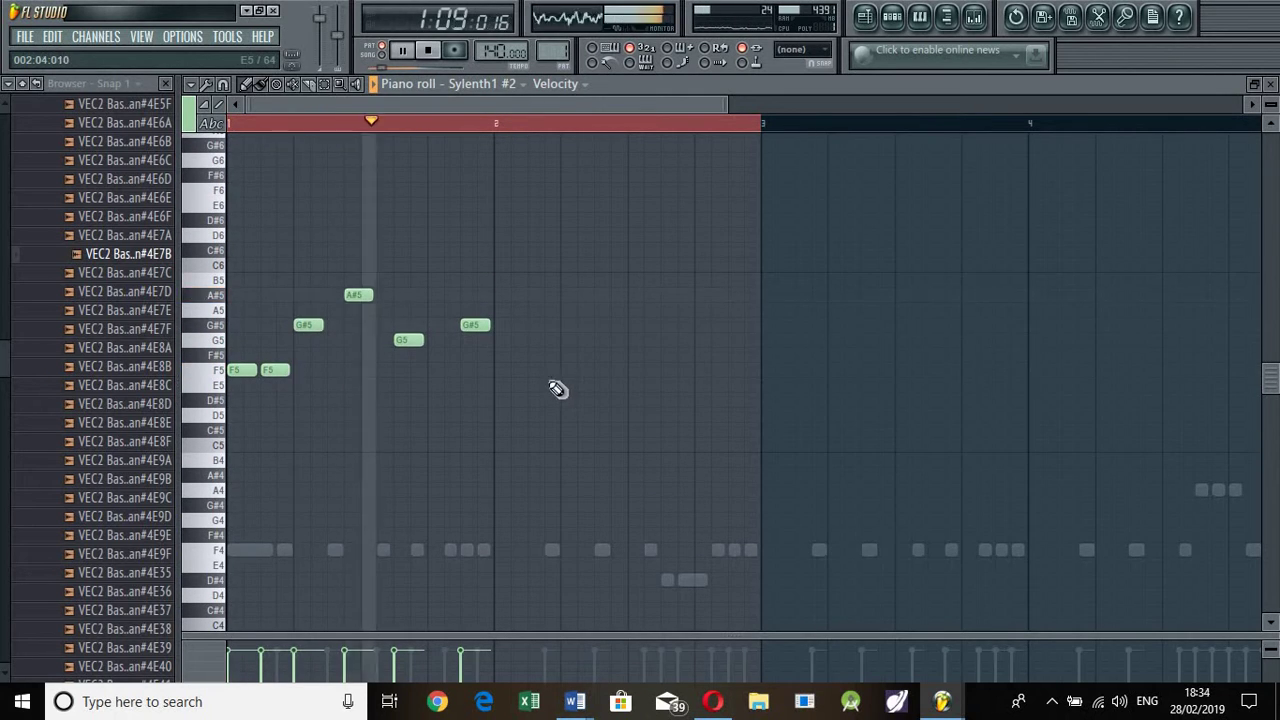
{"action": "key", "text": "space"}
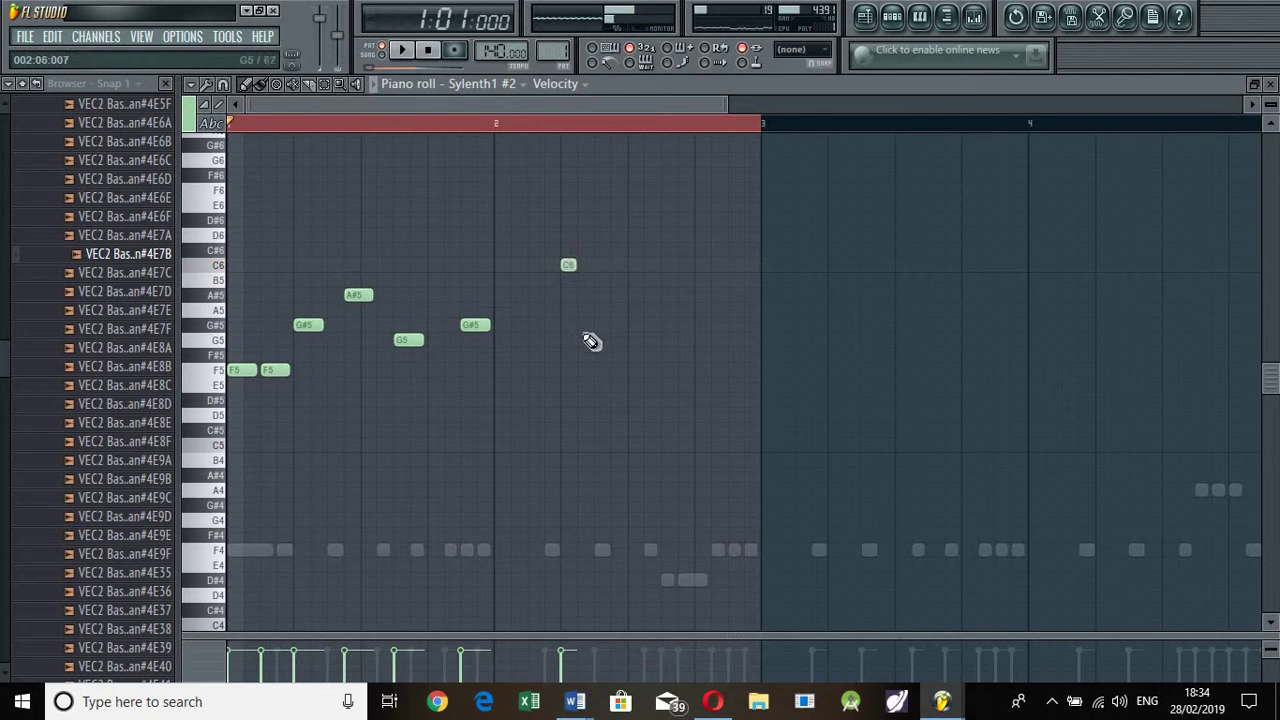
{"action": "left_click_drag", "start_coordinate": [726, 100], "coordinate": [462, 142]}
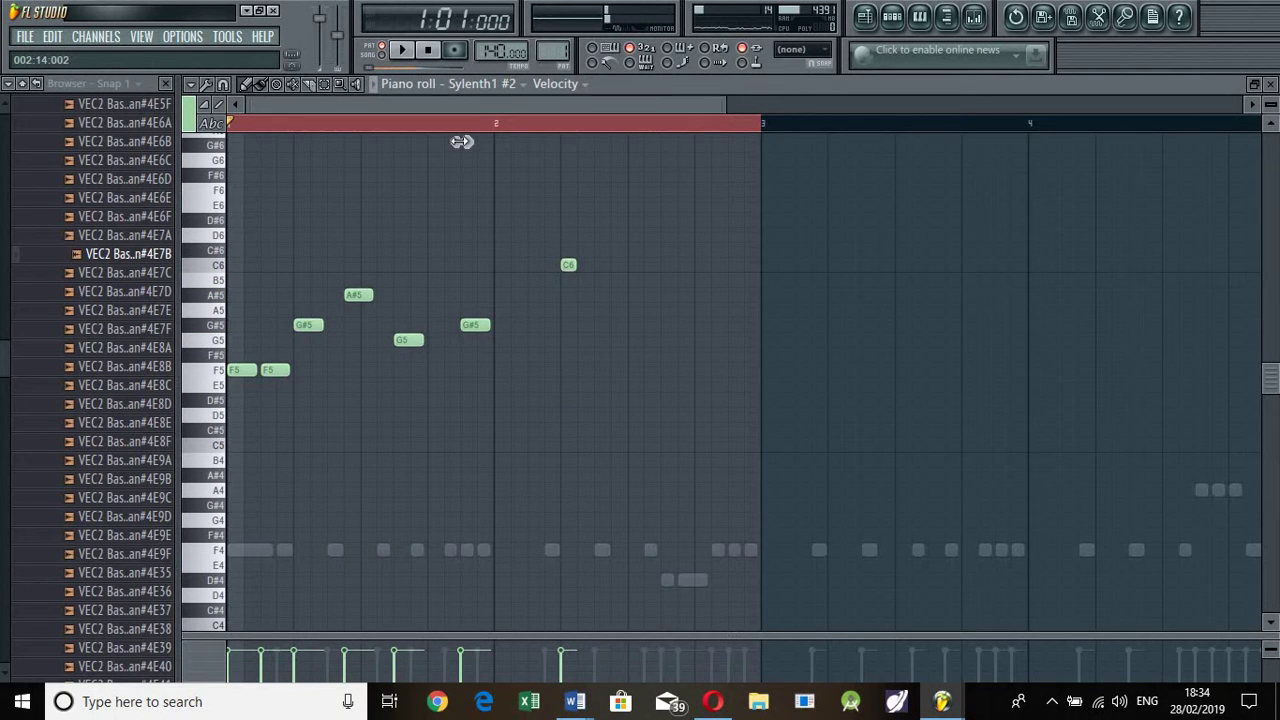
{"action": "mouse_move", "coordinate": [414, 105]}
{"action": "left_mouse_down"}
{"action": "mouse_move", "coordinate": [459, 108]}
{"action": "mouse_move", "coordinate": [434, 108]}
{"action": "left_mouse_up"}
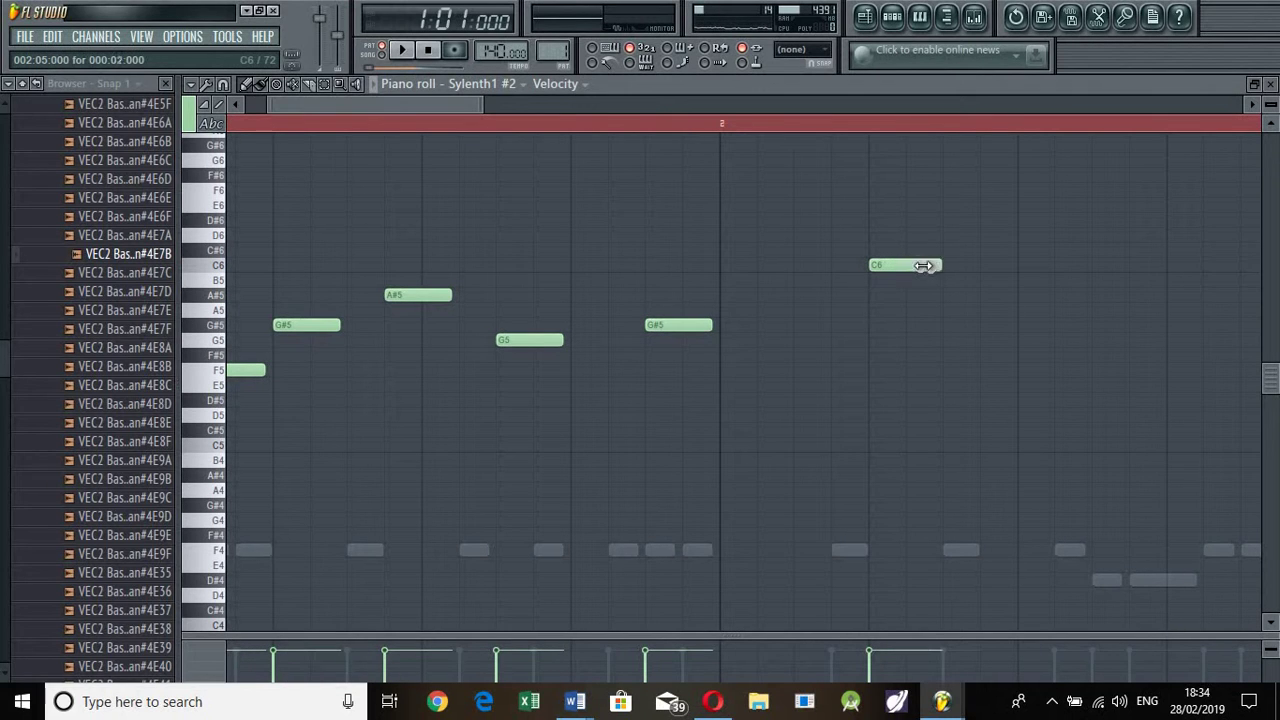
- Add two-step A#5 notes on steps 9, 12 and 15 of bar 2
{"action": "left_click_drag", "start_coordinate": [1040, 330], "coordinate": [1026, 281]}
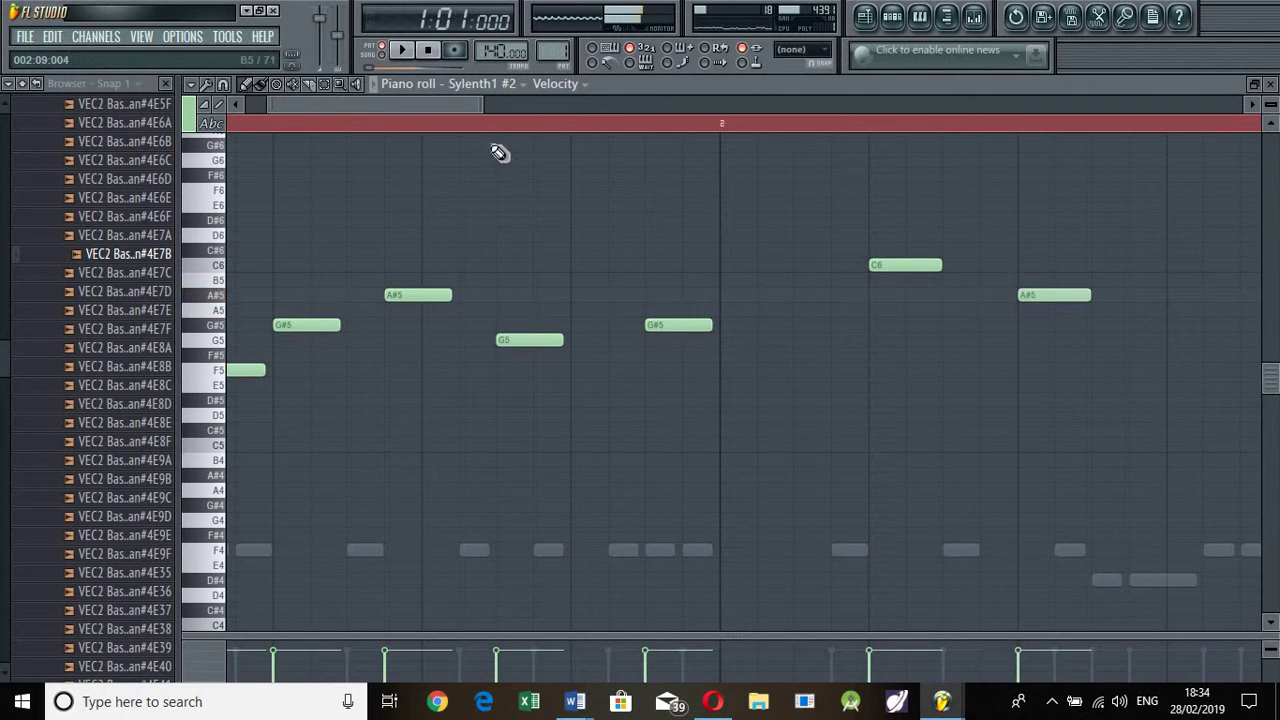
{"action": "left_click_drag", "start_coordinate": [454, 108], "coordinate": [564, 107]}
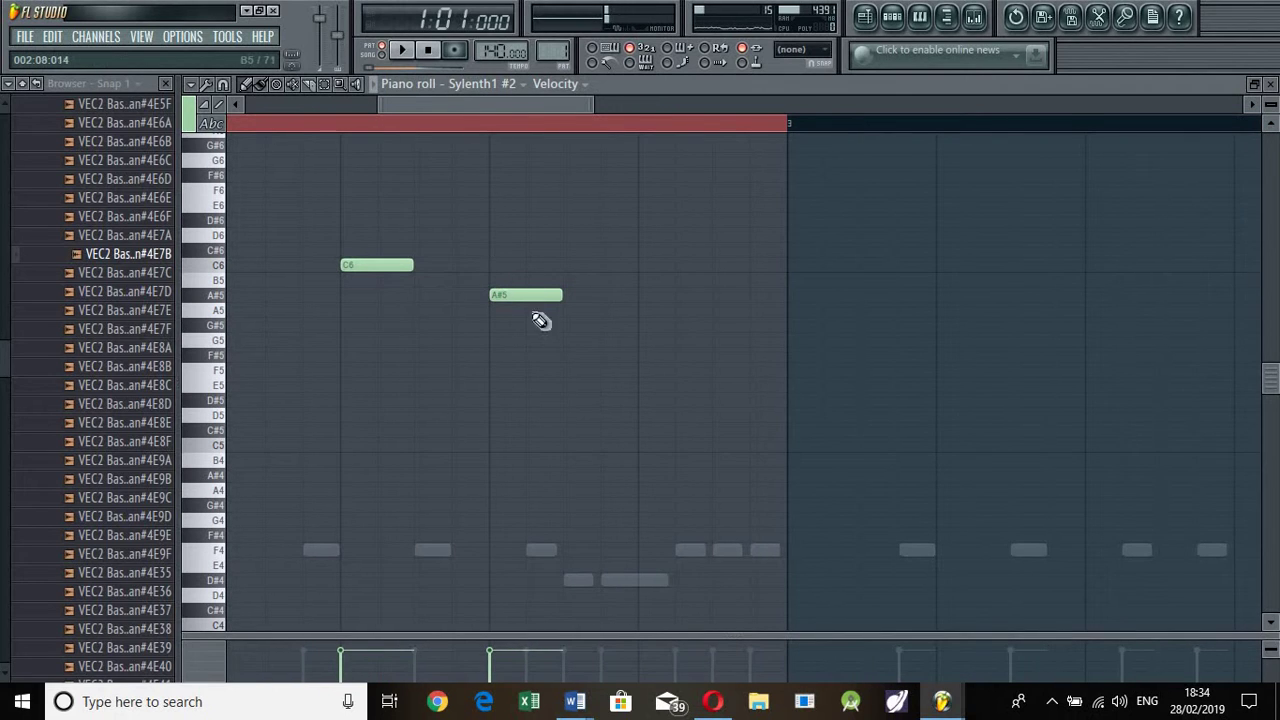
{"action": "left_click", "coordinate": [620, 300]}
{"action": "left_click", "coordinate": [720, 300]}
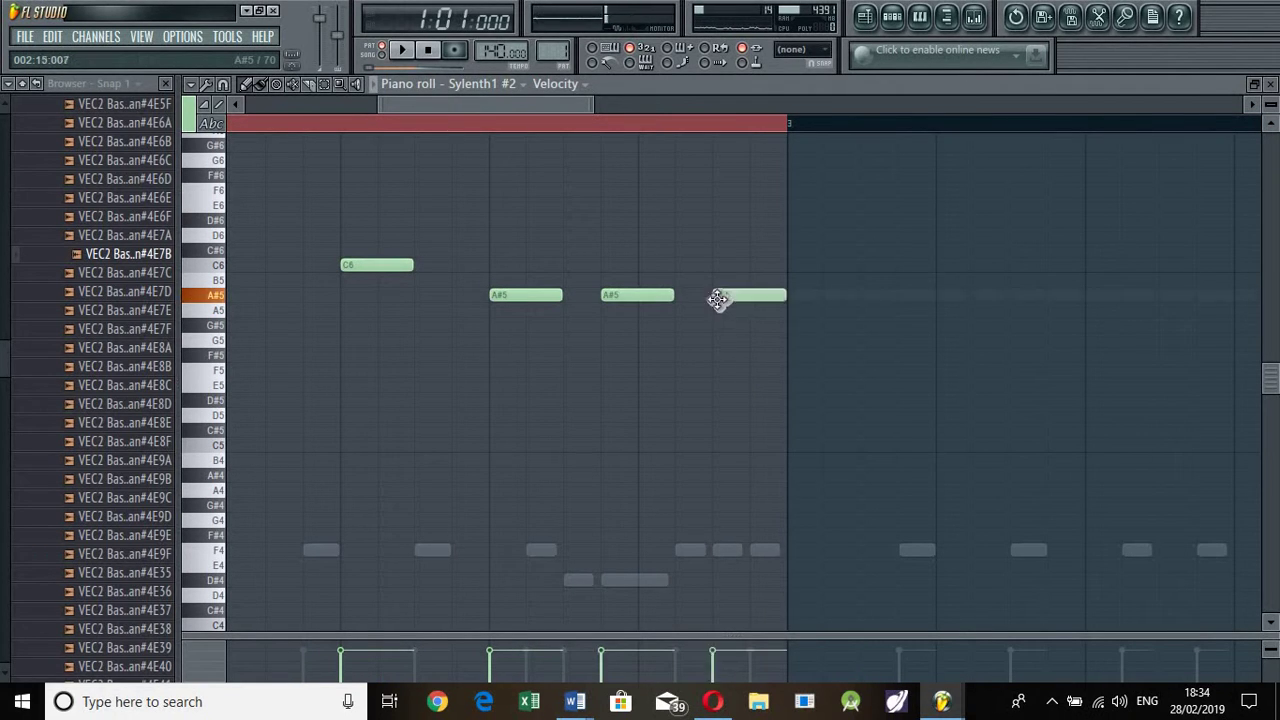
- Move the C6 note to step 7 of bar 2 and raise the last A#5 note to F6, checking by playback
{"action": "key", "text": "space"}
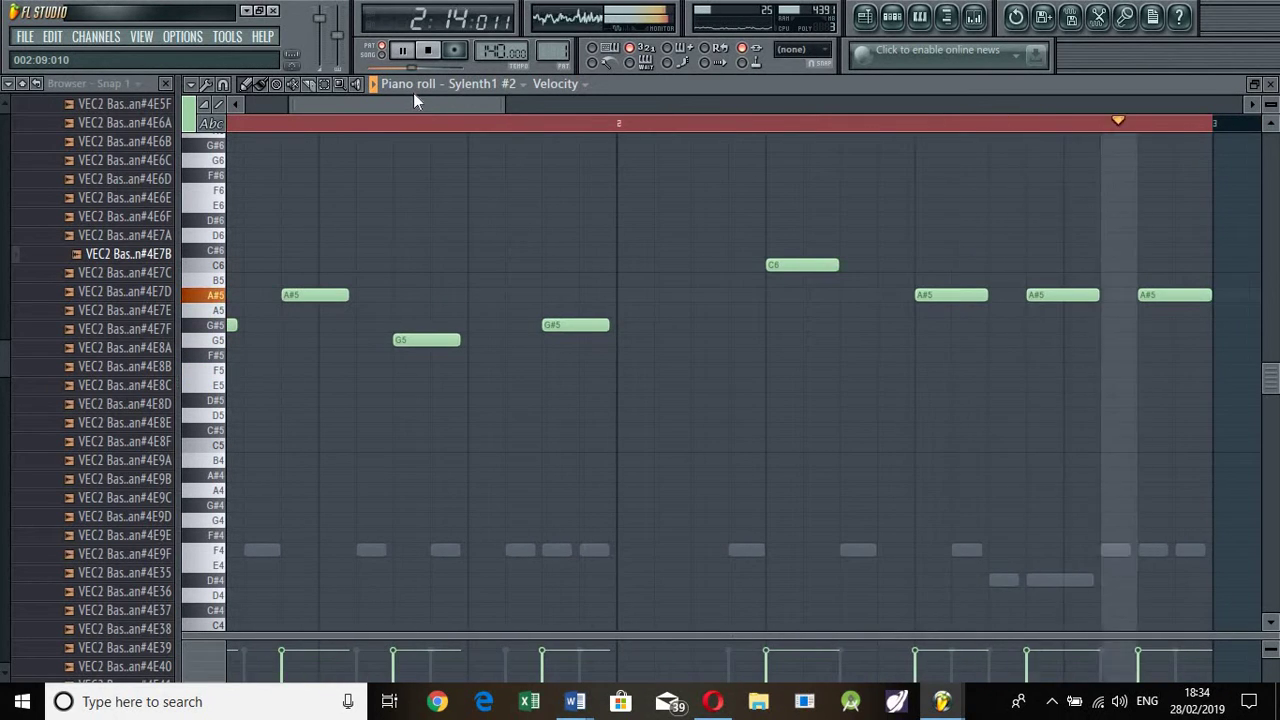
{"action": "left_click_drag", "start_coordinate": [600, 264], "coordinate": [674, 264]}
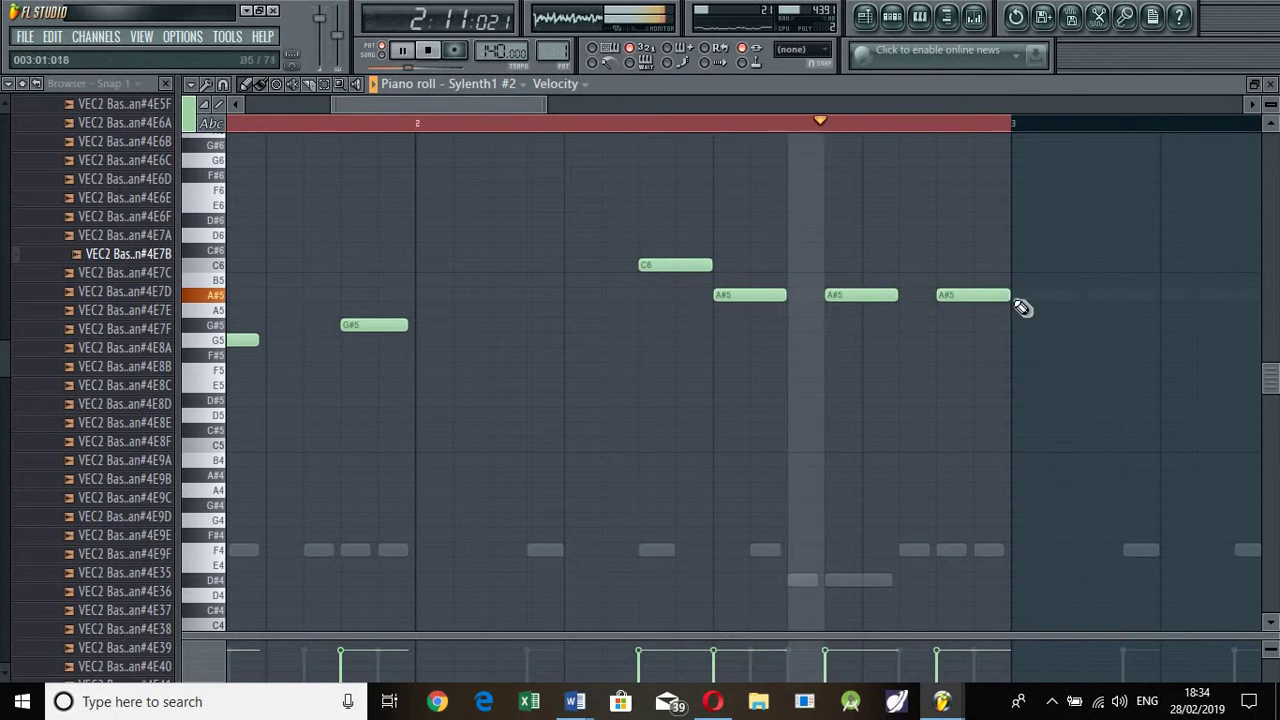
{"action": "key", "text": "space"}
{"action": "left_click_drag", "start_coordinate": [986, 294], "coordinate": [991, 192]}
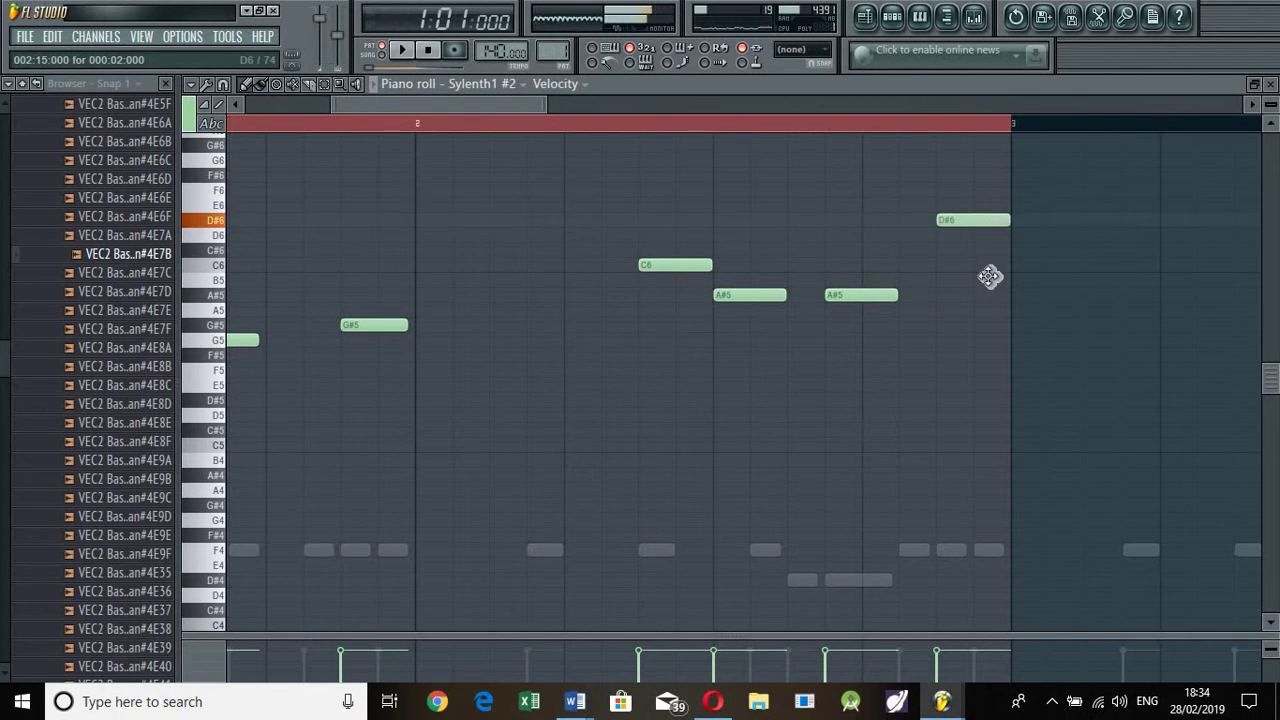
{"action": "left_click_drag", "start_coordinate": [989, 277], "coordinate": [980, 190]}
{"action": "key", "text": "space"}
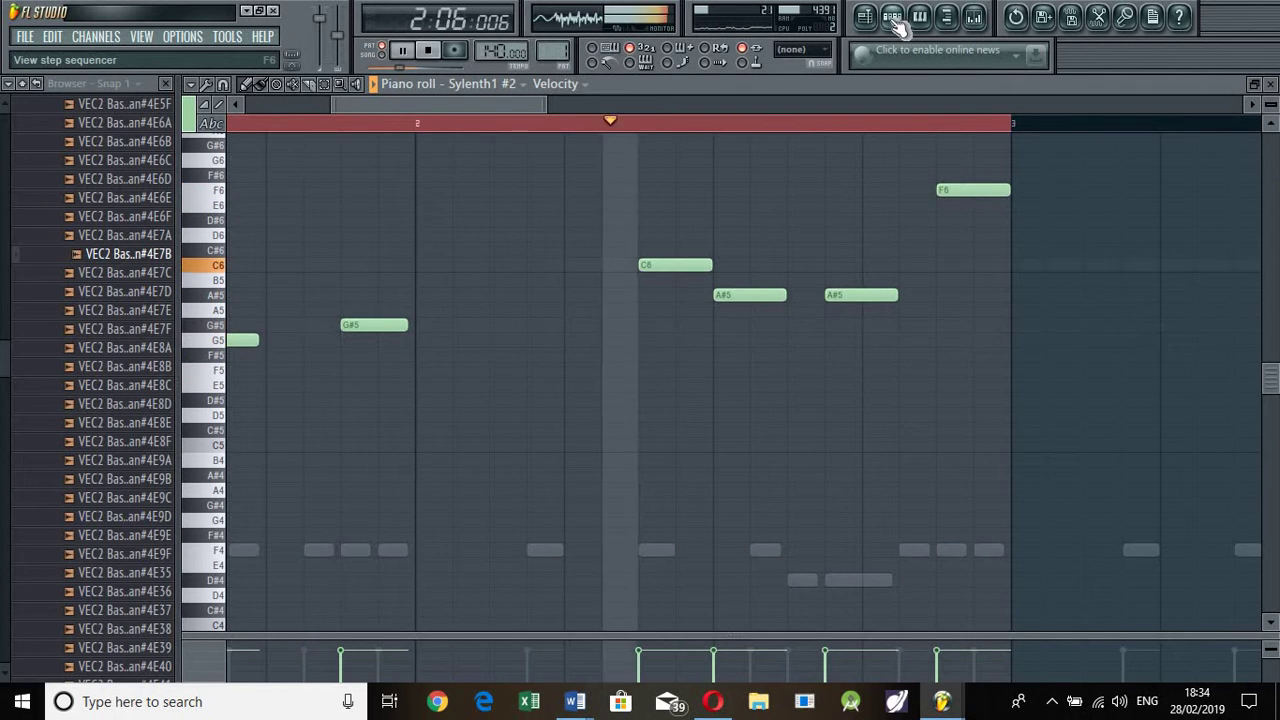
- Open the Sylenth1 #2 synth from the step sequencer and set the Filter A cutoff to 42.55 Hz
{"action": "key", "text": "F6"}
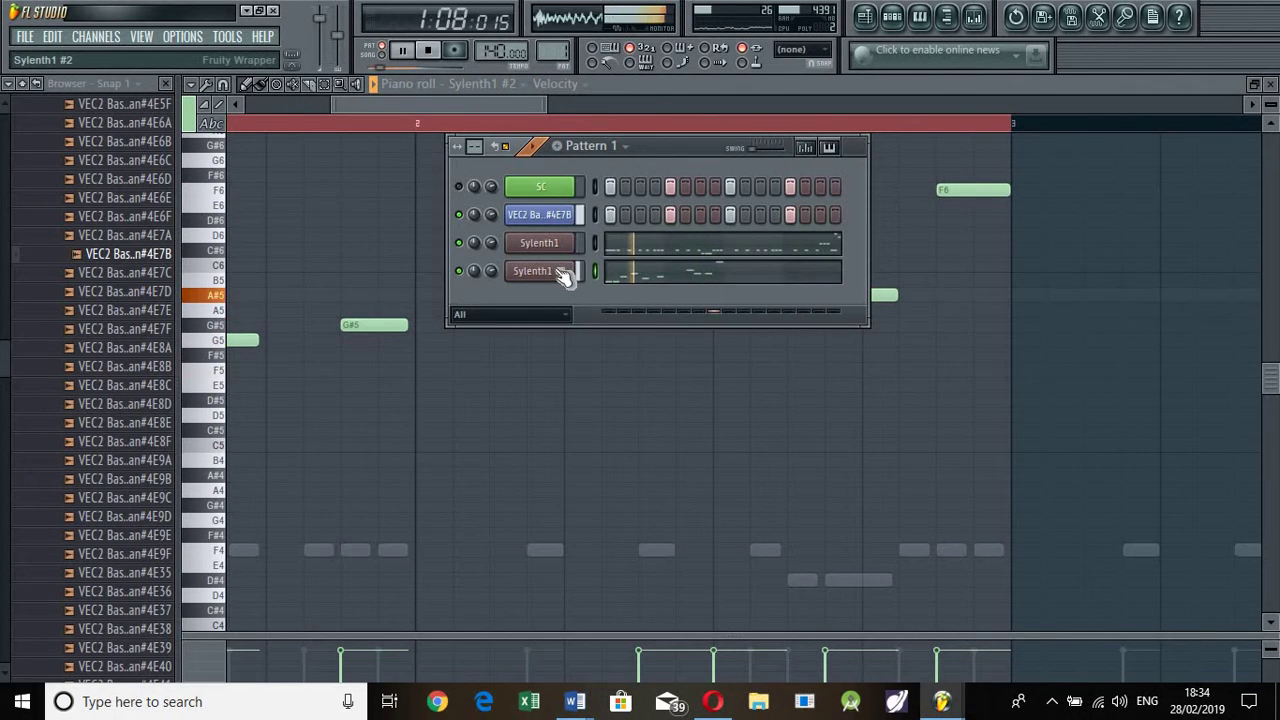
{"action": "left_click", "coordinate": [558, 271]}
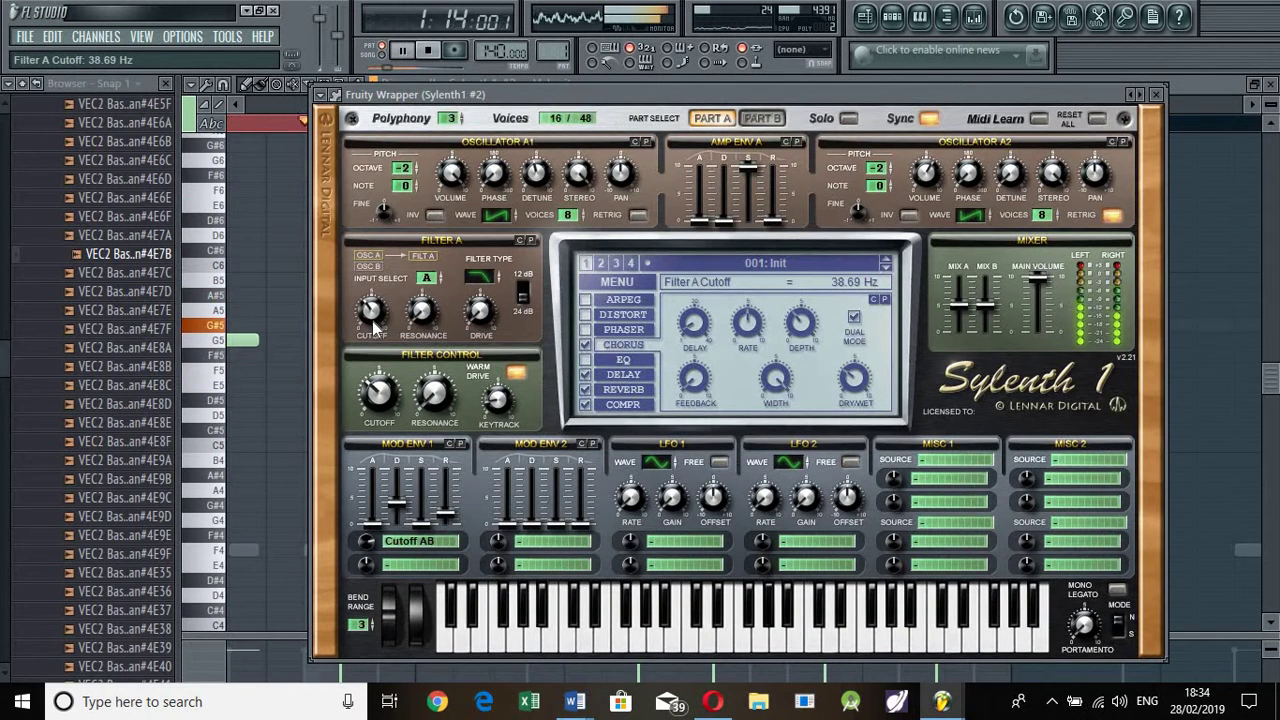
{"action": "left_click_drag", "start_coordinate": [373, 320], "coordinate": [373, 322]}
{"action": "scroll", "coordinate": [372, 312], "scroll_direction": "up", "scroll_amount": 2}
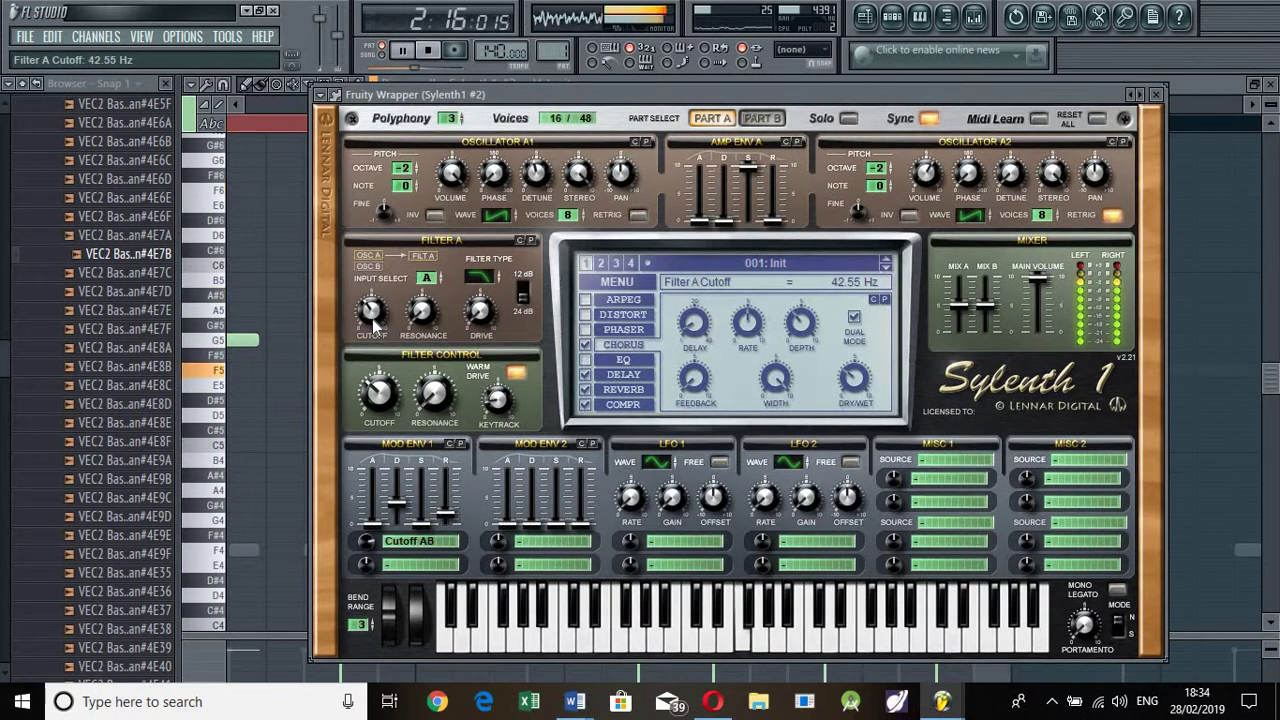
{"action": "scroll", "coordinate": [371, 312], "scroll_direction": "down", "scroll_amount": 1}
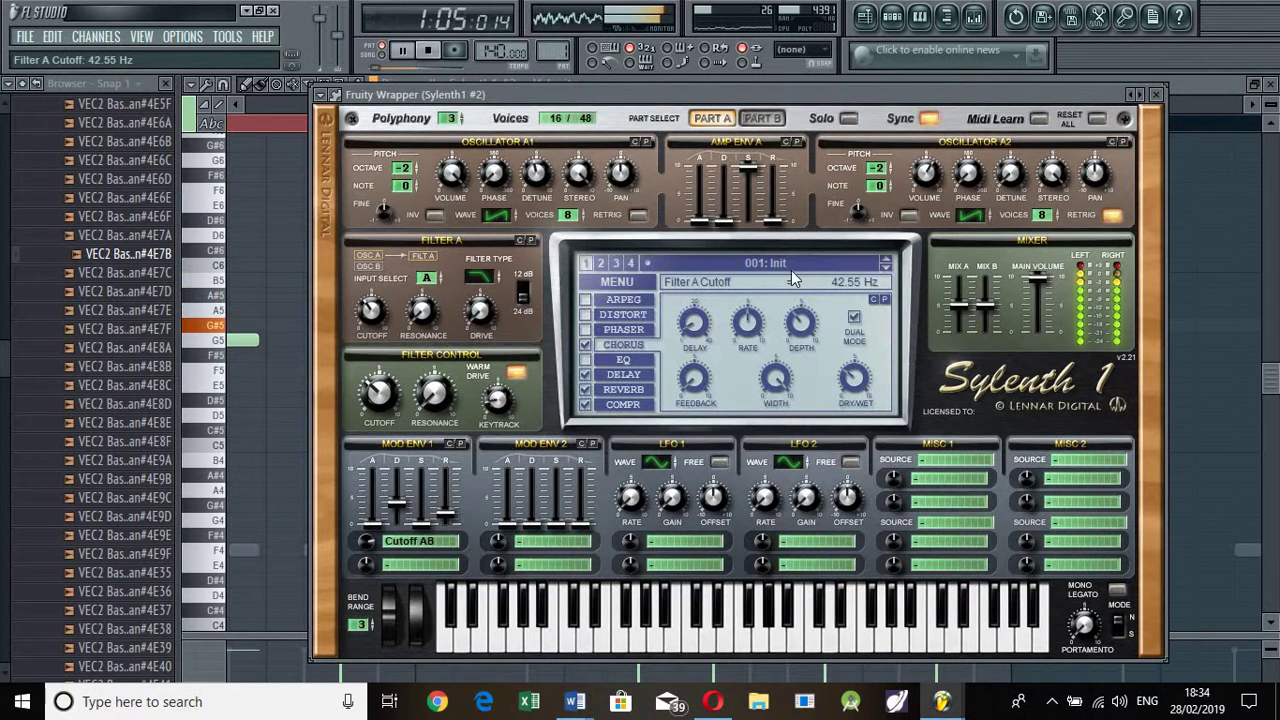
- Set the amp envelope release to 2.57 for Part A and 1.42 for Part B, and return to Part A
{"action": "scroll", "coordinate": [782, 159], "scroll_direction": "up", "scroll_amount": 2}
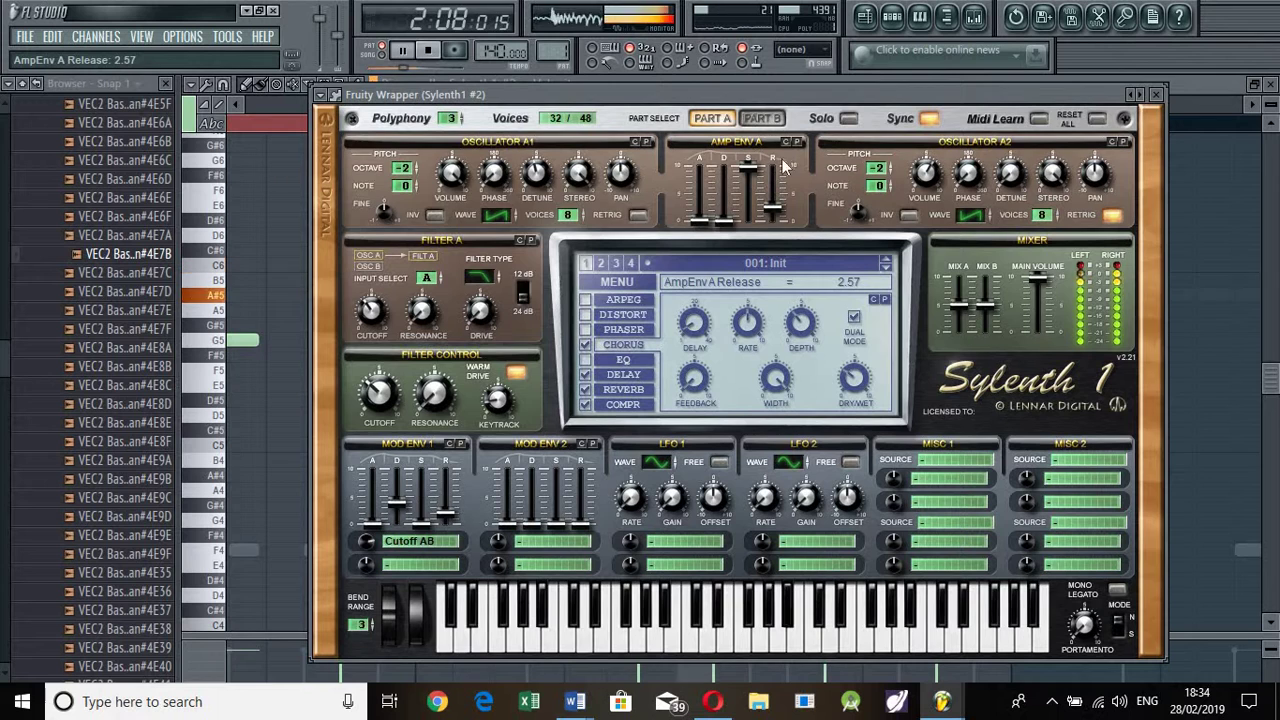
{"action": "left_click", "coordinate": [762, 118]}
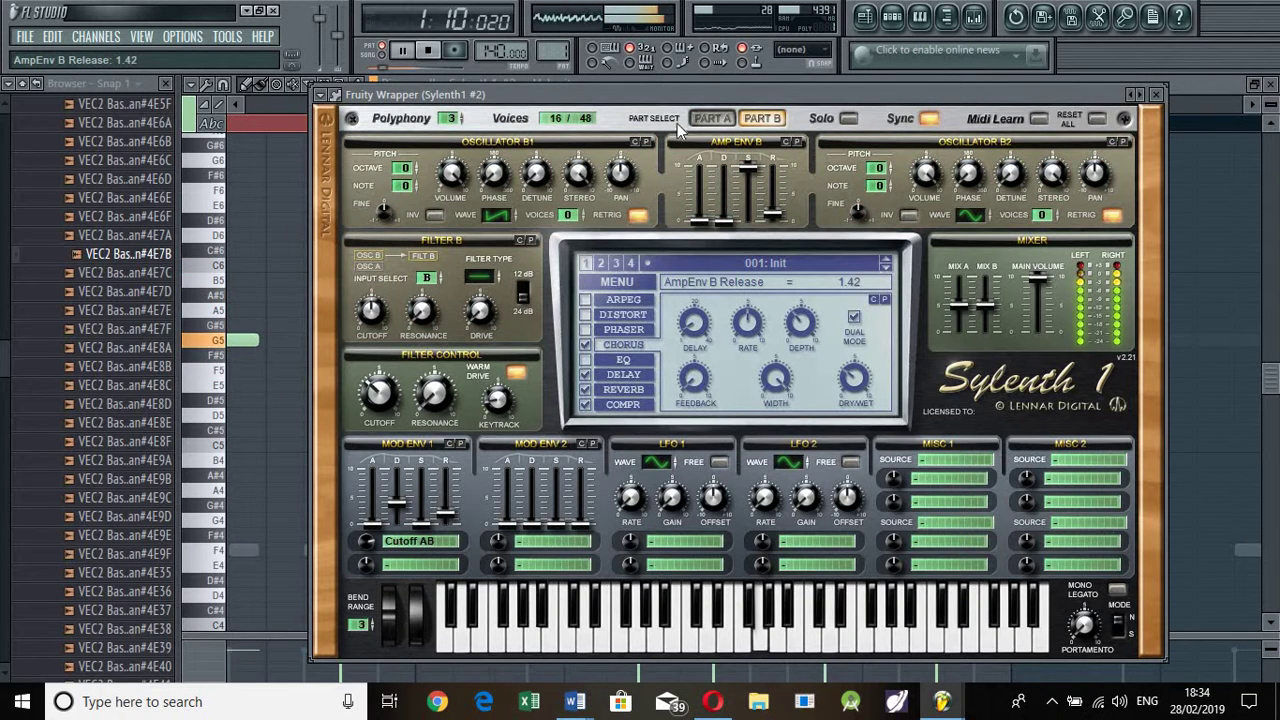
{"action": "left_click", "coordinate": [710, 117]}
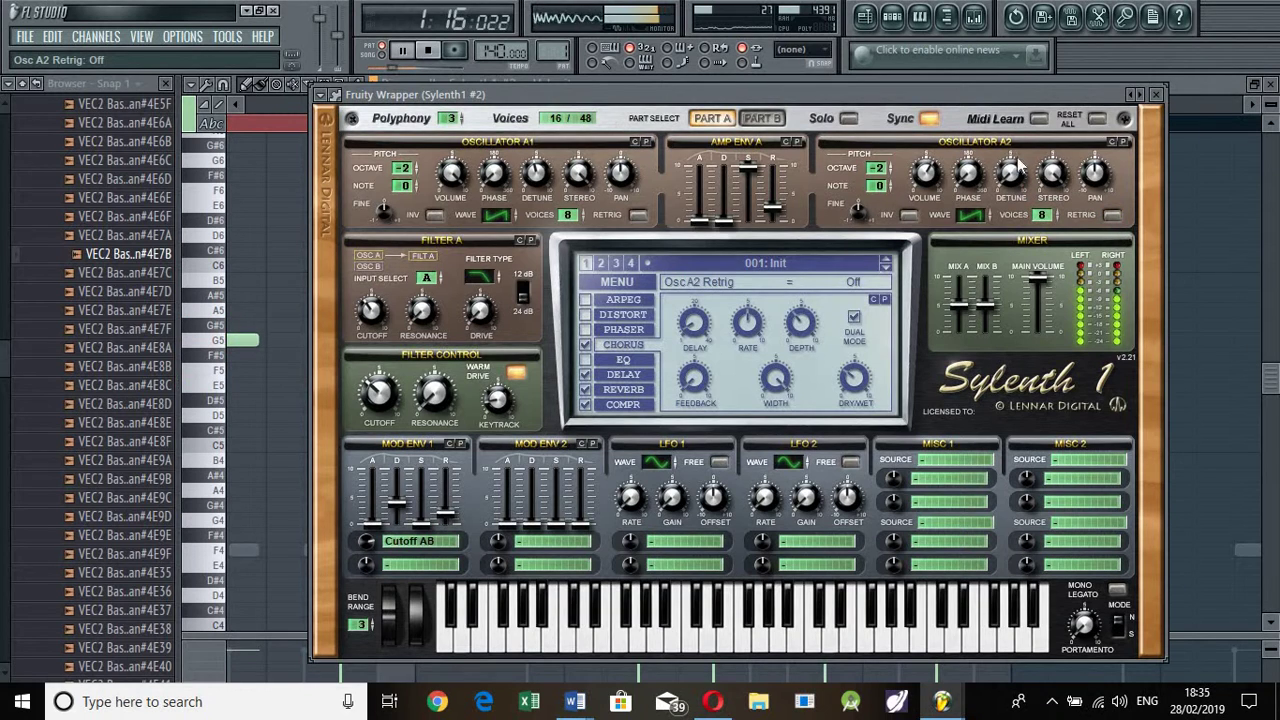
- With oscillator A2 Retrig switched on, set the filter Keytrack to 2.10 and the Filter A cutoff to 246.36 Hz
{"action": "left_click", "coordinate": [1112, 215]}
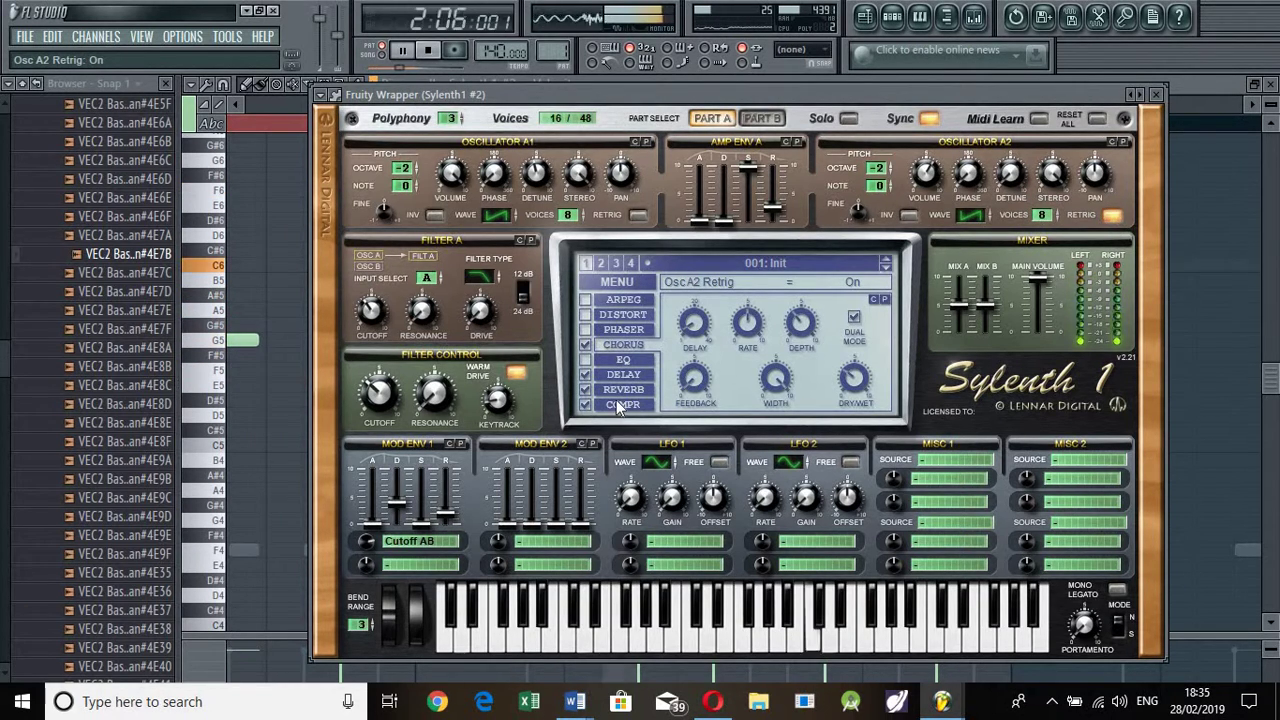
{"action": "left_click_drag", "start_coordinate": [502, 403], "coordinate": [505, 397]}
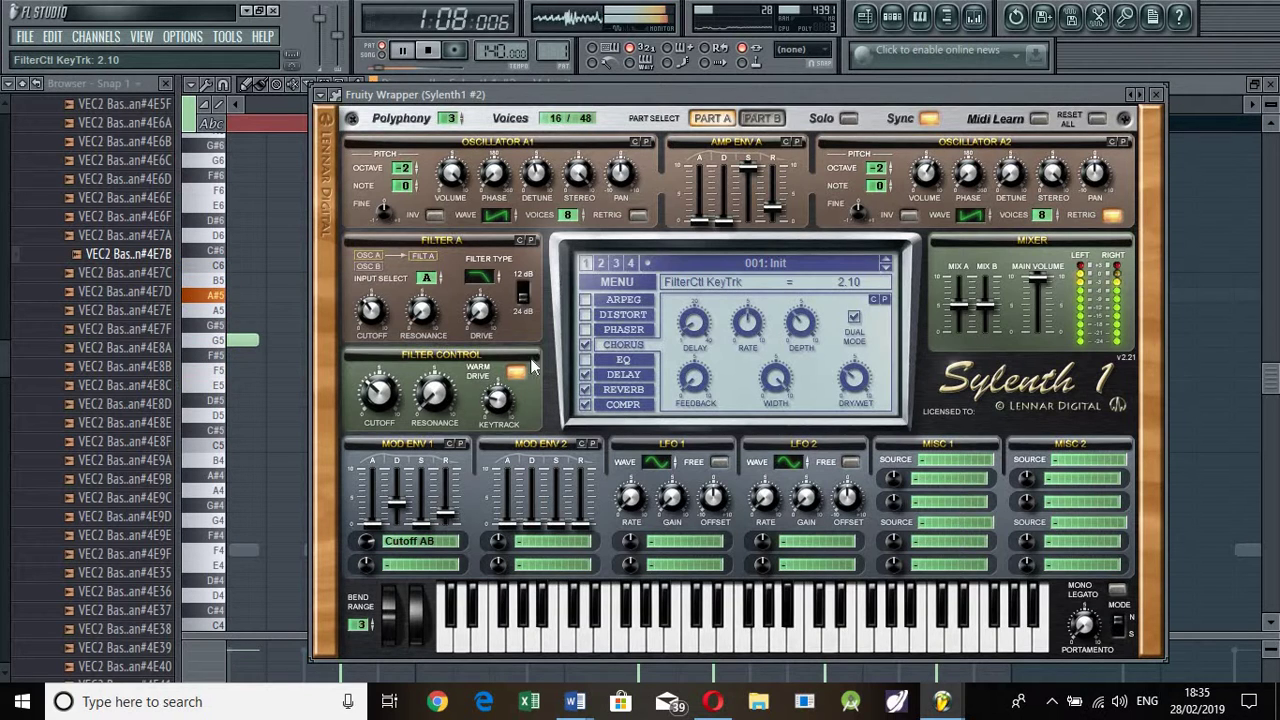
{"action": "left_click_drag", "start_coordinate": [372, 312], "coordinate": [381, 294]}
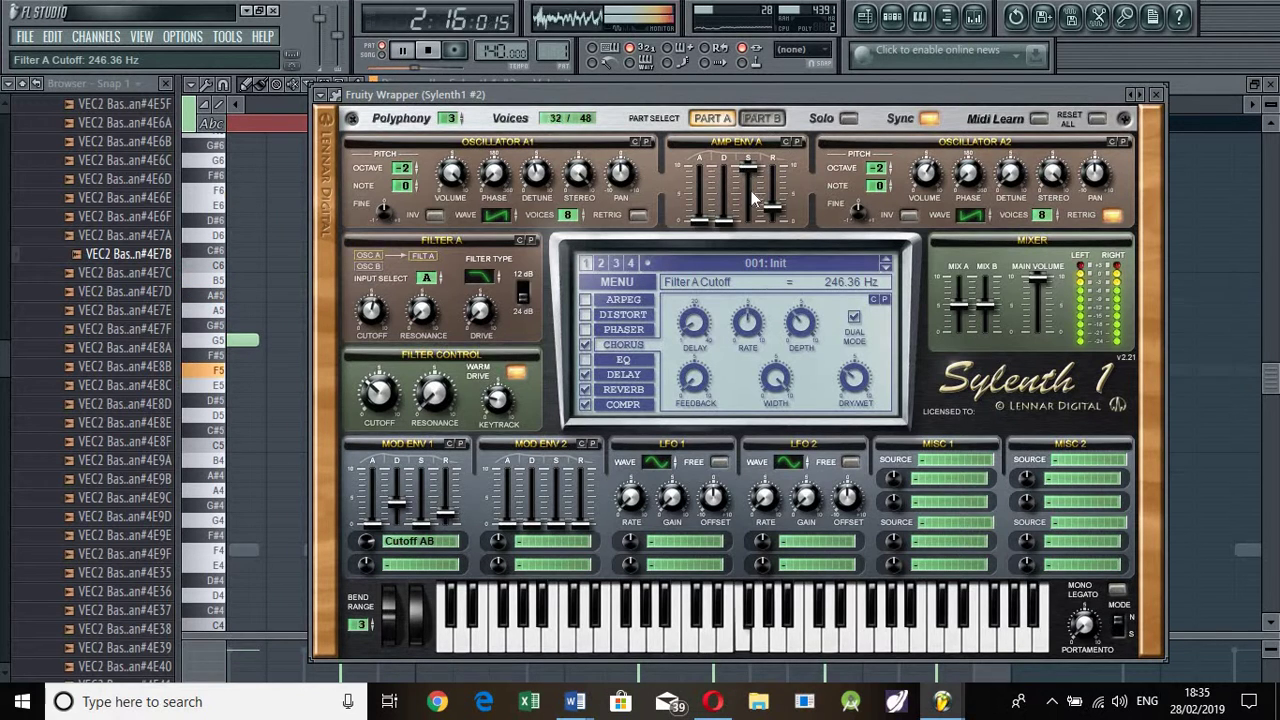
- Shape amp envelope A with a sustain of 1.67 and a decay of 3.85 while the pattern plays
{"action": "left_click_drag", "start_coordinate": [752, 168], "coordinate": [748, 390]}
{"action": "left_click_drag", "start_coordinate": [727, 233], "coordinate": [729, 168]}
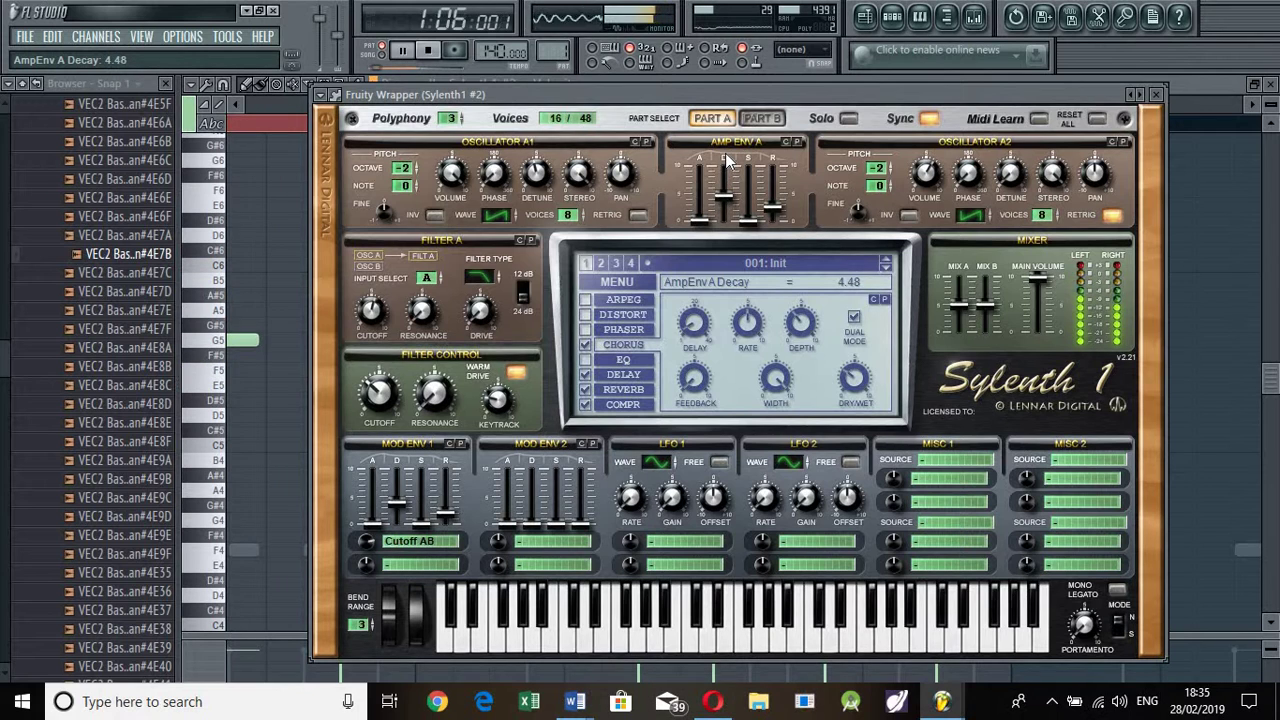
{"action": "left_click_drag", "start_coordinate": [726, 154], "coordinate": [727, 164]}
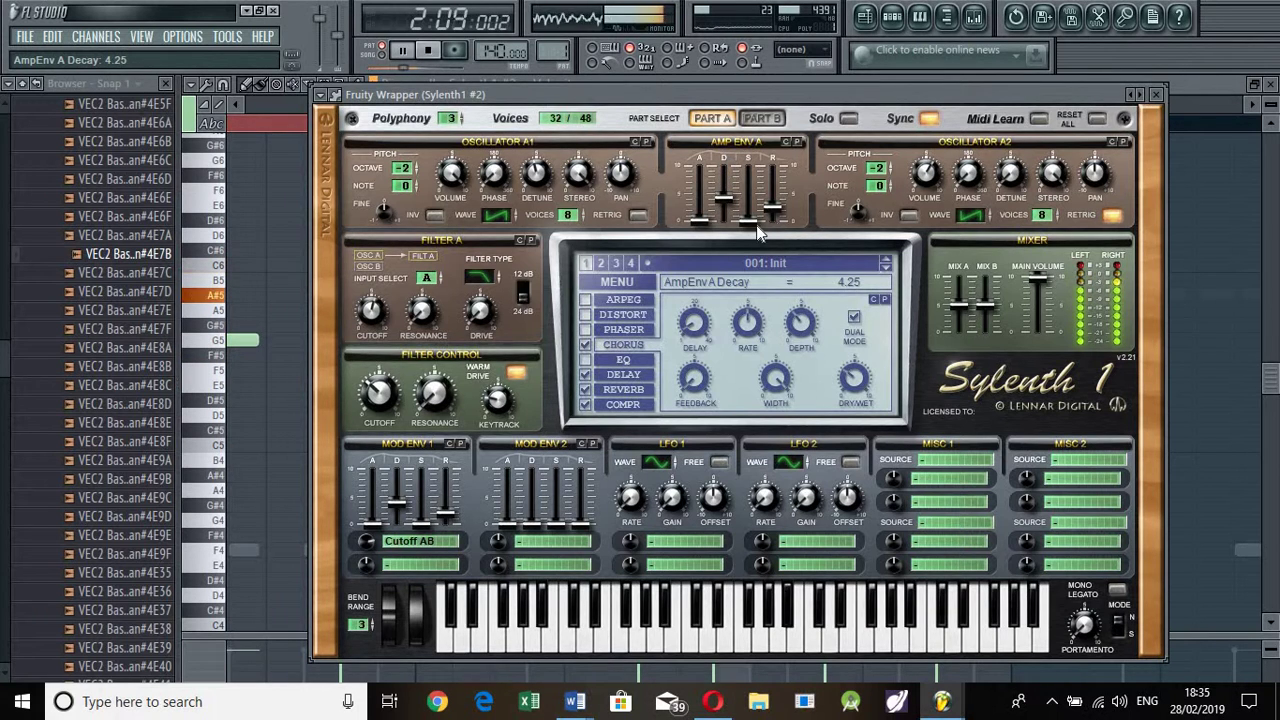
{"action": "left_click_drag", "start_coordinate": [755, 232], "coordinate": [722, 209]}
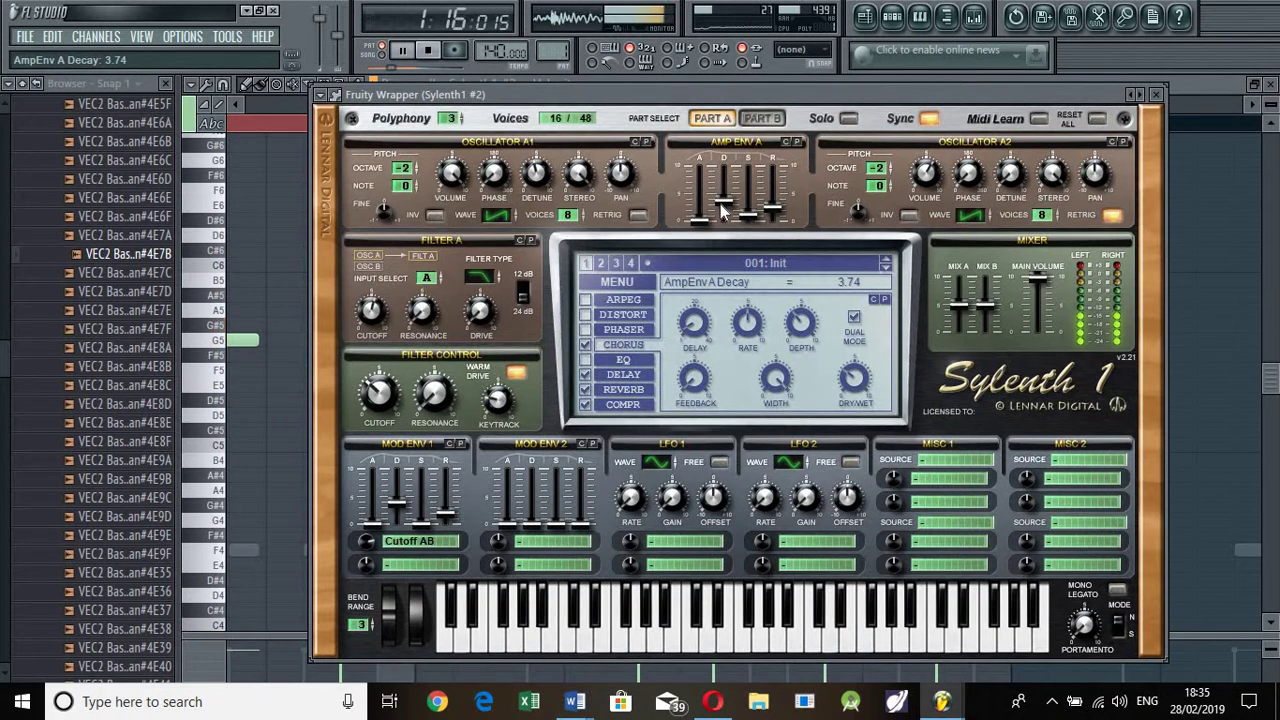
{"action": "mouse_move", "coordinate": [771, 210]}
{"action": "left_mouse_down"}
{"action": "mouse_move", "coordinate": [727, 207]}
{"action": "mouse_move", "coordinate": [752, 214]}
{"action": "left_mouse_up"}
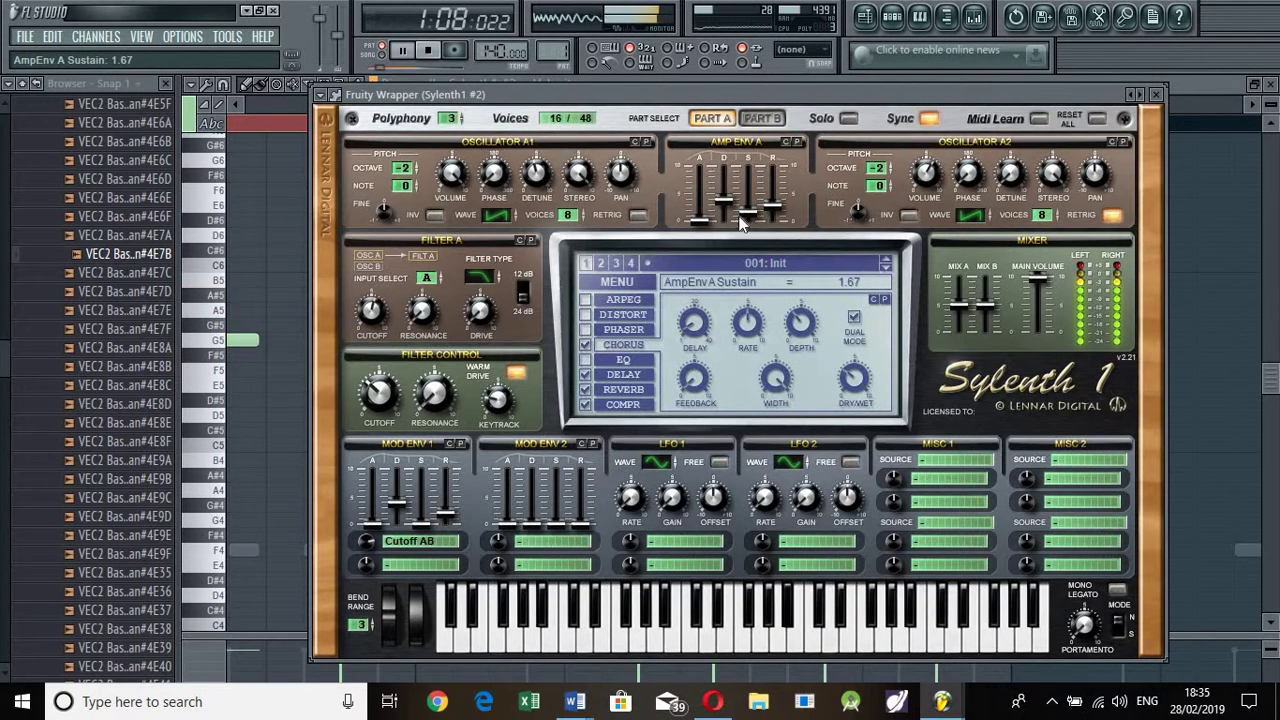
{"action": "left_click", "coordinate": [727, 210]}
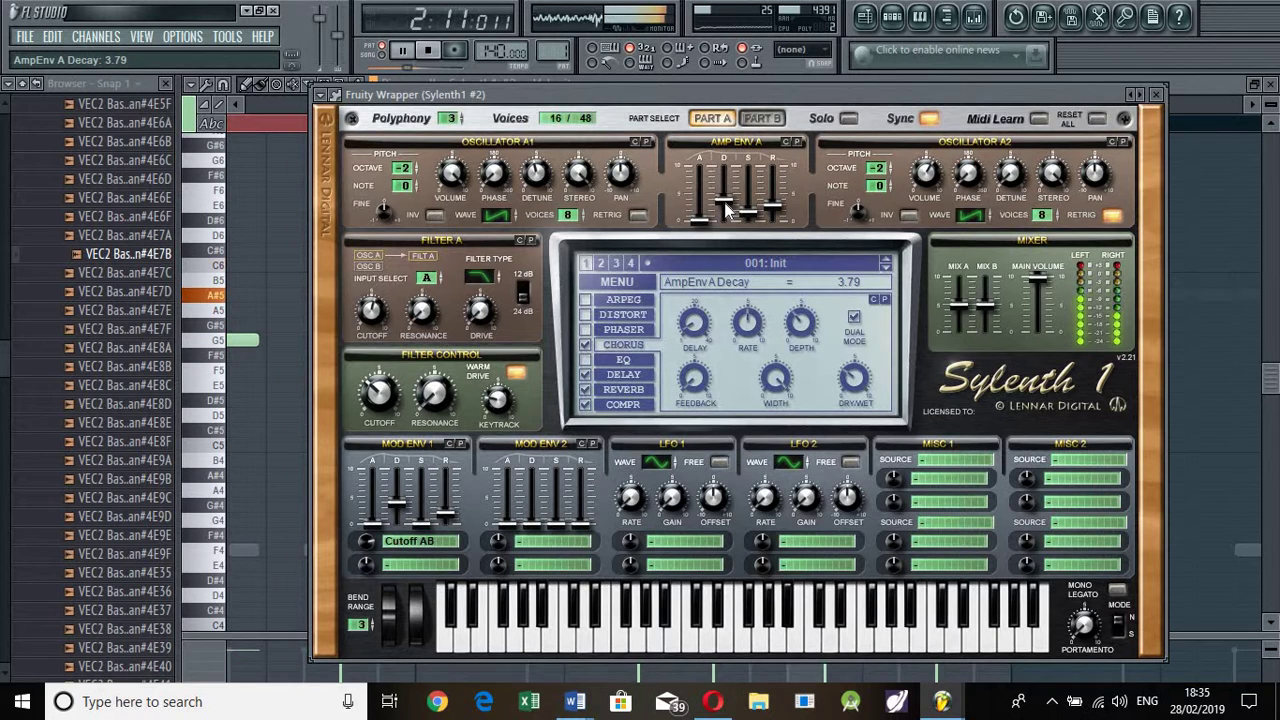
{"action": "left_click_drag", "start_coordinate": [725, 203], "coordinate": [726, 205]}
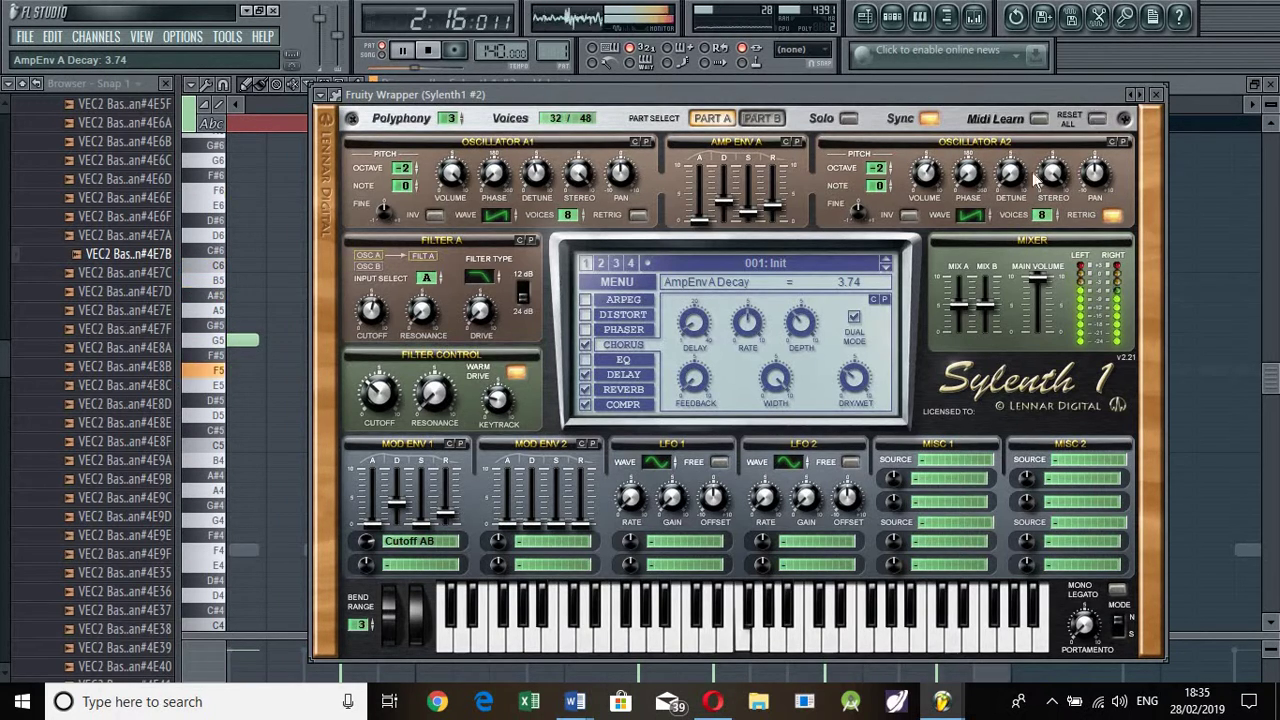
{"action": "left_click_drag", "start_coordinate": [727, 205], "coordinate": [728, 200]}
{"action": "scroll", "coordinate": [730, 207], "scroll_direction": "down", "scroll_amount": 2}
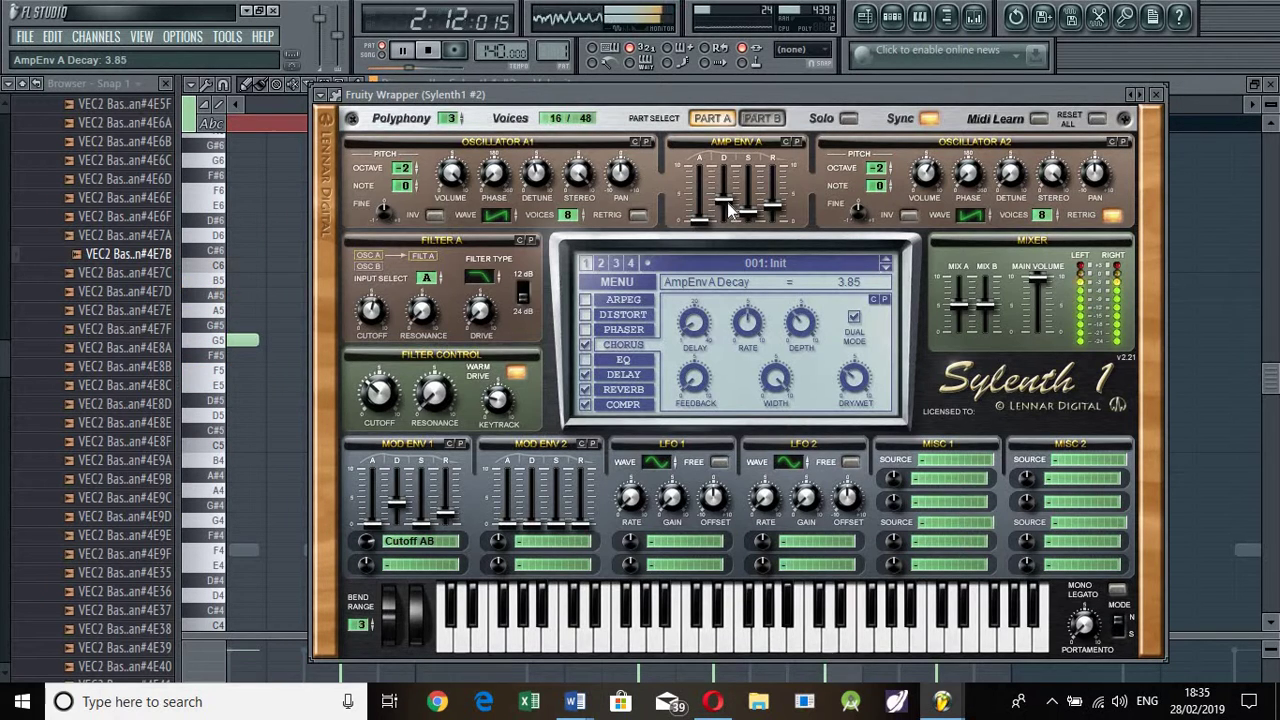
- Close the Sylenth1 #2 synth and its channel settings, and stop playback
{"action": "left_click", "coordinate": [1159, 95]}
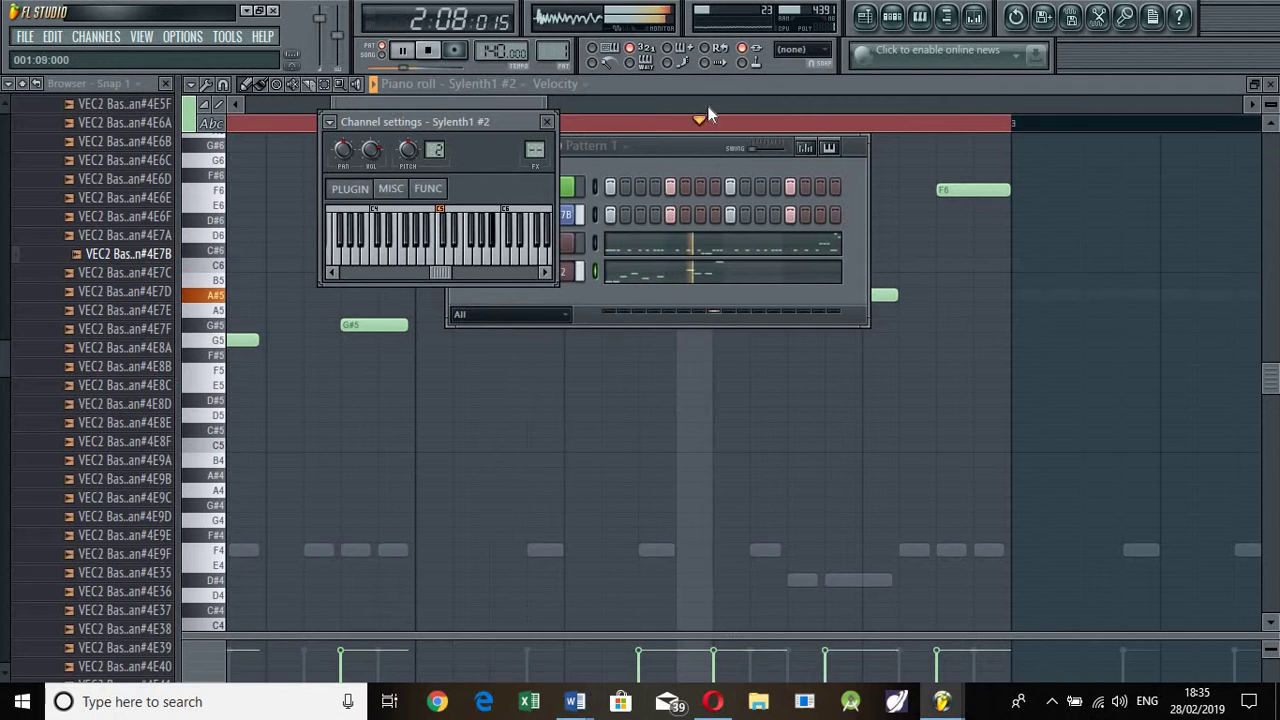
{"action": "key", "text": "space"}
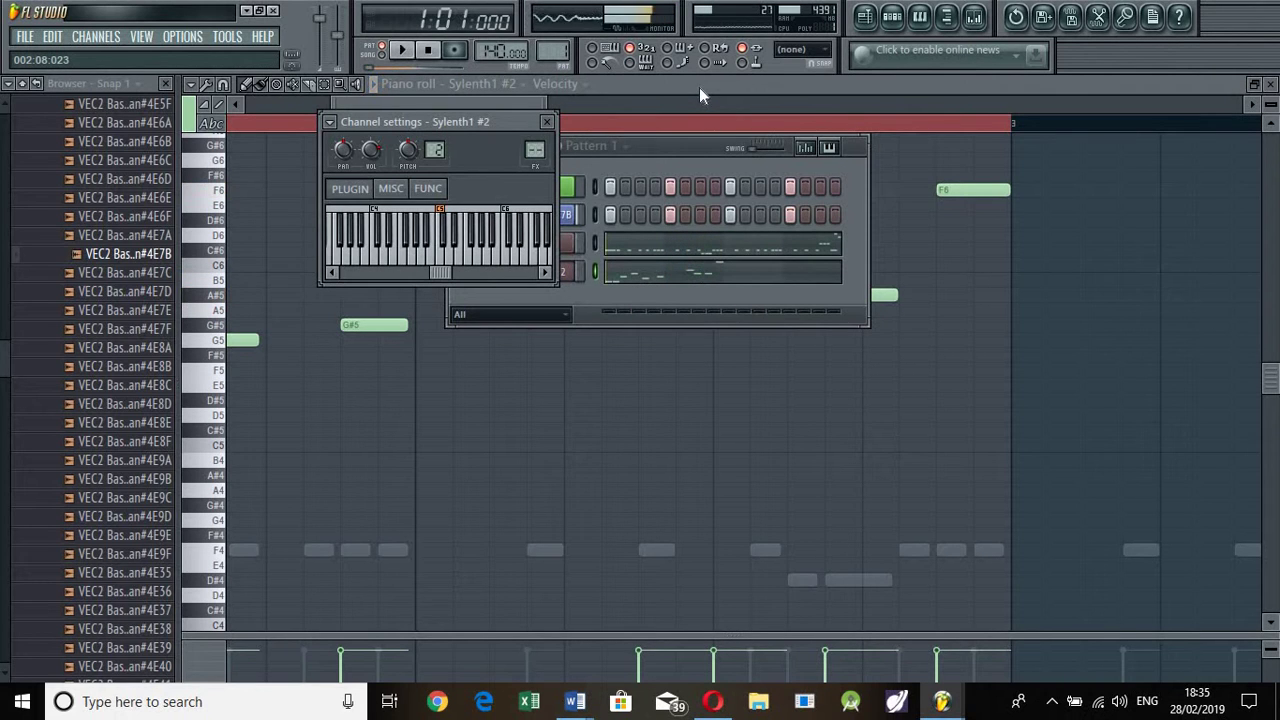
{"action": "left_click", "coordinate": [548, 122]}
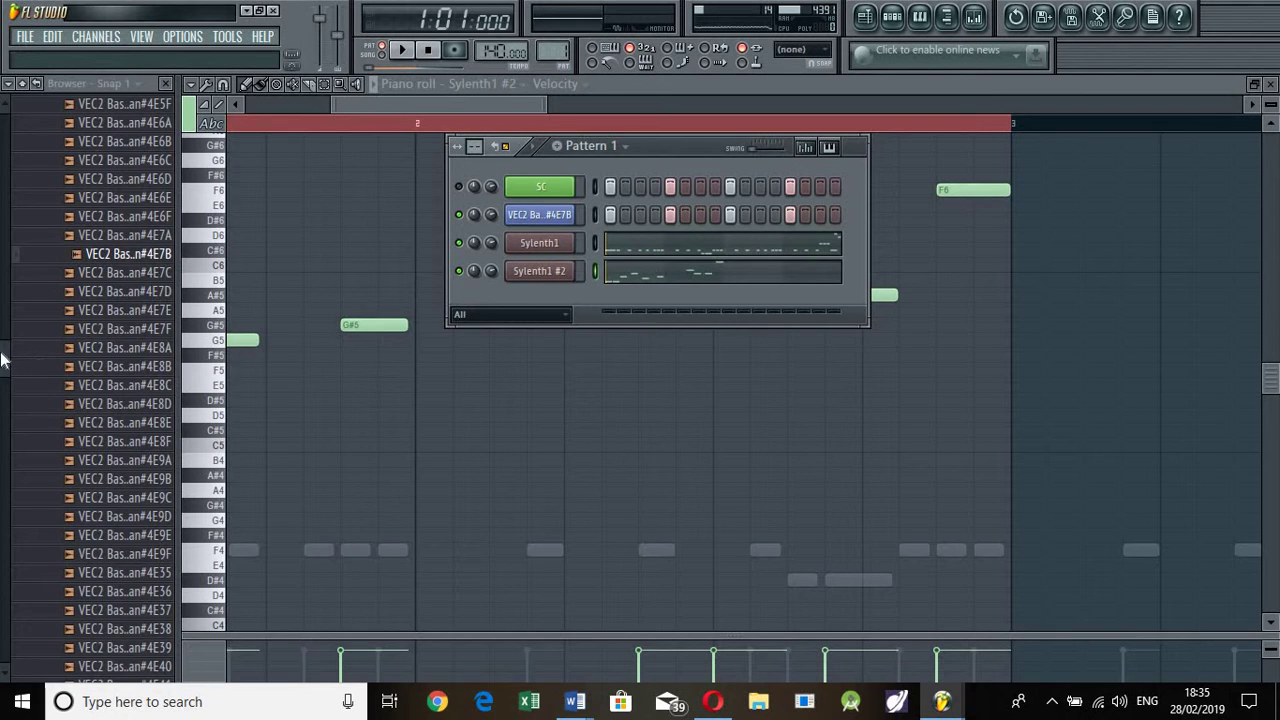
- Collapse the VEC2 UK kicks folder and open the PERCUSSION folder of the Vengeance vol-2 samples
{"action": "scroll", "coordinate": [107, 402], "scroll_direction": "up", "scroll_amount": 10}
{"action": "left_click", "coordinate": [112, 386]}
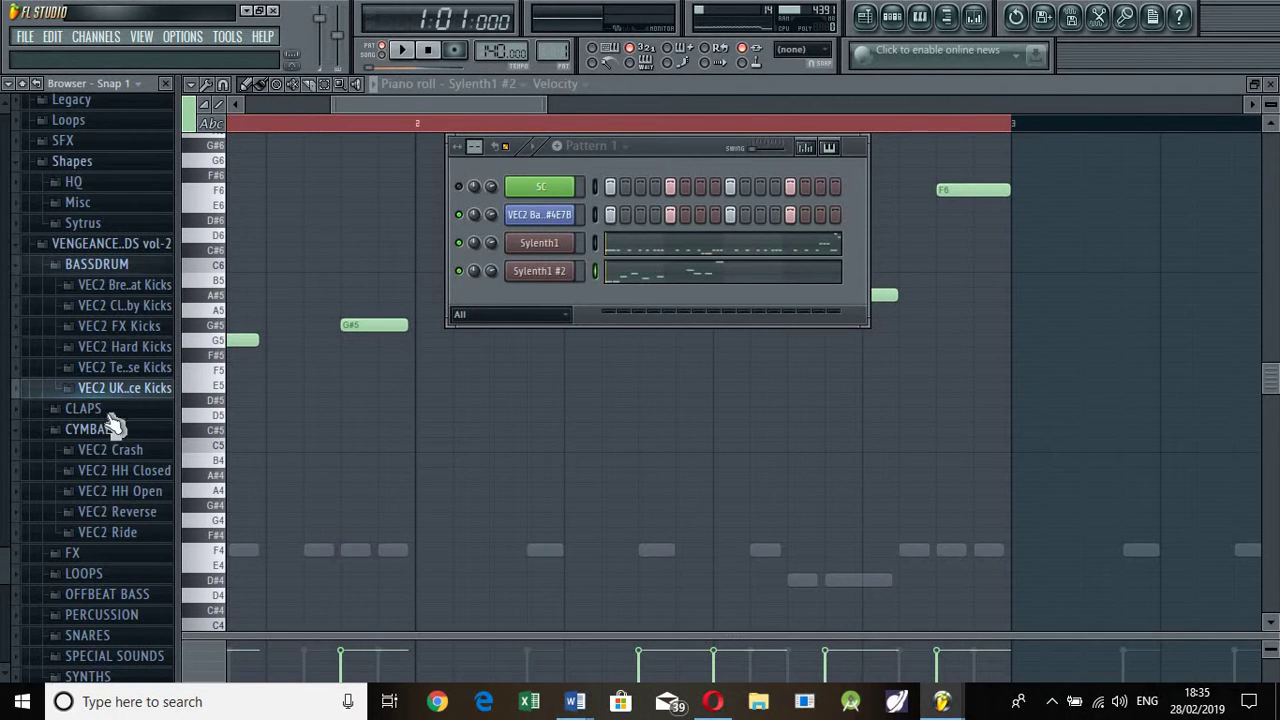
{"action": "scroll", "coordinate": [115, 530], "scroll_direction": "down", "scroll_amount": 2}
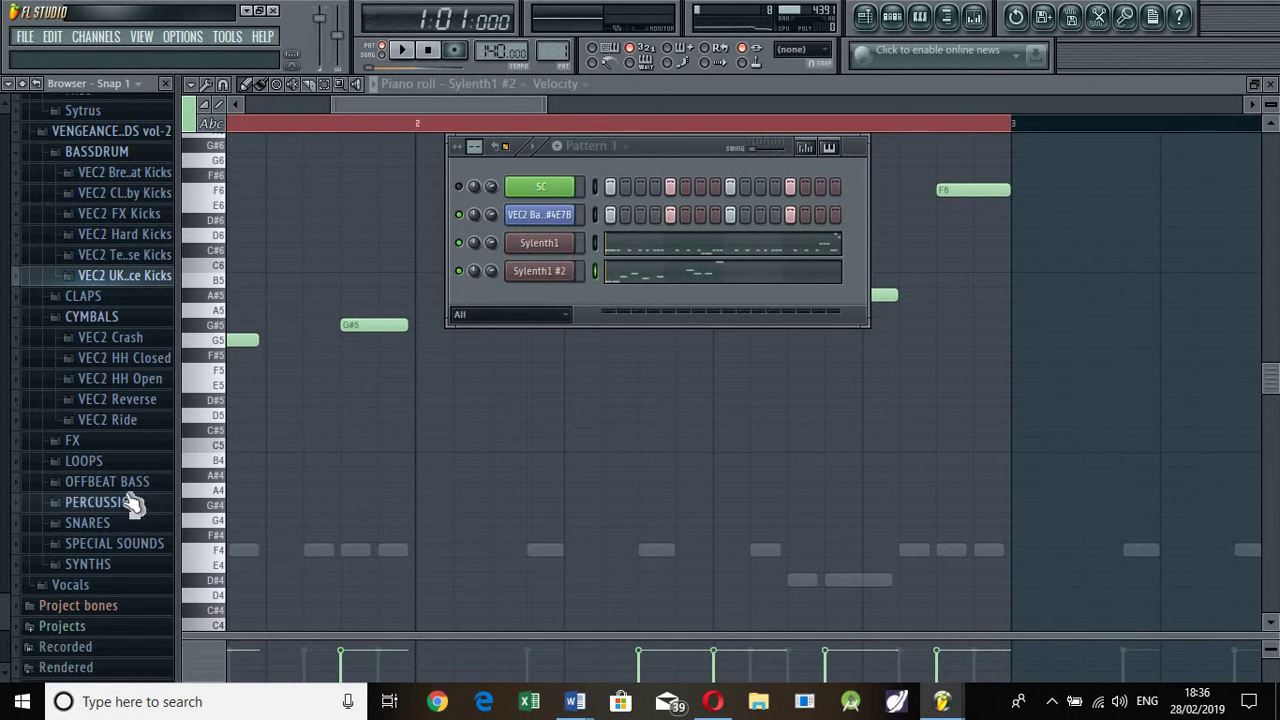
{"action": "left_click", "coordinate": [128, 505]}
- Audition a range of samples in the PERCUSSION folder, from VEC2 Percussion 05 up to 34
{"action": "left_click", "coordinate": [123, 329]}
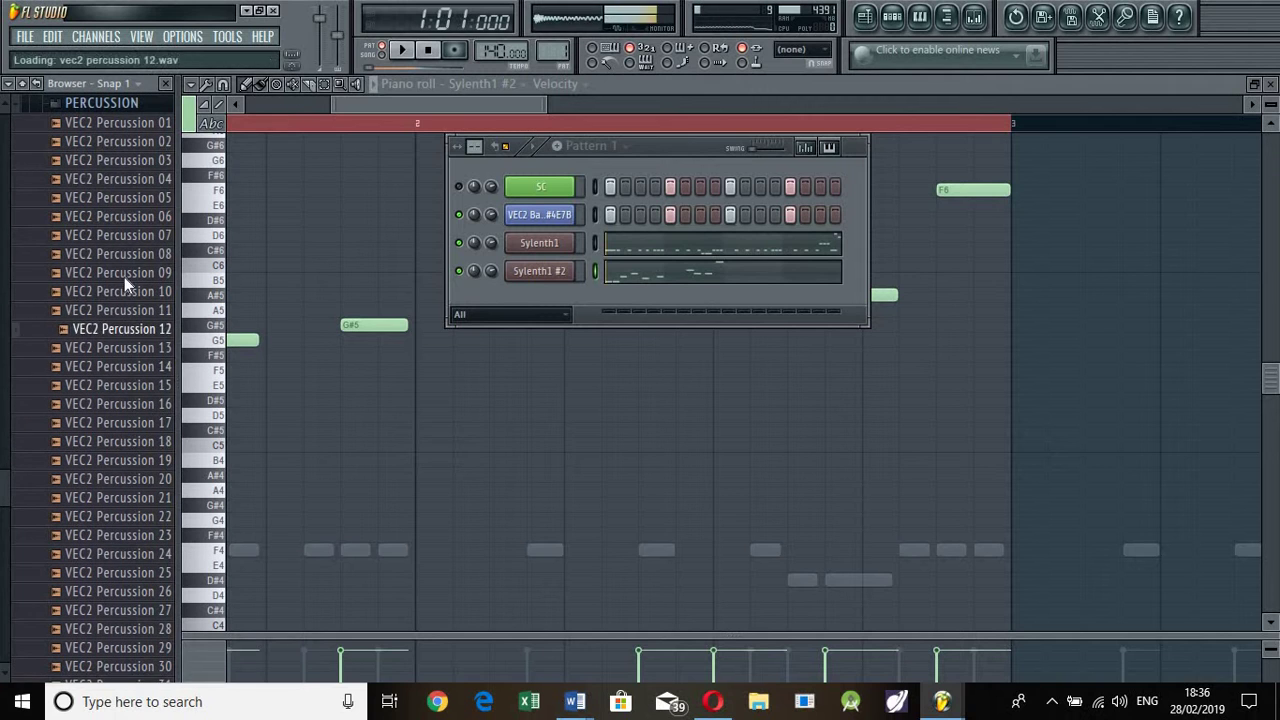
{"action": "left_click", "coordinate": [120, 254]}
{"action": "left_click", "coordinate": [117, 201]}
{"action": "key", "text": "space"}
{"action": "left_click", "coordinate": [117, 216]}
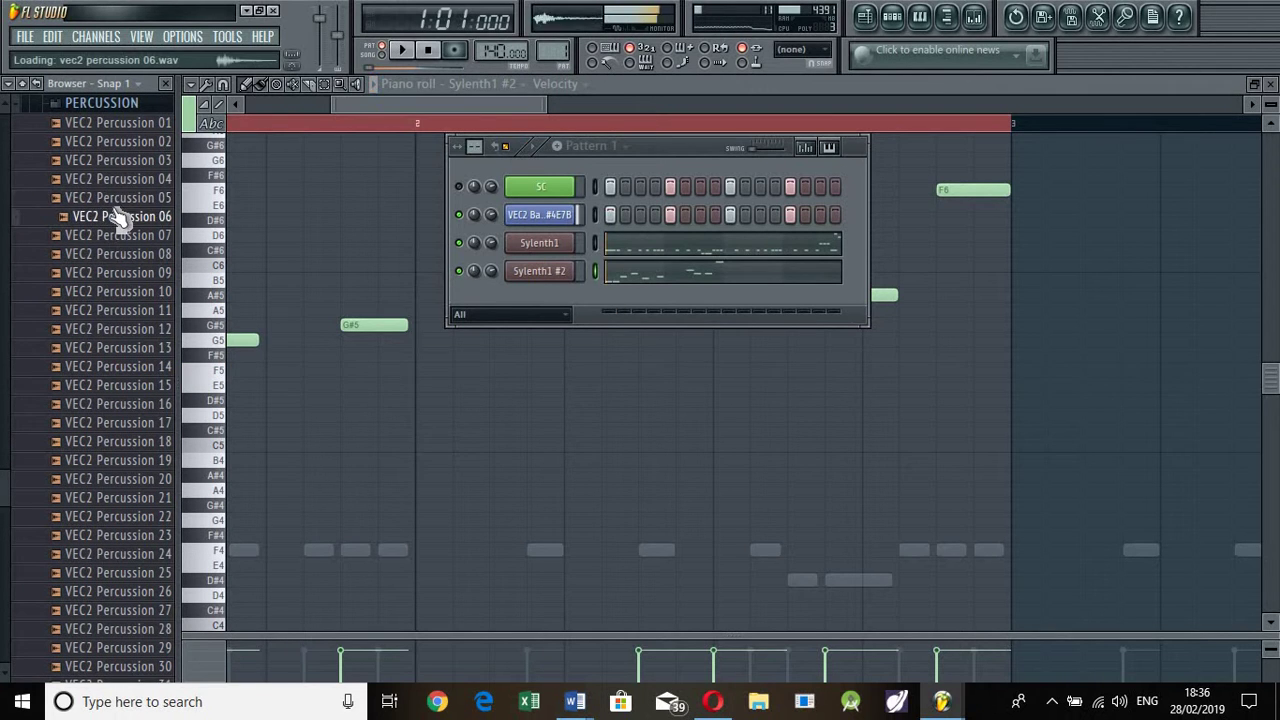
{"action": "left_click", "coordinate": [117, 201]}
{"action": "left_click", "coordinate": [109, 222]}
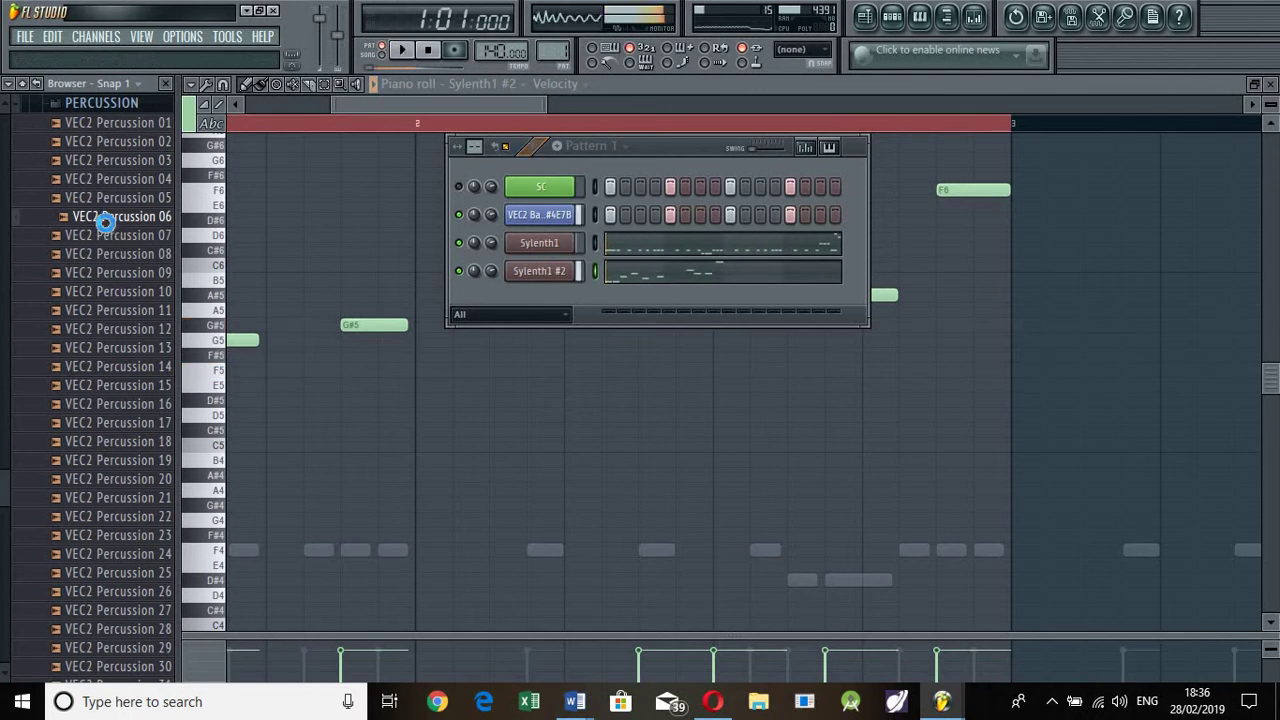
{"action": "left_click", "coordinate": [110, 291]}
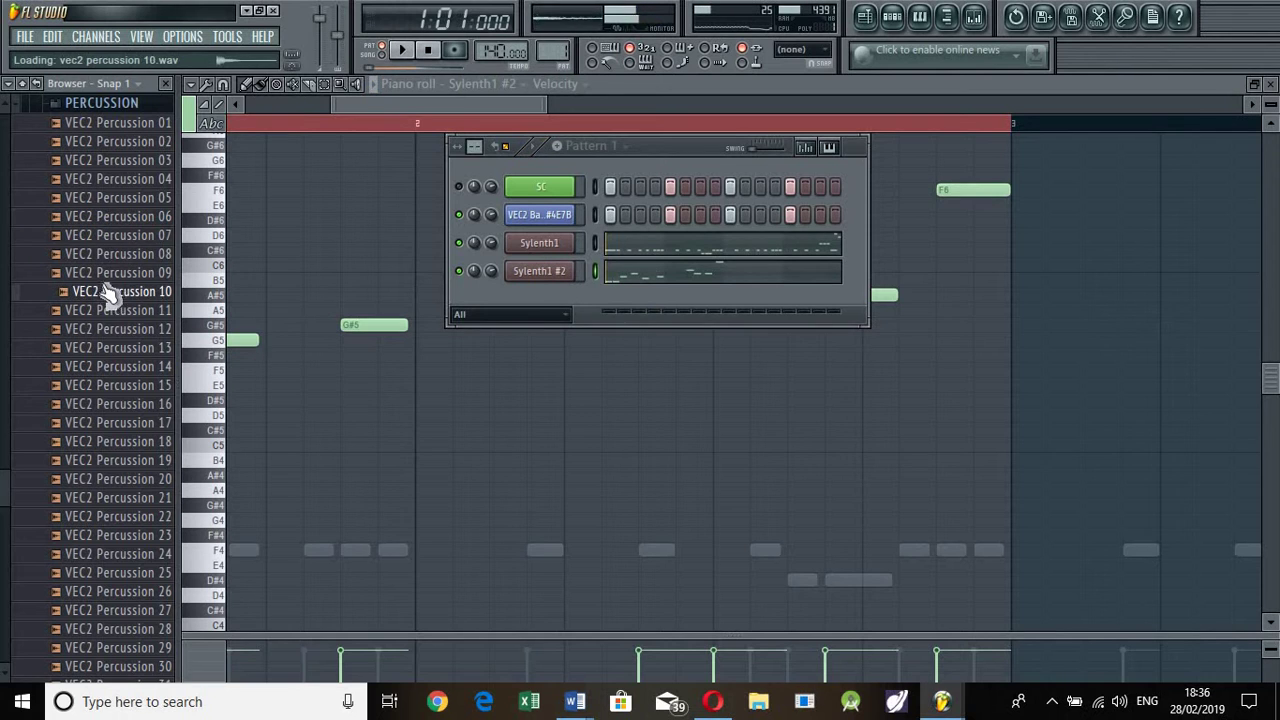
{"action": "left_click", "coordinate": [112, 461]}
{"action": "left_click", "coordinate": [115, 482]}
{"action": "left_click", "coordinate": [122, 464]}
{"action": "left_click", "coordinate": [115, 553]}
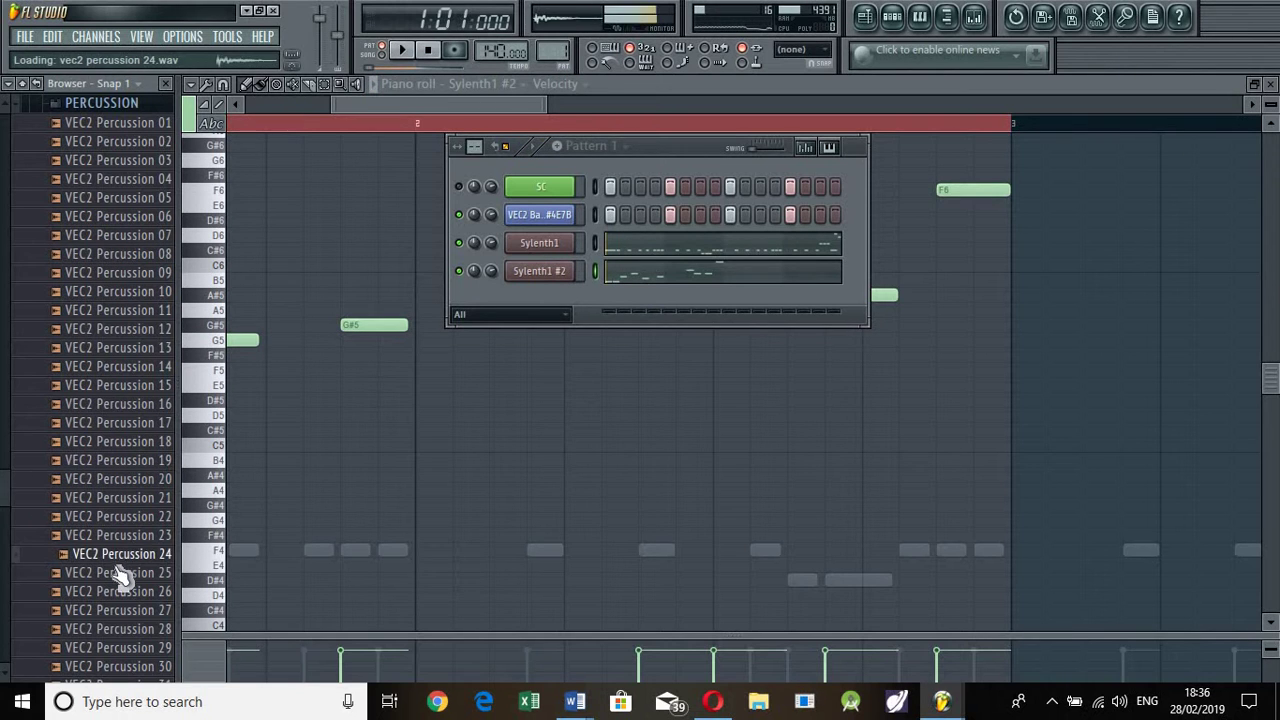
{"action": "left_click_drag", "start_coordinate": [120, 571], "coordinate": [122, 590]}
{"action": "scroll", "coordinate": [105, 560], "scroll_direction": "down", "scroll_amount": 4}
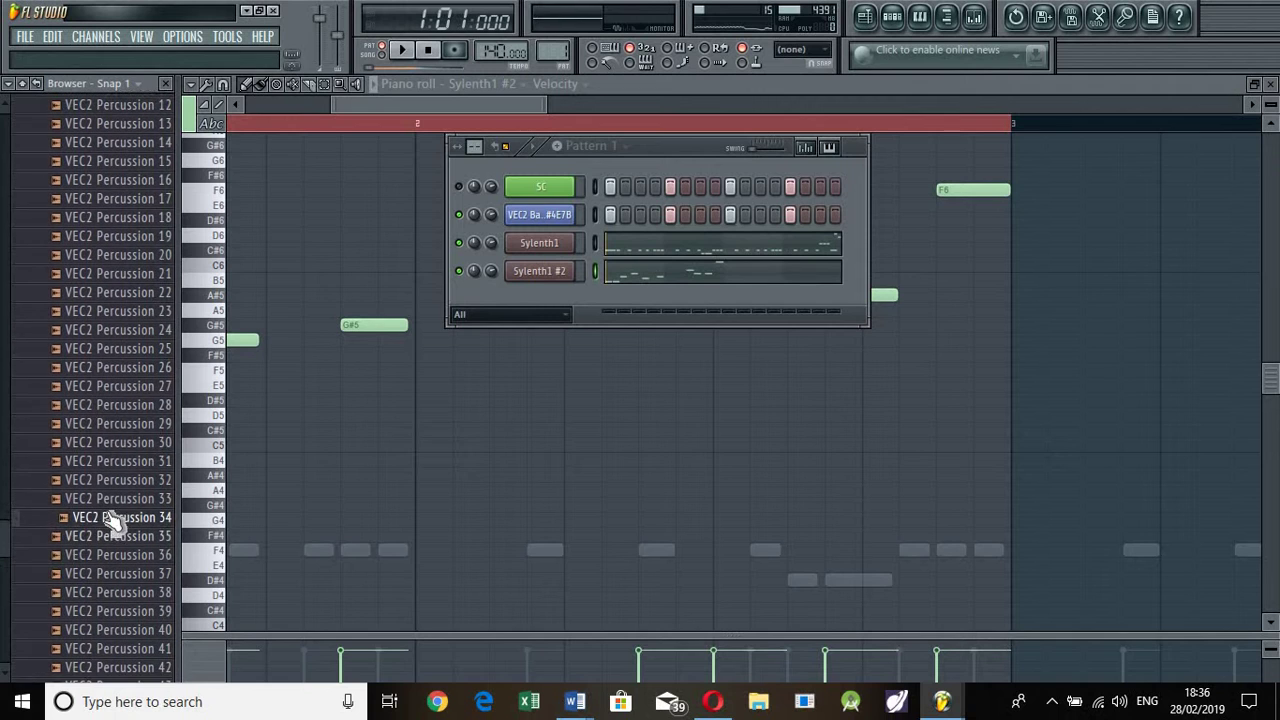
- Compare the samples around VEC2 Percussion 27 and add VEC2 Percussion 28 as a new channel below Sylenth1 #2
{"action": "left_click", "coordinate": [118, 423]}
{"action": "left_click", "coordinate": [126, 404]}
{"action": "left_click", "coordinate": [126, 386]}
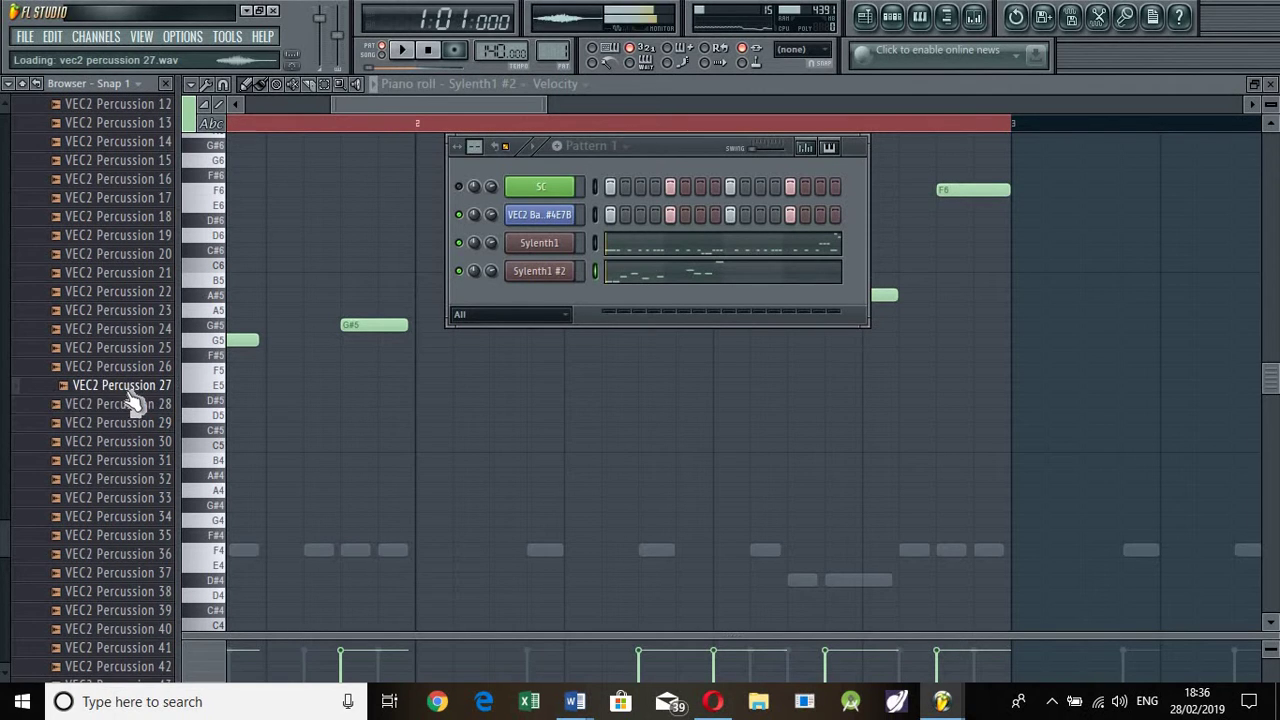
{"action": "left_click", "coordinate": [135, 405]}
{"action": "left_click_drag", "start_coordinate": [509, 268], "coordinate": [640, 331]}
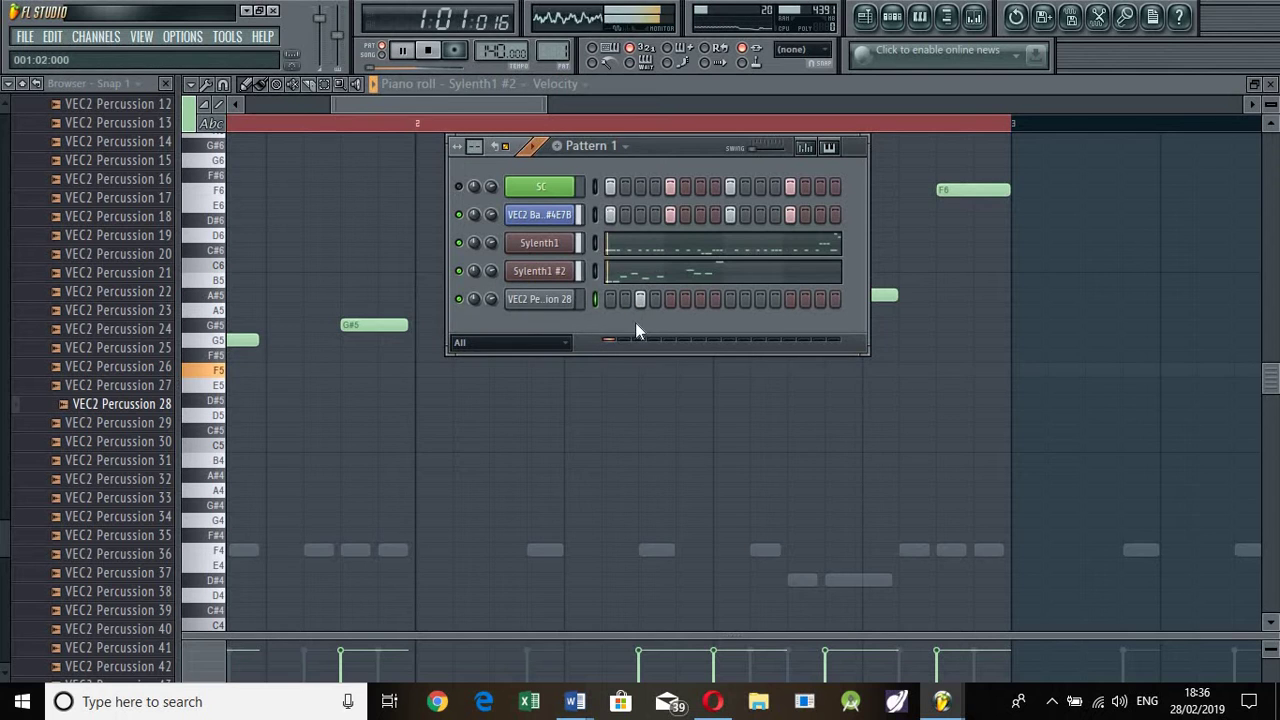
- Program the Percussion 28 channel with hits on steps 4 and 7, clearing step 3, and play the pattern
{"action": "key", "text": "space"}
{"action": "left_click", "coordinate": [642, 302]}
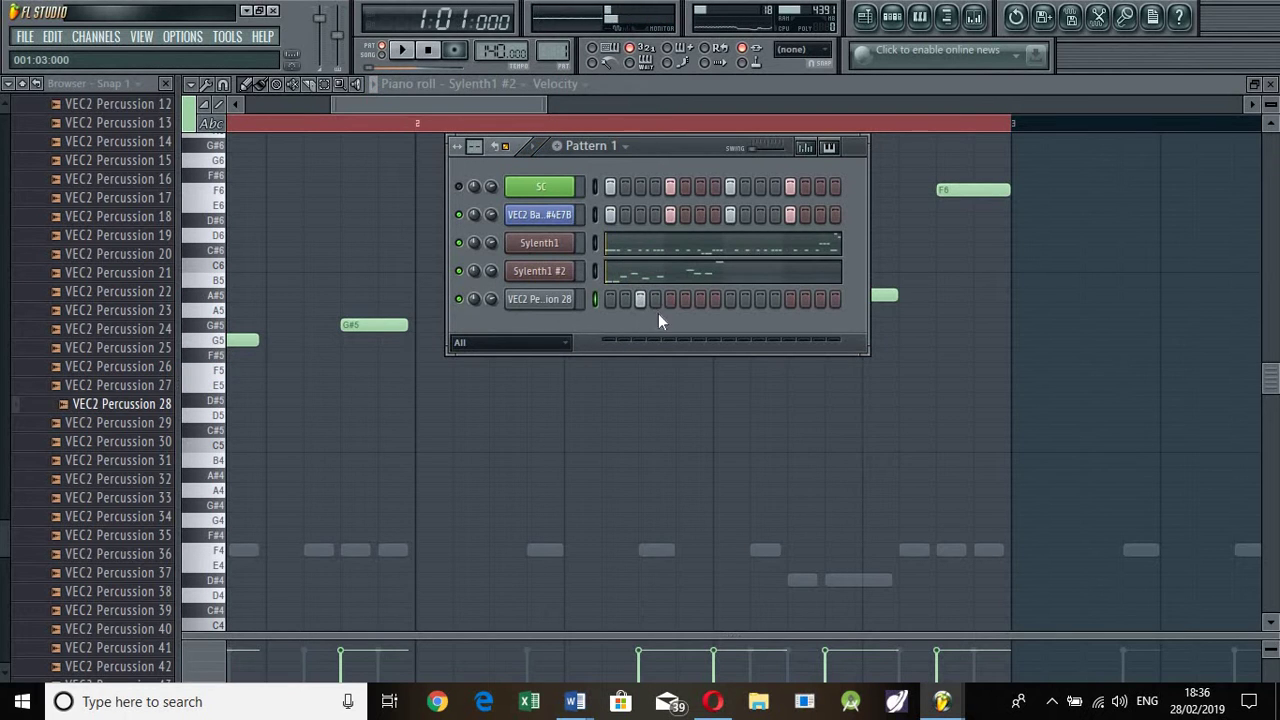
{"action": "right_click", "coordinate": [639, 304]}
{"action": "left_click", "coordinate": [653, 304]}
{"action": "key", "text": "space"}
{"action": "left_click", "coordinate": [700, 299]}
{"action": "key", "text": "space"}
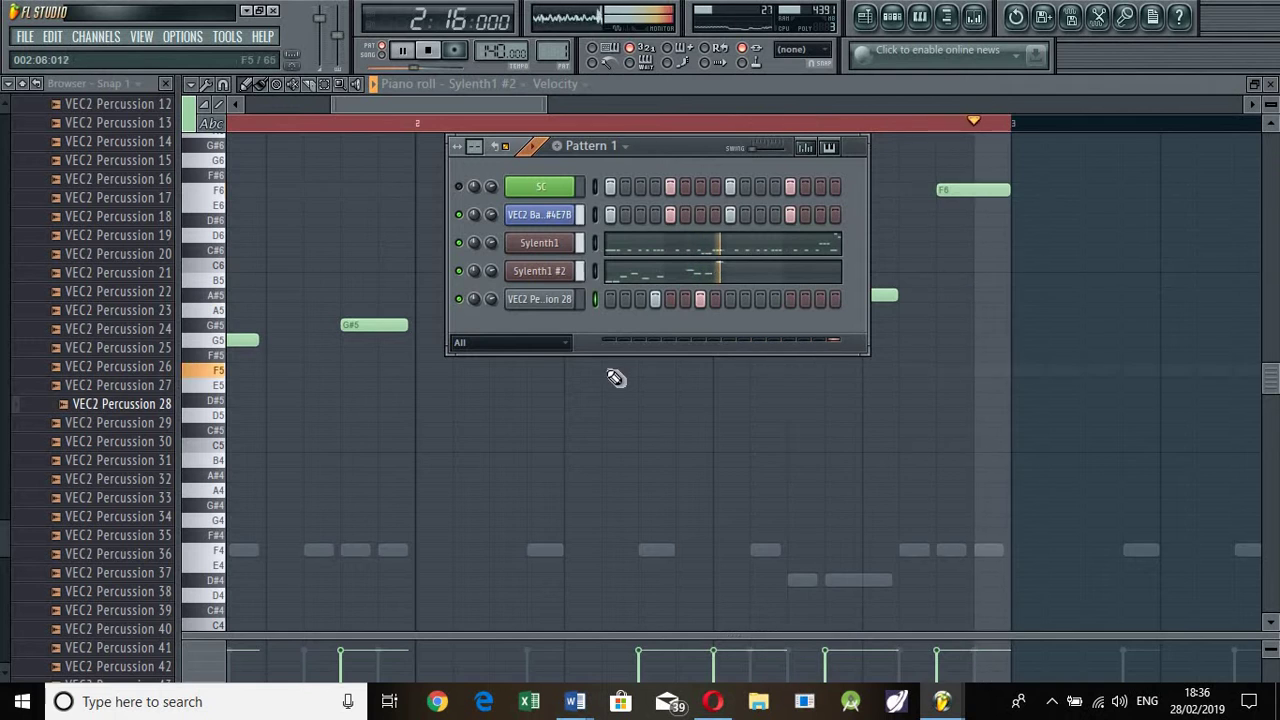
- Raise the fade-out of the Percussion 28 sample to soften its tail and close its channel settings
{"action": "left_click", "coordinate": [540, 299]}
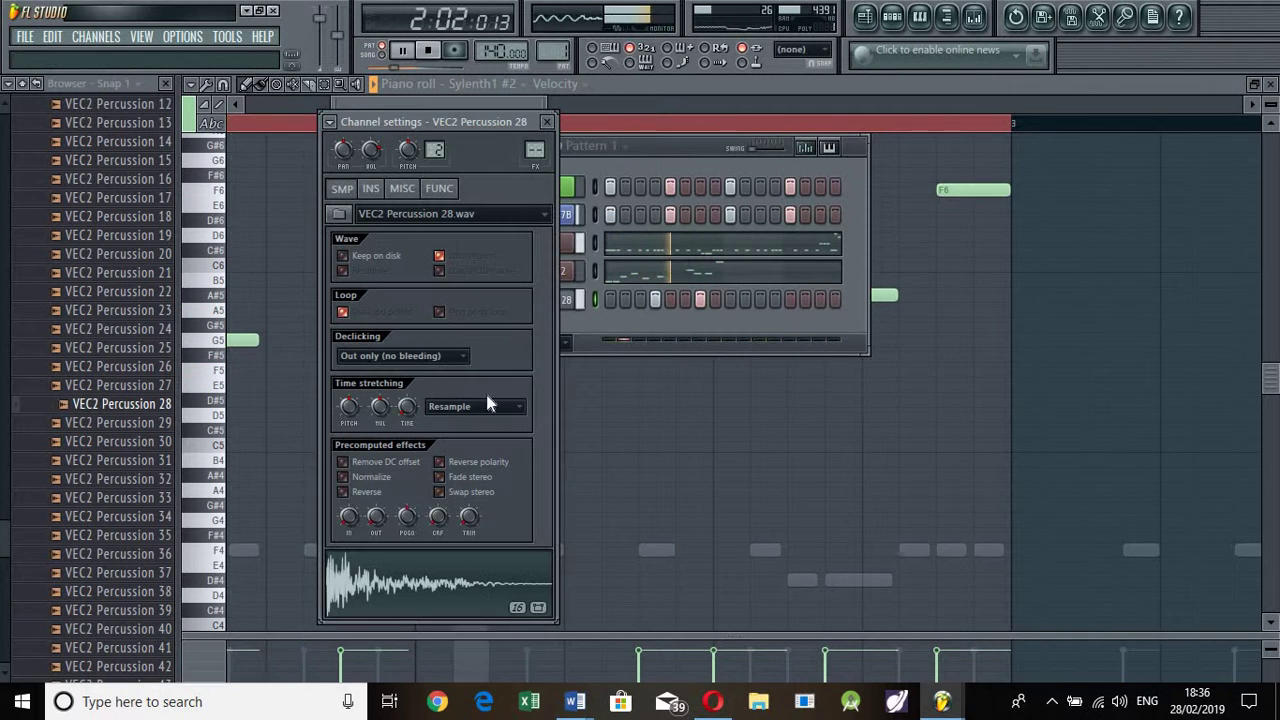
{"action": "left_click_drag", "start_coordinate": [376, 517], "coordinate": [349, 508]}
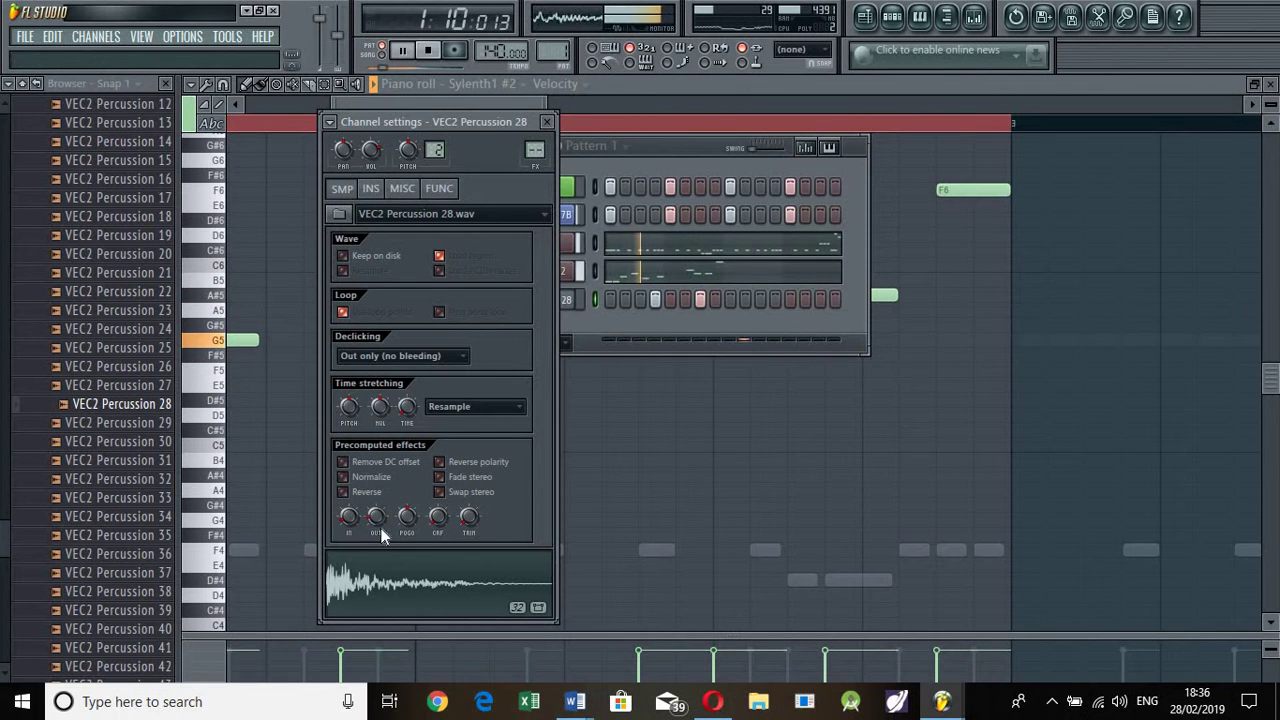
{"action": "left_click", "coordinate": [549, 122]}
- Audition further percussion samples against the playing pattern, including VEC2 Percussion 14, 15, 19, 31, 33 and 35
{"action": "left_click", "coordinate": [125, 496]}
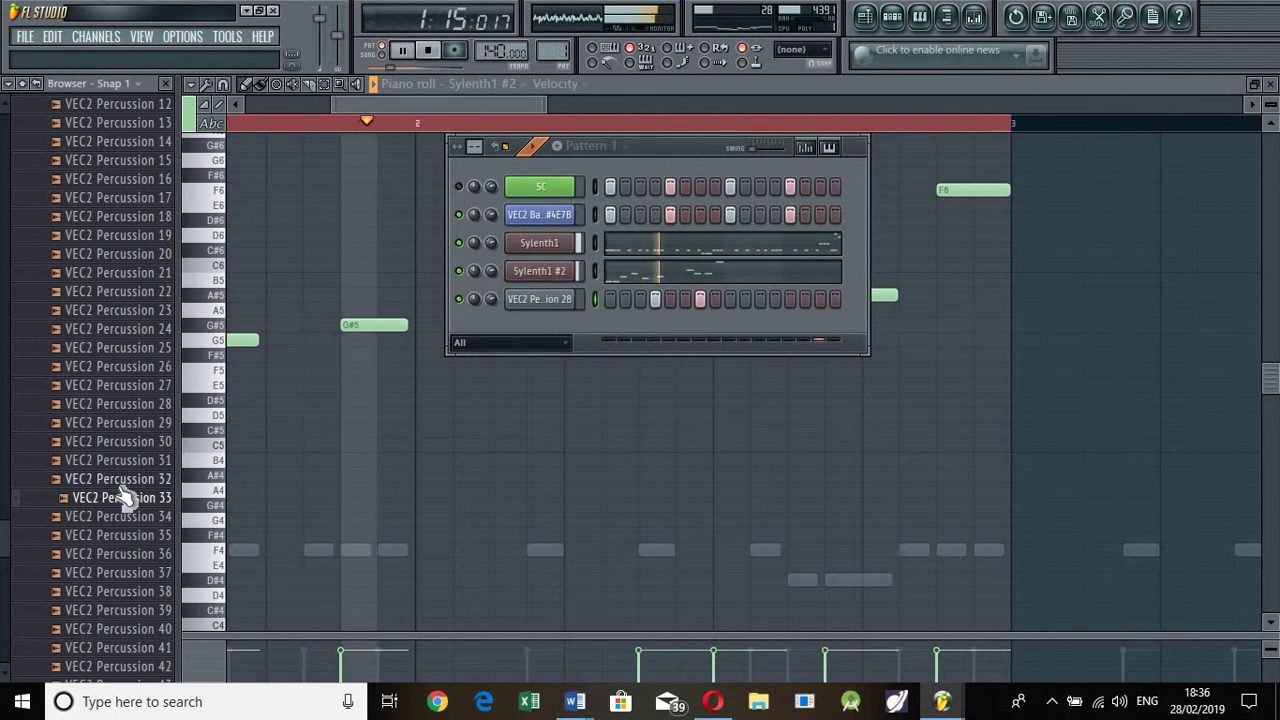
{"action": "left_click", "coordinate": [118, 479]}
{"action": "left_click", "coordinate": [119, 463]}
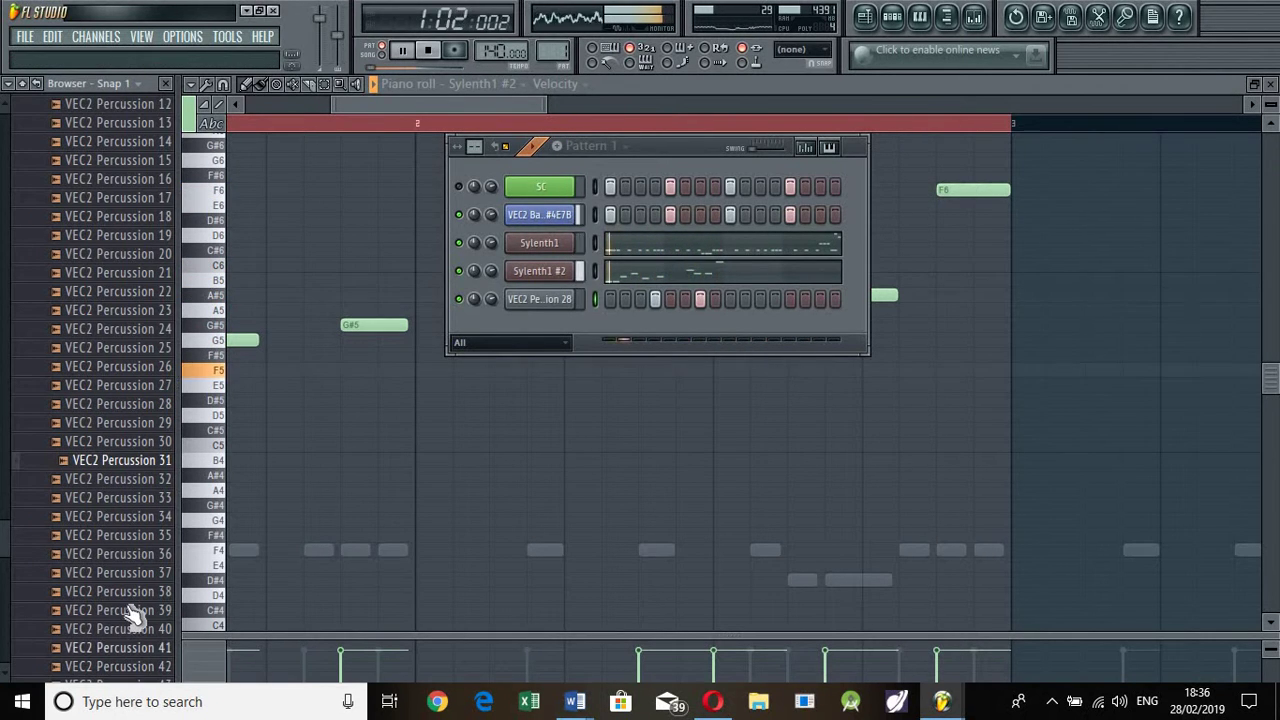
{"action": "left_click", "coordinate": [125, 555]}
{"action": "left_click", "coordinate": [125, 537]}
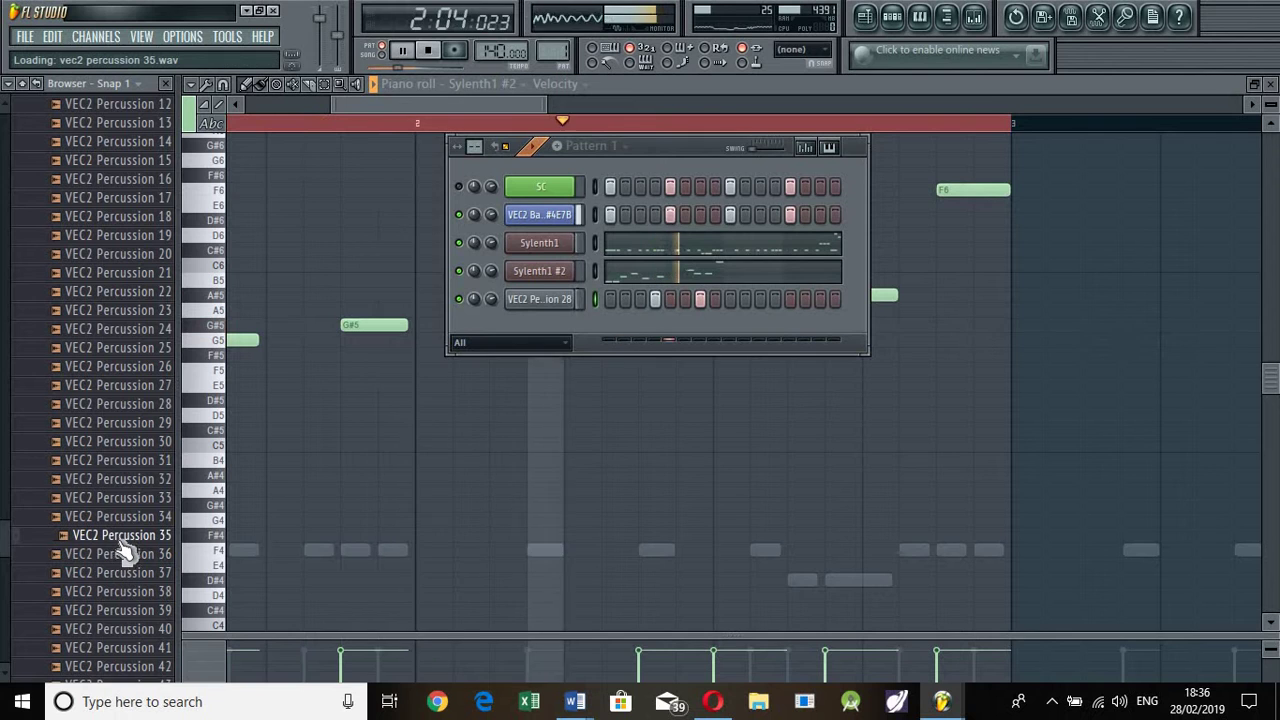
{"action": "left_click", "coordinate": [140, 145]}
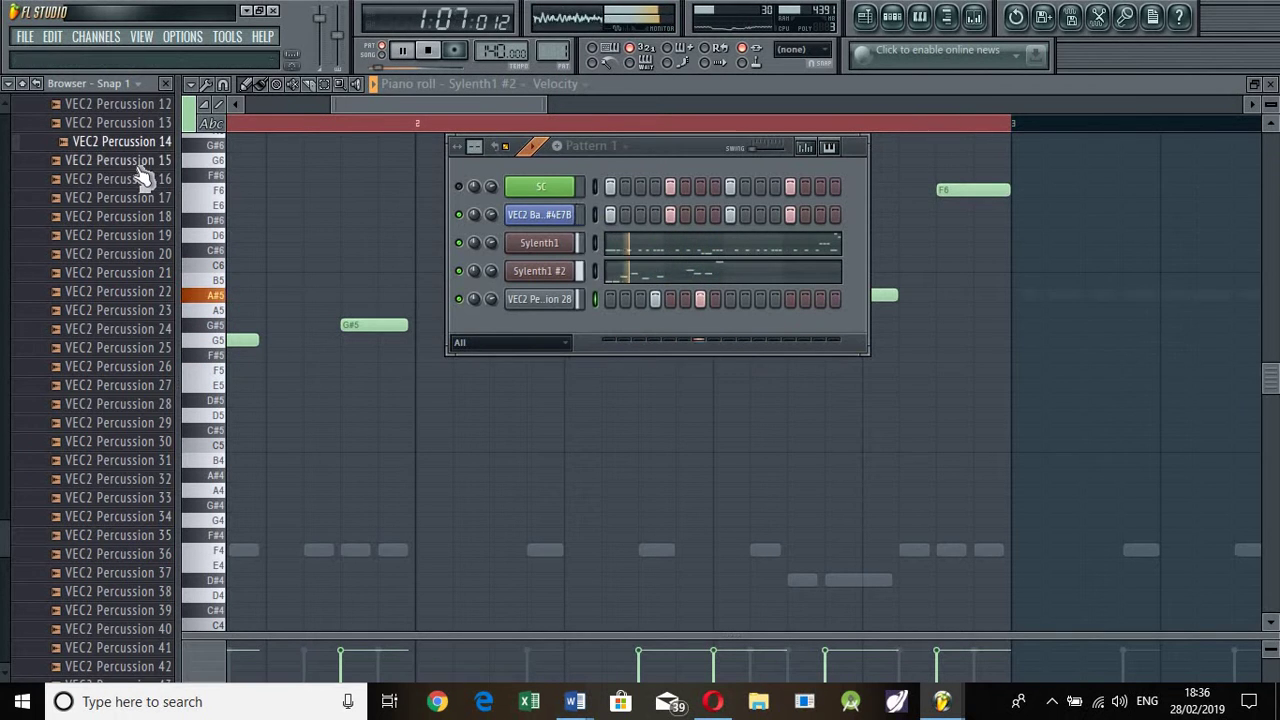
{"action": "left_click", "coordinate": [140, 162]}
{"action": "left_click", "coordinate": [143, 200]}
{"action": "scroll", "coordinate": [103, 340], "scroll_direction": "down", "scroll_amount": 4}
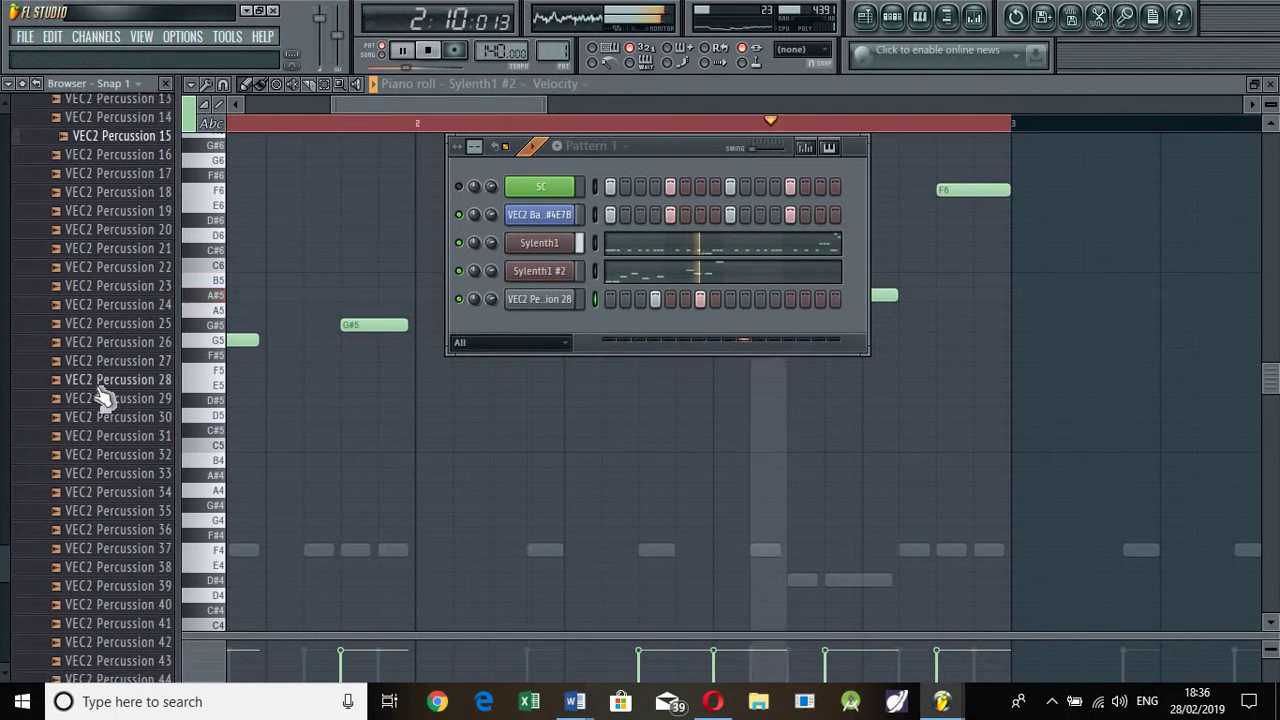
{"action": "left_click", "coordinate": [125, 650]}
{"action": "scroll", "coordinate": [123, 172], "scroll_direction": "up", "scroll_amount": 2}
{"action": "left_click", "coordinate": [130, 160]}
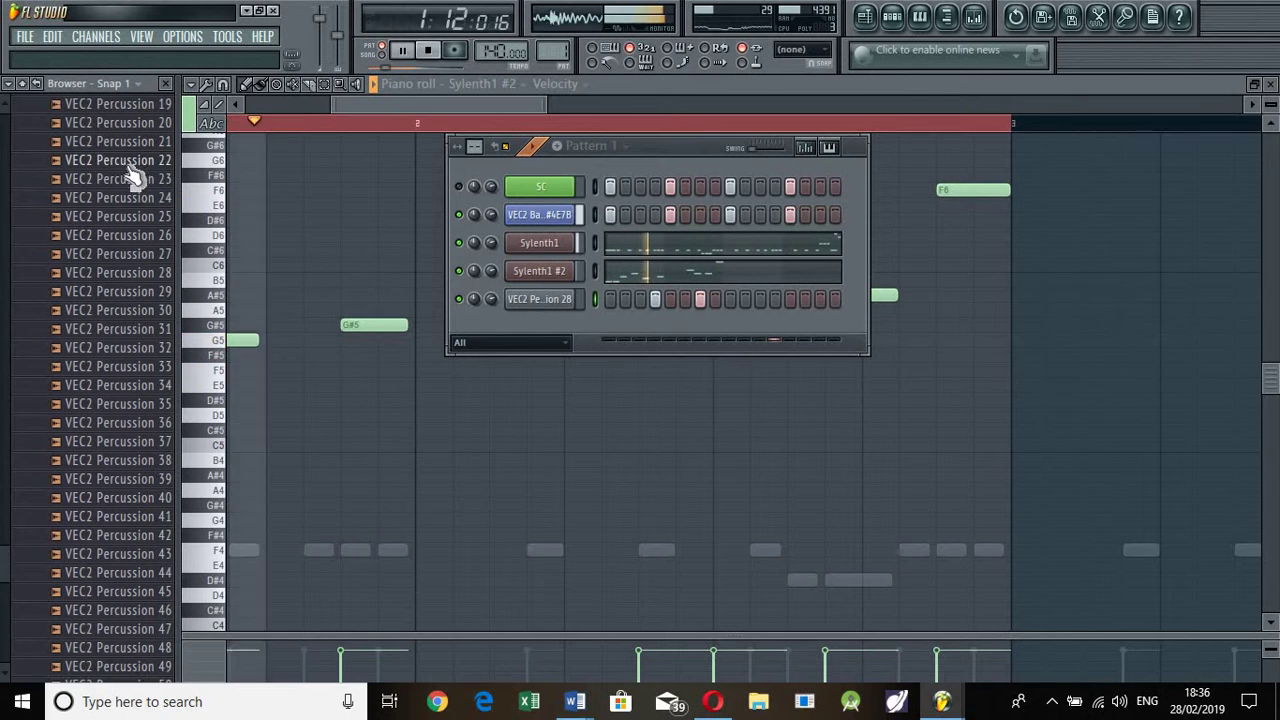
{"action": "left_click", "coordinate": [130, 123]}
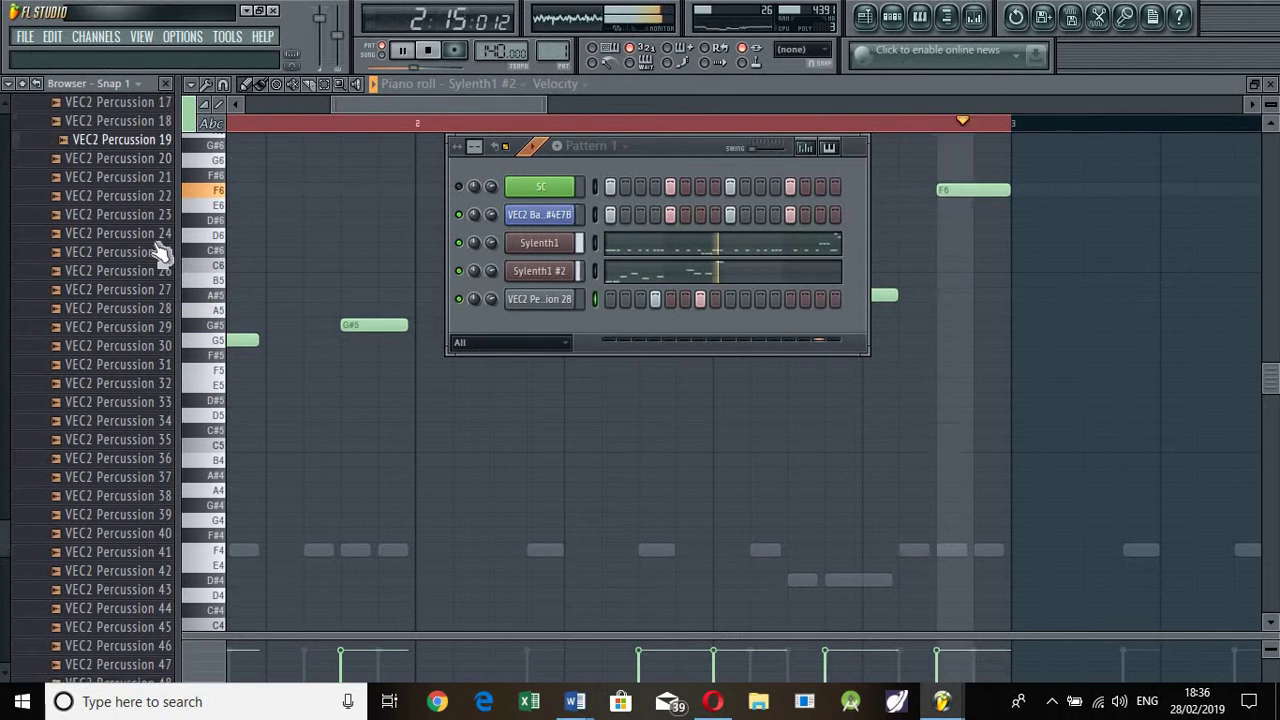
- Add VEC2 Percussion 16 as a new channel, open its channel settings and stop playback
{"action": "scroll", "coordinate": [135, 200], "scroll_direction": "up", "scroll_amount": 2}
{"action": "left_click_drag", "start_coordinate": [133, 183], "coordinate": [535, 344]}
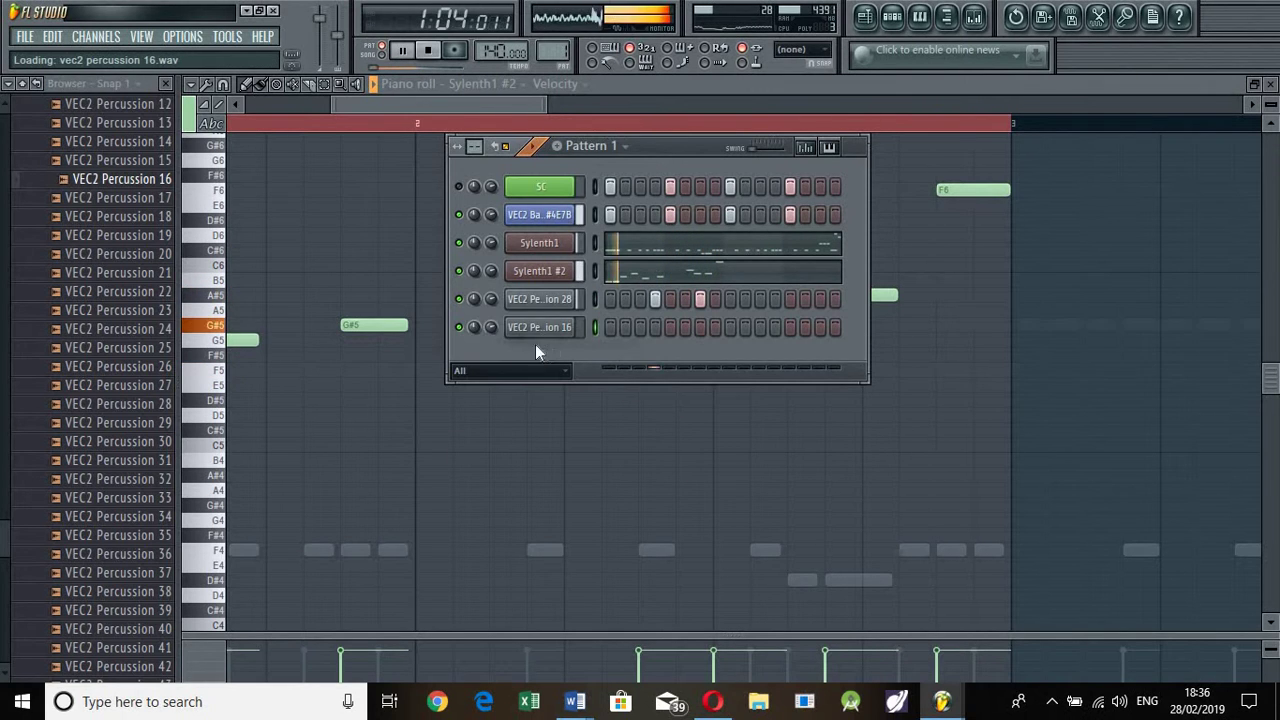
{"action": "left_click", "coordinate": [538, 334]}
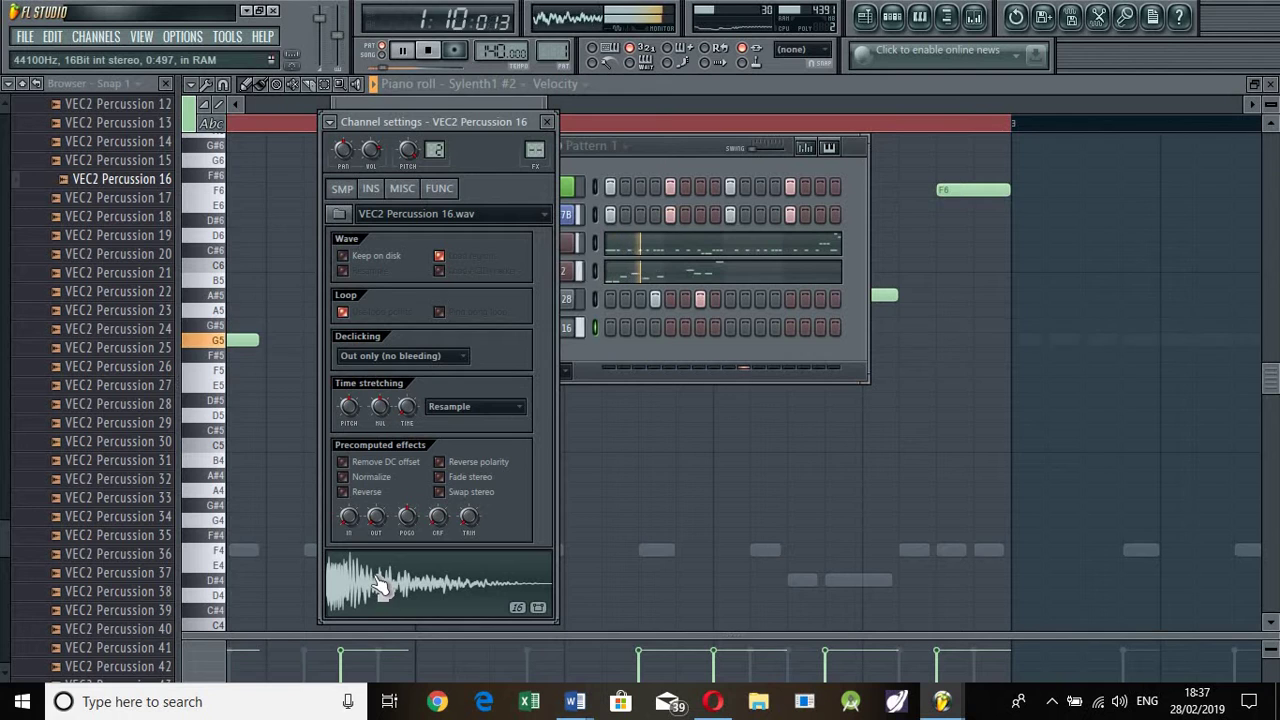
{"action": "key", "text": "space"}
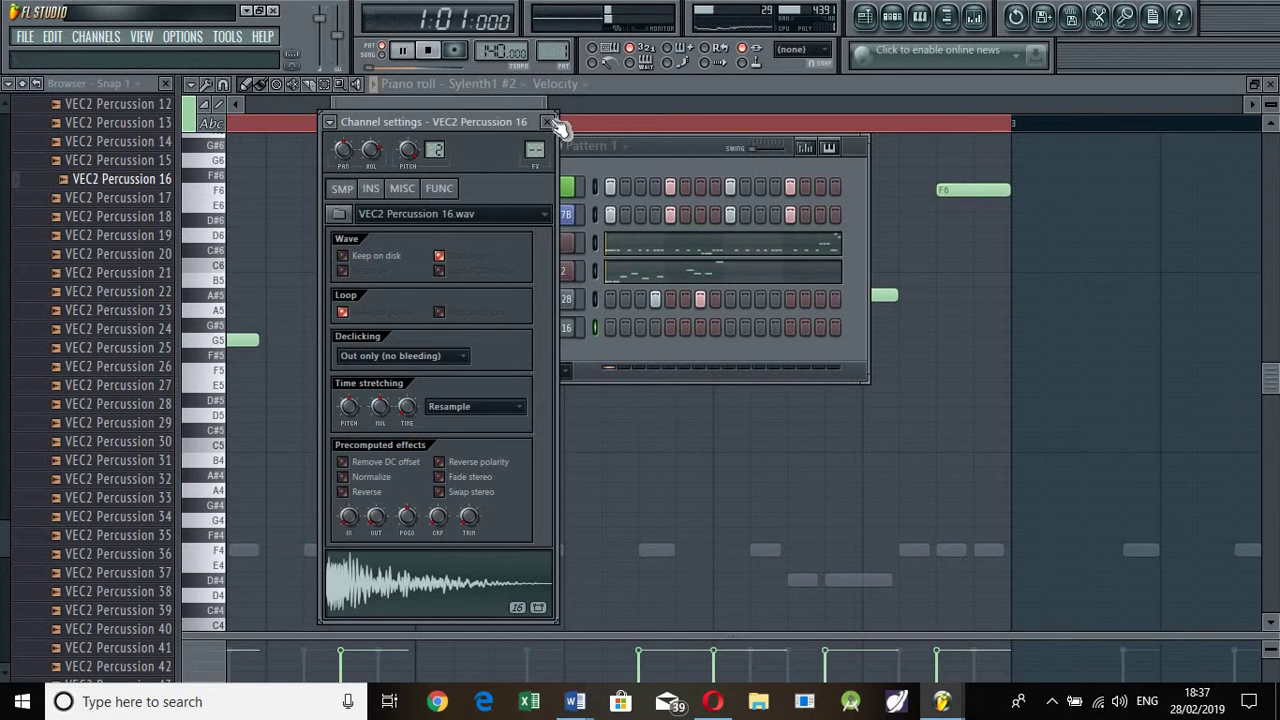
- Fill the Percussion 16 channel with a hit on every 4th step
{"action": "left_click", "coordinate": [565, 333]}
{"action": "right_click", "coordinate": [559, 332]}
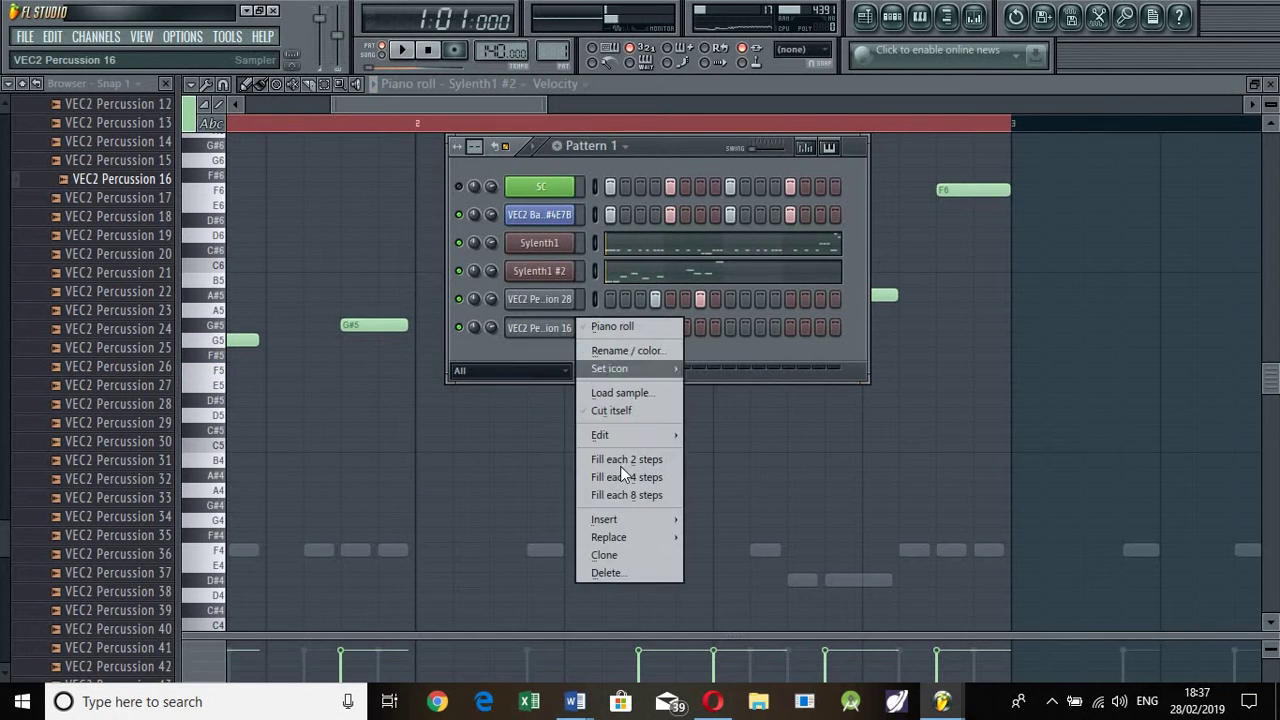
{"action": "left_click", "coordinate": [624, 474]}
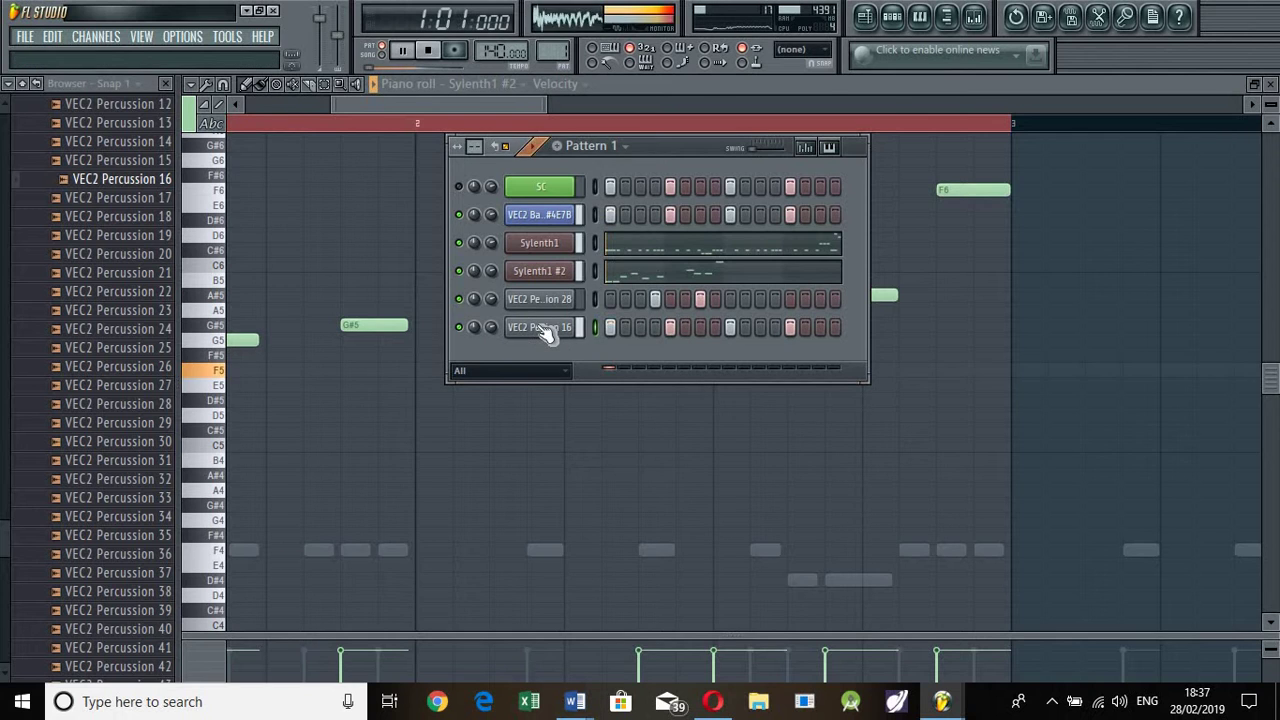
- Shorten the Percussion 16 sample's tail by raising its fade-out during playback, and close its channel settings
{"action": "left_click", "coordinate": [543, 328]}
{"action": "left_click_drag", "start_coordinate": [376, 516], "coordinate": [376, 492]}
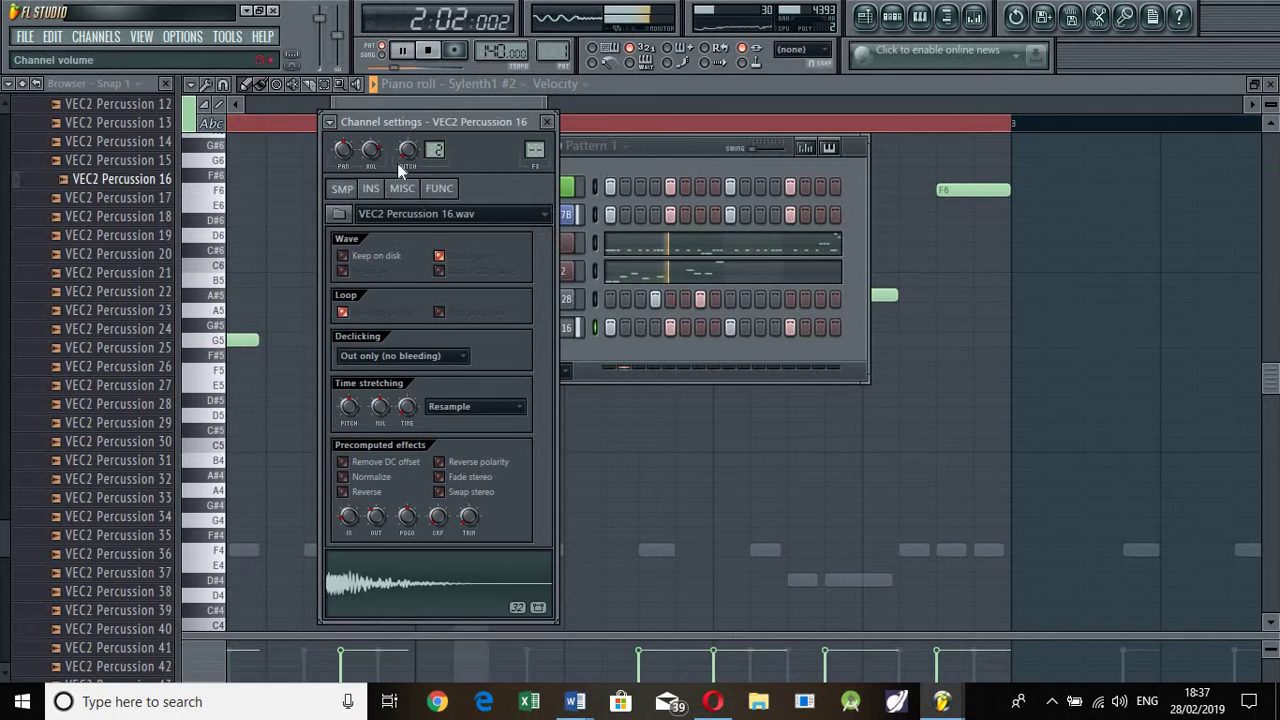
{"action": "left_click_drag", "start_coordinate": [410, 150], "coordinate": [424, 157]}
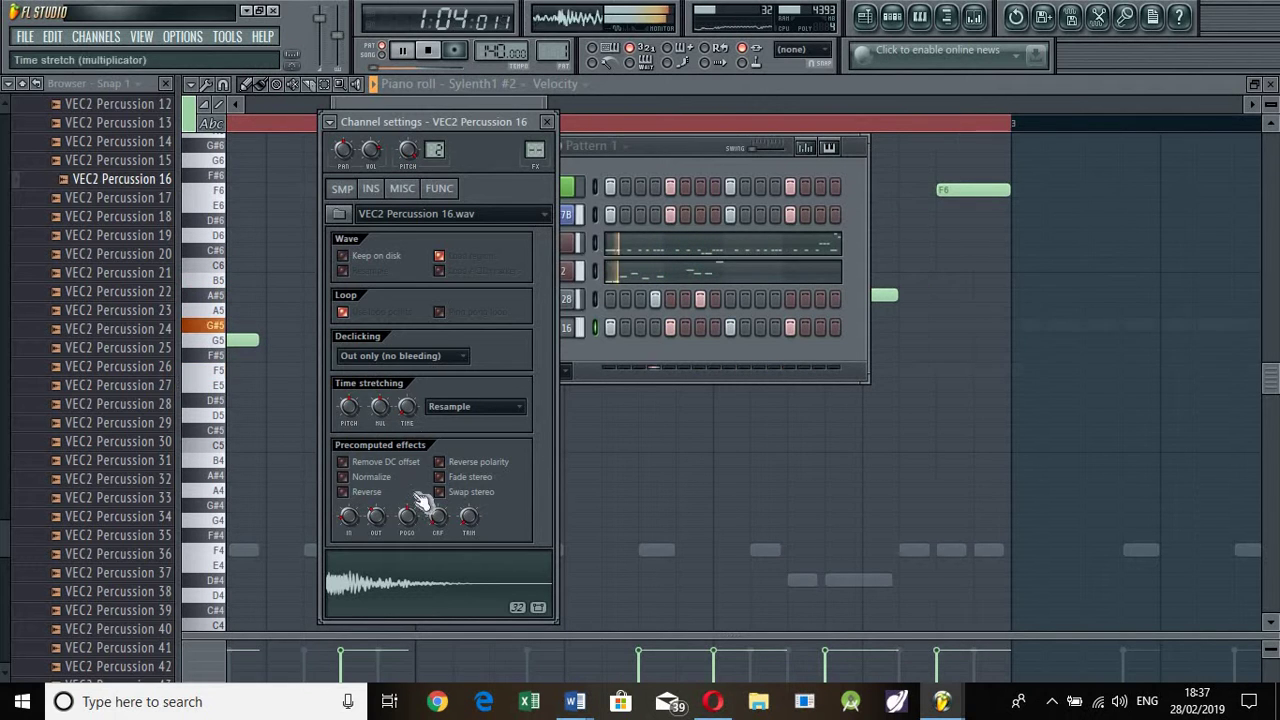
{"action": "left_click_drag", "start_coordinate": [375, 520], "coordinate": [375, 490]}
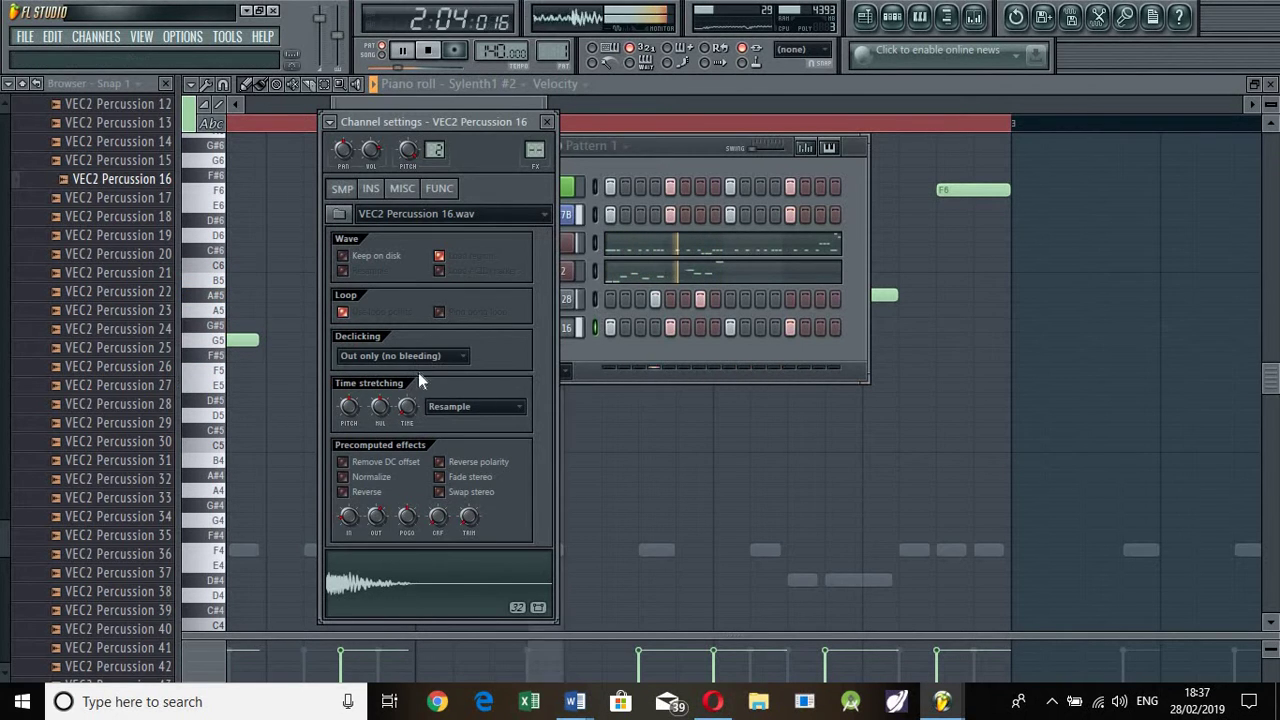
{"action": "left_click", "coordinate": [547, 122]}
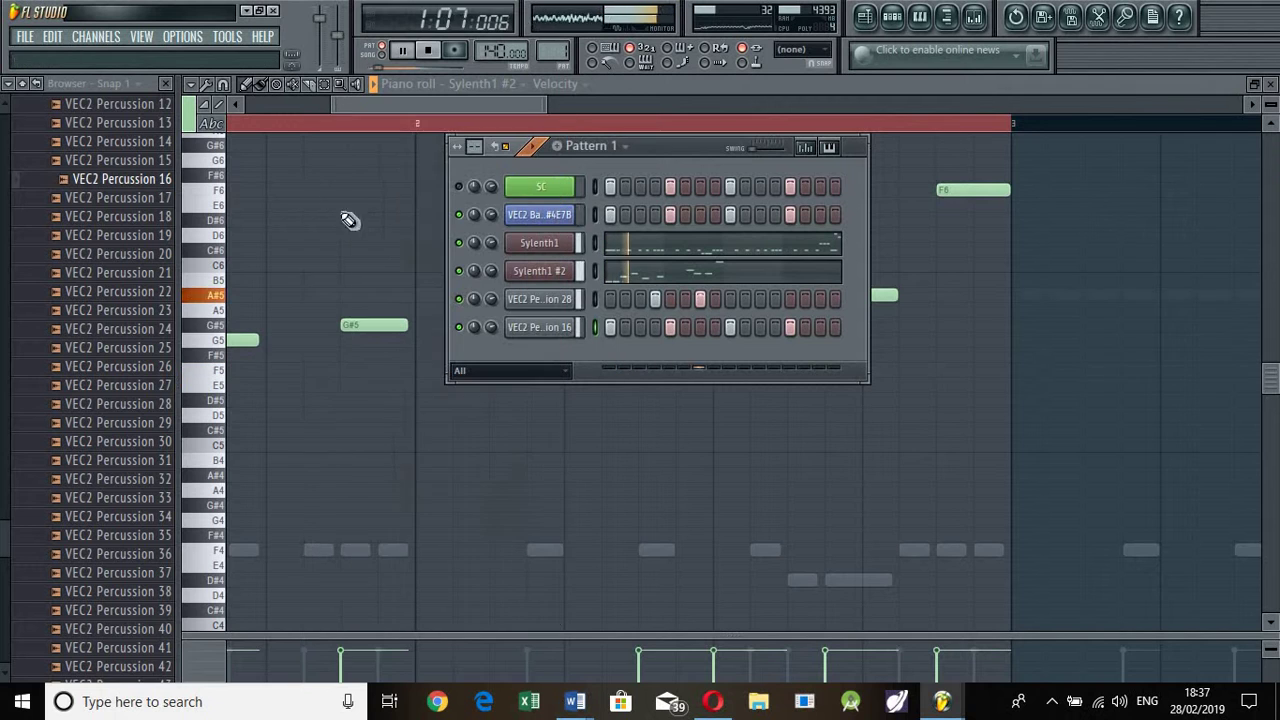
- Collapse the PERCUSSION folder and open the VEC2 HH Closed folder under CYMBALS
{"action": "scroll", "coordinate": [4, 400], "scroll_direction": "up", "scroll_amount": 5}
{"action": "scroll", "coordinate": [4, 400], "scroll_direction": "up", "scroll_amount": 5}
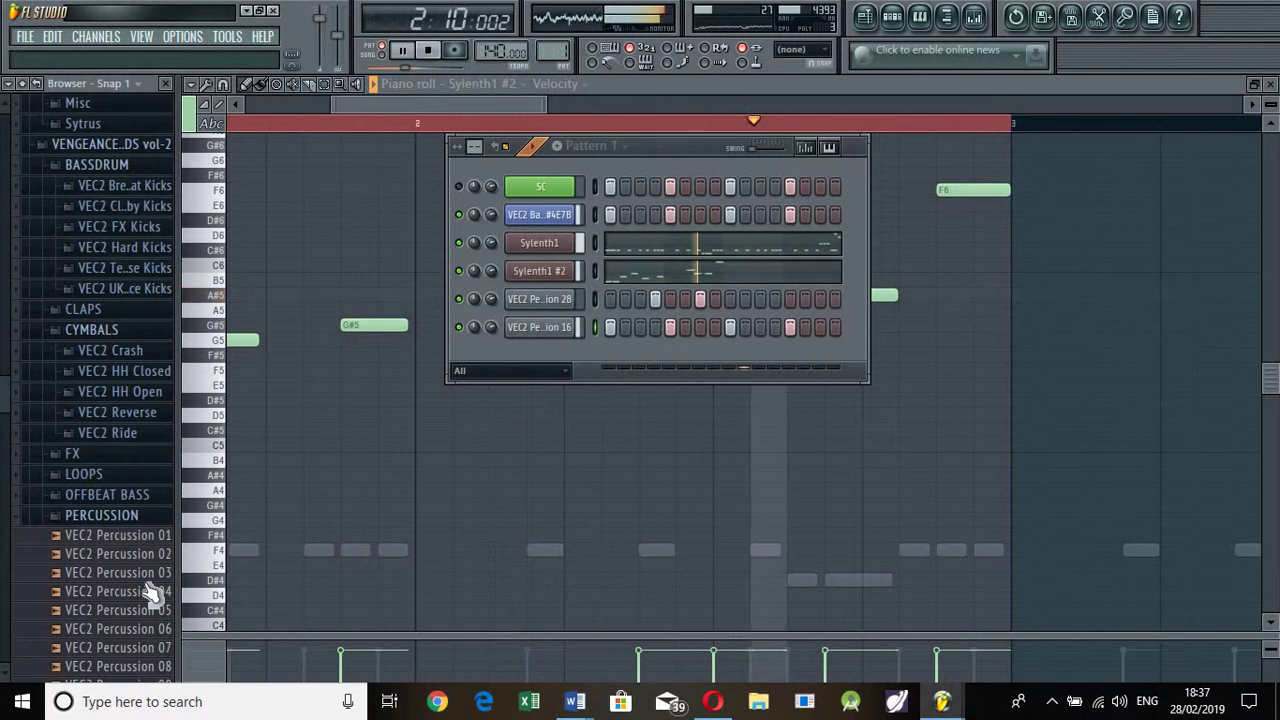
{"action": "left_click", "coordinate": [112, 518]}
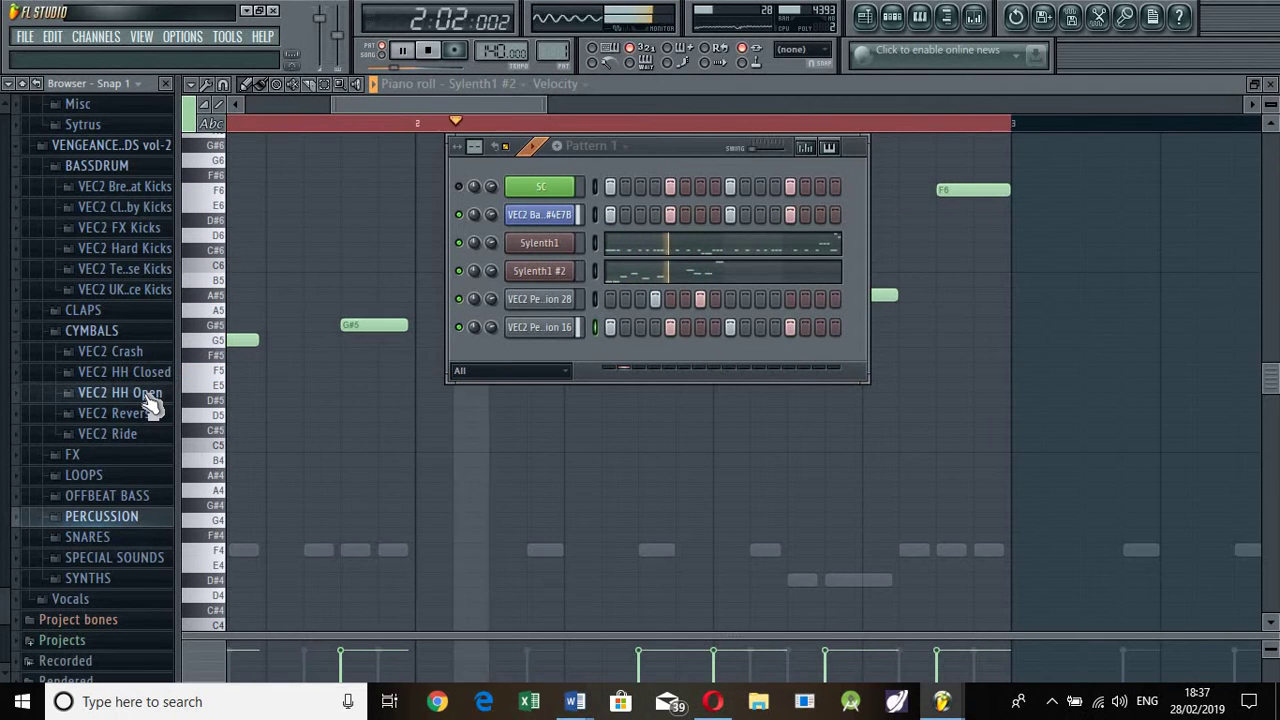
{"action": "left_click", "coordinate": [132, 371]}
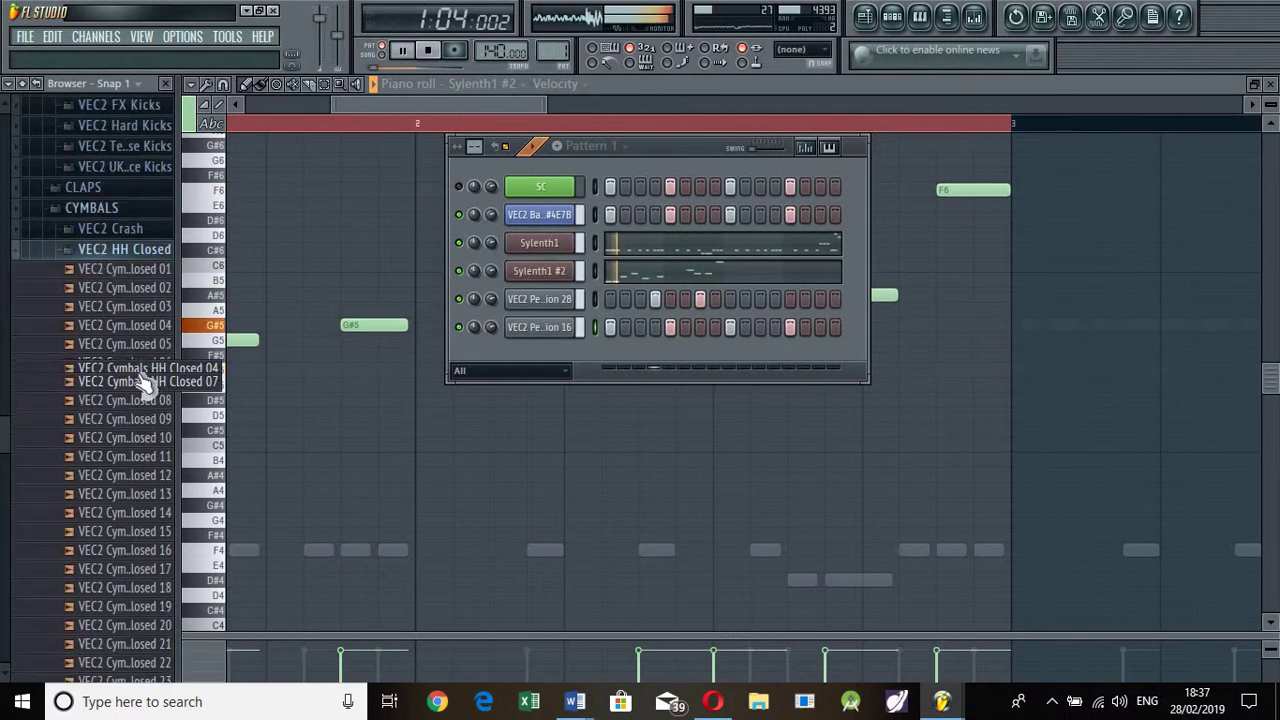
- Audition the VEC2 closed hi-hat samples, up to number 18, against the playing pattern, and stop playback
{"action": "left_click", "coordinate": [133, 345]}
{"action": "left_click", "coordinate": [133, 331]}
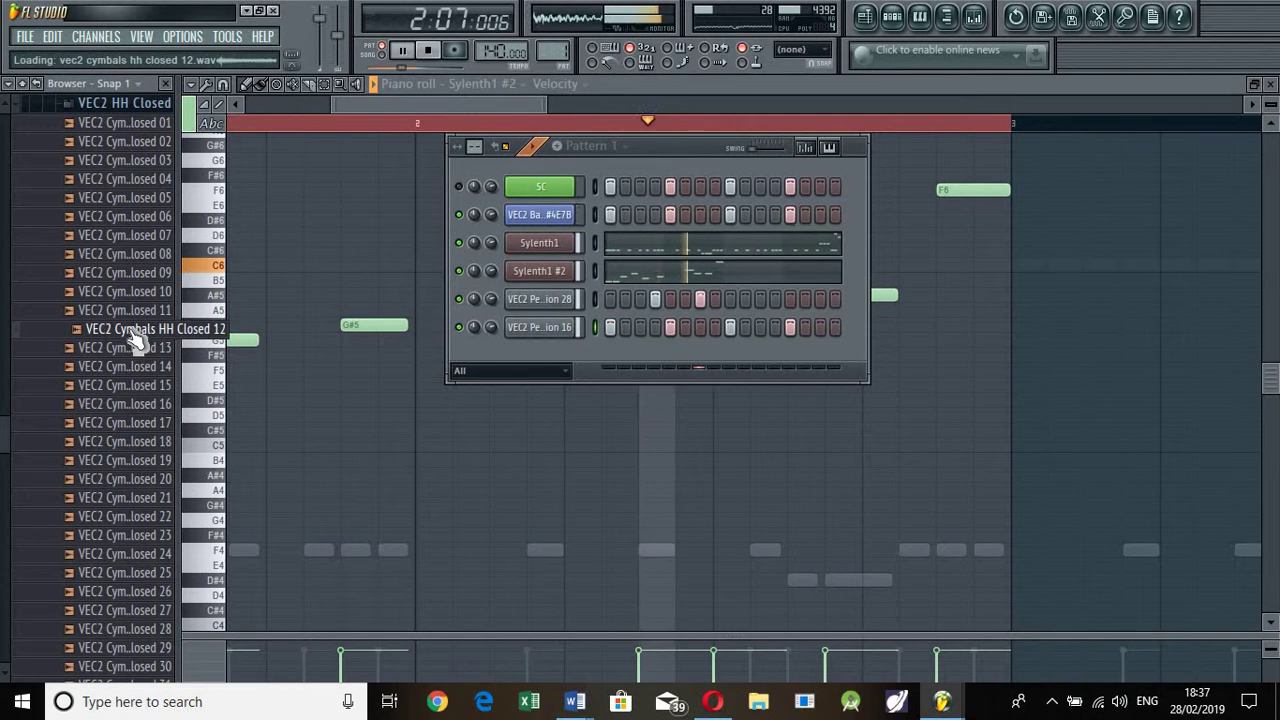
{"action": "left_click", "coordinate": [134, 346]}
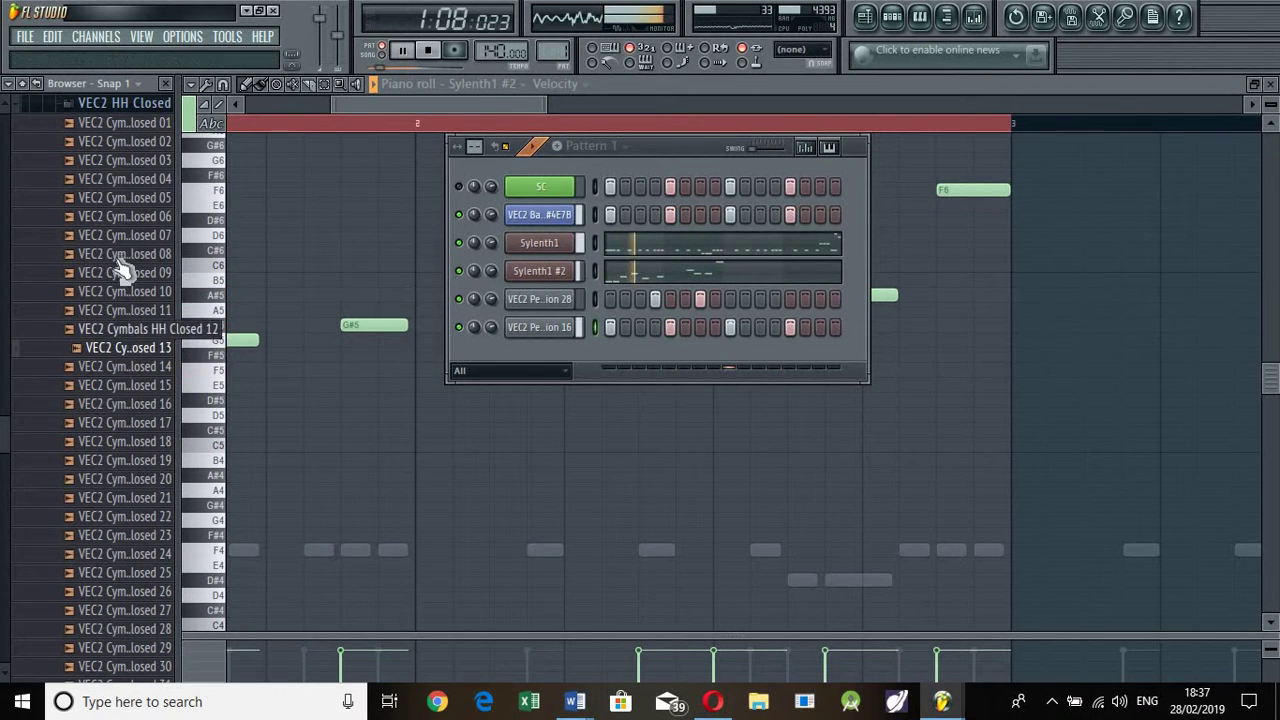
{"action": "left_click", "coordinate": [43, 292]}
{"action": "left_click", "coordinate": [84, 501]}
{"action": "left_click", "coordinate": [137, 441]}
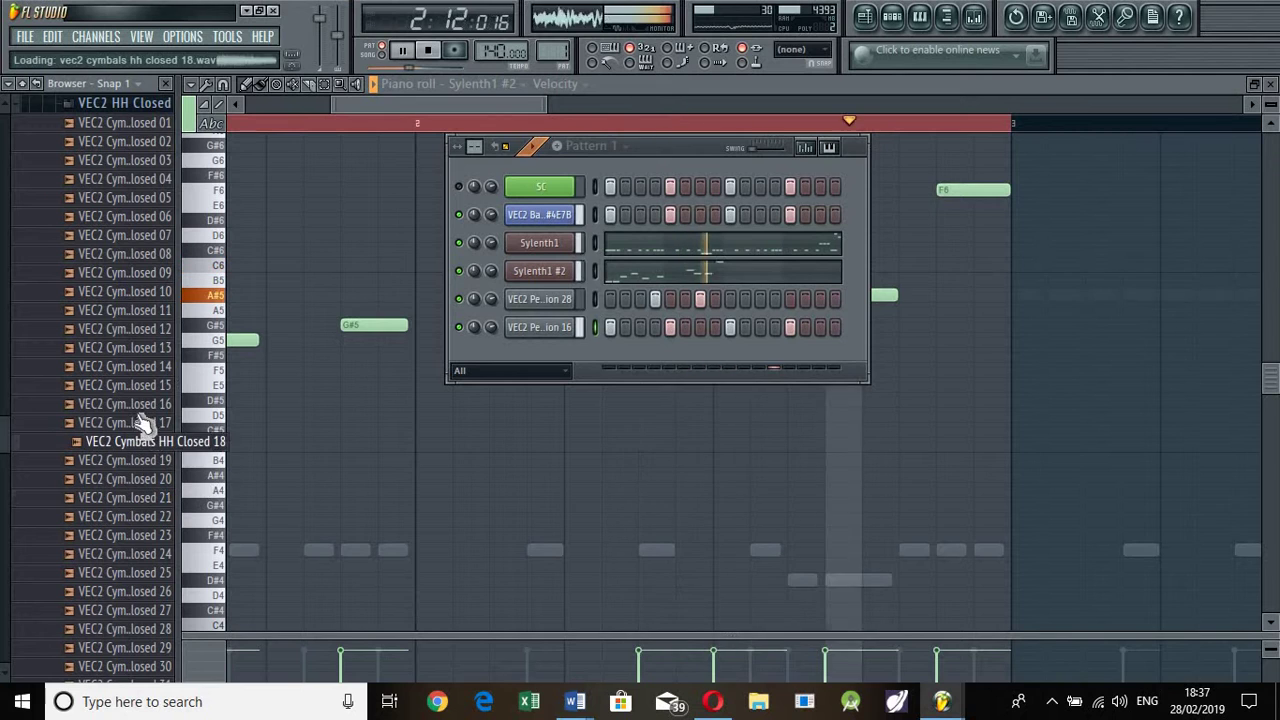
{"action": "left_click", "coordinate": [133, 404]}
{"action": "left_click", "coordinate": [132, 386]}
{"action": "left_click", "coordinate": [135, 371]}
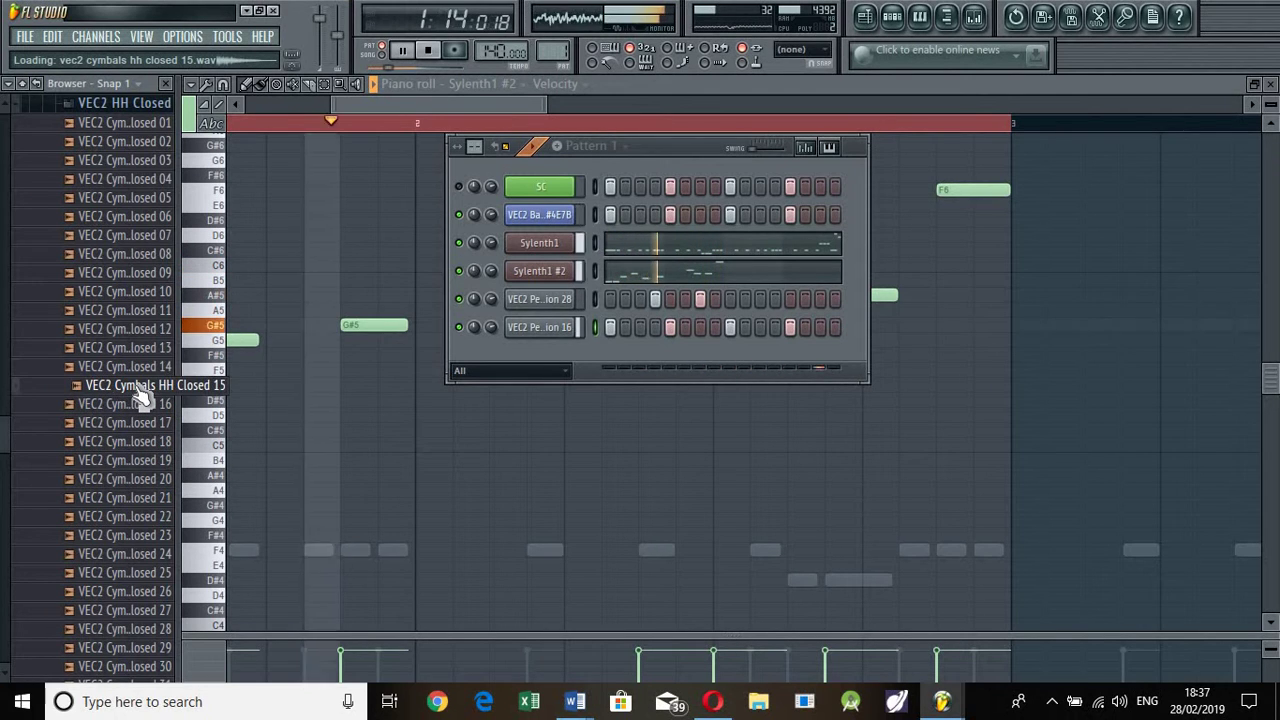
{"action": "key", "text": "space"}
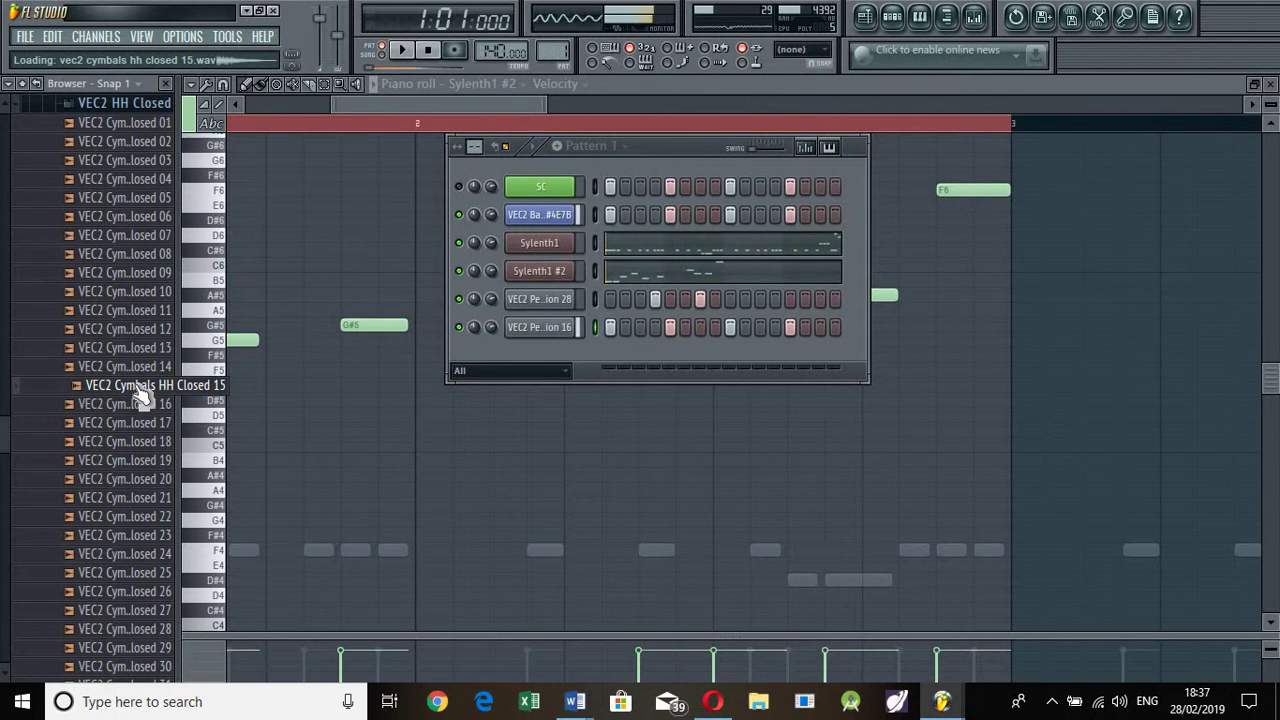
- Compare further closed hi-hats on their own without playback, including numbers 25, 18 and 16
{"action": "left_click", "coordinate": [146, 478]}
{"action": "left_click", "coordinate": [133, 535]}
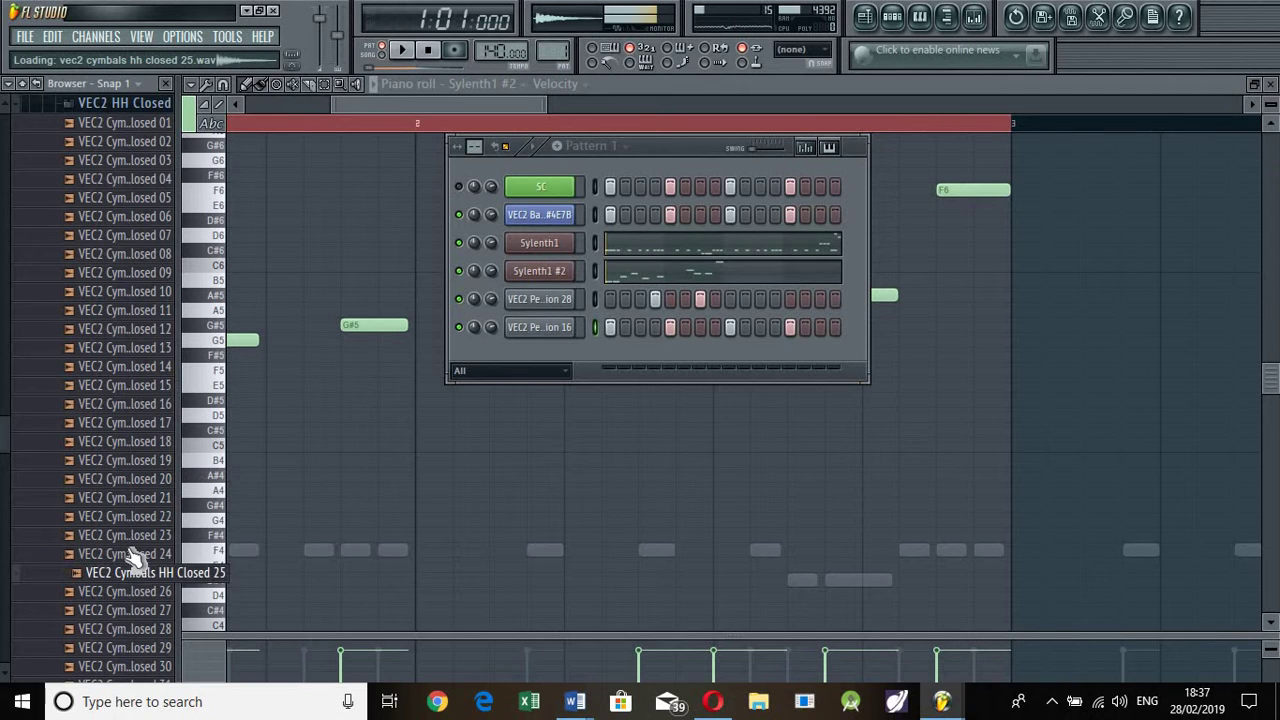
{"action": "left_click", "coordinate": [138, 494]}
{"action": "left_click", "coordinate": [144, 445]}
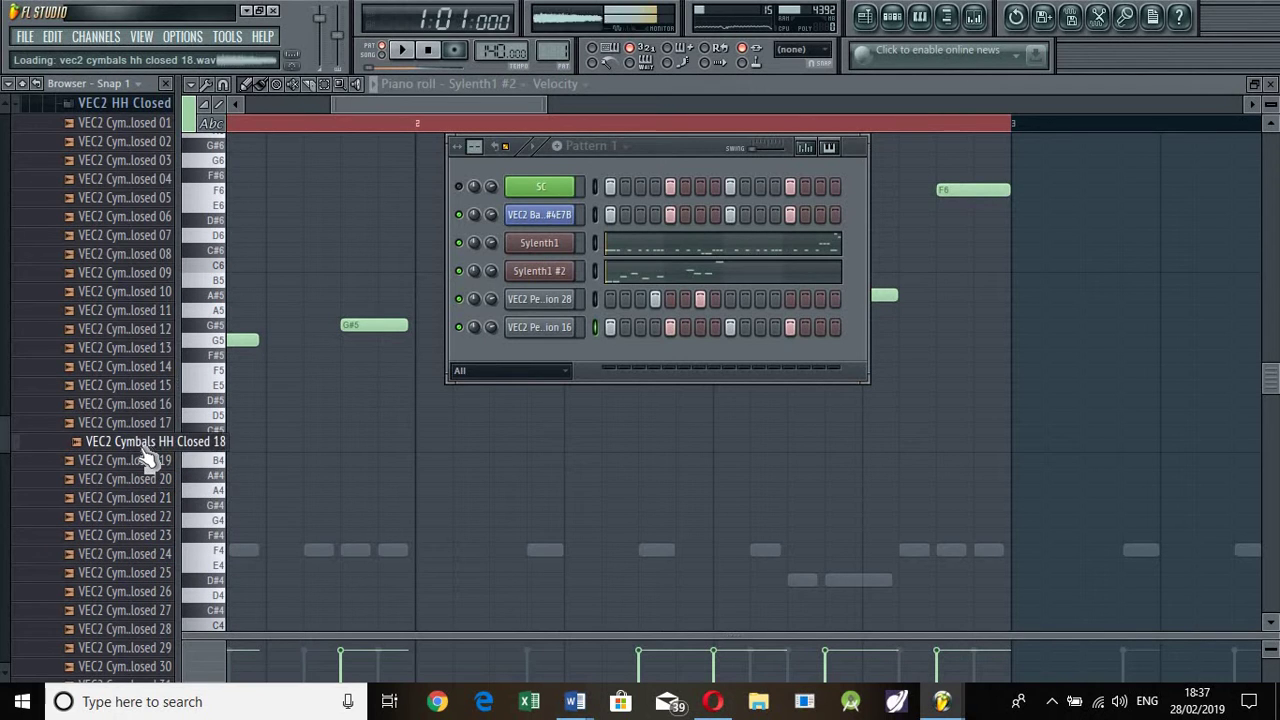
{"action": "left_click", "coordinate": [136, 420]}
{"action": "left_click", "coordinate": [138, 406]}
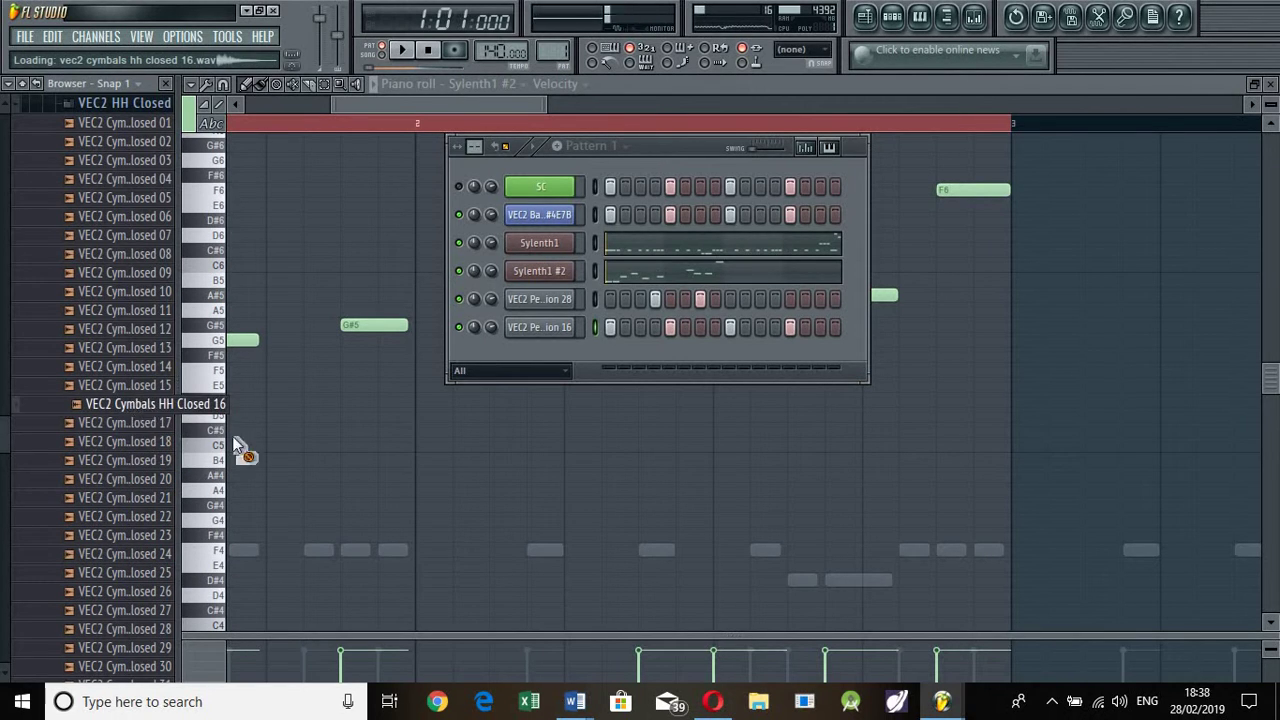
- Add VEC2 Cymbals HH Closed 16 as a new channel with every step filled, and send it to the piano roll
{"action": "mouse_move", "coordinate": [237, 445]}
{"action": "left_mouse_down"}
{"action": "mouse_move", "coordinate": [607, 393]}
{"action": "mouse_move", "coordinate": [552, 347]}
{"action": "mouse_move", "coordinate": [767, 416]}
{"action": "left_mouse_up"}
{"action": "right_click", "coordinate": [576, 354]}
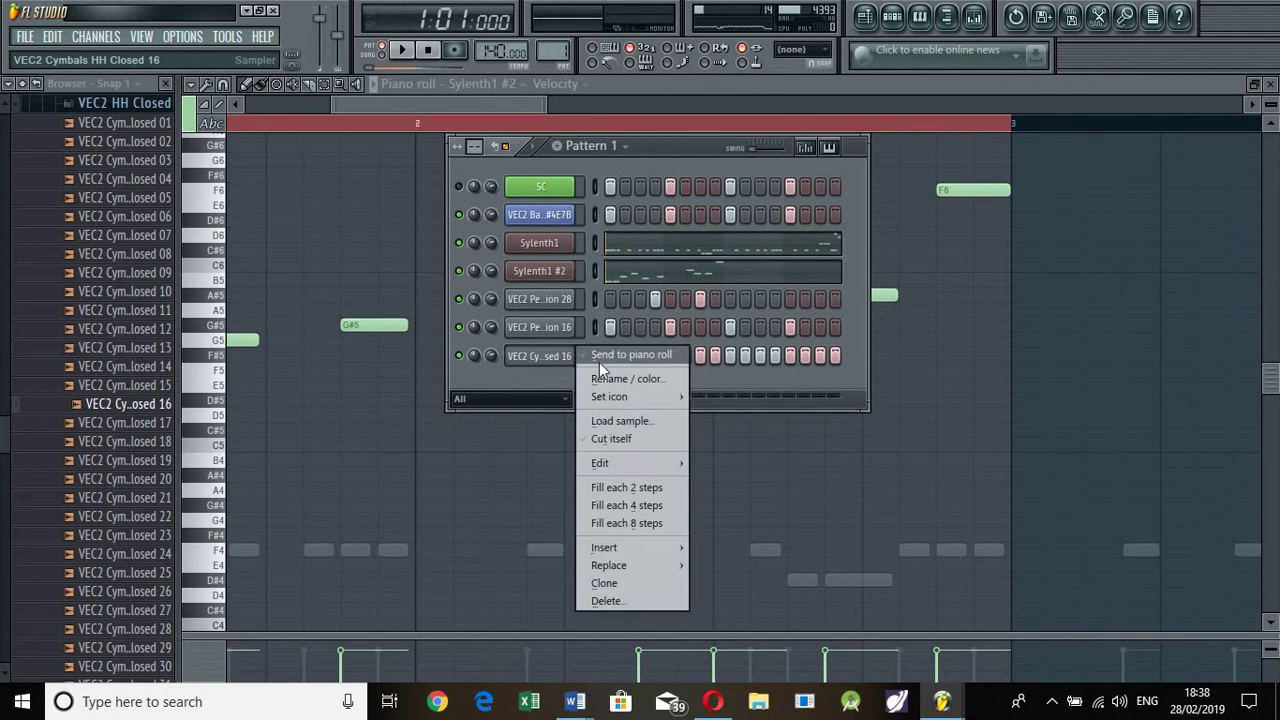
{"action": "left_click", "coordinate": [599, 362]}
- Play back the hi-hat line with the pattern, and delete all its C5 notes from Pattern 1
{"action": "left_click_drag", "start_coordinate": [453, 108], "coordinate": [1270, 208]}
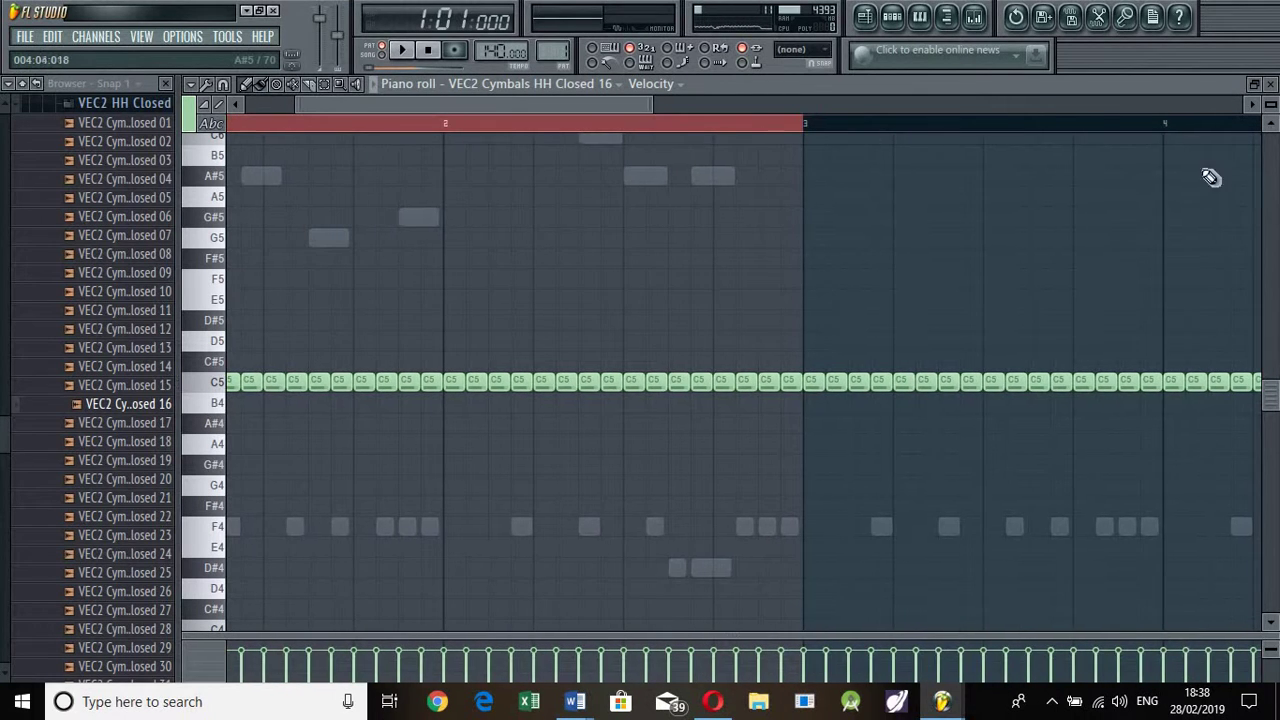
{"action": "left_click", "coordinate": [795, 381]}
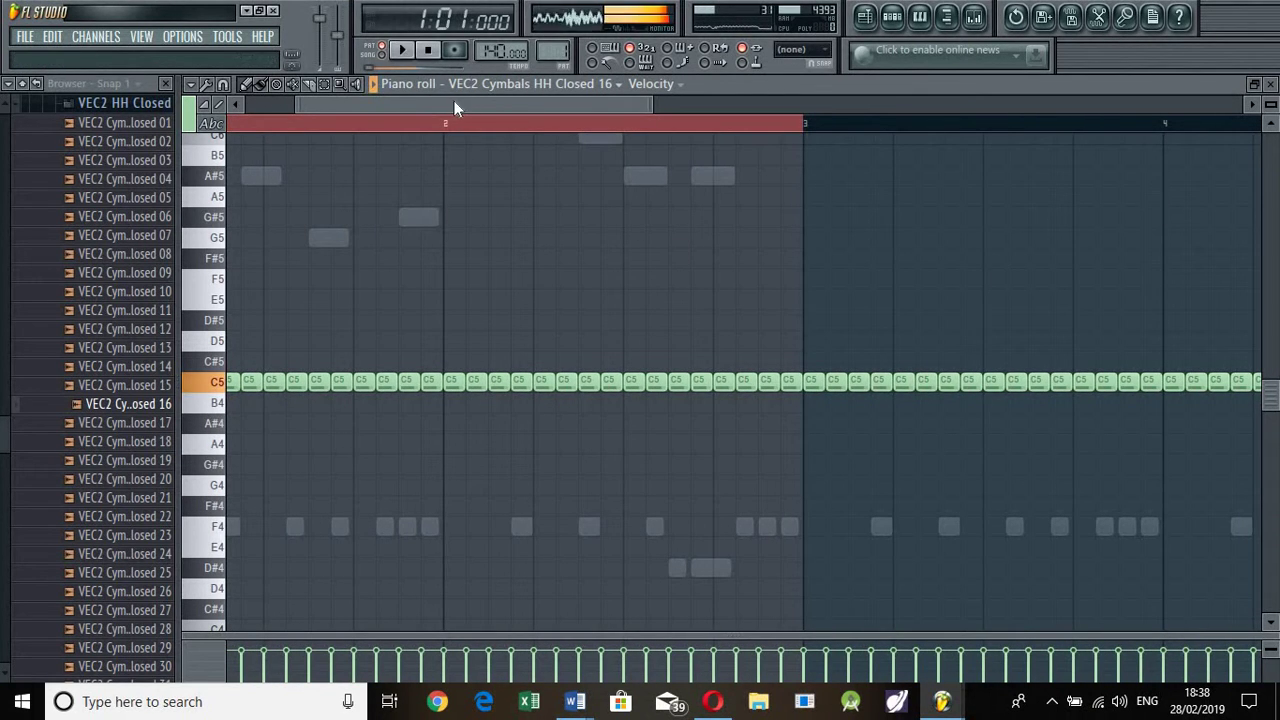
{"action": "left_click_drag", "start_coordinate": [455, 108], "coordinate": [294, 93]}
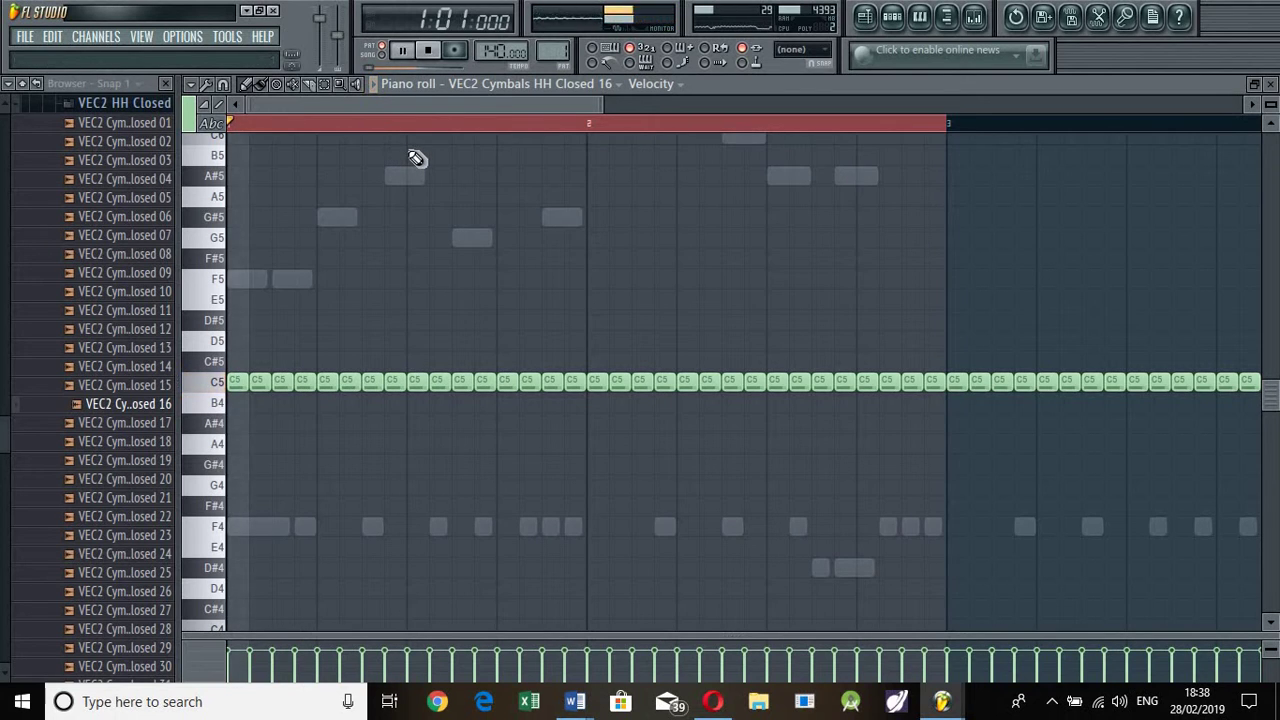
{"action": "key", "text": "space"}
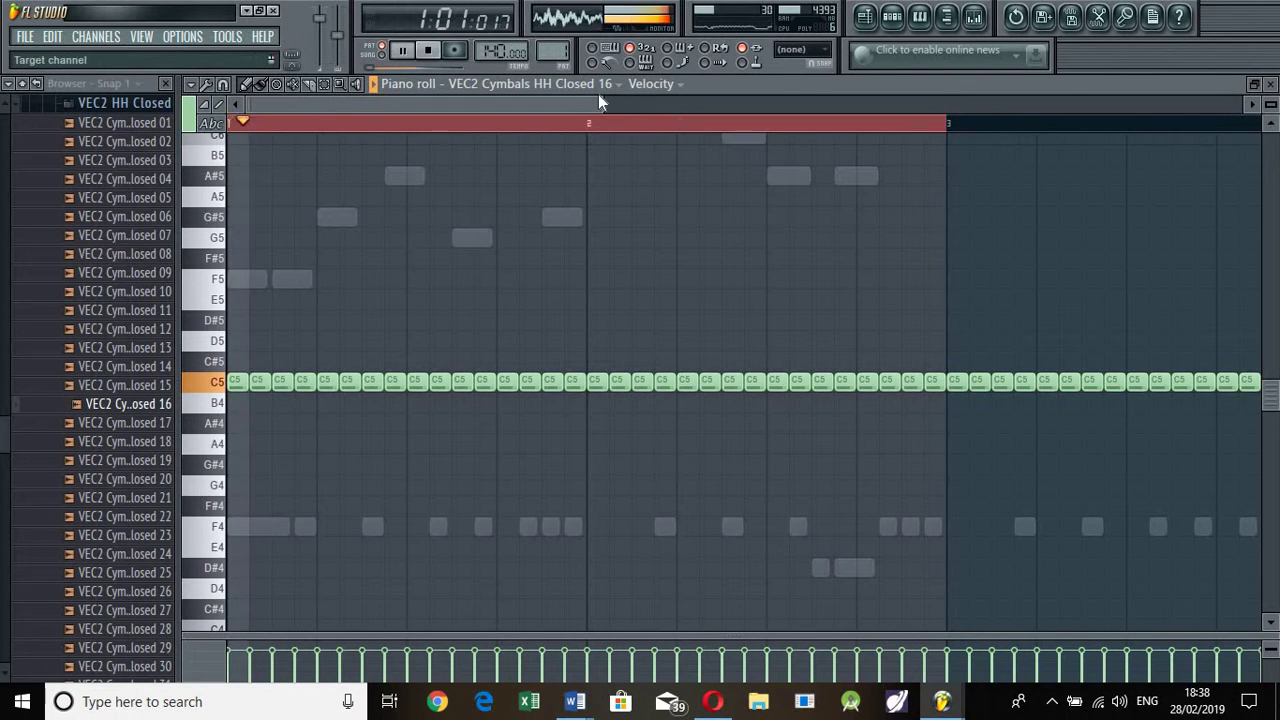
{"action": "left_click_drag", "start_coordinate": [605, 104], "coordinate": [901, 160]}
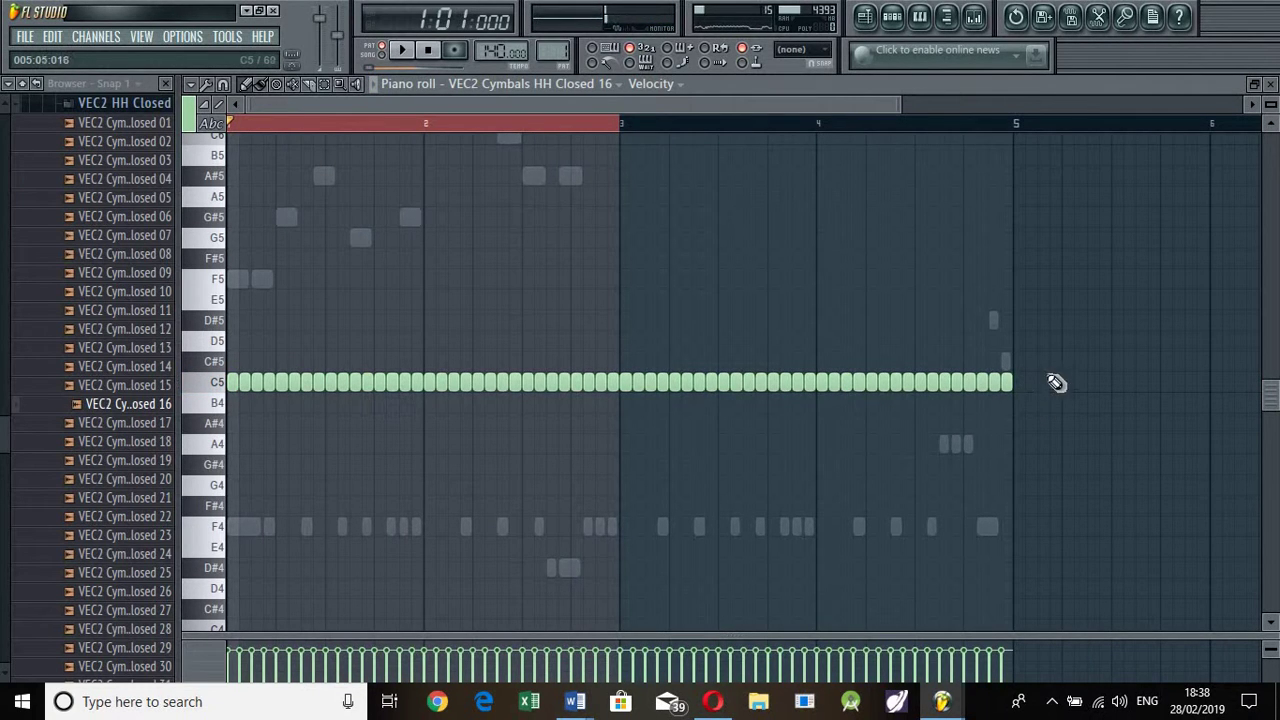
{"action": "left_click_drag", "start_coordinate": [1011, 386], "coordinate": [307, 385]}
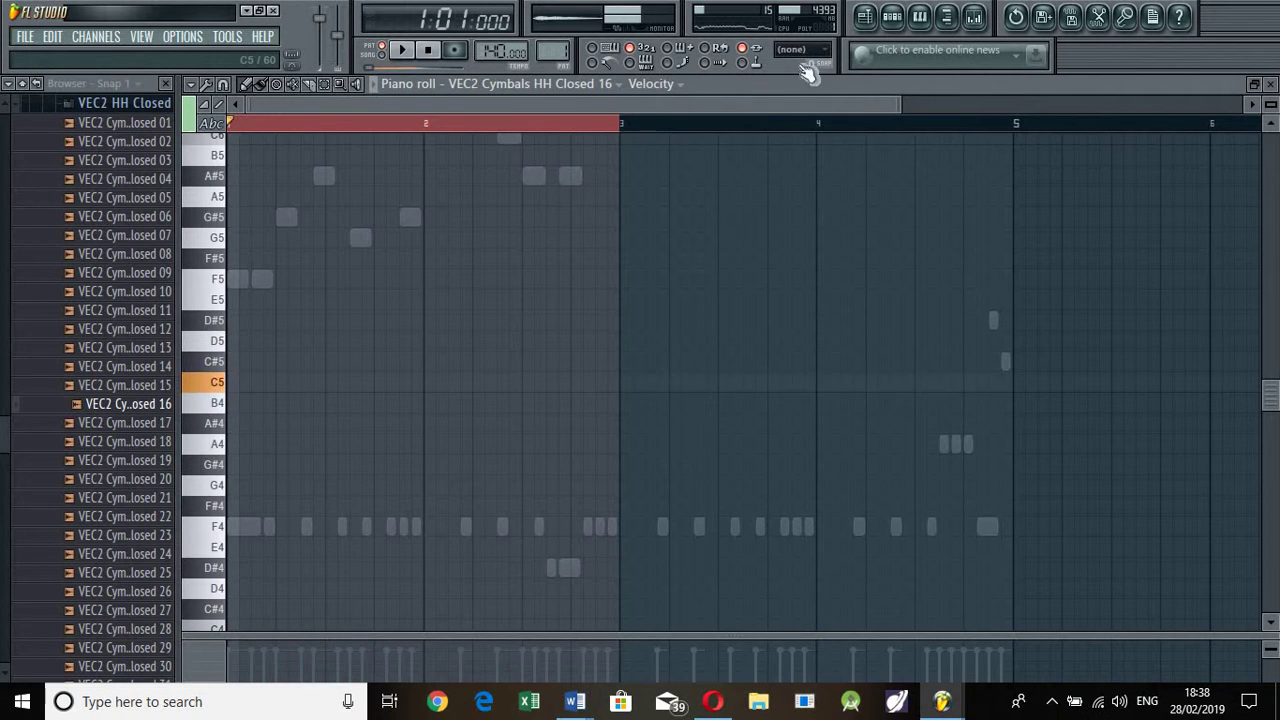
- Place a Pattern 1 clip in the playlist on Track 2 at bar 1
{"action": "key", "text": "F5"}
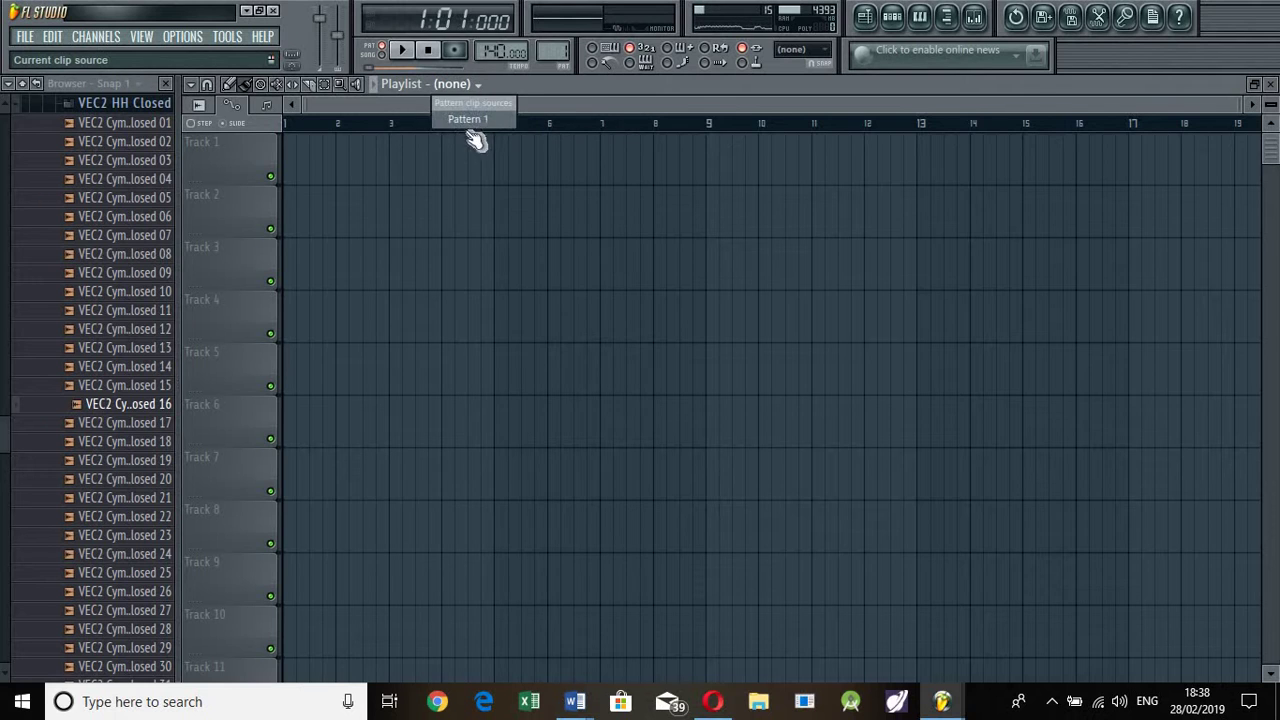
{"action": "left_click", "coordinate": [468, 119]}
{"action": "left_click", "coordinate": [306, 208]}
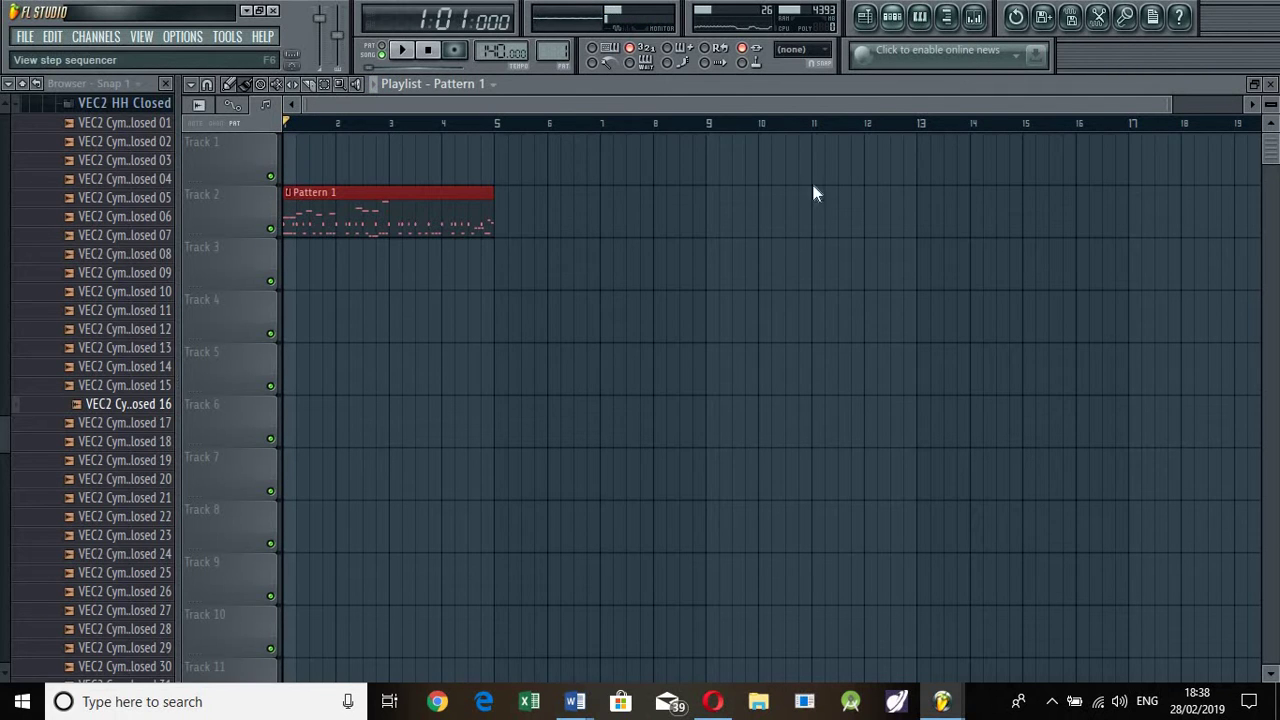
- Switch to Pattern 2, fill every step of the HH Closed 16 channel, and set playback to pattern mode
{"action": "key", "text": "F6"}
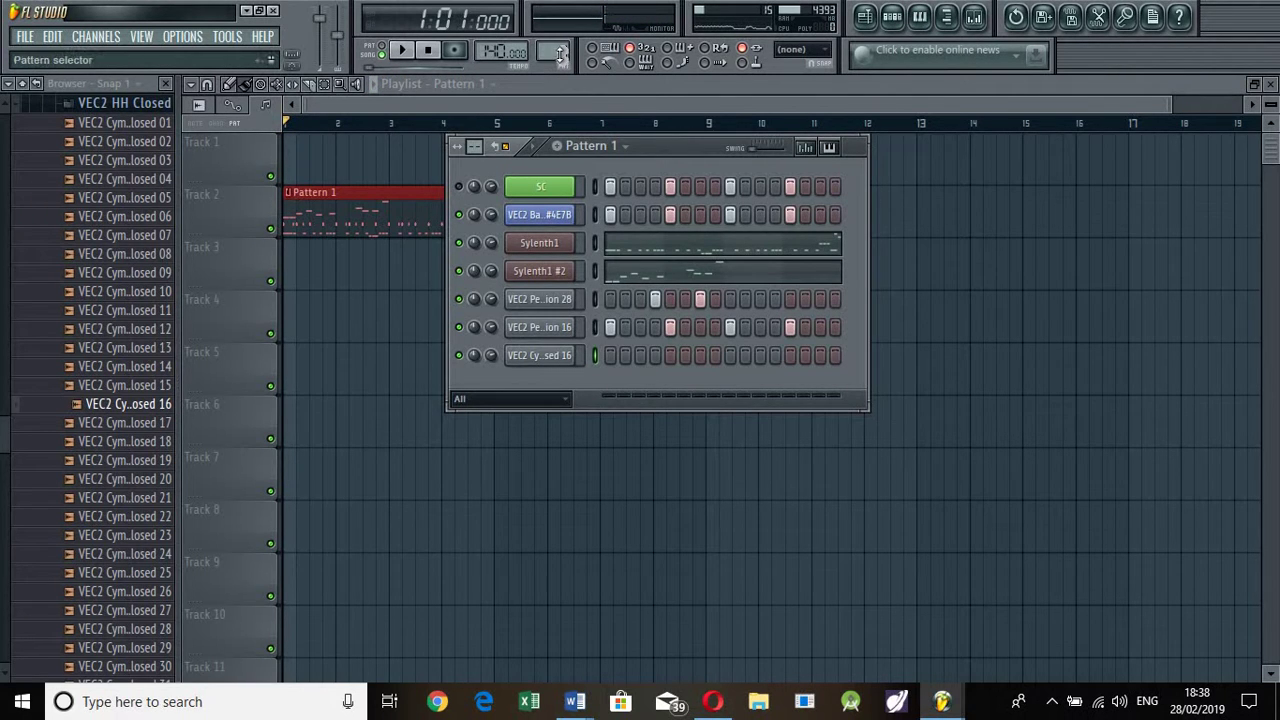
{"action": "scroll", "coordinate": [560, 55], "scroll_direction": "up", "scroll_amount": 1}
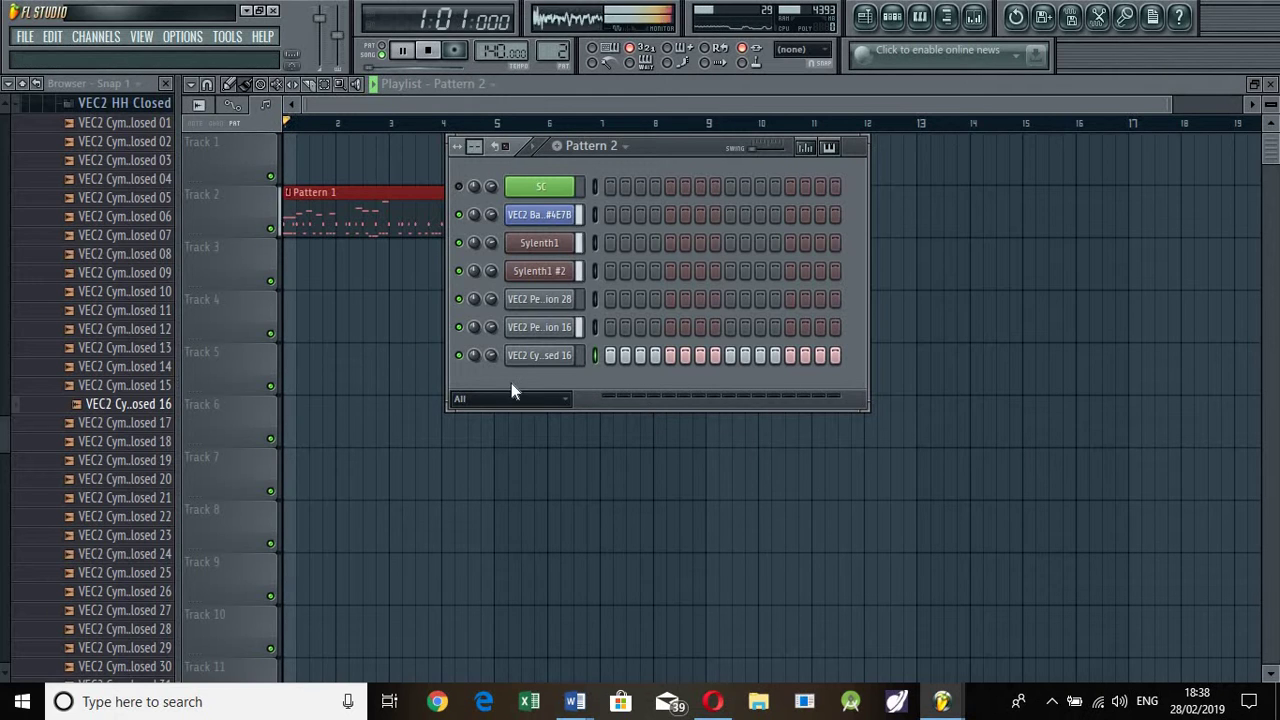
{"action": "right_click", "coordinate": [601, 356]}
{"action": "left_click", "coordinate": [539, 177]}
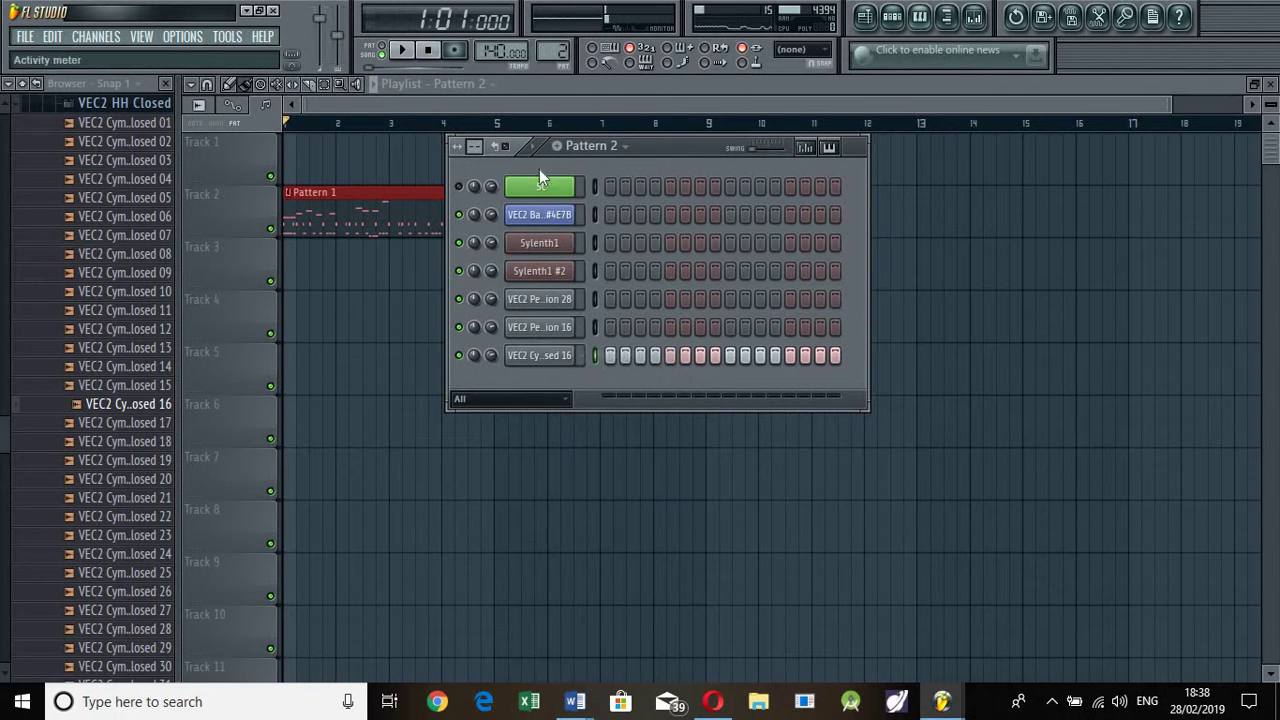
{"action": "left_click", "coordinate": [540, 148]}
- Send the Pattern 2 hi-hat steps to the piano roll, stop playback and enlarge the velocity lane
{"action": "right_click", "coordinate": [576, 356]}
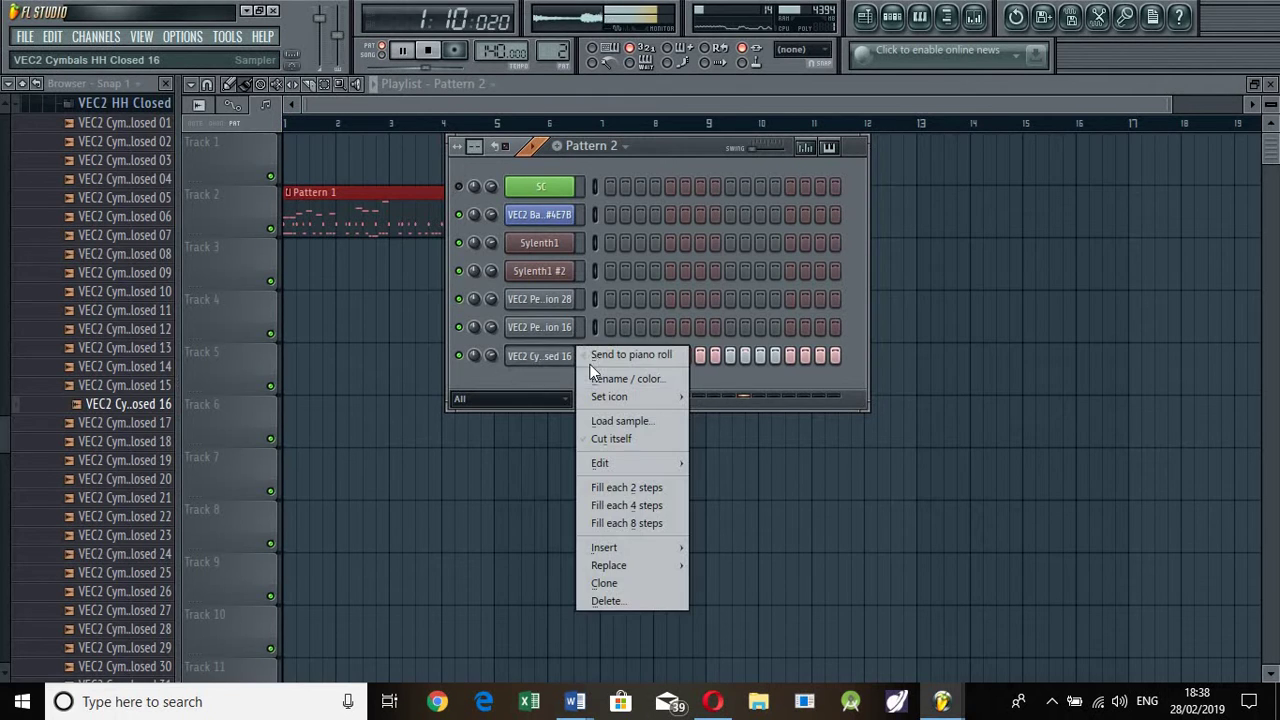
{"action": "left_click", "coordinate": [601, 356]}
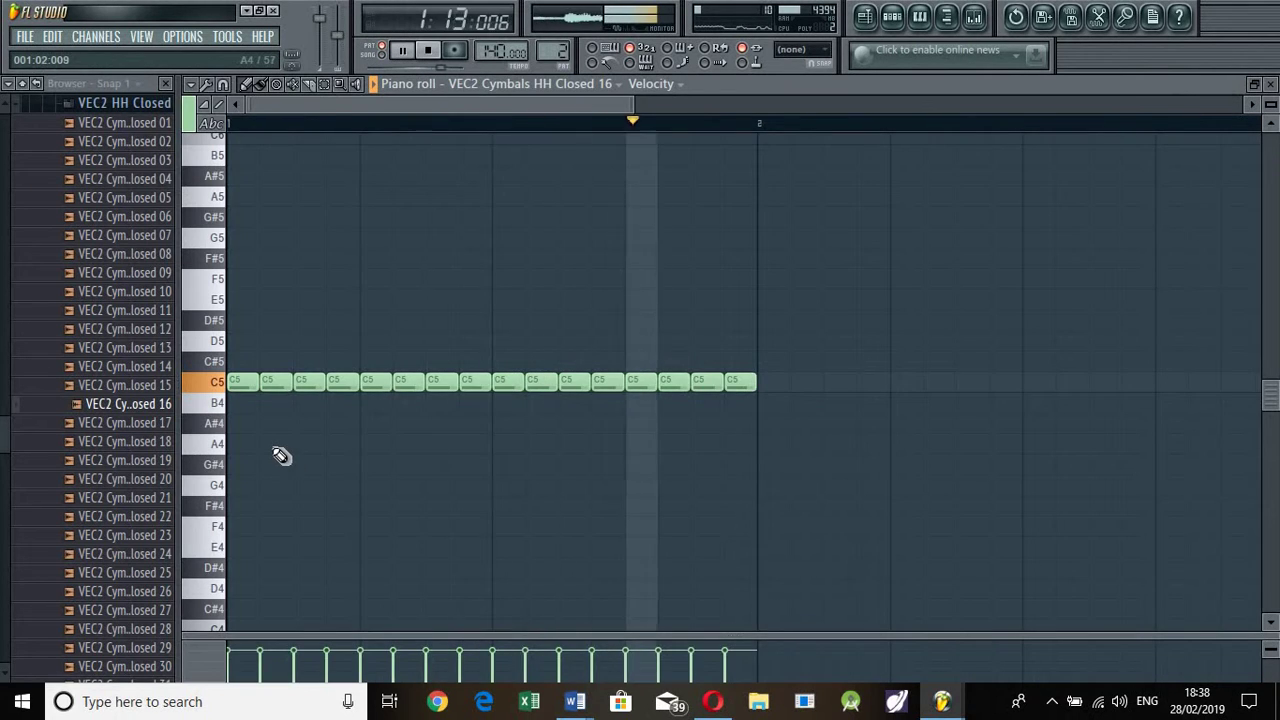
{"action": "key", "text": "space"}
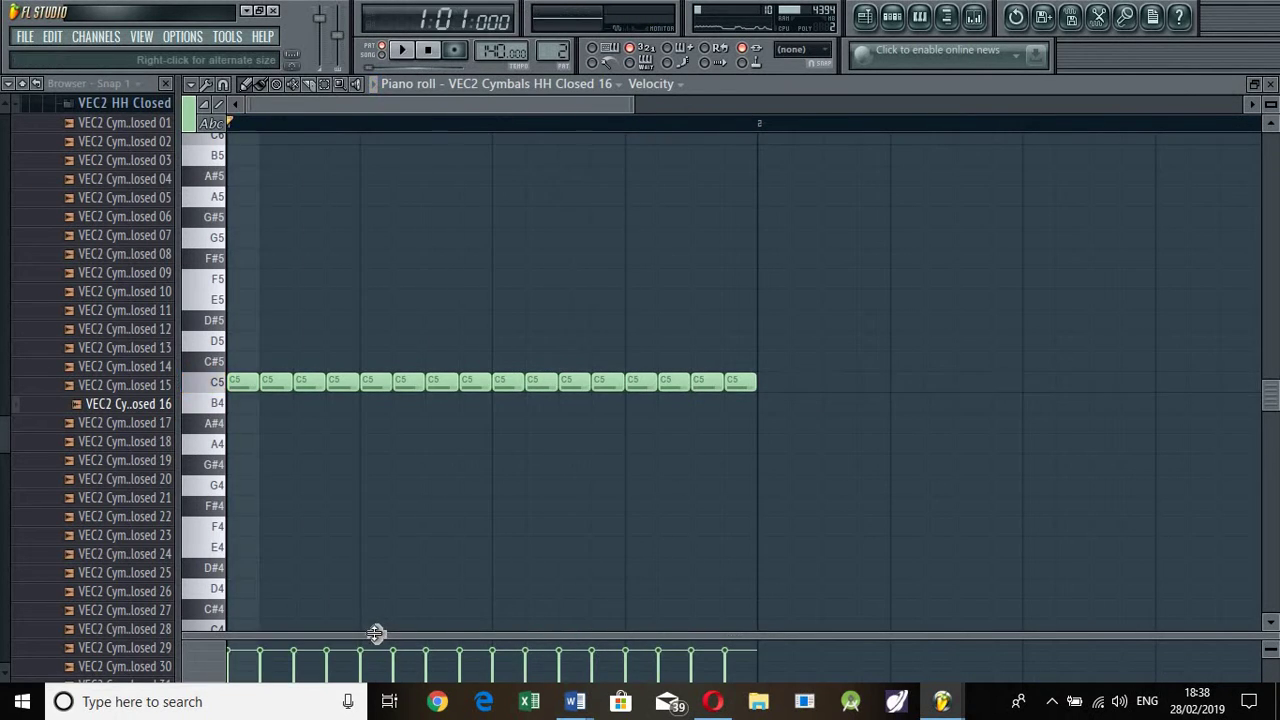
{"action": "left_click_drag", "start_coordinate": [377, 635], "coordinate": [377, 588]}
{"action": "left_click_drag", "start_coordinate": [419, 308], "coordinate": [419, 307]}
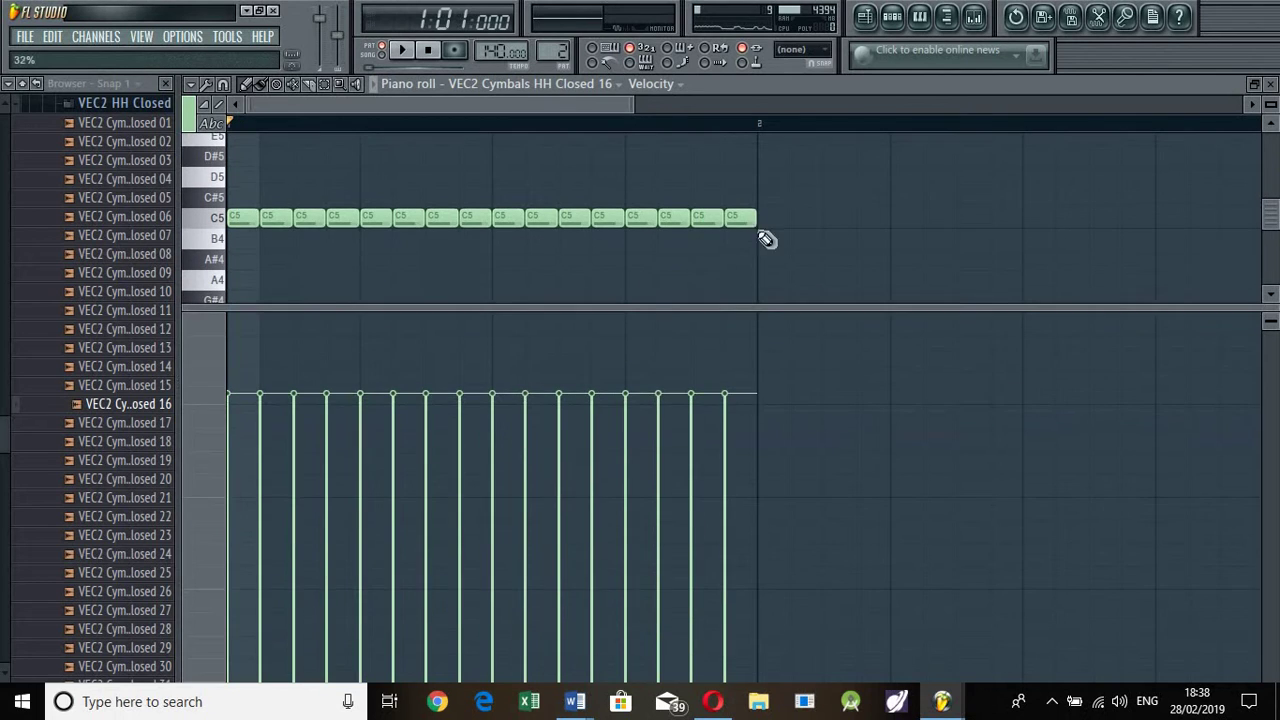
- Delete the hi-hat notes after the first four C5 notes of the bar
{"action": "right_click", "coordinate": [540, 218]}
{"action": "right_click", "coordinate": [573, 218]}
{"action": "right_click", "coordinate": [607, 218]}
{"action": "right_click", "coordinate": [672, 218]}
{"action": "right_click", "coordinate": [508, 218]}
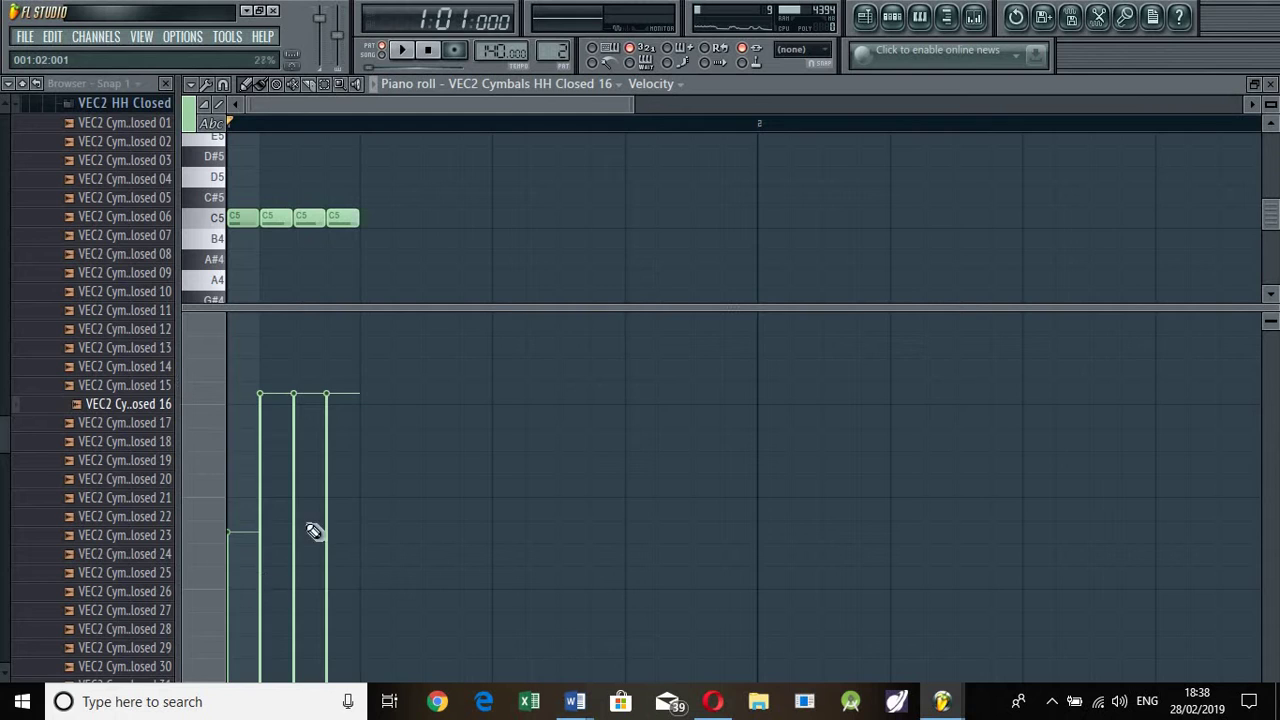
- Vary the velocities of the four hi-hat notes, third loudest and second softest, and duplicate the group three times to fill the bar
{"action": "left_click_drag", "start_coordinate": [306, 412], "coordinate": [286, 405]}
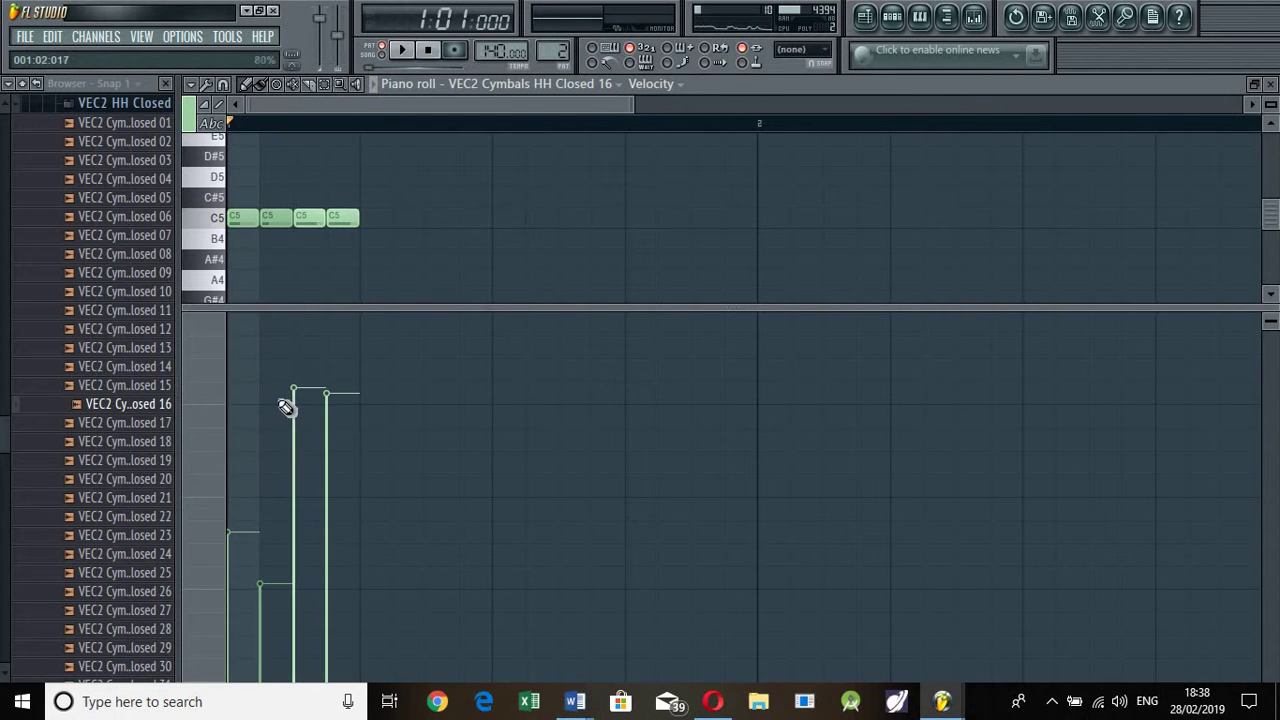
{"action": "left_click", "coordinate": [326, 470]}
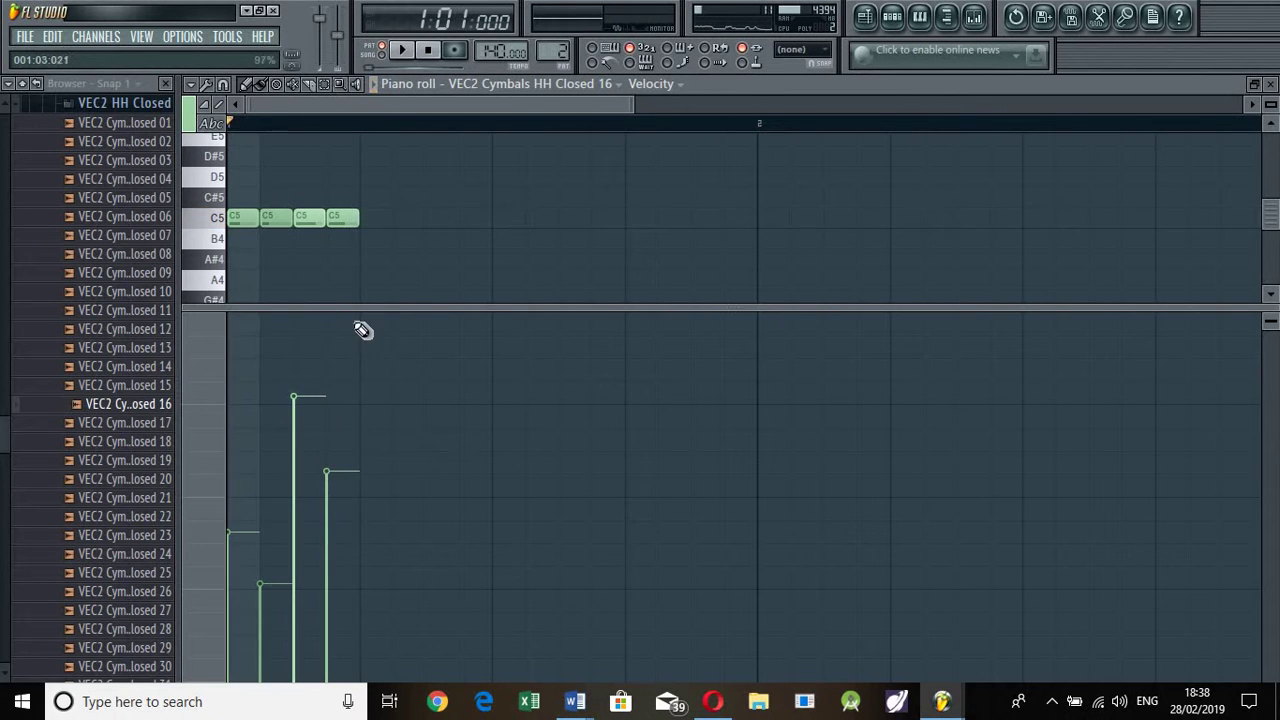
{"action": "key", "text": "ctrl+b"}
{"action": "key", "text": "ctrl+b"}
{"action": "key", "text": "ctrl+b"}
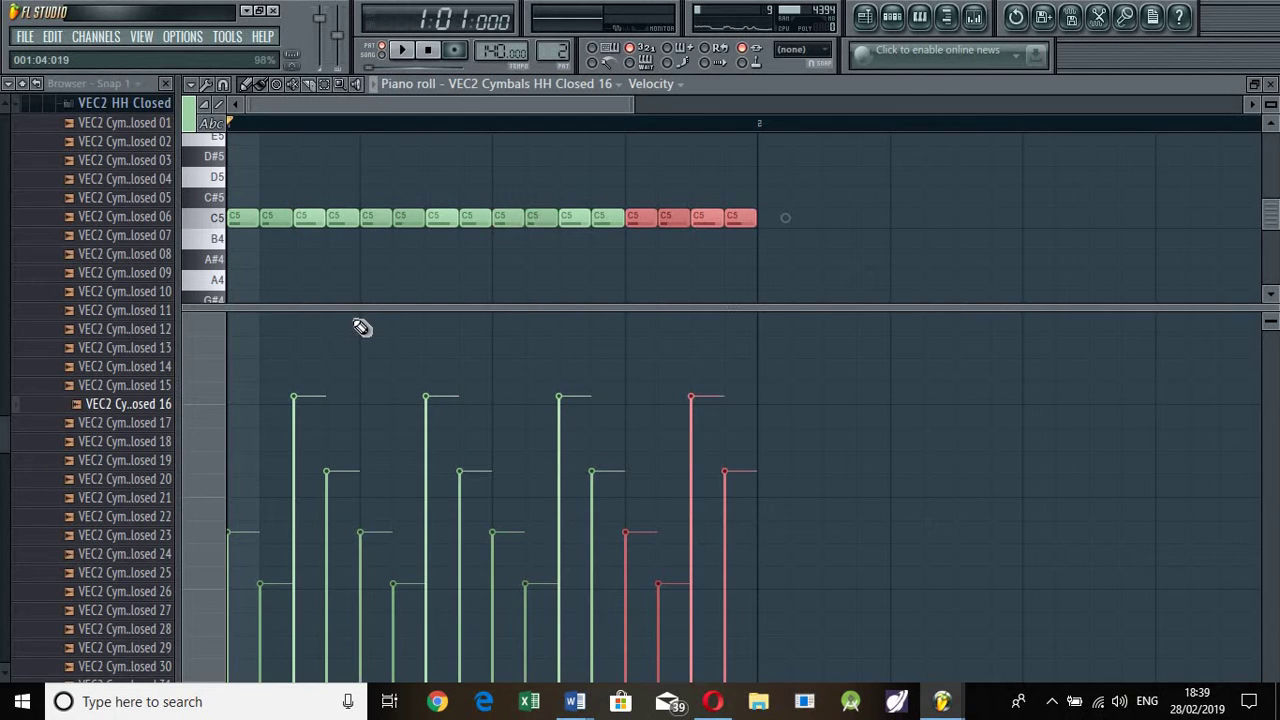
{"action": "key", "text": "space"}
{"action": "key", "text": "space"}
{"action": "key", "text": "ctrl+d"}
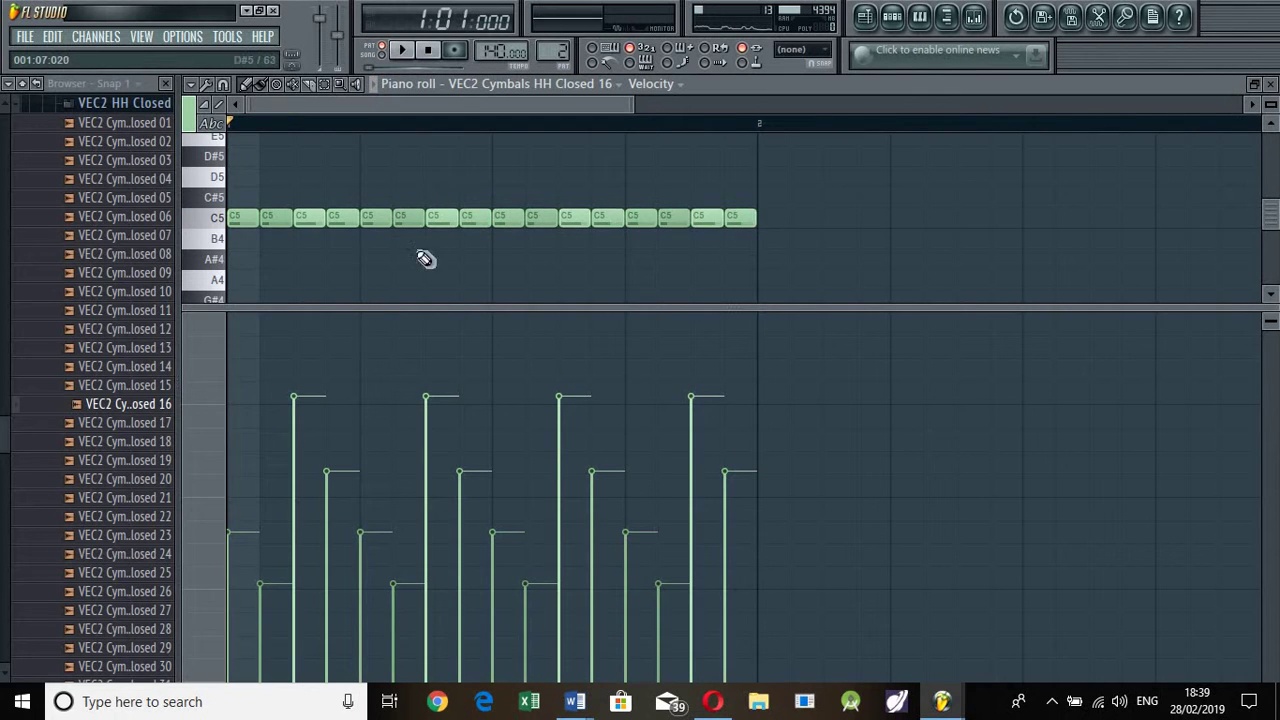
- Raise the third and fourth hi-hat notes to D#5, play the result and clear the note selection
{"action": "scroll", "coordinate": [425, 259], "scroll_direction": "up", "scroll_amount": 3}
{"action": "left_click", "coordinate": [311, 210]}
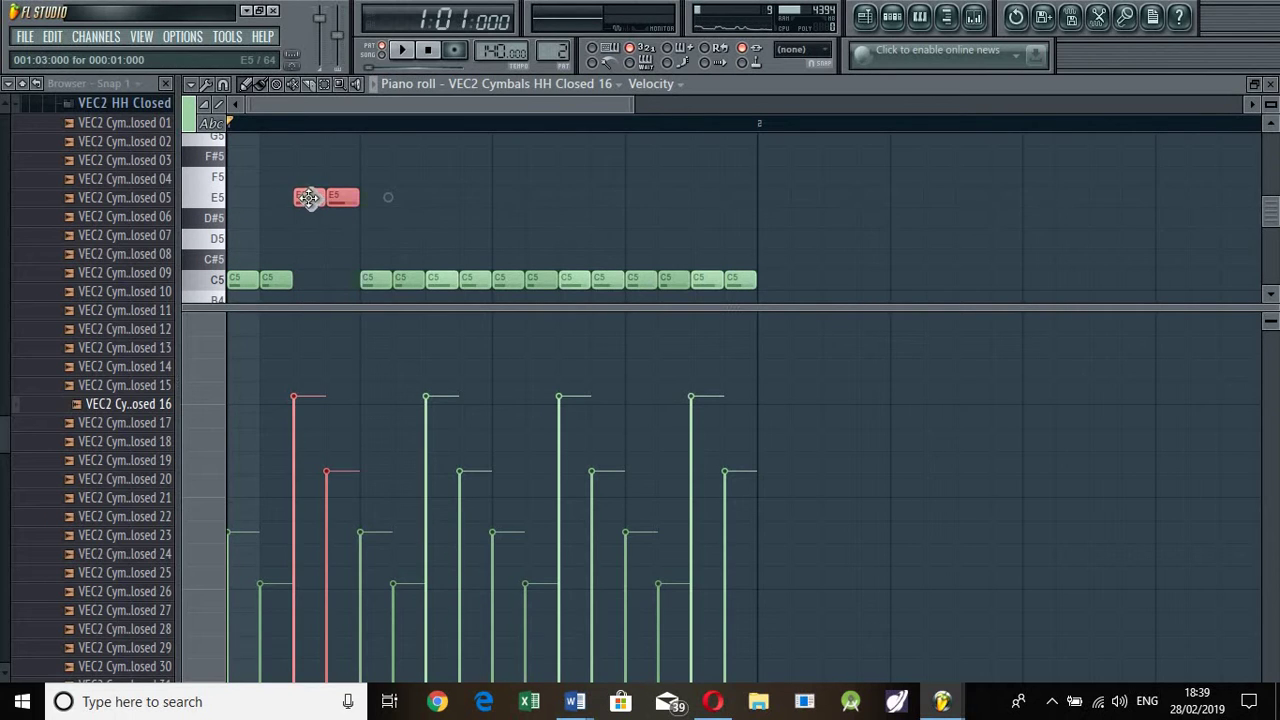
{"action": "left_click_drag", "start_coordinate": [307, 197], "coordinate": [312, 216]}
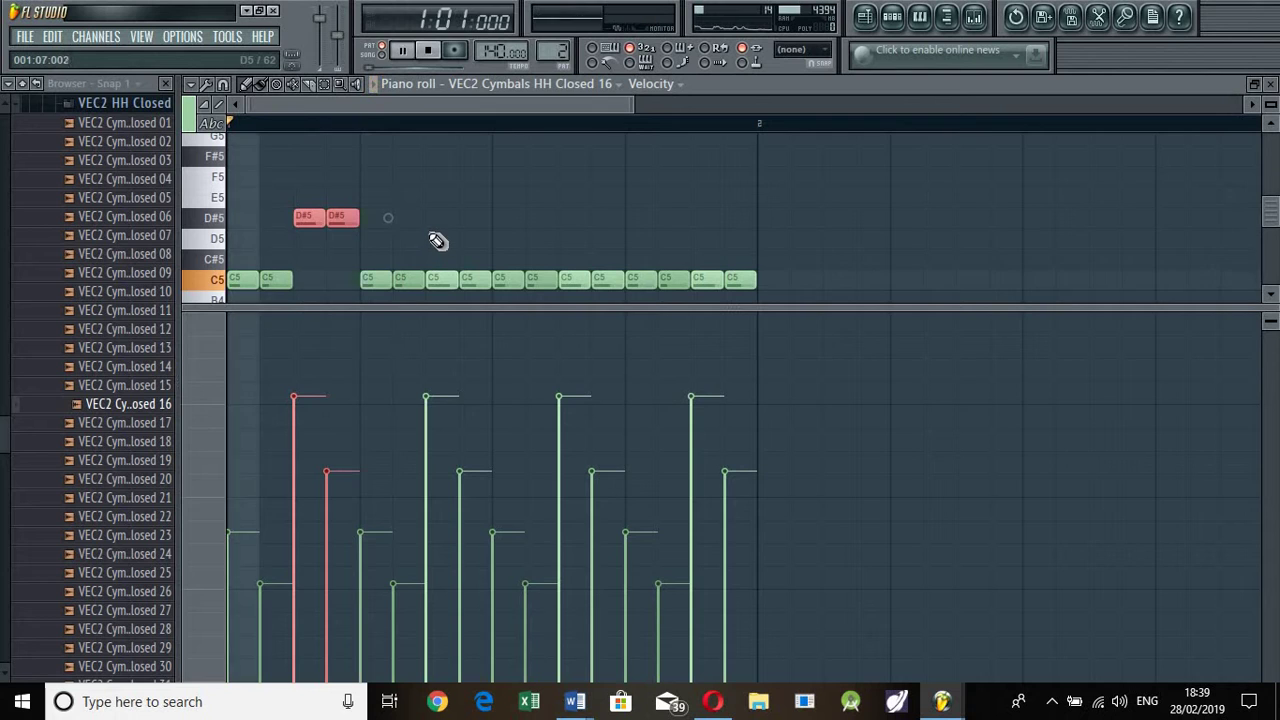
{"action": "key", "text": "space"}
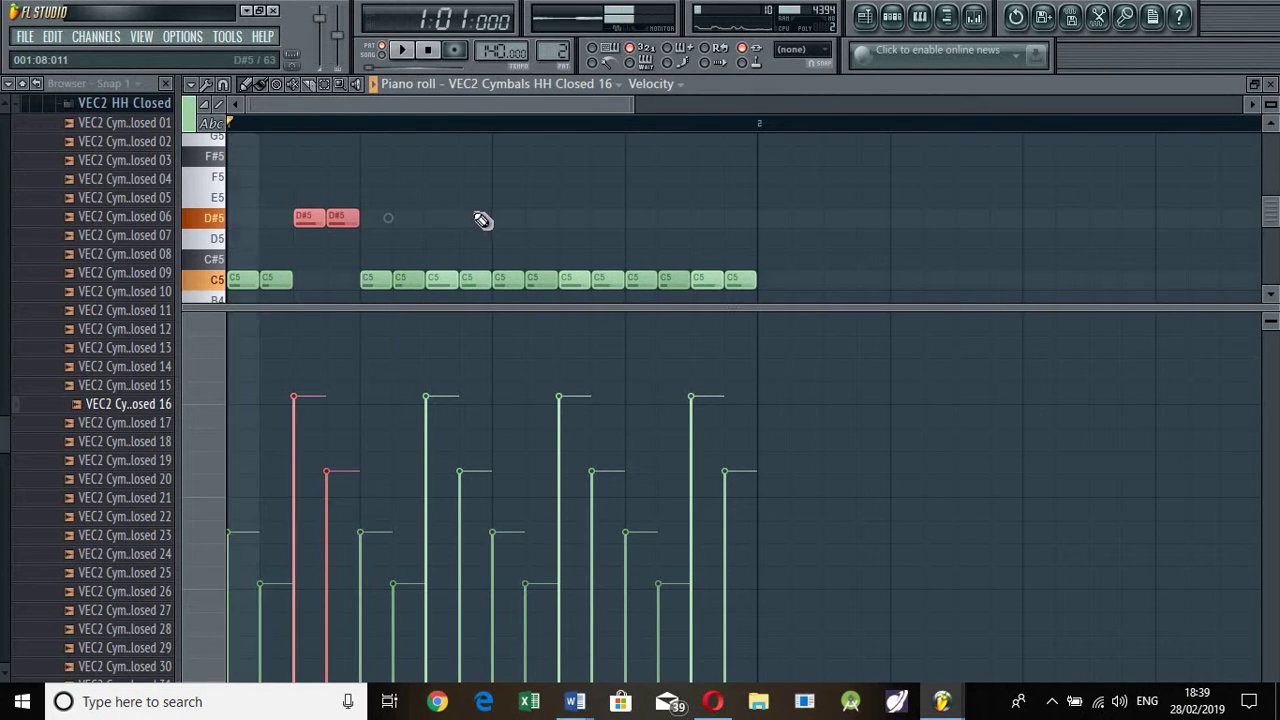
{"action": "key", "text": "ctrl+d"}
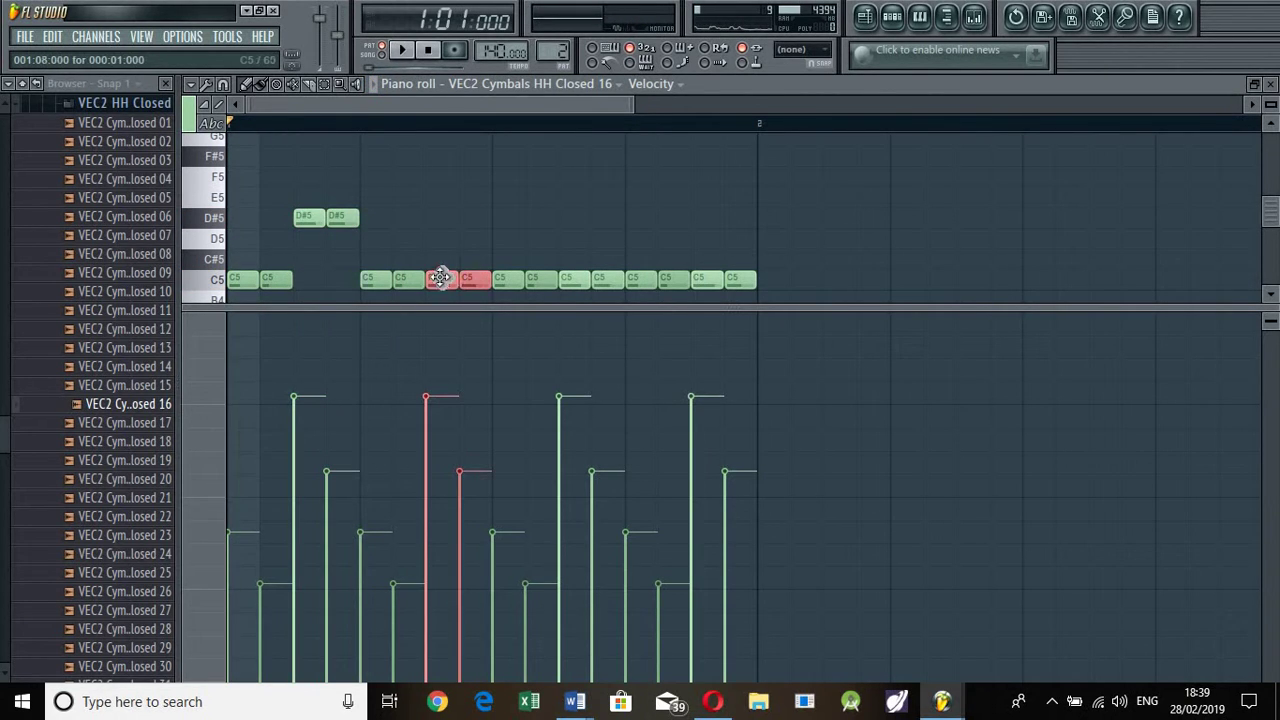
- Move the seventh and eighth hi-hat notes up to D#5, check them in playback and deselect them
{"action": "left_click_drag", "start_coordinate": [447, 241], "coordinate": [447, 212]}
{"action": "key", "text": "space"}
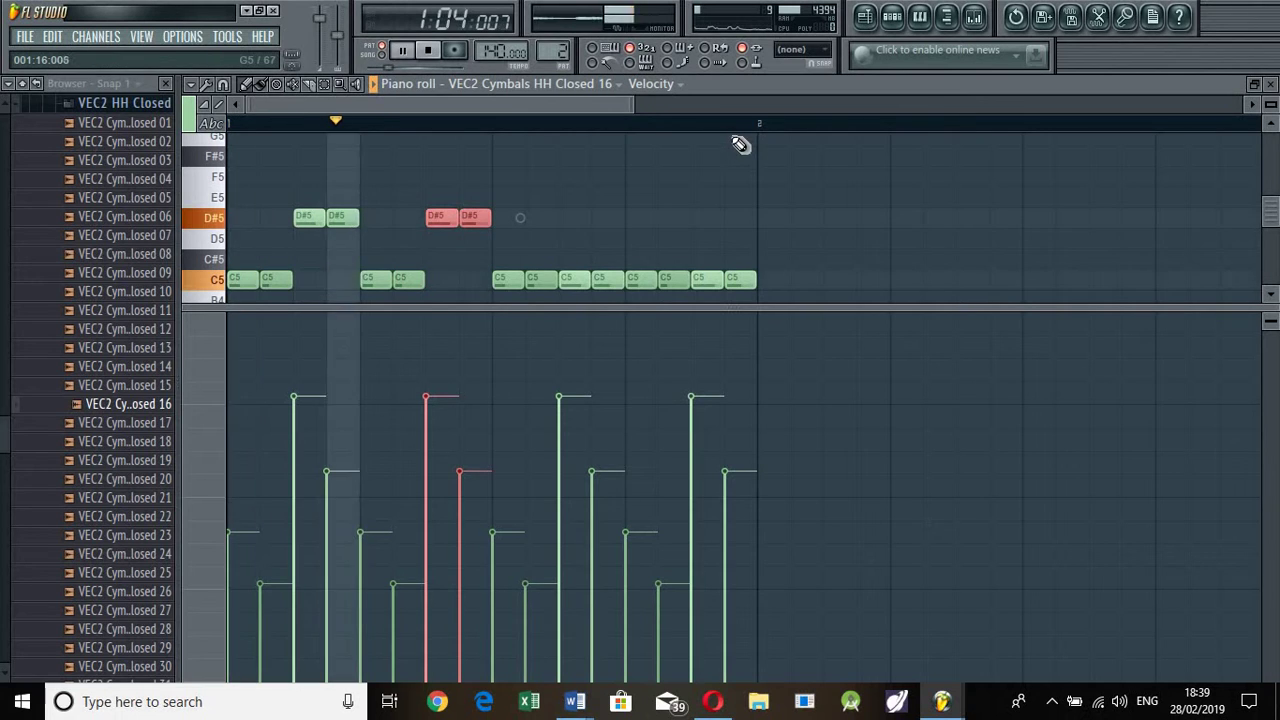
{"action": "key", "text": "space"}
{"action": "left_click", "coordinate": [707, 242]}
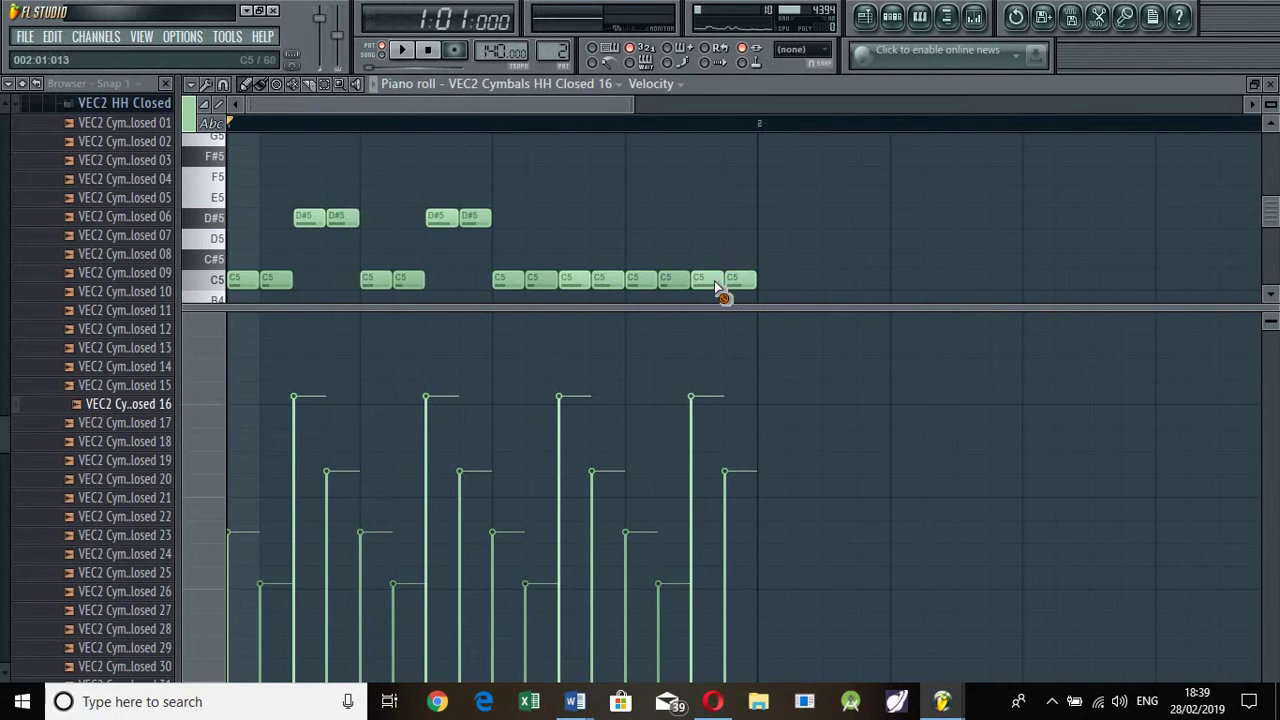
- Replace the last eight hi-hat notes with a duplicate of the first eight, play the bar and clear the selection
{"action": "left_click_drag", "start_coordinate": [716, 288], "coordinate": [525, 285]}
{"action": "left_click_drag", "start_coordinate": [506, 190], "coordinate": [222, 296]}
{"action": "key", "text": "ctrl+b"}
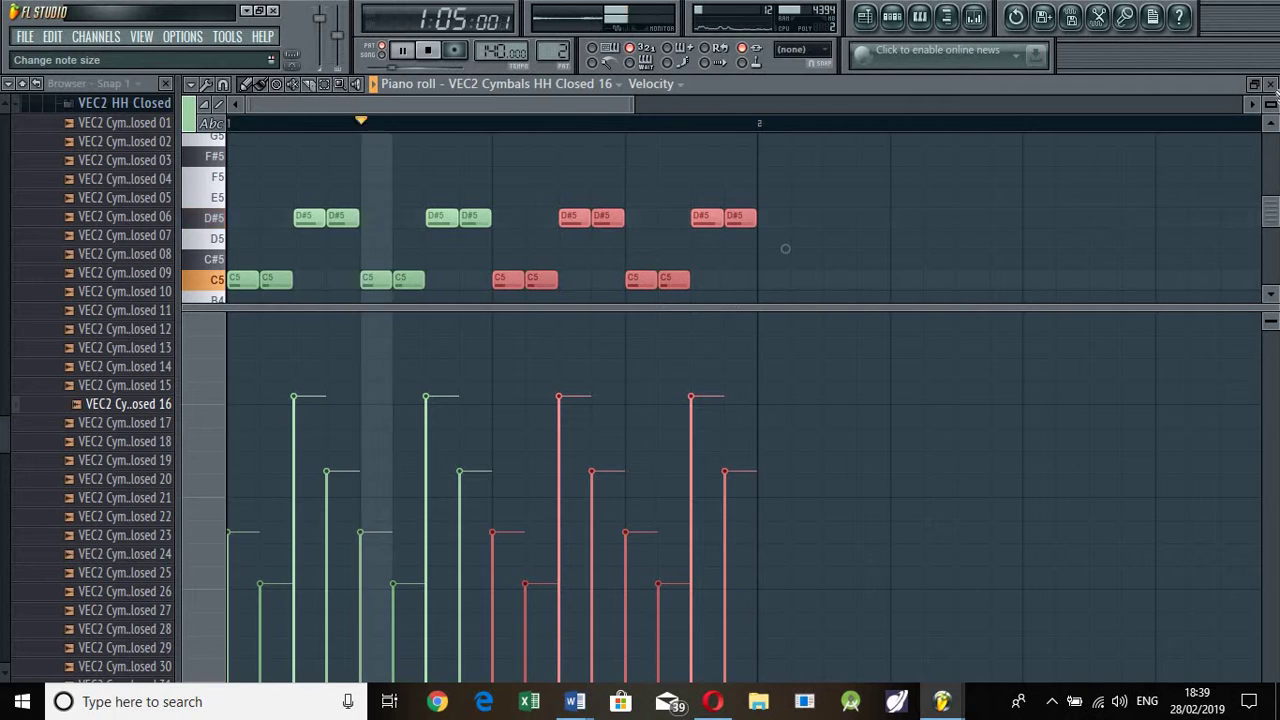
{"action": "key", "text": "space"}
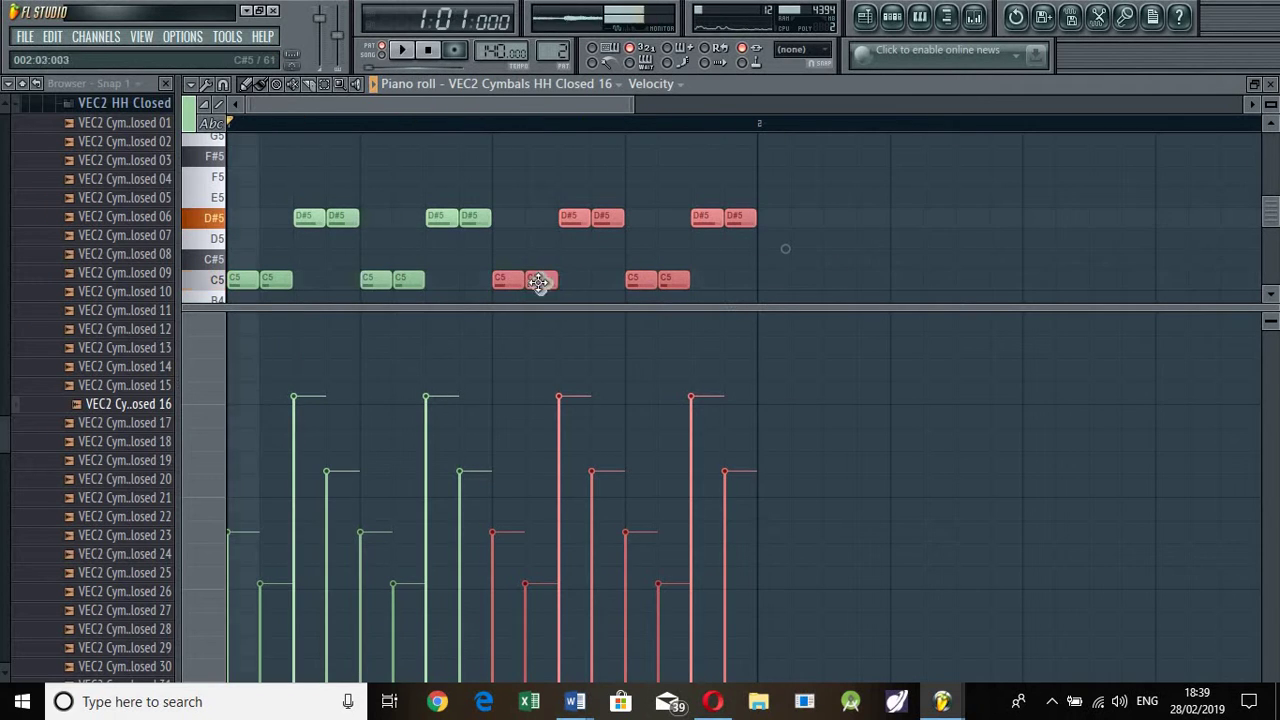
{"action": "left_click", "coordinate": [374, 215]}
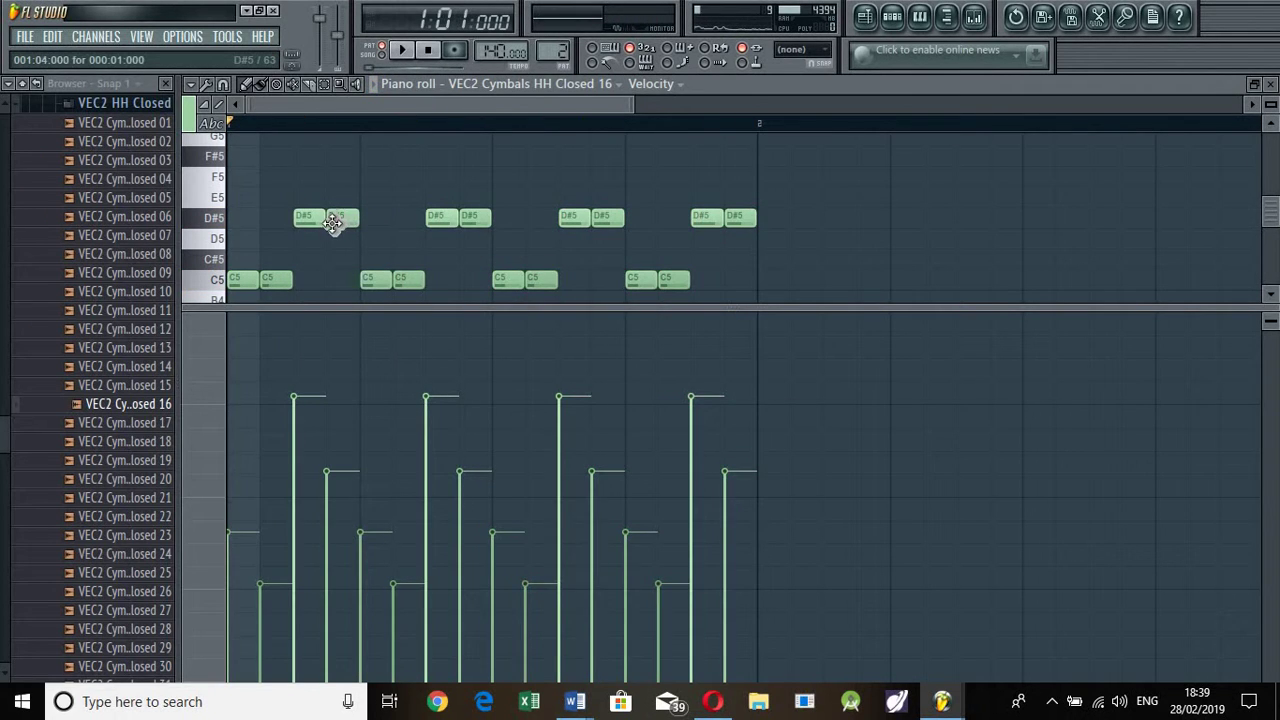
- Lower the last note of each four-note hi-hat group to D5, check the groove in playback and close the piano roll
{"action": "key", "text": "space"}
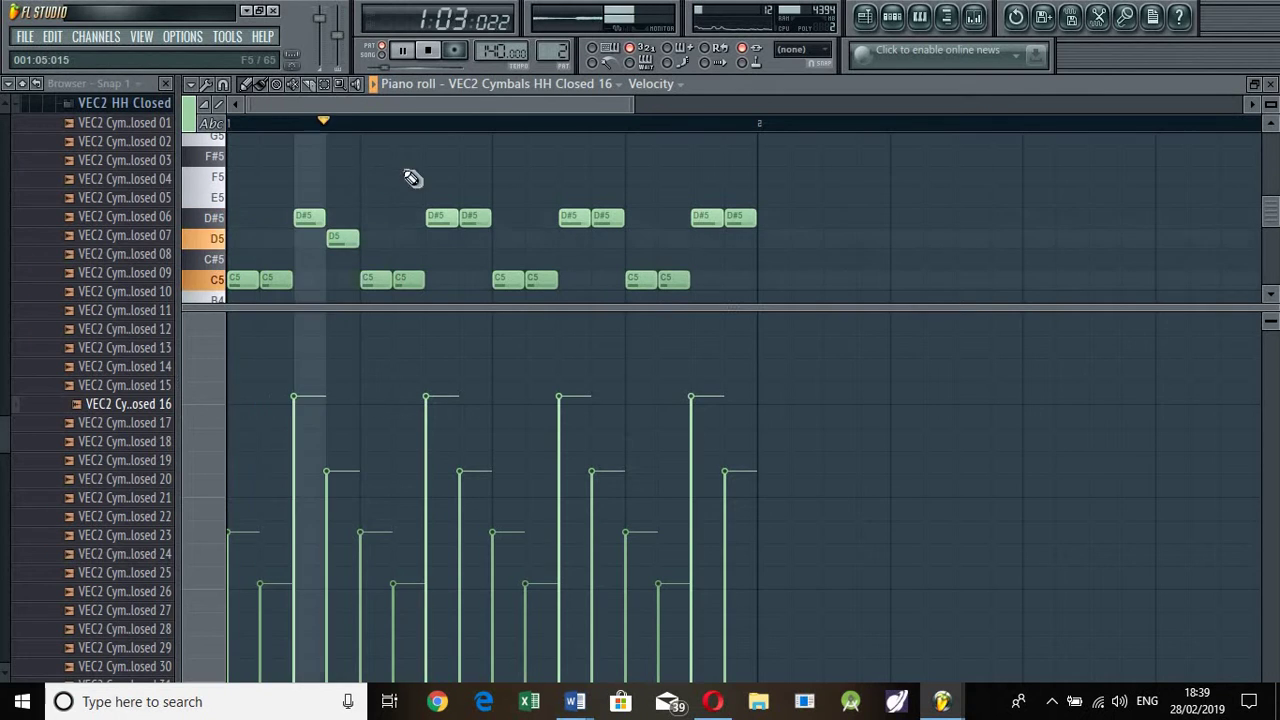
{"action": "key", "text": "space"}
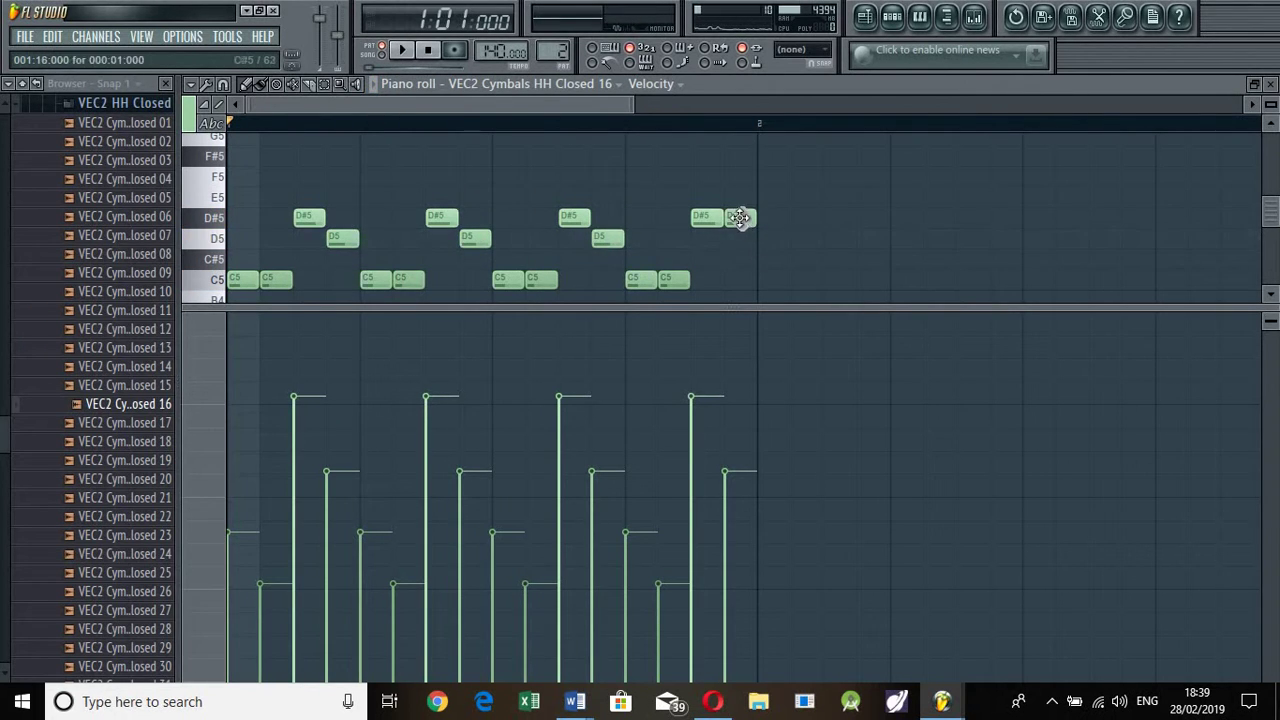
{"action": "key", "text": "space"}
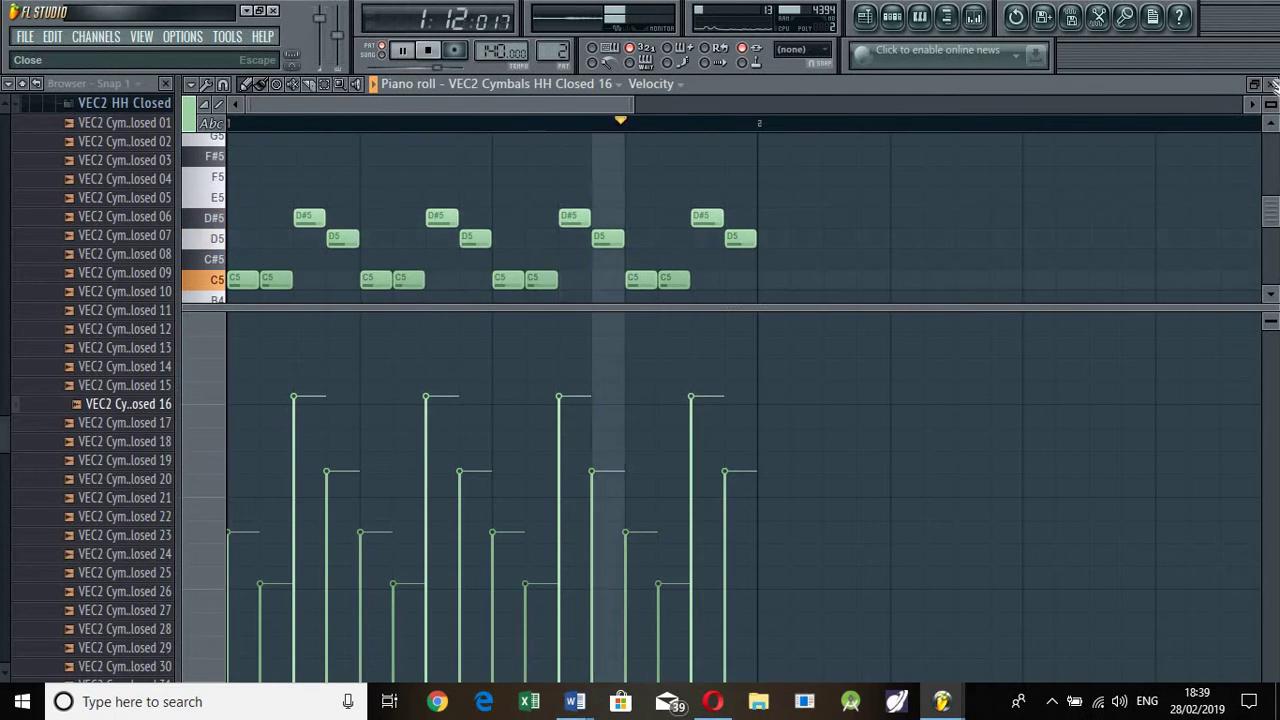
{"action": "left_click", "coordinate": [1269, 84]}
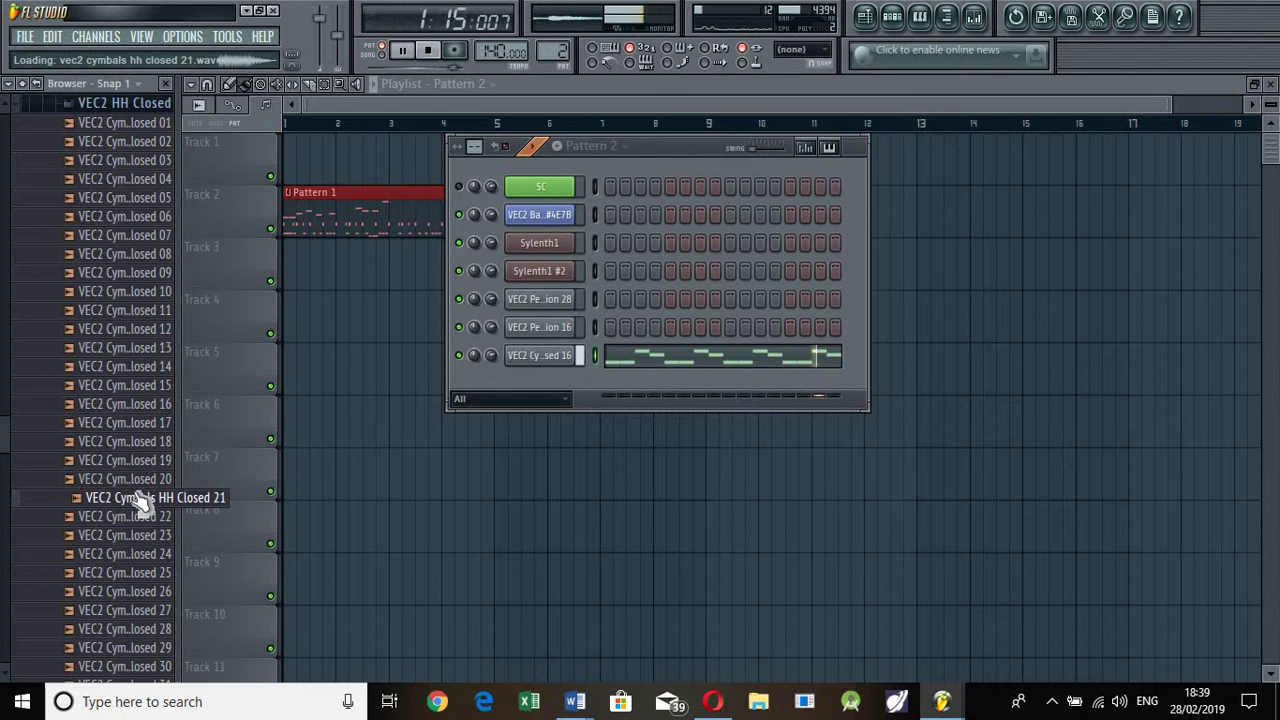
- Audition other VEC2 closed hi-hat samples, including 05, 02 and 03, against the playing groove
{"action": "left_click", "coordinate": [134, 424]}
{"action": "left_click", "coordinate": [128, 200]}
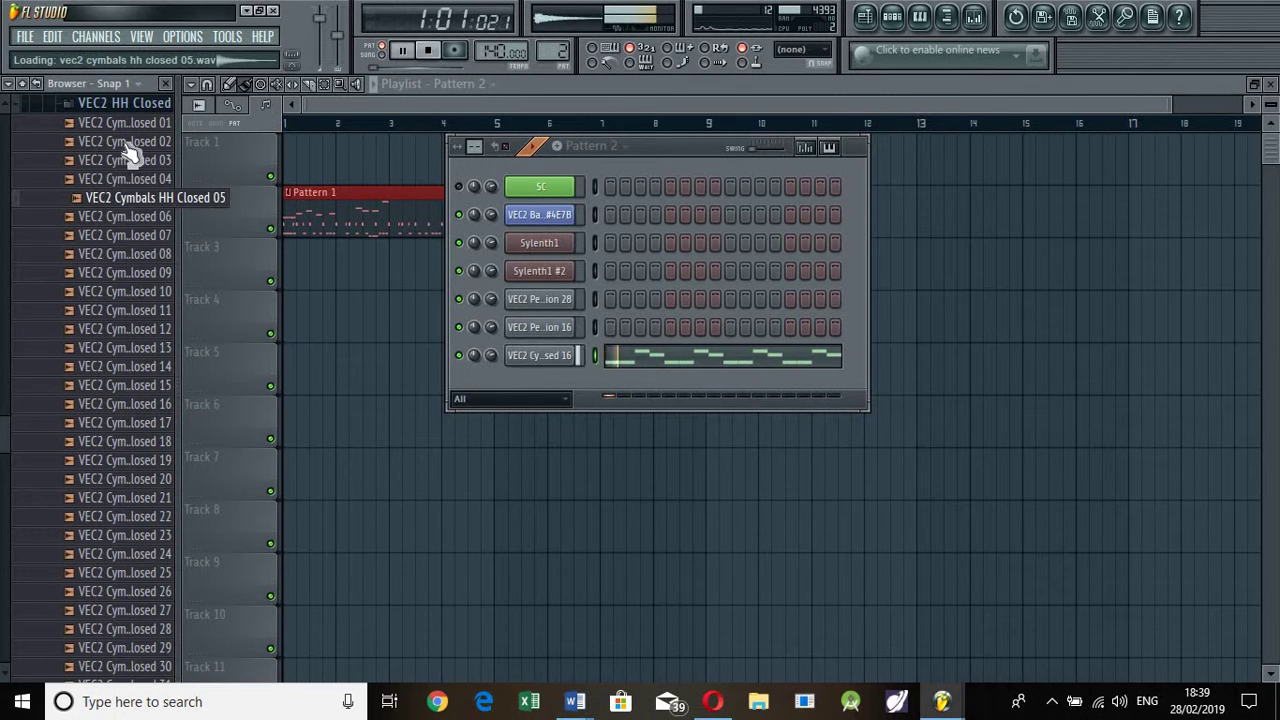
{"action": "left_click", "coordinate": [130, 142]}
{"action": "left_click", "coordinate": [132, 162]}
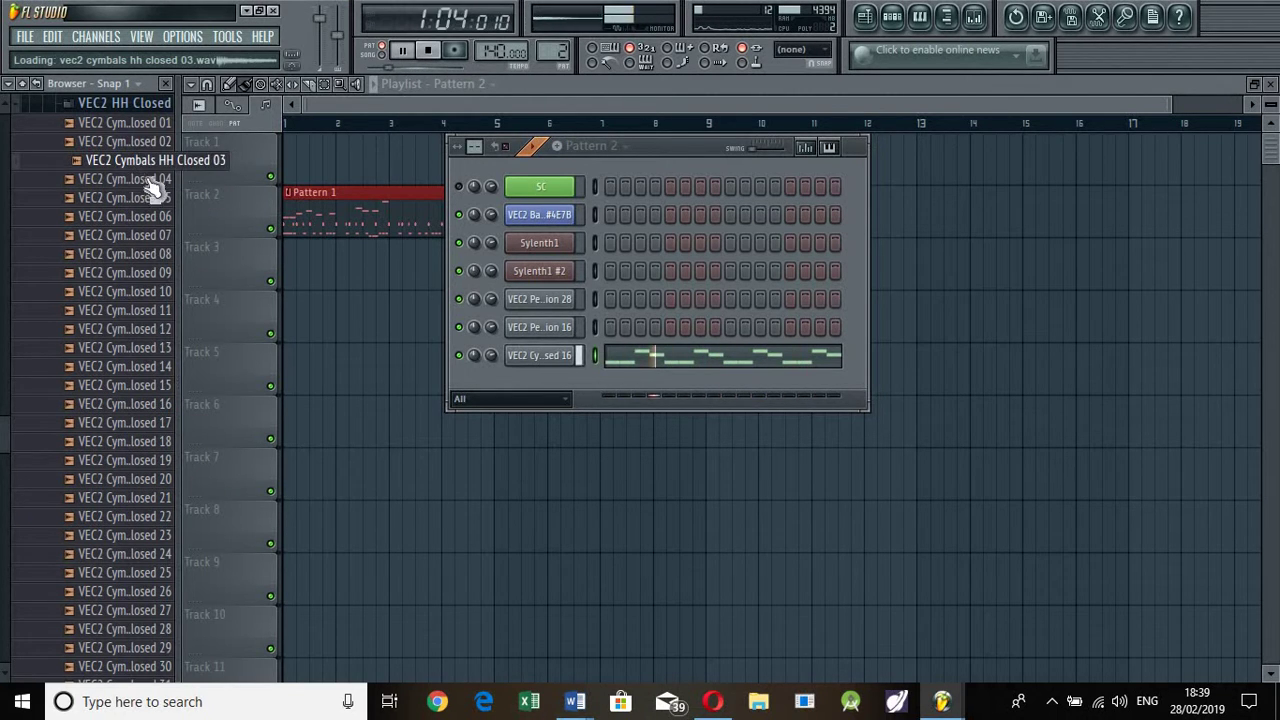
- Set the fade-out of the HH Closed 16 sample to about 11% in its channel settings, and close the settings and channel rack
{"action": "left_click", "coordinate": [541, 358]}
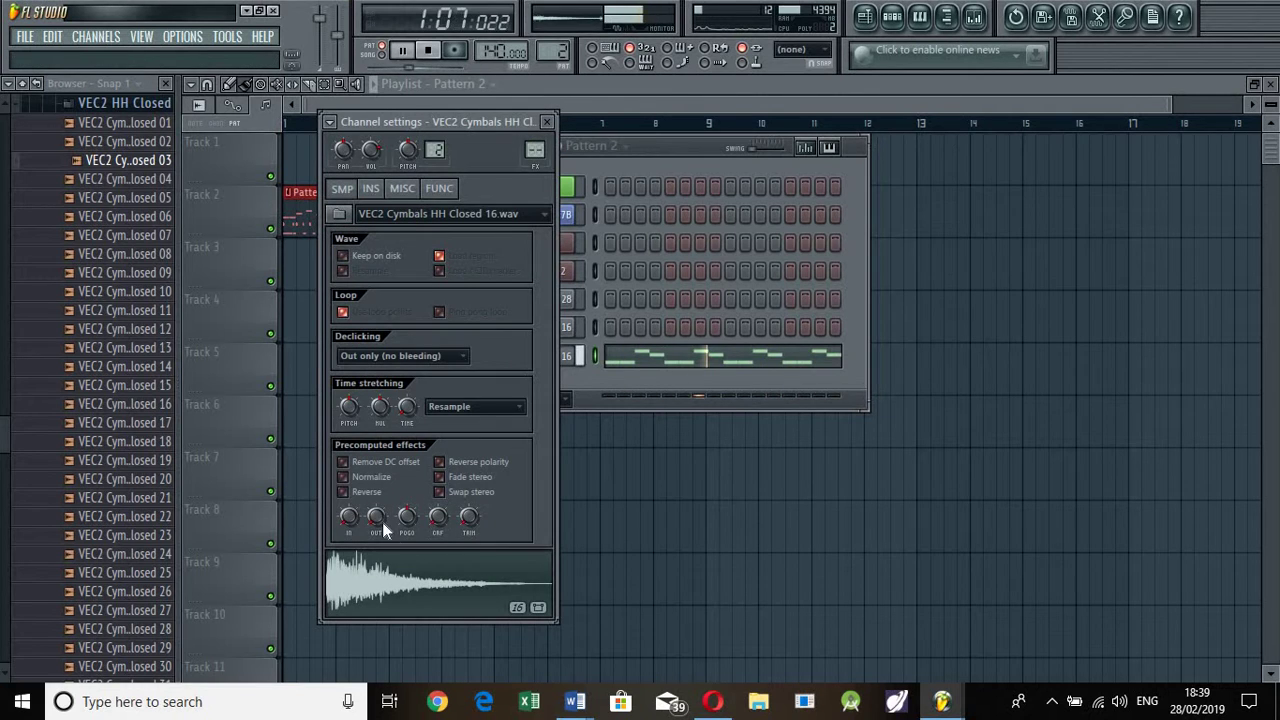
{"action": "mouse_move", "coordinate": [376, 516]}
{"action": "left_mouse_down"}
{"action": "mouse_move", "coordinate": [376, 500]}
{"action": "mouse_move", "coordinate": [376, 535]}
{"action": "left_mouse_up"}
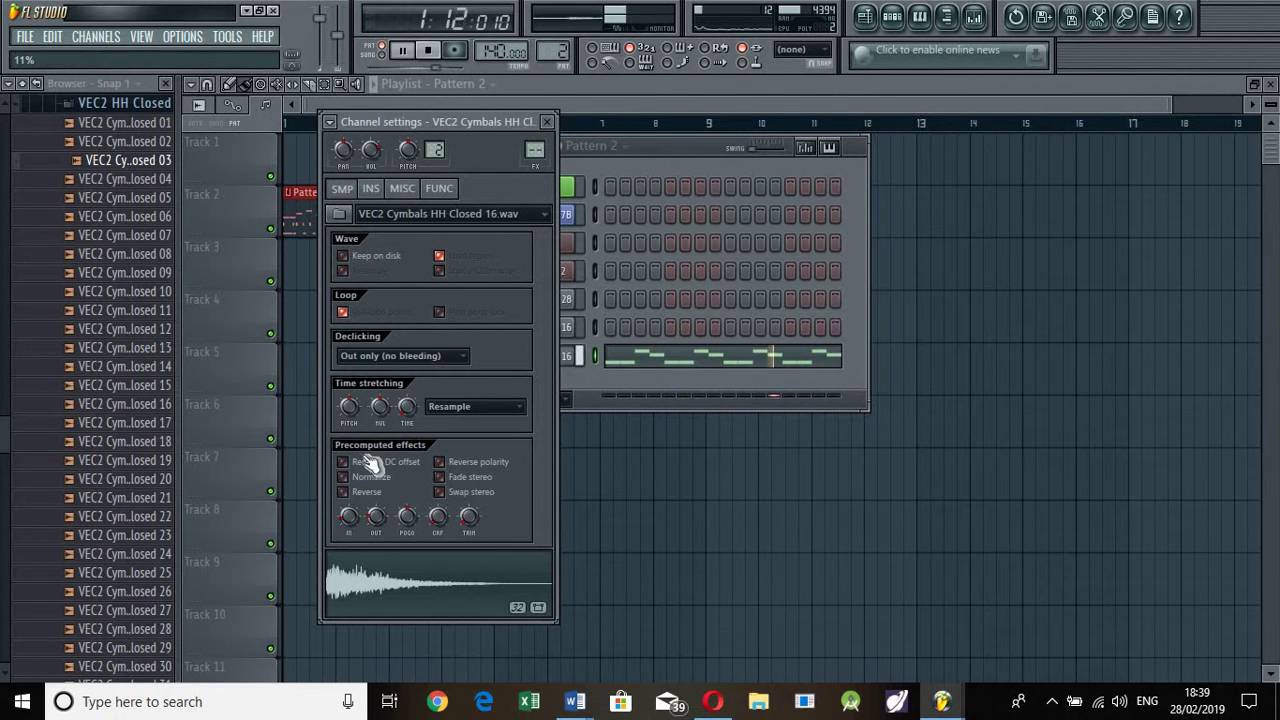
{"action": "left_click", "coordinate": [547, 123]}
{"action": "left_click", "coordinate": [546, 110]}
- Place Pattern 2 on Track 4 from bar 1, repeat it through bar 4 and play the arrangement with Pattern 1
{"action": "left_click", "coordinate": [318, 308]}
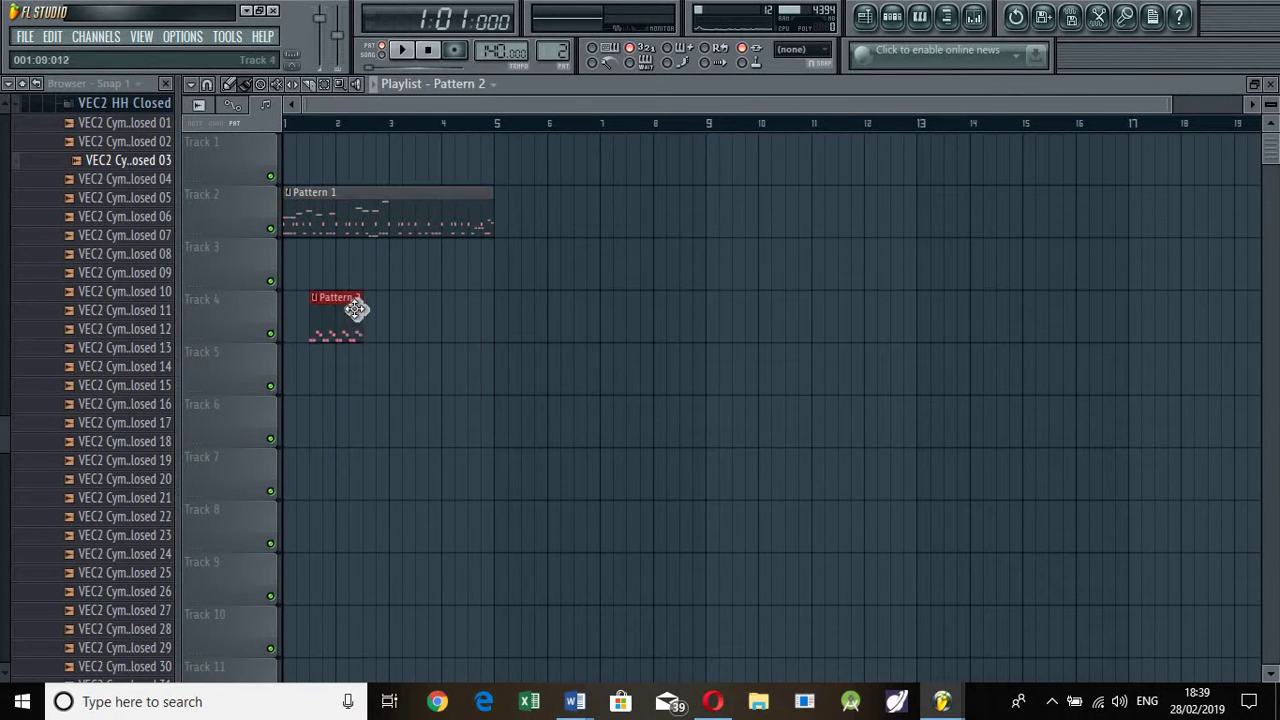
{"action": "left_click_drag", "start_coordinate": [357, 308], "coordinate": [283, 316]}
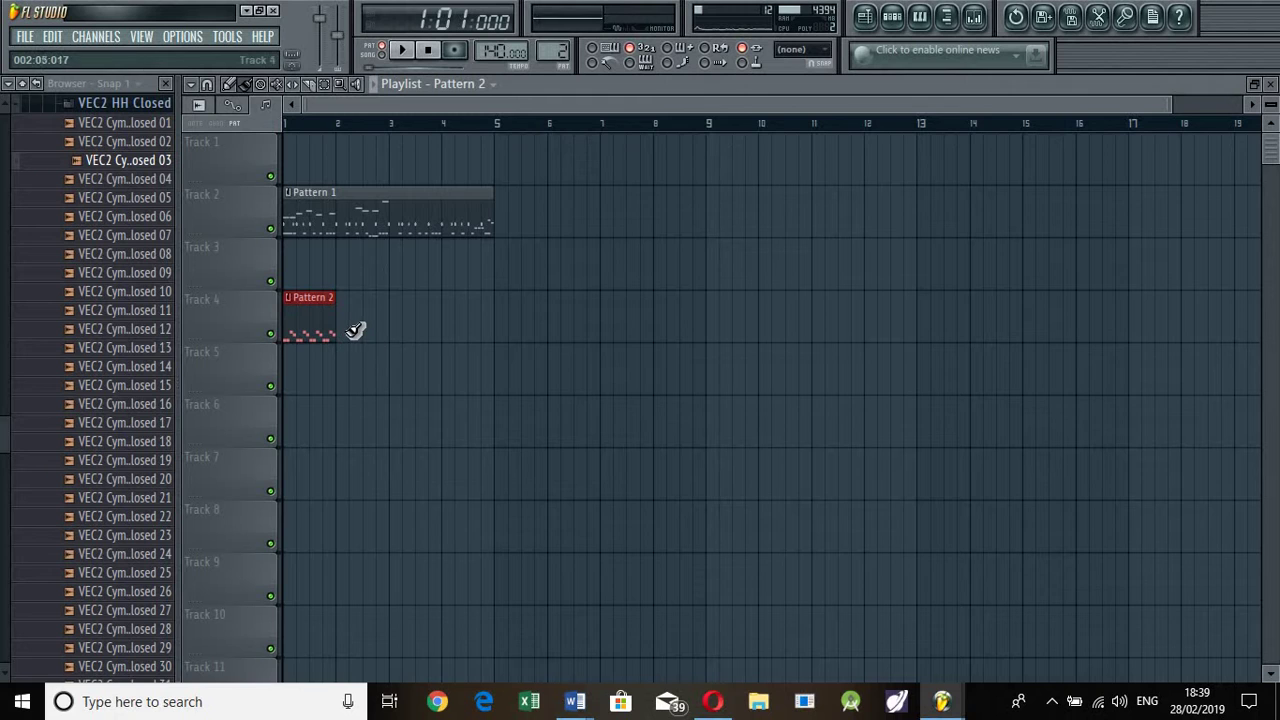
{"action": "mouse_move", "coordinate": [348, 328]}
{"action": "left_mouse_down"}
{"action": "mouse_move", "coordinate": [485, 341]}
{"action": "mouse_move", "coordinate": [508, 437]}
{"action": "left_mouse_up"}
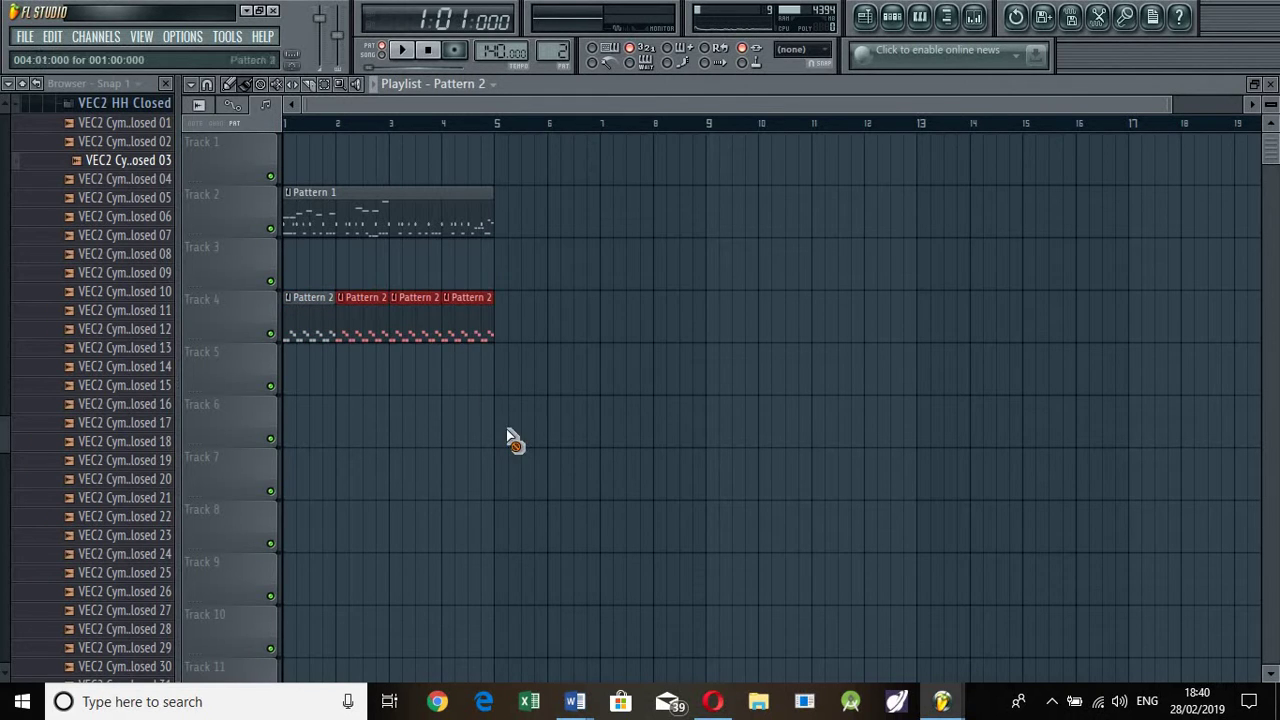
{"action": "key", "text": "space"}
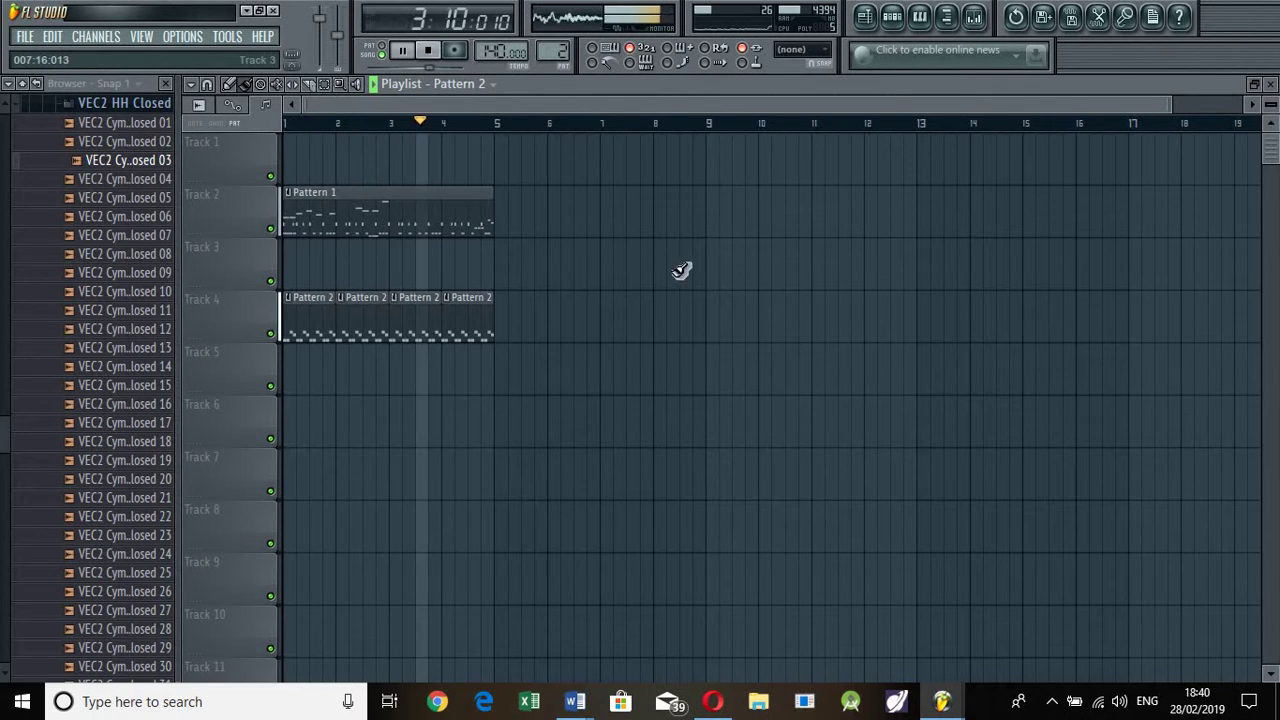
{"action": "key", "text": "space"}
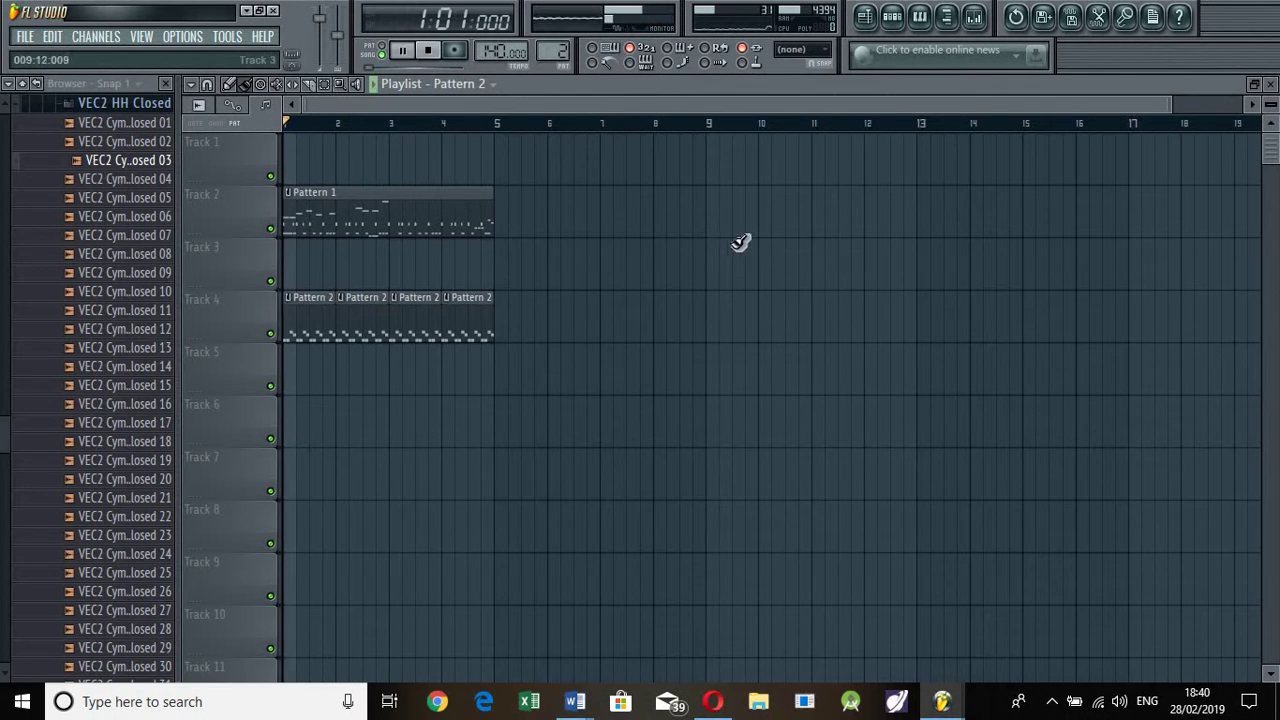
- Open the Sylenth1 #2 lead notes of Pattern 1 in the piano roll and enlarge the note area
{"action": "left_click", "coordinate": [895, 19]}
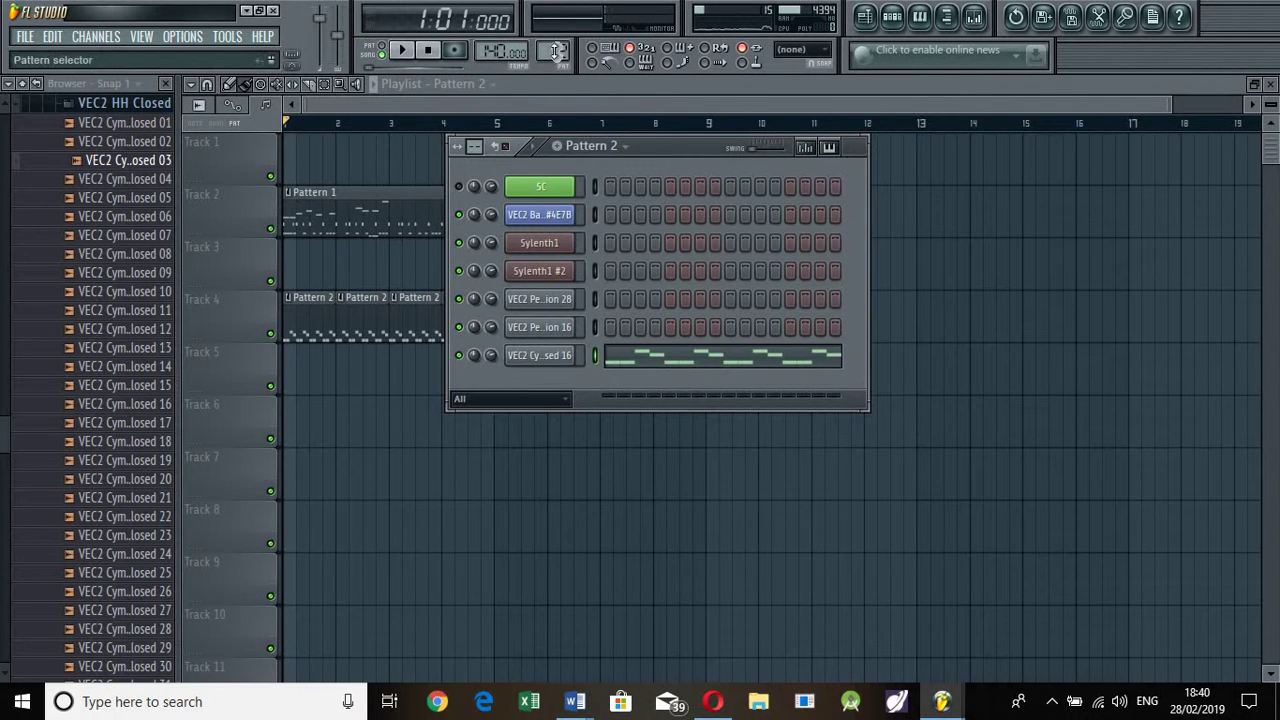
{"action": "scroll", "coordinate": [556, 51], "scroll_direction": "down", "scroll_amount": 1}
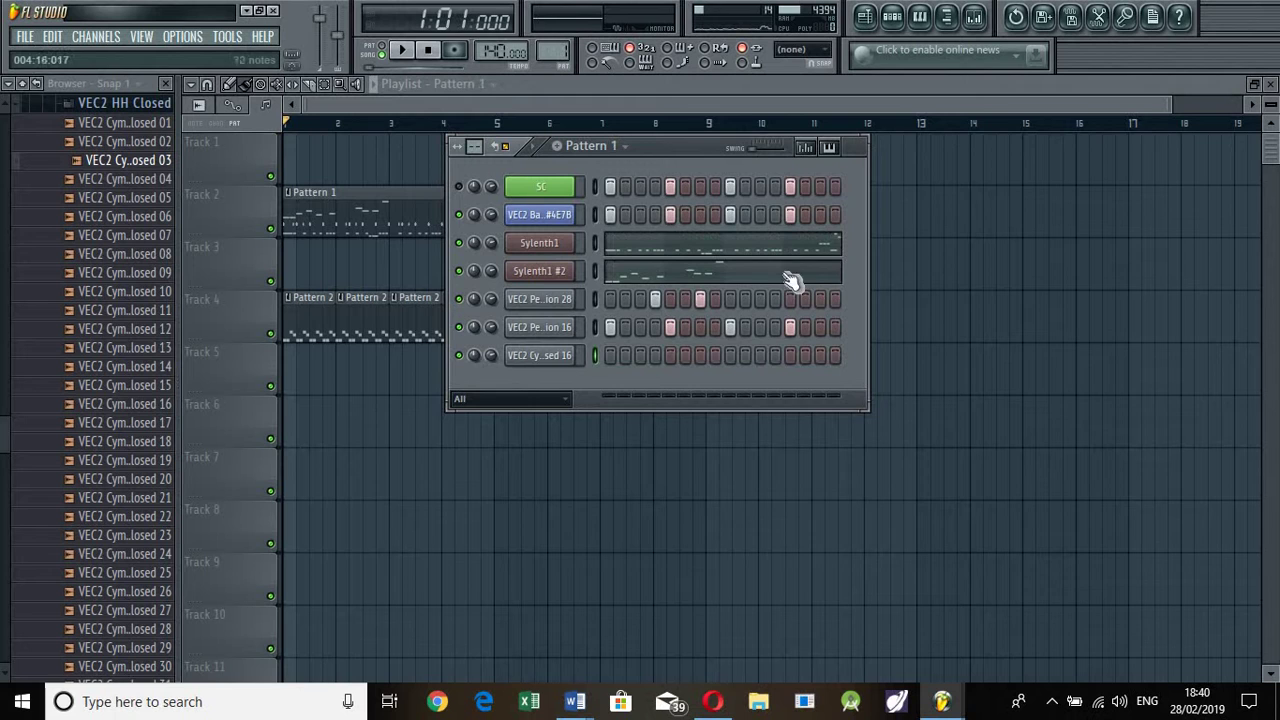
{"action": "left_click", "coordinate": [742, 286]}
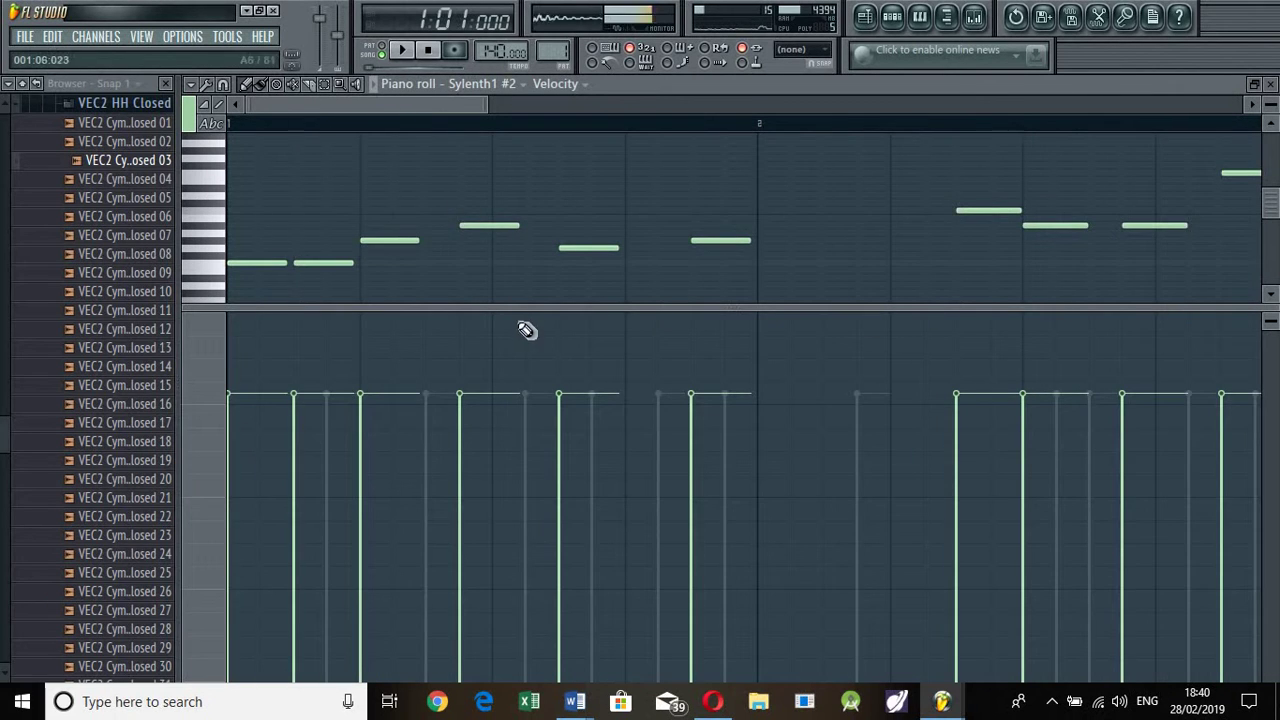
{"action": "left_click_drag", "start_coordinate": [506, 301], "coordinate": [449, 591]}
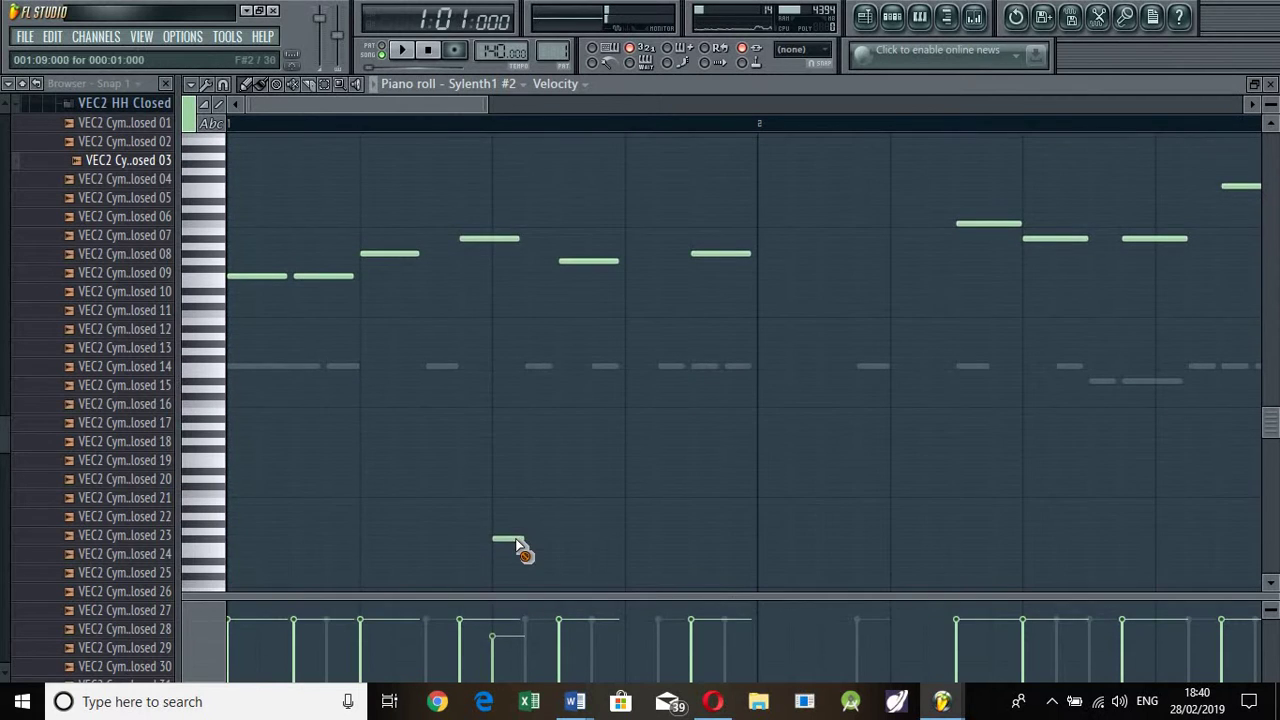
- Play the lead, duplicate its two-bar melody into bars 3 and 4 and deselect the copied notes
{"action": "key", "text": "space"}
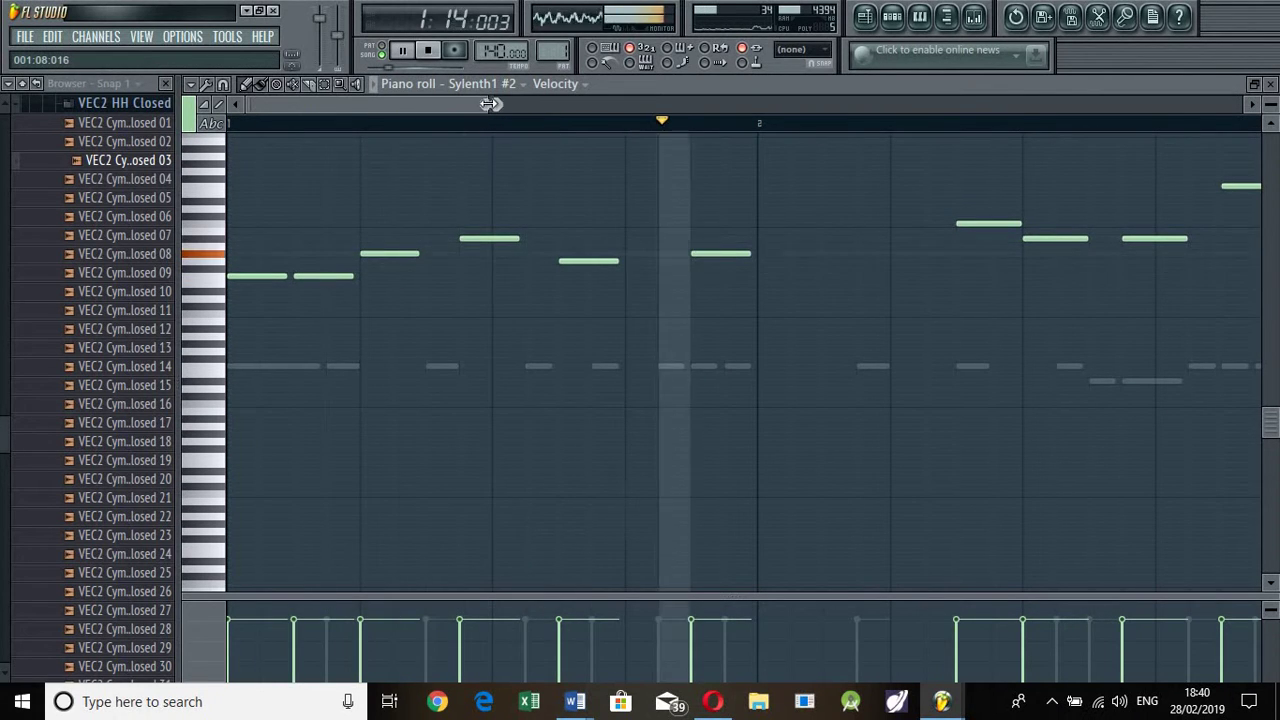
{"action": "left_click_drag", "start_coordinate": [488, 104], "coordinate": [941, 212]}
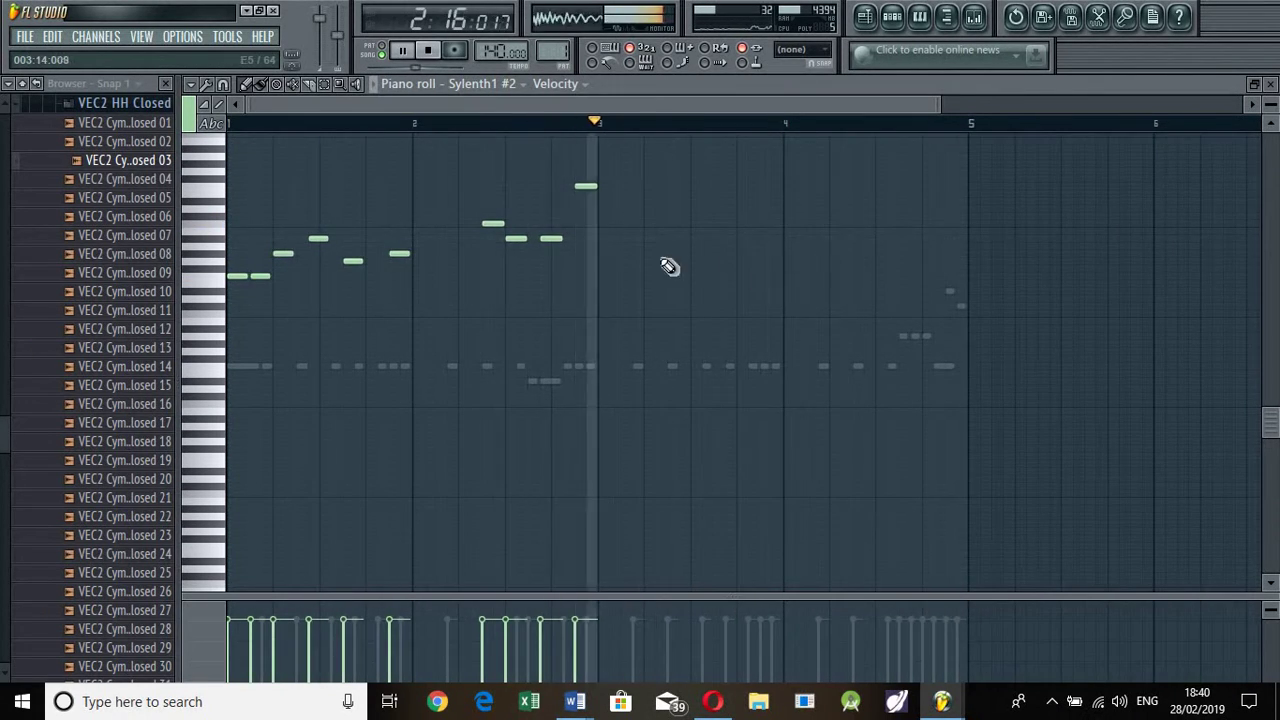
{"action": "key", "text": "space"}
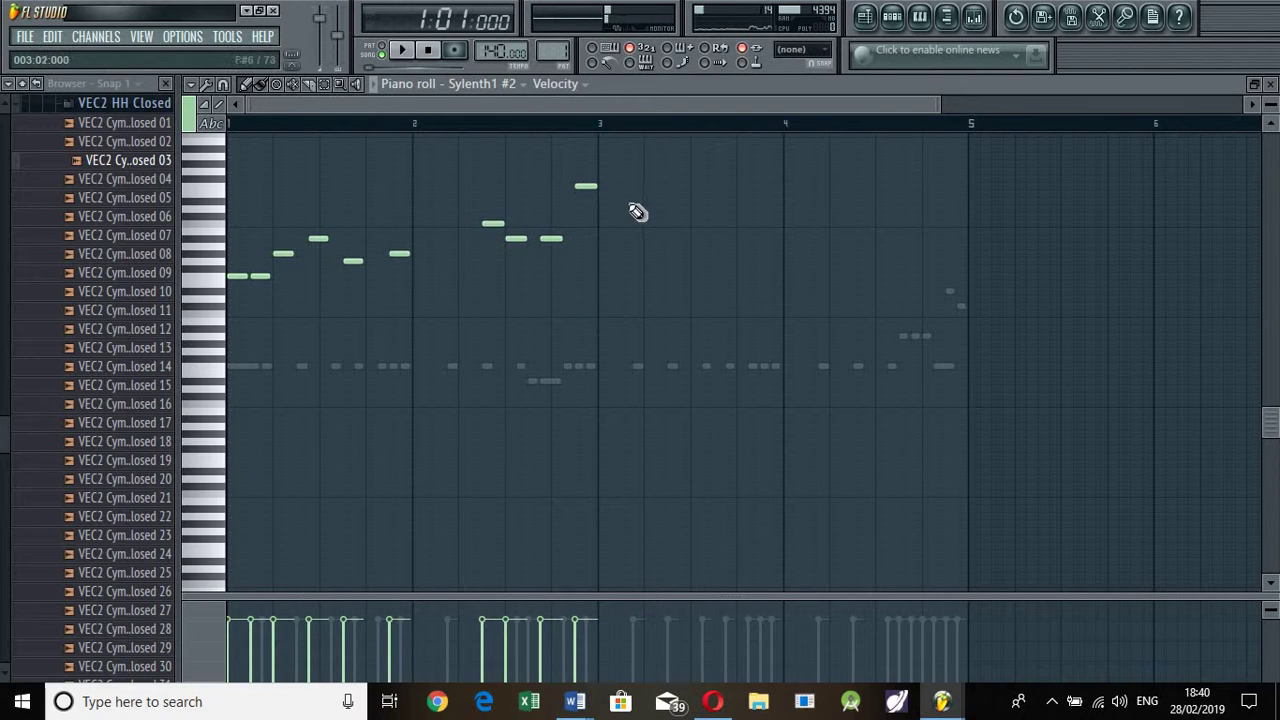
{"action": "key", "text": "ctrl+b"}
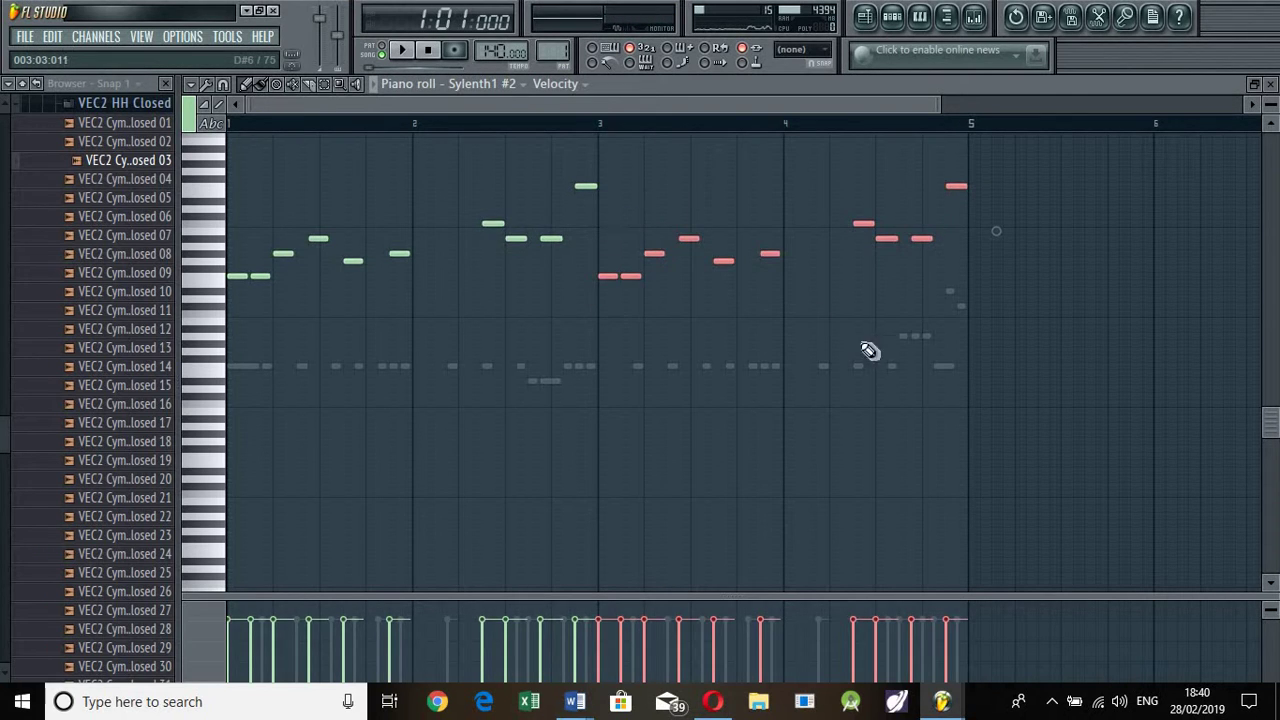
{"action": "key", "text": "ctrl+d"}
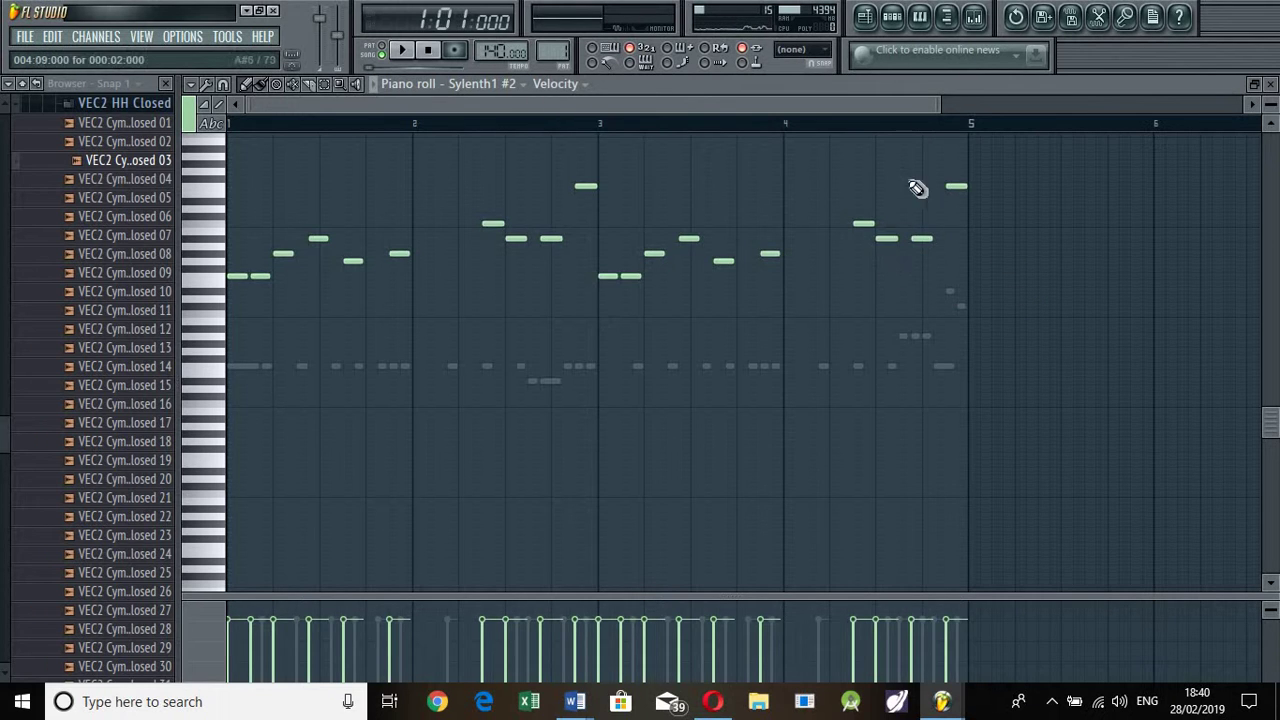
- Raise the second note of the lead's bar 4 phrase to C#6 and the third to C6, and play the result
{"action": "left_click_drag", "start_coordinate": [940, 107], "coordinate": [880, 200]}
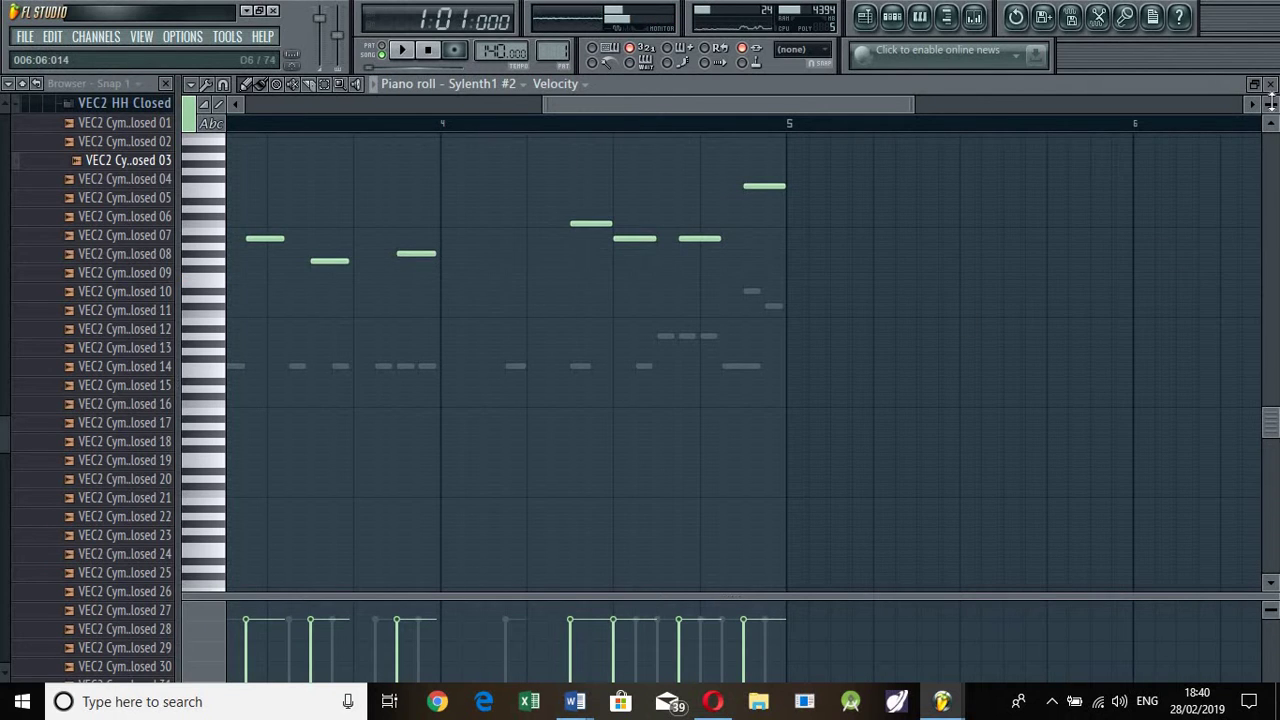
{"action": "left_click_drag", "start_coordinate": [1270, 104], "coordinate": [1217, 162]}
{"action": "scroll", "coordinate": [700, 463], "scroll_direction": "up", "scroll_amount": 4}
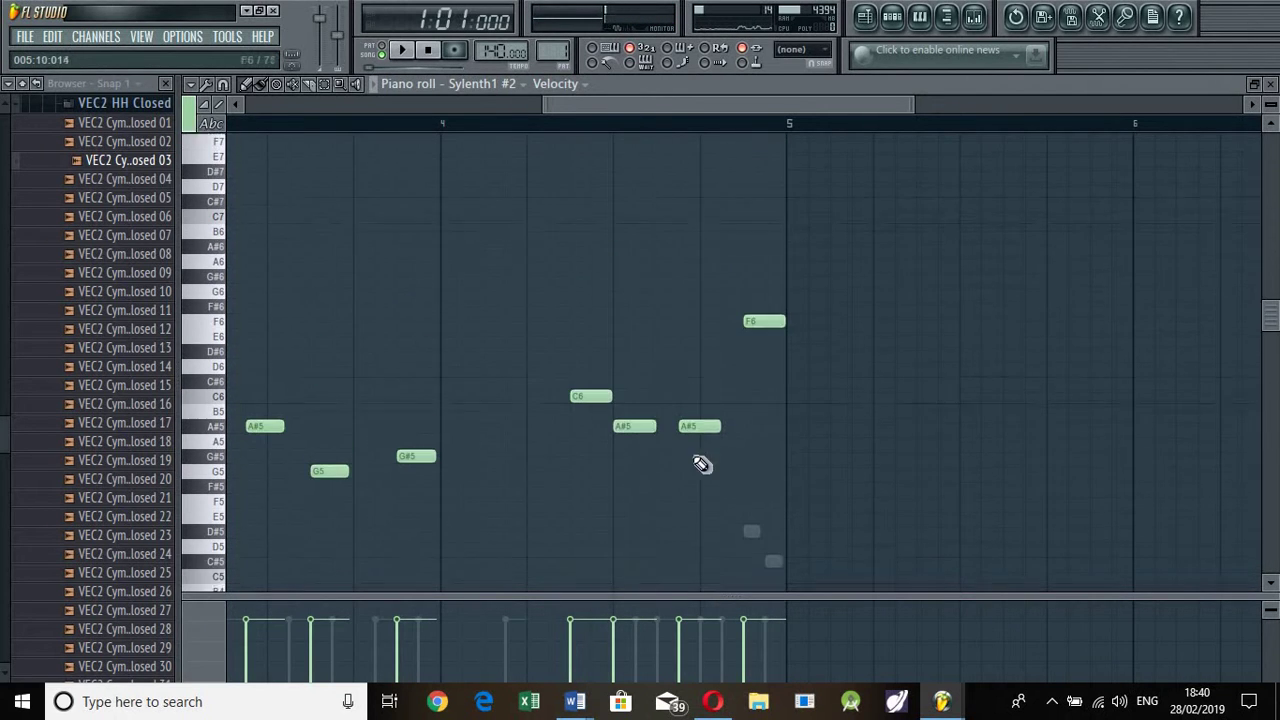
{"action": "left_click_drag", "start_coordinate": [636, 433], "coordinate": [638, 373]}
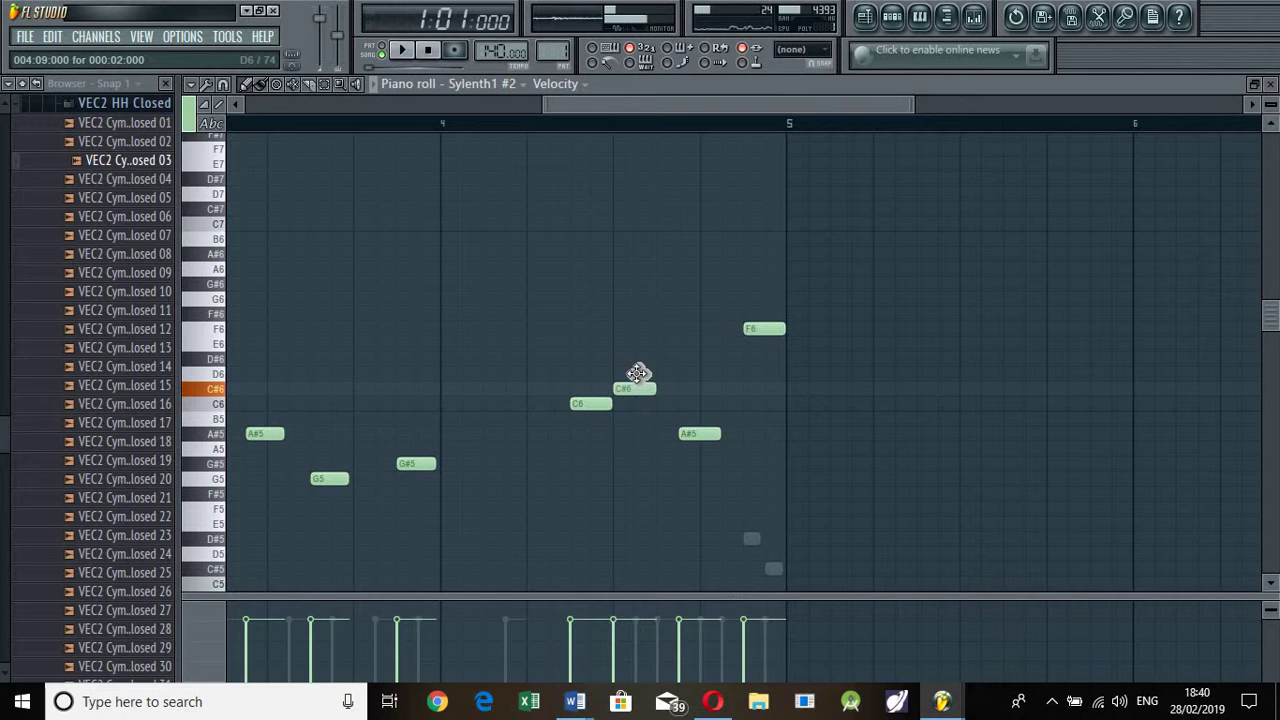
{"action": "mouse_move", "coordinate": [689, 433]}
{"action": "left_mouse_down"}
{"action": "mouse_move", "coordinate": [686, 369]}
{"action": "mouse_move", "coordinate": [683, 412]}
{"action": "left_mouse_up"}
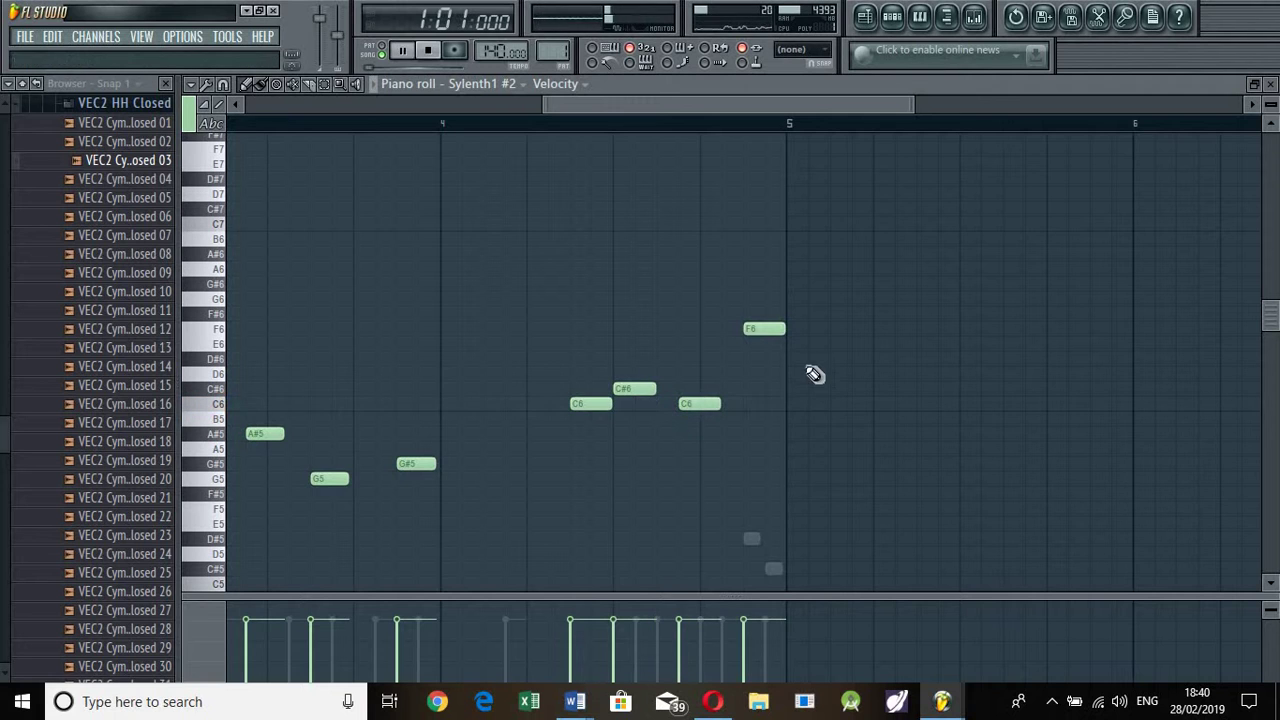
{"action": "key", "text": "space"}
- Lower the final lead note of bar 4 to D#6 and on to A#5, and play the melody
{"action": "left_click_drag", "start_coordinate": [762, 331], "coordinate": [767, 360]}
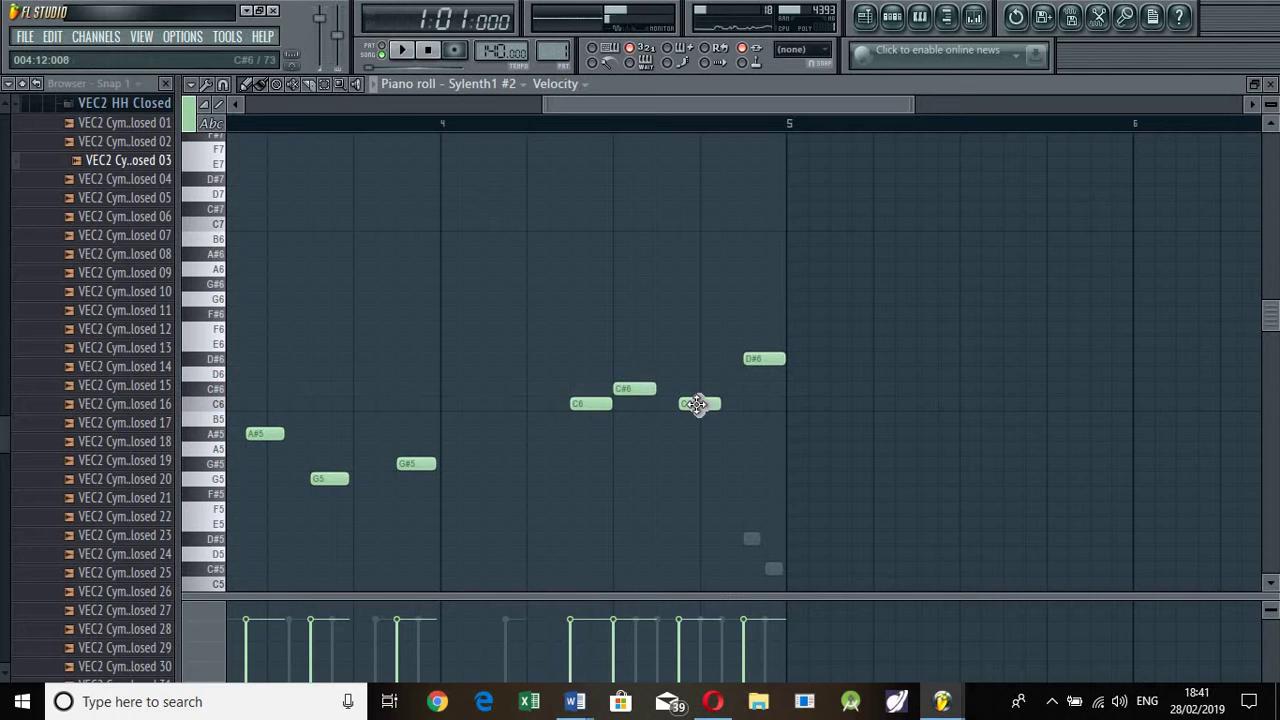
{"action": "left_click_drag", "start_coordinate": [761, 363], "coordinate": [755, 450]}
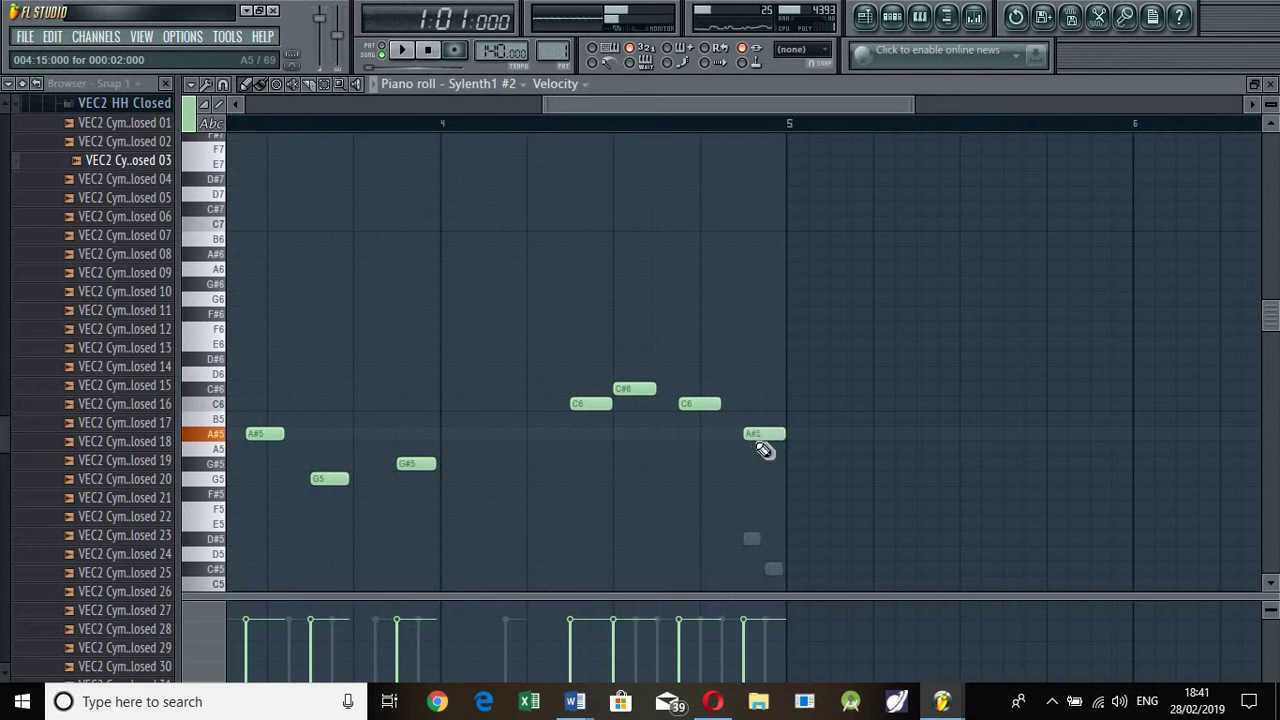
{"action": "key", "text": "space"}
- Raise the third note of the lead's bar 4 phrase to F6 and make the final note a one-step D#6, checking in playback
{"action": "left_click_drag", "start_coordinate": [684, 107], "coordinate": [666, 137]}
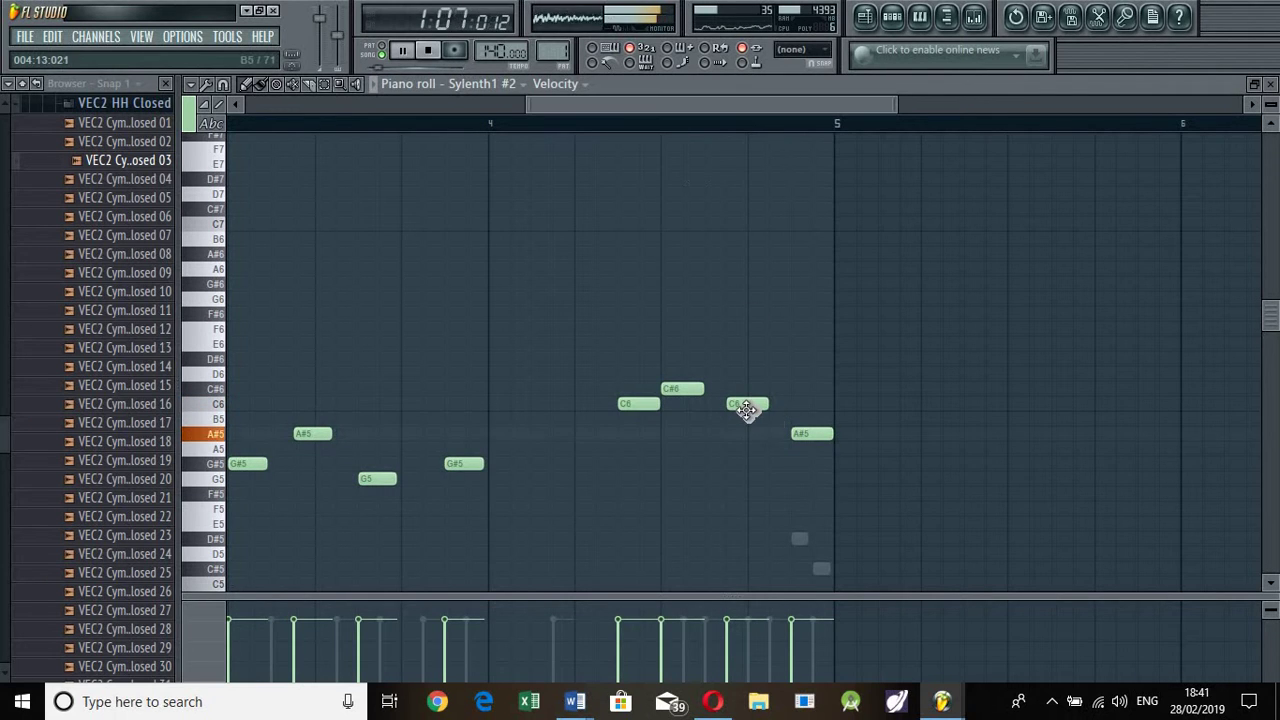
{"action": "left_click_drag", "start_coordinate": [742, 406], "coordinate": [749, 331]}
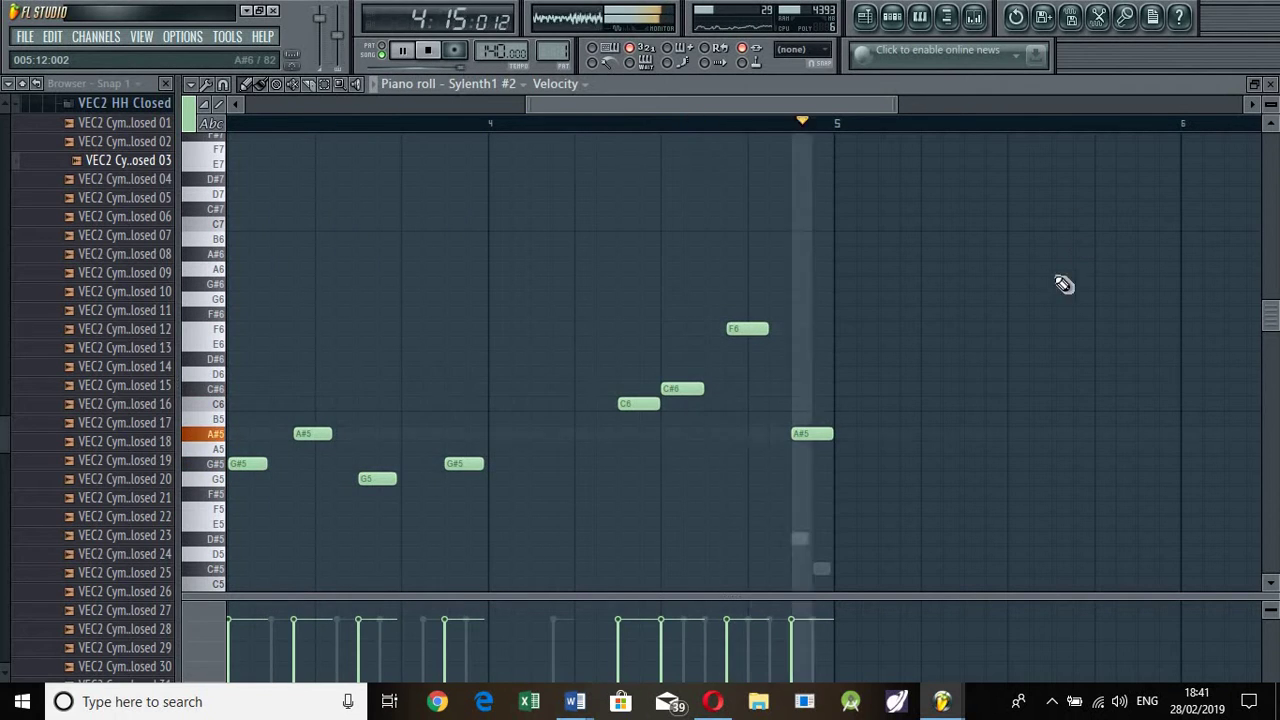
{"action": "left_click_drag", "start_coordinate": [818, 350], "coordinate": [811, 325]}
{"action": "key", "text": "space"}
{"action": "key", "text": "space"}
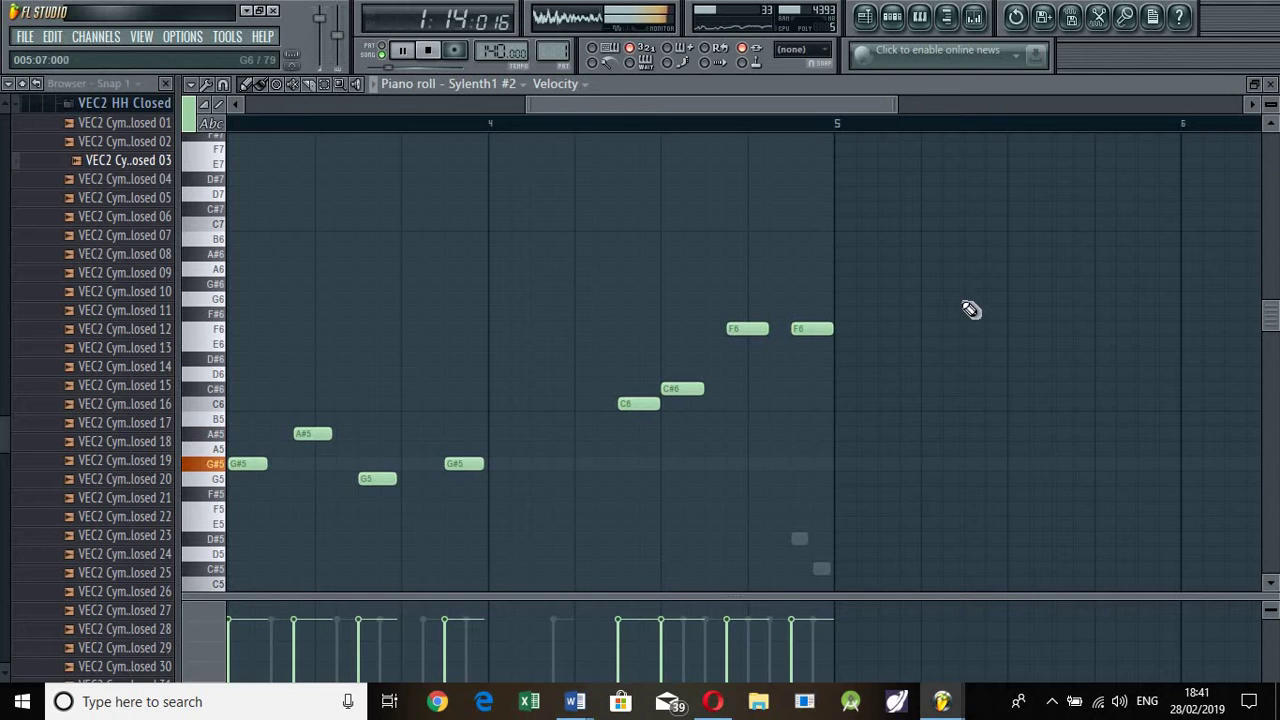
{"action": "left_click_drag", "start_coordinate": [812, 330], "coordinate": [813, 359]}
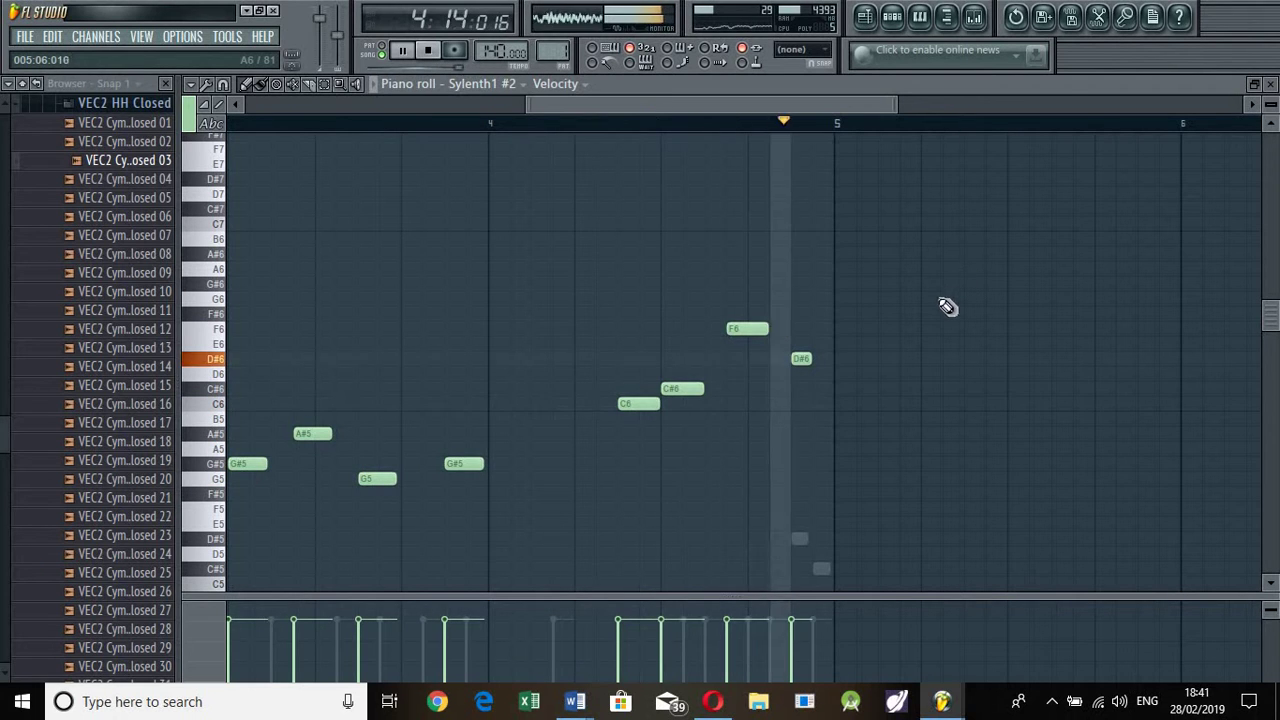
- Move the final D#6 note of the lead's bar 4 phrase to step 16 and play the melody
{"action": "key", "text": "space"}
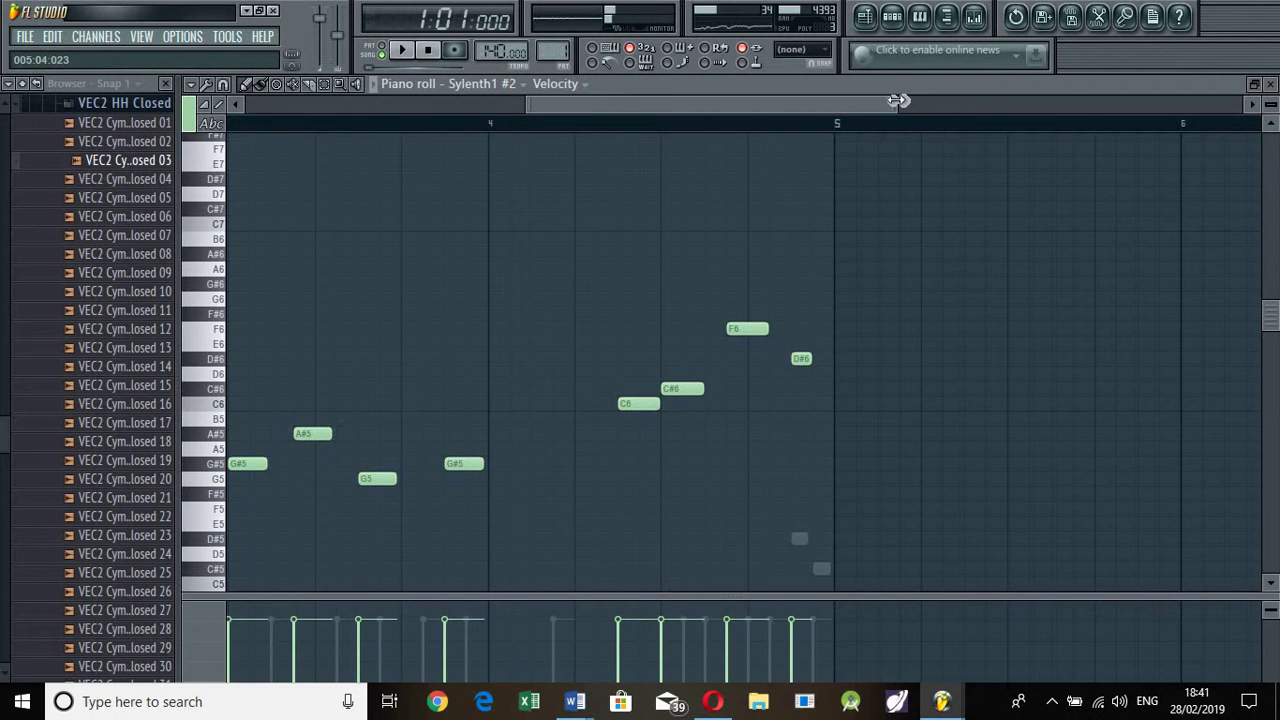
{"action": "mouse_move", "coordinate": [897, 100]}
{"action": "left_mouse_down"}
{"action": "mouse_move", "coordinate": [769, 114]}
{"action": "mouse_move", "coordinate": [814, 117]}
{"action": "mouse_move", "coordinate": [832, 140]}
{"action": "left_mouse_up"}
{"action": "left_click_drag", "start_coordinate": [873, 361], "coordinate": [904, 361]}
{"action": "key", "text": "space"}
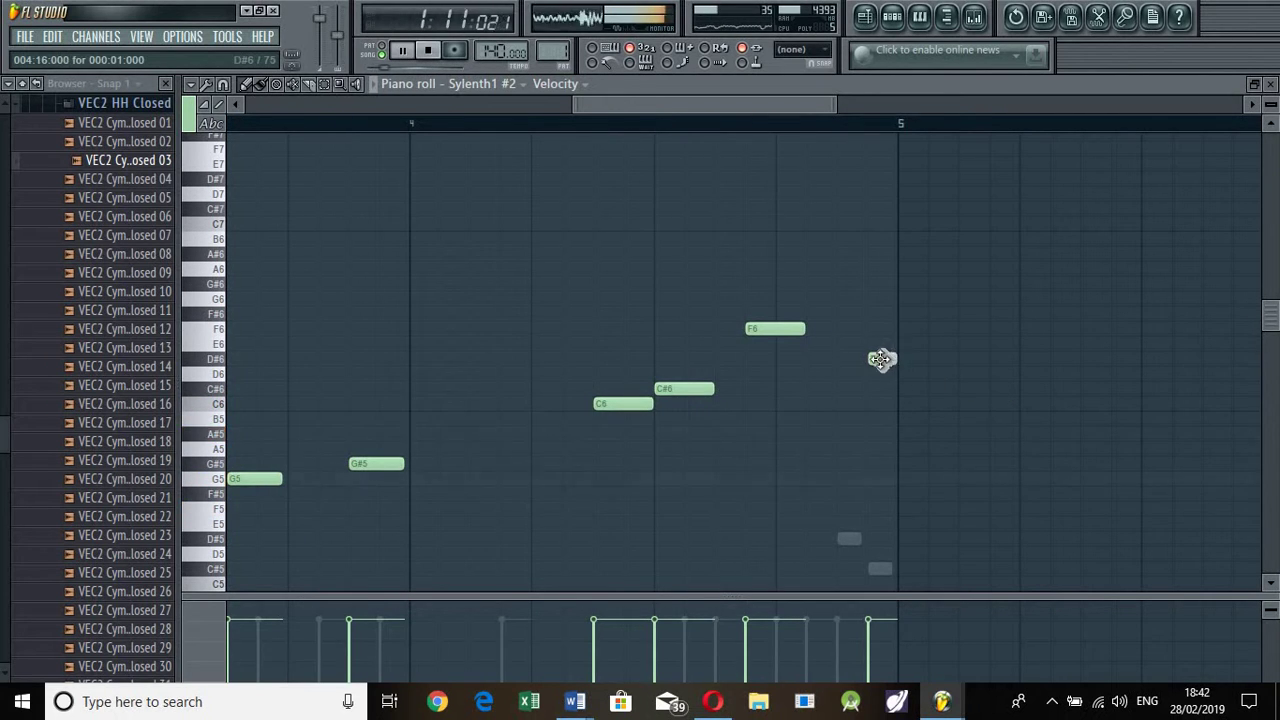
- Move the final D#6 note to step 14 of bar 4, directly after the F6, check it in playback and close the piano roll
{"action": "left_click_drag", "start_coordinate": [880, 360], "coordinate": [811, 360]}
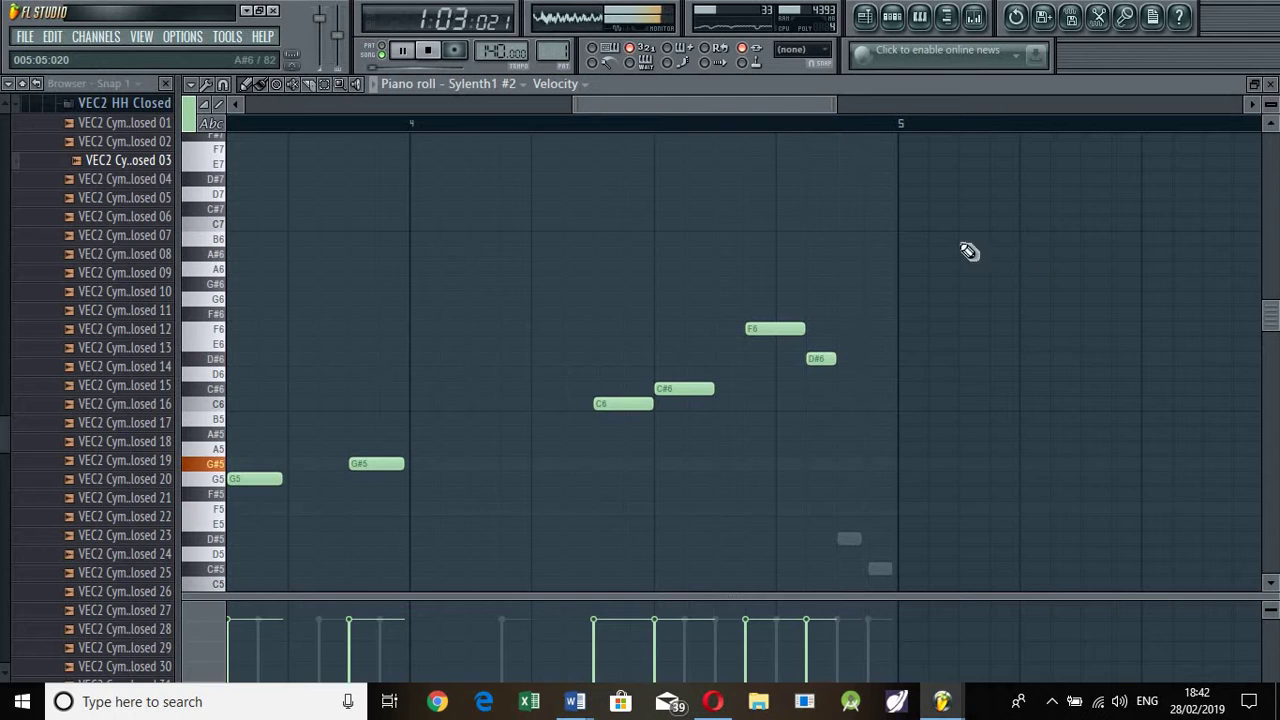
{"action": "key", "text": "space"}
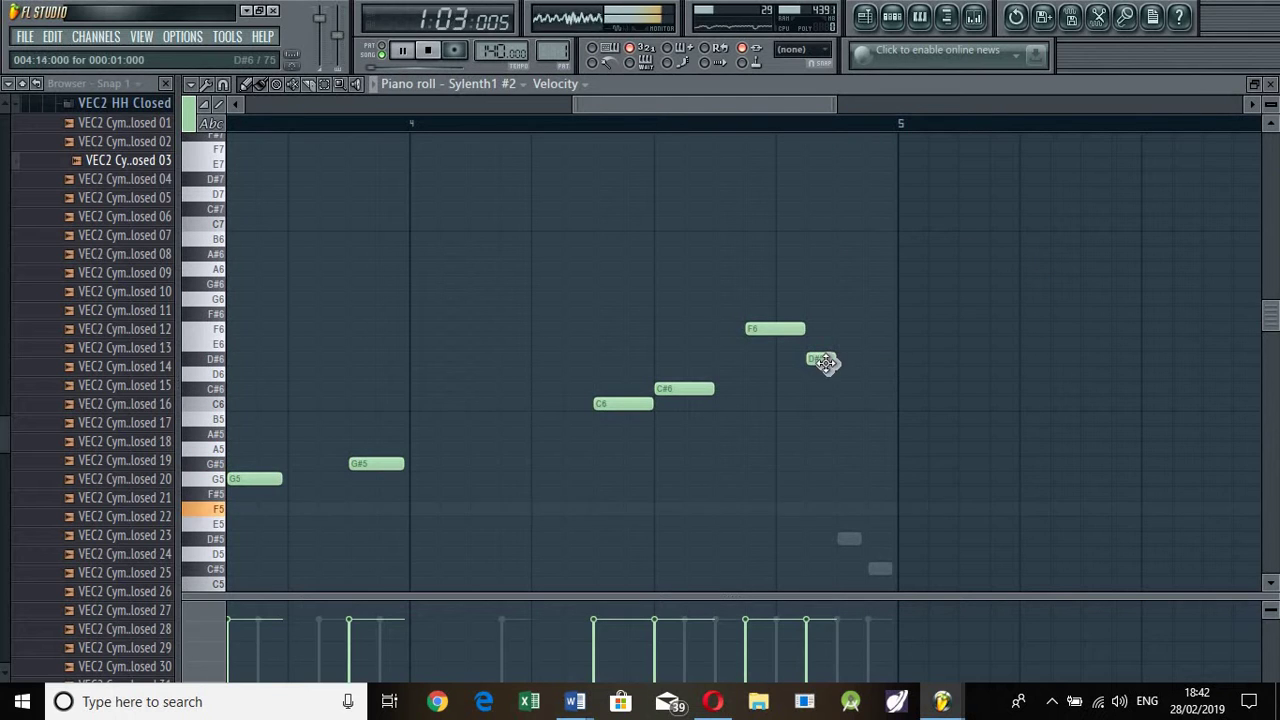
{"action": "mouse_move", "coordinate": [820, 356]}
{"action": "left_mouse_down"}
{"action": "mouse_move", "coordinate": [820, 329]}
{"action": "mouse_move", "coordinate": [818, 385]}
{"action": "mouse_move", "coordinate": [814, 354]}
{"action": "left_mouse_up"}
{"action": "key", "text": "space"}
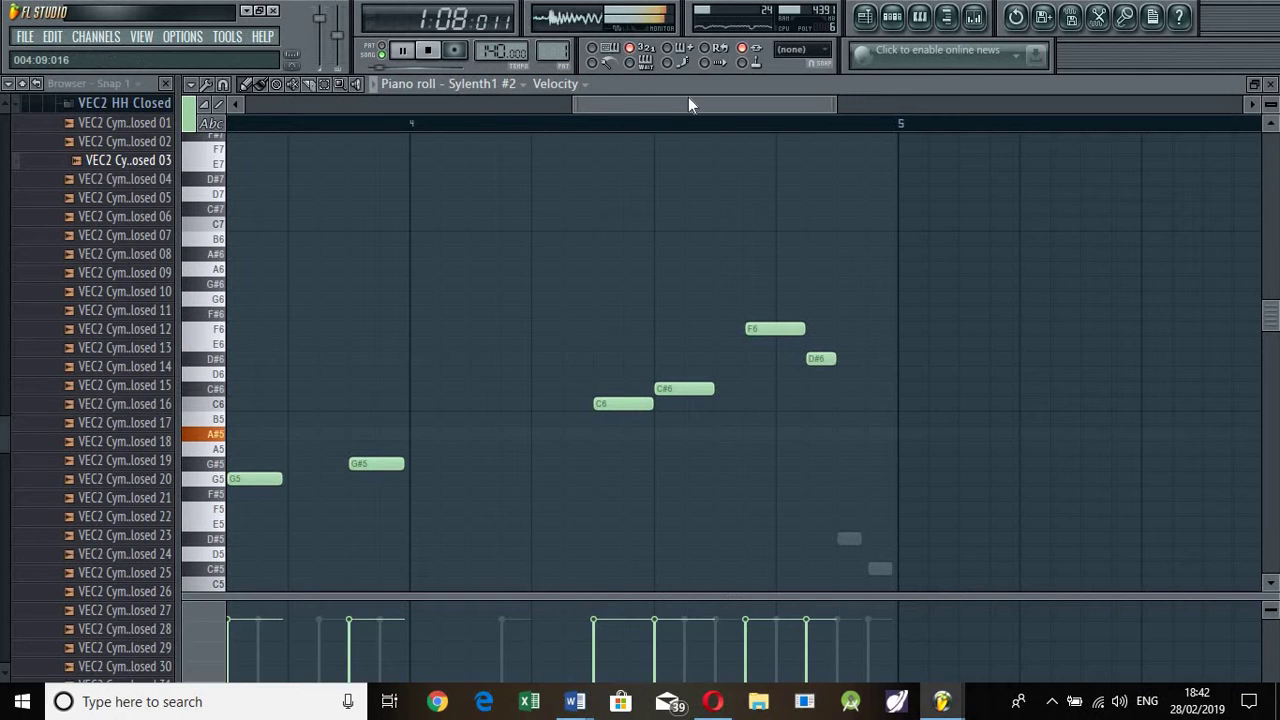
{"action": "left_click_drag", "start_coordinate": [688, 97], "coordinate": [560, 97]}
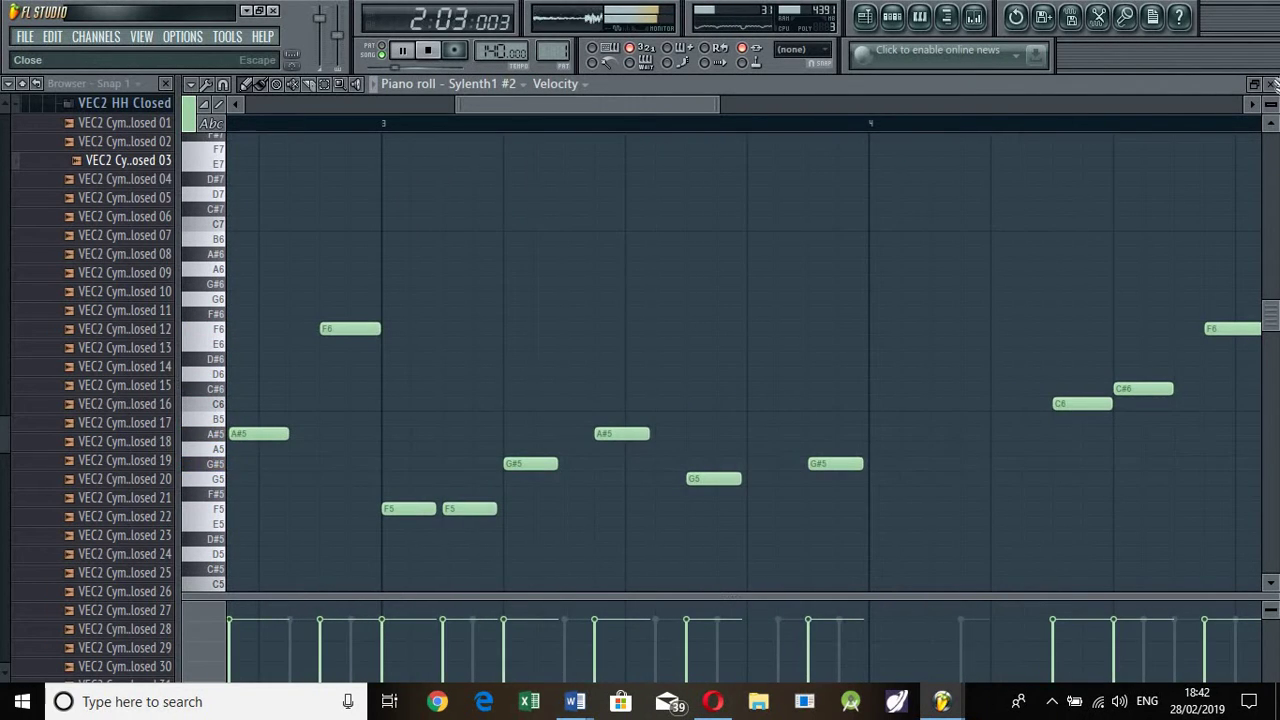
{"action": "left_click", "coordinate": [1268, 90]}
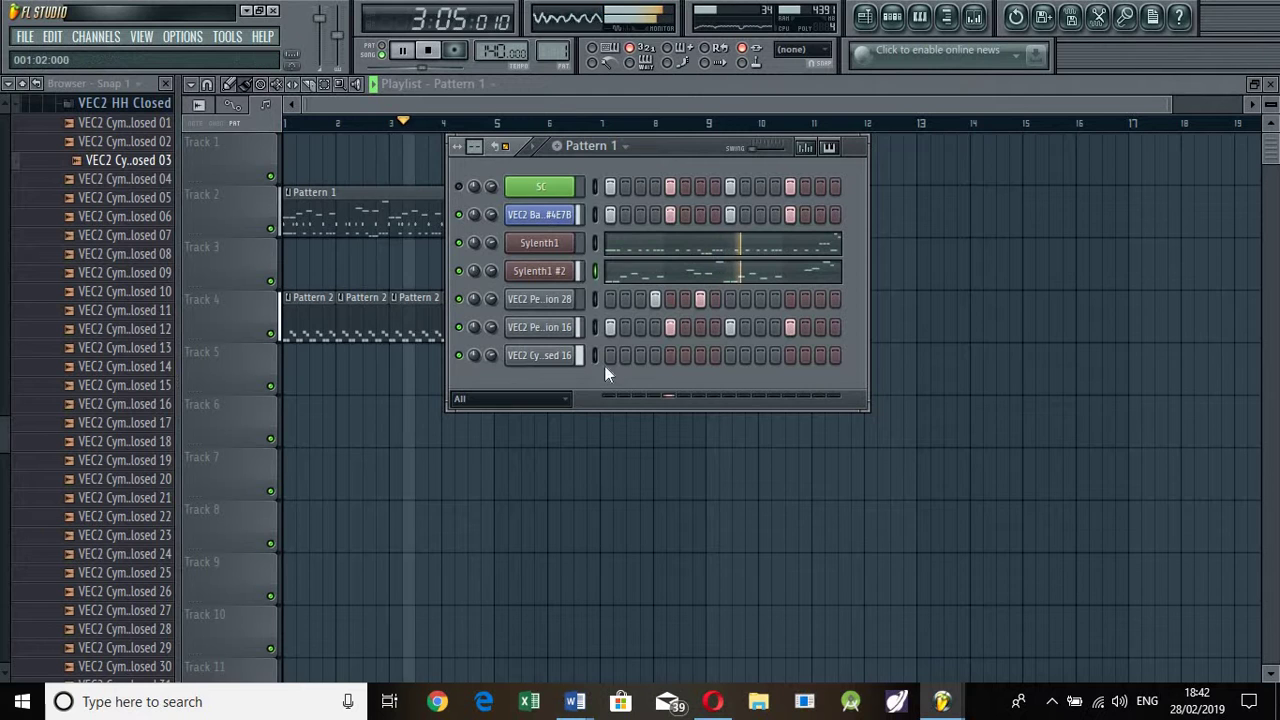
- Collapse the closed hi-hat samples, look through the VEC2 HH Open folder and stop playback
{"action": "left_click", "coordinate": [128, 104]}
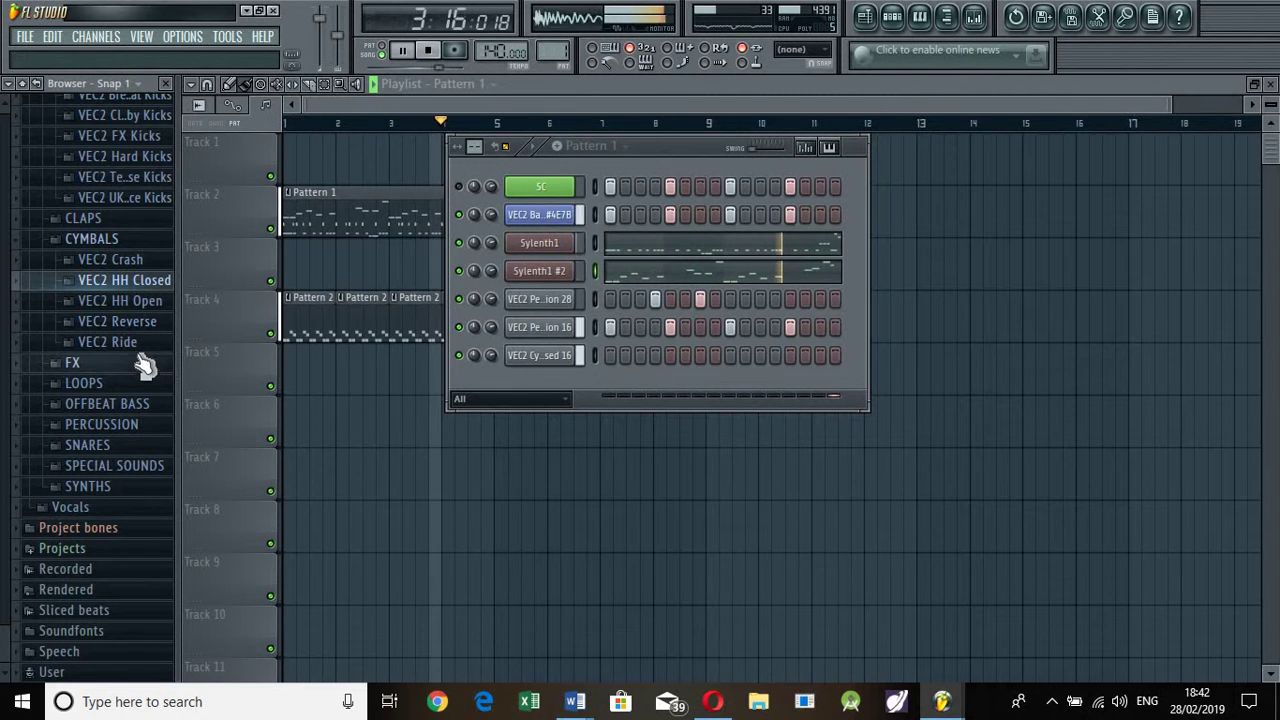
{"action": "left_click", "coordinate": [152, 303]}
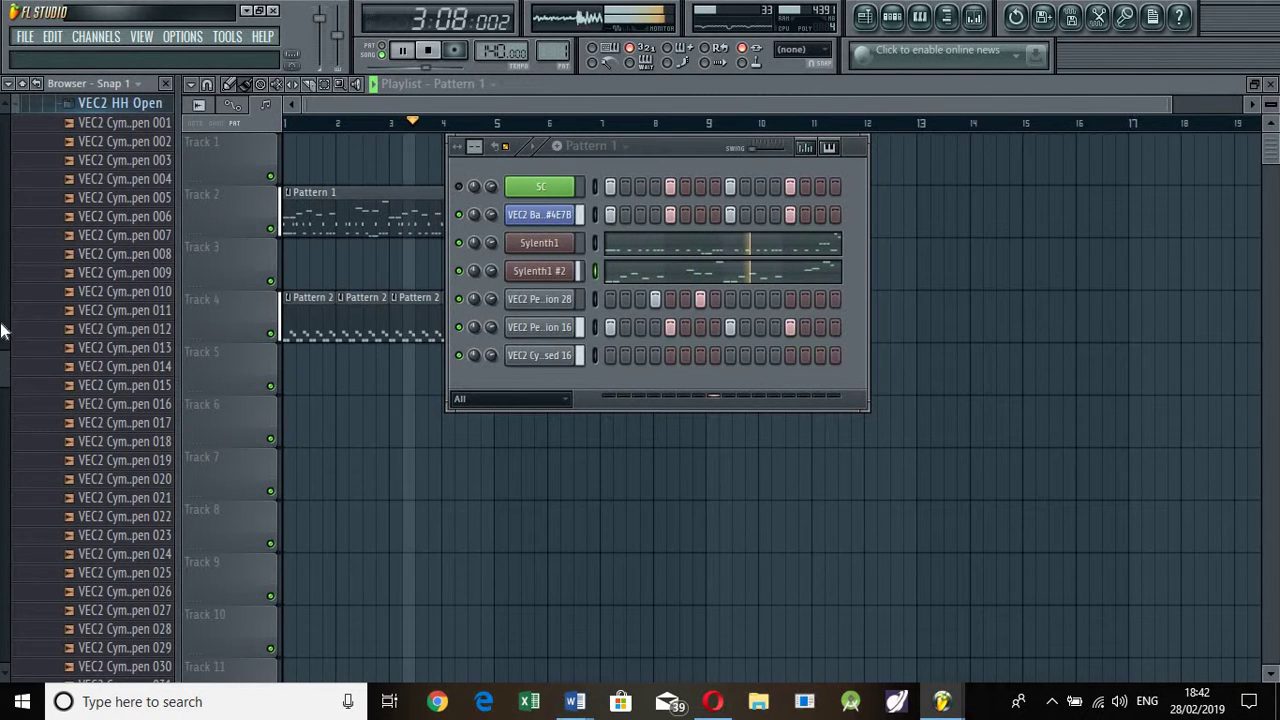
{"action": "left_click_drag", "start_coordinate": [6, 329], "coordinate": [5, 300]}
{"action": "scroll", "coordinate": [5, 300], "scroll_direction": "up", "scroll_amount": 3}
{"action": "key", "text": "space"}
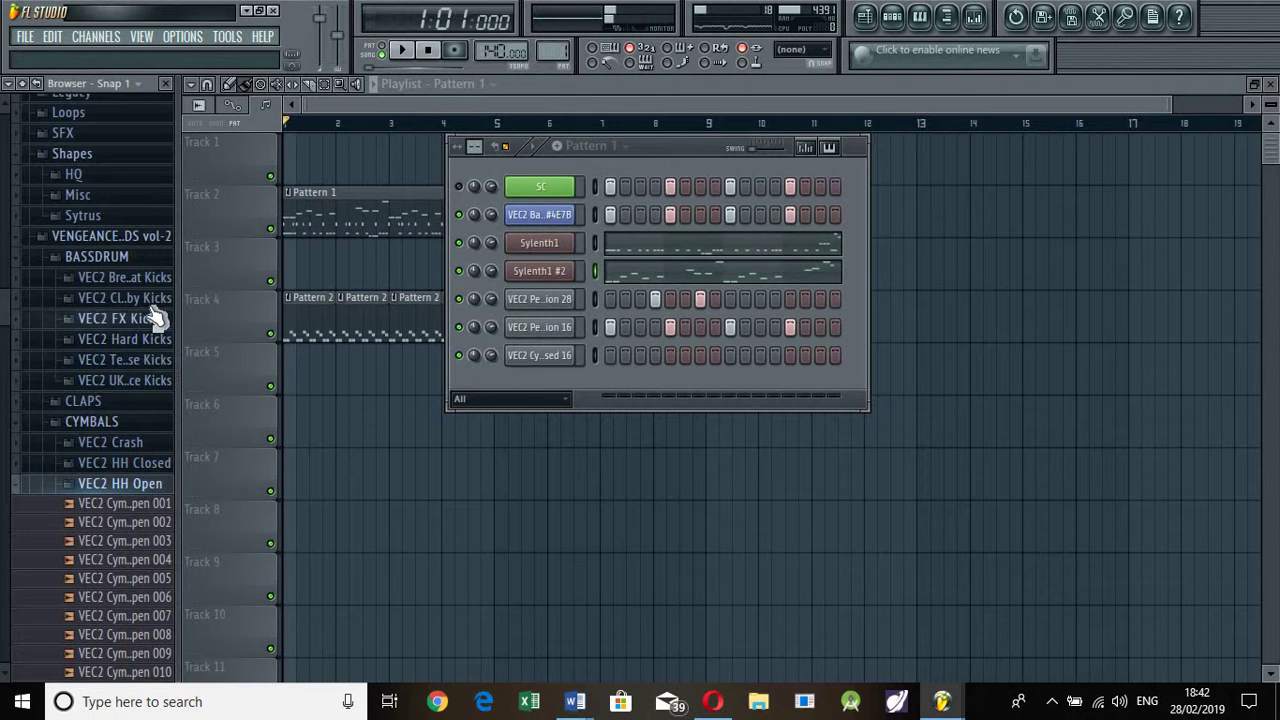
- Audition several samples from the CLAPS folder, including VEC2 Claps 020, 039 and 076
{"action": "left_click", "coordinate": [128, 404]}
{"action": "left_click", "coordinate": [128, 410]}
{"action": "left_click", "coordinate": [108, 484]}
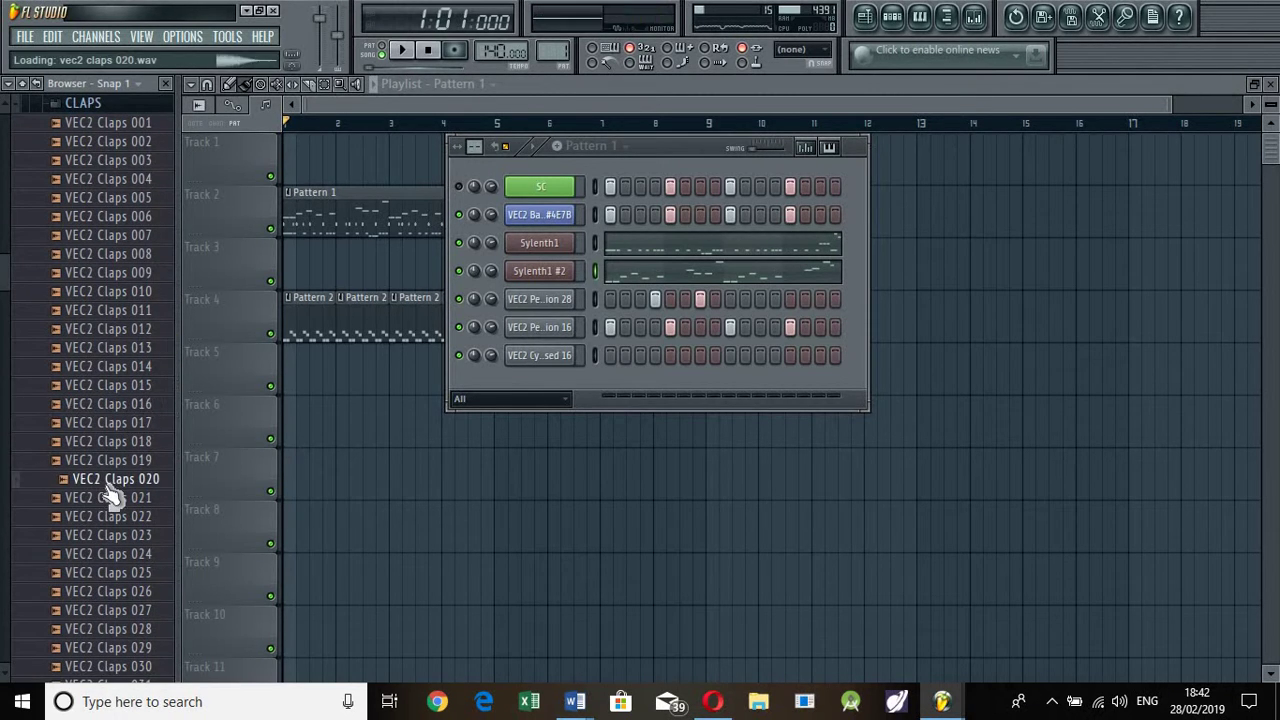
{"action": "scroll", "coordinate": [133, 480], "scroll_direction": "down", "scroll_amount": 3}
{"action": "left_click", "coordinate": [137, 488]}
{"action": "scroll", "coordinate": [137, 490], "scroll_direction": "down", "scroll_amount": 3}
{"action": "left_click", "coordinate": [137, 490]}
{"action": "scroll", "coordinate": [131, 478], "scroll_direction": "down", "scroll_amount": 3}
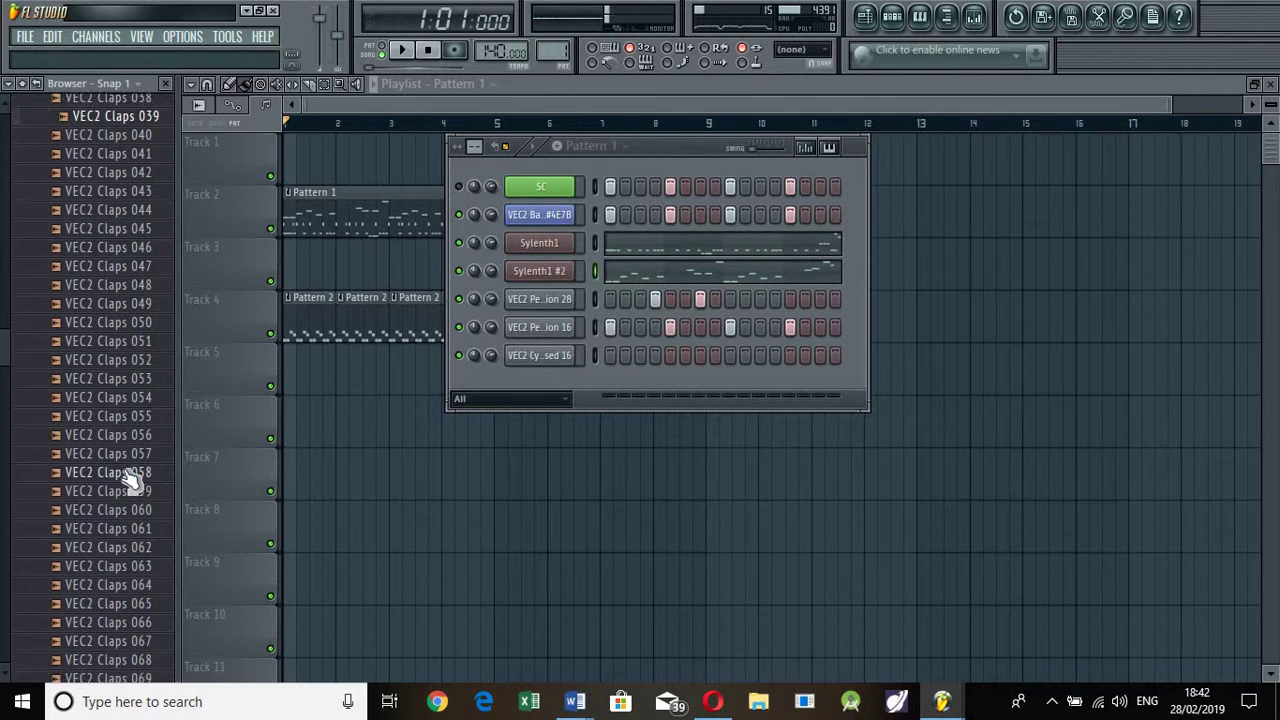
{"action": "left_click", "coordinate": [128, 466]}
{"action": "scroll", "coordinate": [125, 466], "scroll_direction": "down", "scroll_amount": 3}
{"action": "left_click", "coordinate": [112, 464]}
{"action": "scroll", "coordinate": [114, 460], "scroll_direction": "down", "scroll_amount": 3}
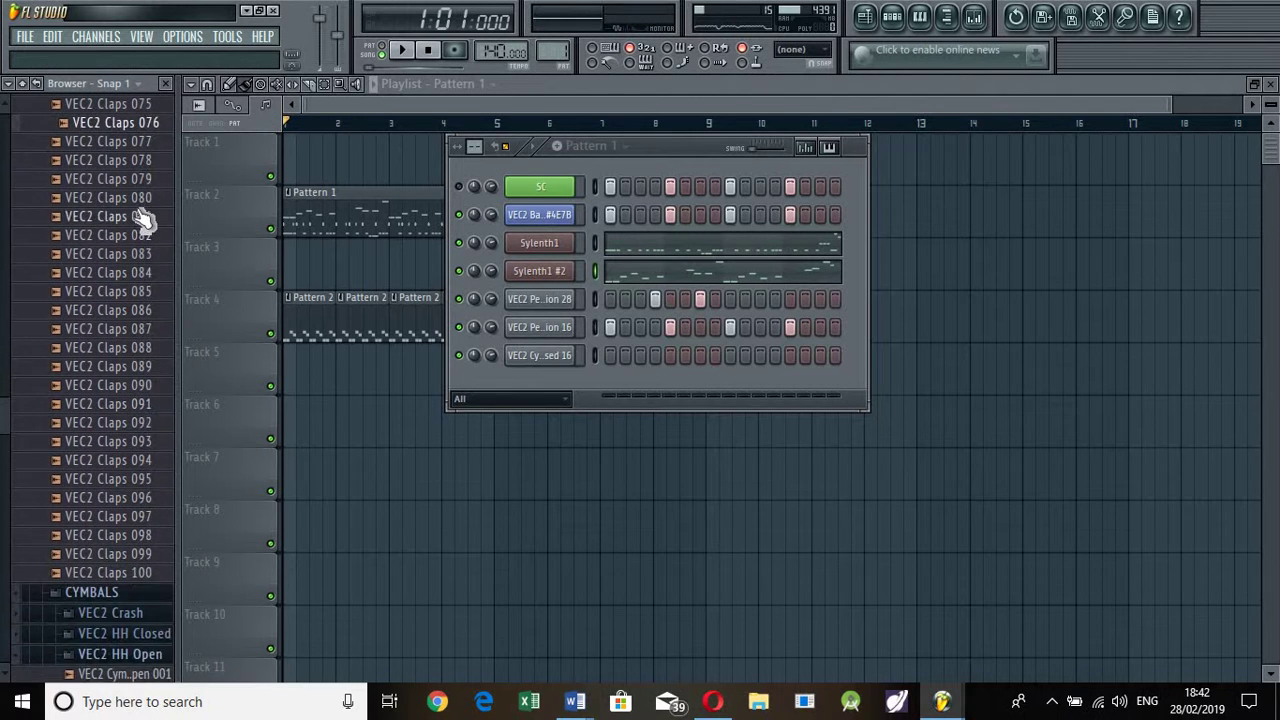
- Add VEC2 Claps 076 as a new channel and place claps on steps 5 and 13 of Pattern 3
{"action": "scroll", "coordinate": [143, 222], "scroll_direction": "up", "scroll_amount": 2}
{"action": "left_click_drag", "start_coordinate": [141, 298], "coordinate": [540, 378]}
{"action": "scroll", "coordinate": [545, 50], "scroll_direction": "up", "scroll_amount": 1}
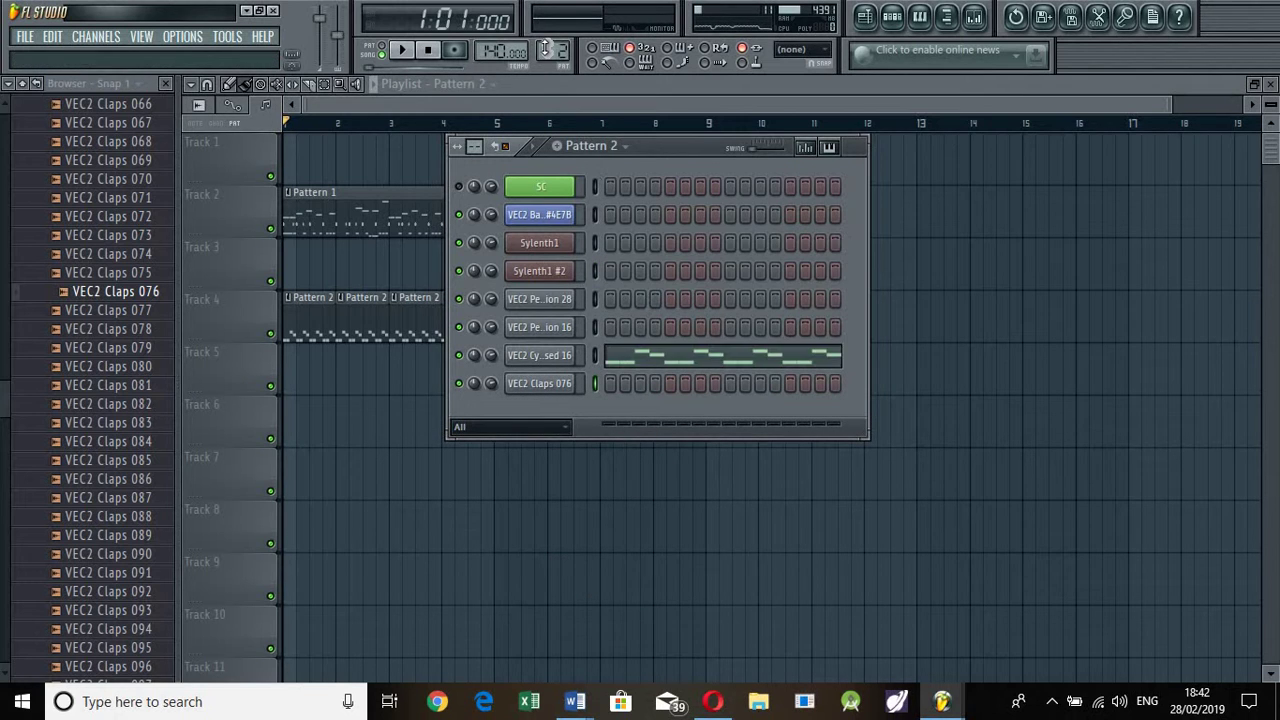
{"action": "scroll", "coordinate": [545, 50], "scroll_direction": "up", "scroll_amount": 1}
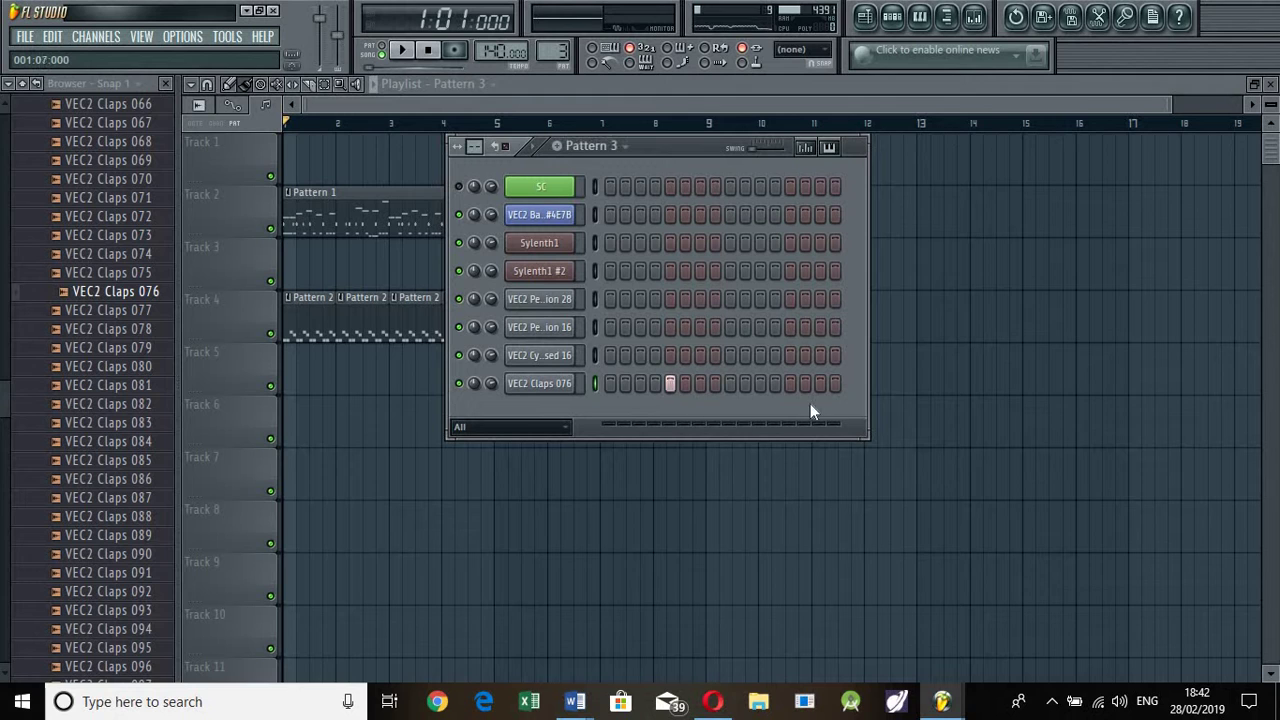
- Place Pattern 3 clips on playlist Track 6 across bars 1 to 4 and play the arrangement
{"action": "left_click", "coordinate": [296, 434]}
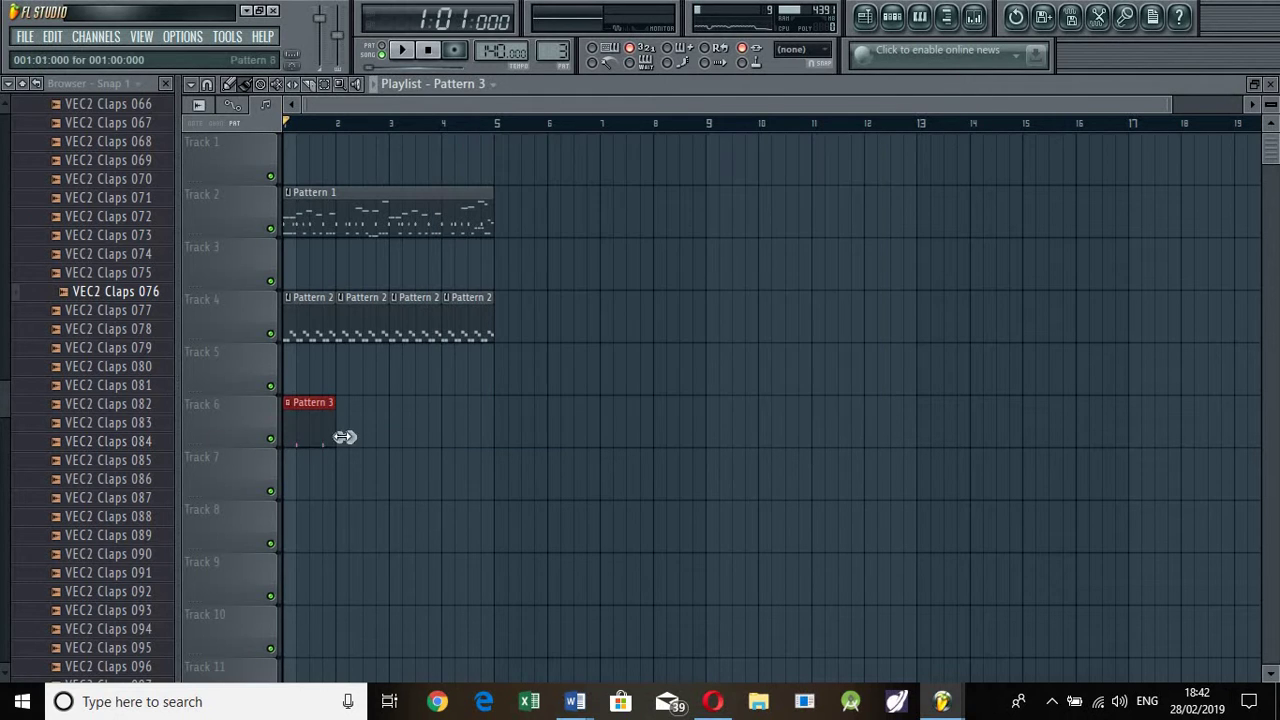
{"action": "left_click_drag", "start_coordinate": [350, 428], "coordinate": [511, 437]}
{"action": "right_click", "coordinate": [536, 430]}
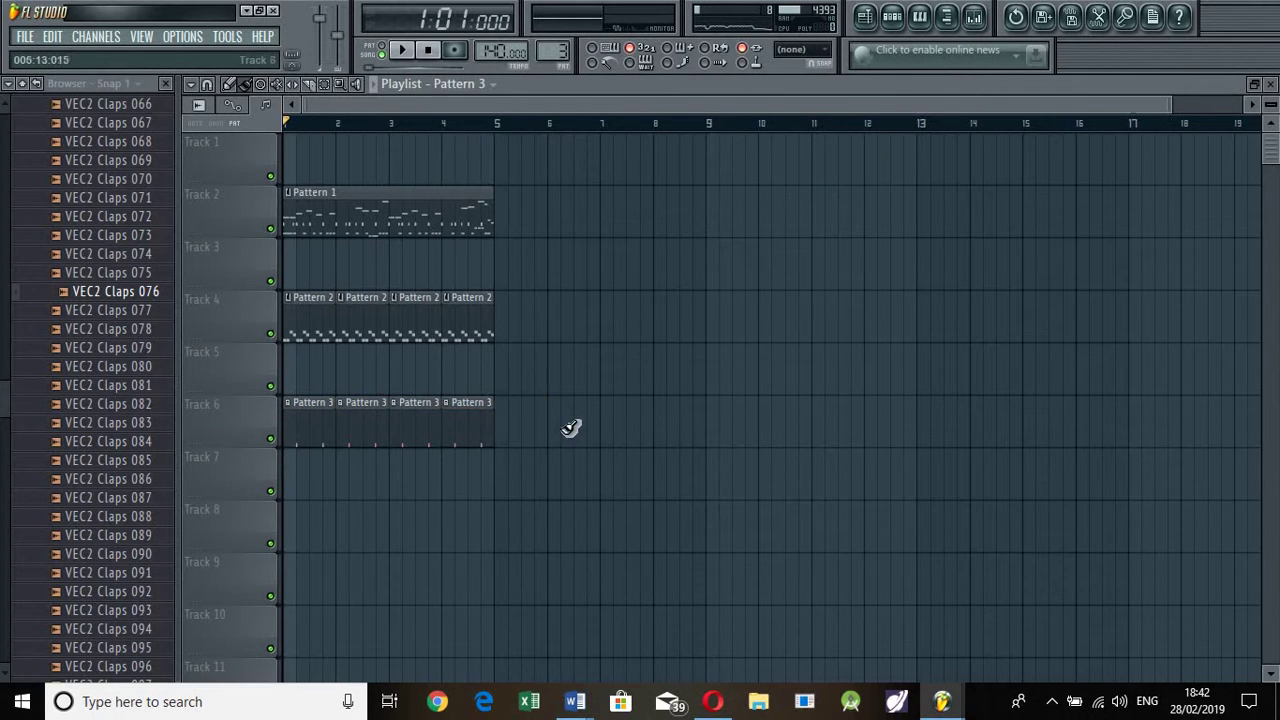
{"action": "key", "text": "space"}
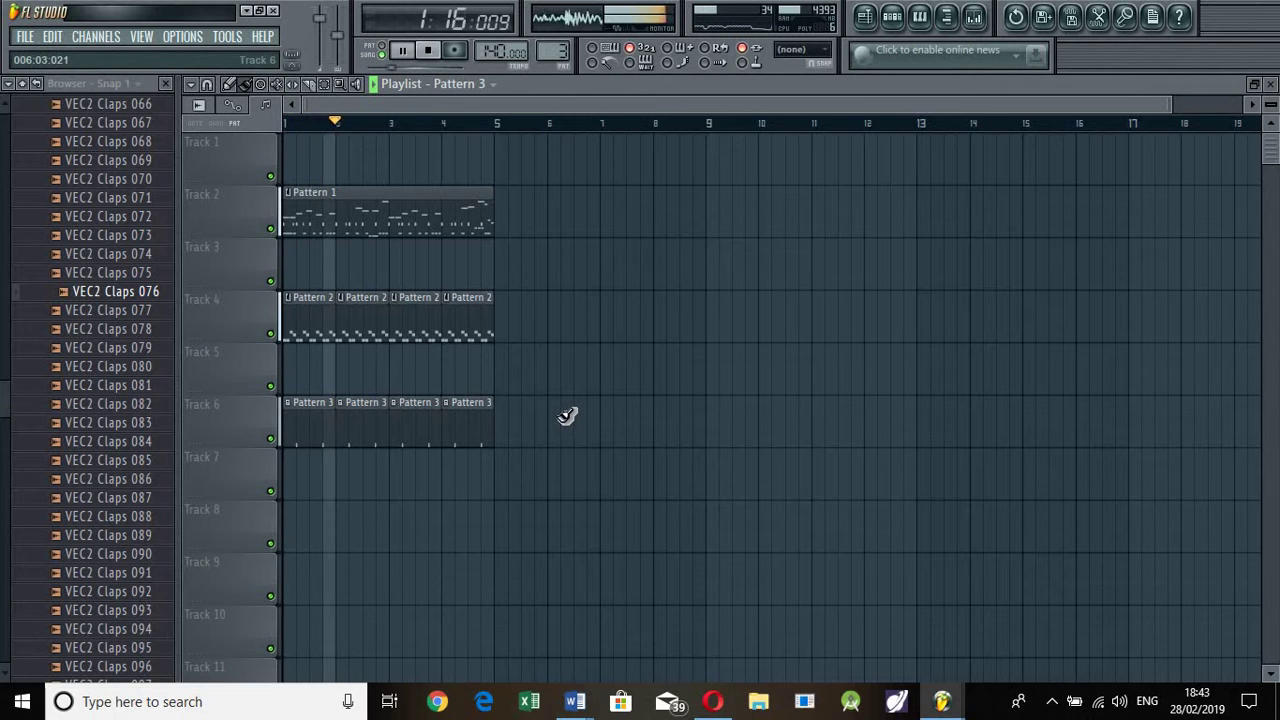
- Open the channel settings of VEC2 Claps 076 and set the sample's precomputed fade-out to about 7%
{"action": "left_click", "coordinate": [903, 25]}
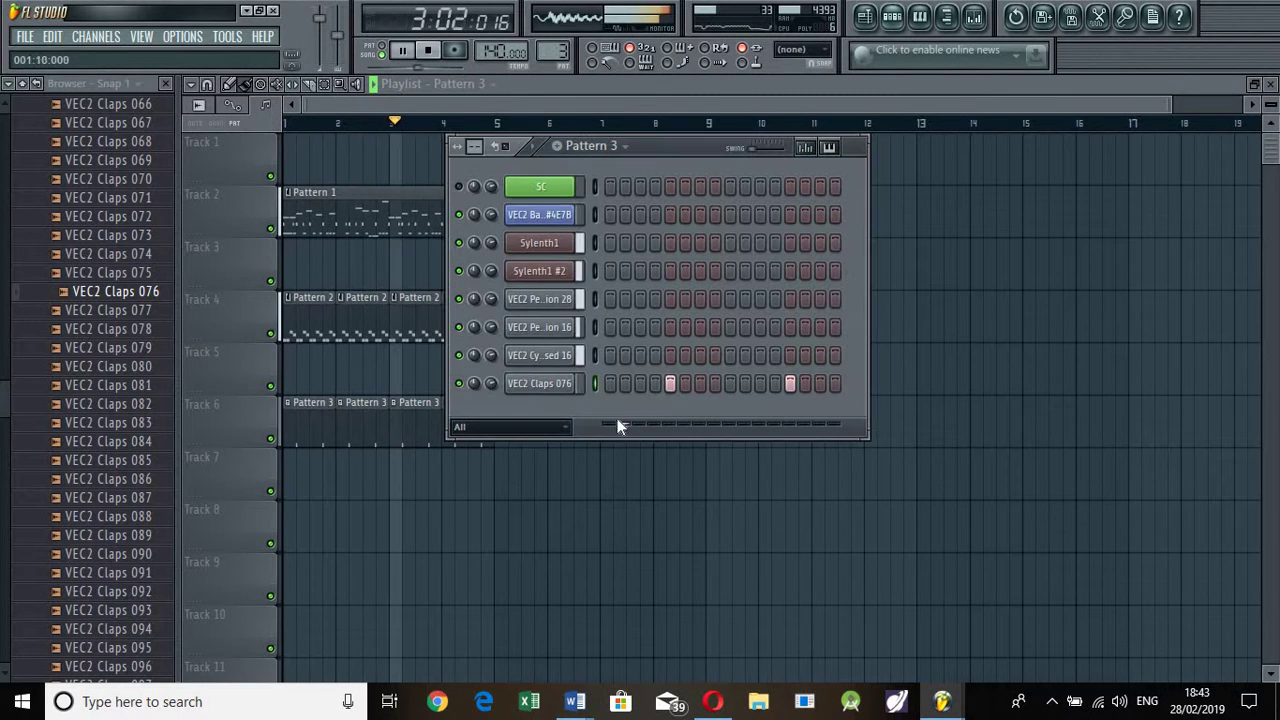
{"action": "left_click", "coordinate": [563, 386]}
{"action": "left_click_drag", "start_coordinate": [375, 518], "coordinate": [375, 488]}
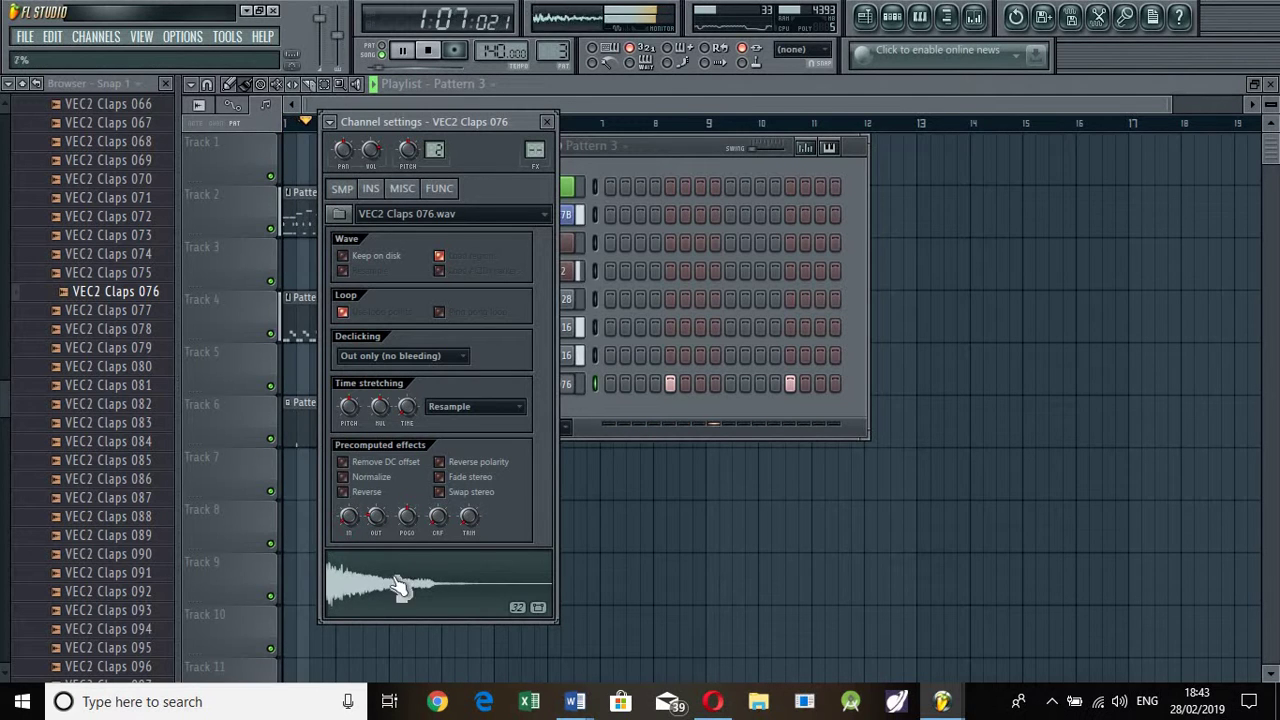
- Try reversing the VEC2 Claps 076 sample, switch Reverse off again and return to the playlist
{"action": "left_click", "coordinate": [344, 492]}
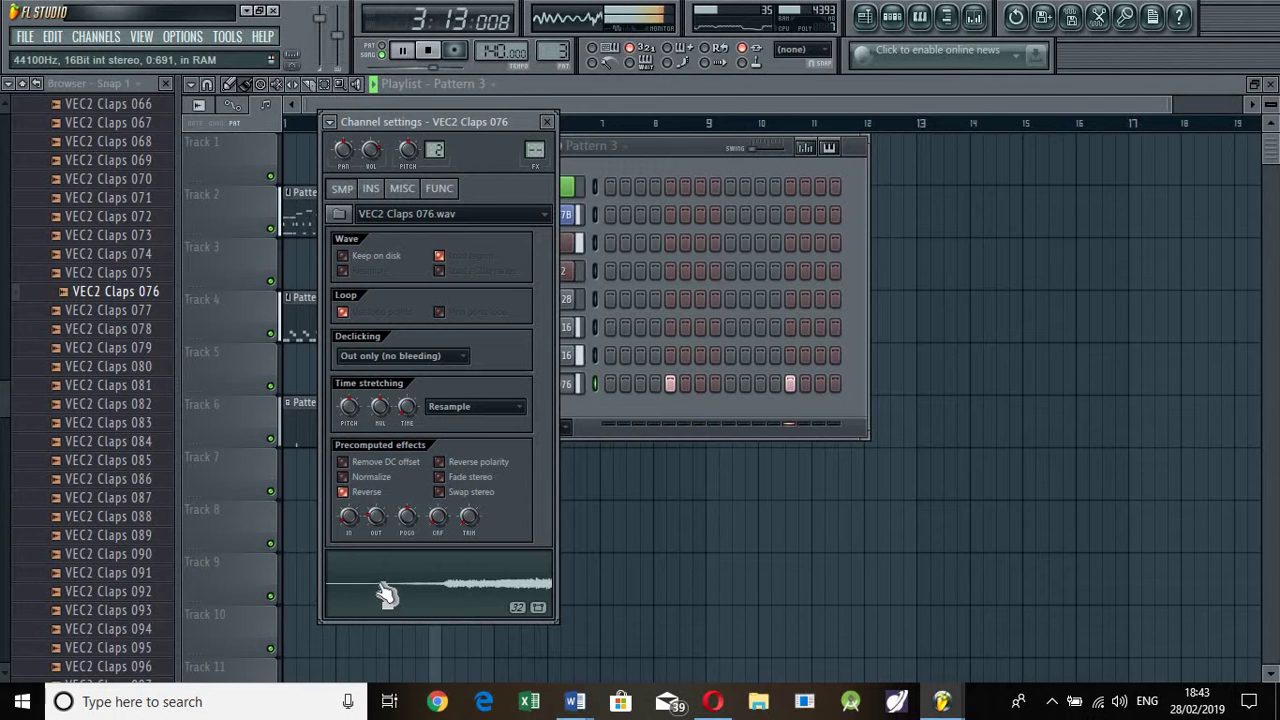
{"action": "left_click", "coordinate": [343, 492]}
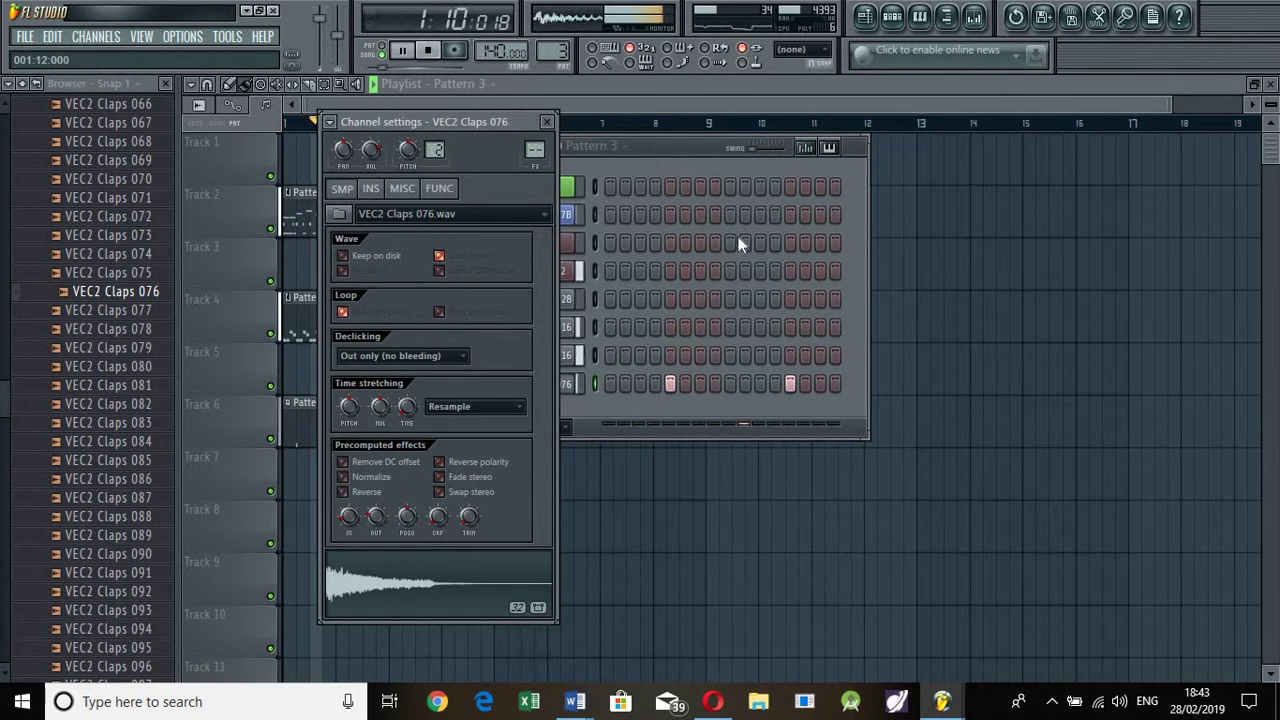
{"action": "left_click", "coordinate": [671, 104]}
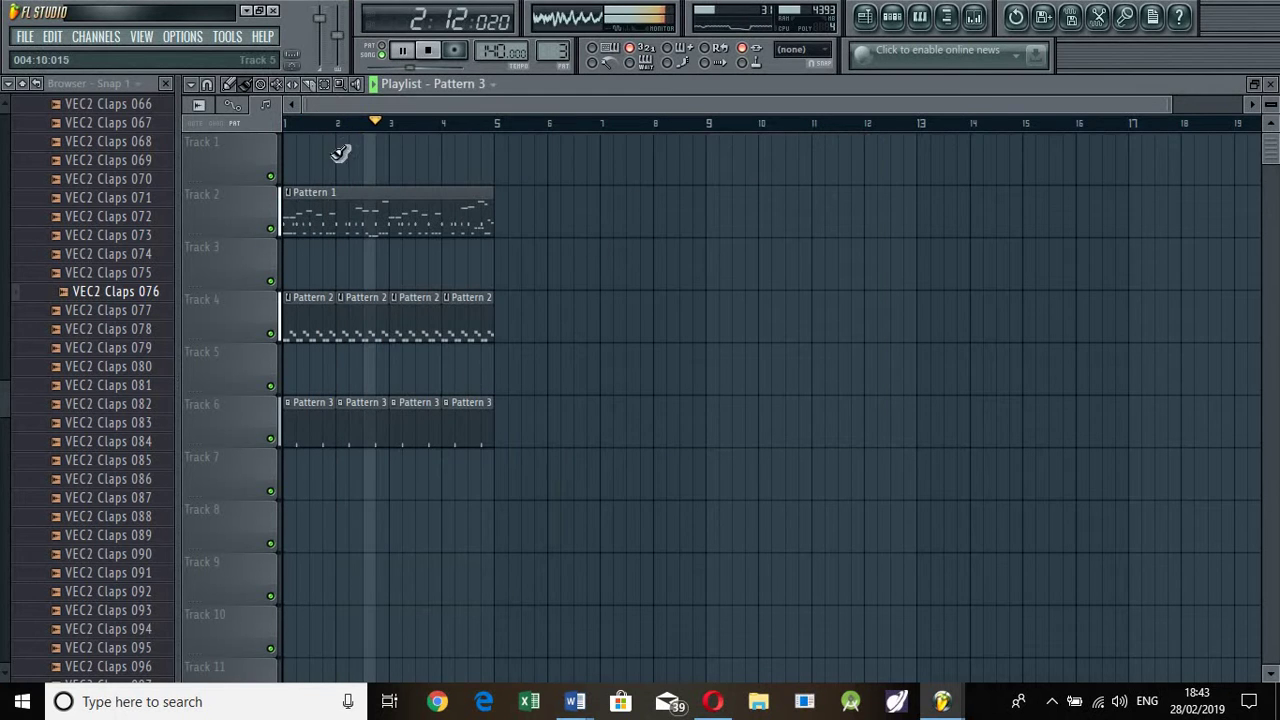
- Add a third Sylenth1 channel, reposition its window in full view and initialise its preset
{"action": "left_click", "coordinate": [93, 38]}
{"action": "mouse_move", "coordinate": [110, 54]}
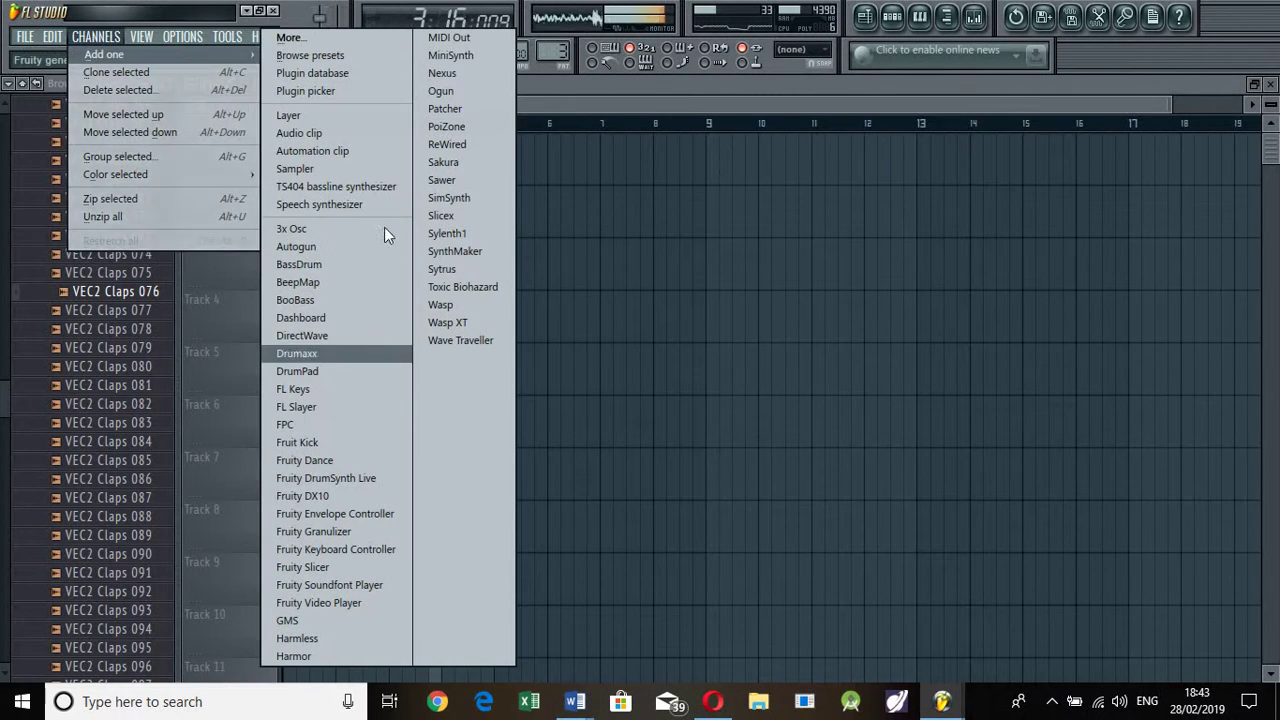
{"action": "left_click", "coordinate": [447, 233]}
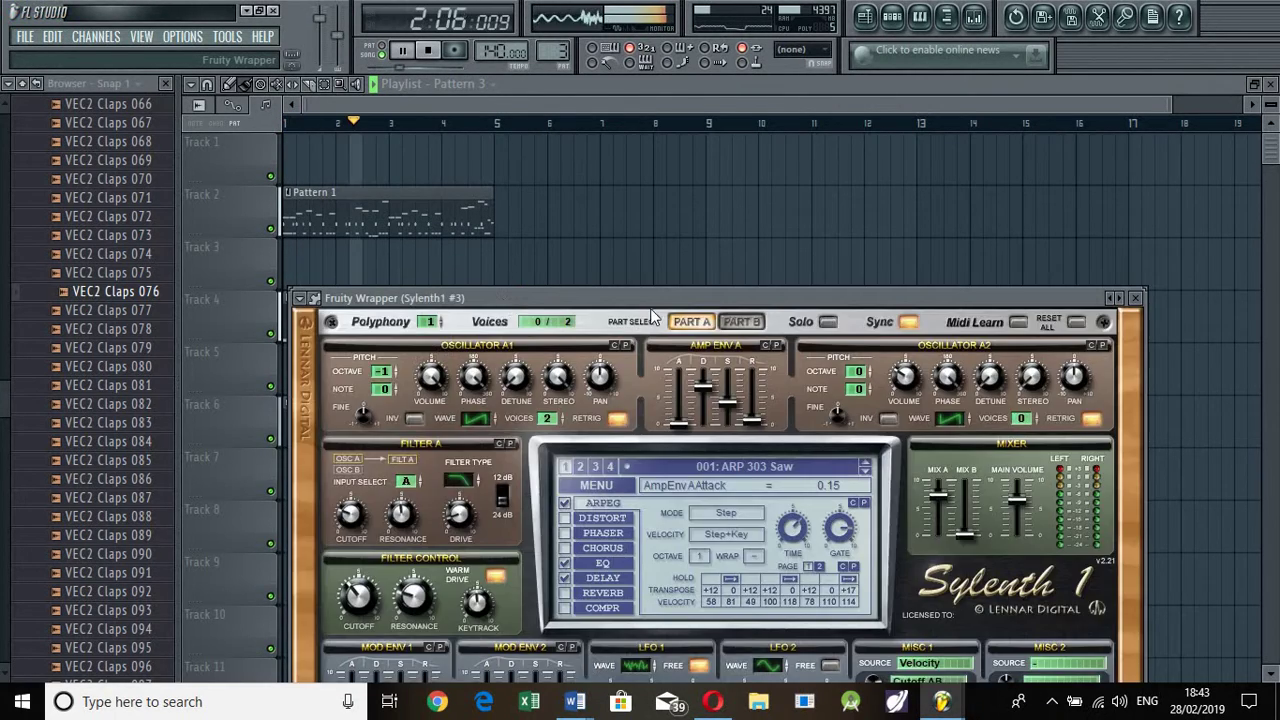
{"action": "left_click_drag", "start_coordinate": [502, 298], "coordinate": [607, 82]}
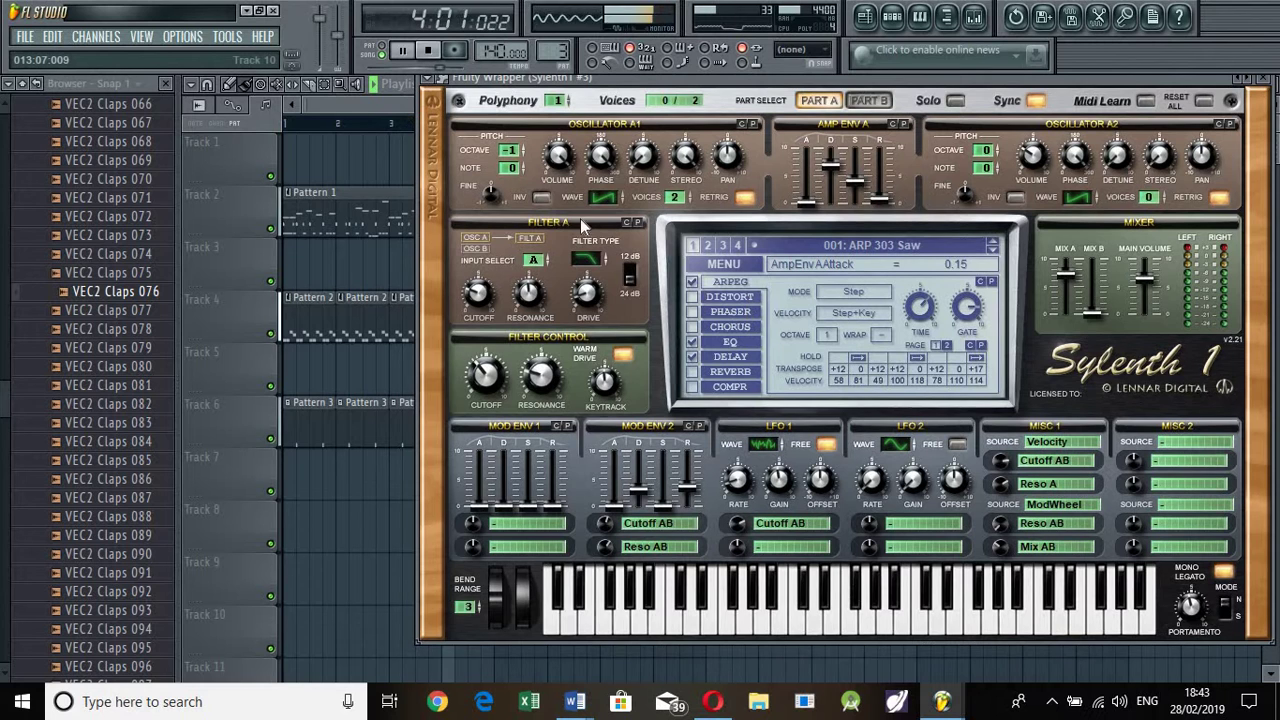
{"action": "left_click", "coordinate": [724, 266]}
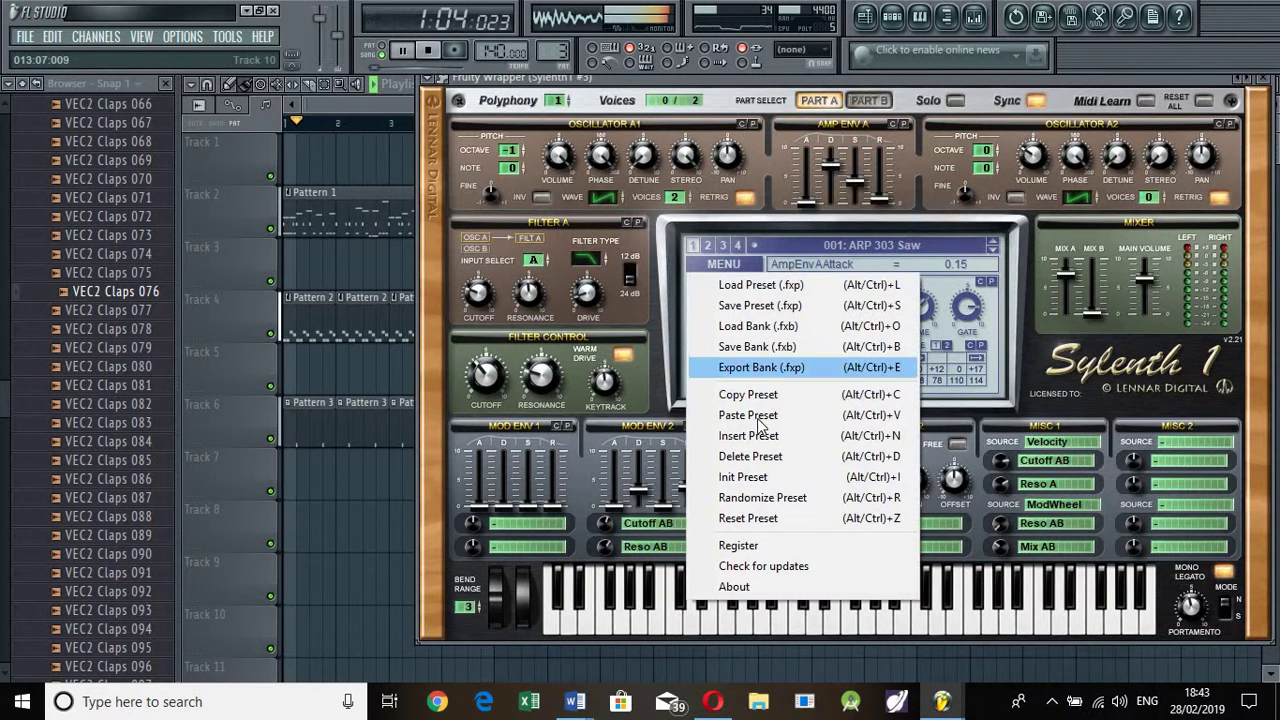
{"action": "left_click", "coordinate": [755, 477]}
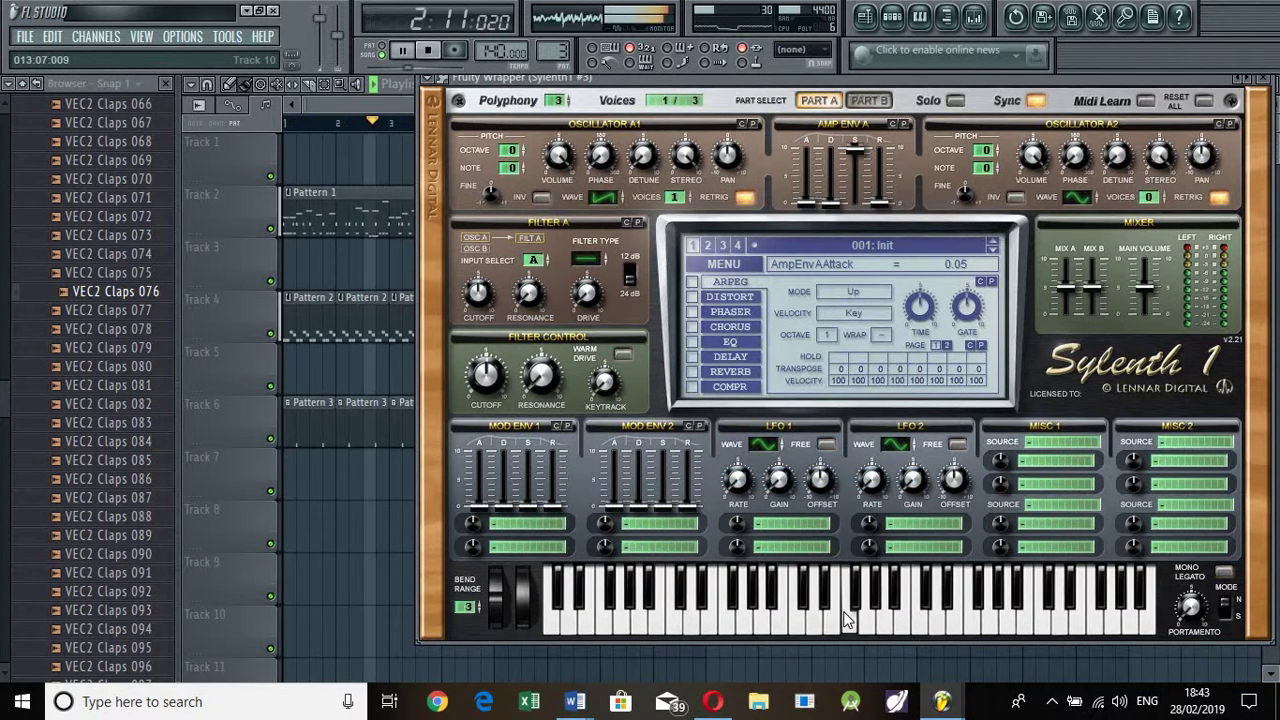
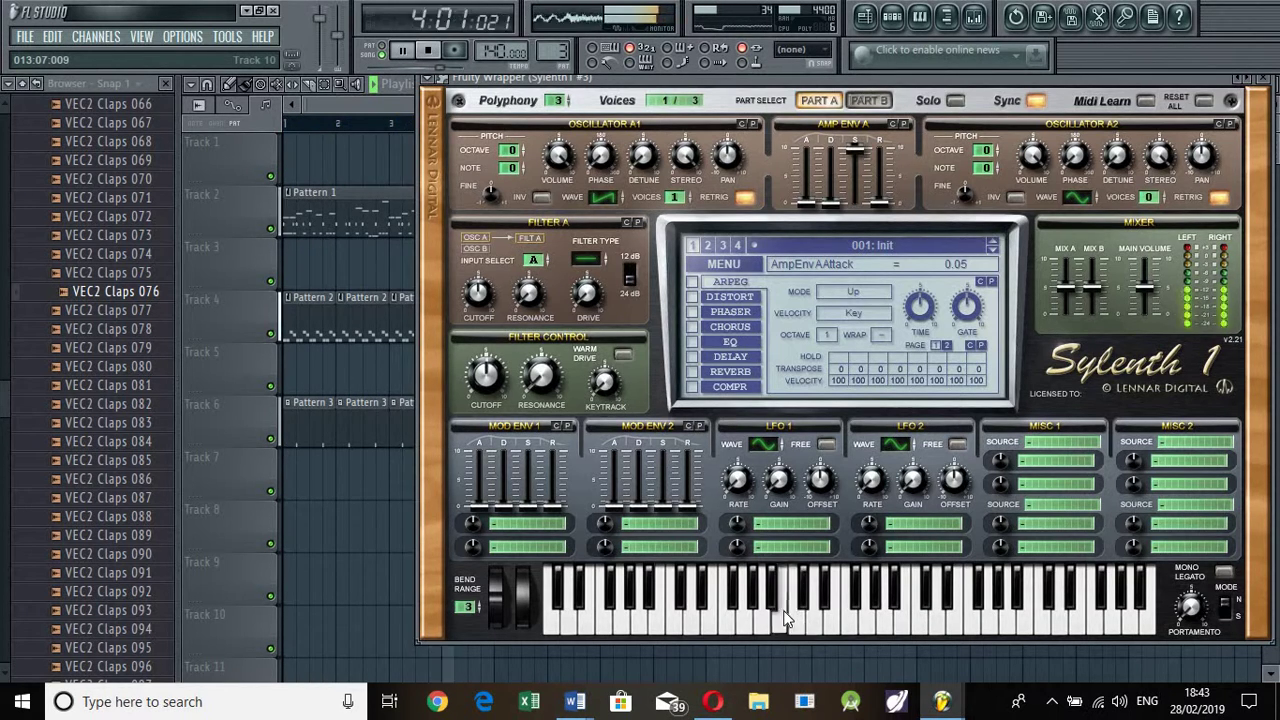
- Stop playback and audition the initialised Sylenth1 sound with several notes on its keyboard
{"action": "left_click", "coordinate": [428, 50]}
{"action": "left_click", "coordinate": [883, 614]}
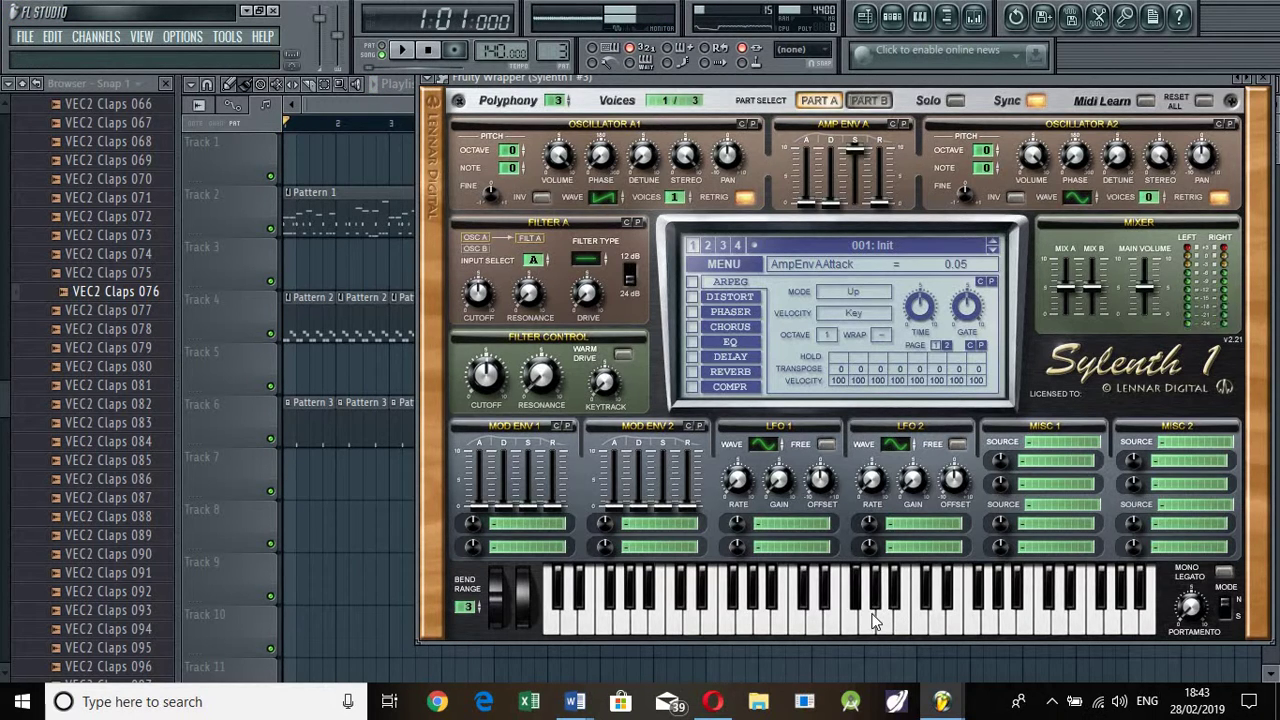
{"action": "left_click", "coordinate": [871, 614]}
{"action": "left_click", "coordinate": [873, 616]}
{"action": "left_click", "coordinate": [872, 616]}
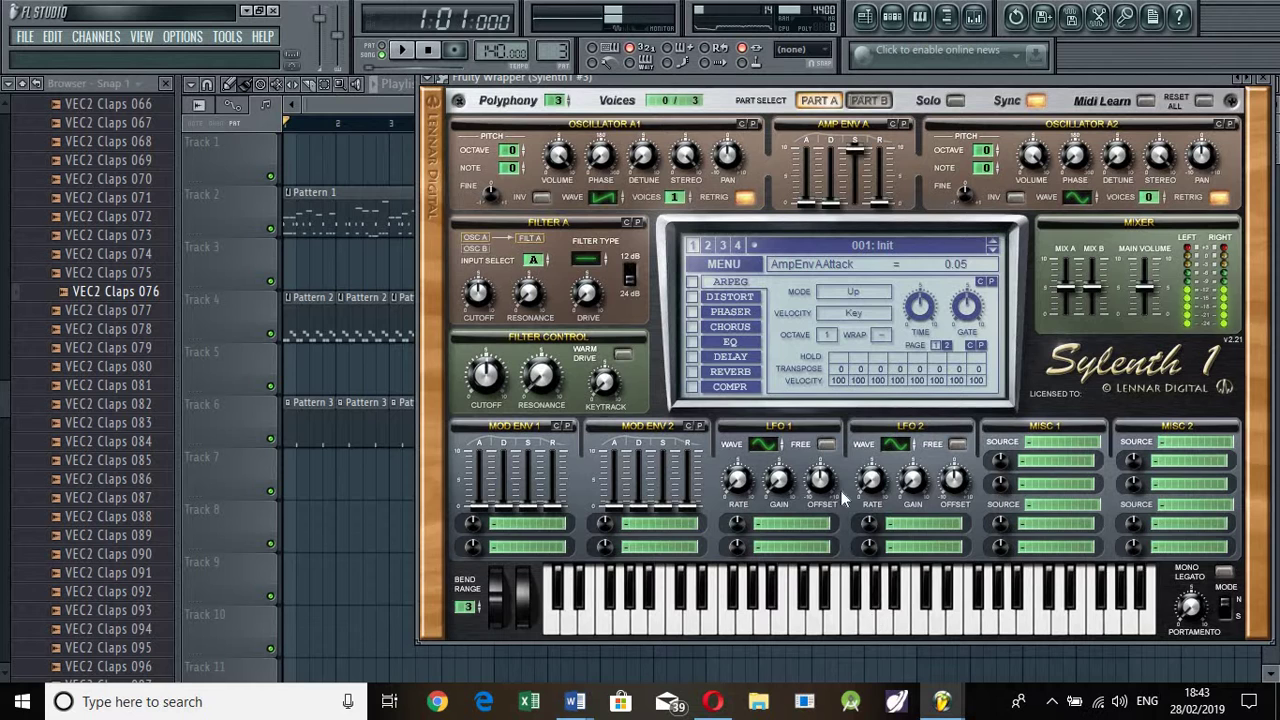
{"action": "left_click", "coordinate": [733, 266]}
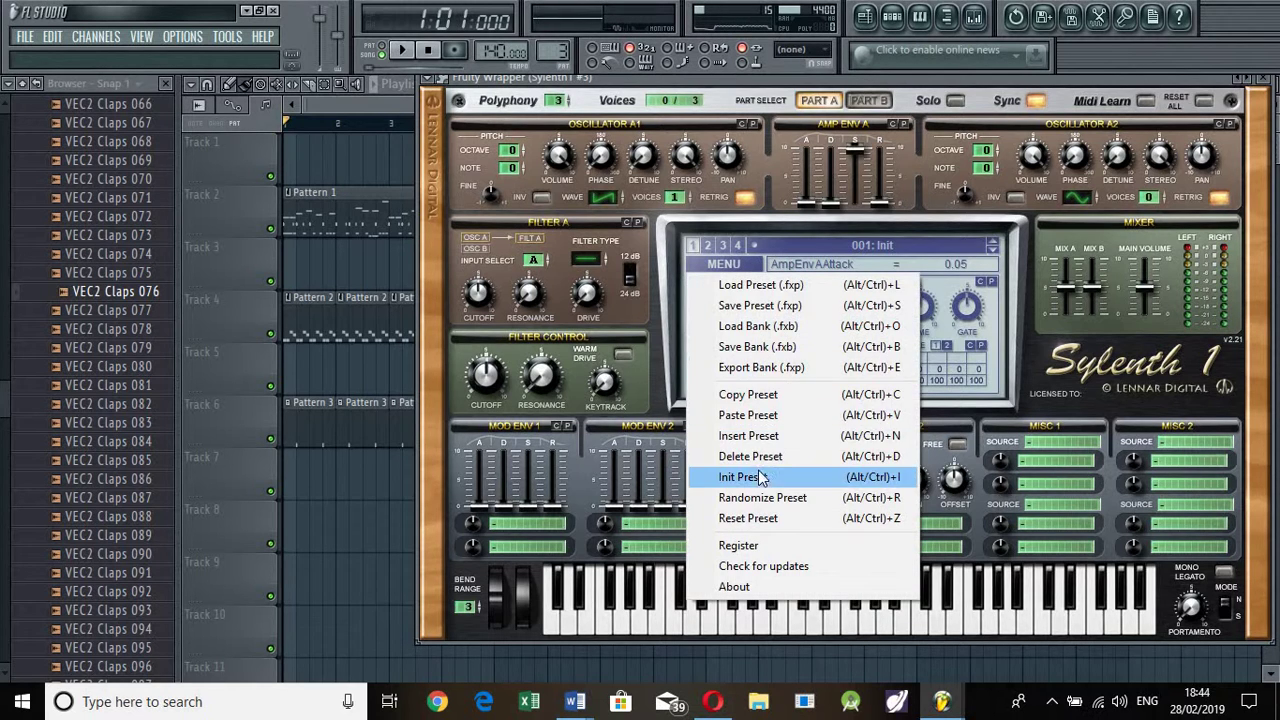
{"action": "left_click", "coordinate": [846, 612]}
{"action": "left_click", "coordinate": [843, 618]}
{"action": "left_click", "coordinate": [843, 620]}
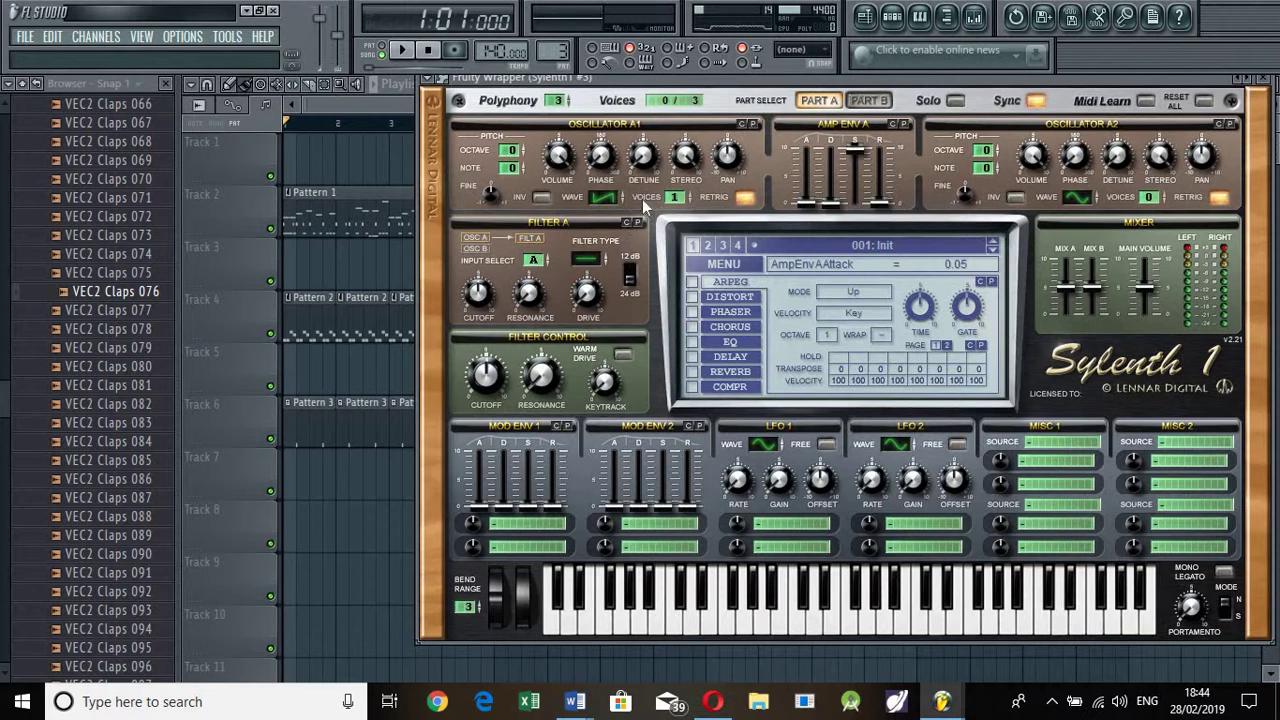
- Set Oscillator A1 of the new Sylenth1 to 8 voices and audition a note
{"action": "left_click_drag", "start_coordinate": [672, 199], "coordinate": [625, 152]}
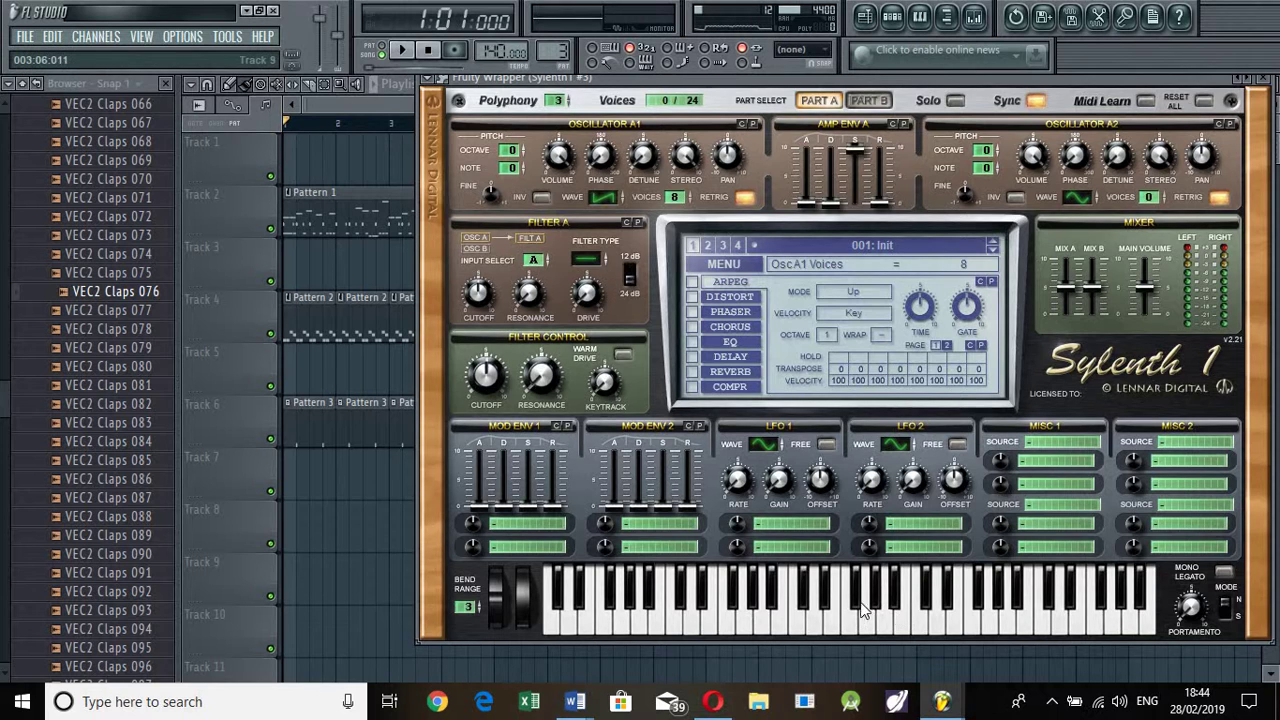
{"action": "left_click", "coordinate": [826, 620]}
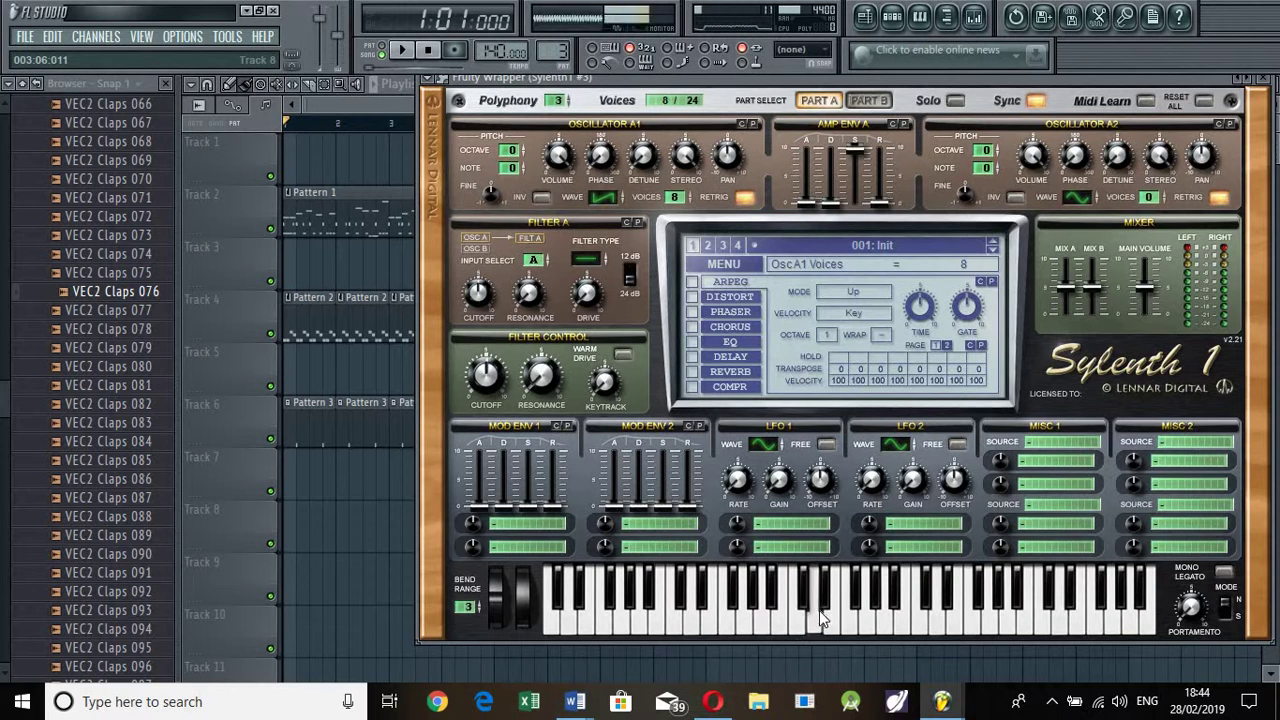
- Route Mod Env 1 to Cutoff AB, raise its decay and sustain, set its release to 1.95 and audition a note
{"action": "left_click", "coordinate": [528, 522]}
{"action": "left_click", "coordinate": [640, 357]}
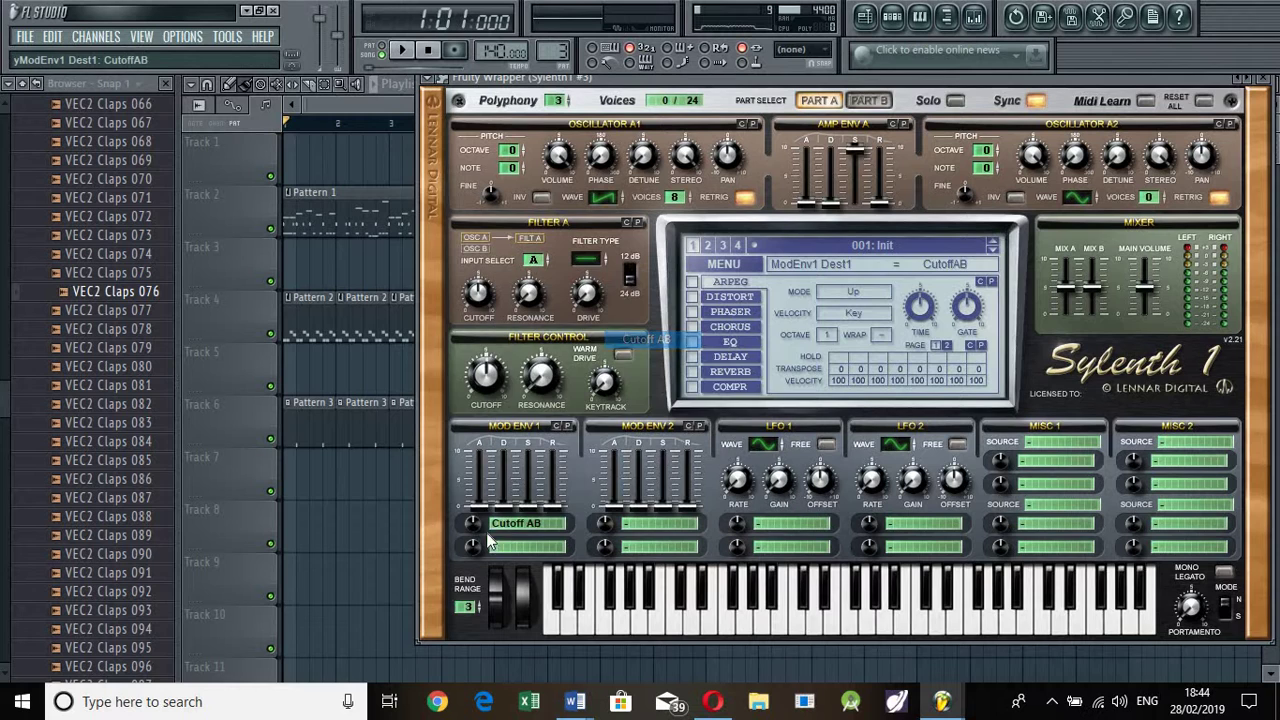
{"action": "left_click_drag", "start_coordinate": [474, 524], "coordinate": [560, 478]}
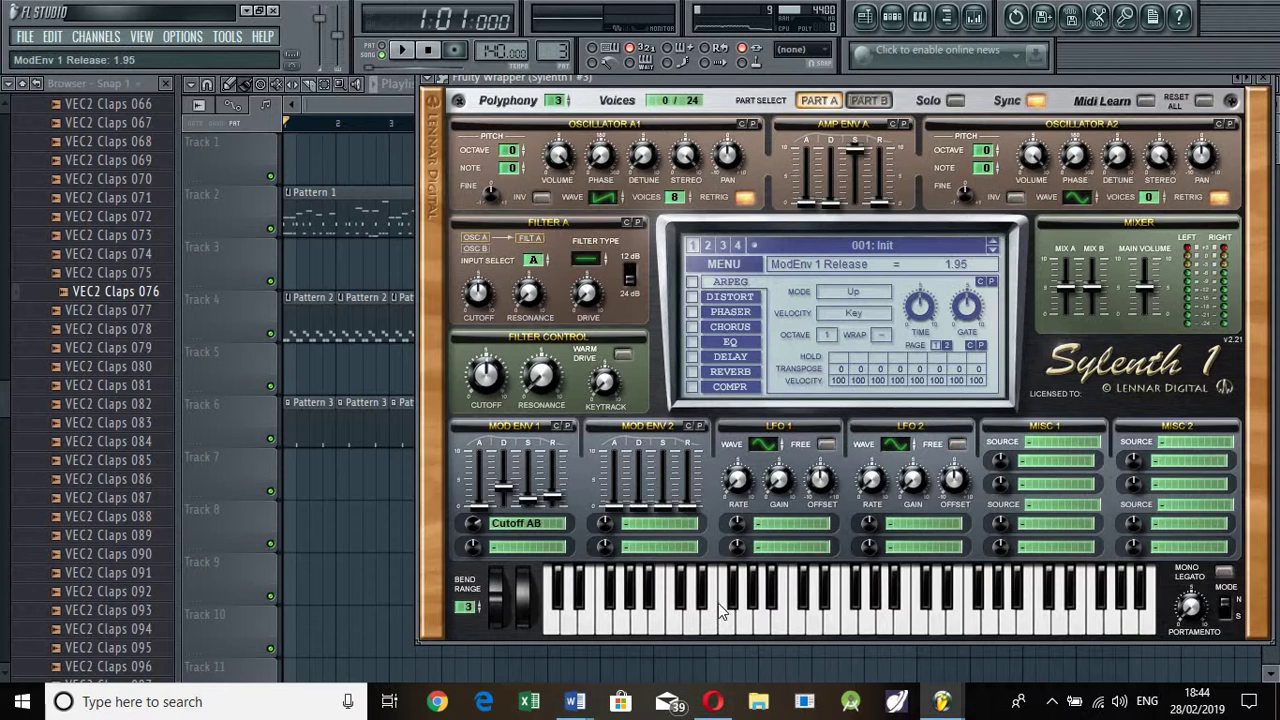
{"action": "left_click", "coordinate": [805, 627]}
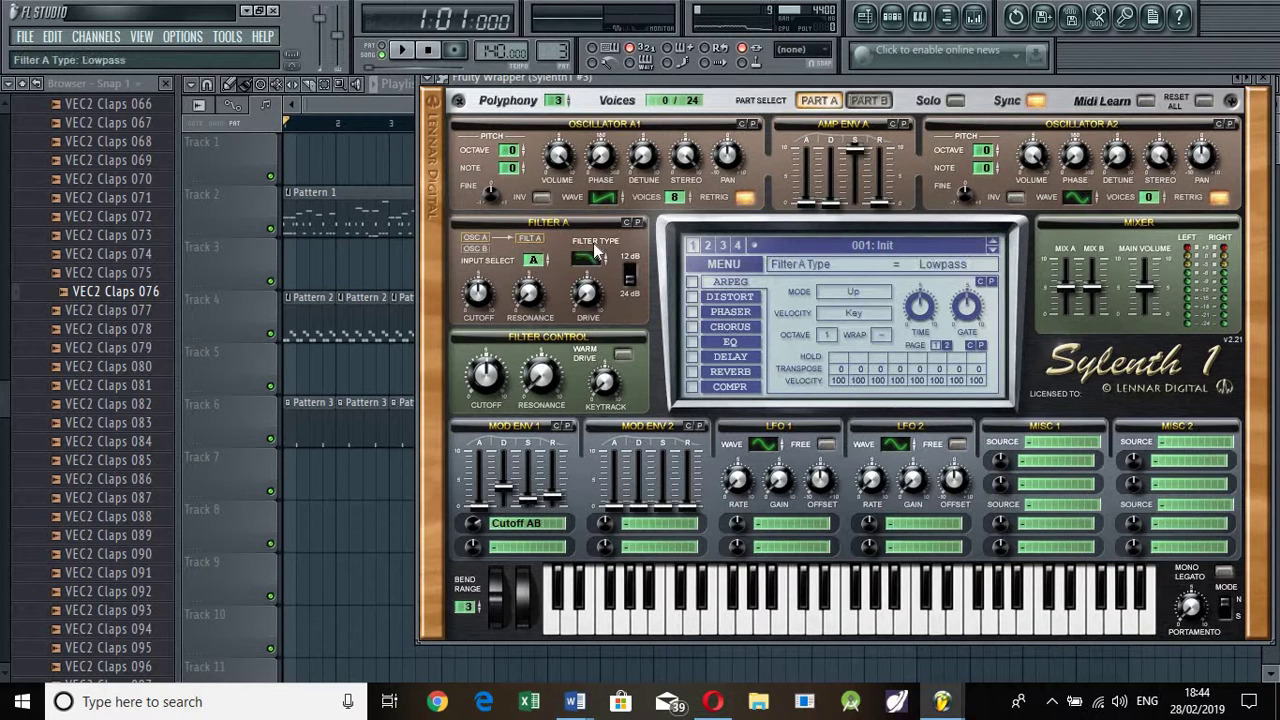
- Set Filter A to Lowpass and the Filter Control cutoff to 68.39 Hz, and audition two notes
{"action": "left_click_drag", "start_coordinate": [492, 381], "coordinate": [491, 402]}
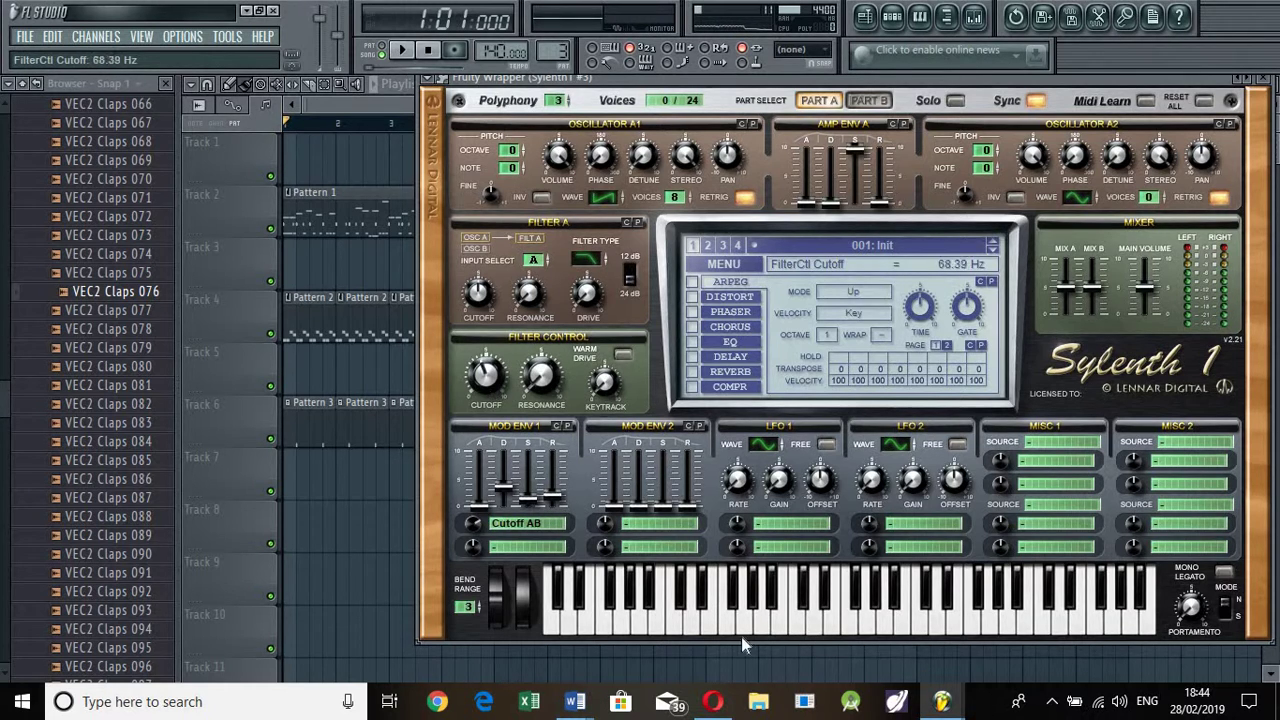
{"action": "left_click", "coordinate": [814, 618]}
{"action": "left_click", "coordinate": [799, 617]}
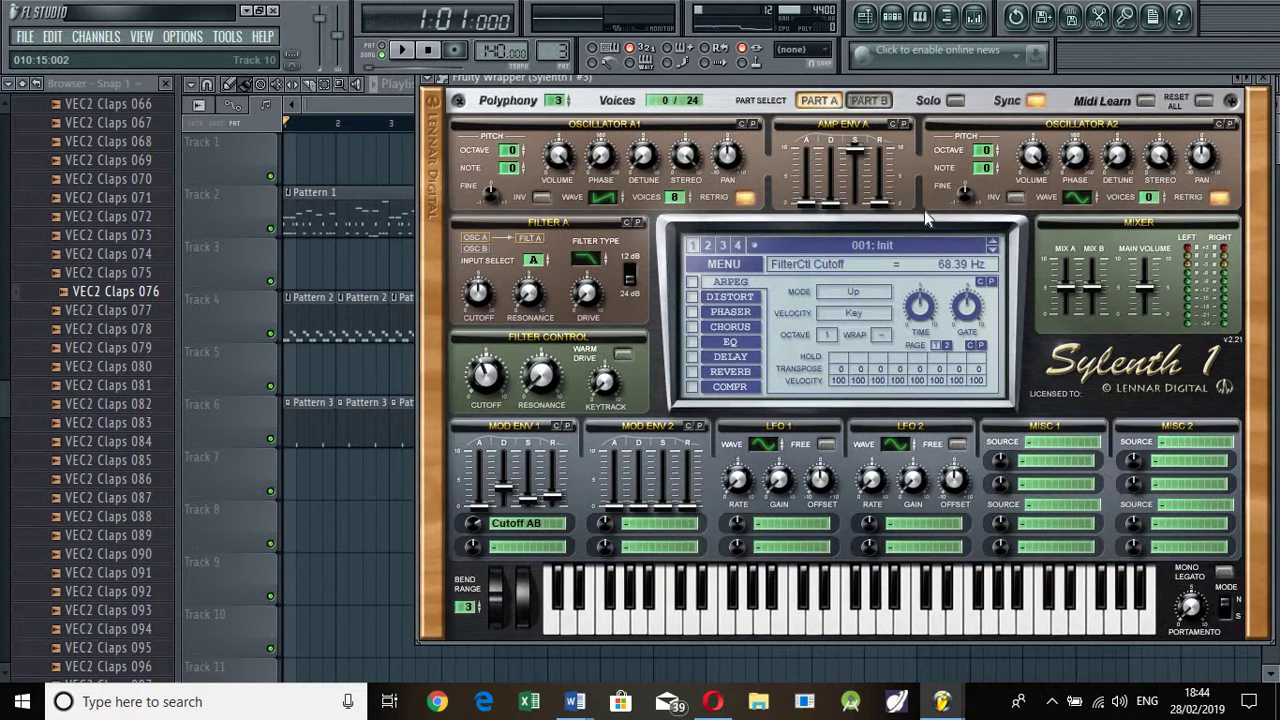
- Set the release of Amp Env A to 3.03 and audition the sound on the keyboard
{"action": "left_click_drag", "start_coordinate": [880, 206], "coordinate": [880, 189]}
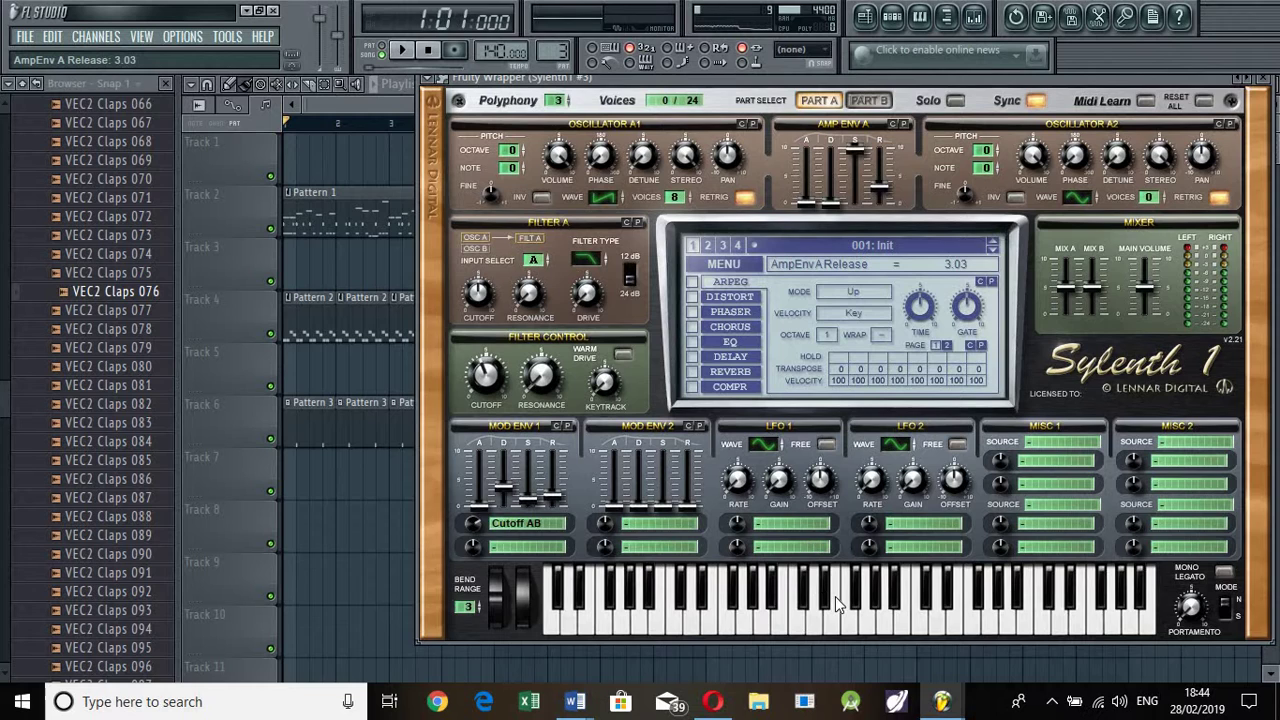
{"action": "mouse_move", "coordinate": [839, 602]}
{"action": "left_mouse_down"}
{"action": "mouse_move", "coordinate": [806, 600]}
{"action": "mouse_move", "coordinate": [836, 602]}
{"action": "mouse_move", "coordinate": [828, 612]}
{"action": "left_mouse_up"}
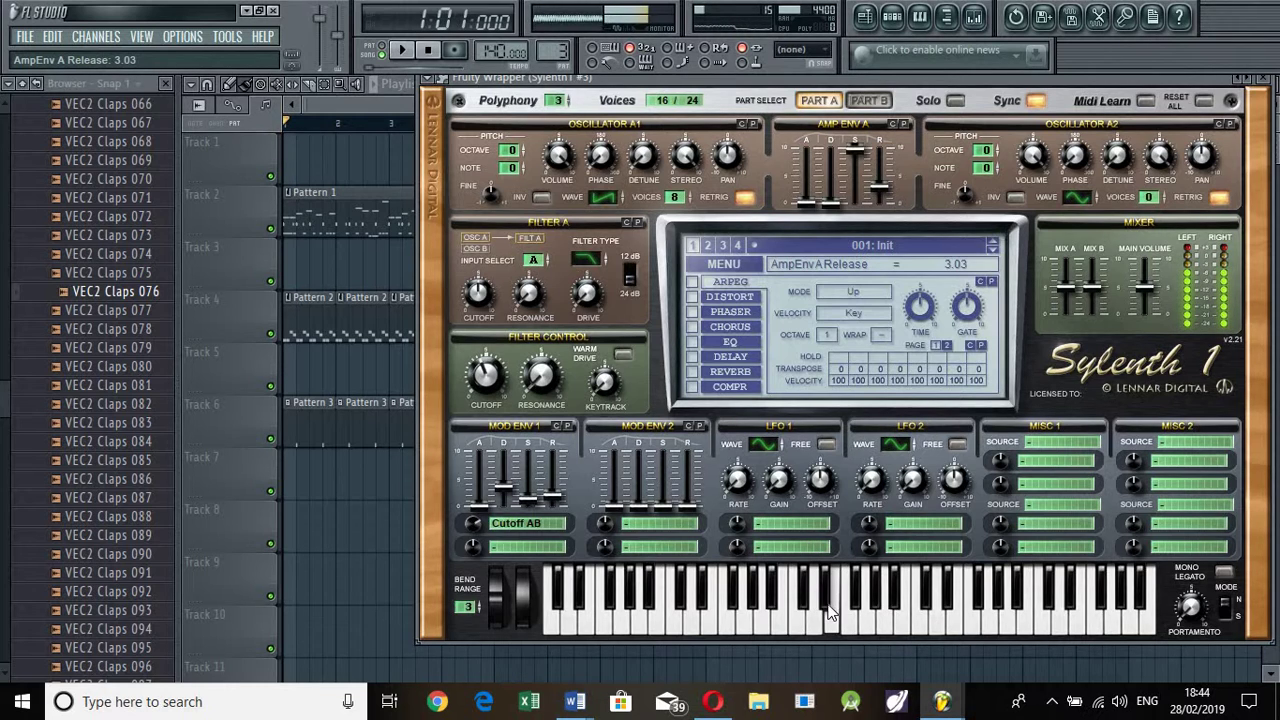
{"action": "left_click_drag", "start_coordinate": [785, 558], "coordinate": [772, 538]}
- Route LFO 1 to Pitch AB and set its gain to 0.76
{"action": "left_click", "coordinate": [761, 521]}
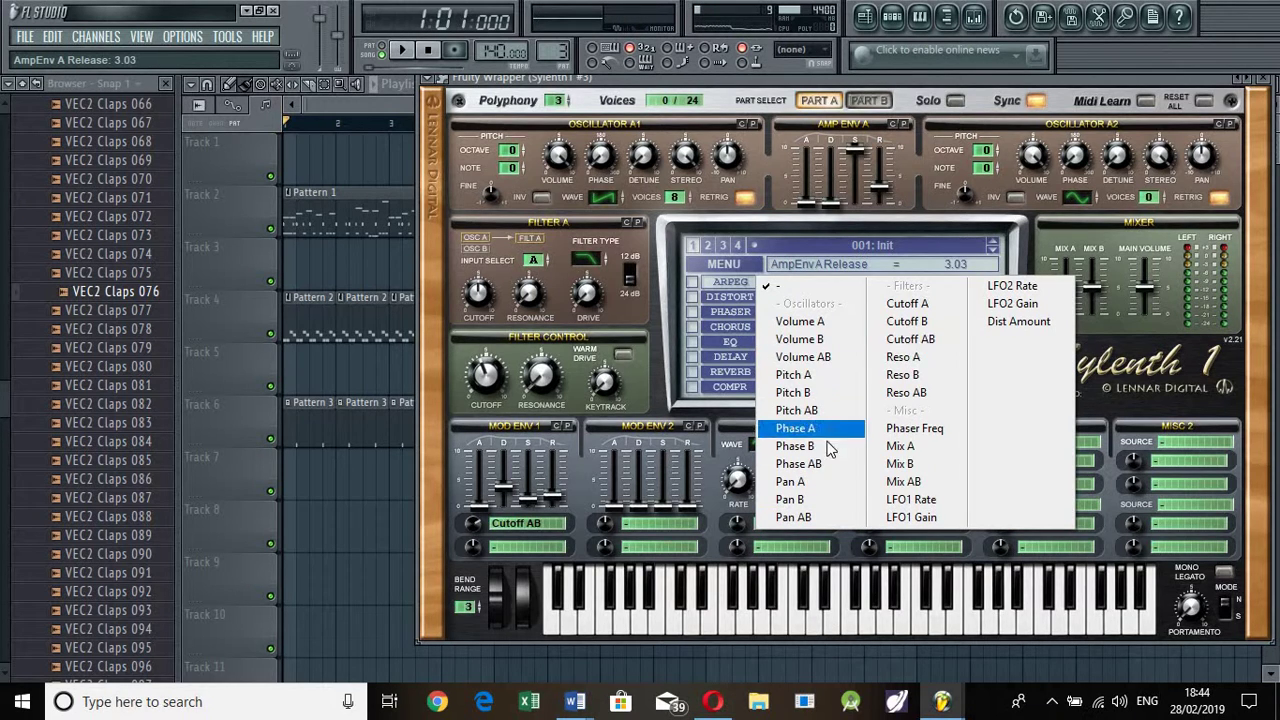
{"action": "left_click", "coordinate": [800, 464]}
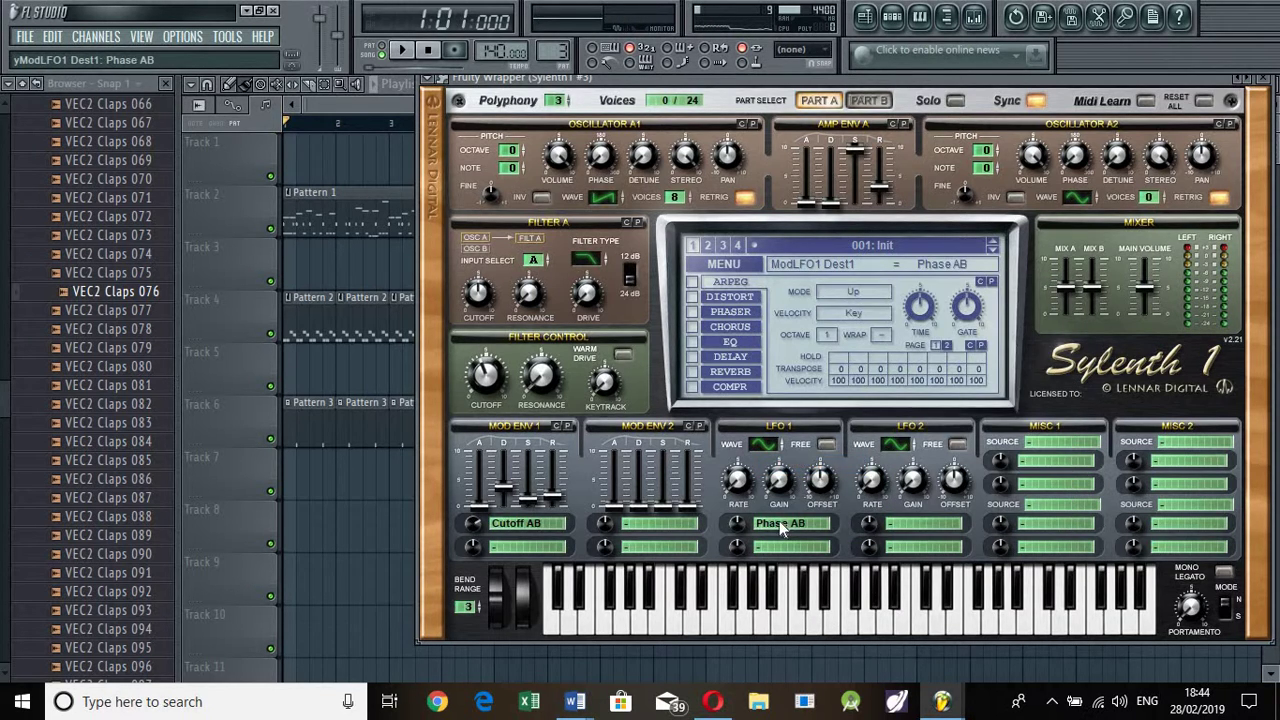
{"action": "left_click", "coordinate": [792, 521]}
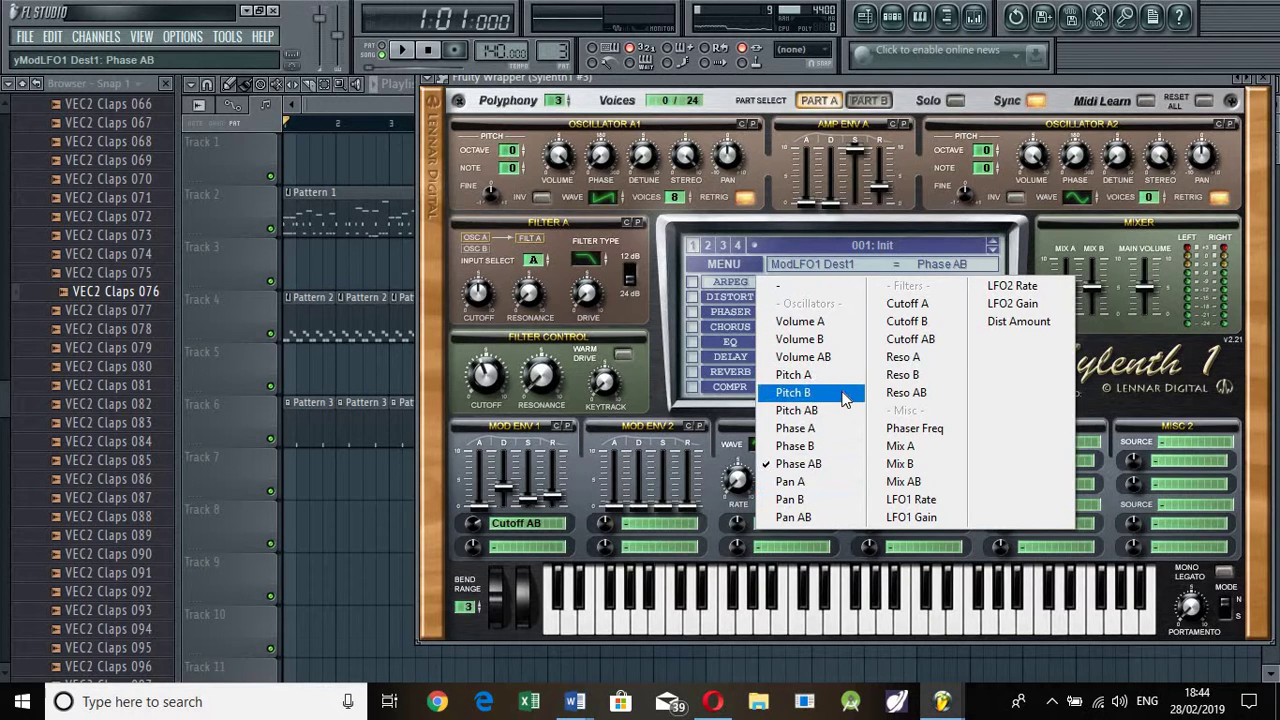
{"action": "left_click", "coordinate": [800, 410]}
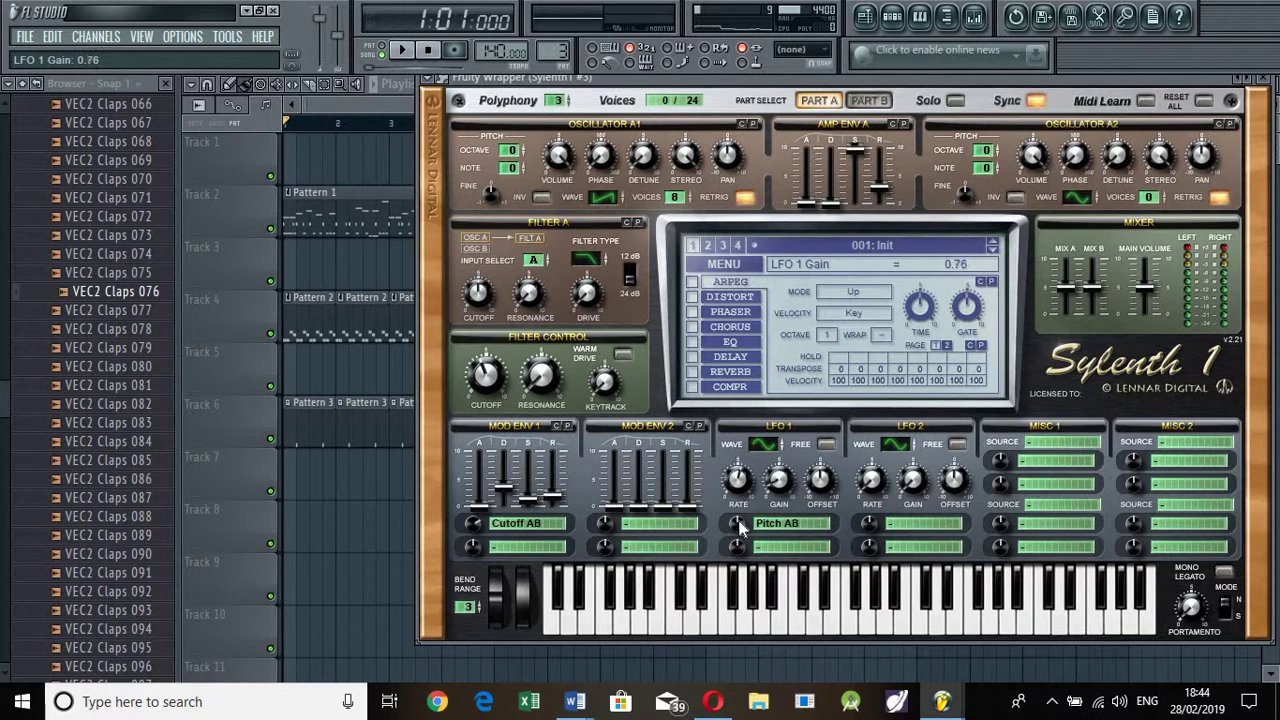
- Set LFO 1's Pitch AB modulation amount to 1.05 and its rate to 1/8T, auditioning a note after each change
{"action": "left_click_drag", "start_coordinate": [739, 520], "coordinate": [744, 513]}
{"action": "left_click", "coordinate": [800, 598]}
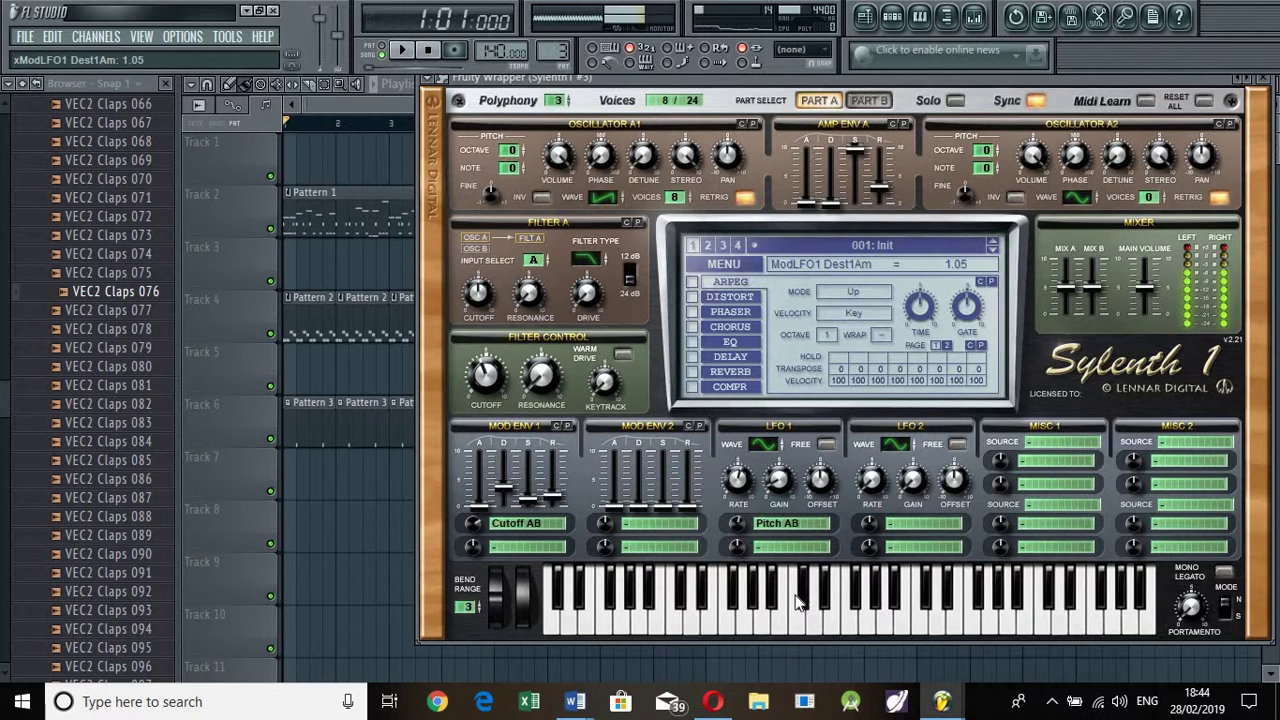
{"action": "left_click", "coordinate": [742, 483]}
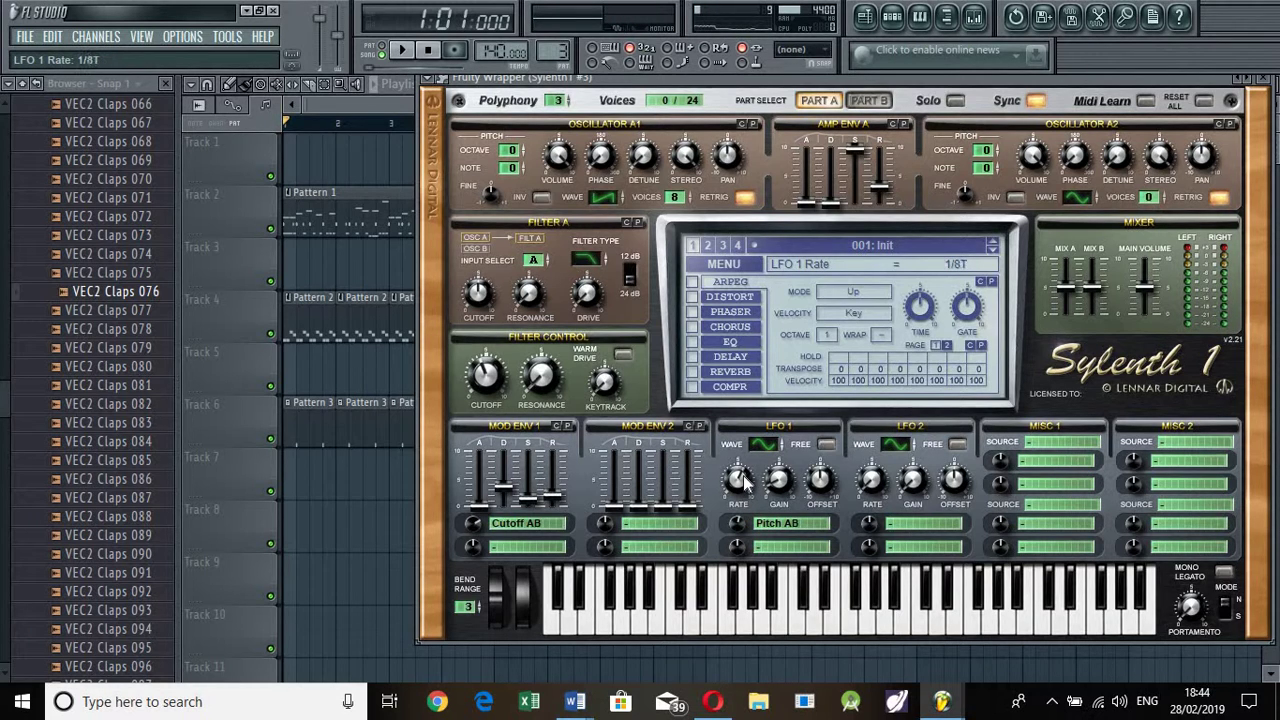
{"action": "left_click", "coordinate": [826, 621]}
- Enable the Reverb effect, show its settings and audition several notes
{"action": "left_click", "coordinate": [724, 376]}
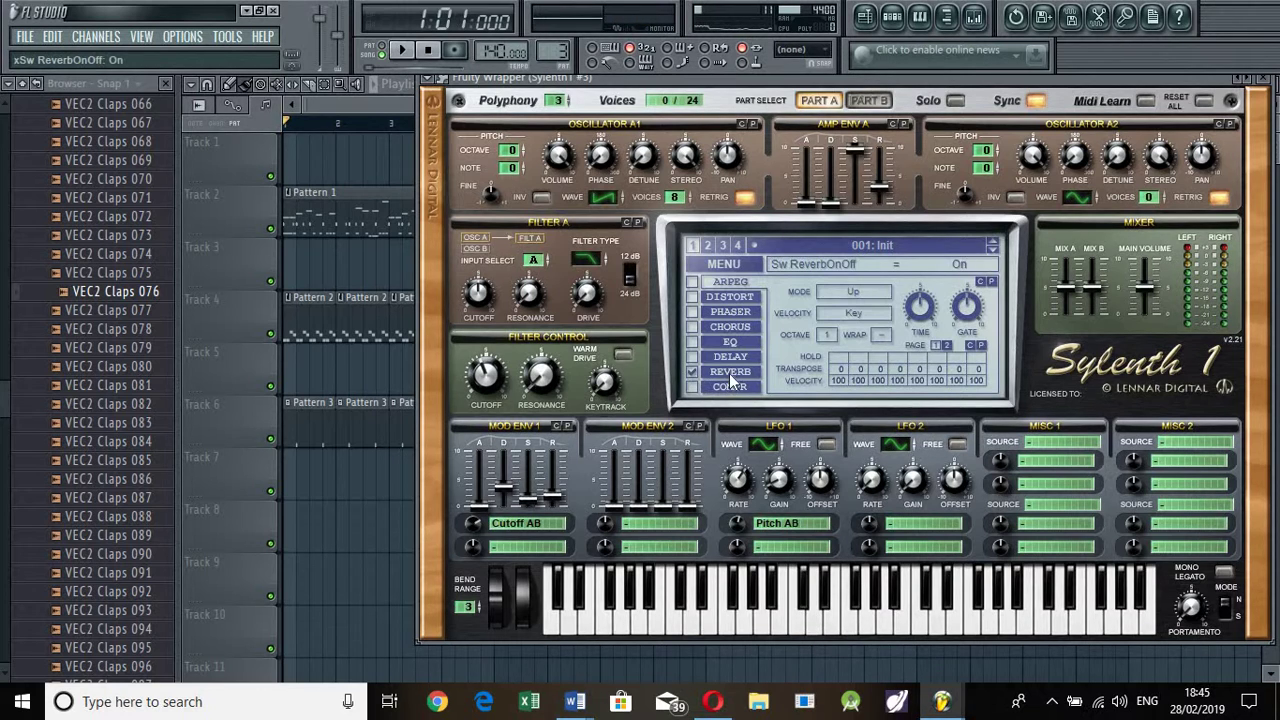
{"action": "left_click", "coordinate": [845, 612]}
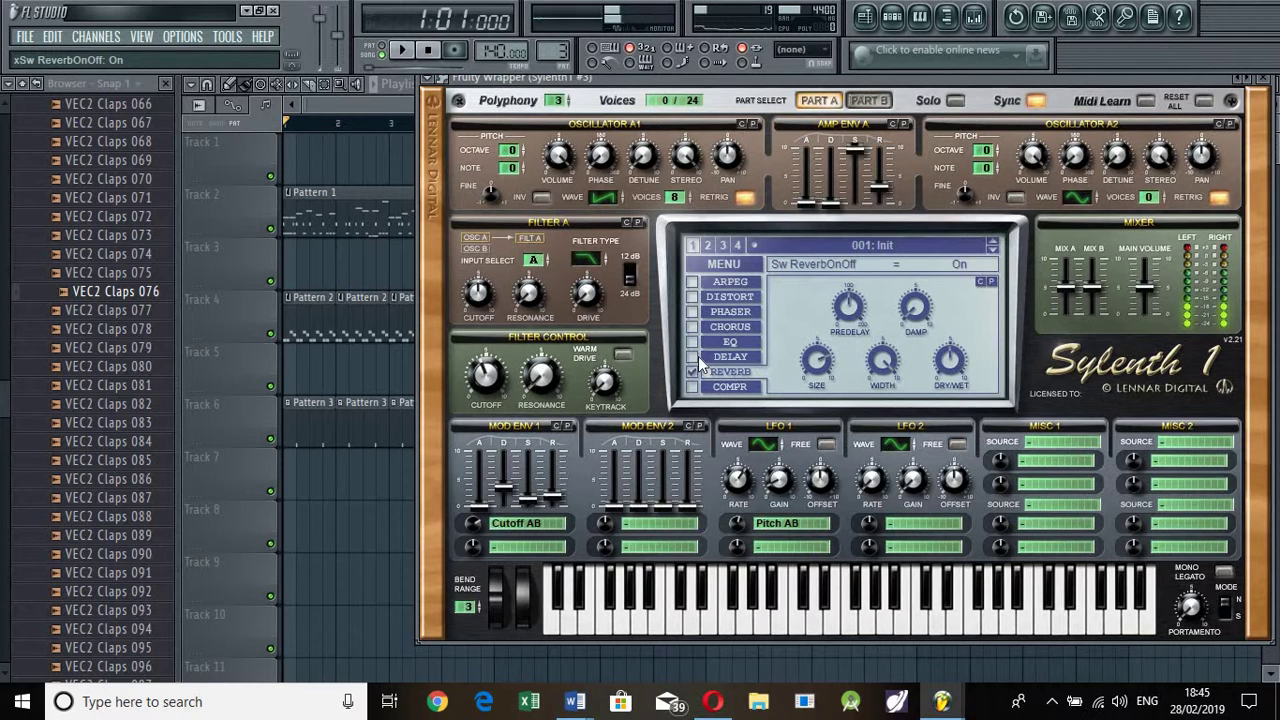
{"action": "left_click", "coordinate": [849, 613]}
{"action": "left_click", "coordinate": [831, 609]}
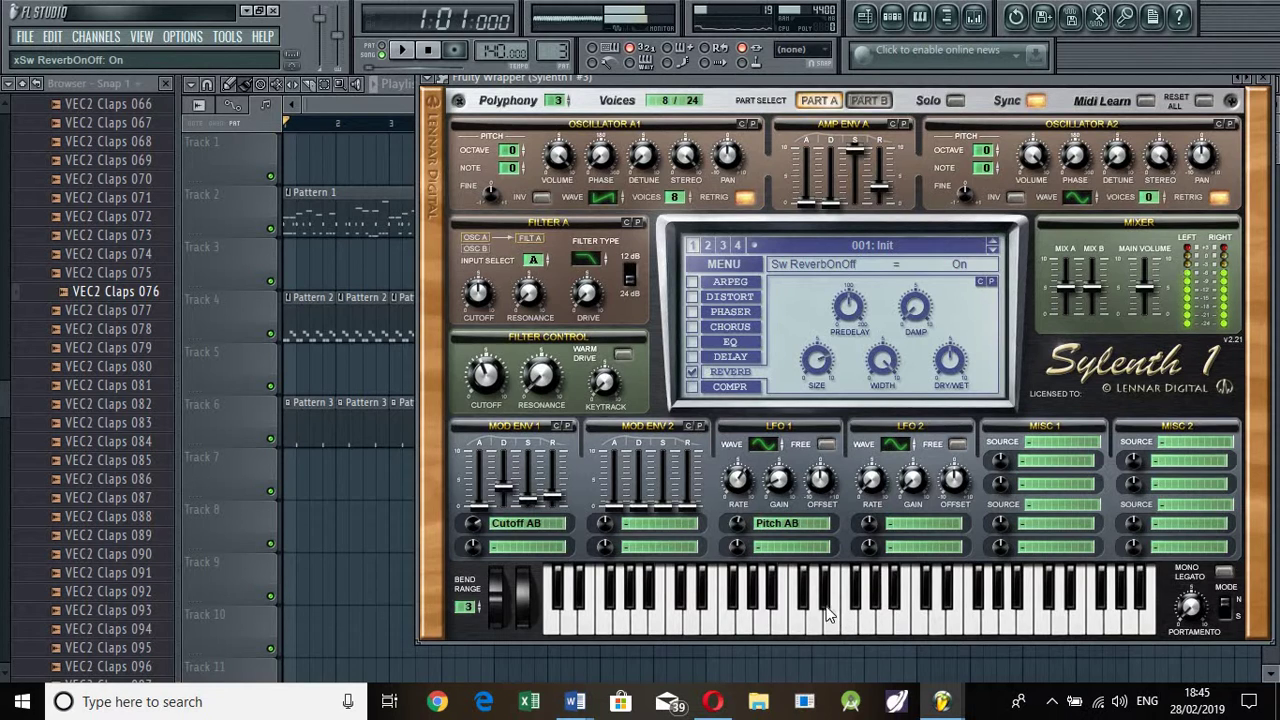
{"action": "left_click", "coordinate": [830, 608]}
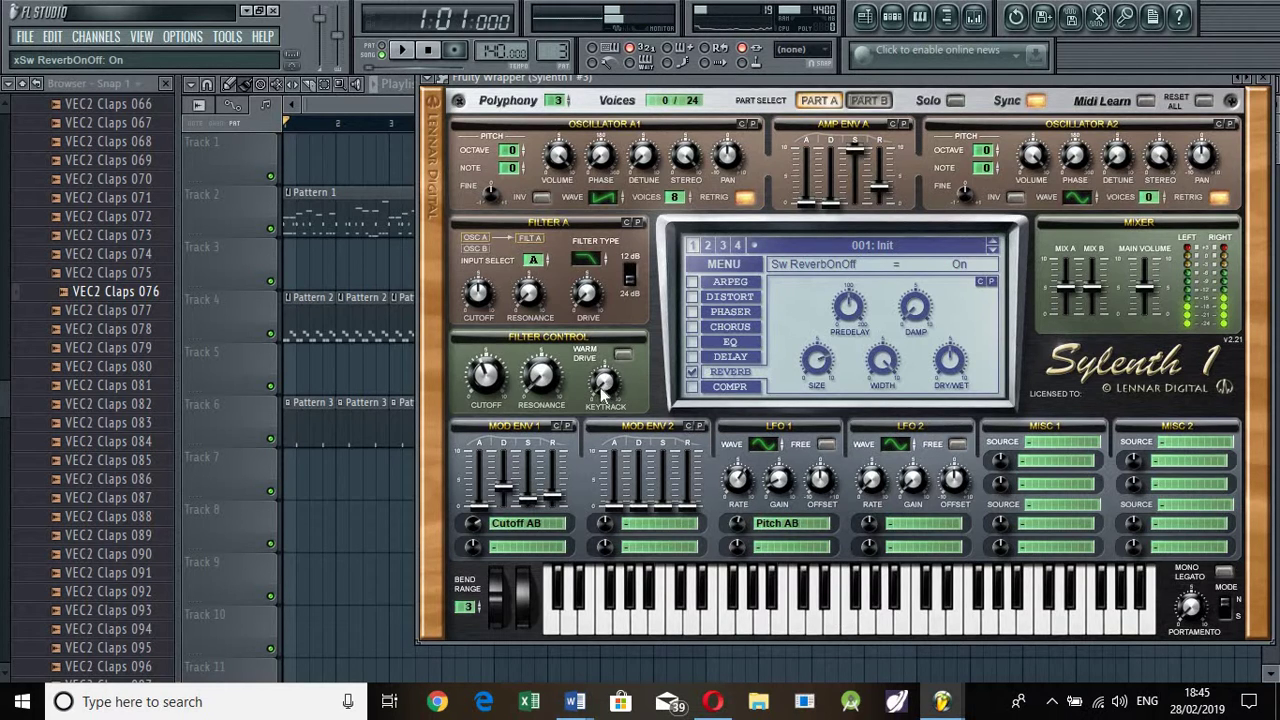
- Switch on Warm Drive in Filter Control and set Filter A's drive to 1.19, auditioning notes
{"action": "left_click_drag", "start_coordinate": [601, 386], "coordinate": [602, 361]}
{"action": "left_click", "coordinate": [623, 356]}
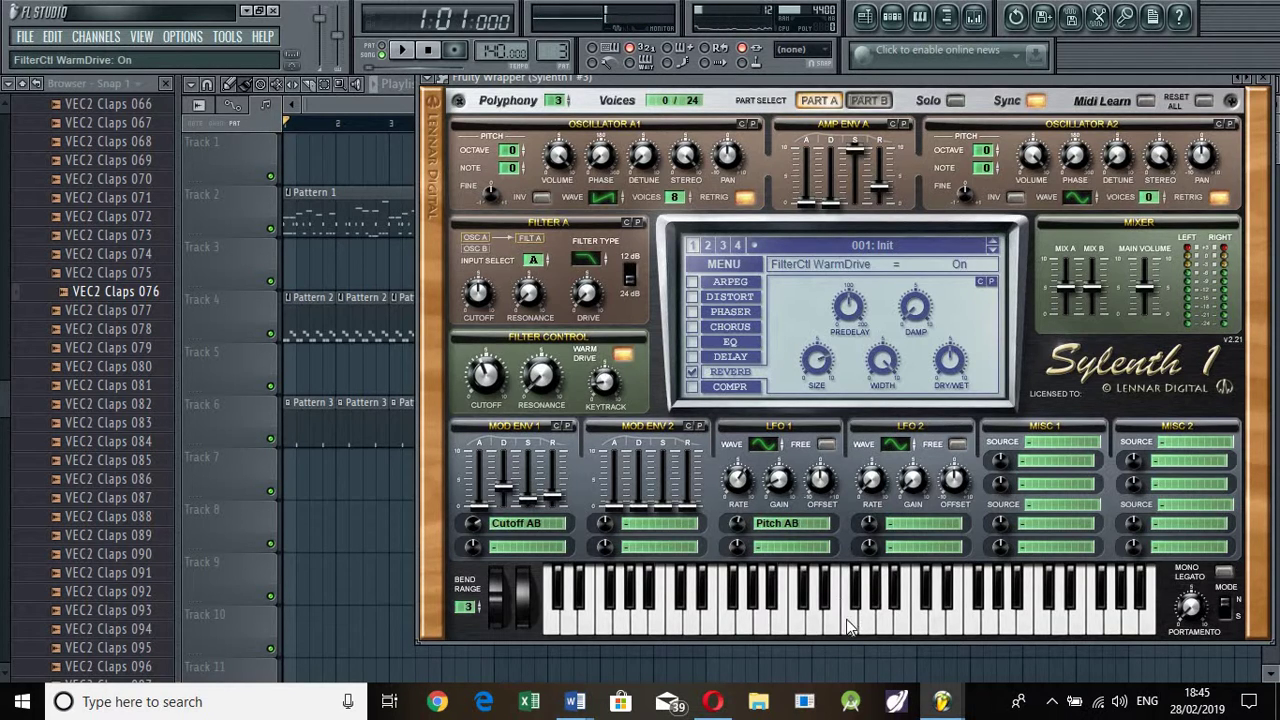
{"action": "left_click", "coordinate": [836, 620]}
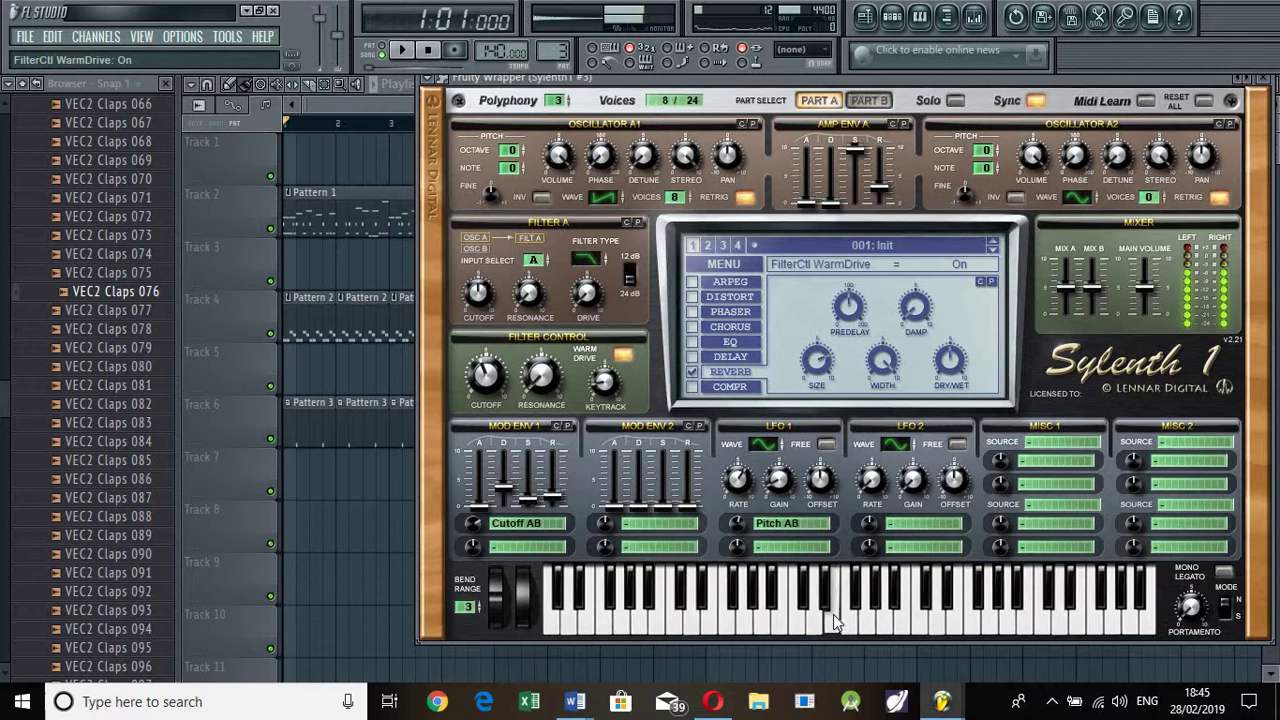
{"action": "left_click", "coordinate": [596, 287]}
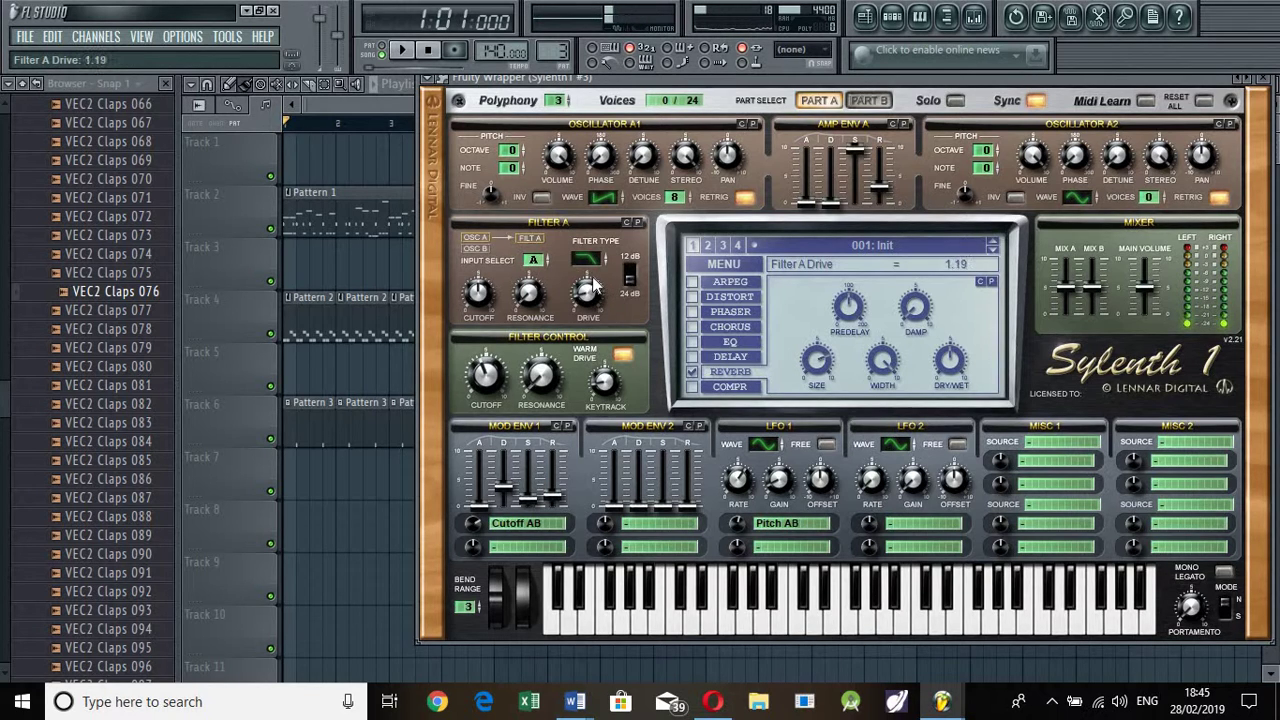
{"action": "left_click", "coordinate": [803, 613]}
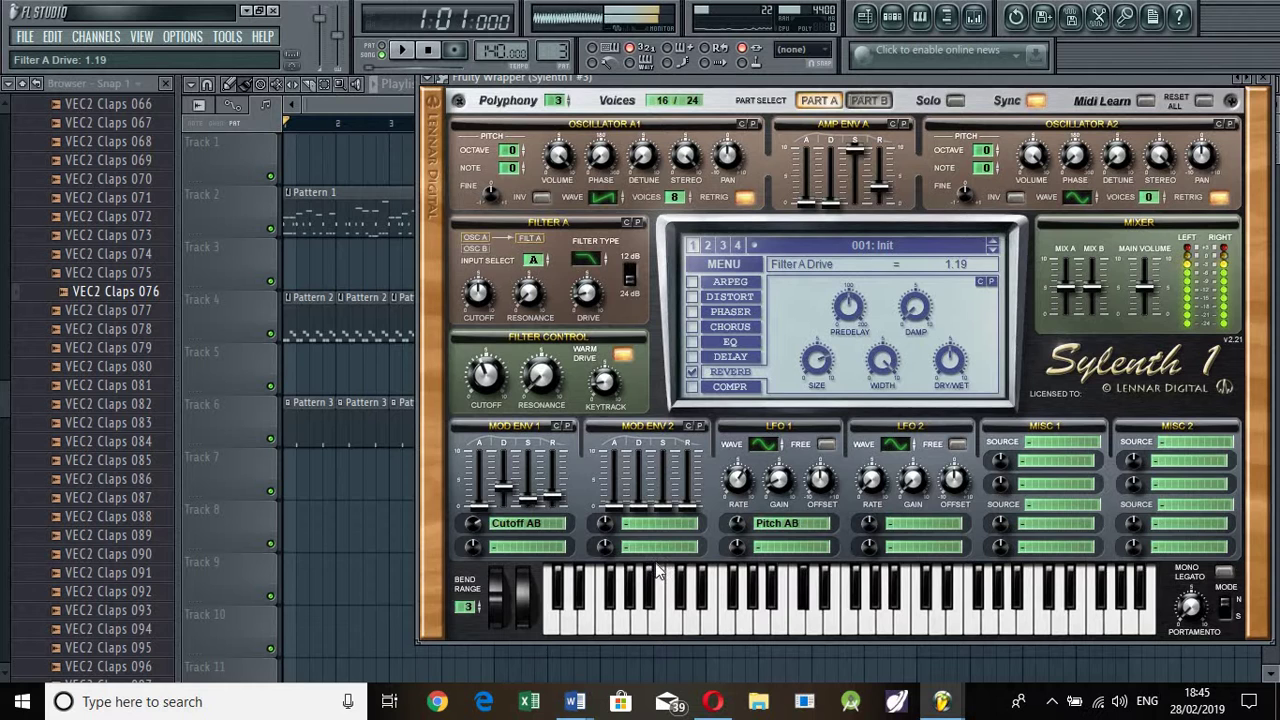
- Route Mod Env 2 to Pitch AB, set its decay to 0.46 and audition several notes
{"action": "left_click", "coordinate": [652, 529]}
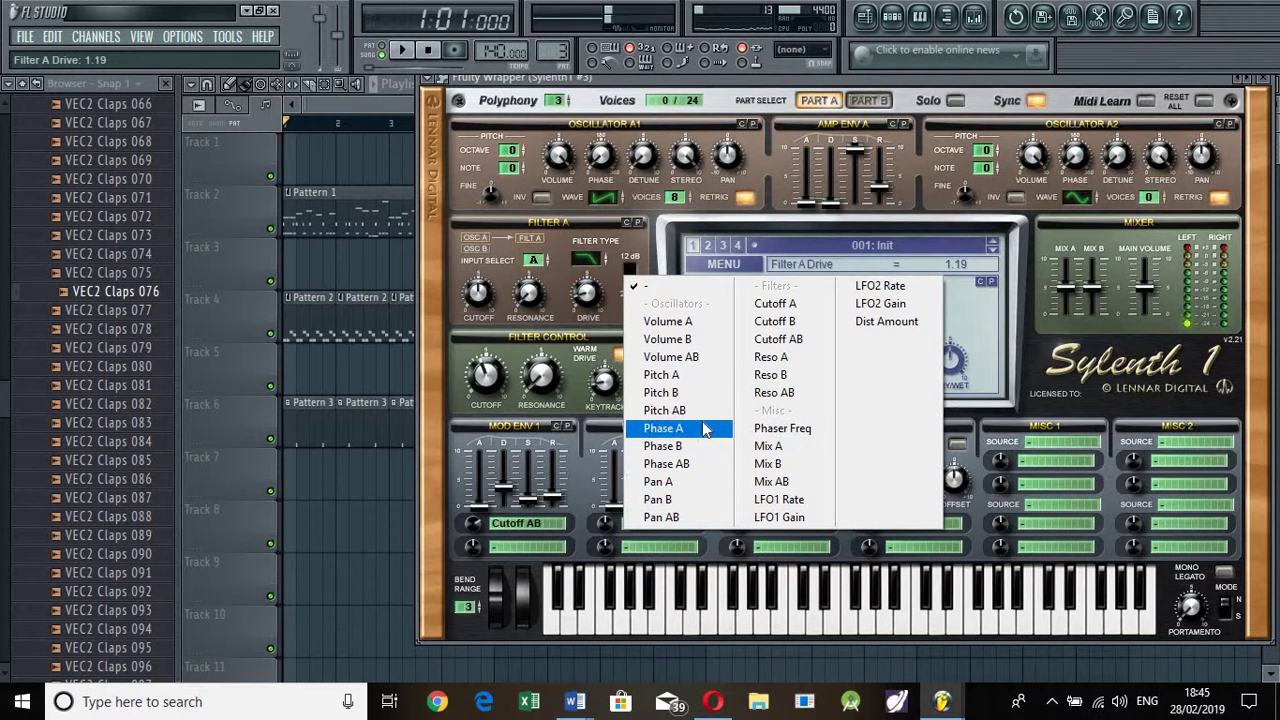
{"action": "left_click", "coordinate": [668, 411]}
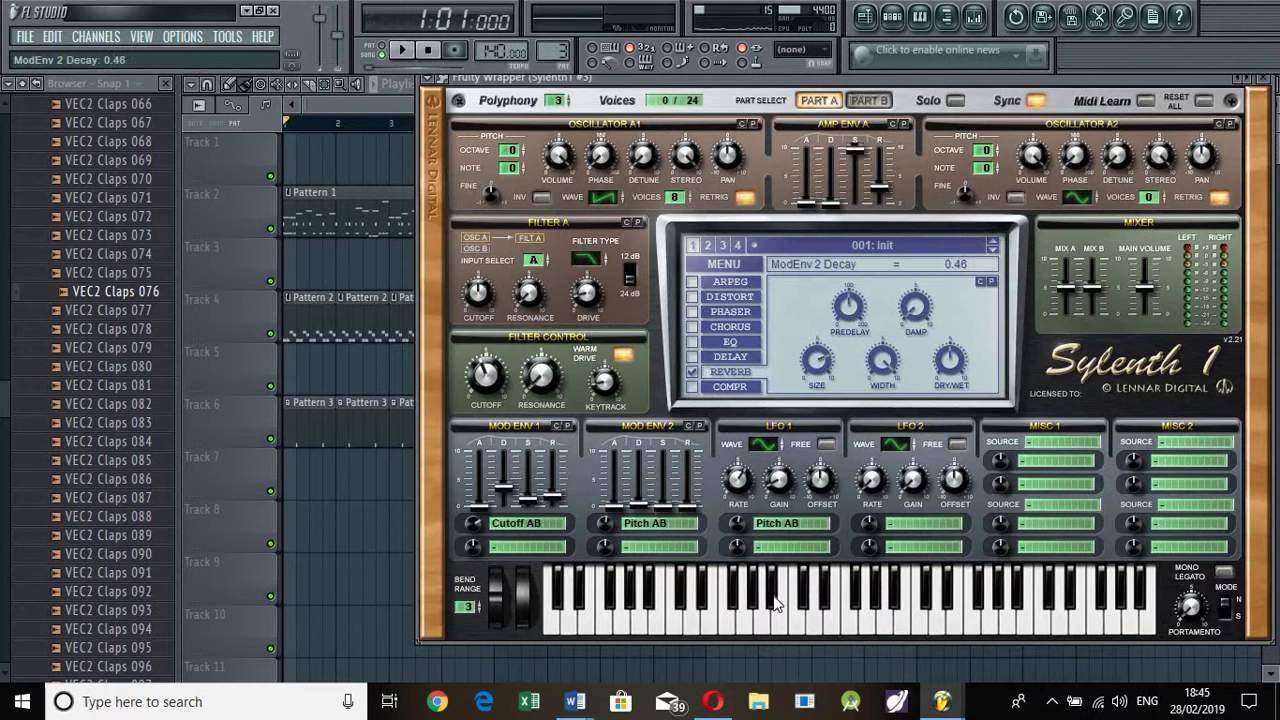
{"action": "mouse_move", "coordinate": [816, 614]}
{"action": "left_mouse_down"}
{"action": "mouse_move", "coordinate": [895, 622]}
{"action": "mouse_move", "coordinate": [848, 614]}
{"action": "left_mouse_up"}
{"action": "left_click", "coordinate": [863, 614]}
{"action": "left_click", "coordinate": [863, 614]}
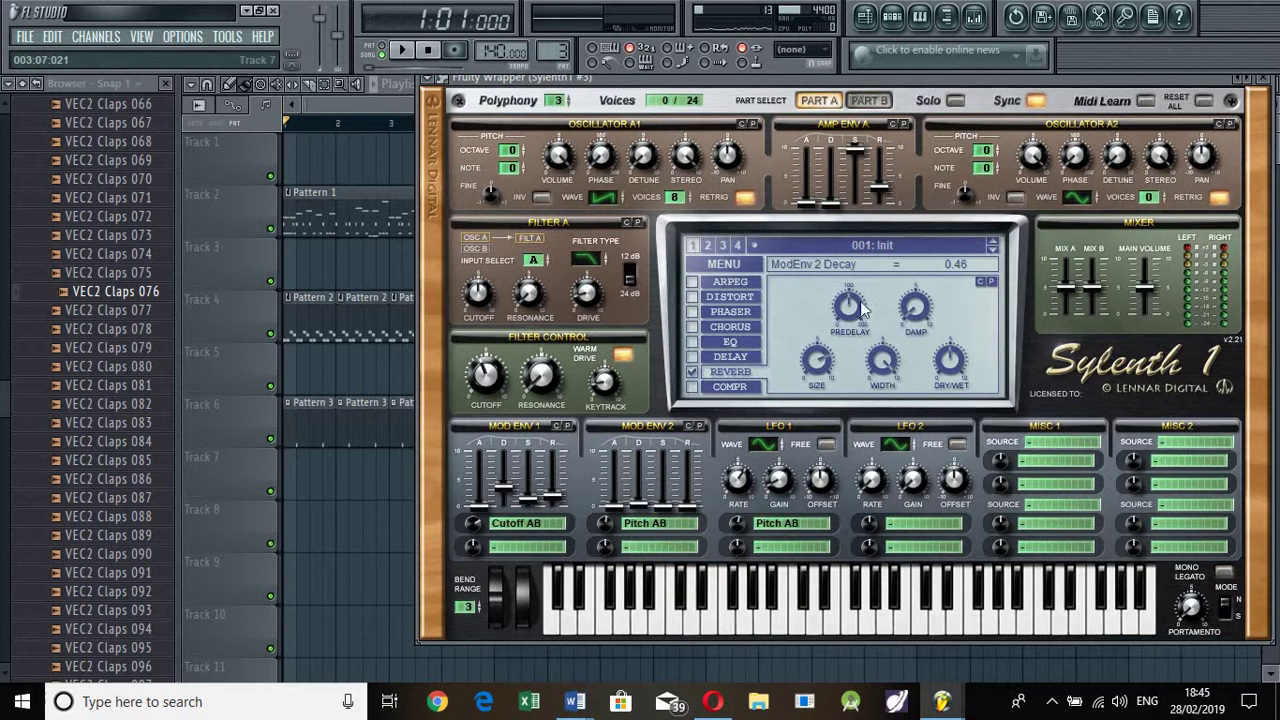
- Lower the sustain of Amp Env A to near its minimum, set its decay to 3.68 and audition several notes
{"action": "mouse_move", "coordinate": [855, 150]}
{"action": "left_mouse_down"}
{"action": "mouse_move", "coordinate": [836, 190]}
{"action": "mouse_move", "coordinate": [849, 80]}
{"action": "mouse_move", "coordinate": [845, 145]}
{"action": "left_mouse_up"}
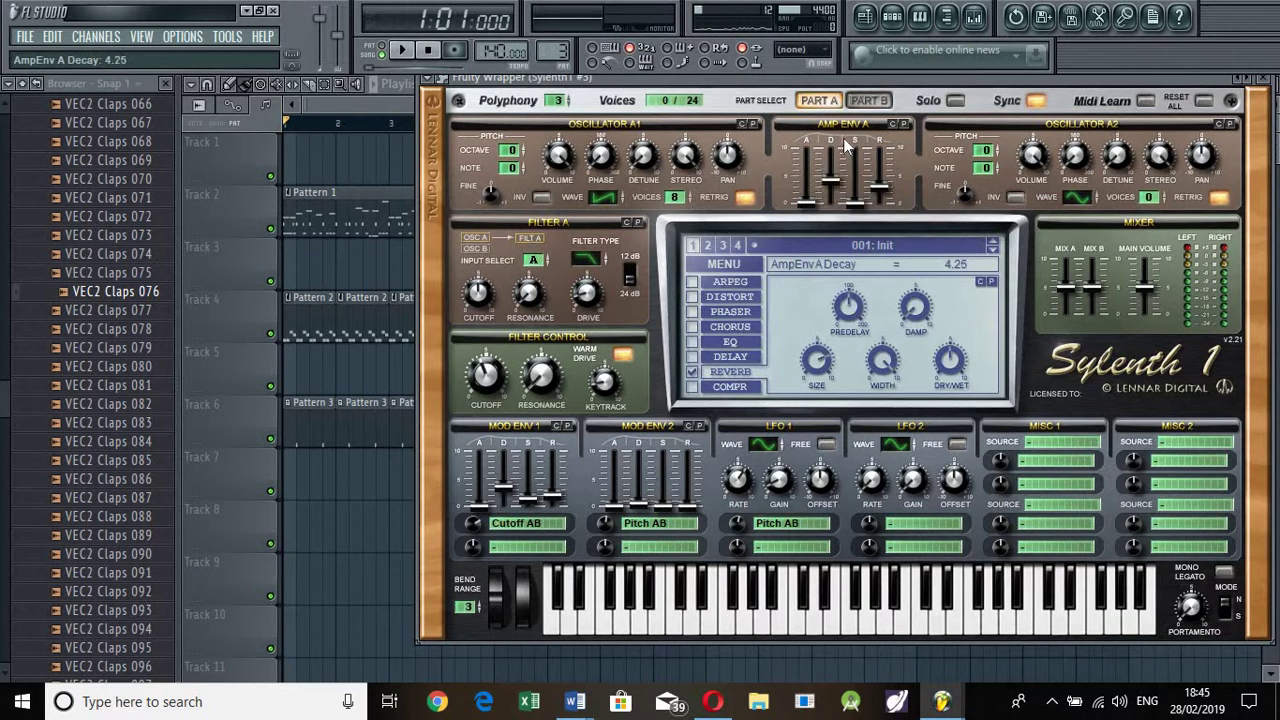
{"action": "left_click_drag", "start_coordinate": [857, 210], "coordinate": [832, 188]}
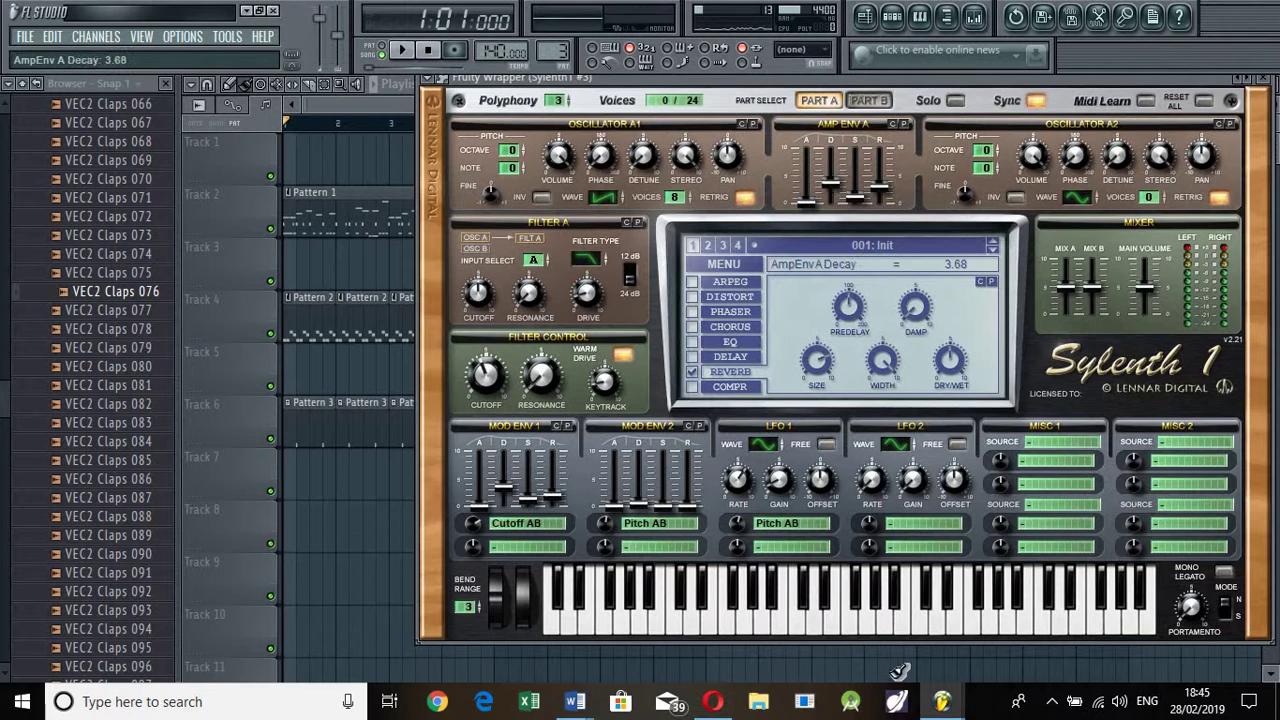
{"action": "left_click", "coordinate": [839, 620]}
{"action": "left_click", "coordinate": [914, 606]}
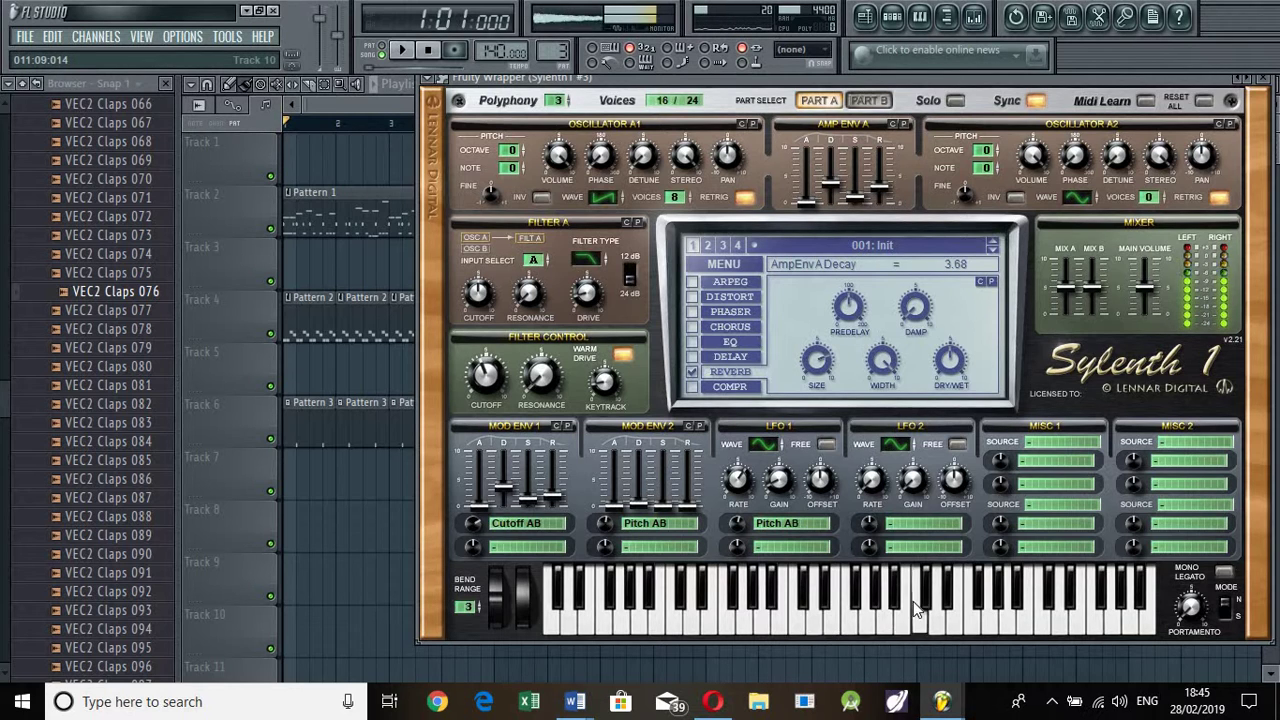
{"action": "left_click", "coordinate": [897, 601]}
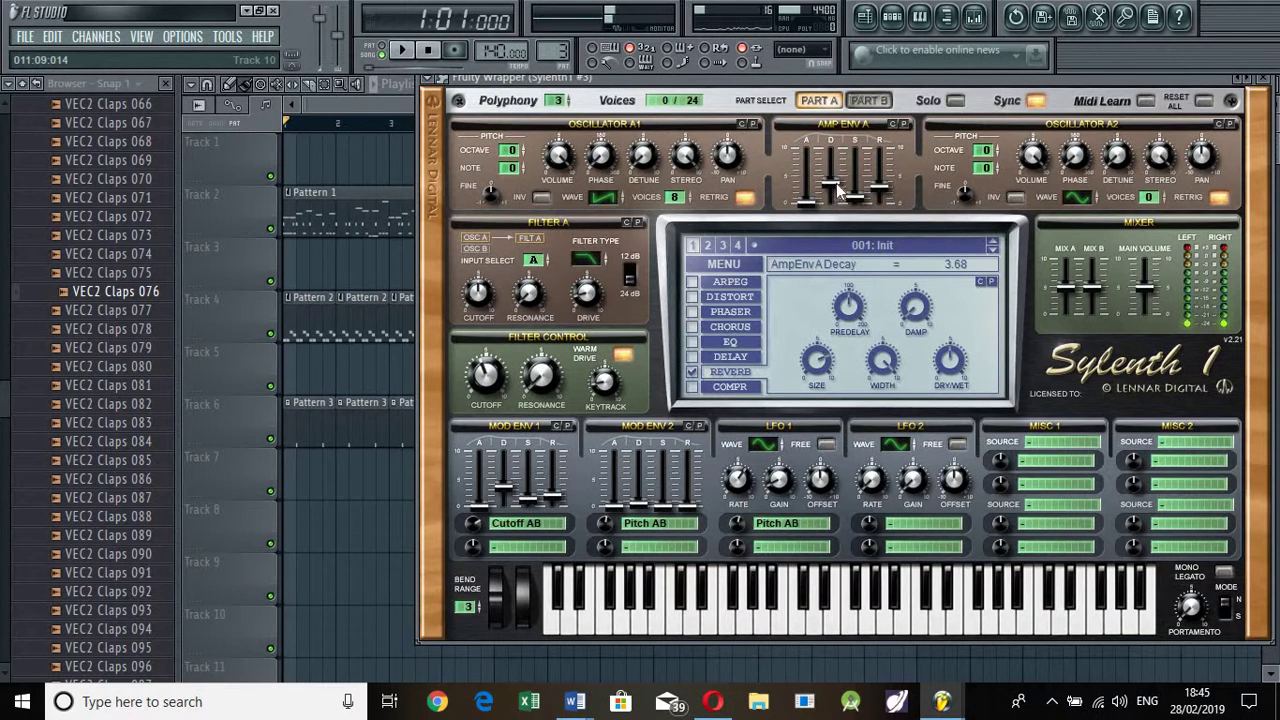
- Set the sustain of Amp Env A to 1.78 and its decay to 4.60, auditioning notes between the changes
{"action": "left_click_drag", "start_coordinate": [864, 199], "coordinate": [864, 193]}
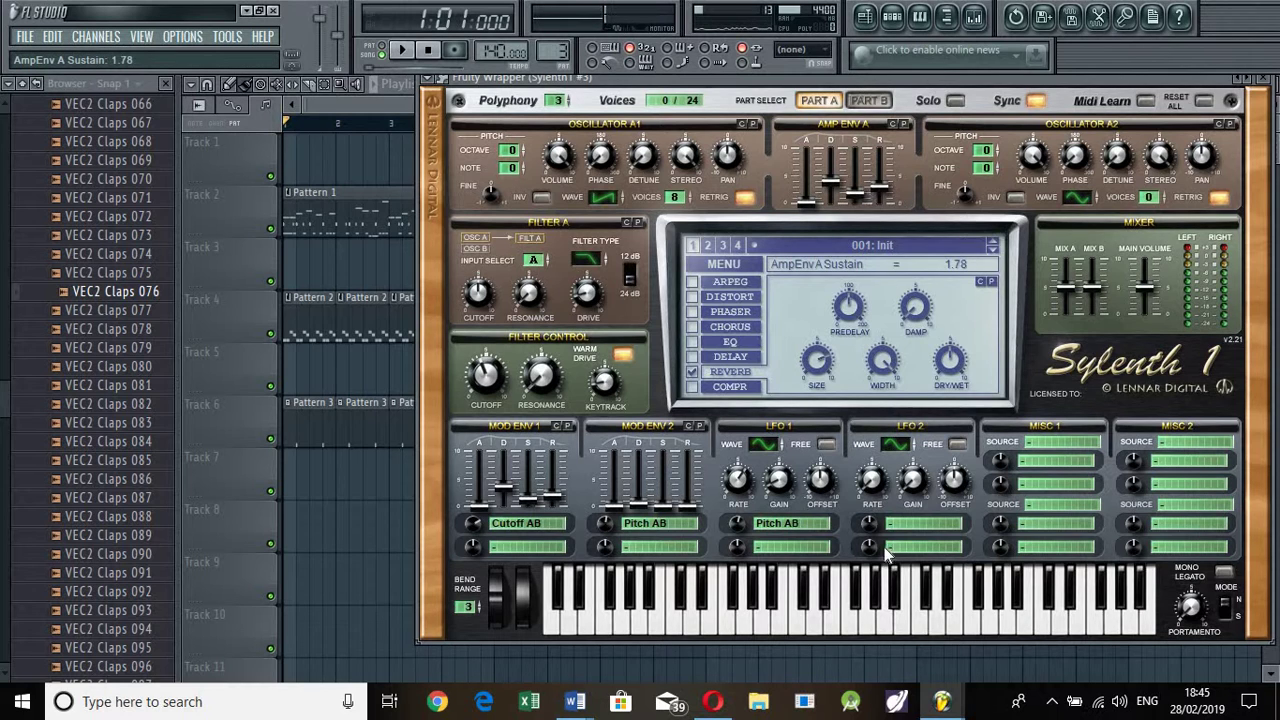
{"action": "left_click", "coordinate": [860, 610]}
{"action": "left_click", "coordinate": [839, 605]}
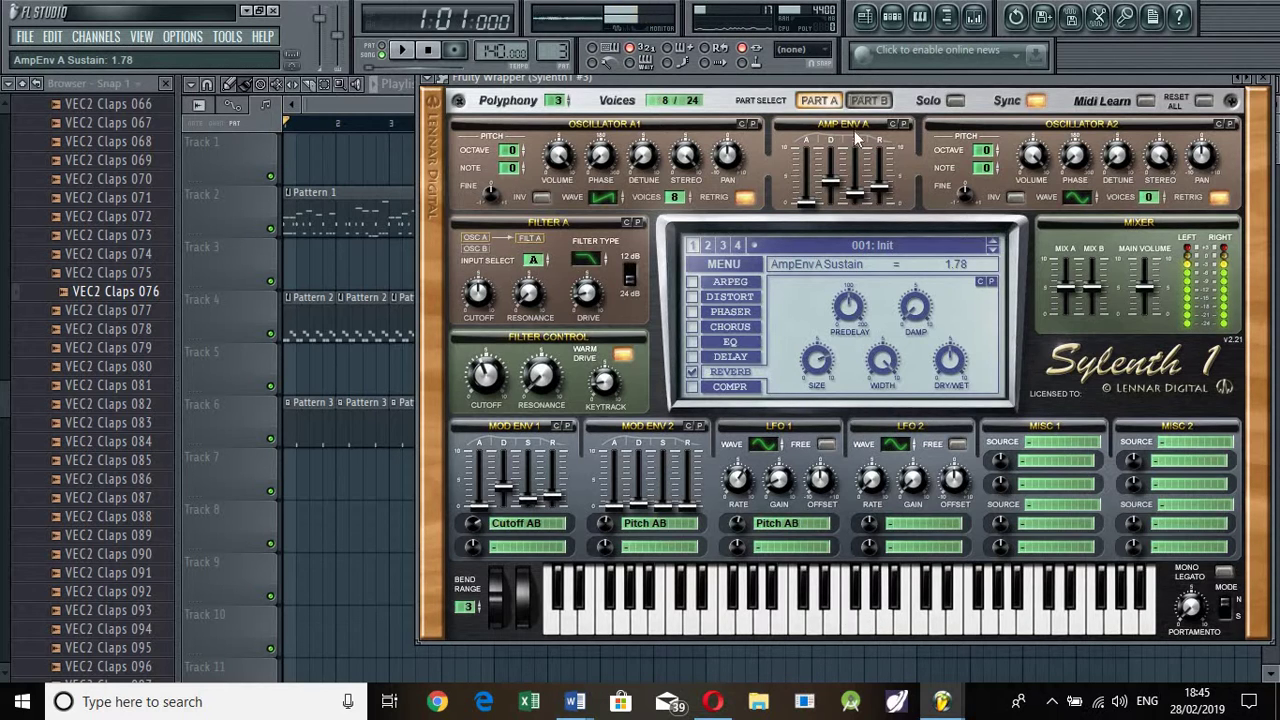
{"action": "left_click_drag", "start_coordinate": [836, 179], "coordinate": [834, 172]}
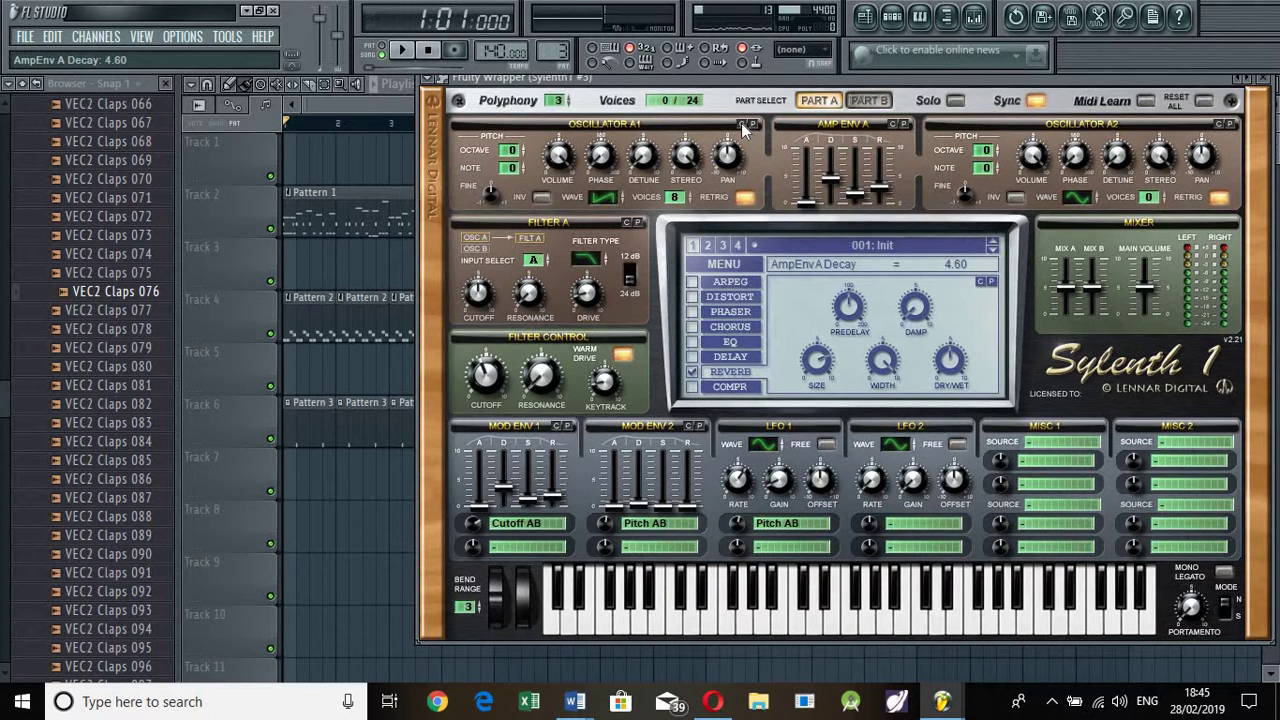
- Copy Oscillator A1's settings into Oscillator A2, with Retrig off and detune at 2.24, and audition several notes
{"action": "left_click", "coordinate": [1230, 125]}
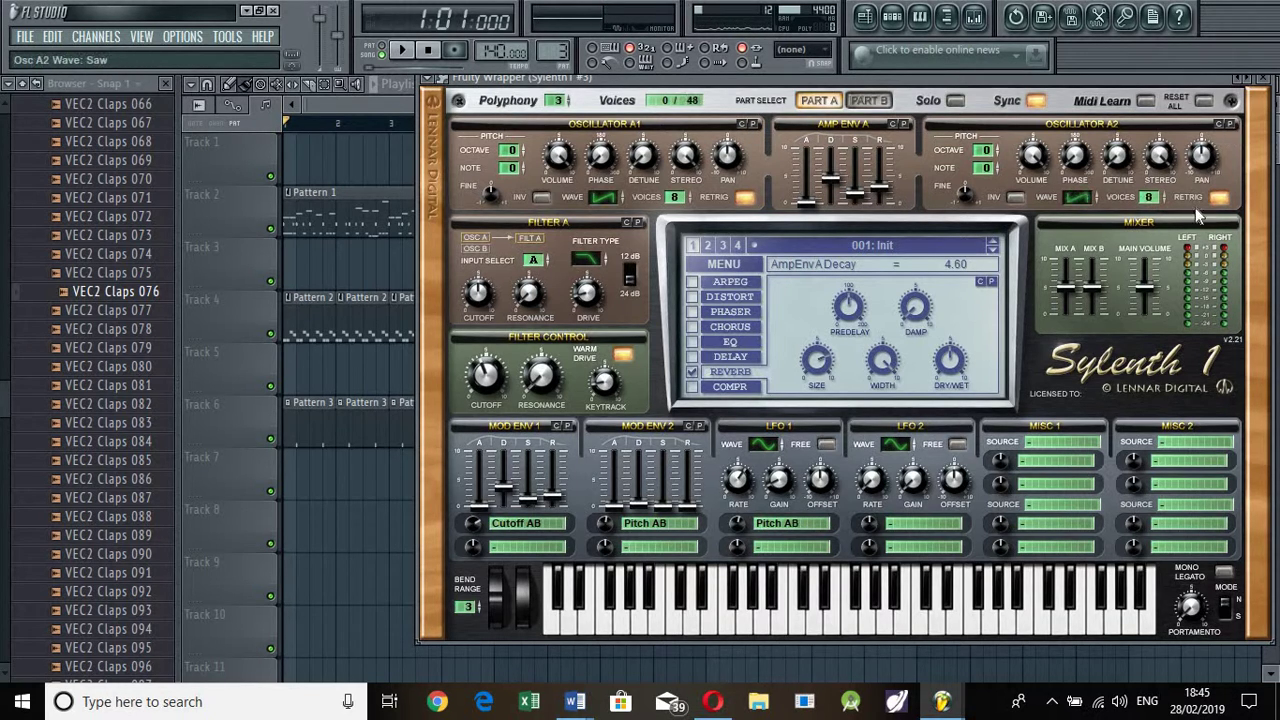
{"action": "left_click", "coordinate": [1219, 197]}
{"action": "left_click_drag", "start_coordinate": [1114, 140], "coordinate": [1118, 108]}
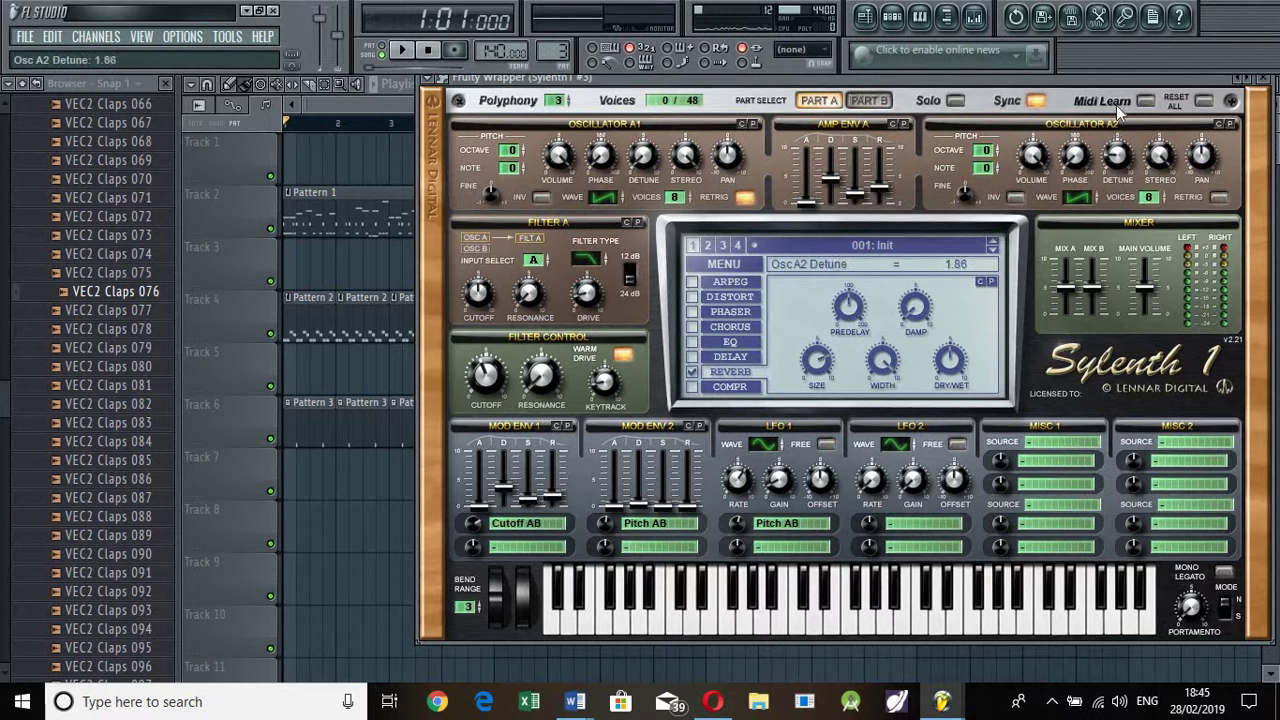
{"action": "left_click", "coordinate": [835, 613]}
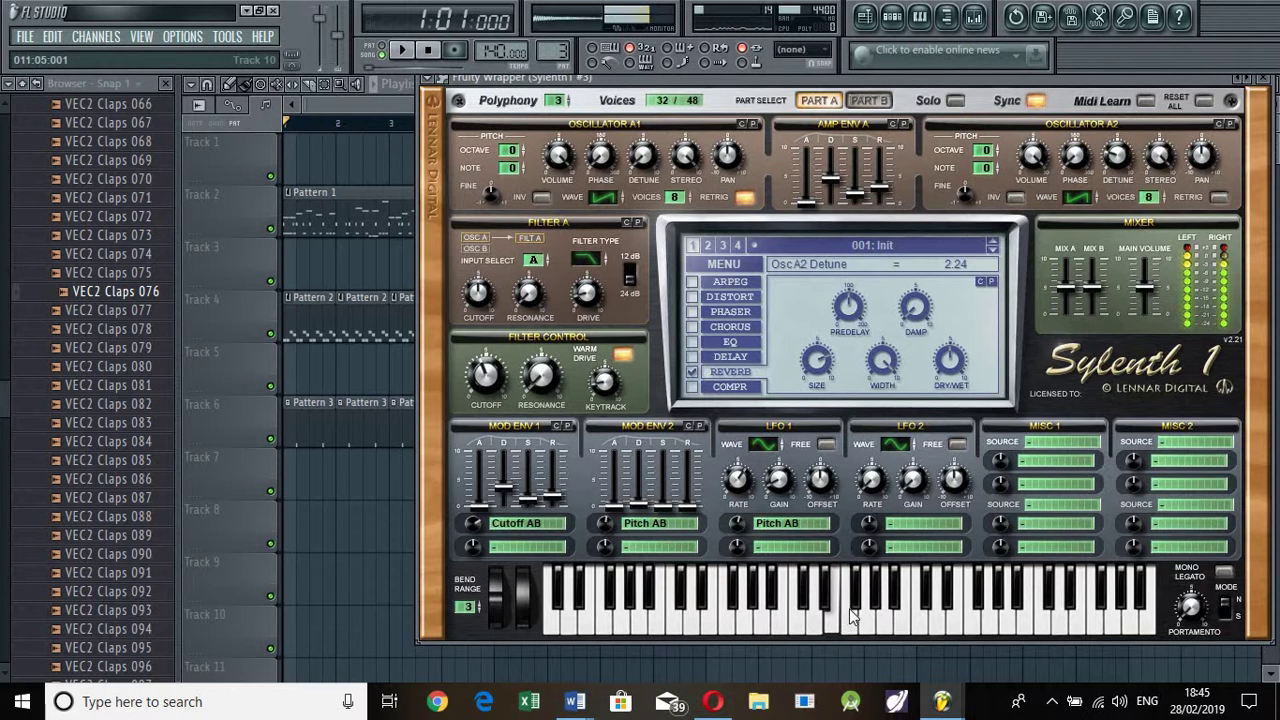
{"action": "left_click", "coordinate": [886, 606]}
{"action": "left_click", "coordinate": [918, 608]}
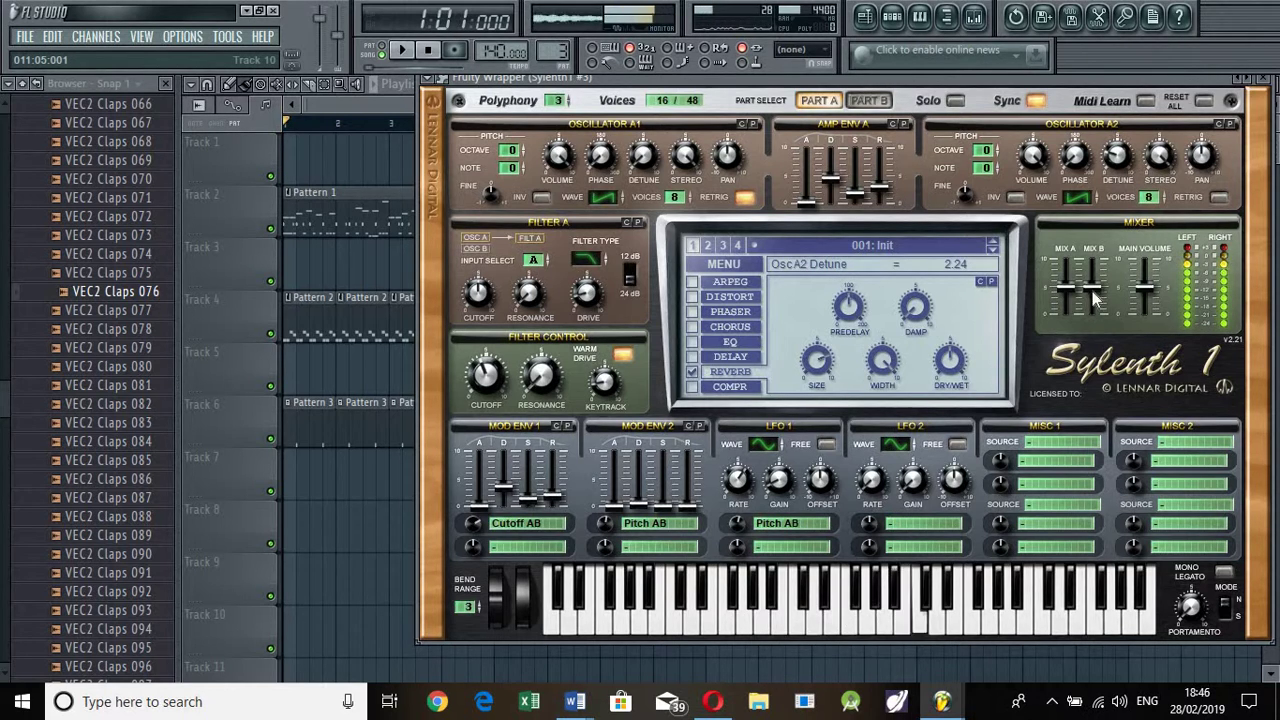
- Set the detune of Oscillator A2 to 3.48 and audition several notes
{"action": "left_click_drag", "start_coordinate": [1117, 160], "coordinate": [1121, 125]}
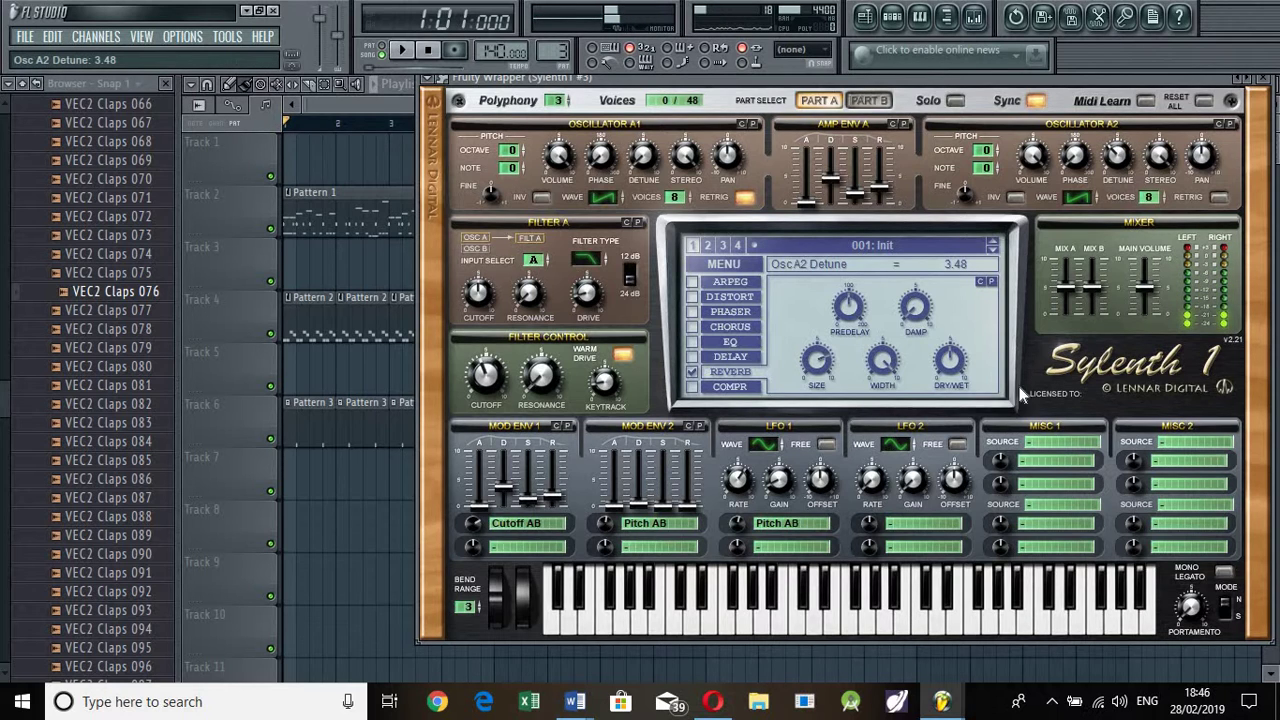
{"action": "left_click", "coordinate": [859, 604]}
{"action": "left_click", "coordinate": [844, 608]}
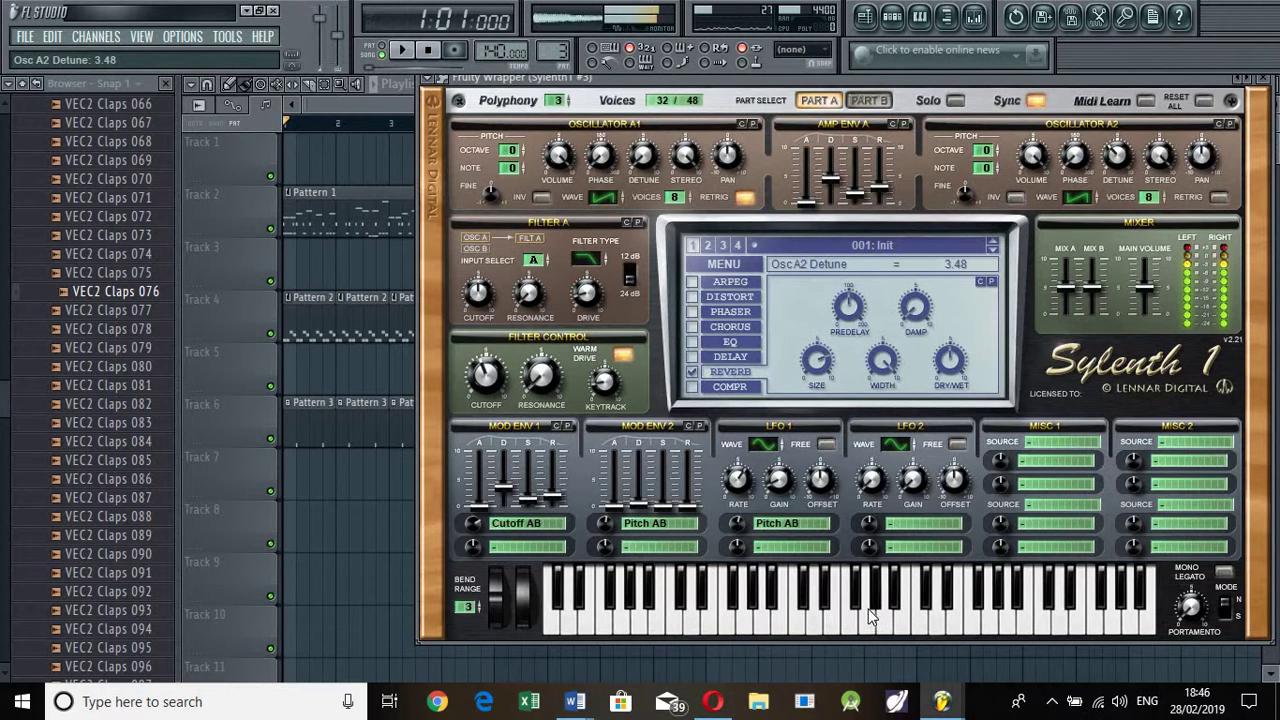
{"action": "left_click", "coordinate": [870, 611]}
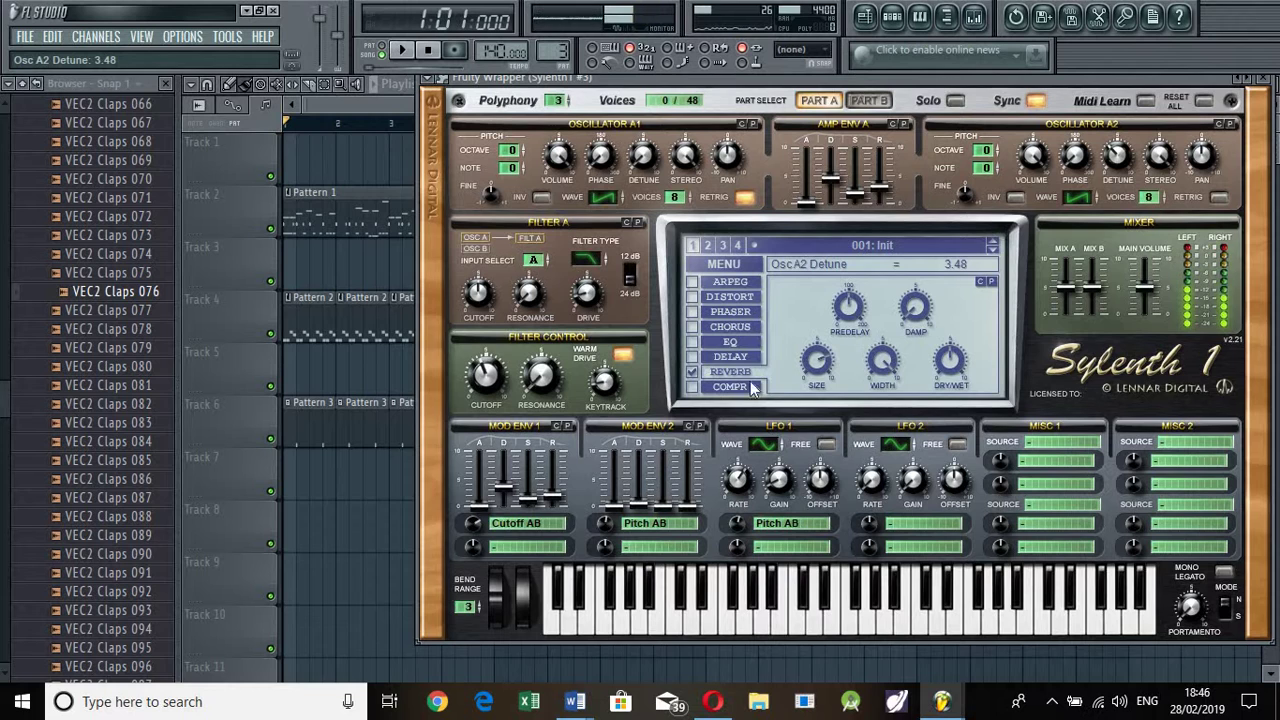
- Enable the Delay effect, set its width to 100 % and audition several notes
{"action": "left_click", "coordinate": [692, 357]}
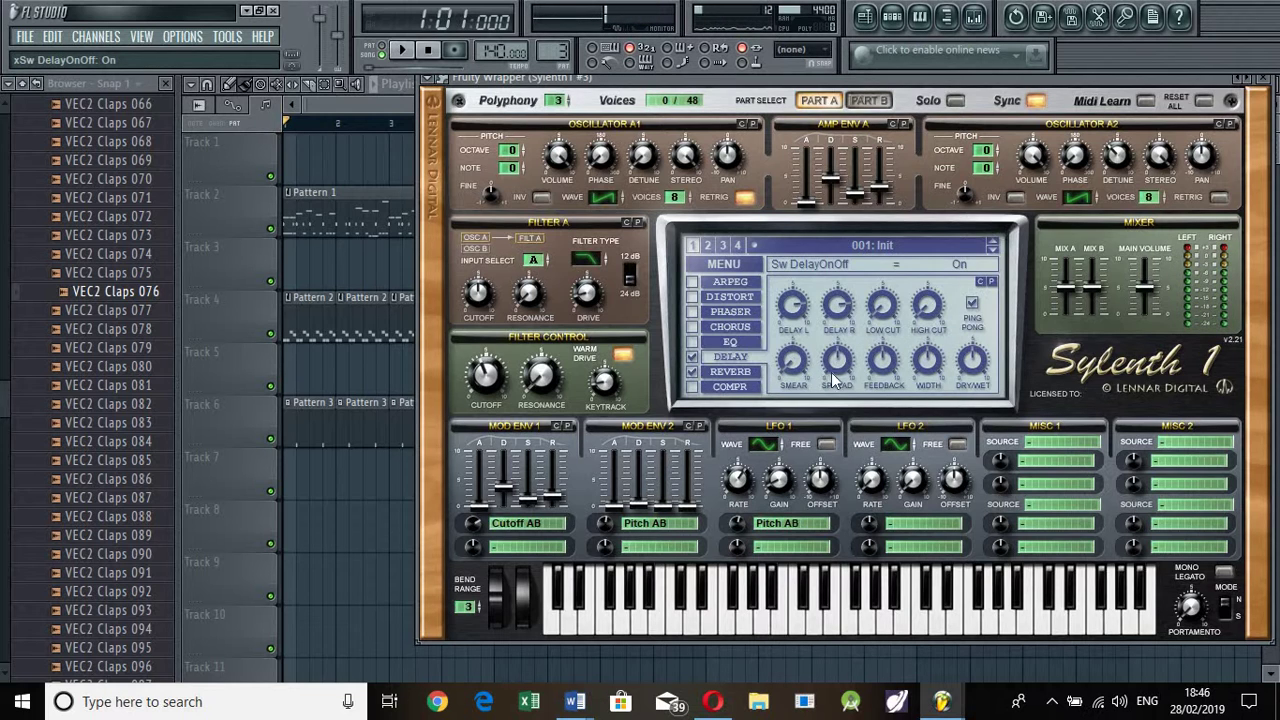
{"action": "left_click", "coordinate": [930, 362]}
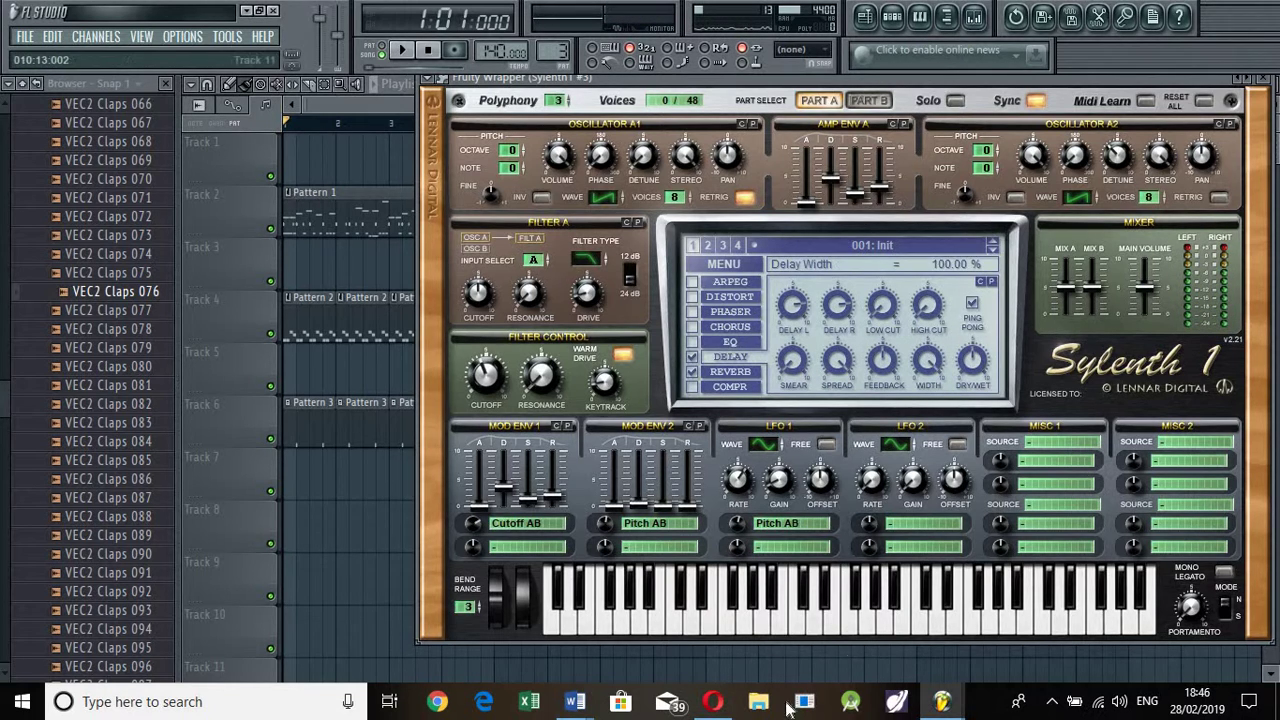
{"action": "left_click", "coordinate": [822, 615]}
{"action": "left_click", "coordinate": [821, 614]}
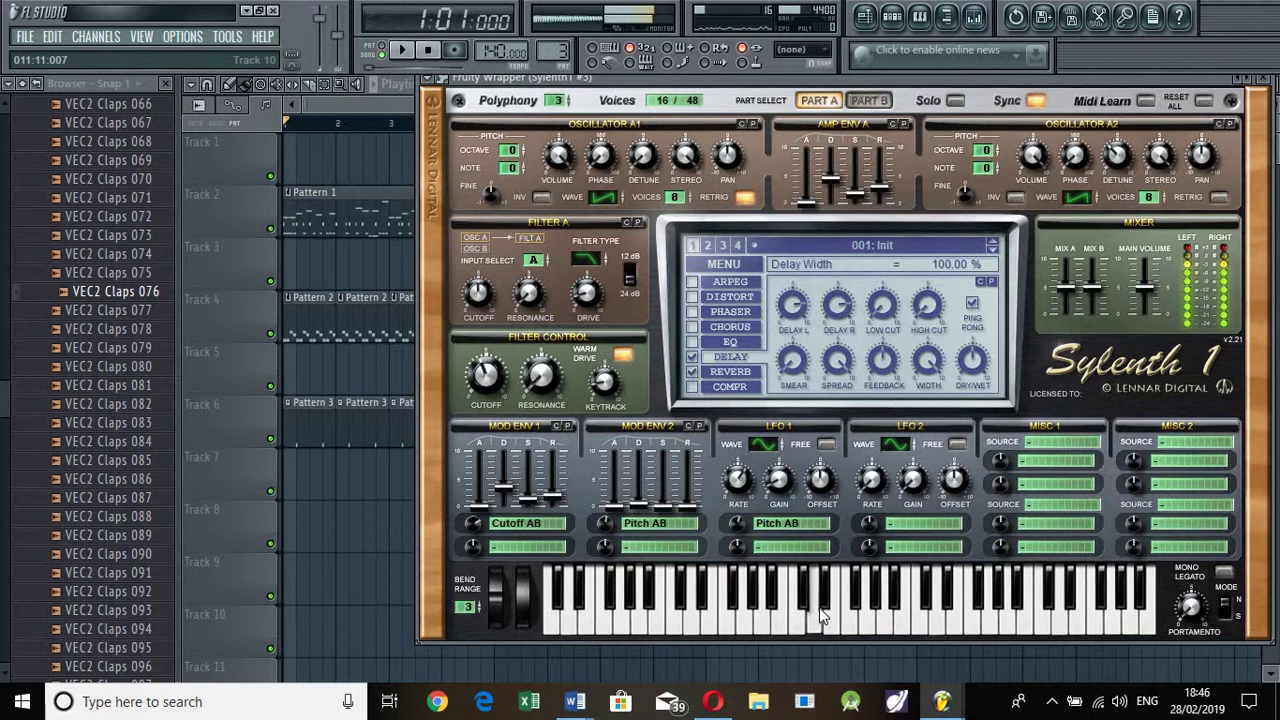
{"action": "left_click", "coordinate": [903, 604]}
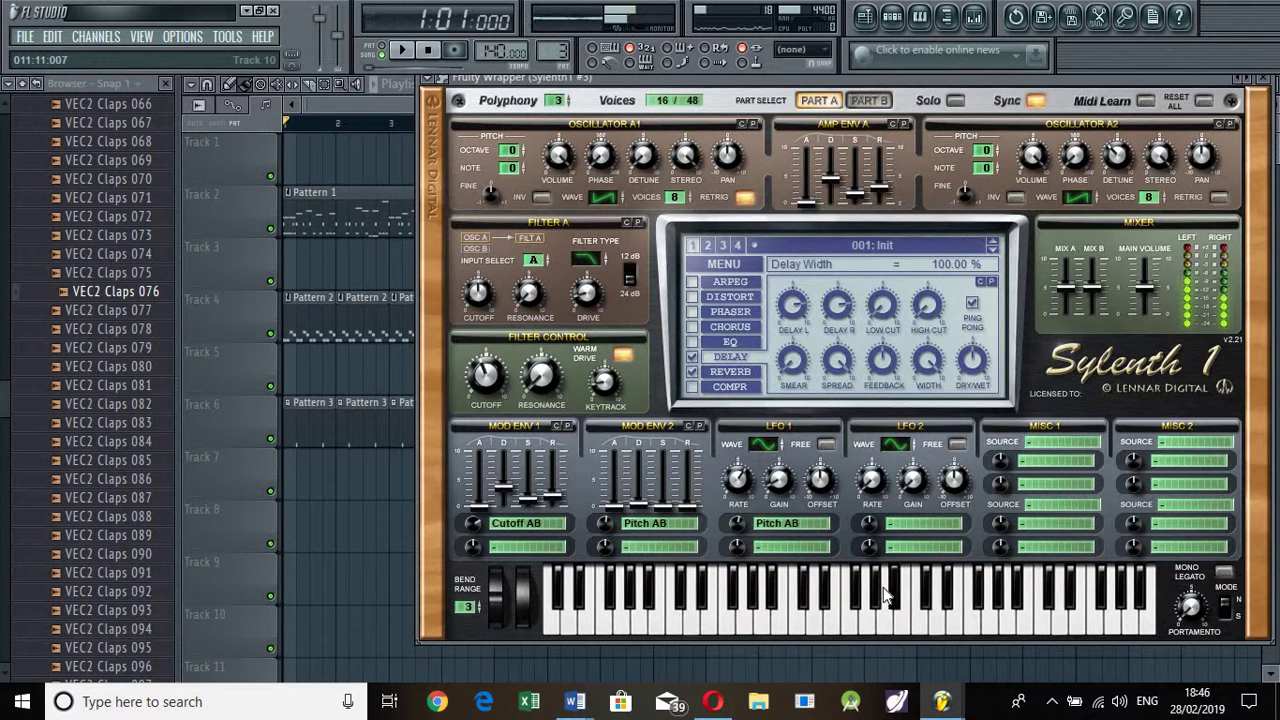
{"action": "left_click", "coordinate": [878, 590]}
{"action": "left_click", "coordinate": [858, 582]}
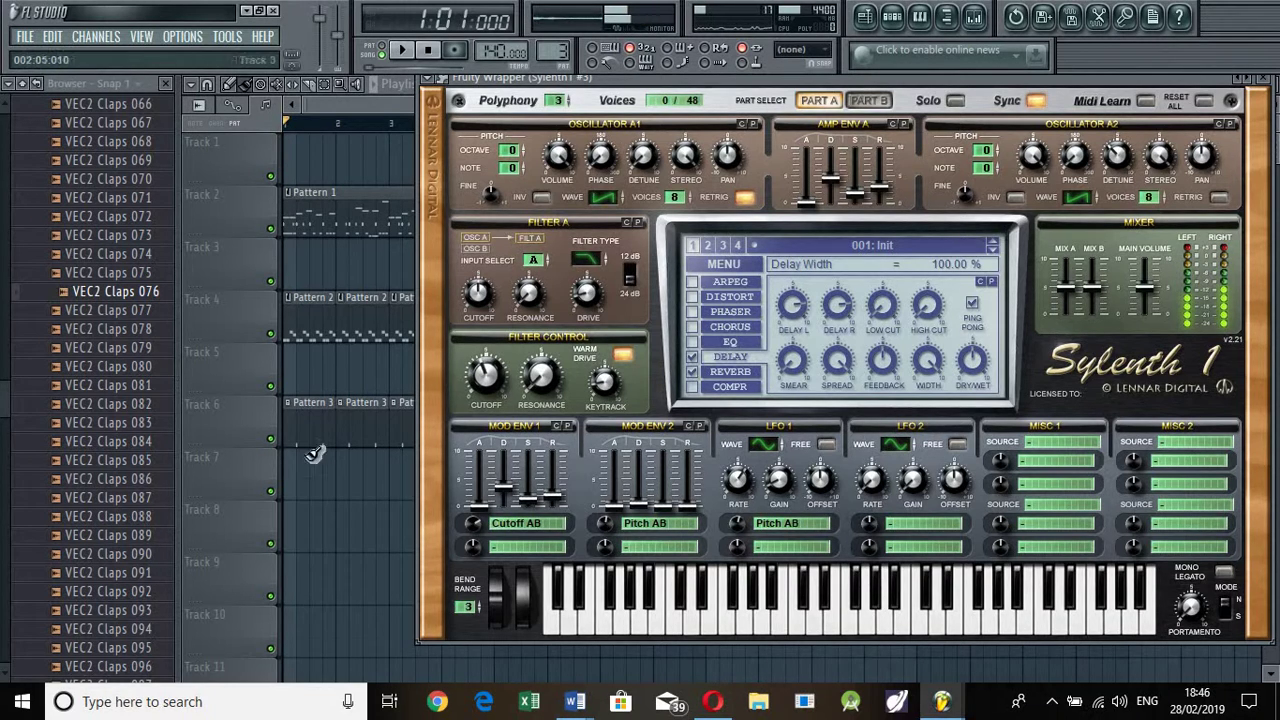
- In the empty Pattern 4, open the Sylenth1 #3 piano roll, audition keys and place an F5 note at the start
{"action": "left_click", "coordinate": [891, 18]}
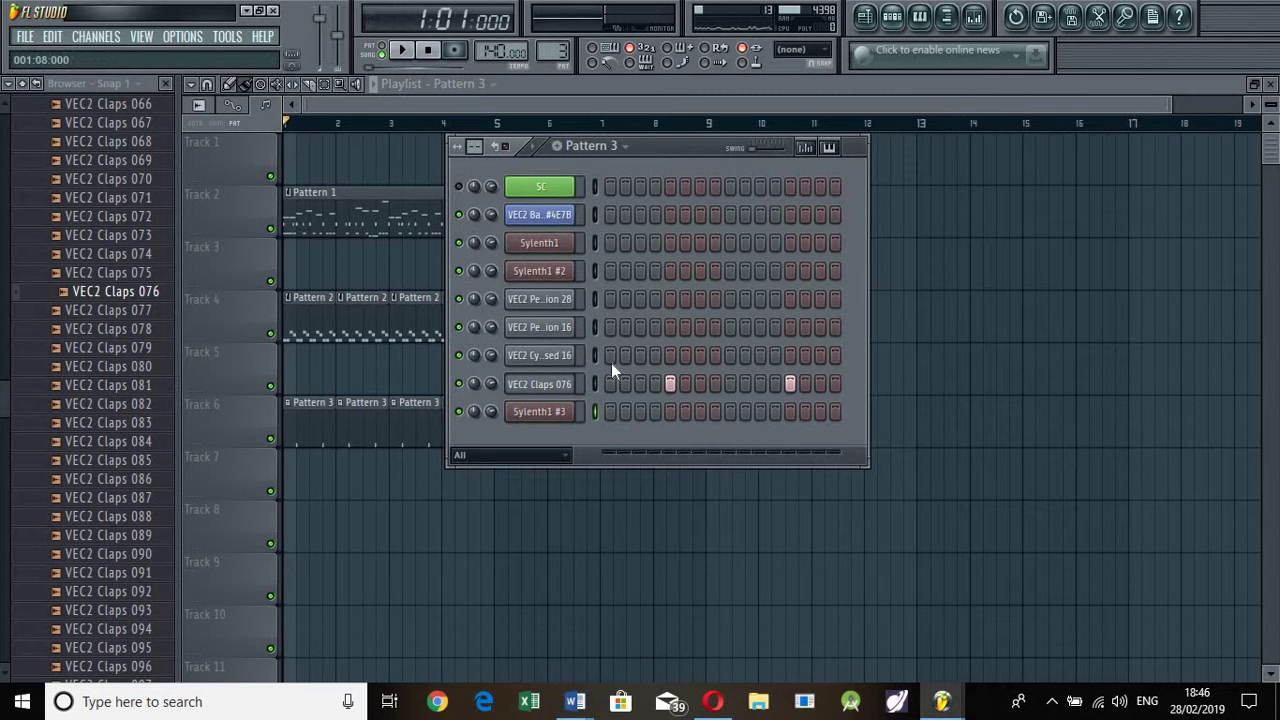
{"action": "right_click", "coordinate": [572, 405]}
{"action": "left_click", "coordinate": [600, 412]}
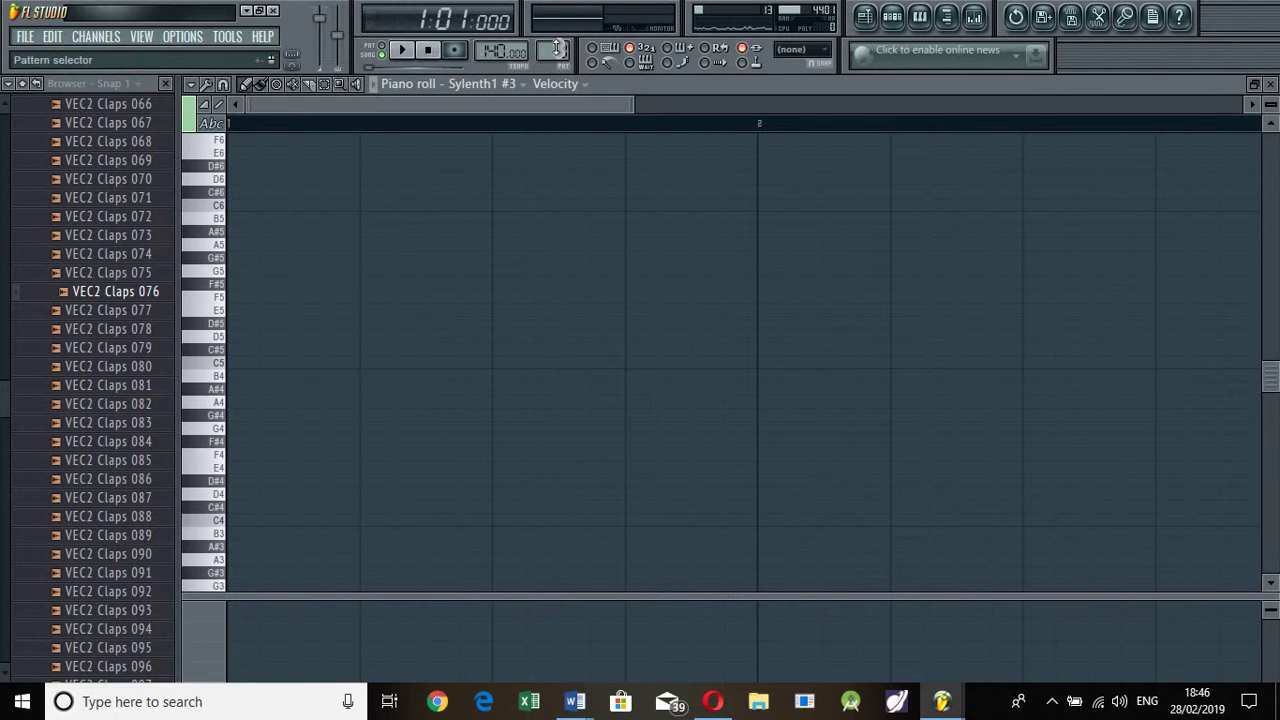
{"action": "left_click", "coordinate": [893, 18]}
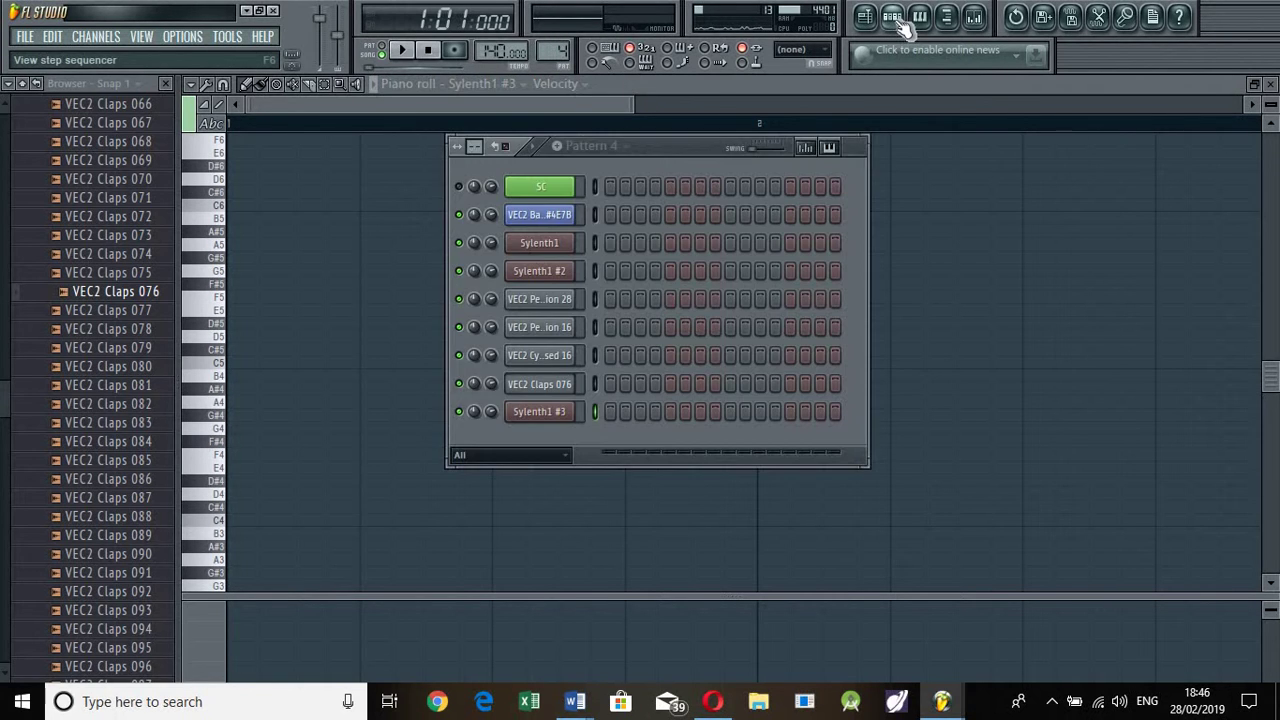
{"action": "left_click", "coordinate": [214, 406]}
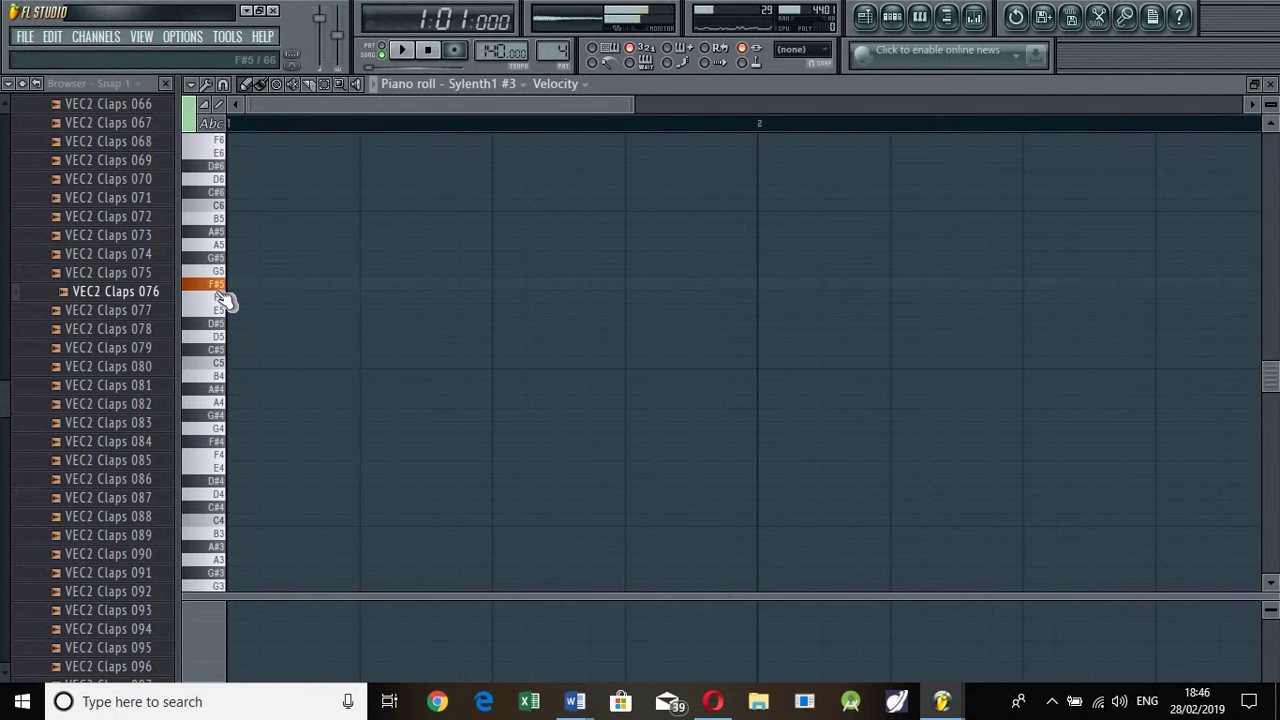
{"action": "left_click_drag", "start_coordinate": [209, 318], "coordinate": [245, 307]}
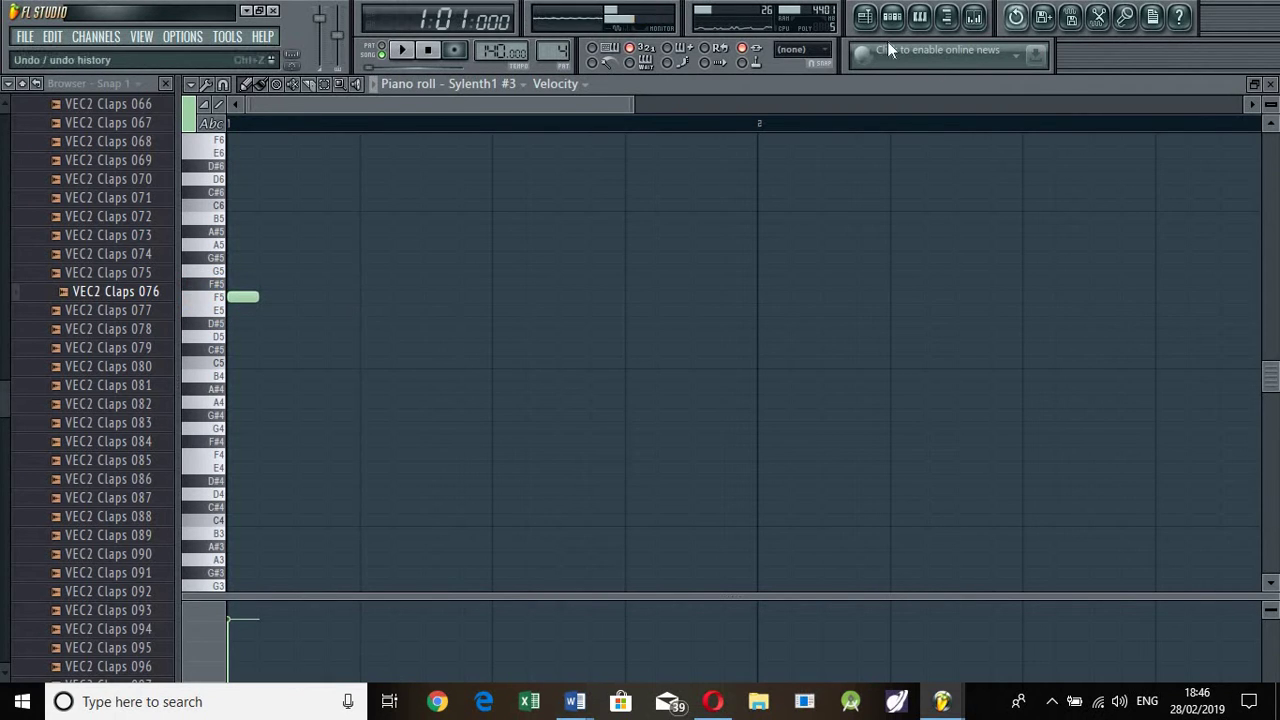
- Place Pattern 4 at bar 1 of Track 8 in the playlist and play the arrangement
{"action": "left_click", "coordinate": [866, 18]}
{"action": "mouse_move", "coordinate": [310, 525]}
{"action": "left_mouse_down"}
{"action": "mouse_move", "coordinate": [371, 544]}
{"action": "mouse_move", "coordinate": [285, 539]}
{"action": "left_mouse_up"}
{"action": "right_click", "coordinate": [424, 538]}
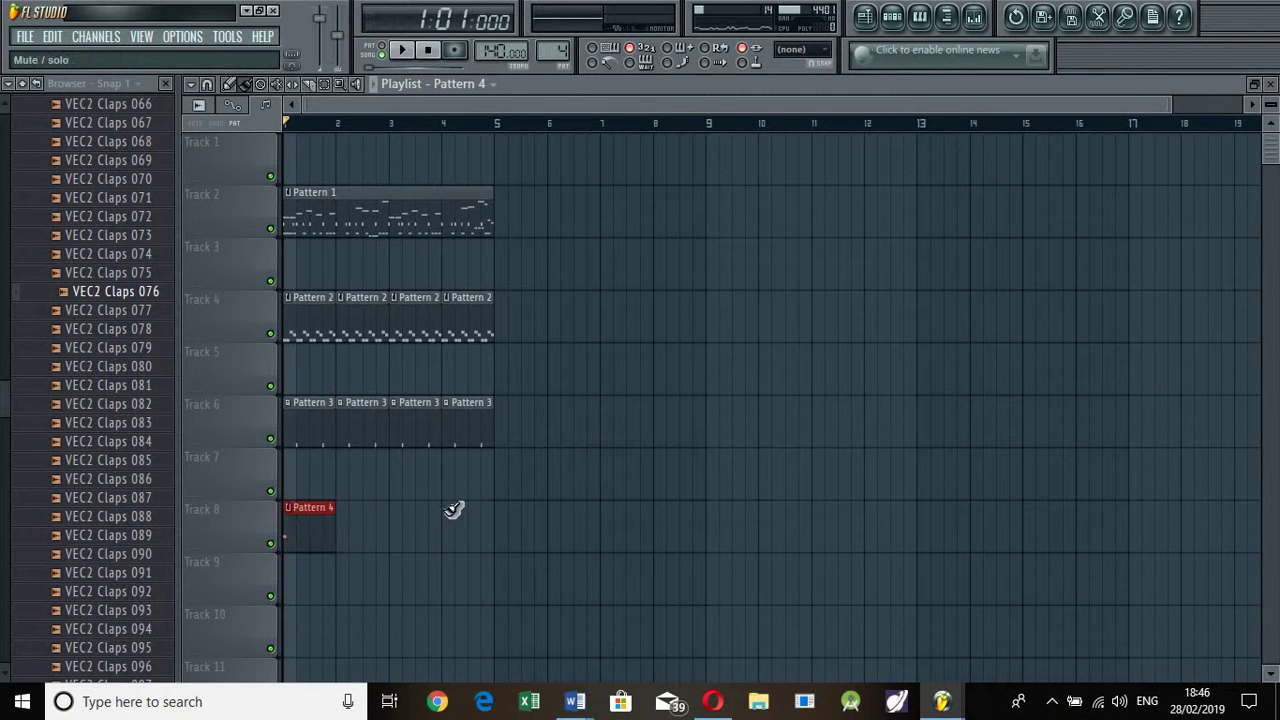
{"action": "key", "text": "space"}
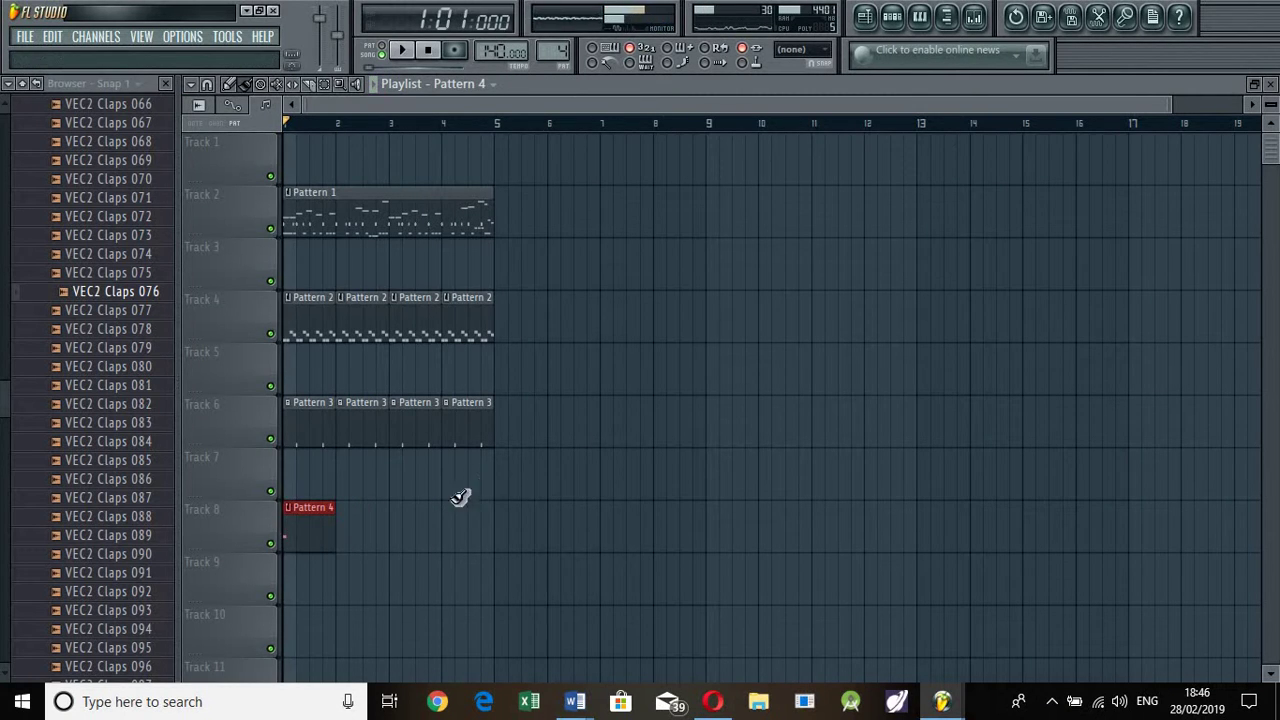
{"action": "key", "text": "space"}
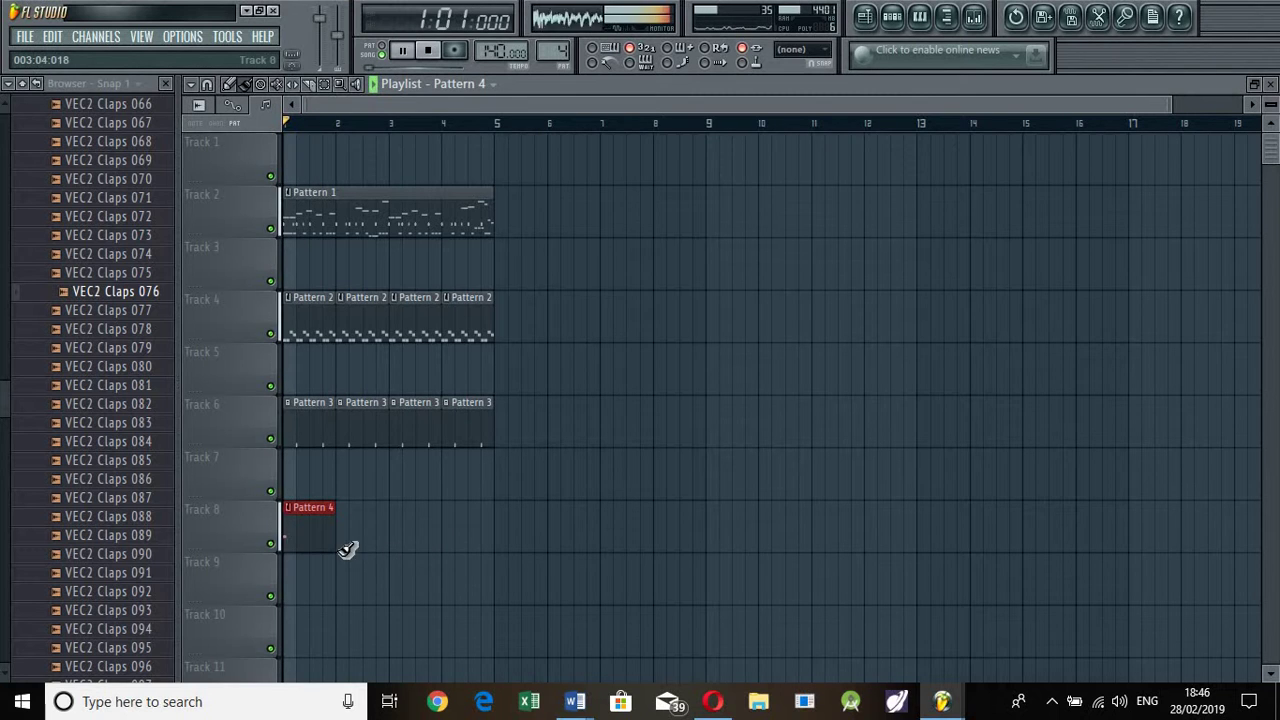
- In Pattern 4, lengthen the opening note to two steps, raise it to C6 and add an equally long A#5 note right after it
{"action": "double_click", "coordinate": [317, 539]}
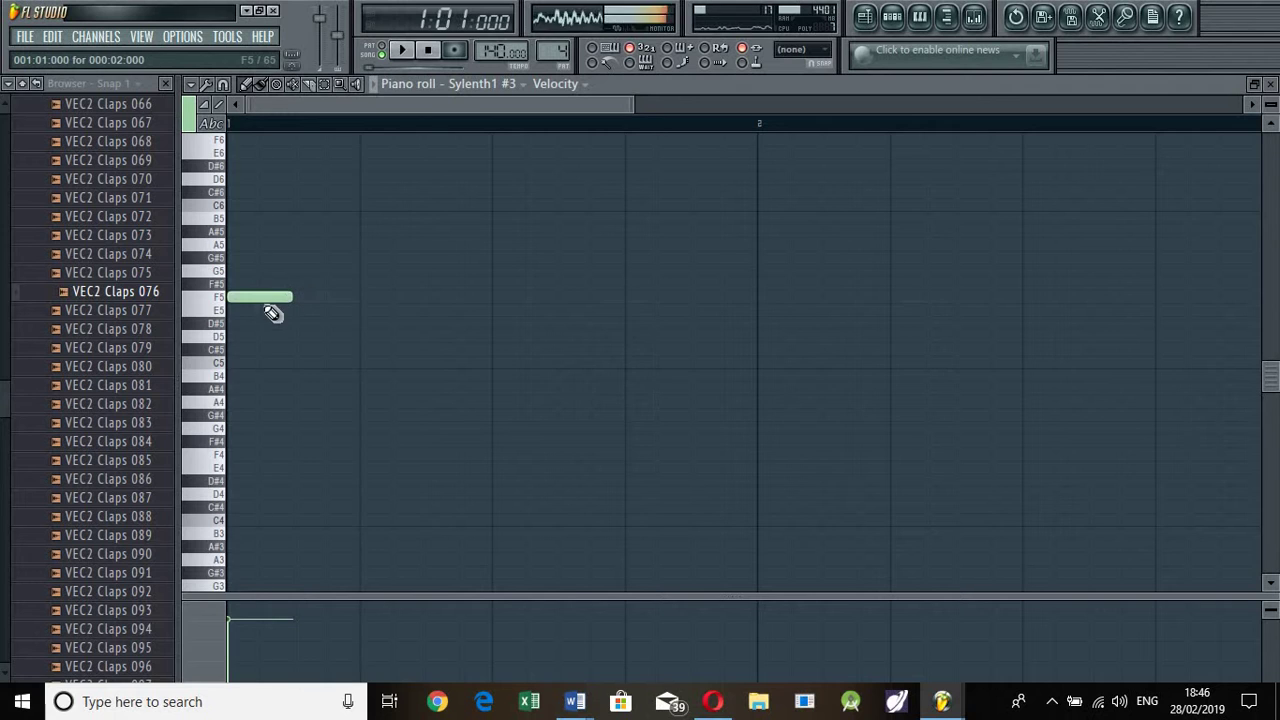
{"action": "left_click_drag", "start_coordinate": [251, 217], "coordinate": [230, 246]}
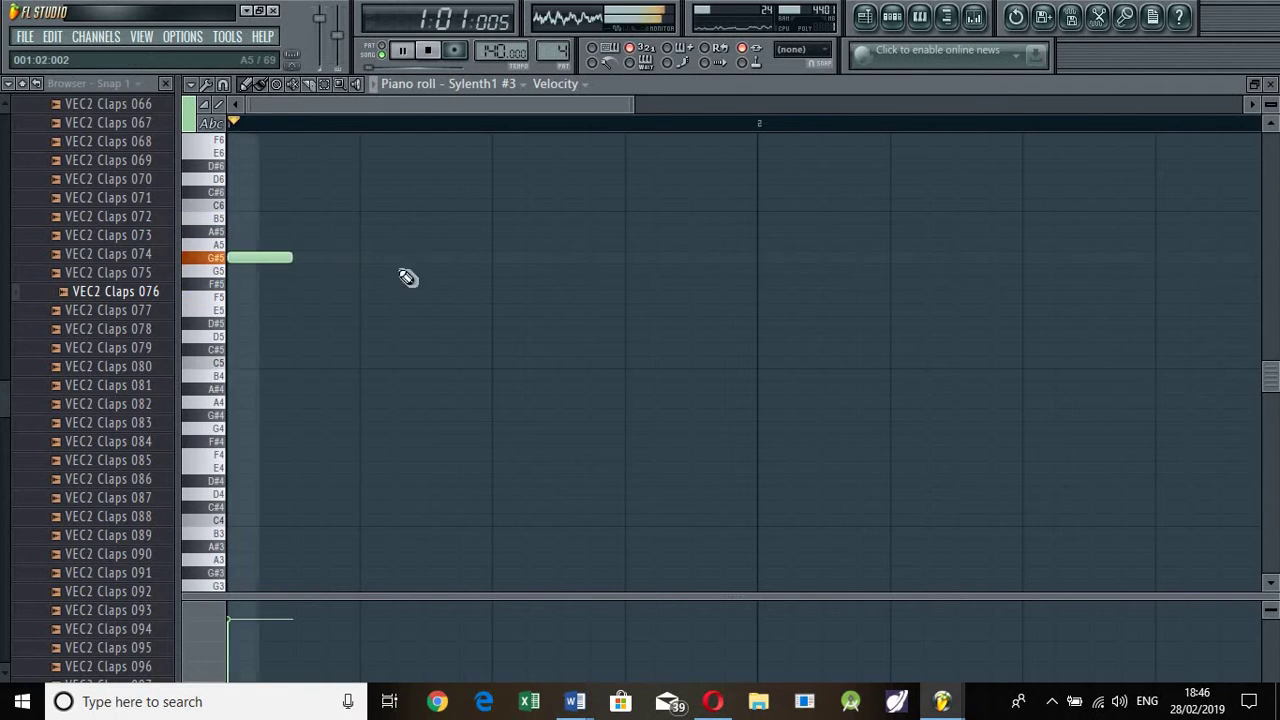
{"action": "scroll", "coordinate": [320, 340], "scroll_direction": "up", "scroll_amount": 3}
{"action": "left_click_drag", "start_coordinate": [256, 335], "coordinate": [238, 284]}
{"action": "left_click", "coordinate": [307, 314]}
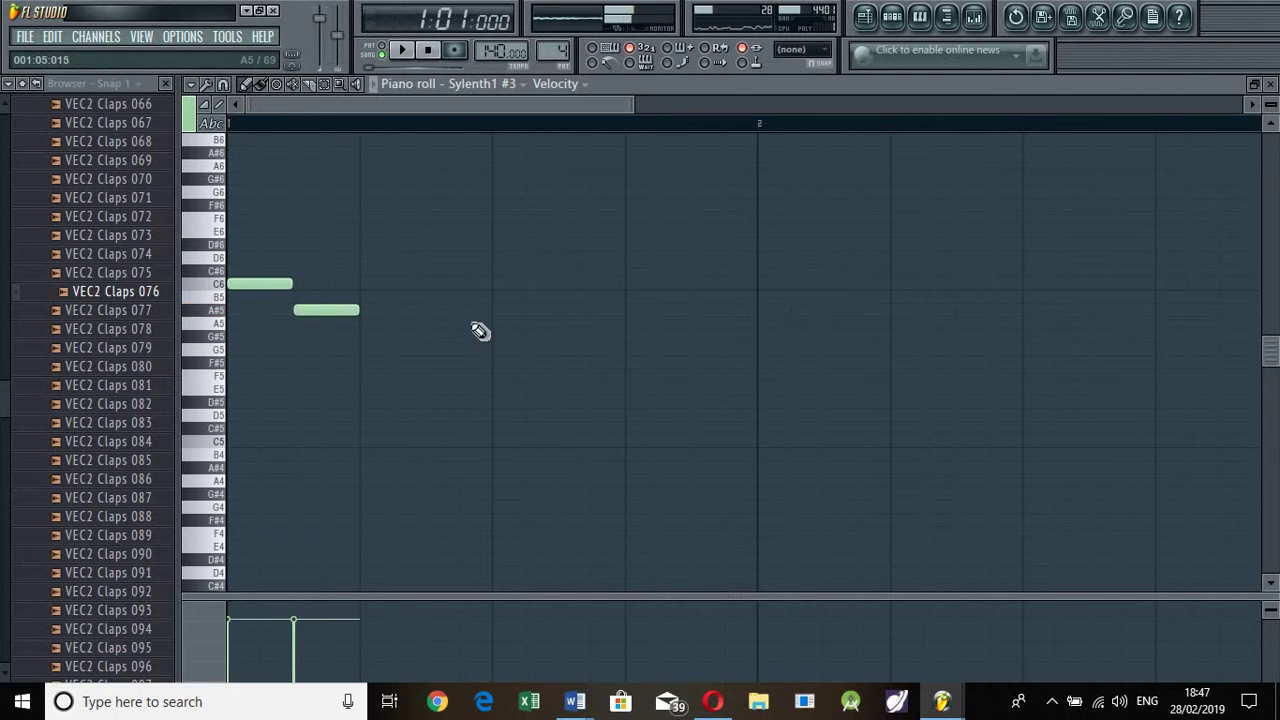
- Add a third two-step note after the A#5, try it at G#5, settle it on F6 and play the melody back
{"action": "key", "text": "space"}
{"action": "key", "text": "space"}
{"action": "mouse_move", "coordinate": [404, 368]}
{"action": "left_mouse_down"}
{"action": "mouse_move", "coordinate": [391, 323]}
{"action": "mouse_move", "coordinate": [380, 366]}
{"action": "mouse_move", "coordinate": [385, 339]}
{"action": "mouse_move", "coordinate": [408, 331]}
{"action": "left_mouse_up"}
{"action": "key", "text": "space"}
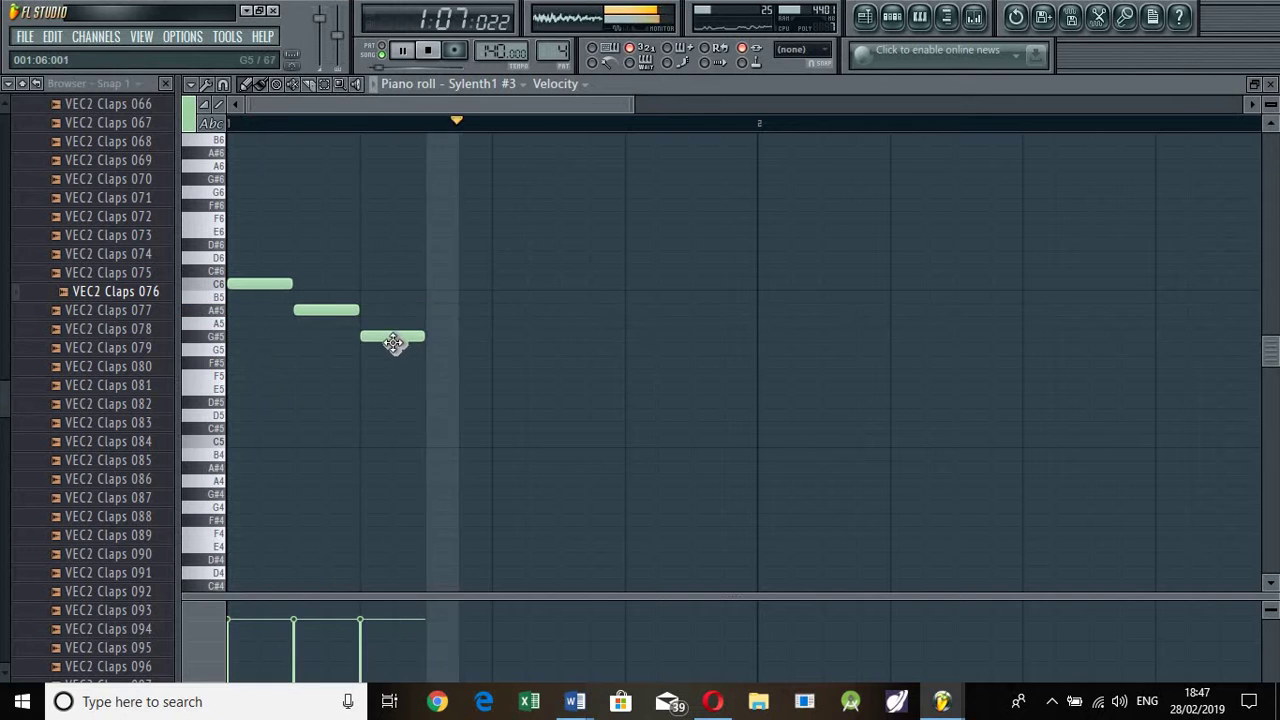
{"action": "key", "text": "space"}
{"action": "mouse_move", "coordinate": [400, 224]}
{"action": "left_mouse_down"}
{"action": "mouse_move", "coordinate": [411, 283]}
{"action": "mouse_move", "coordinate": [423, 217]}
{"action": "mouse_move", "coordinate": [394, 221]}
{"action": "left_mouse_up"}
{"action": "key", "text": "space"}
{"action": "key", "text": "space"}
{"action": "key", "text": "space"}
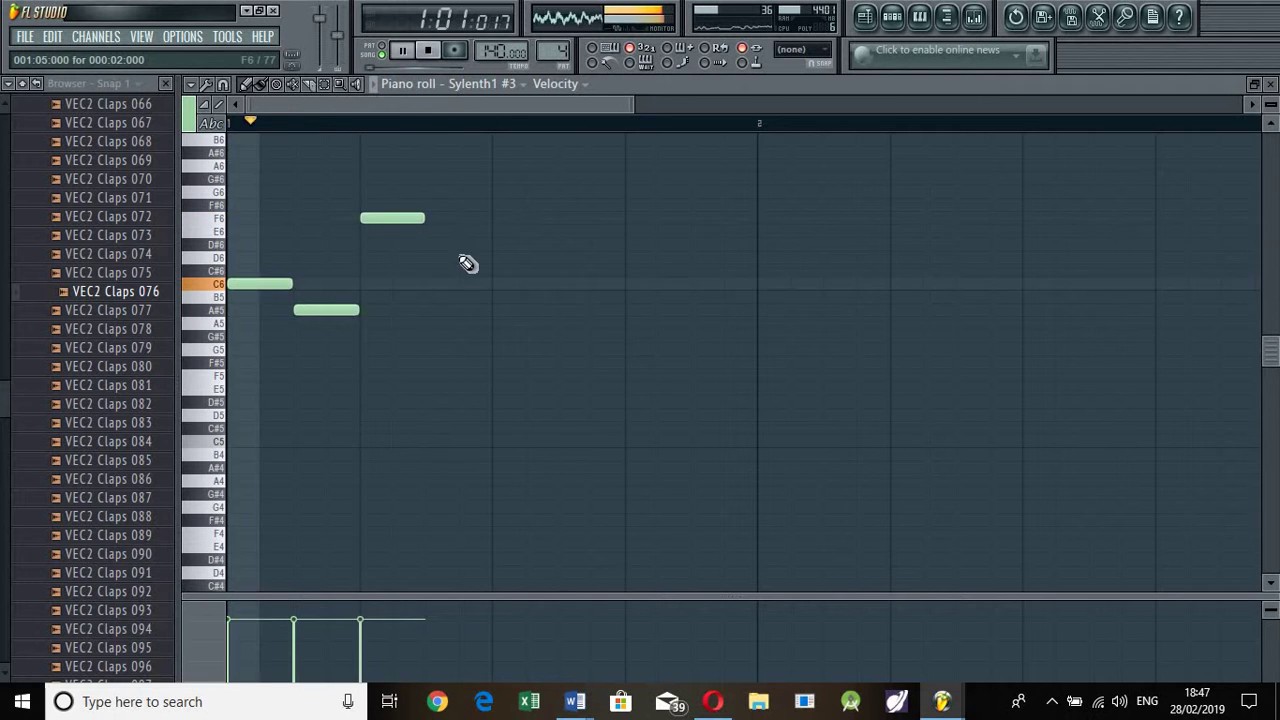
- Add a fourth two-step note at C6 directly after the F6 note and play the melody back
{"action": "key", "text": "space"}
{"action": "left_click", "coordinate": [450, 268]}
{"action": "left_click_drag", "start_coordinate": [450, 259], "coordinate": [447, 281]}
{"action": "key", "text": "space"}
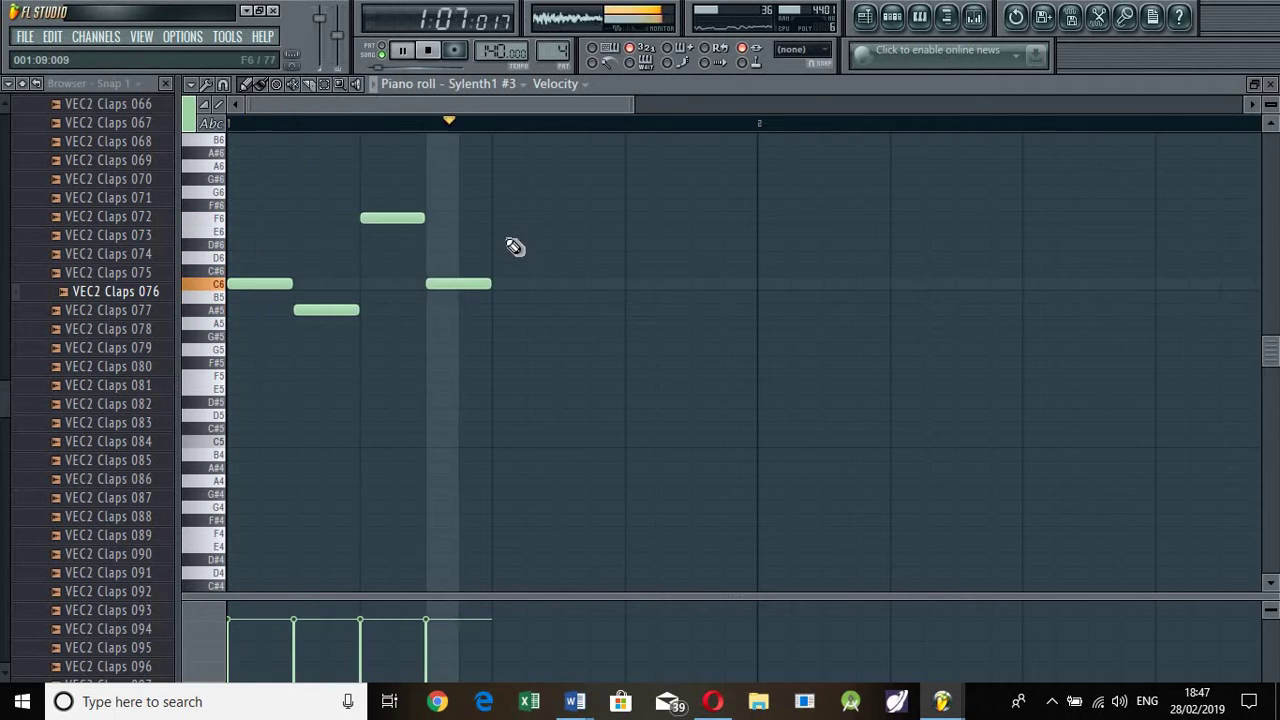
{"action": "key", "text": "space"}
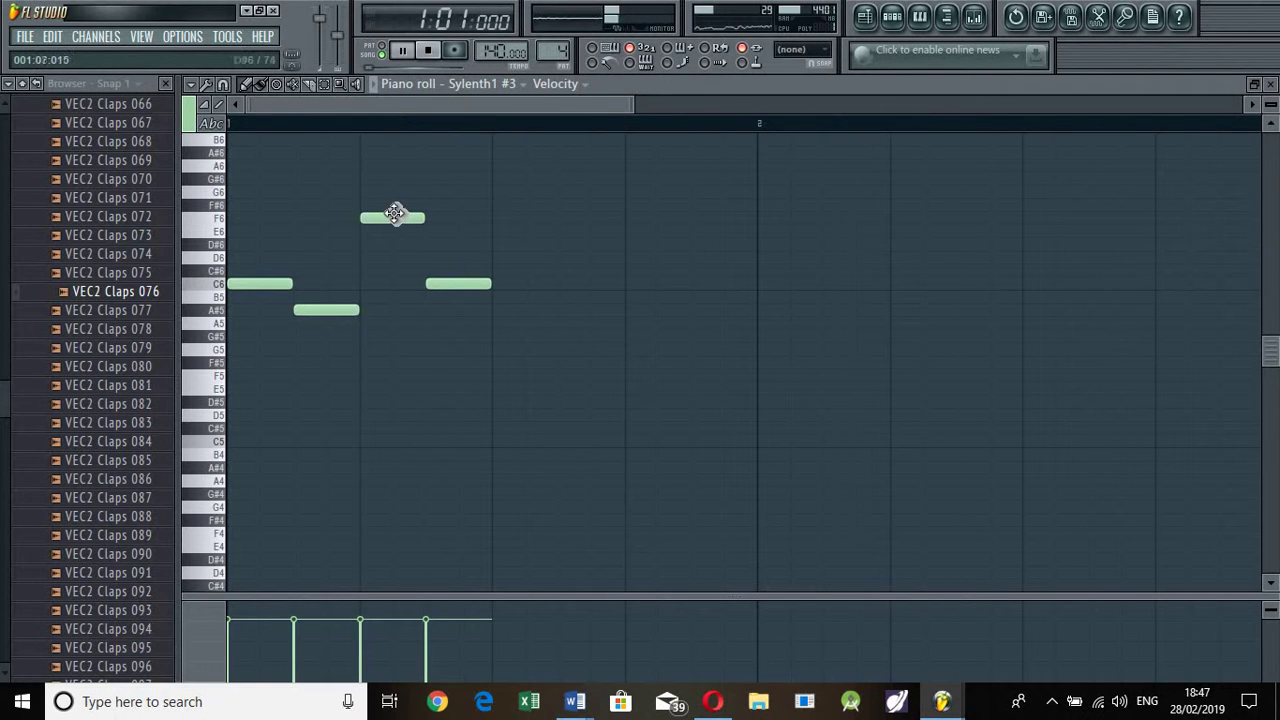
- Try the third note at G#5 with playback, and return it to F6
{"action": "left_click_drag", "start_coordinate": [393, 310], "coordinate": [386, 361]}
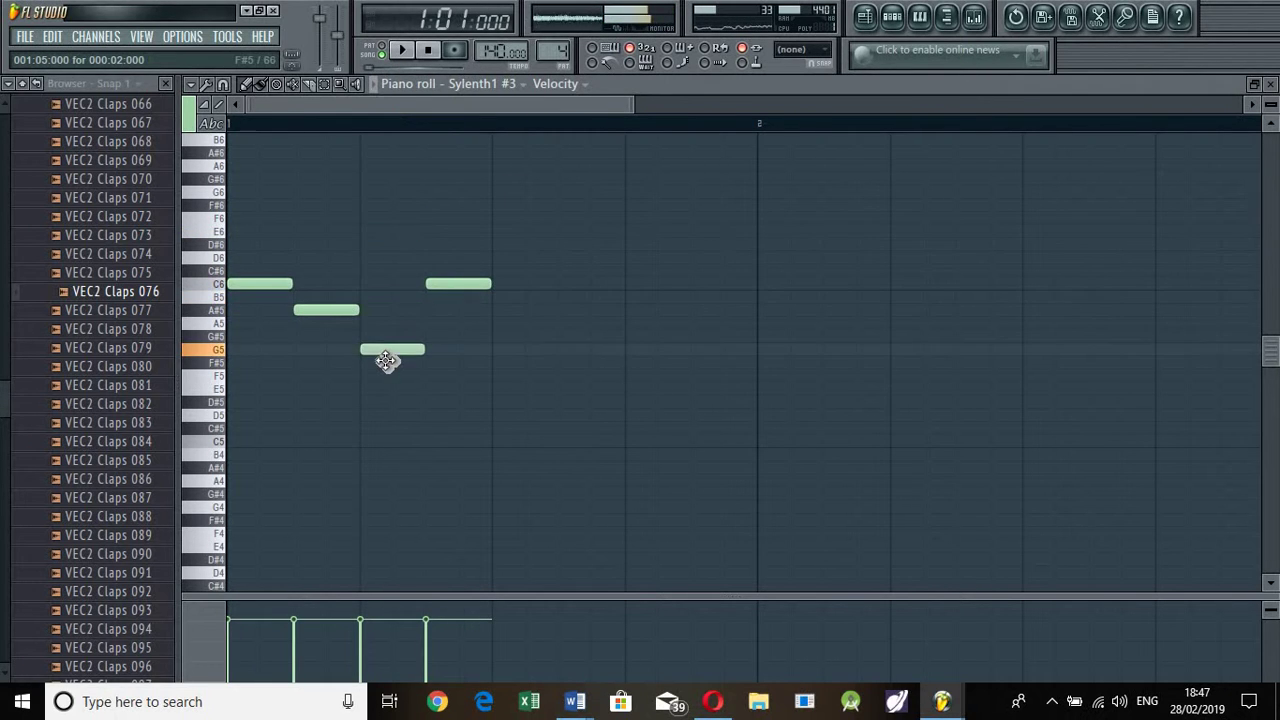
{"action": "key", "text": "space"}
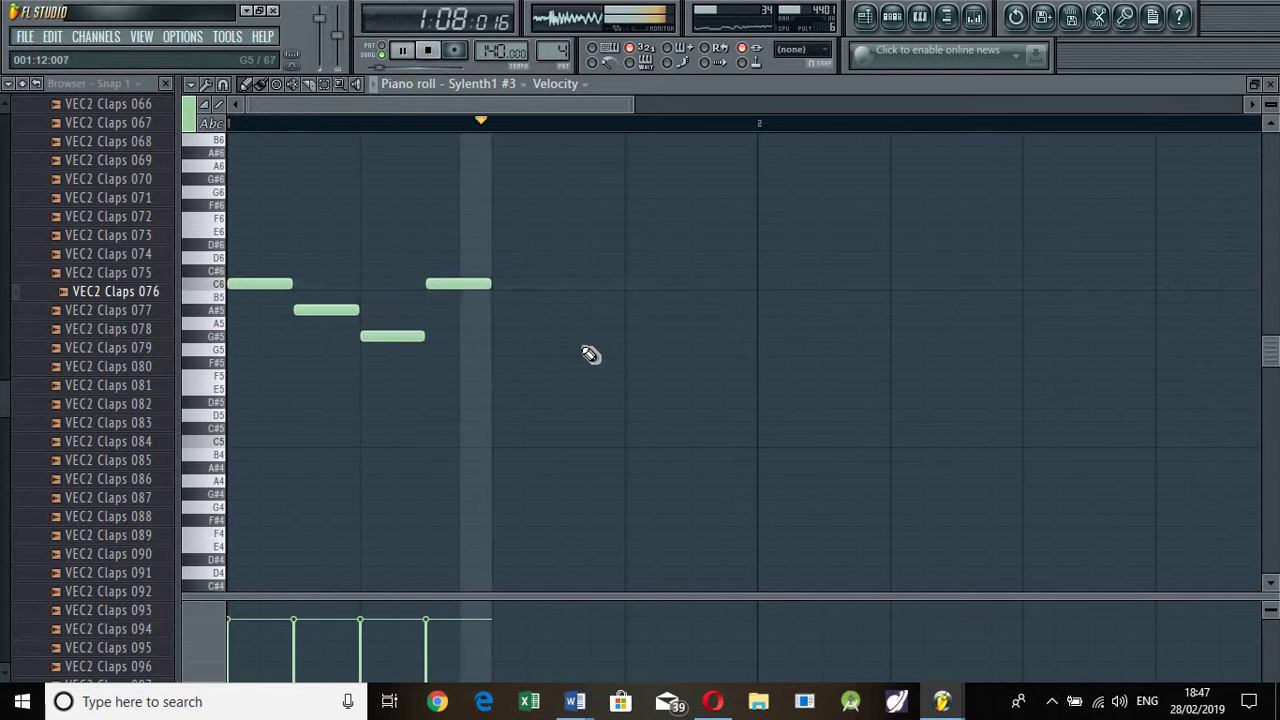
{"action": "key", "text": "space"}
{"action": "left_click_drag", "start_coordinate": [408, 339], "coordinate": [408, 188]}
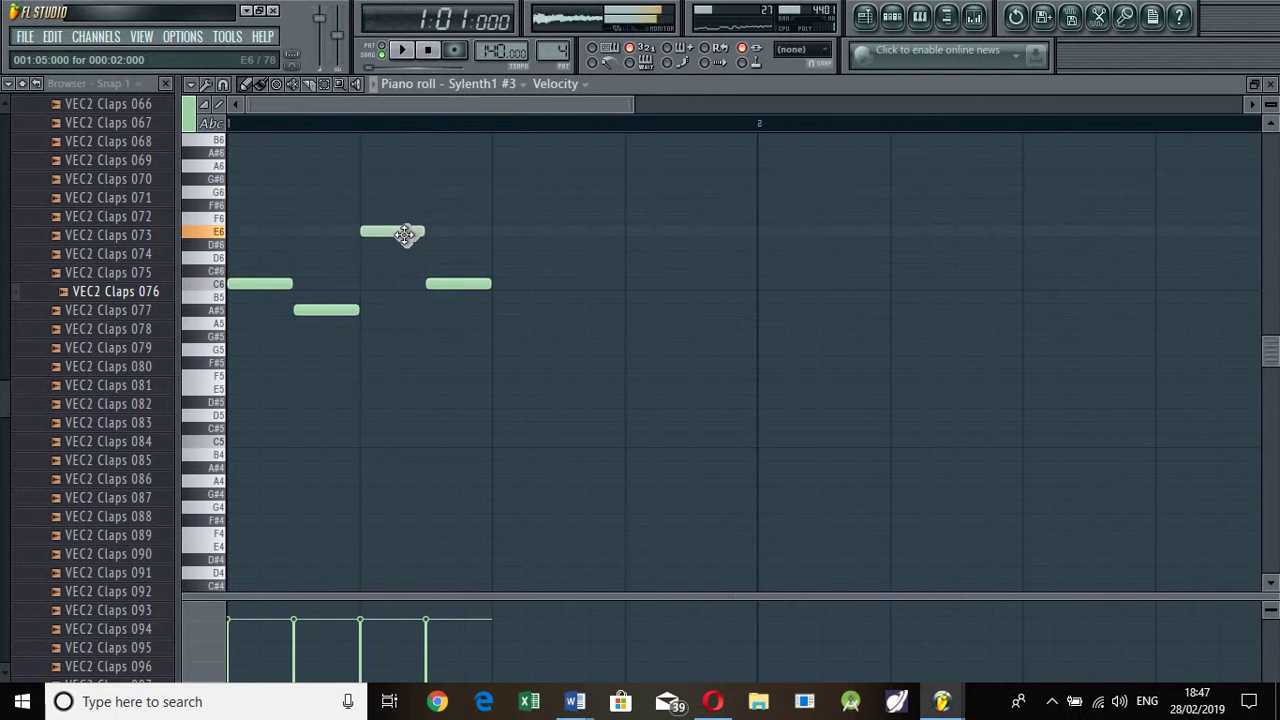
{"action": "mouse_move", "coordinate": [405, 234]}
{"action": "left_mouse_down"}
{"action": "mouse_move", "coordinate": [394, 203]}
{"action": "mouse_move", "coordinate": [398, 219]}
{"action": "left_mouse_up"}
{"action": "key", "text": "space"}
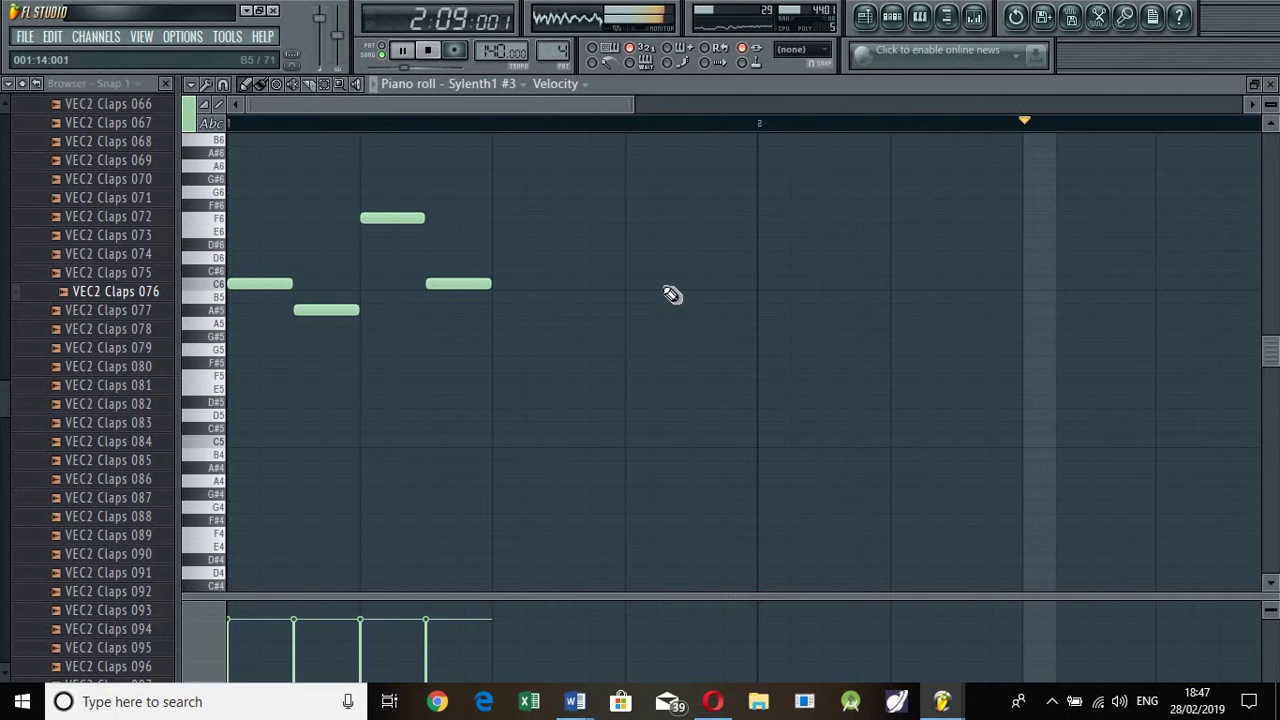
{"action": "key", "text": "space"}
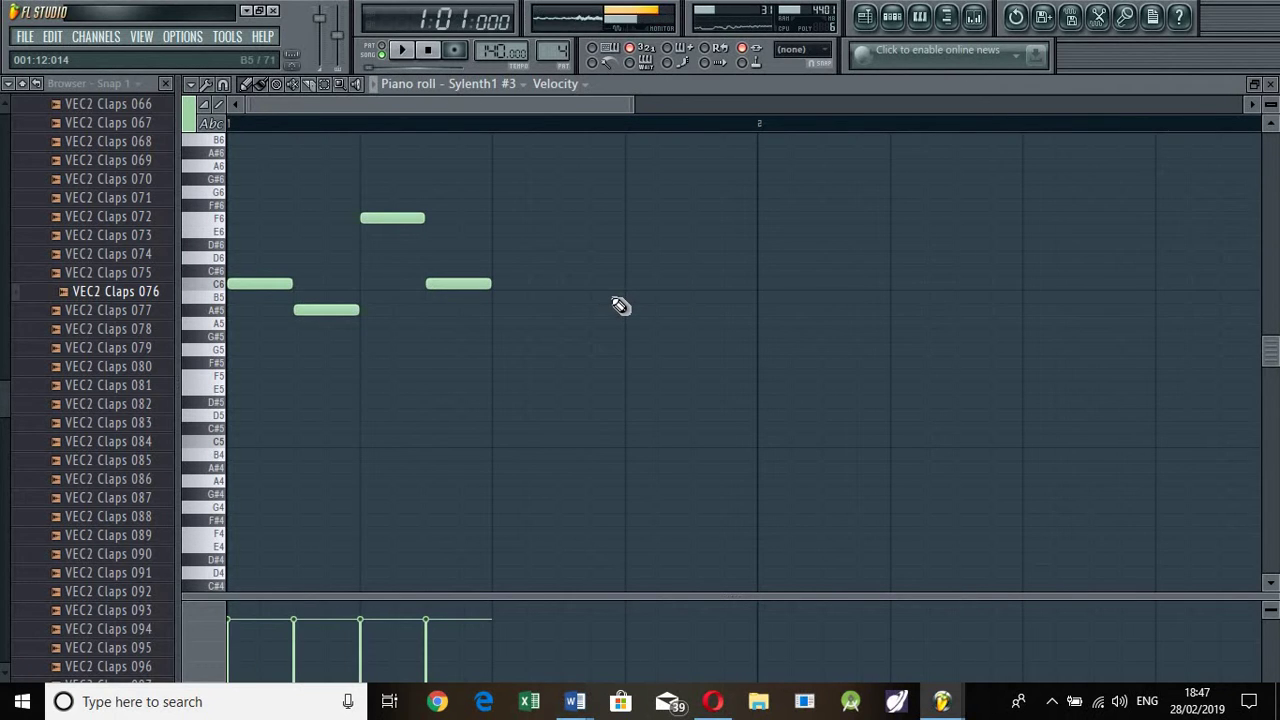
- Try a G#5 note beneath the opening C6 note, playing the melody several times, and remove it
{"action": "key", "text": "space"}
{"action": "key", "text": "space"}
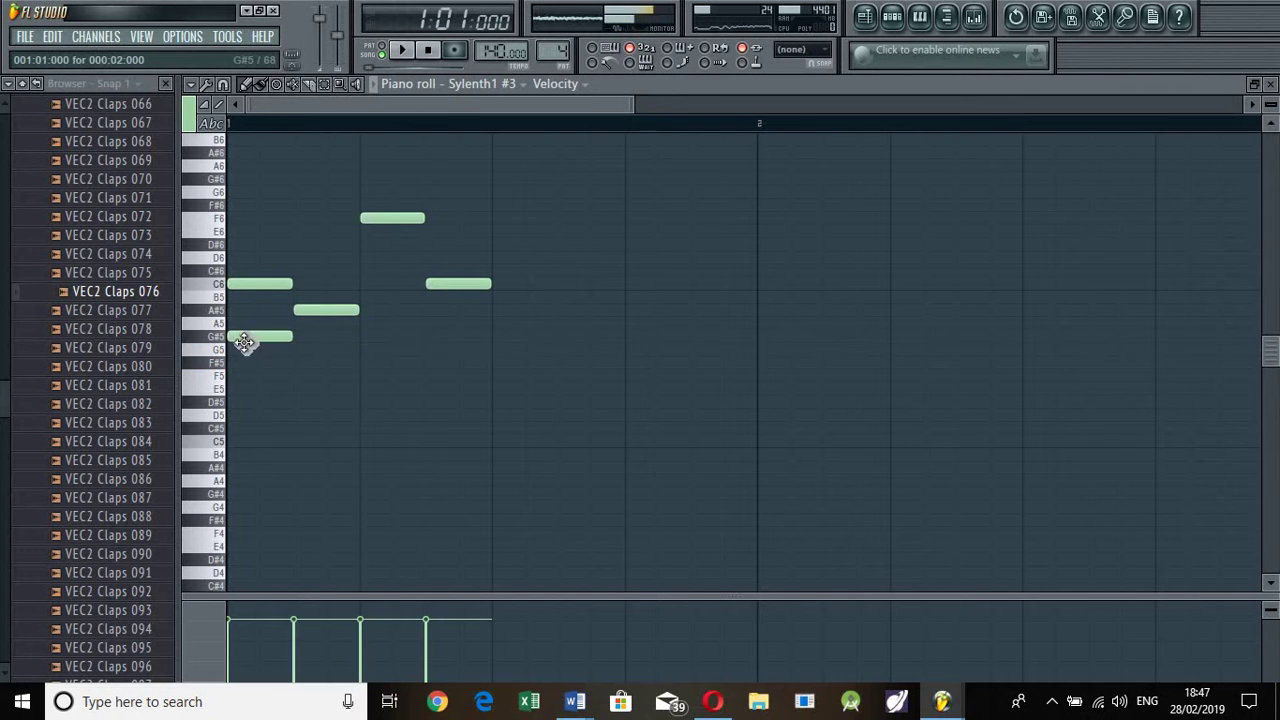
{"action": "left_click_drag", "start_coordinate": [234, 356], "coordinate": [257, 333]}
{"action": "key", "text": "space"}
{"action": "key", "text": "space"}
{"action": "key", "text": "space"}
{"action": "key", "text": "space"}
{"action": "key", "text": "space"}
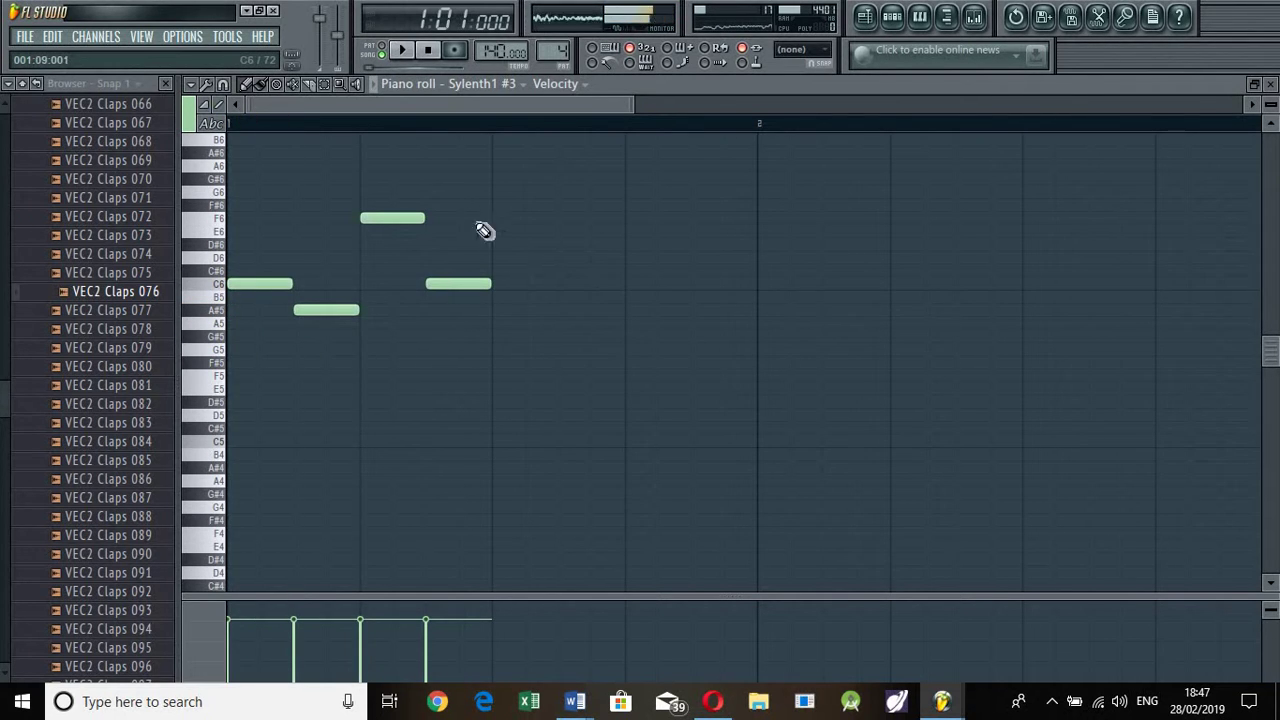
- Add a two-step C6 note at step 11 of bar 1, playing the melody before and after
{"action": "key", "text": "space"}
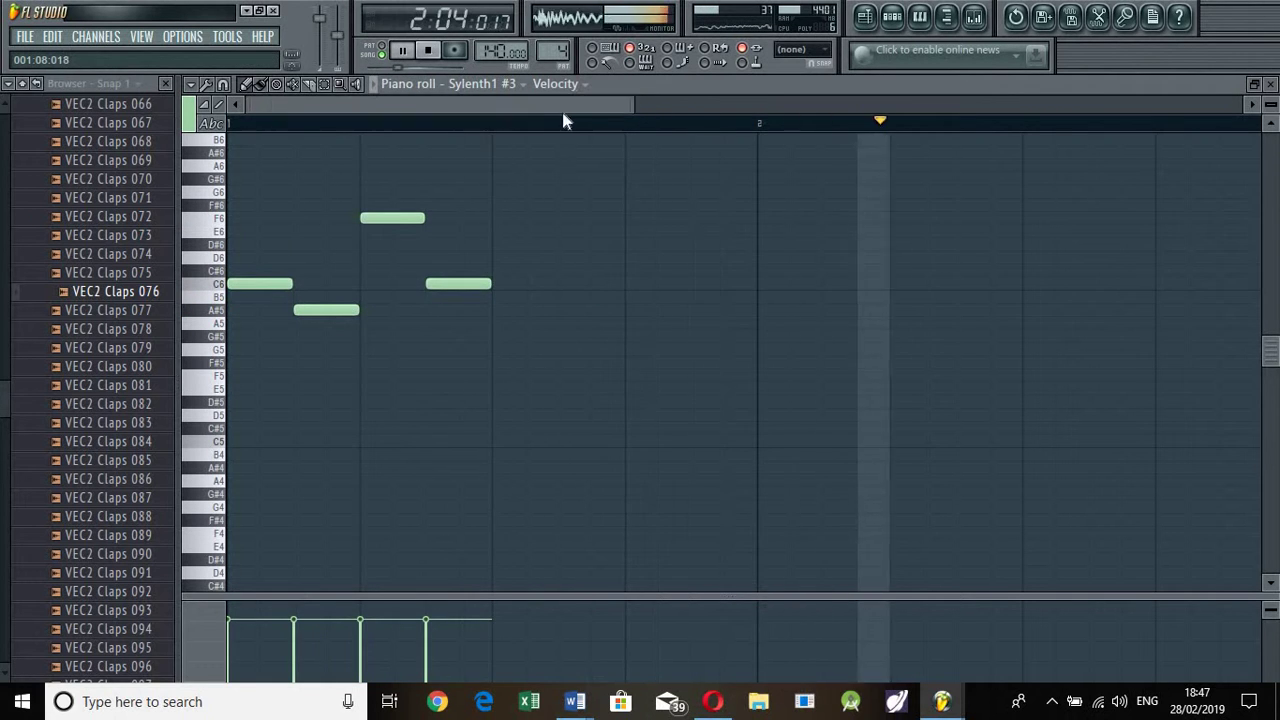
{"action": "key", "text": "space"}
{"action": "key", "text": "space"}
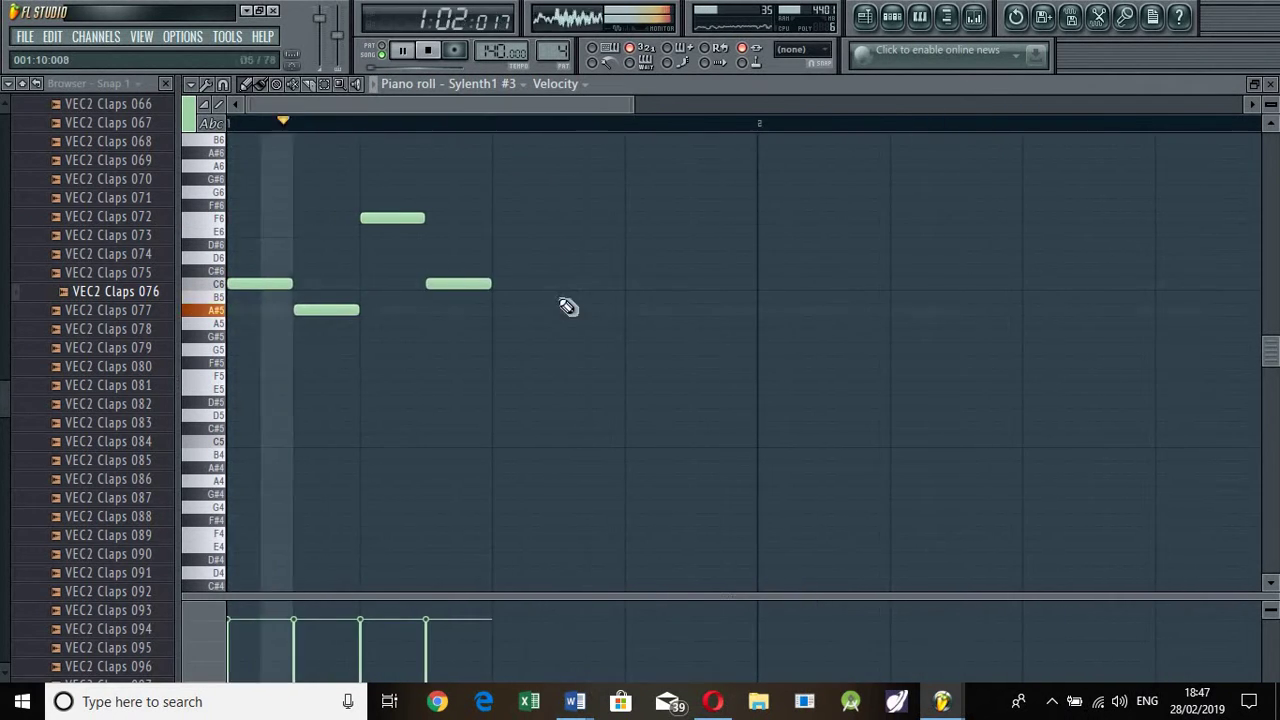
{"action": "key", "text": "space"}
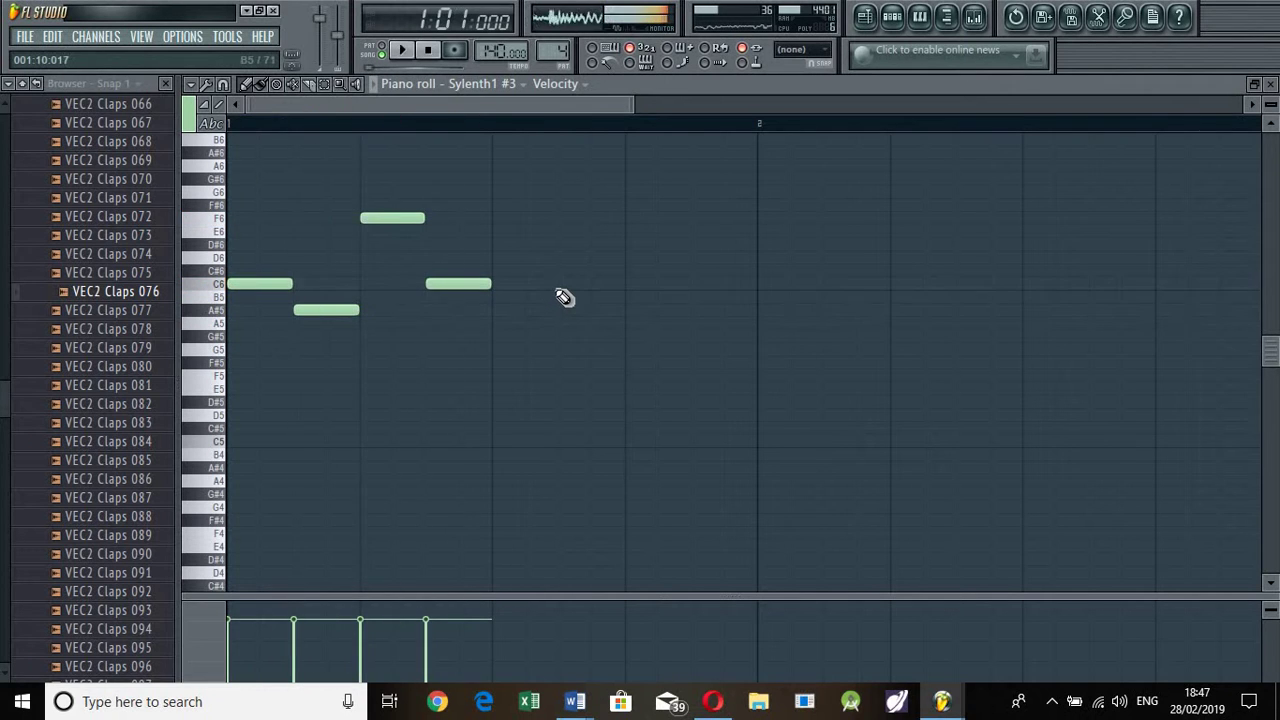
{"action": "left_click", "coordinate": [558, 289]}
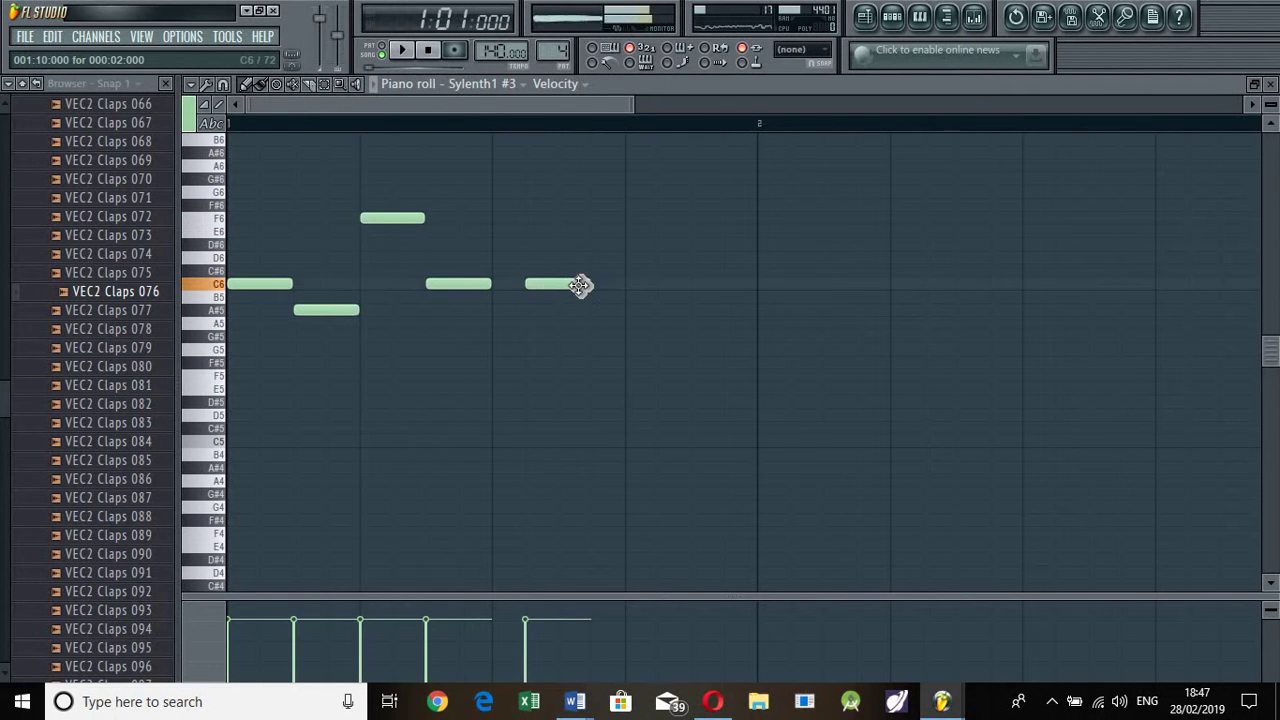
{"action": "left_click_drag", "start_coordinate": [580, 286], "coordinate": [614, 286]}
{"action": "key", "text": "space"}
{"action": "key", "text": "space"}
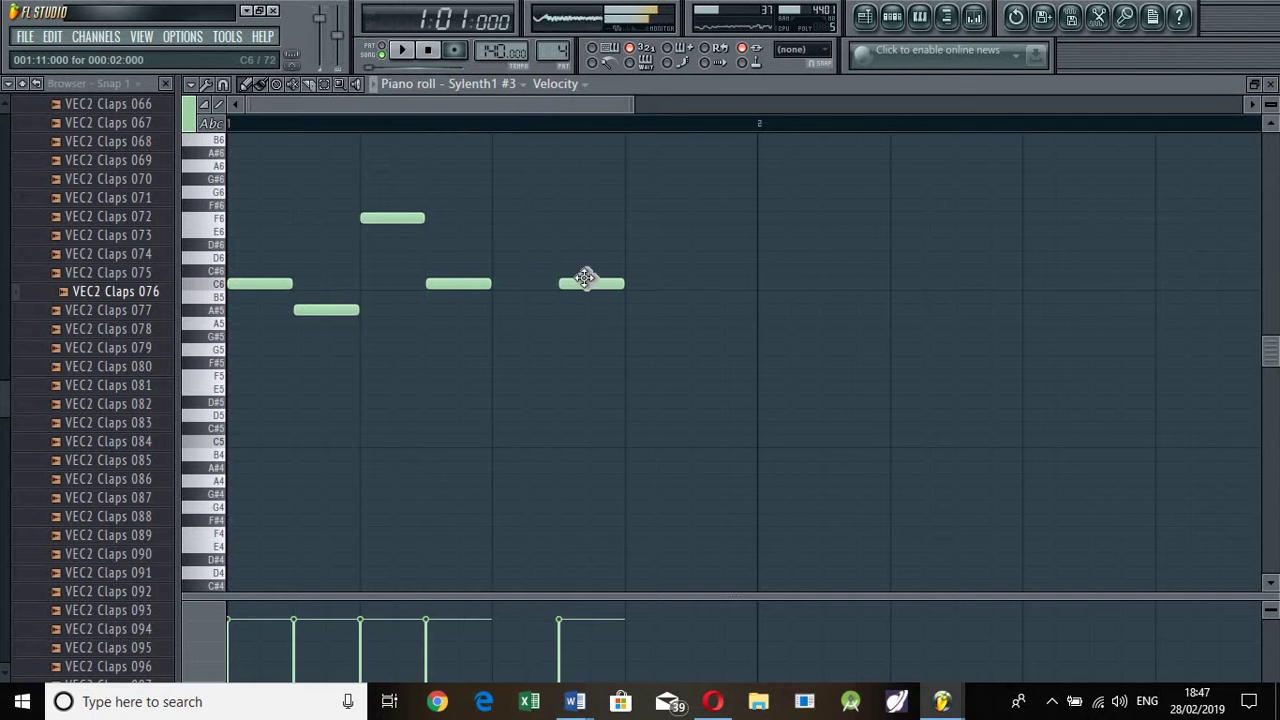
- Move the last C6 note to step 10 of bar 1, add a two-step C6 note at step 13, and play the melody
{"action": "left_click", "coordinate": [569, 283]}
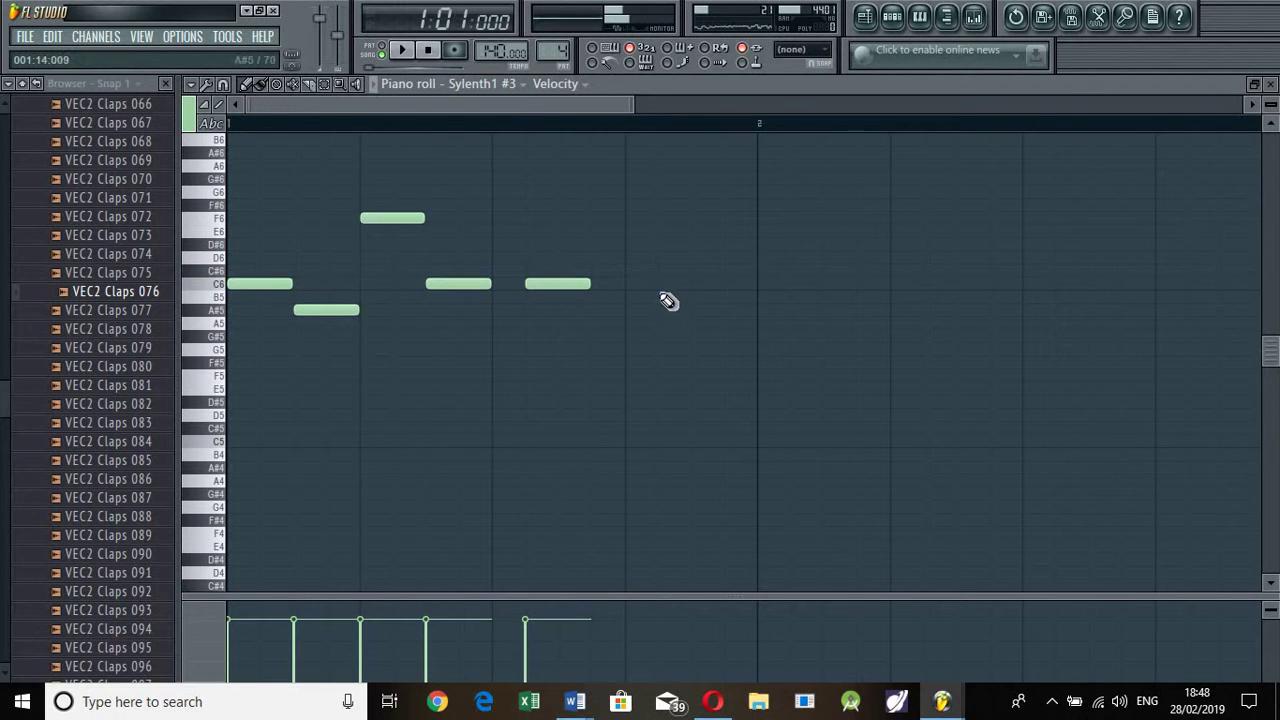
{"action": "left_click", "coordinate": [633, 285]}
{"action": "key", "text": "space"}
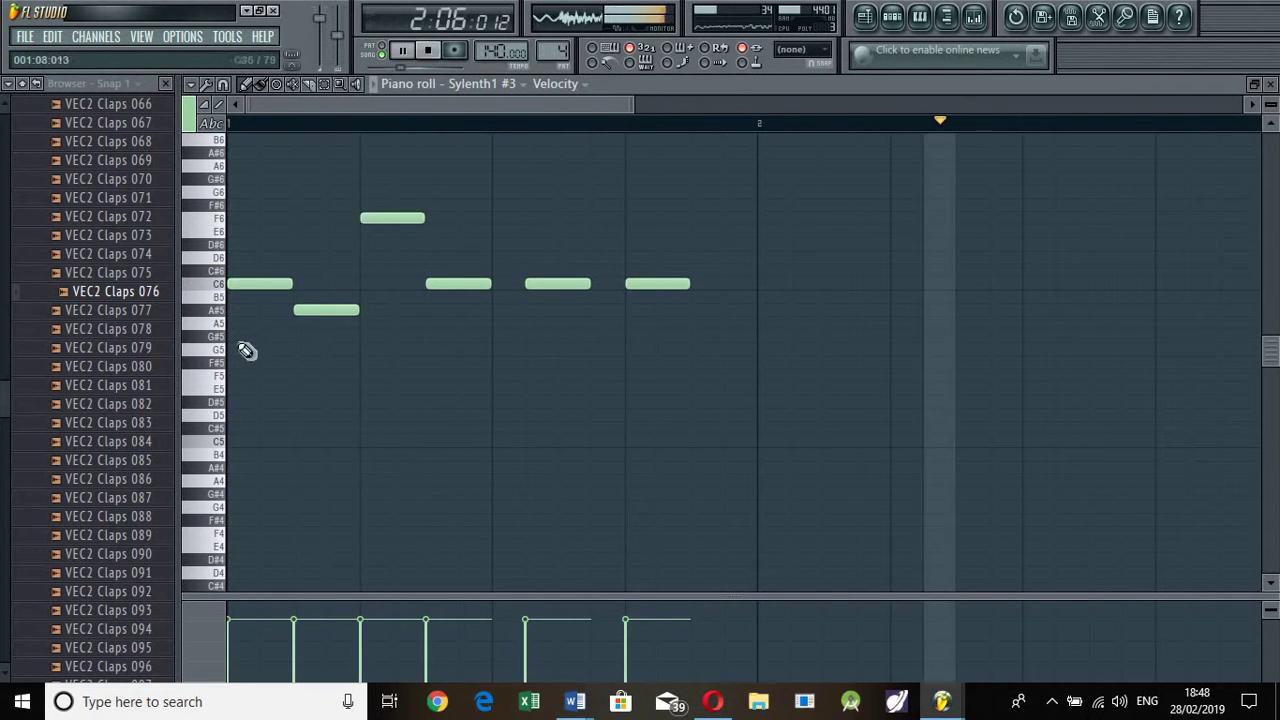
{"action": "key", "text": "space"}
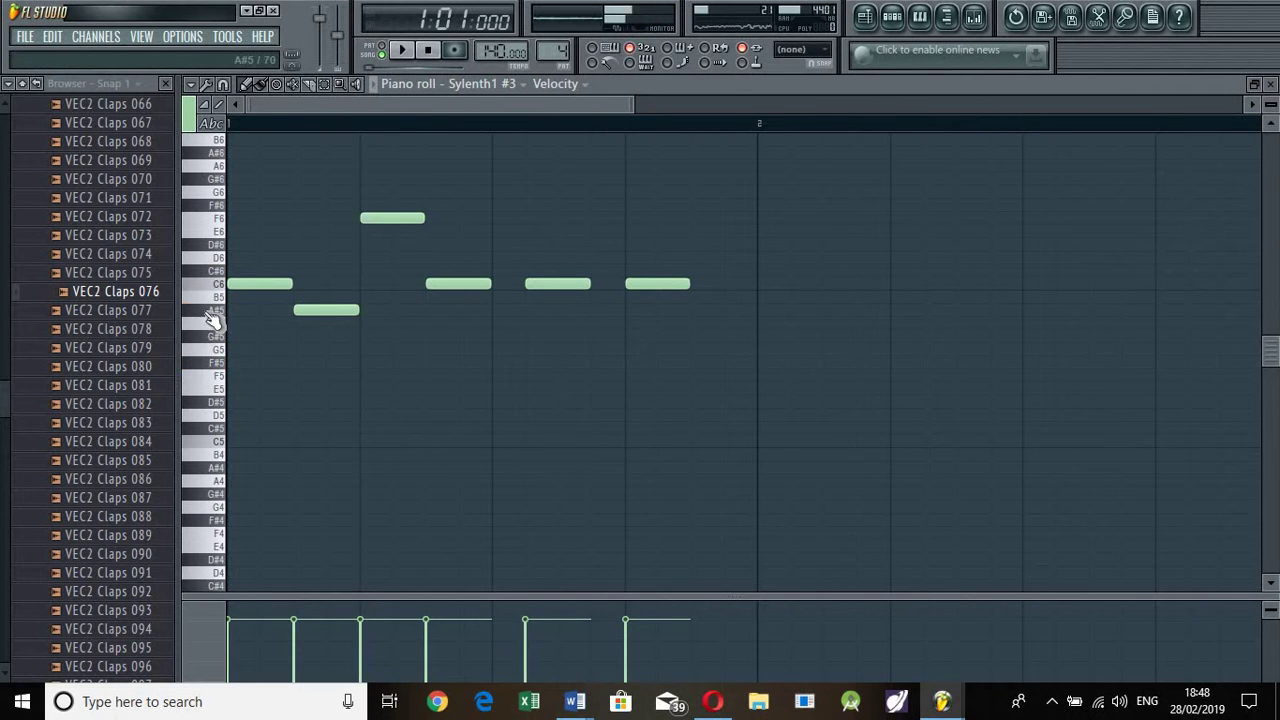
{"action": "key", "text": "space"}
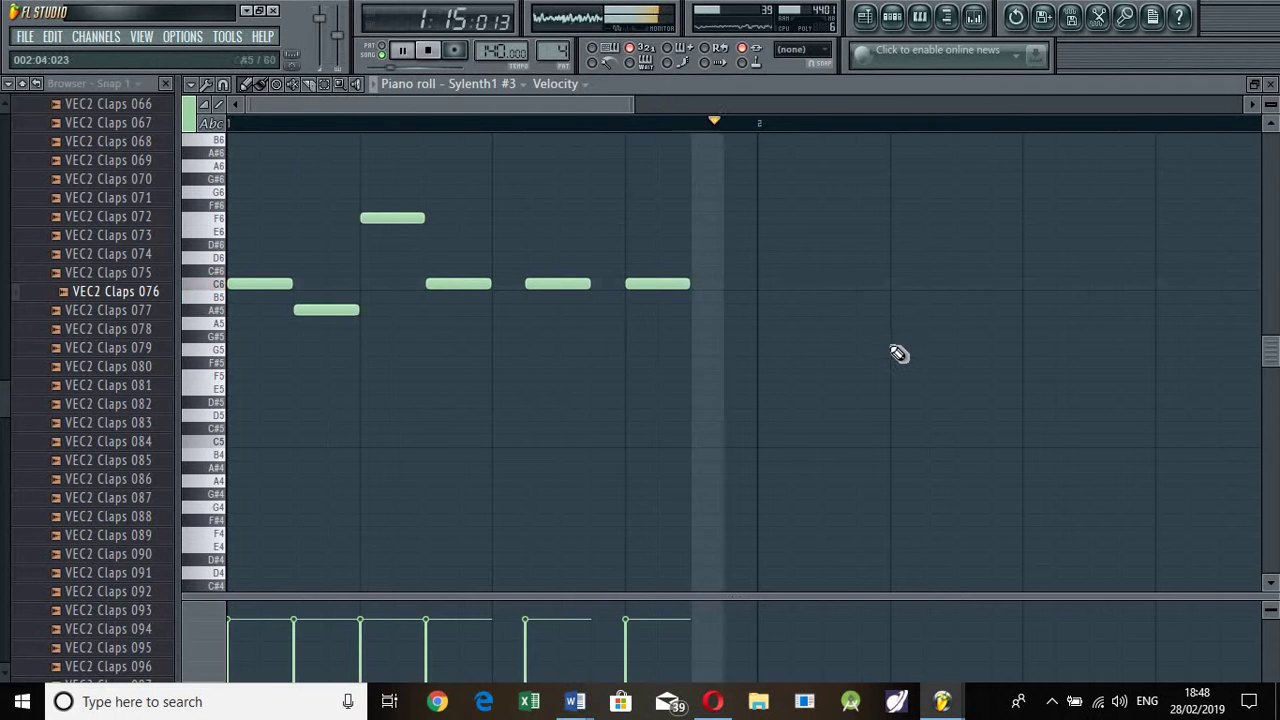
{"action": "key", "text": "space"}
- Add two-step notes in bar 2, A#5 at step 5 and C#6 at step 7, playing the melody
{"action": "left_click", "coordinate": [851, 310]}
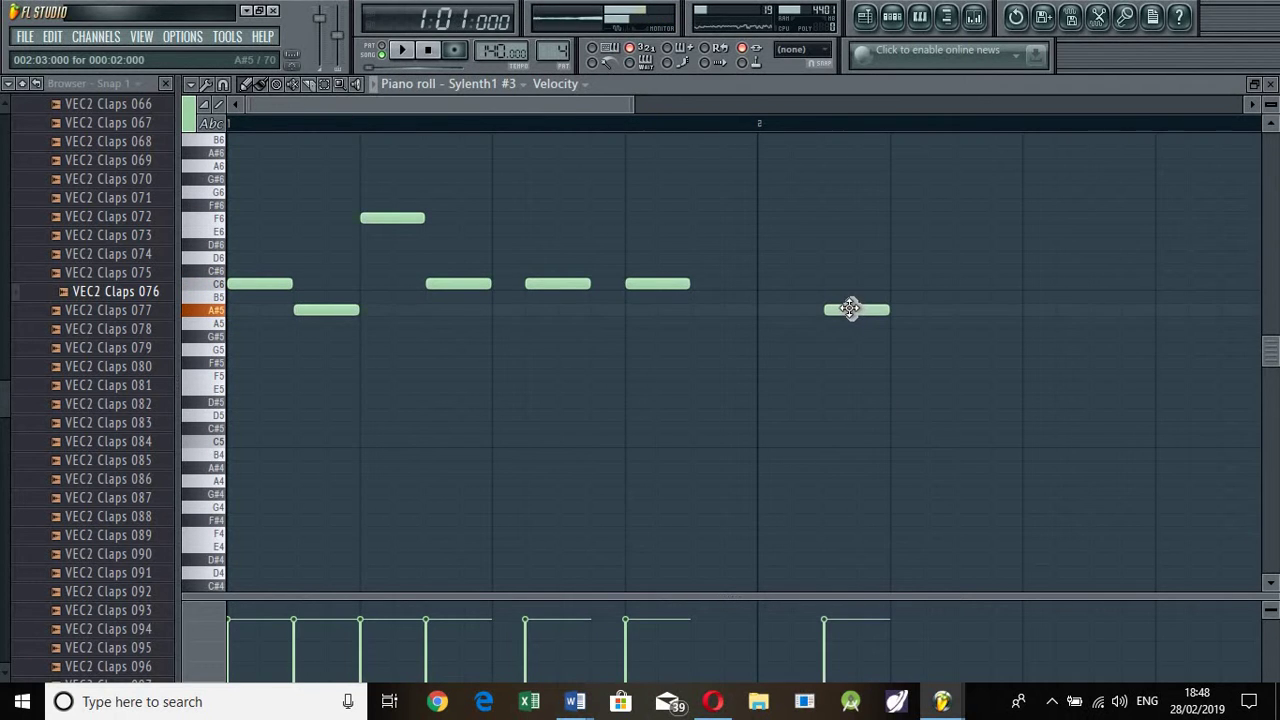
{"action": "key", "text": "space"}
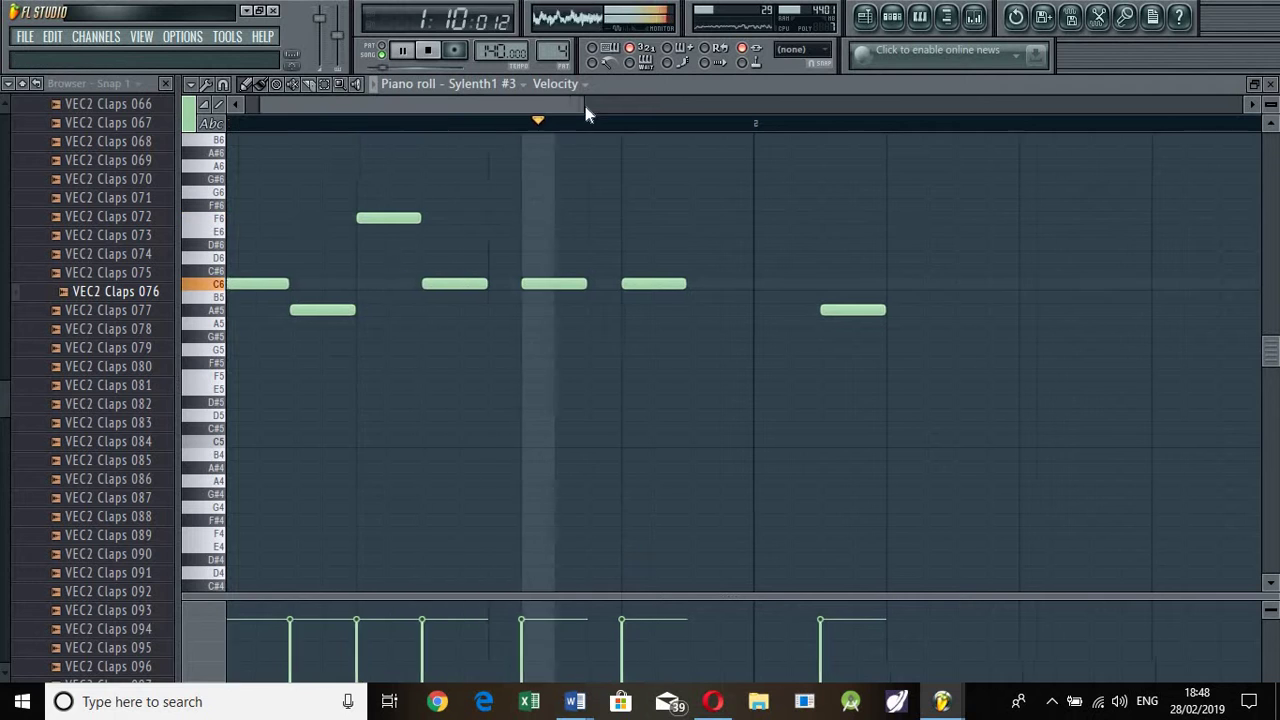
{"action": "key", "text": "space"}
{"action": "left_click_drag", "start_coordinate": [698, 315], "coordinate": [725, 311]}
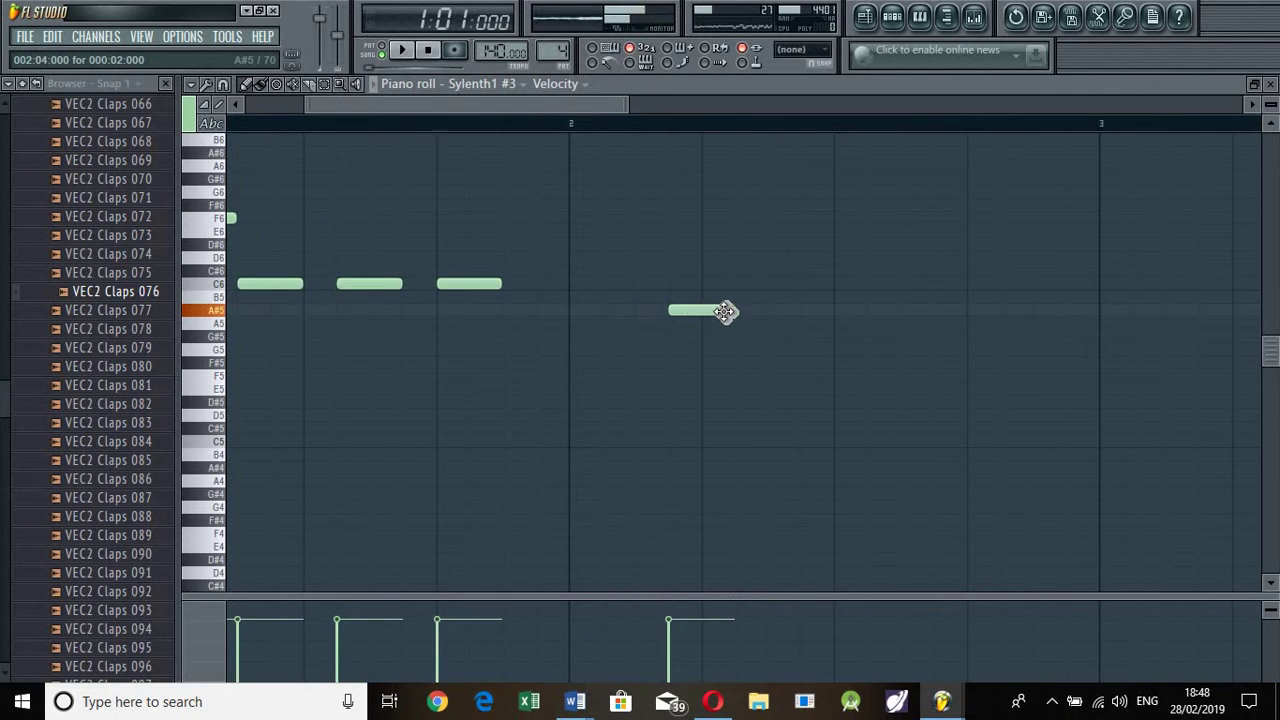
{"action": "left_click", "coordinate": [795, 288]}
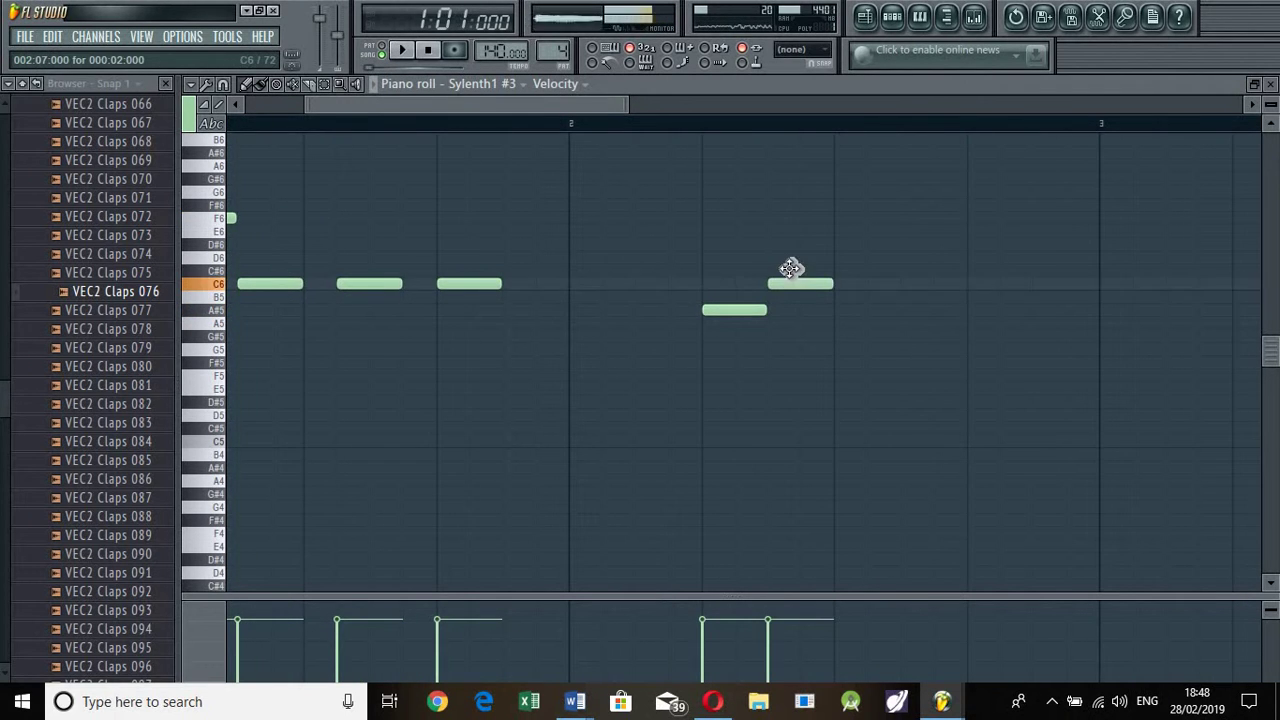
{"action": "left_click_drag", "start_coordinate": [790, 268], "coordinate": [790, 268]}
{"action": "key", "text": "space"}
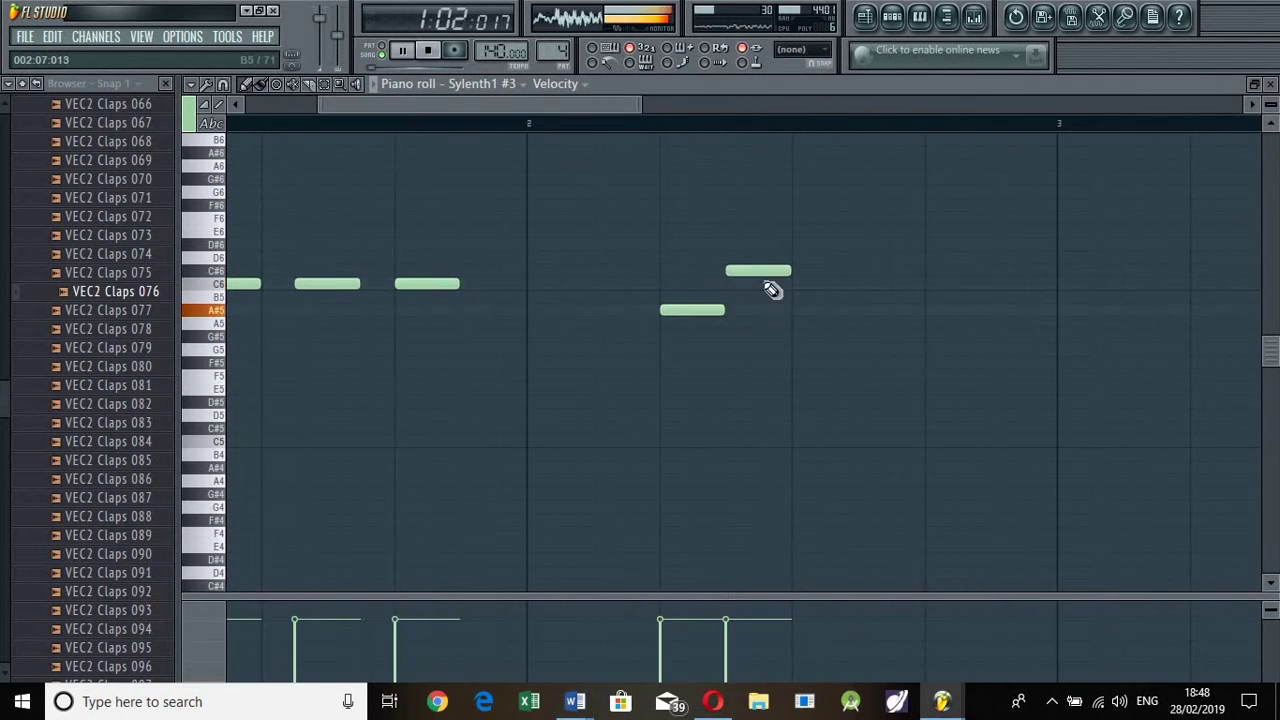
- Shift the two bar 2 notes along, A#5 to step 7 and C#6 to step 9, checking the timing with playback
{"action": "left_click_drag", "start_coordinate": [746, 268], "coordinate": [765, 270]}
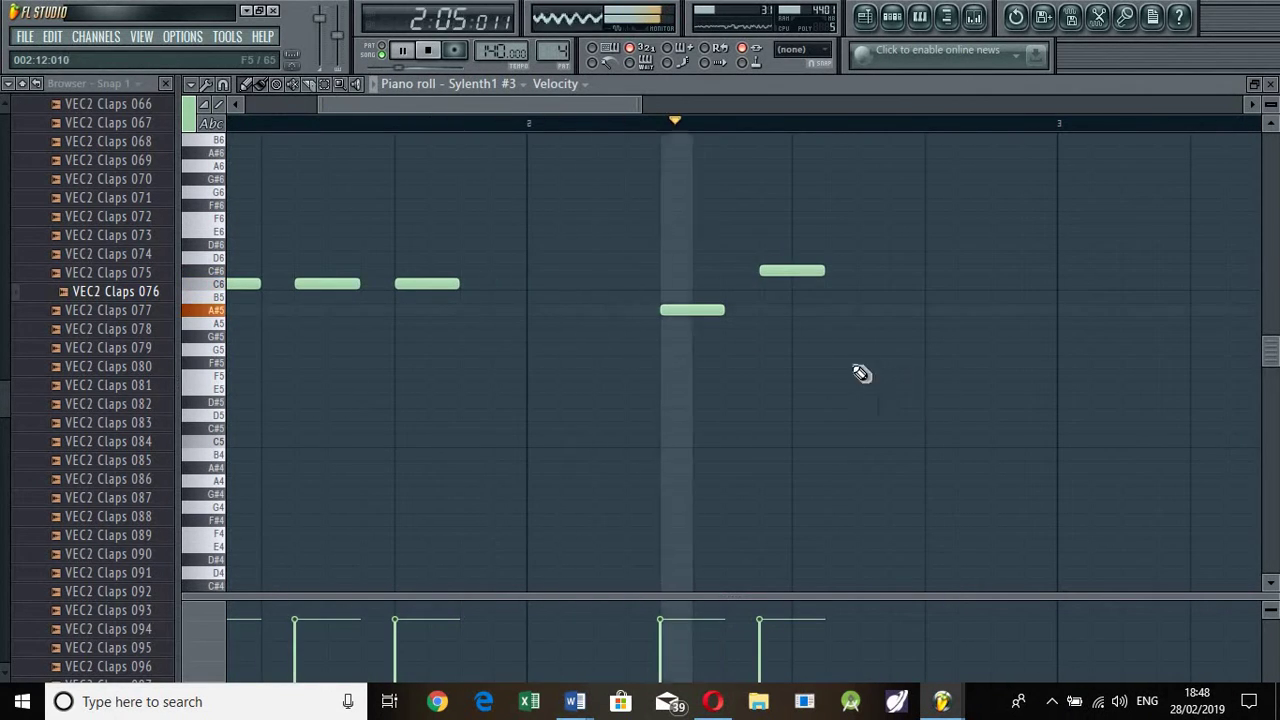
{"action": "key", "text": "space"}
{"action": "left_click_drag", "start_coordinate": [736, 318], "coordinate": [769, 317]}
{"action": "key", "text": "space"}
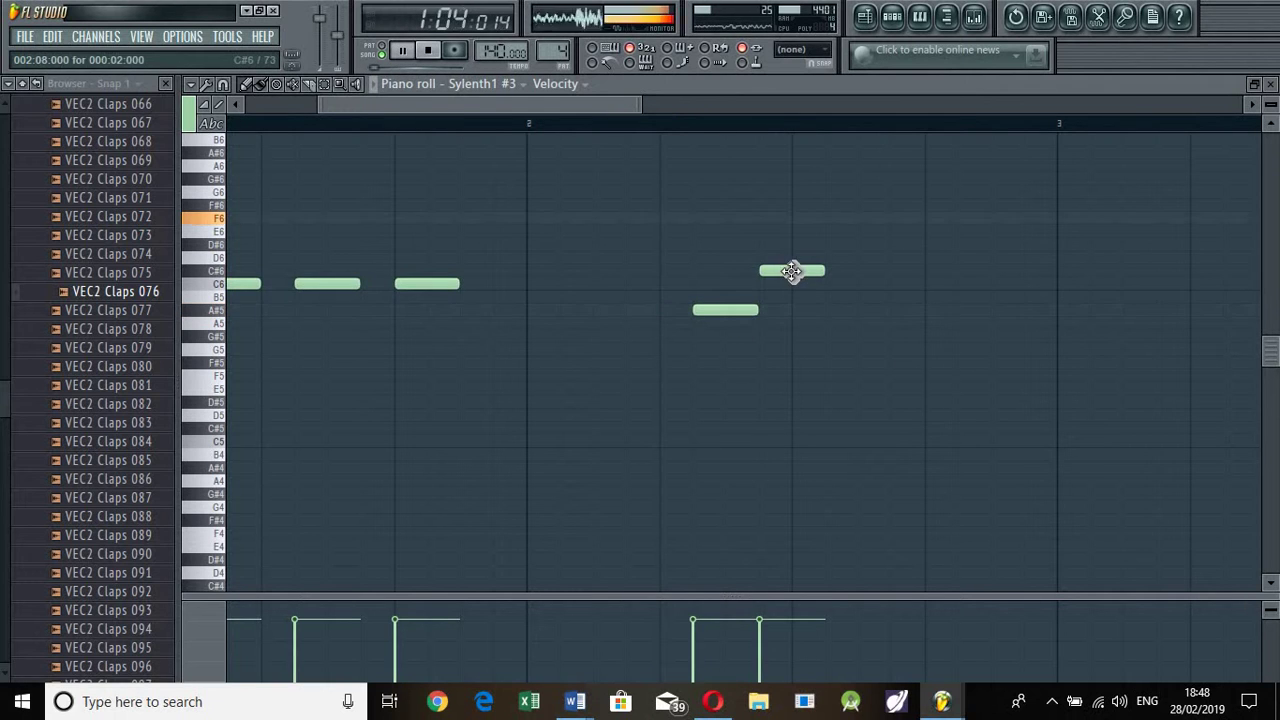
{"action": "left_click_drag", "start_coordinate": [791, 269], "coordinate": [824, 270]}
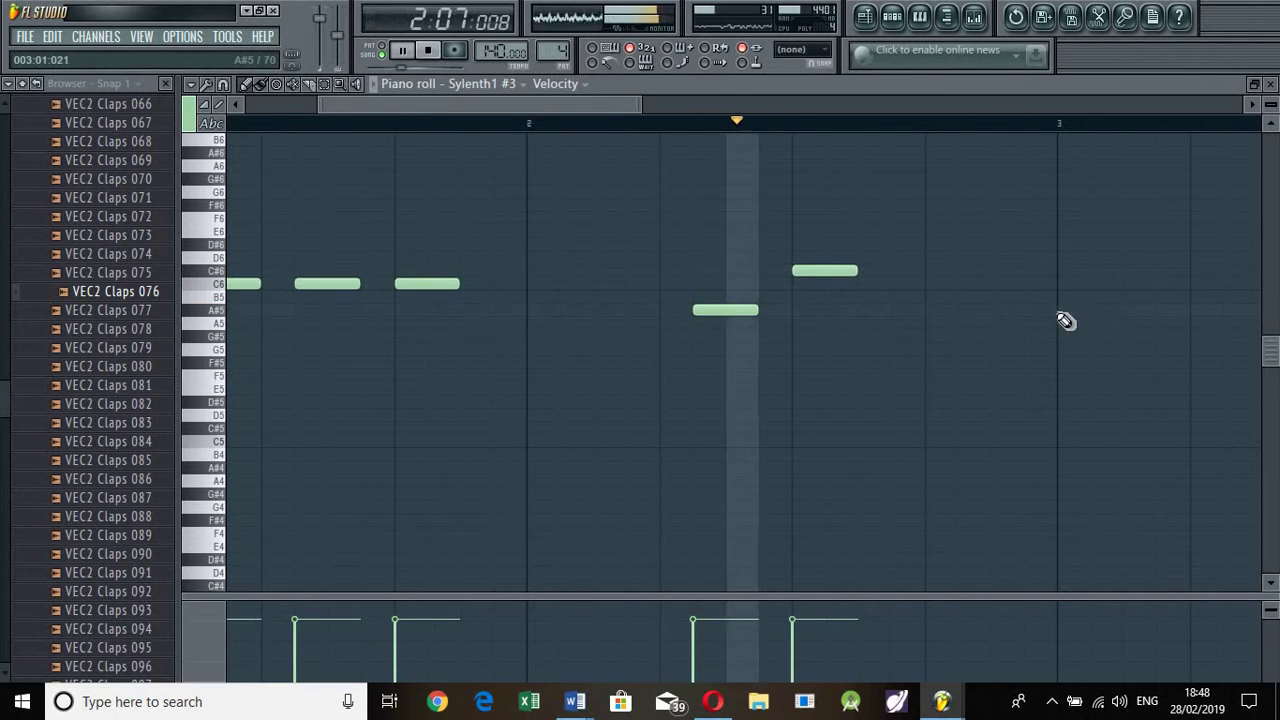
{"action": "key", "text": "space"}
{"action": "left_click_drag", "start_coordinate": [720, 315], "coordinate": [756, 310]}
{"action": "key", "text": "space"}
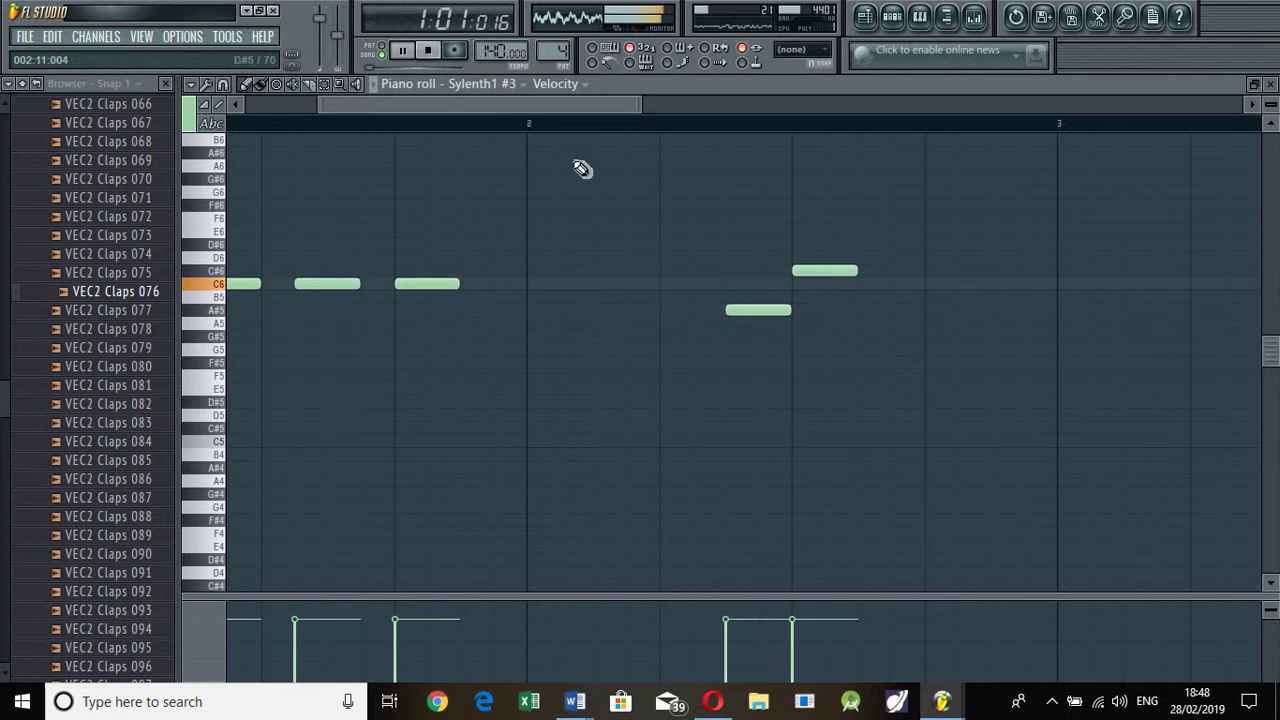
{"action": "left_click_drag", "start_coordinate": [574, 105], "coordinate": [647, 105]}
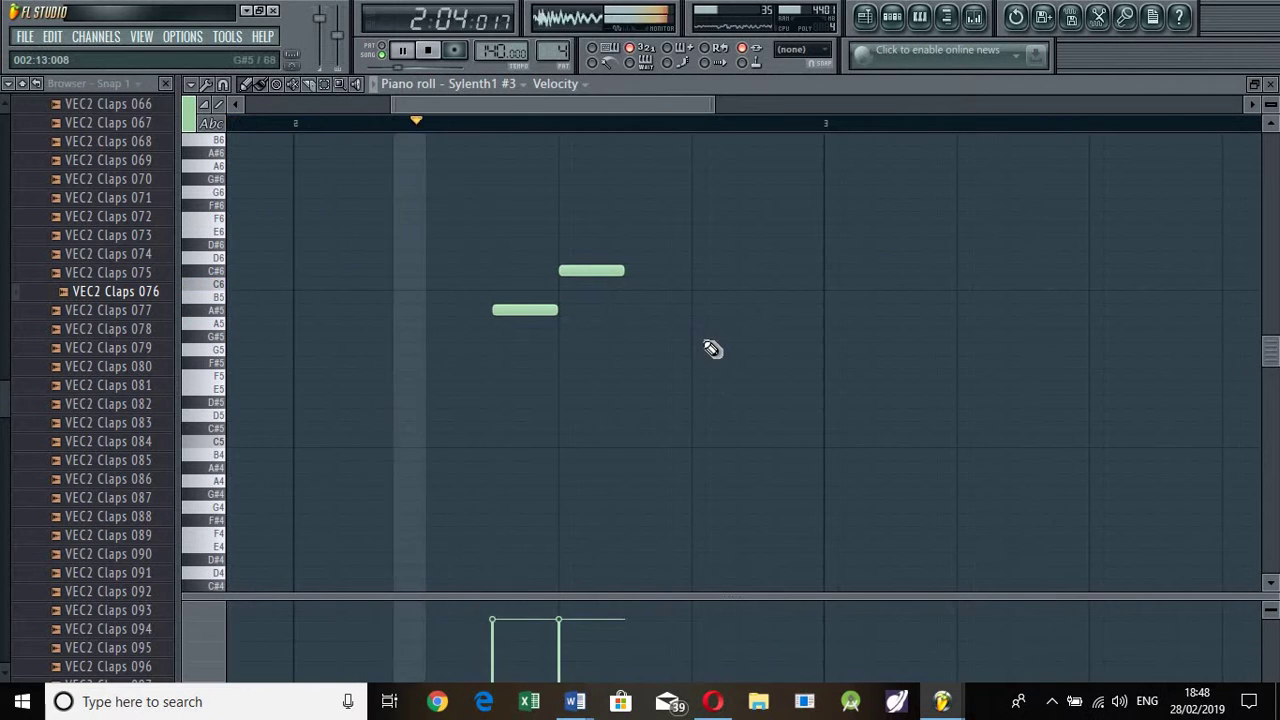
{"action": "key", "text": "space"}
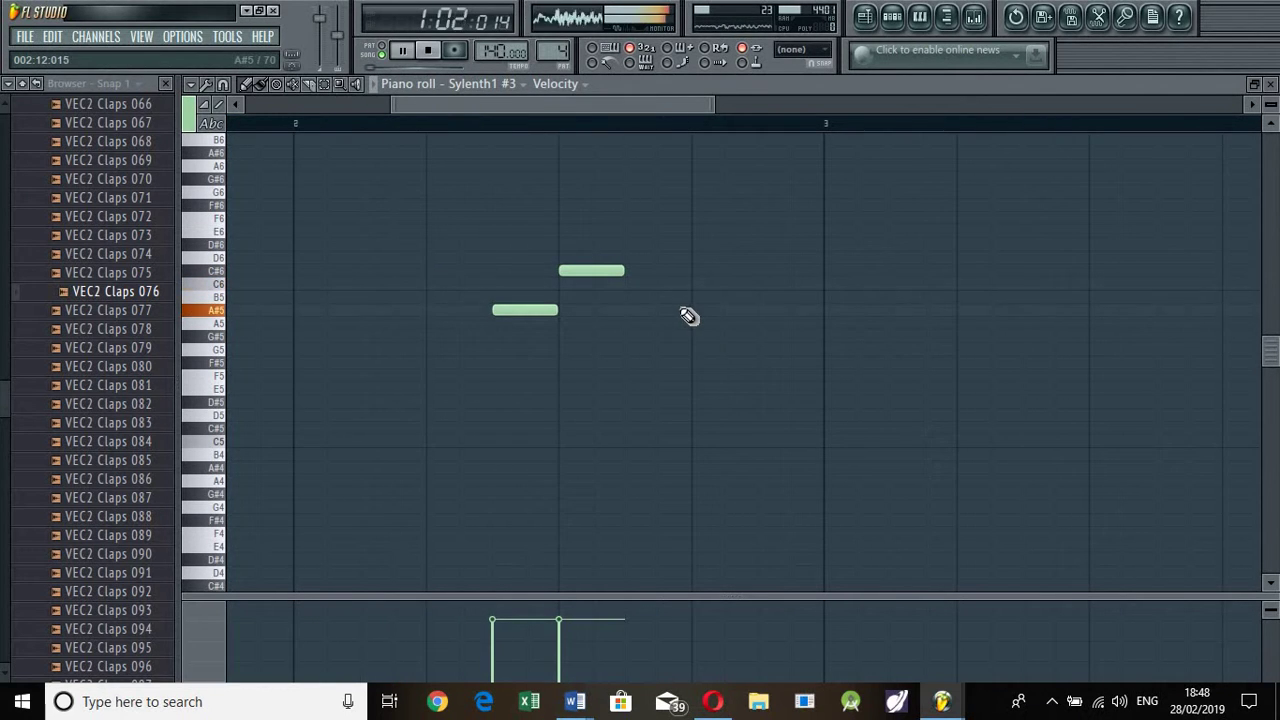
{"action": "key", "text": "space"}
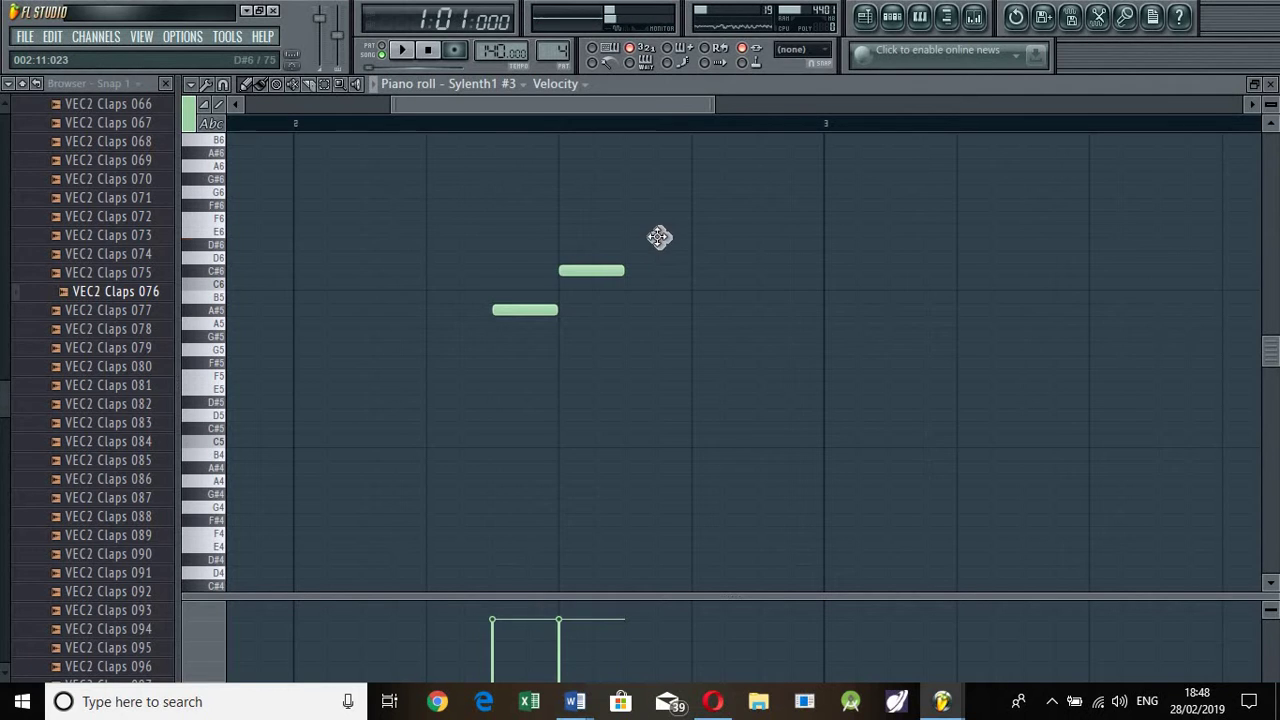
- Add a two-step C#6 note at step 12 and a C6 note at step 15 of bar 2, and play the melody
{"action": "left_click_drag", "start_coordinate": [659, 237], "coordinate": [676, 264]}
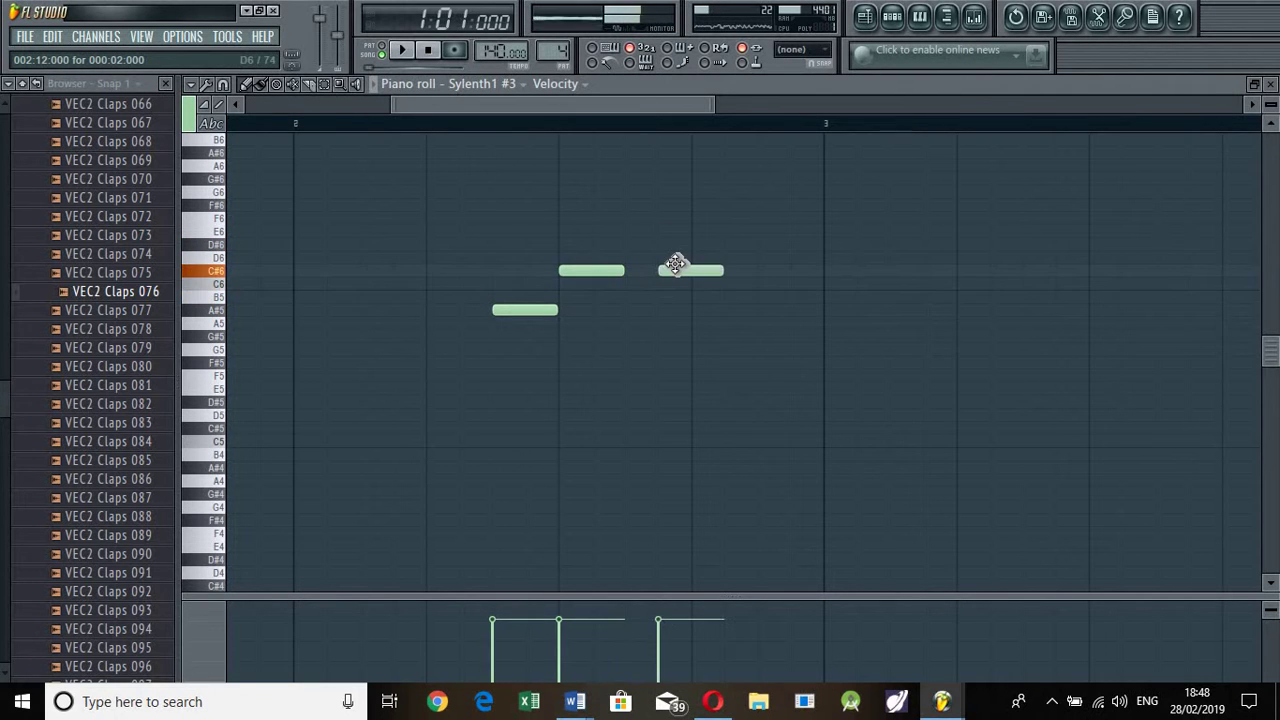
{"action": "left_click", "coordinate": [758, 275]}
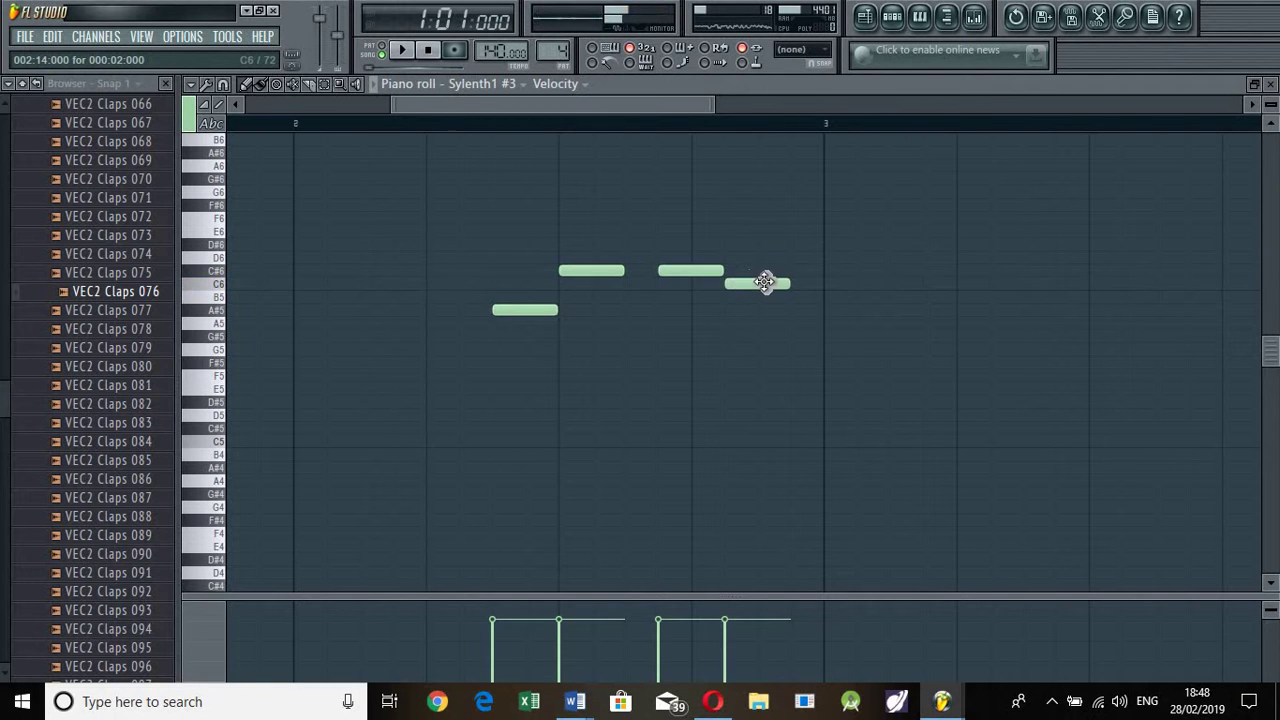
{"action": "left_click_drag", "start_coordinate": [764, 282], "coordinate": [796, 283]}
{"action": "key", "text": "space"}
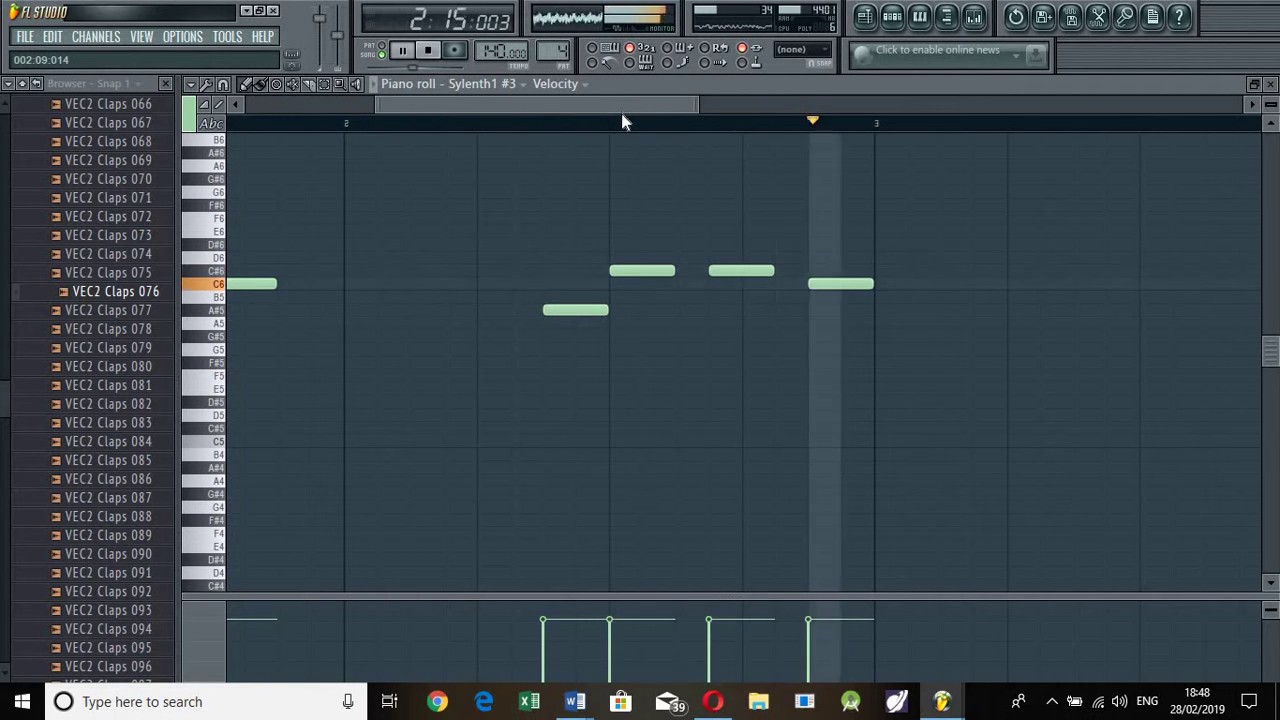
{"action": "key", "text": "space"}
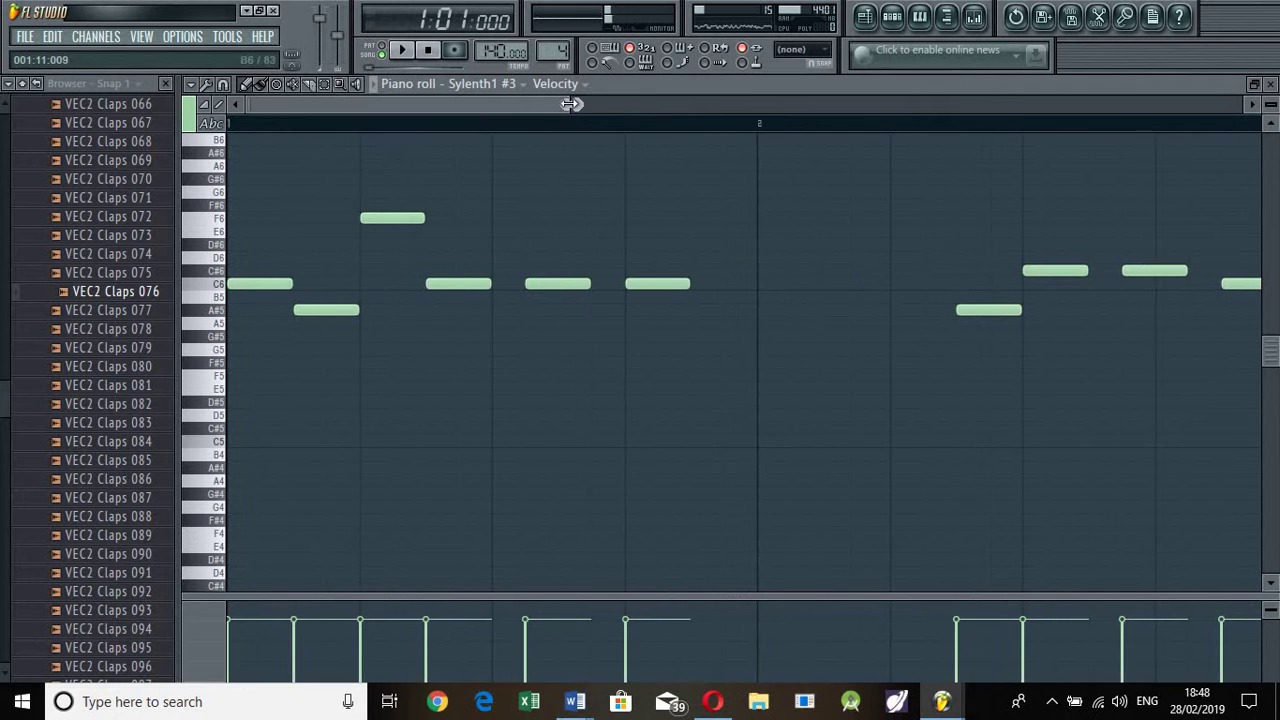
- Duplicate all the notes of bars 1 and 2 into bars 3 and 4, play the melody, and deselect the copies
{"action": "left_click_drag", "start_coordinate": [571, 104], "coordinate": [183, 427]}
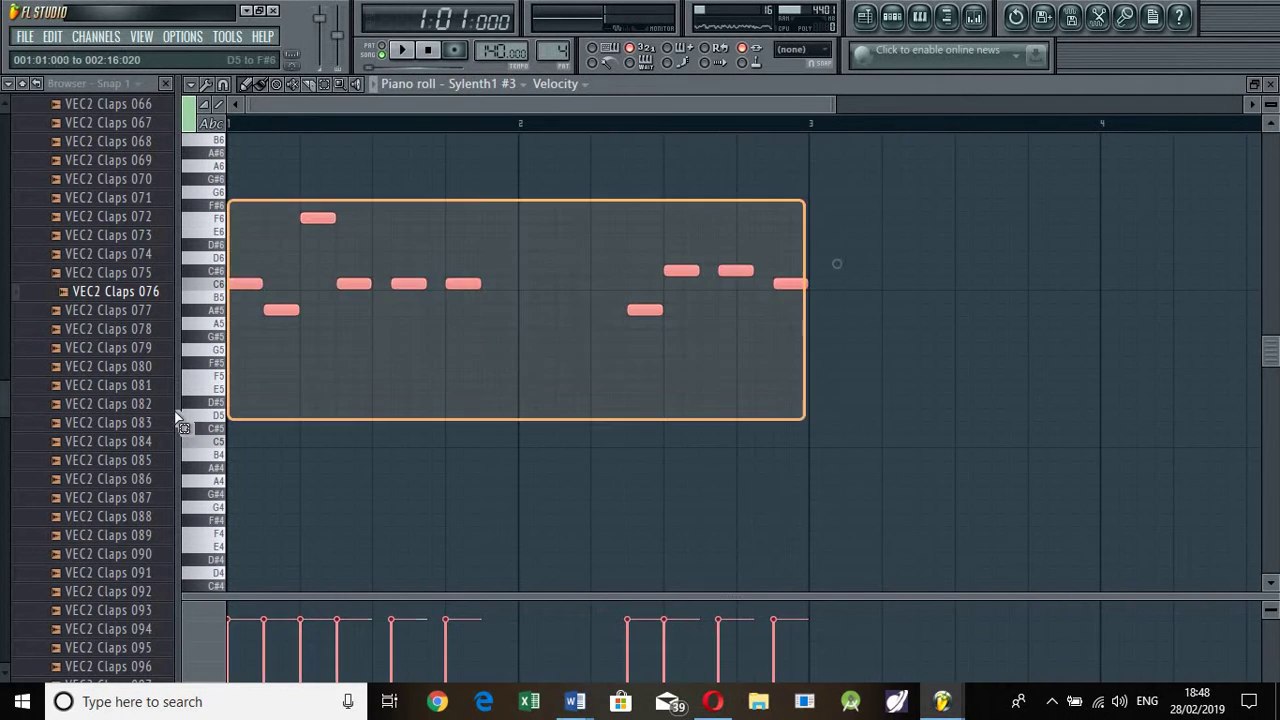
{"action": "left_click_drag", "start_coordinate": [246, 285], "coordinate": [828, 355]}
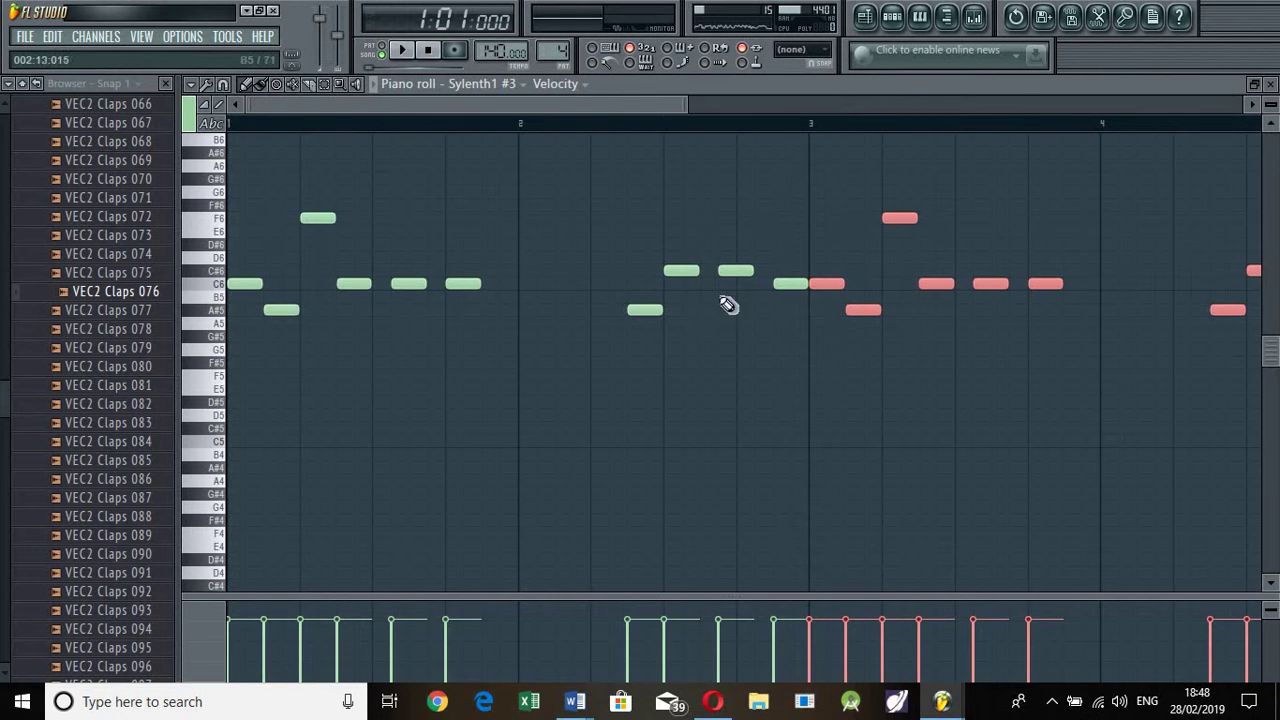
{"action": "key", "text": "space"}
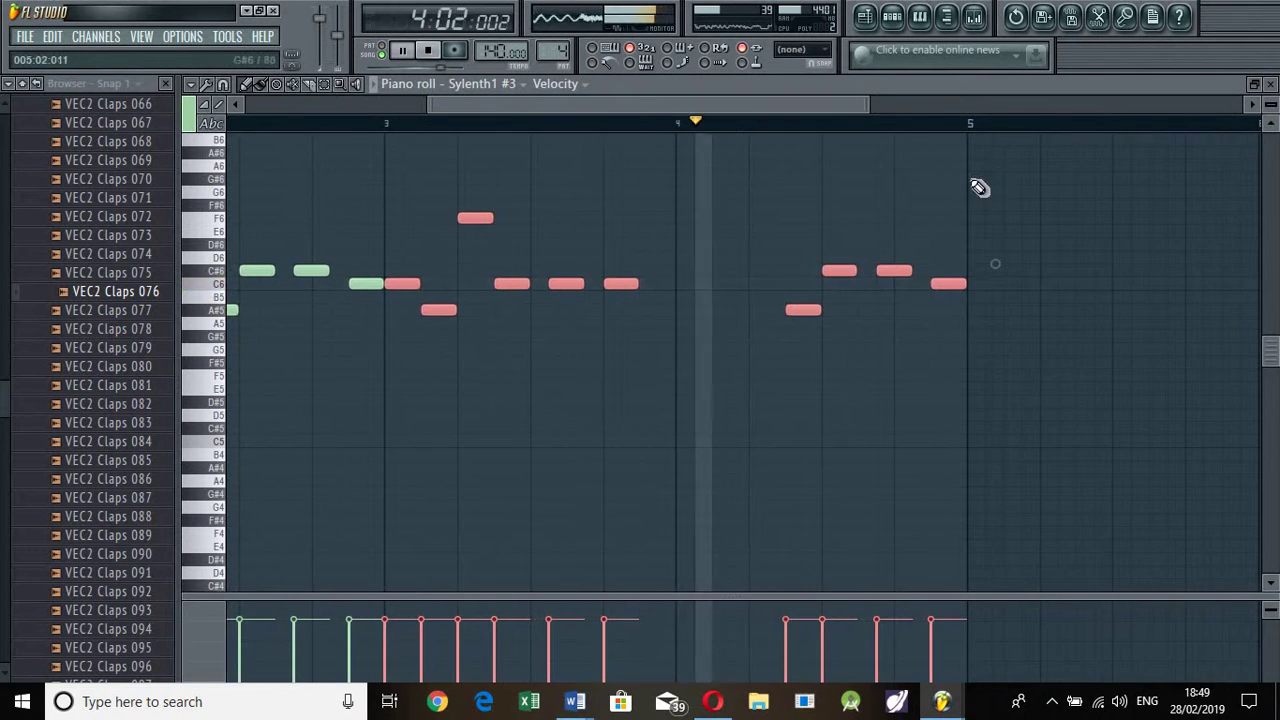
{"action": "key", "text": "space"}
{"action": "key", "text": "ctrl+d"}
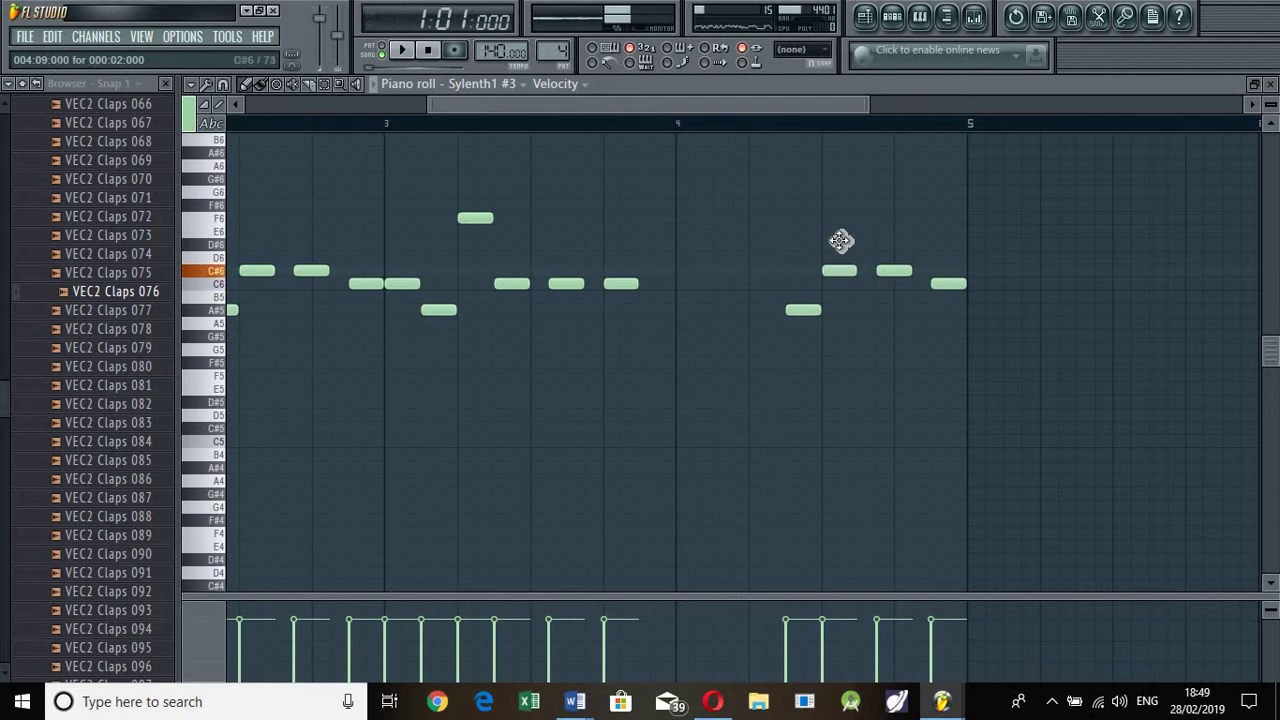
- Raise the last three notes of bar 4 to G#6, G6 and F6 at steps 9, 12 and 15, with playback
{"action": "left_click_drag", "start_coordinate": [840, 240], "coordinate": [841, 208]}
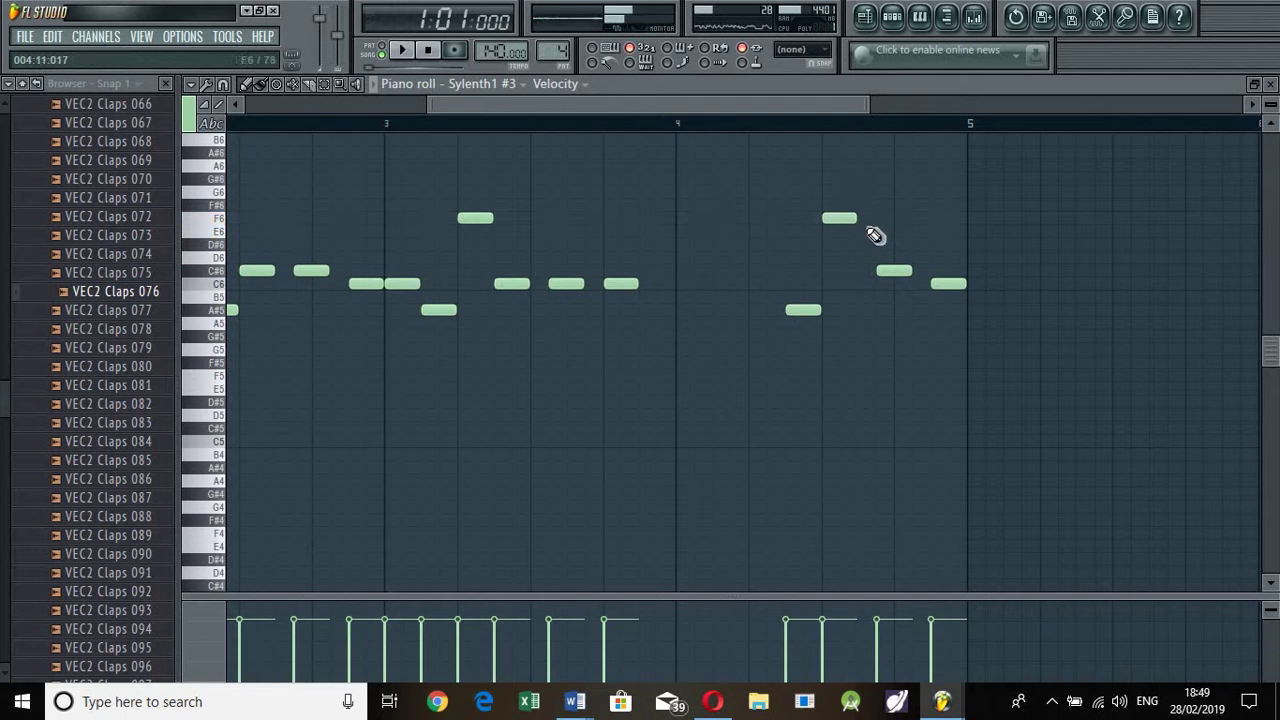
{"action": "left_click_drag", "start_coordinate": [840, 201], "coordinate": [837, 183]}
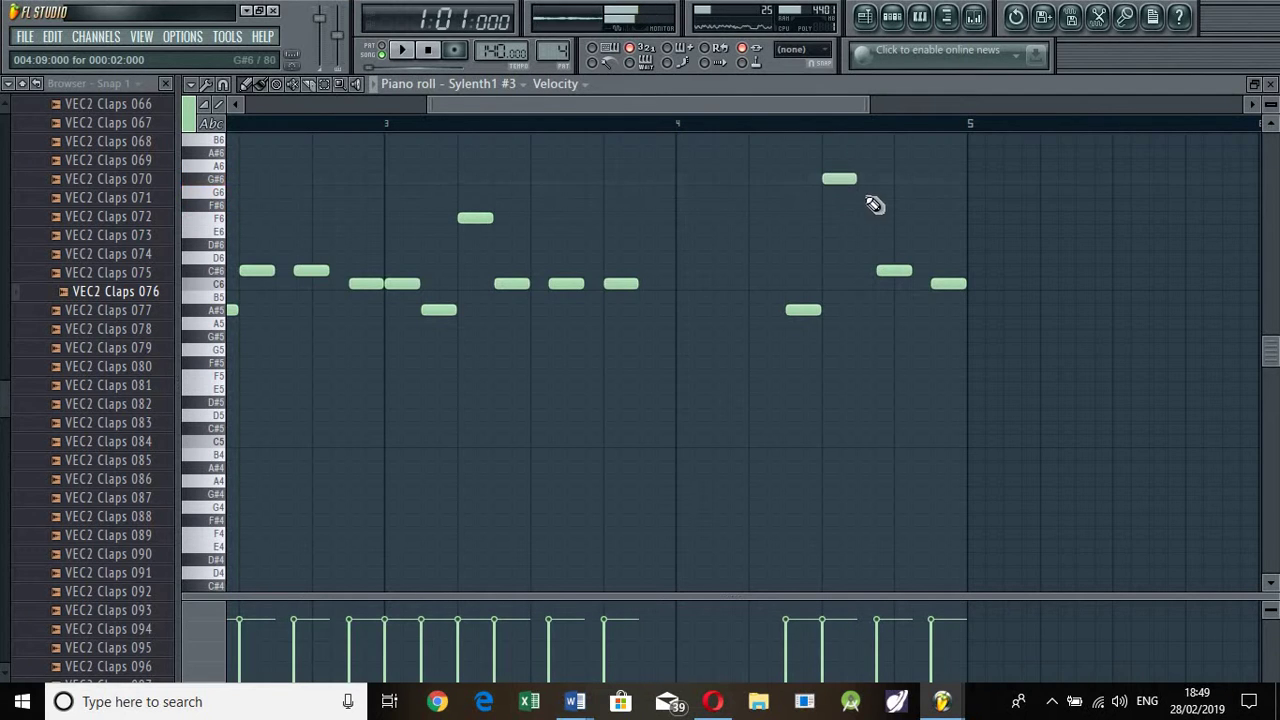
{"action": "left_click", "coordinate": [876, 193]}
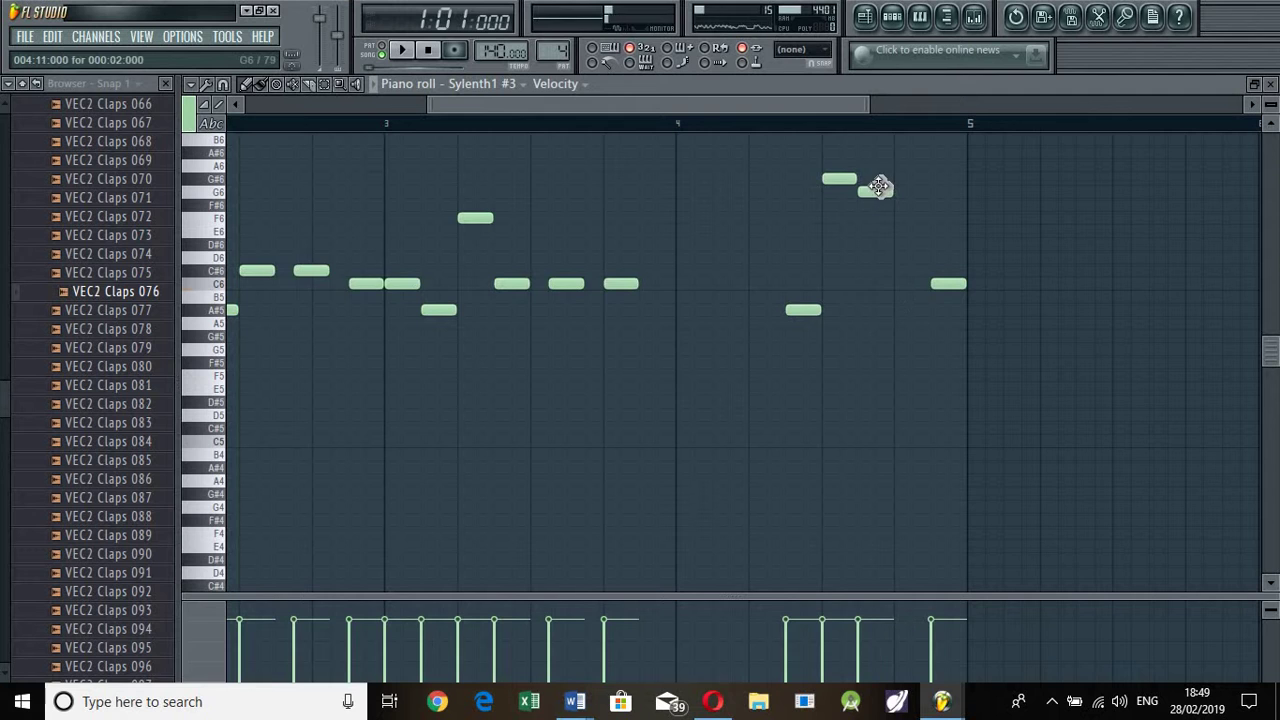
{"action": "key", "text": "space"}
{"action": "left_click_drag", "start_coordinate": [888, 193], "coordinate": [904, 193]}
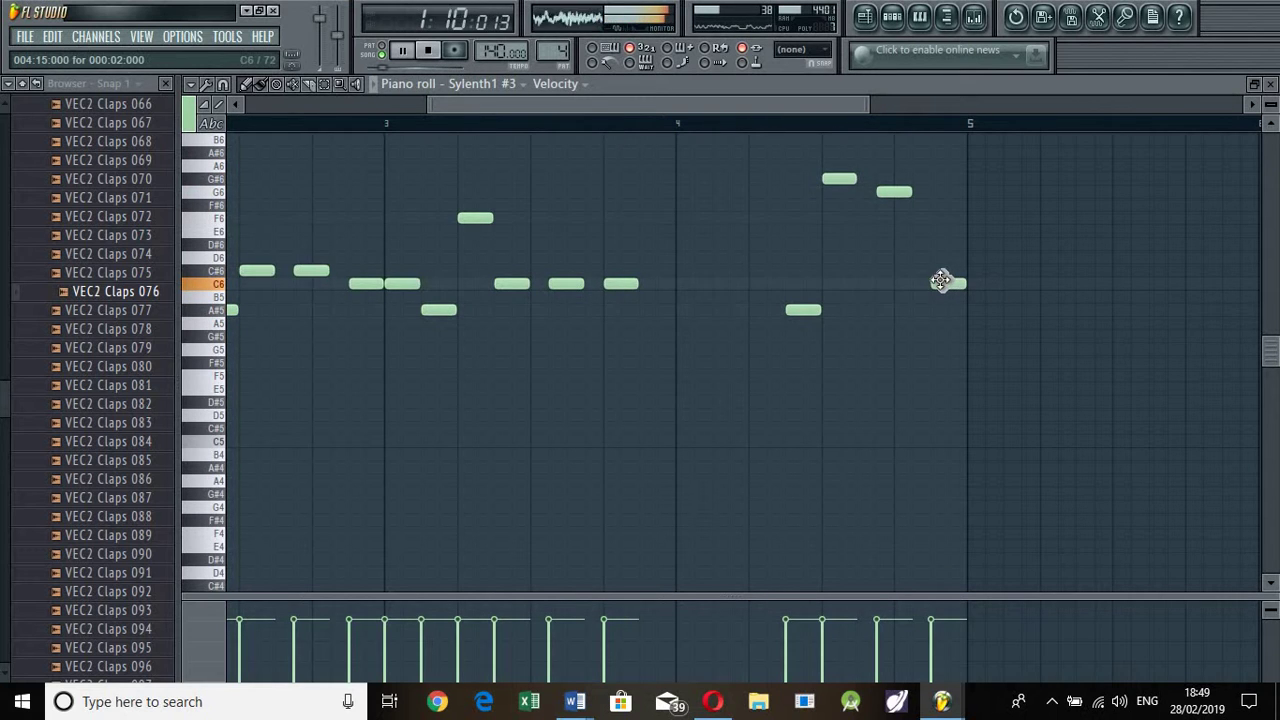
{"action": "left_click_drag", "start_coordinate": [947, 269], "coordinate": [951, 217]}
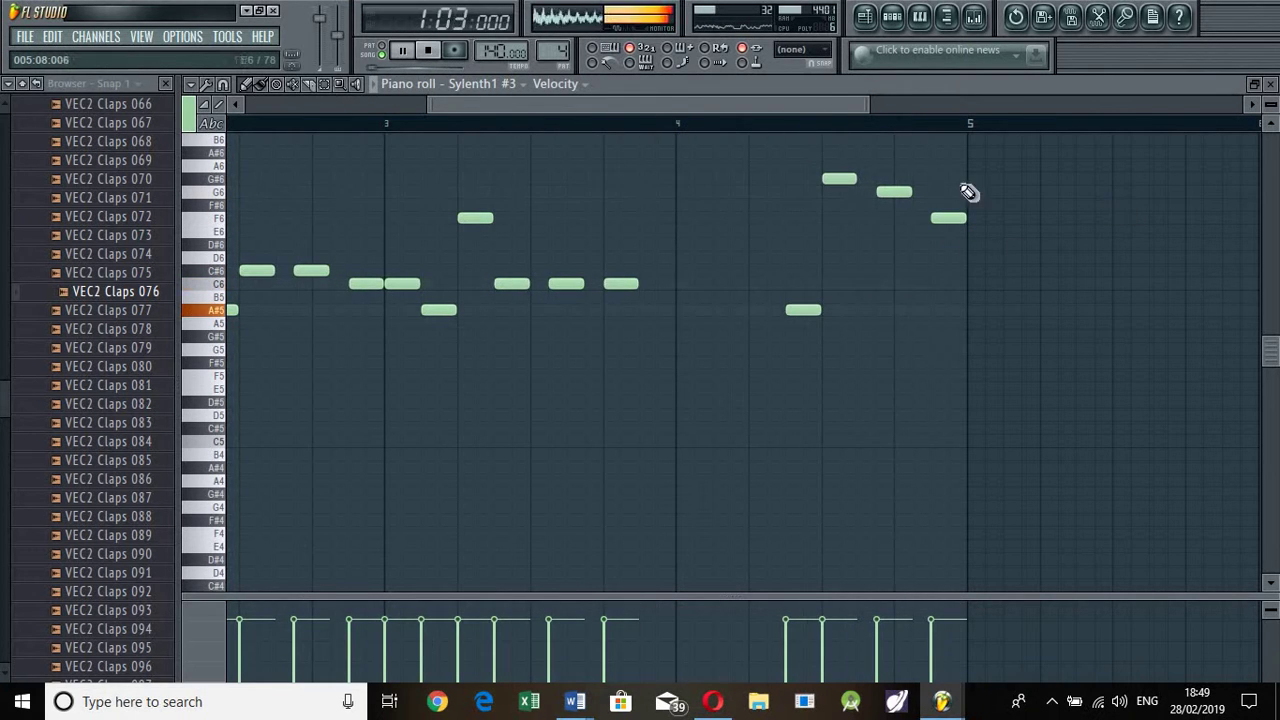
- In Sylenth1 #3, set the amp envelope A release to 5.16, mod envelope 1 release to 2.82 and main volume to 4.43, and close the plugin
{"action": "left_click", "coordinate": [892, 20]}
{"action": "left_click", "coordinate": [551, 411]}
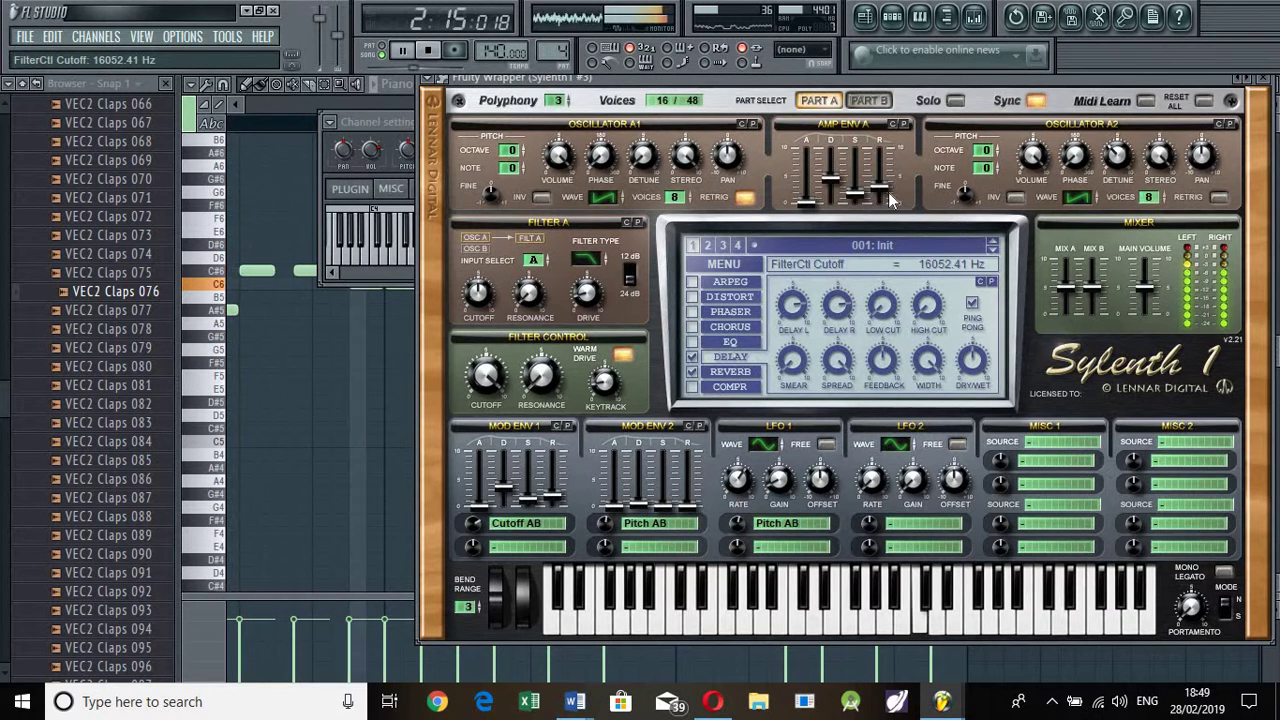
{"action": "left_click_drag", "start_coordinate": [880, 186], "coordinate": [888, 160]}
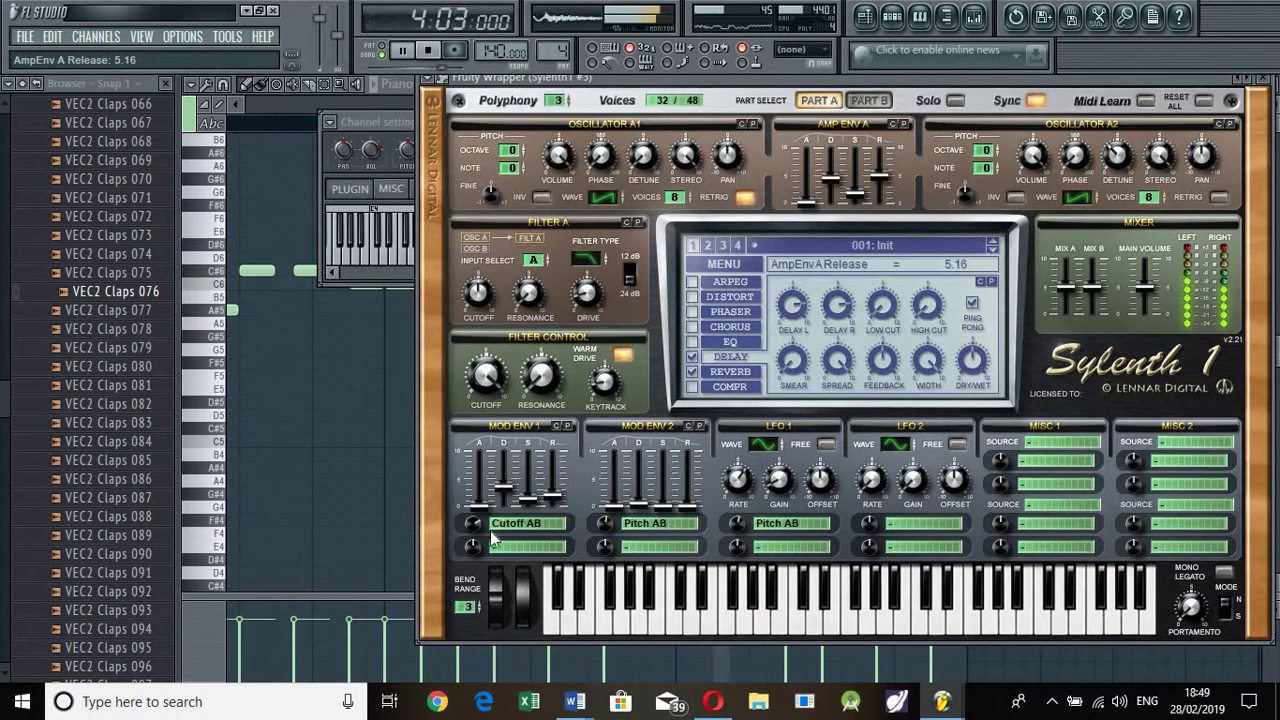
{"action": "left_click_drag", "start_coordinate": [556, 505], "coordinate": [560, 492]}
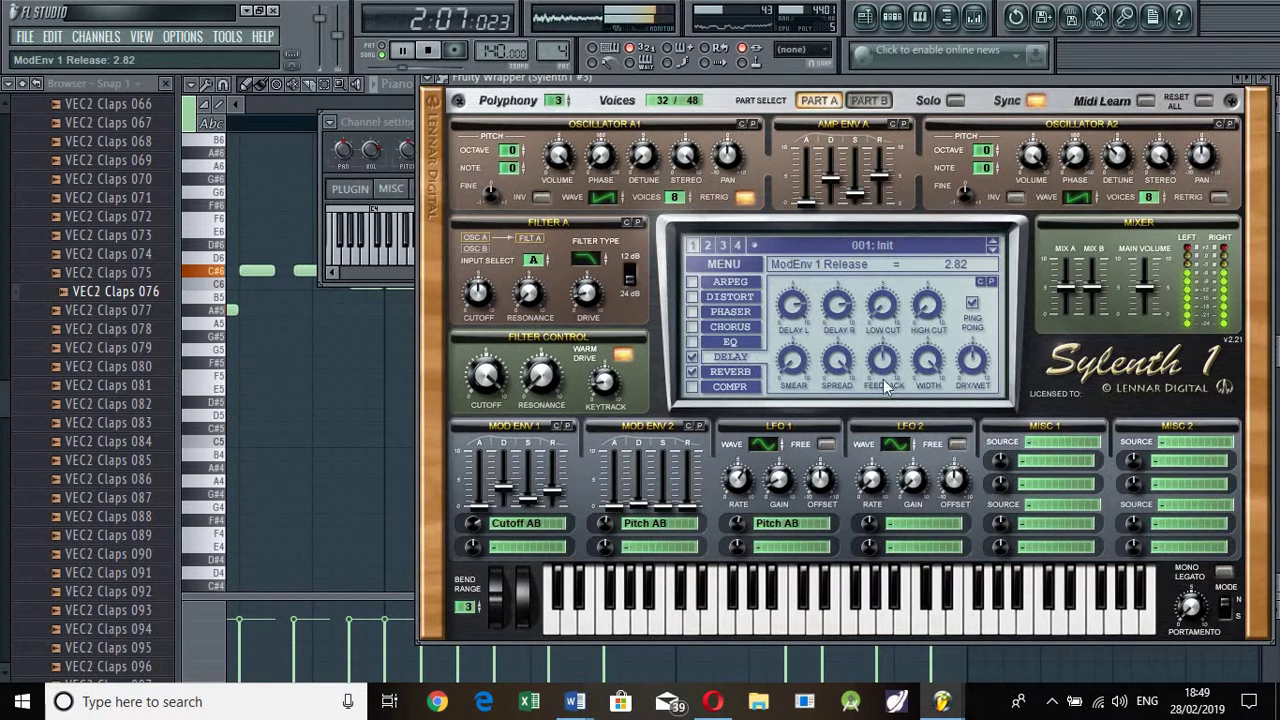
{"action": "mouse_move", "coordinate": [1144, 291]}
{"action": "left_mouse_down"}
{"action": "mouse_move", "coordinate": [1149, 318]}
{"action": "mouse_move", "coordinate": [1153, 288]}
{"action": "left_mouse_up"}
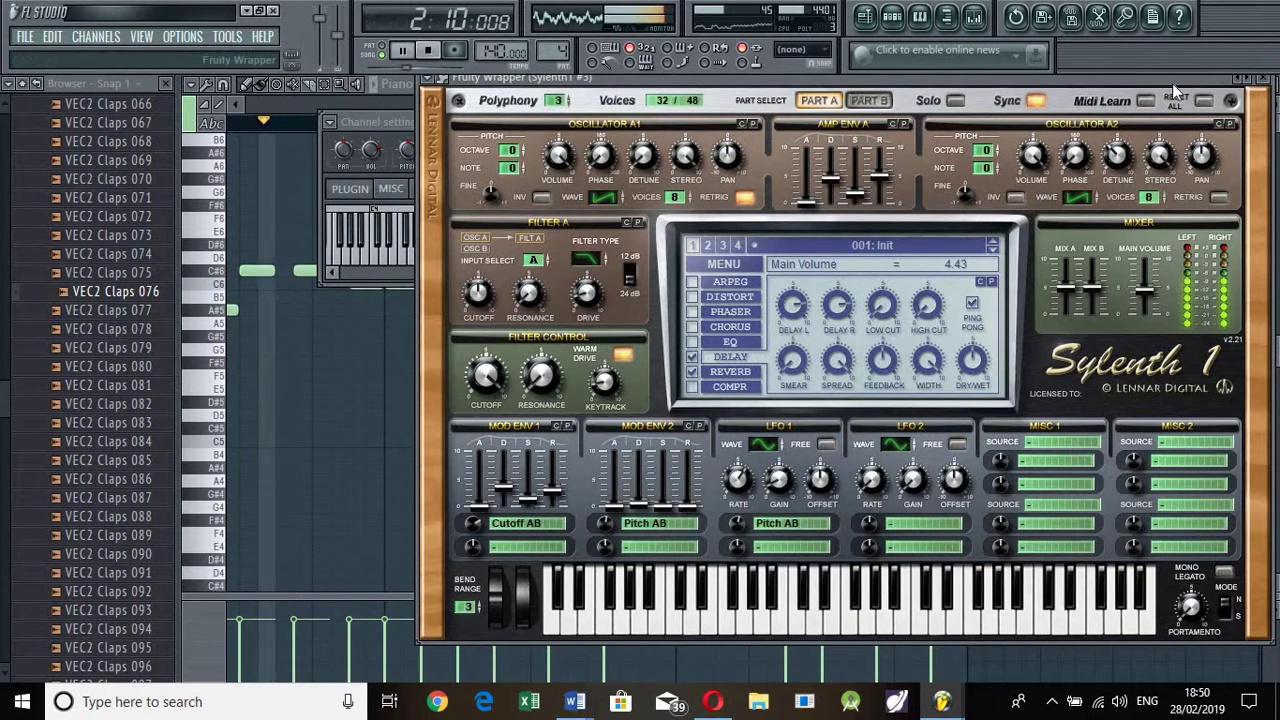
{"action": "left_click_drag", "start_coordinate": [1168, 80], "coordinate": [1052, 162]}
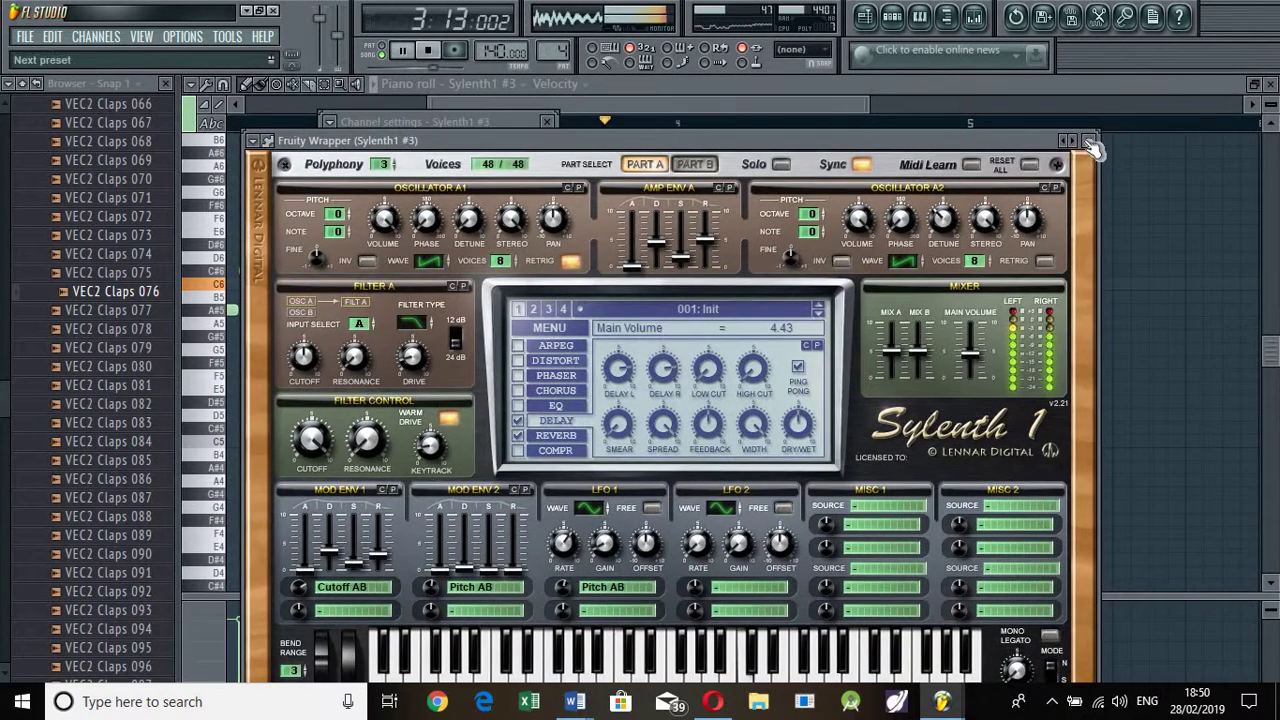
{"action": "left_click", "coordinate": [1086, 145]}
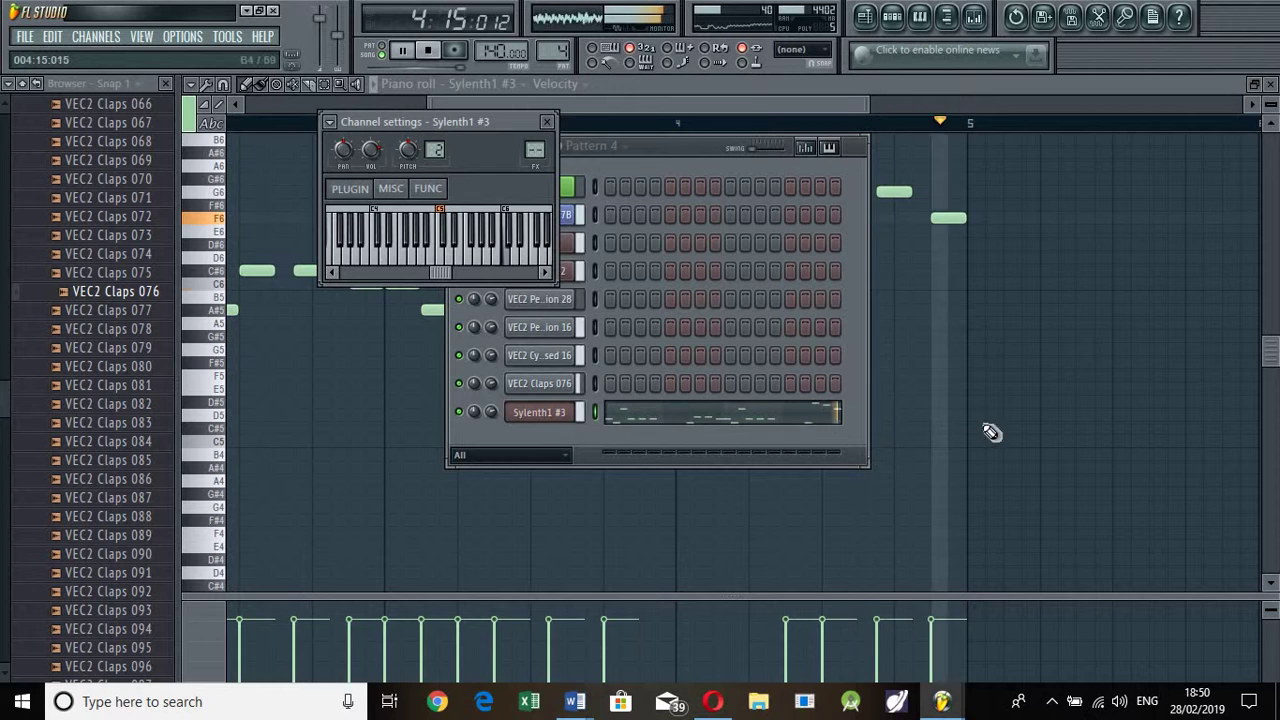